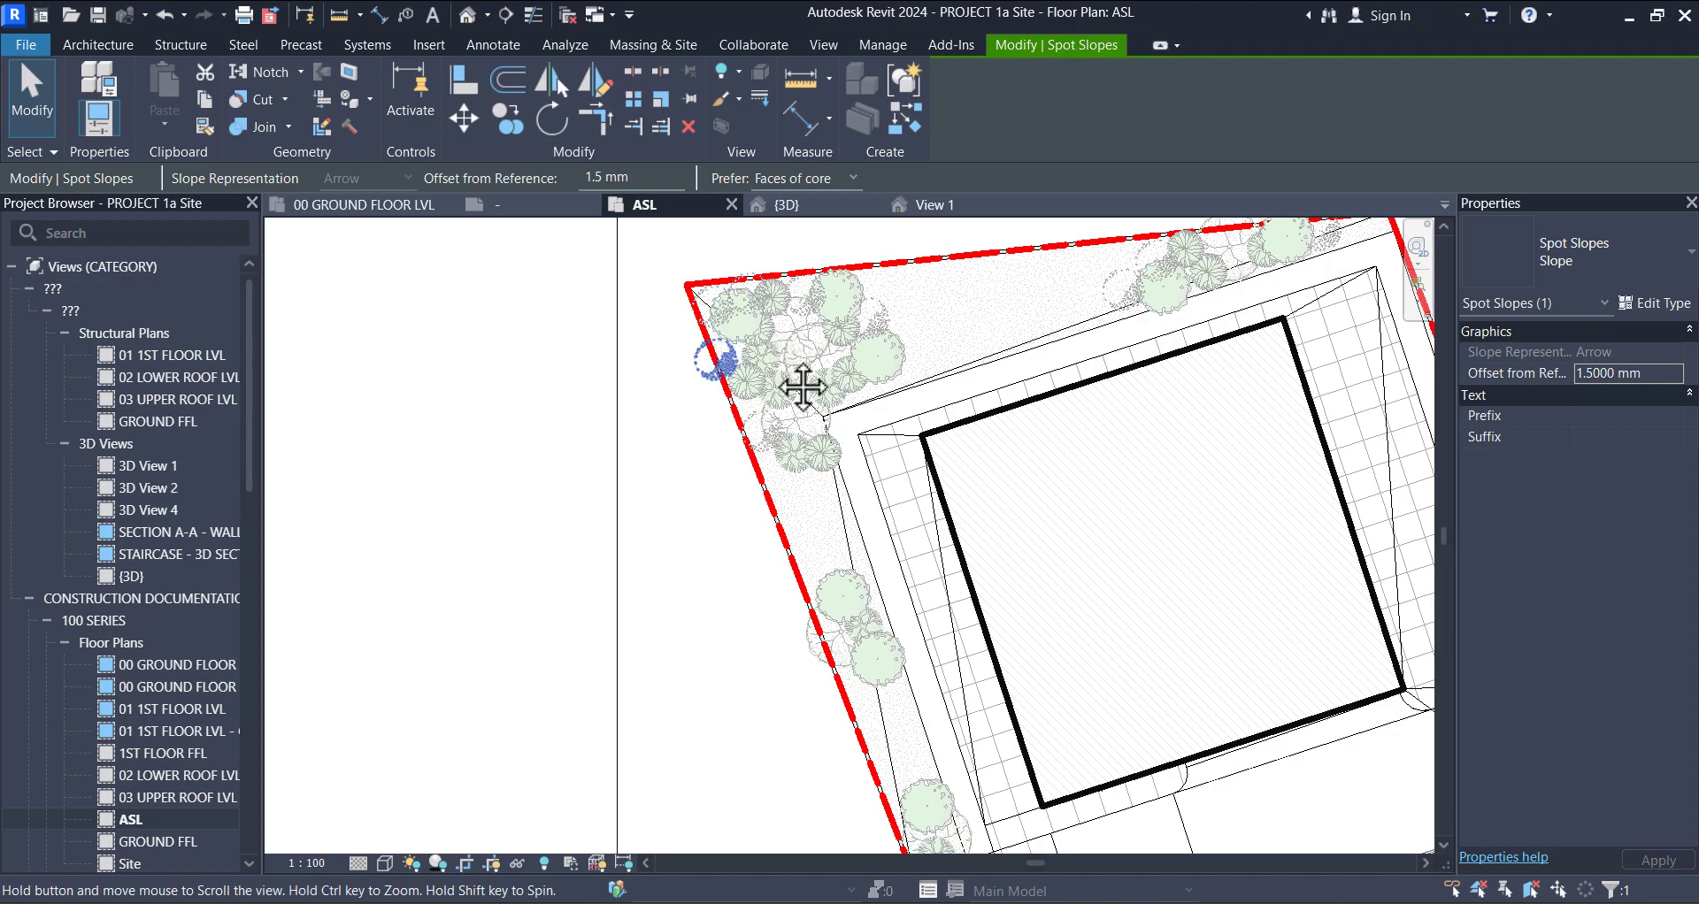
Step: Examine the planting cluster at the plot's upper-left corner and the adjoining walkway corner in the site plan
scroll(749, 376, down, 4)
scroll(699, 376, up, 5)
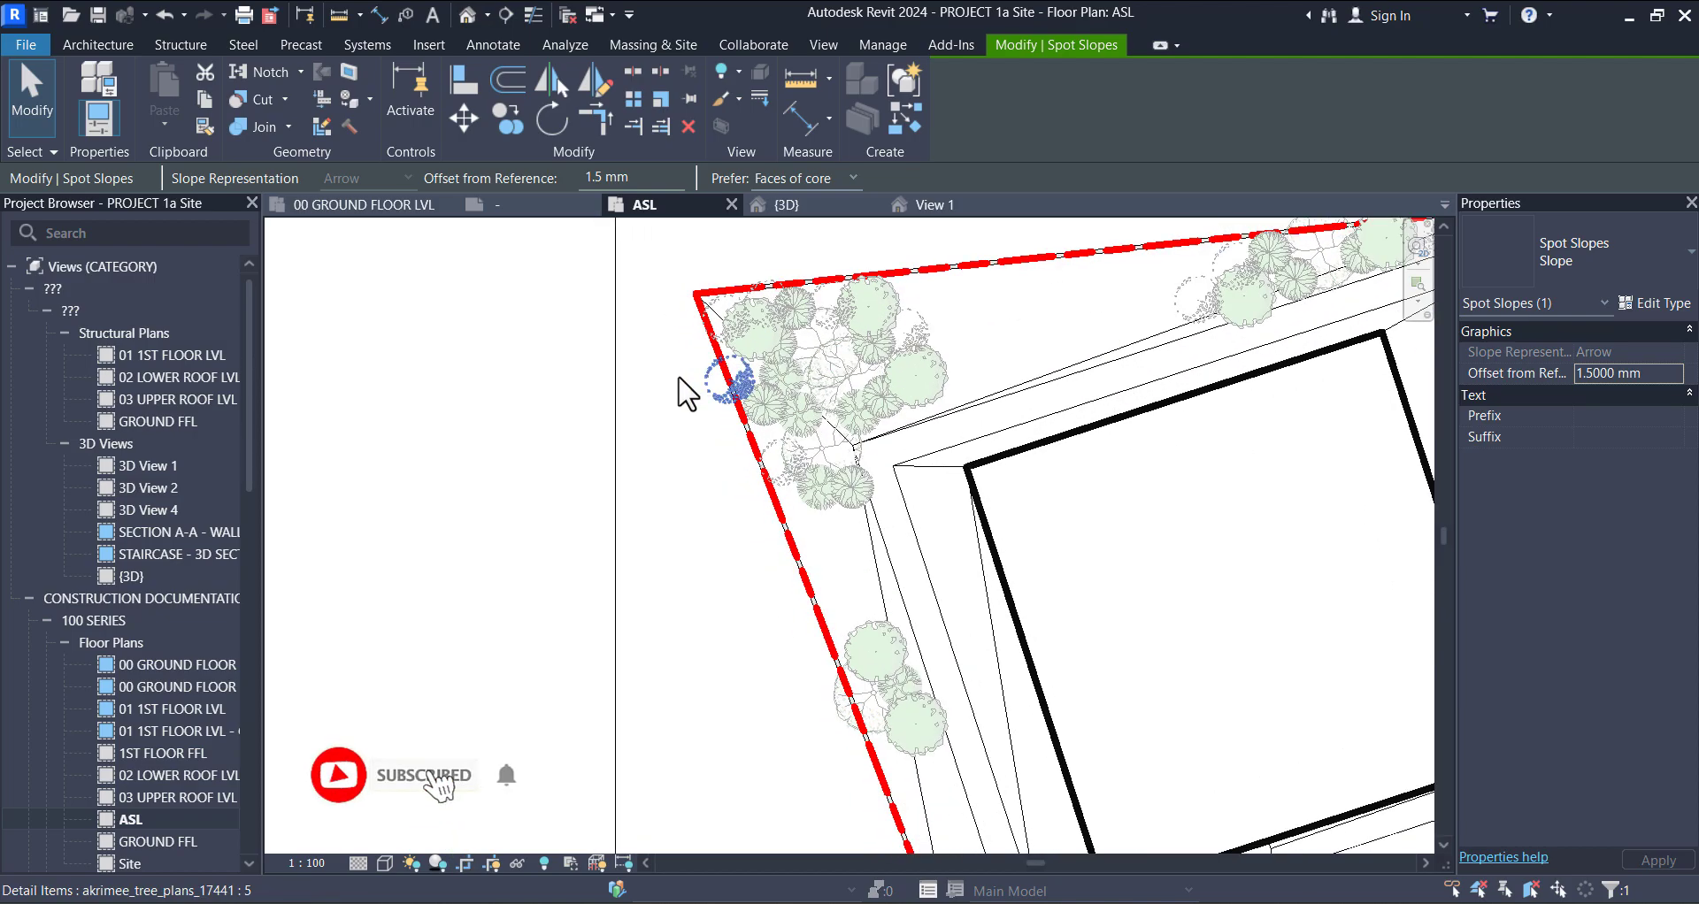
scroll(633, 411, up, 1)
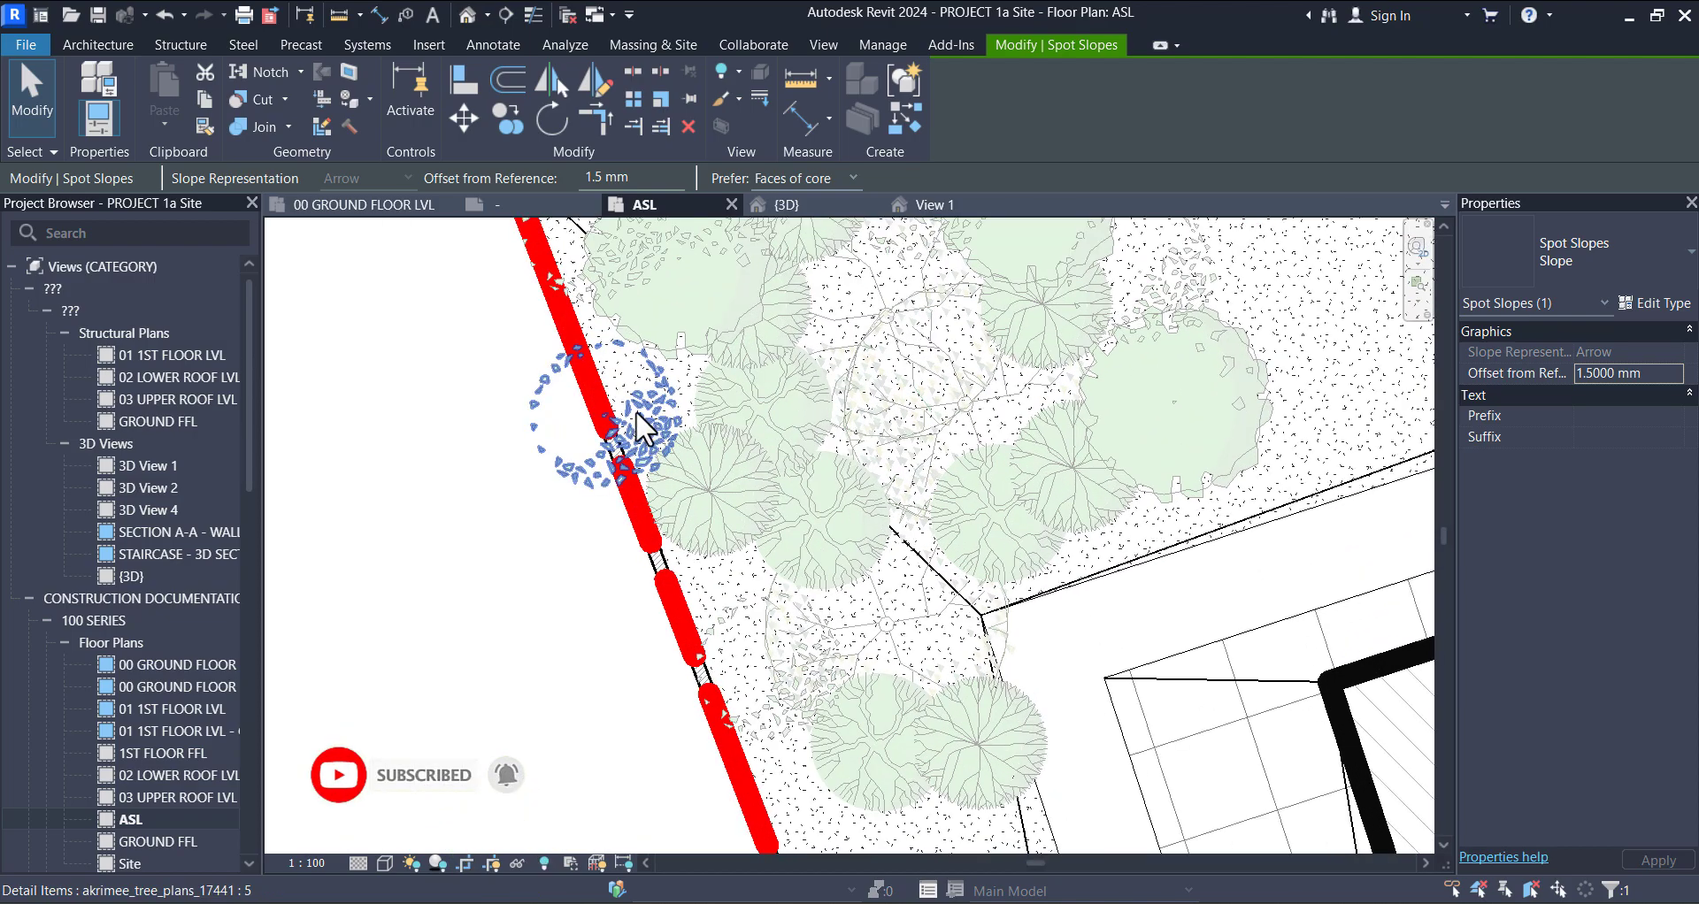
scroll(636, 410, down, 4)
scroll(636, 411, down, 2)
scroll(663, 425, up, 5)
scroll(677, 438, up, 4)
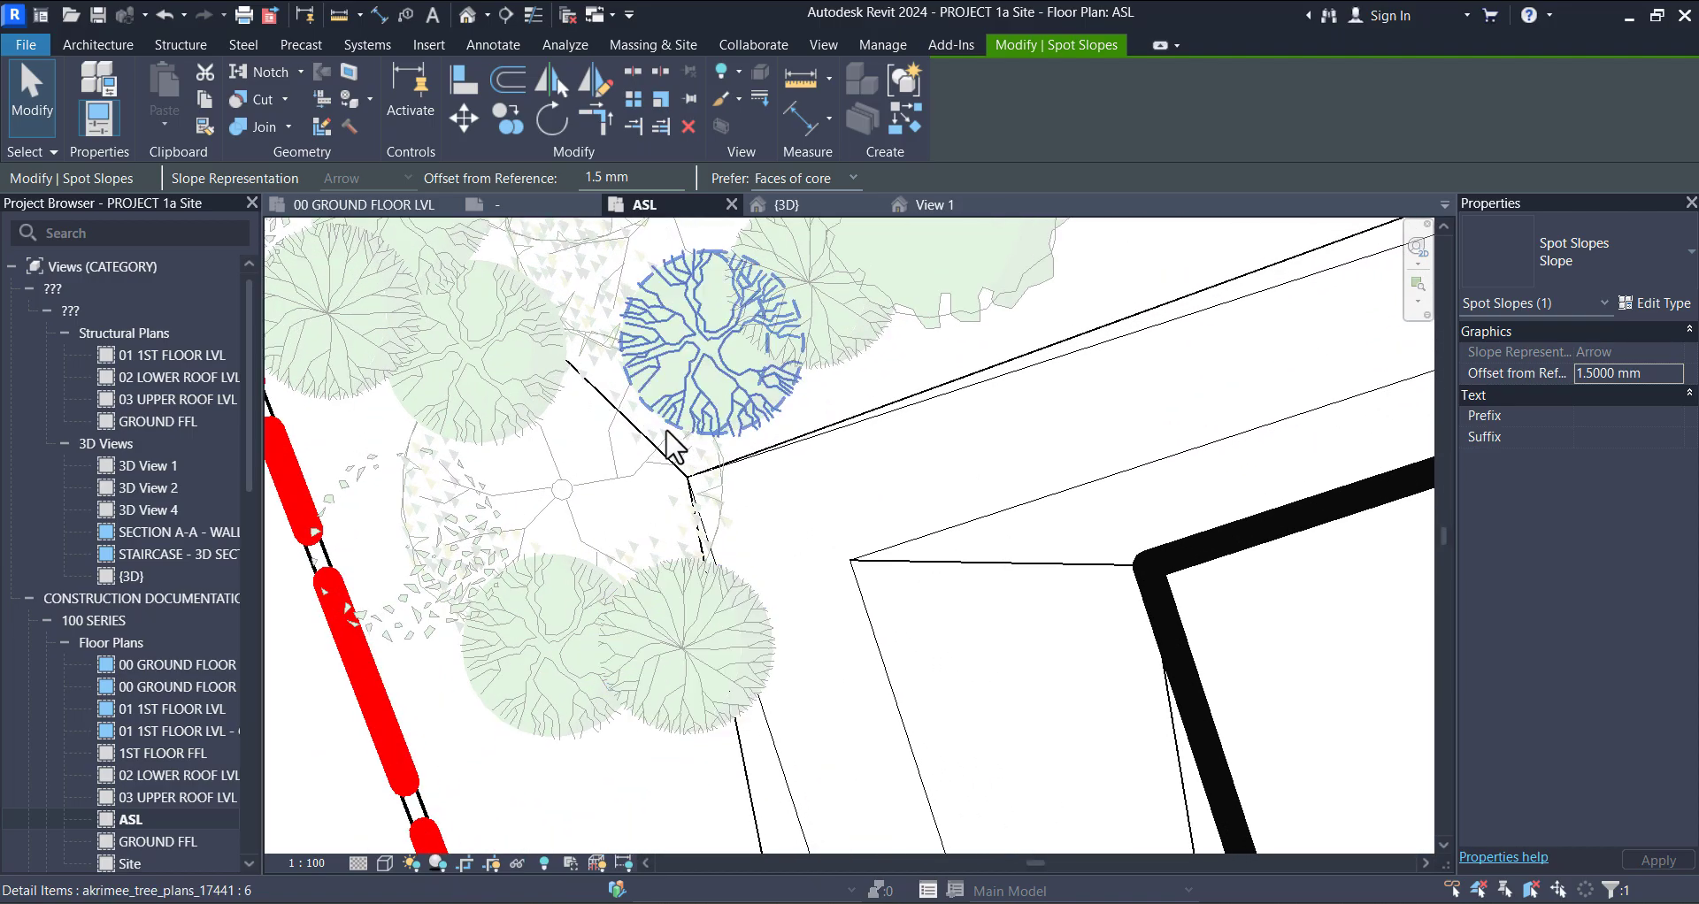
scroll(747, 430, down, 3)
scroll(691, 465, down, 6)
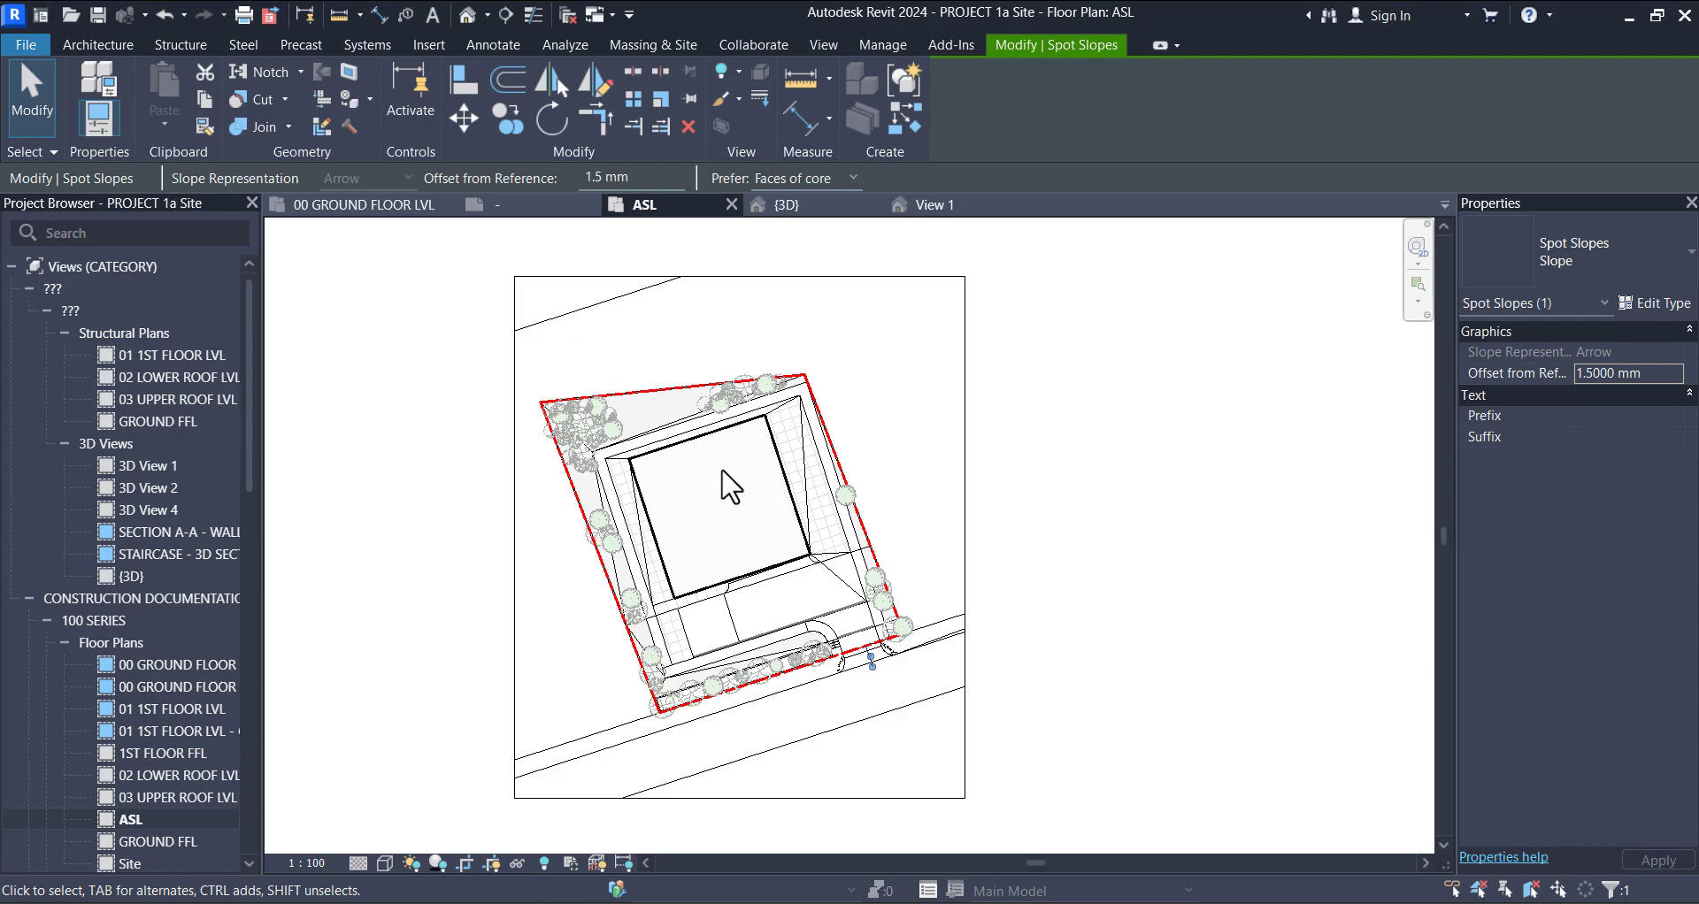
Step: Look over the site plan's red boundary wall, perimeter planting and building outline
scroll(637, 413, up, 2)
middle_drag(570, 423, 713, 432)
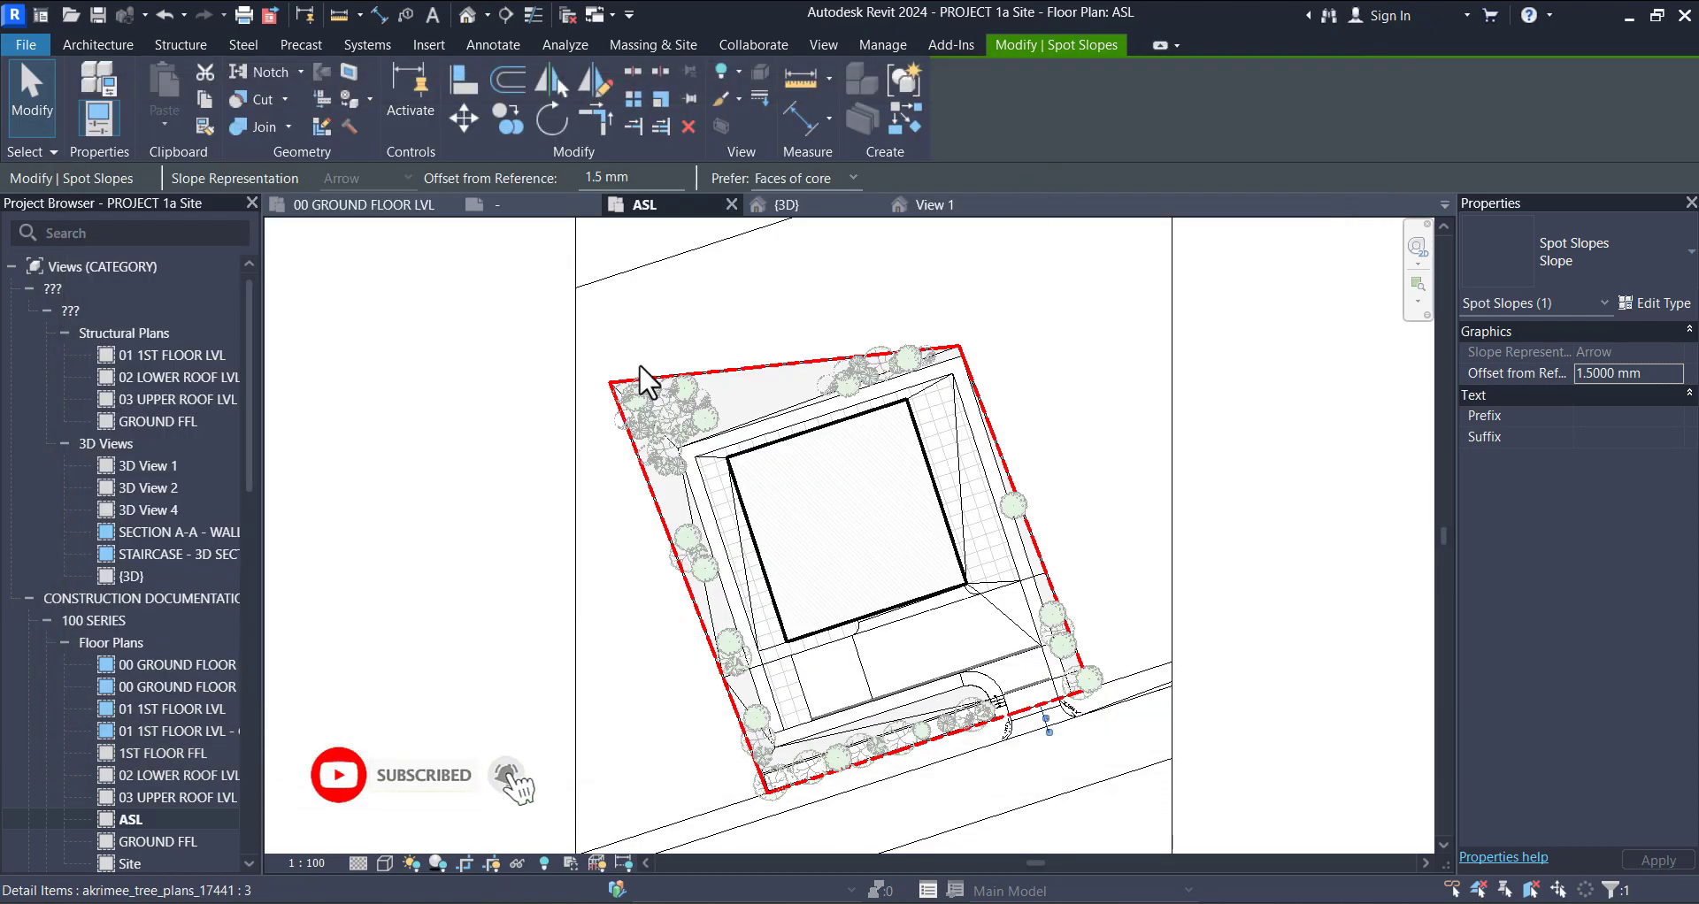
scroll(550, 424, up, 1)
scroll(692, 361, up, 3)
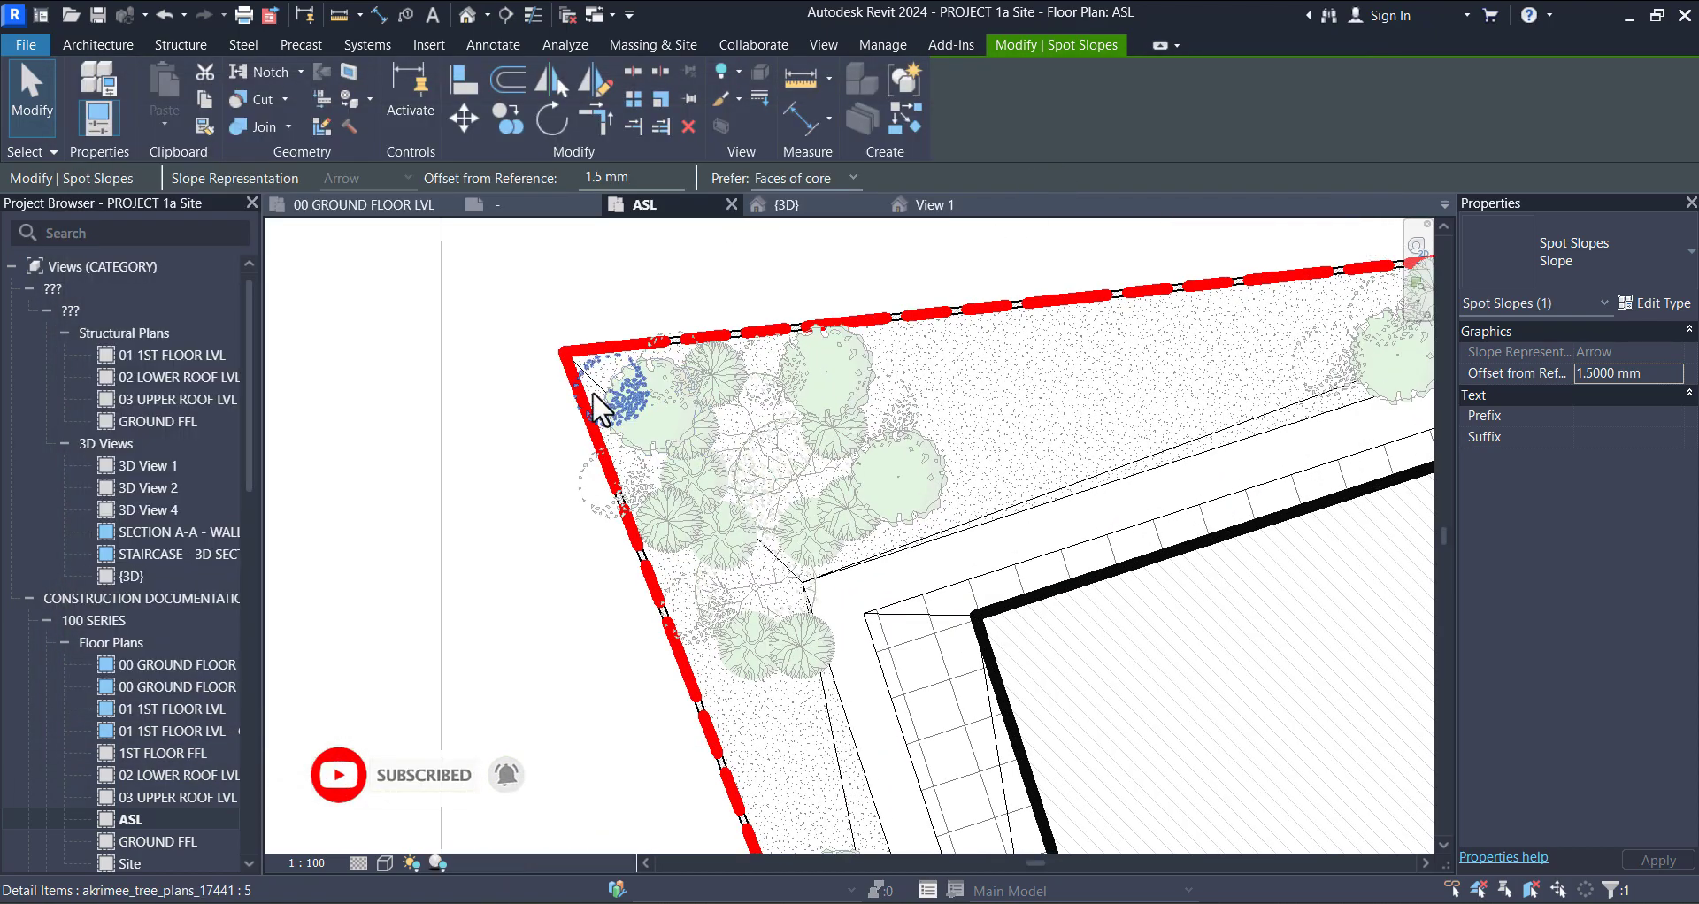
scroll(628, 412, down, 2)
middle_drag(656, 576, 594, 494)
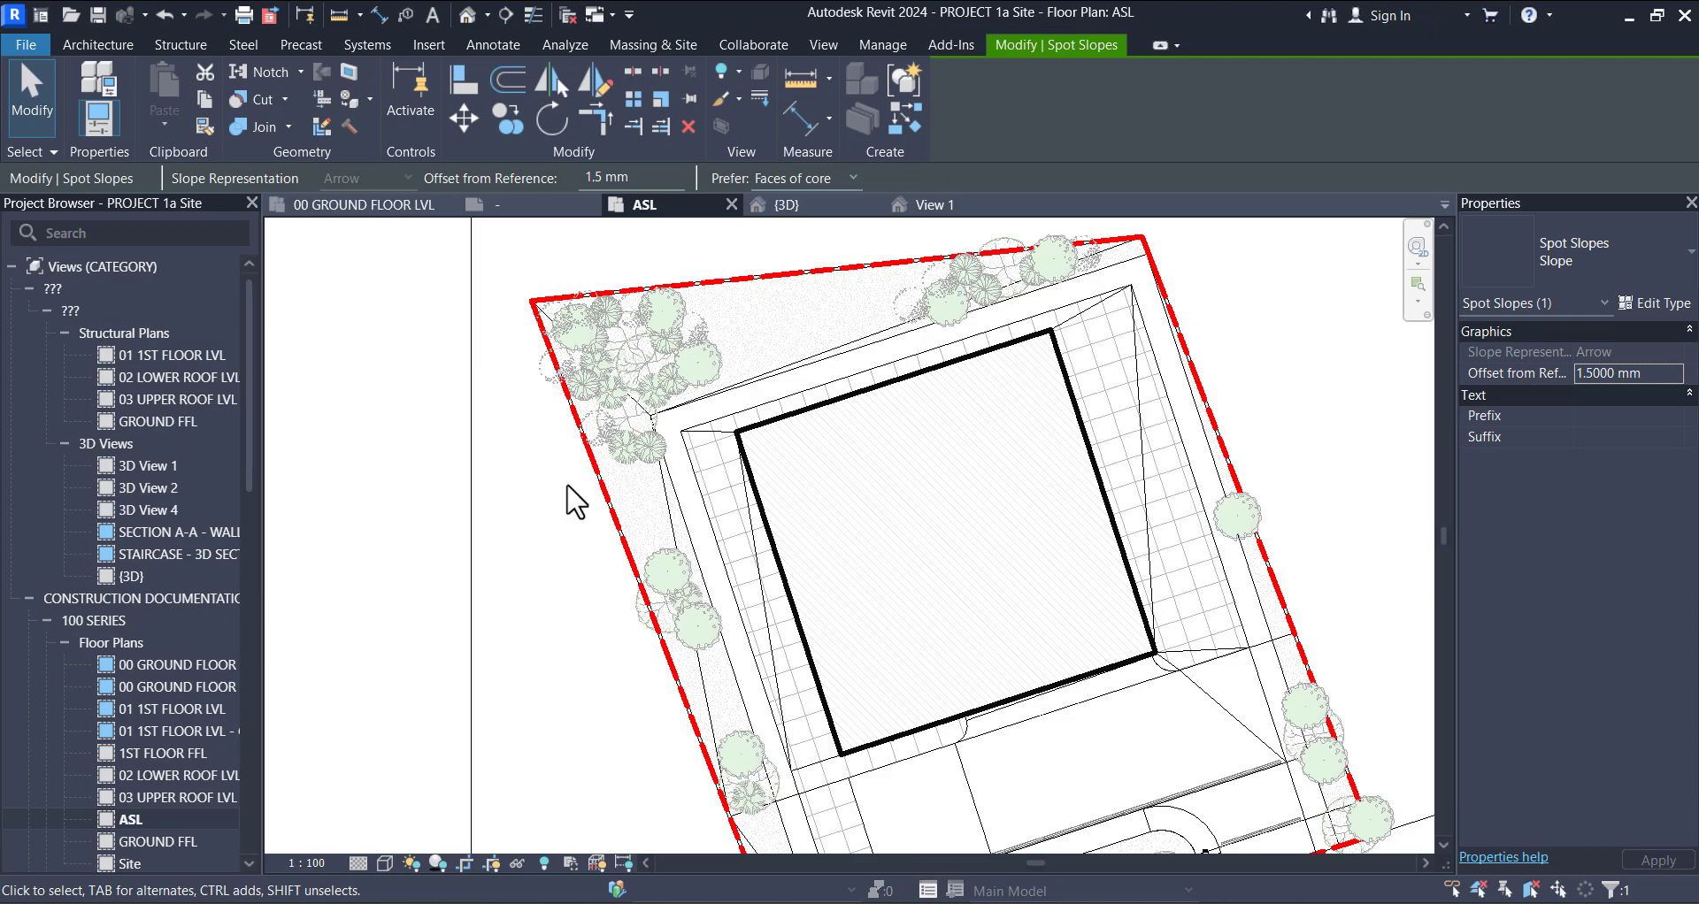
scroll(652, 520, down, 2)
scroll(819, 345, up, 4)
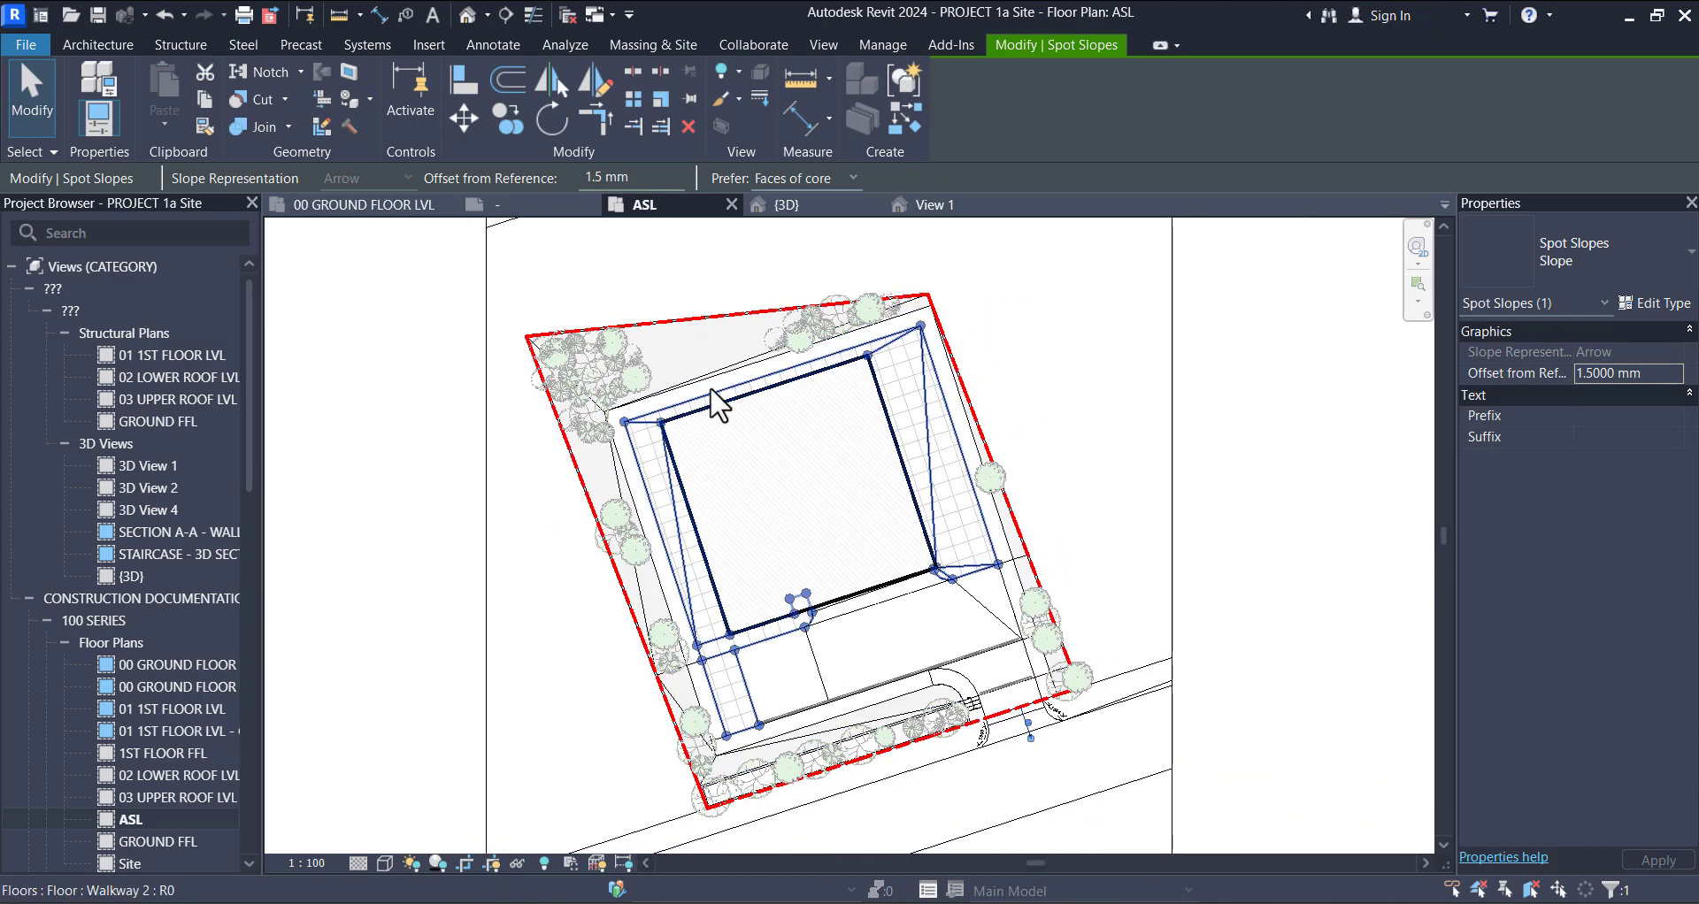
scroll(822, 348, up, 1)
middle_drag(821, 348, 903, 441)
scroll(778, 409, down, 3)
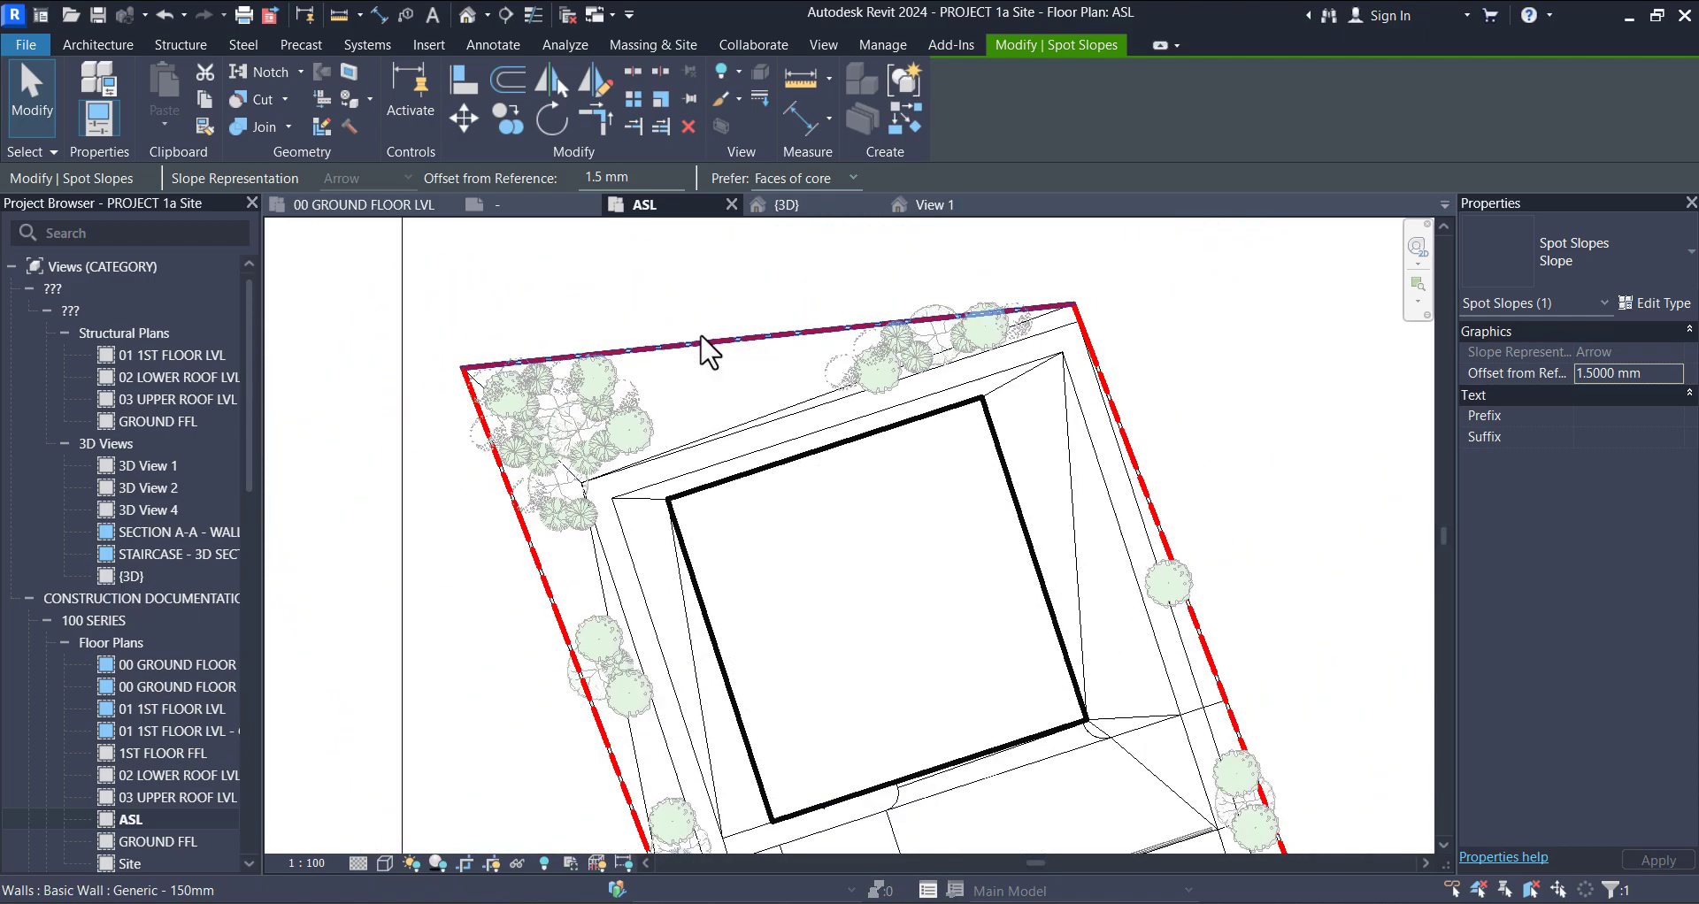
Step: Delete the wide detail line along the driveway edge beside the building's lower-right corner
scroll(732, 440, down, 1)
middle_drag(750, 436, 710, 379)
middle_drag(752, 526, 725, 480)
scroll(653, 561, up, 4)
scroll(945, 427, up, 2)
middle_drag(1002, 502, 842, 527)
scroll(830, 507, up, 2)
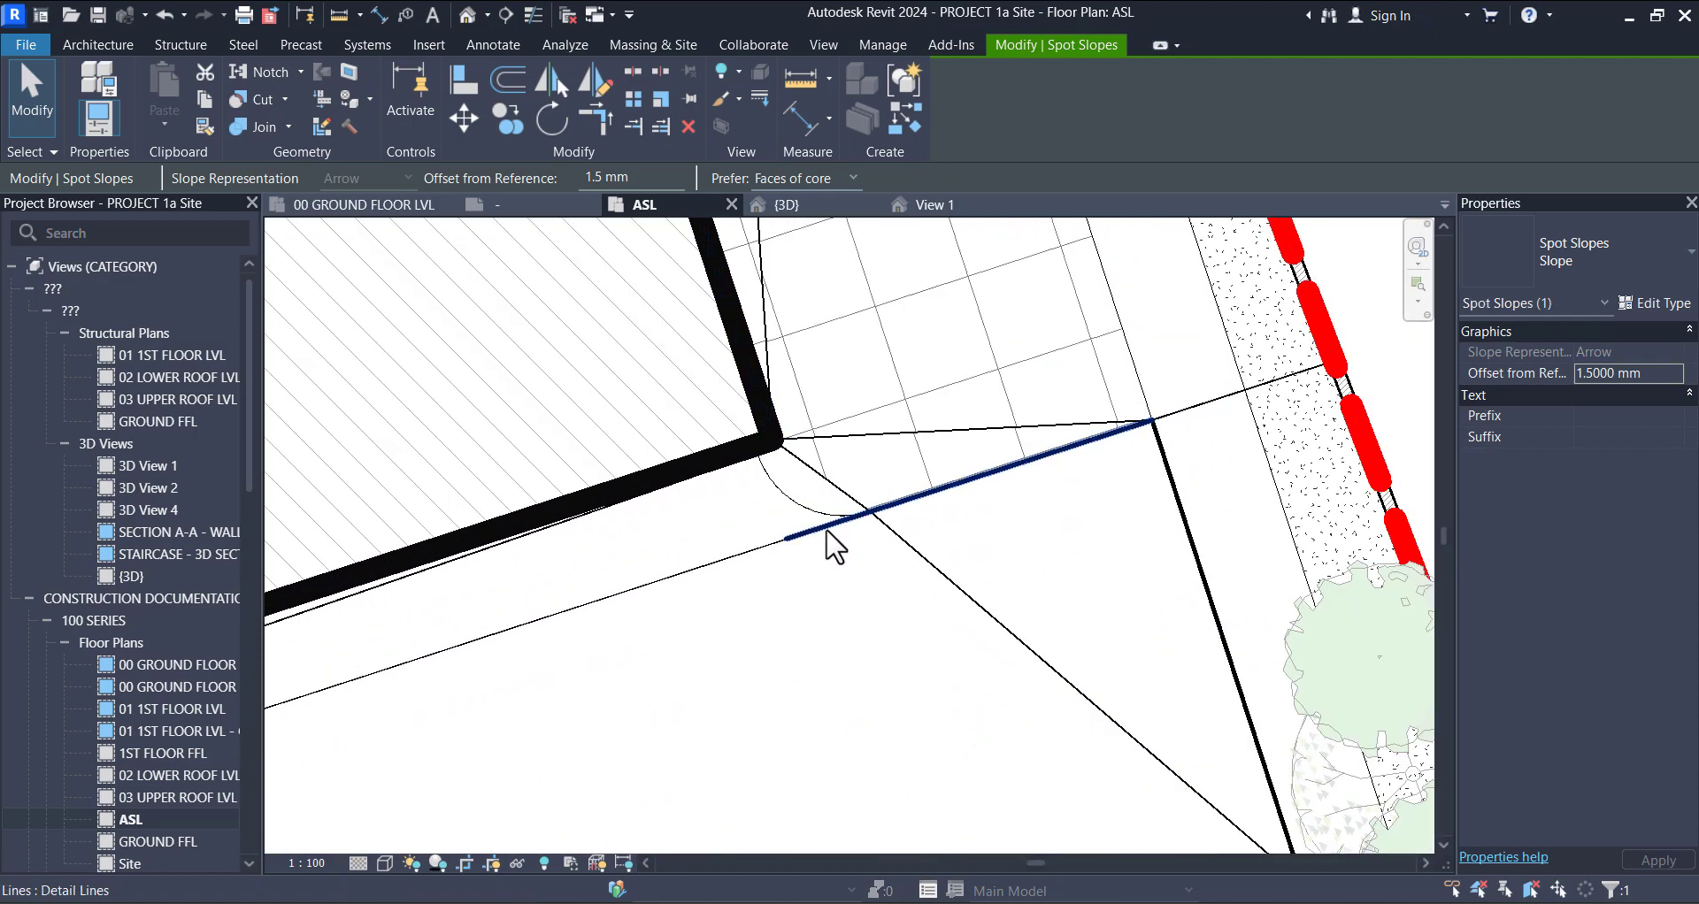
scroll(836, 546, down, 1)
click(827, 531)
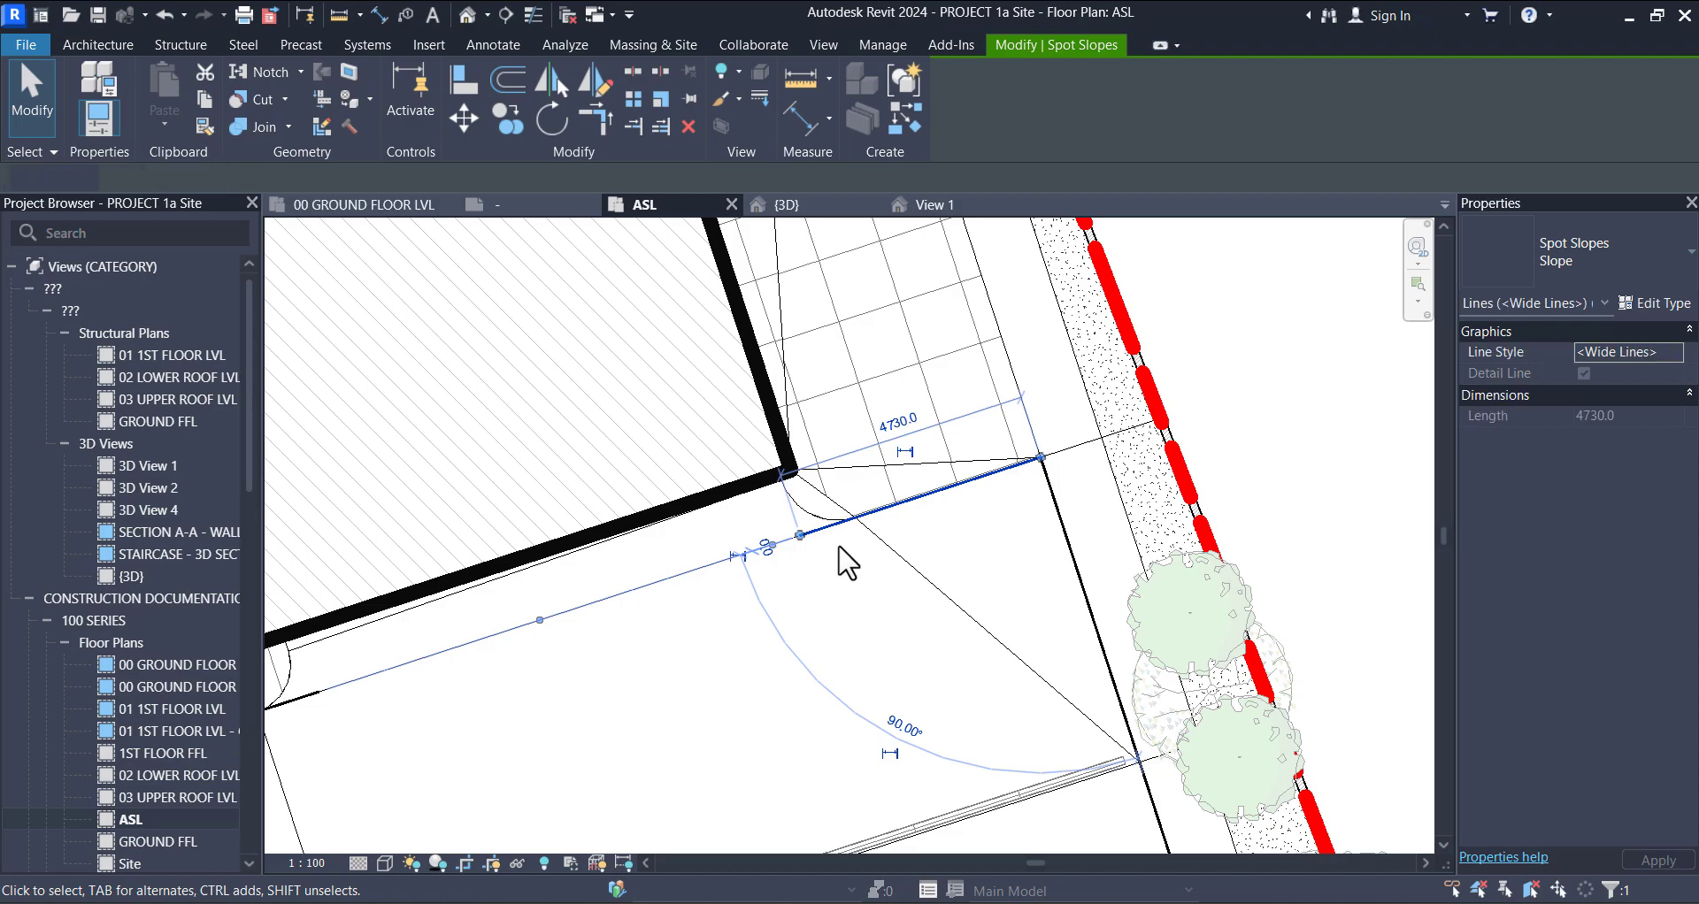
key(Delete)
Step: Delete the remaining wide detail lines along the tiled walkway edges bordering the driveway
middle_drag(714, 610, 1048, 429)
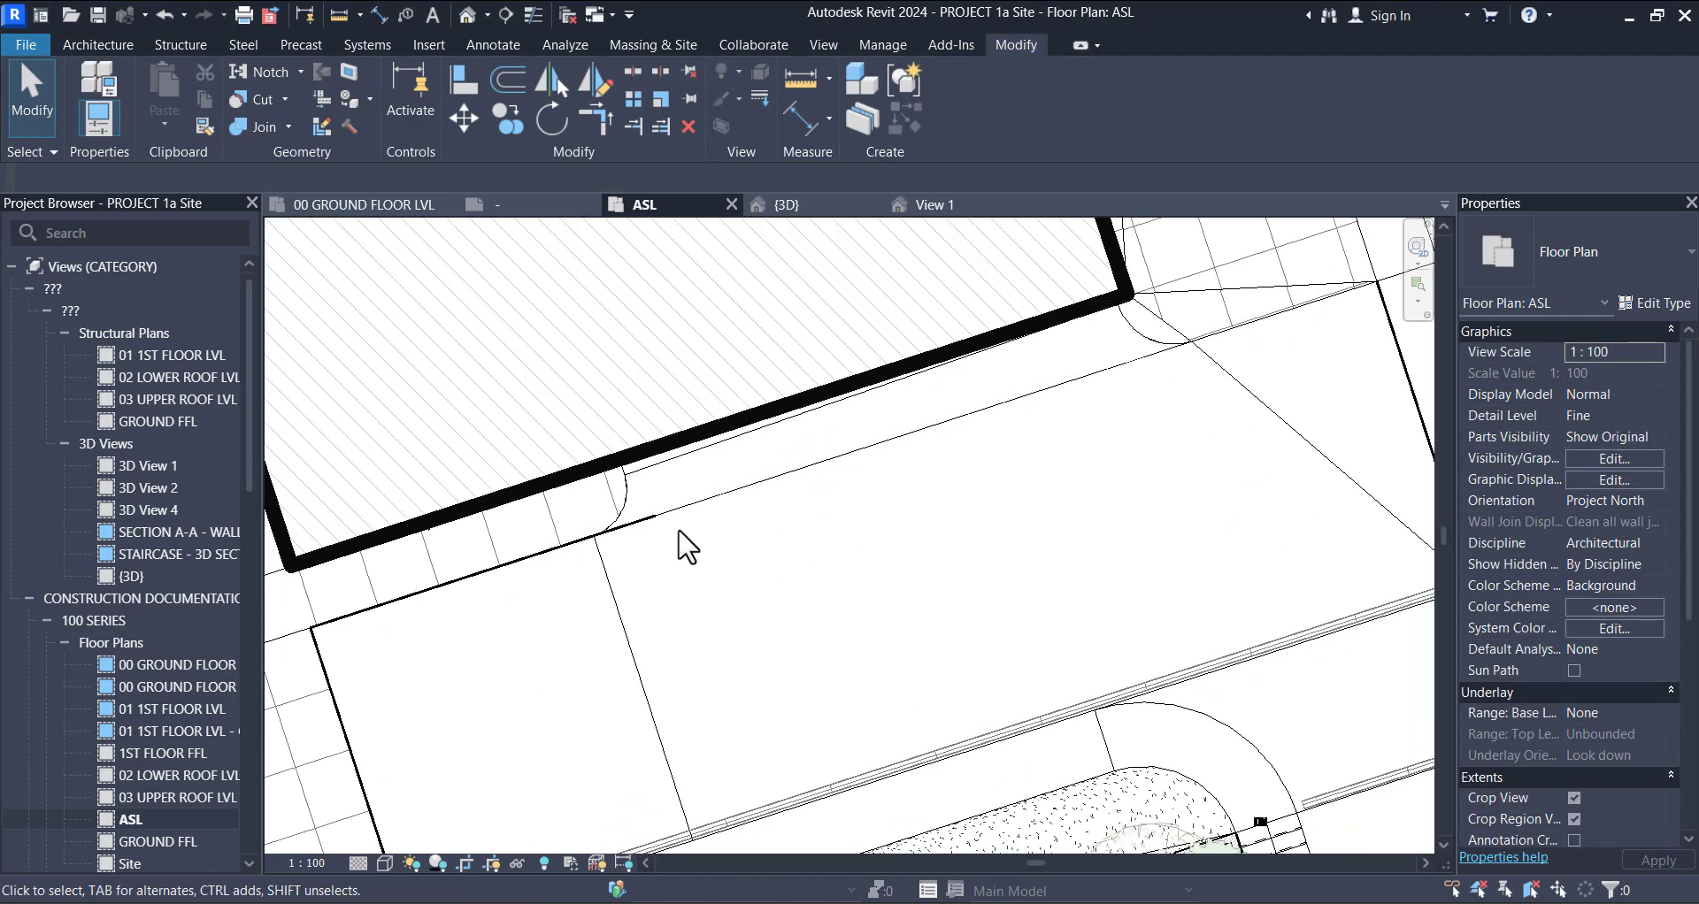
click(649, 524)
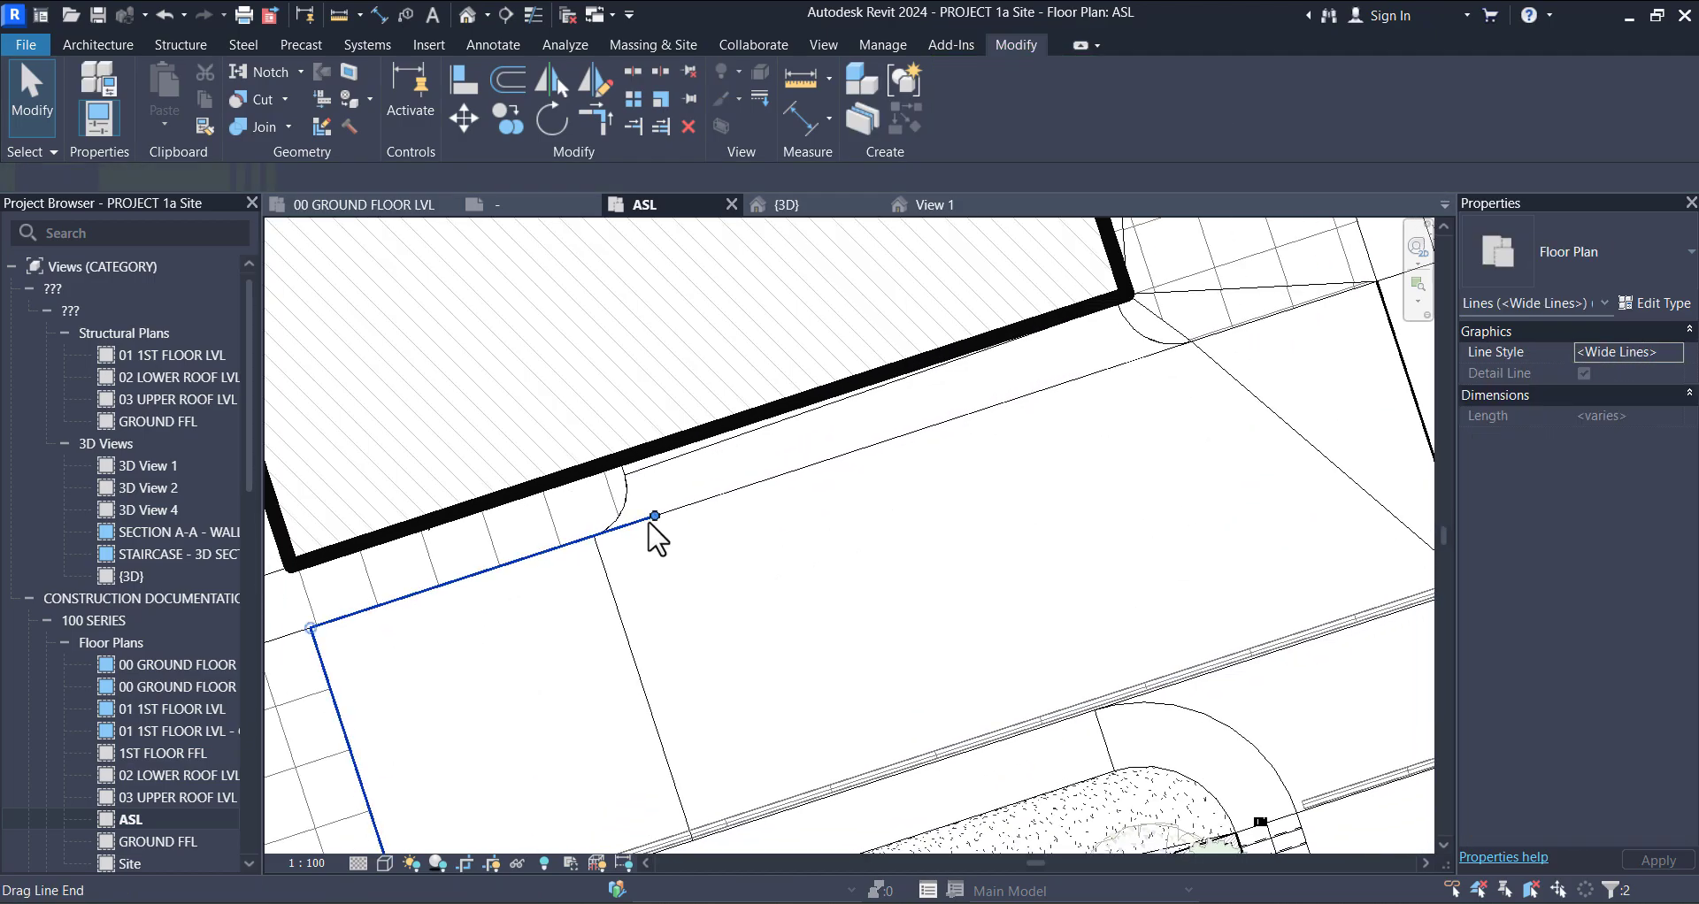
scroll(649, 524, down, 4)
key(Delete)
scroll(1107, 515, up, 3)
click(1108, 531)
scroll(977, 575, down, 2)
key(Escape)
Step: Check the plan around the building, walkways and driveway after the detail line cleanup
middle_drag(1017, 595, 1084, 438)
scroll(1035, 439, up, 1)
middle_drag(984, 416, 984, 480)
middle_drag(890, 449, 949, 558)
scroll(905, 521, down, 2)
middle_drag(763, 372, 793, 568)
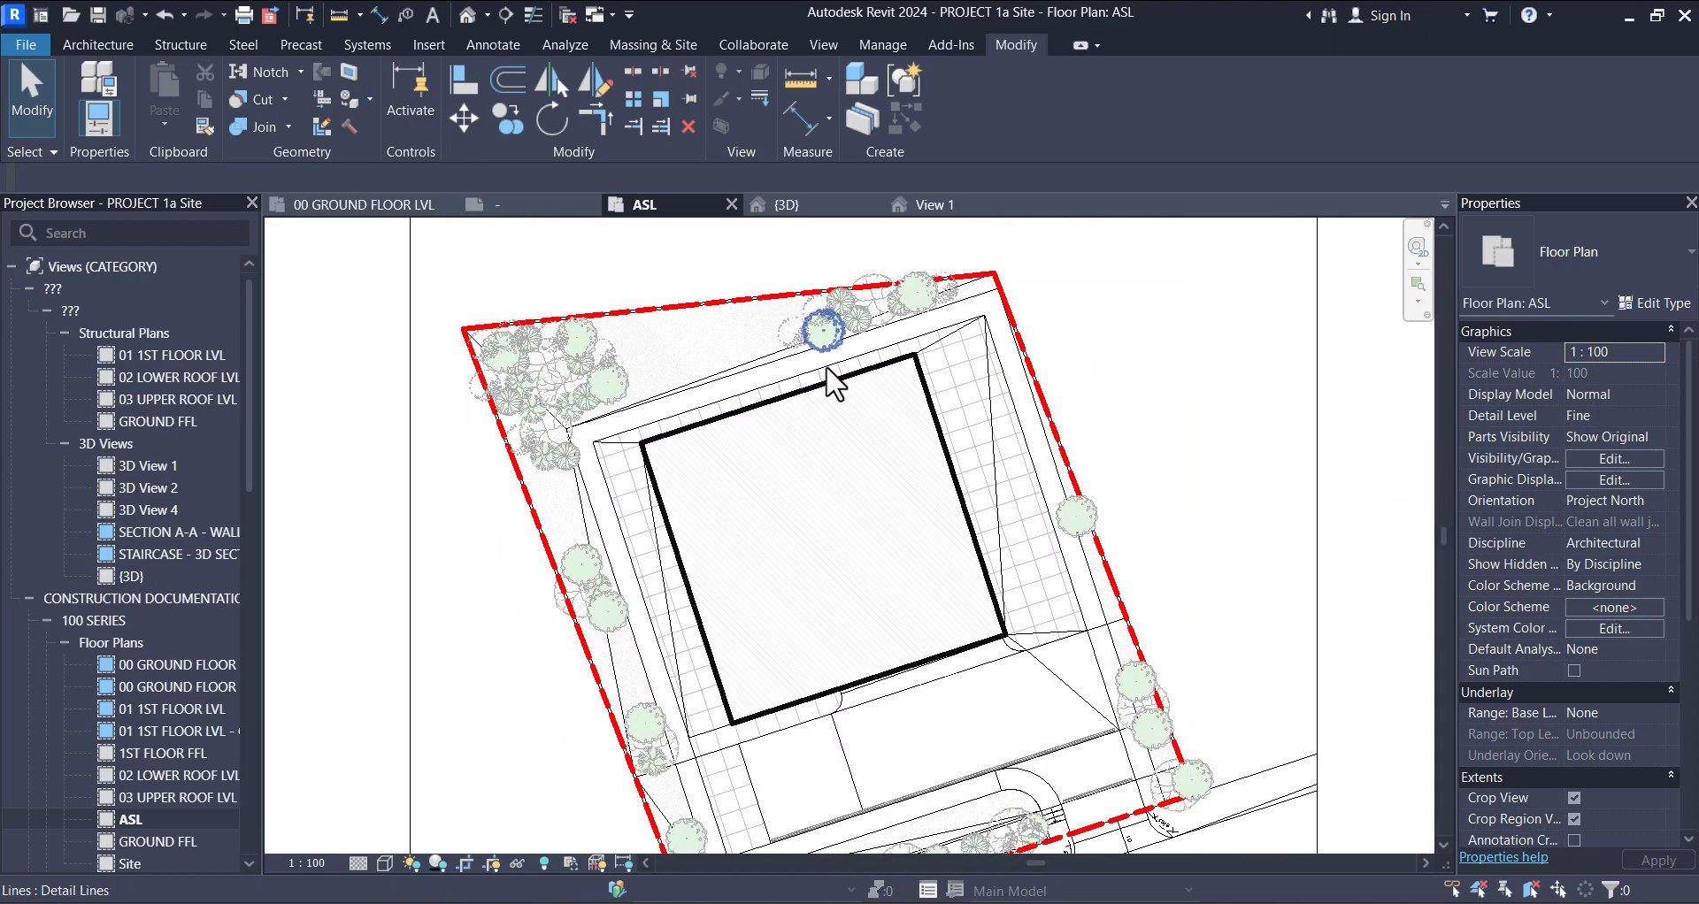
scroll(761, 345, up, 2)
middle_drag(714, 372, 778, 425)
scroll(743, 353, down, 2)
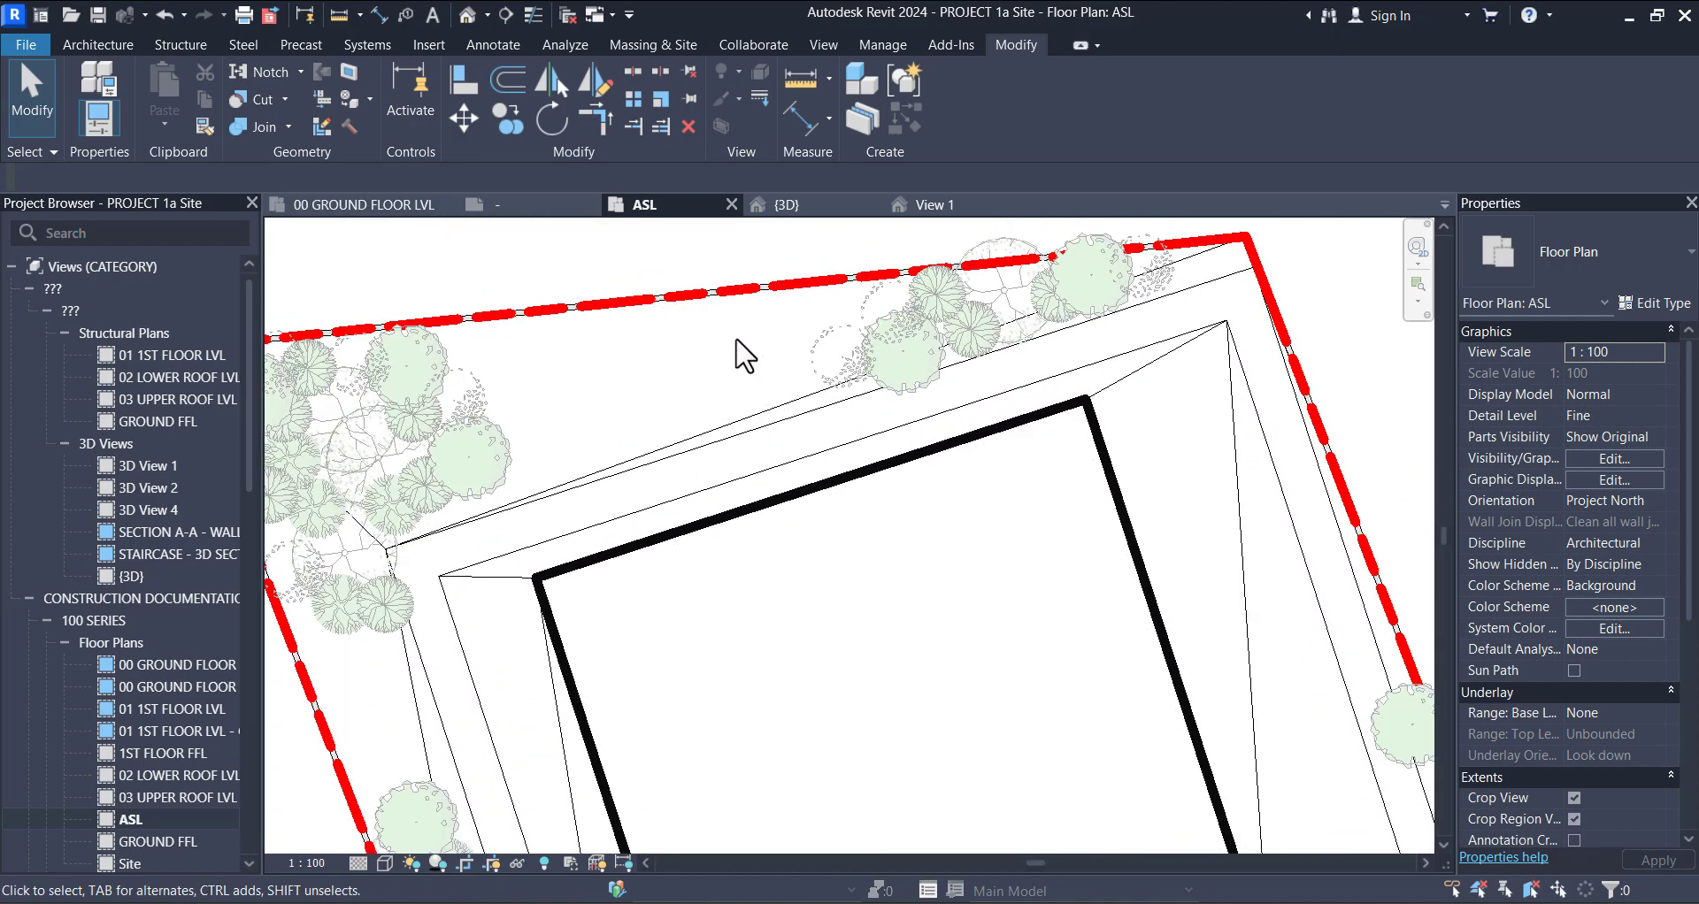
scroll(747, 353, down, 2)
middle_drag(864, 455, 869, 322)
scroll(876, 440, down, 2)
scroll(846, 585, up, 2)
scroll(770, 479, up, 2)
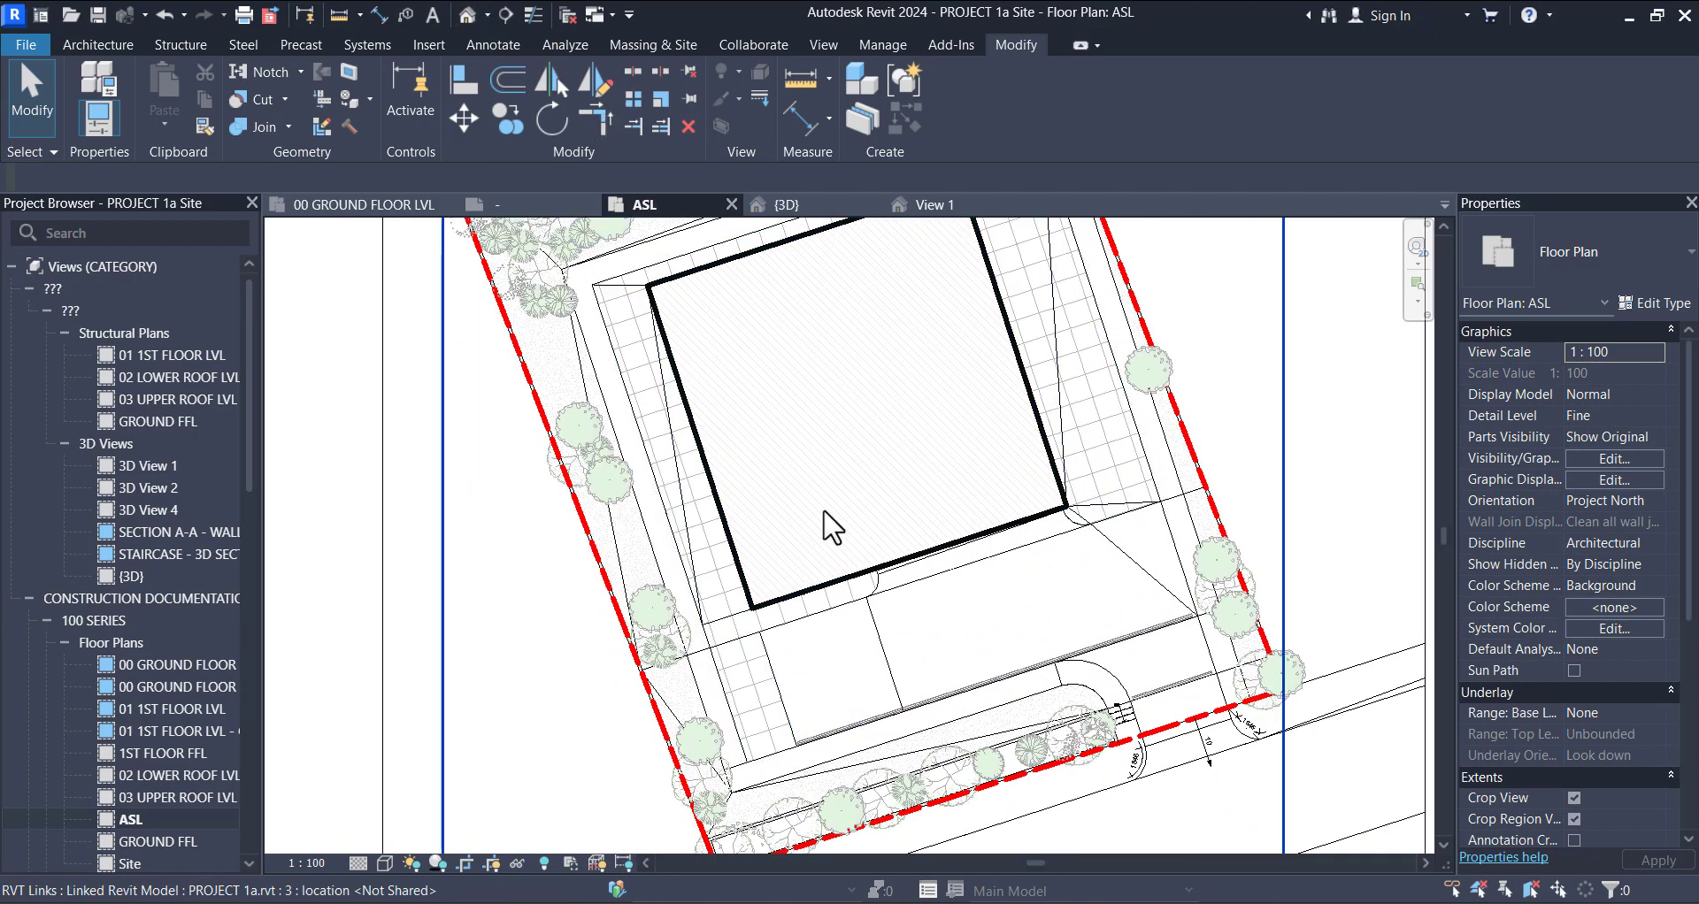
Step: Review the overall site plan from the road entrance up to the planted rear corner
scroll(818, 504, down, 2)
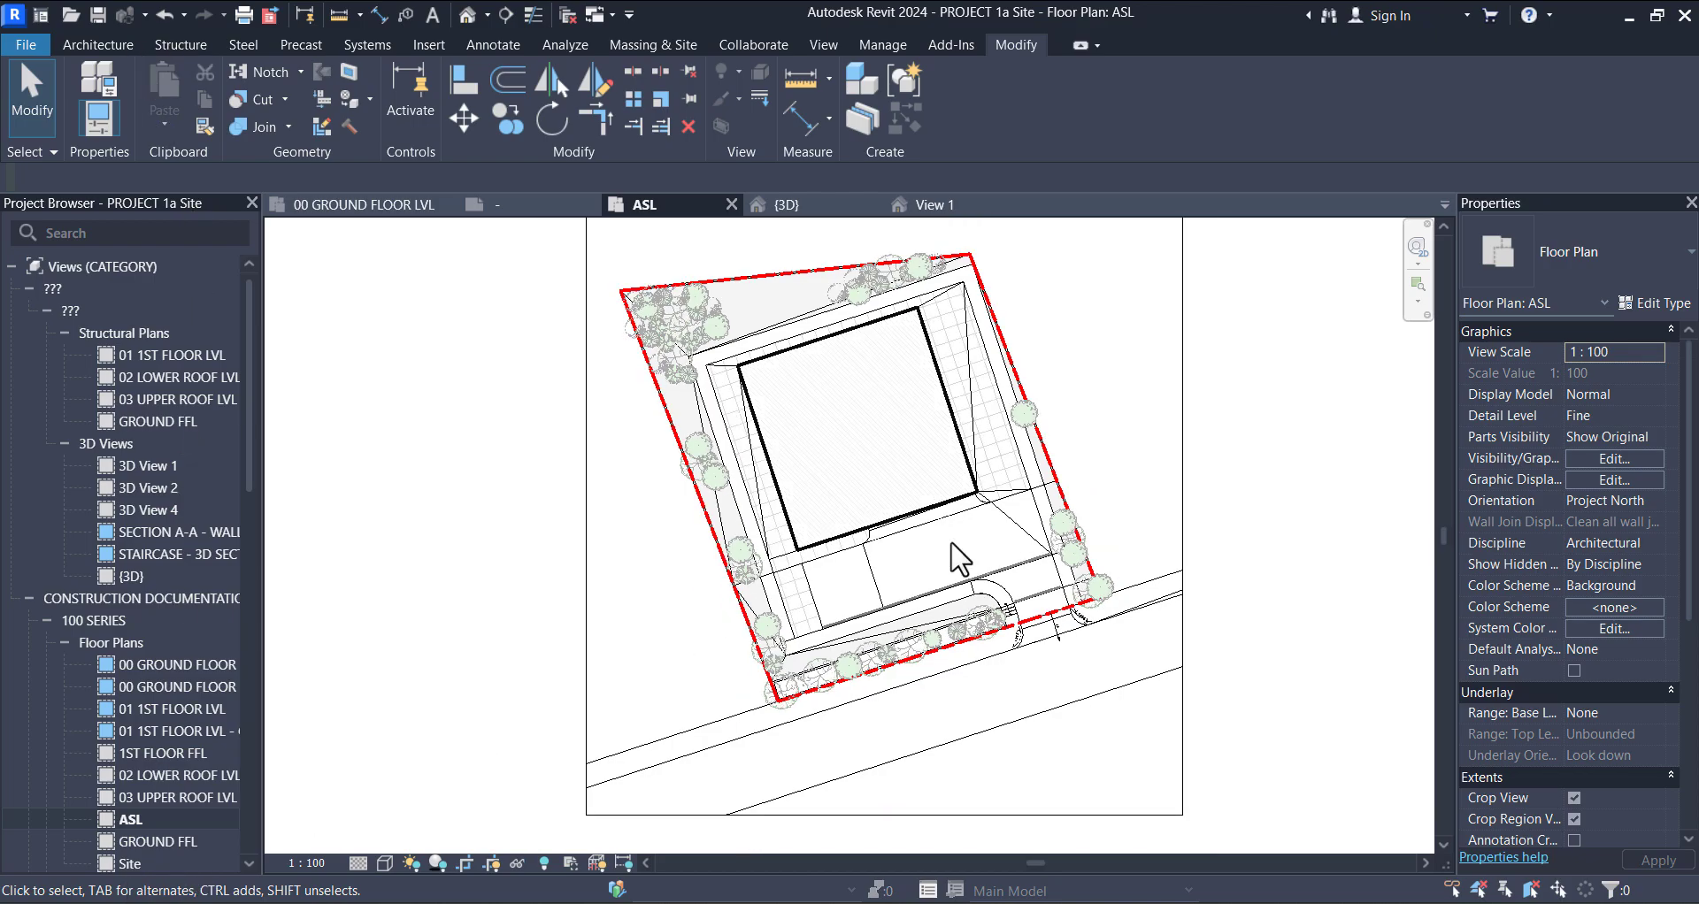
scroll(1017, 531, up, 2)
middle_drag(1054, 587, 1060, 672)
scroll(975, 470, down, 2)
scroll(971, 455, up, 2)
scroll(998, 513, down, 2)
scroll(964, 503, up, 2)
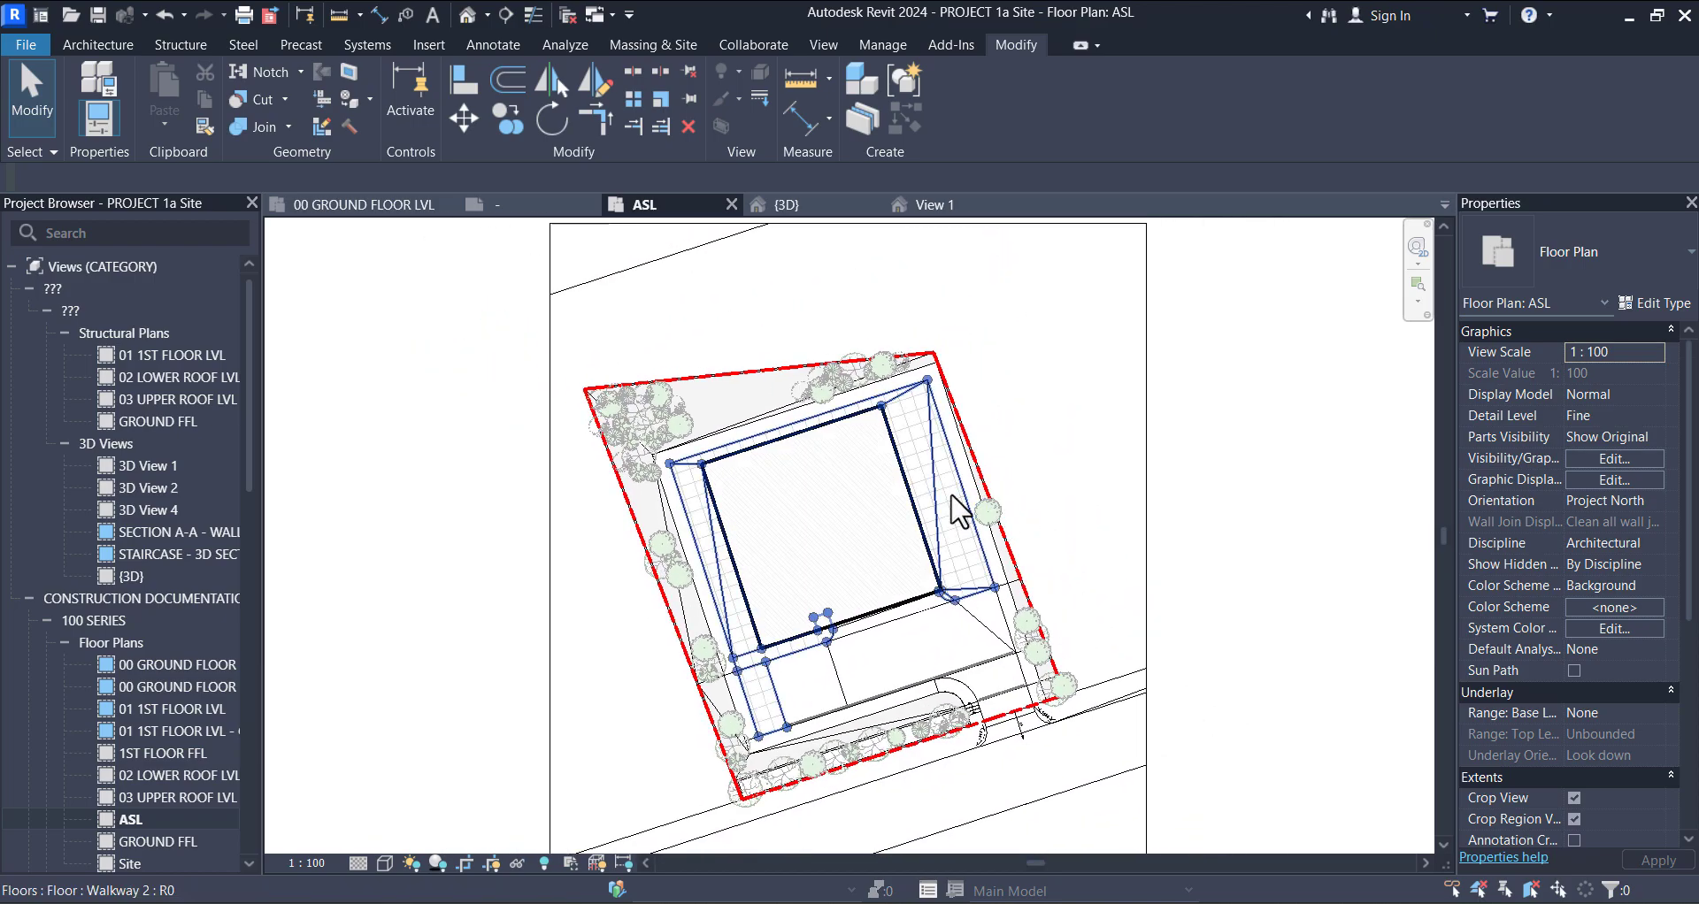
scroll(619, 451, up, 3)
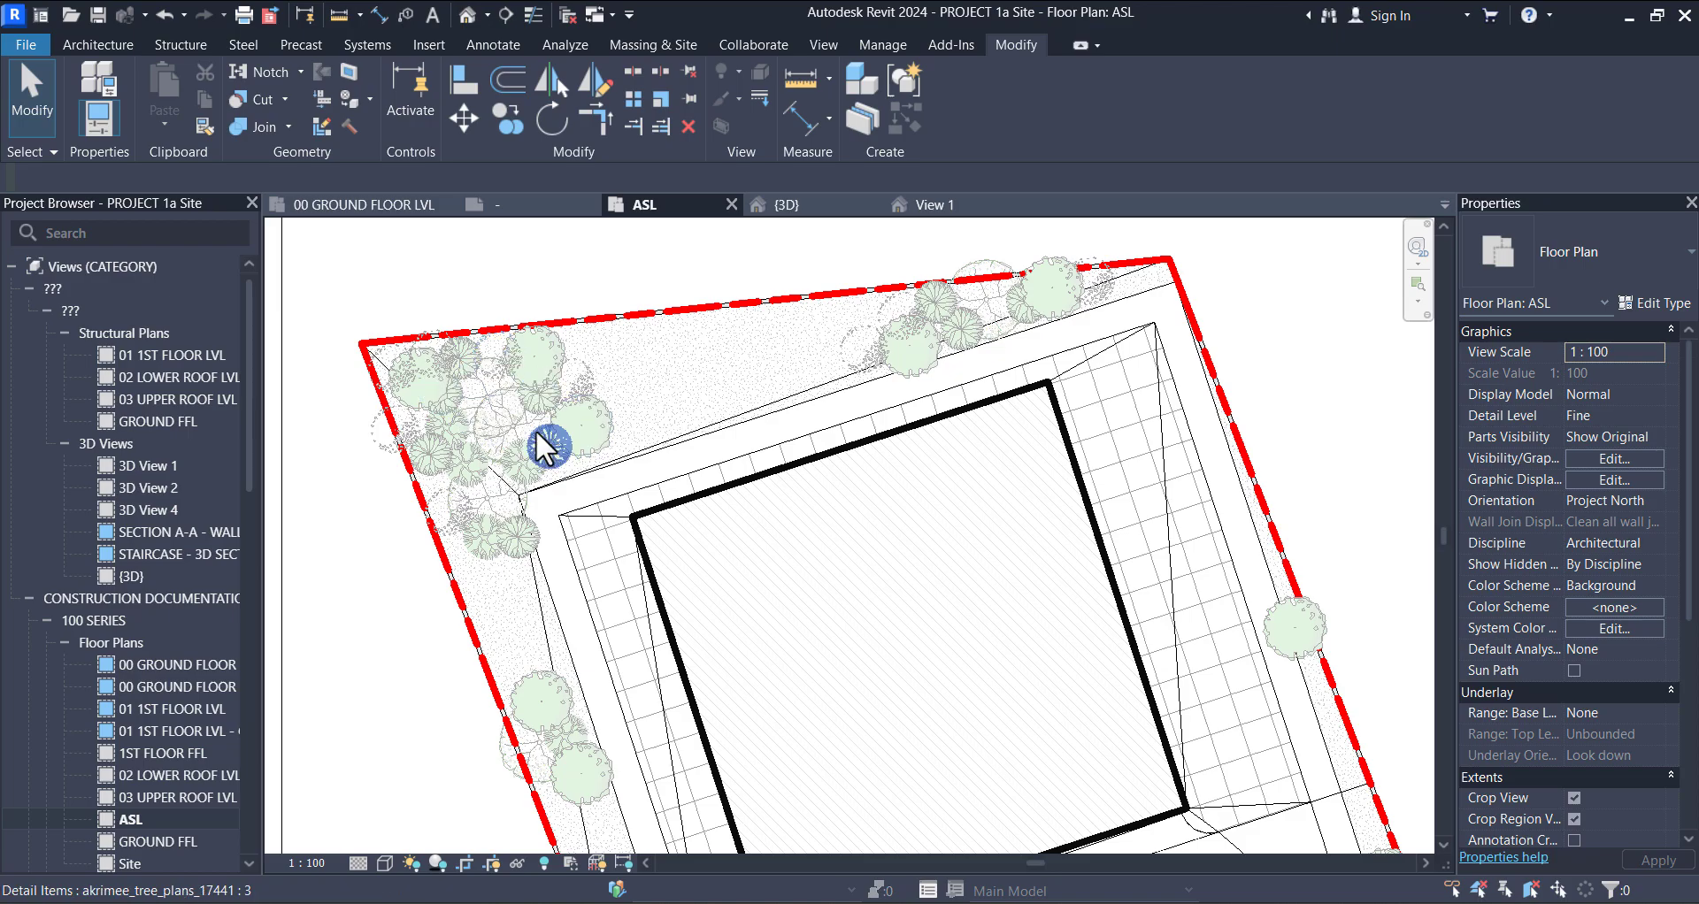
scroll(890, 275, down, 2)
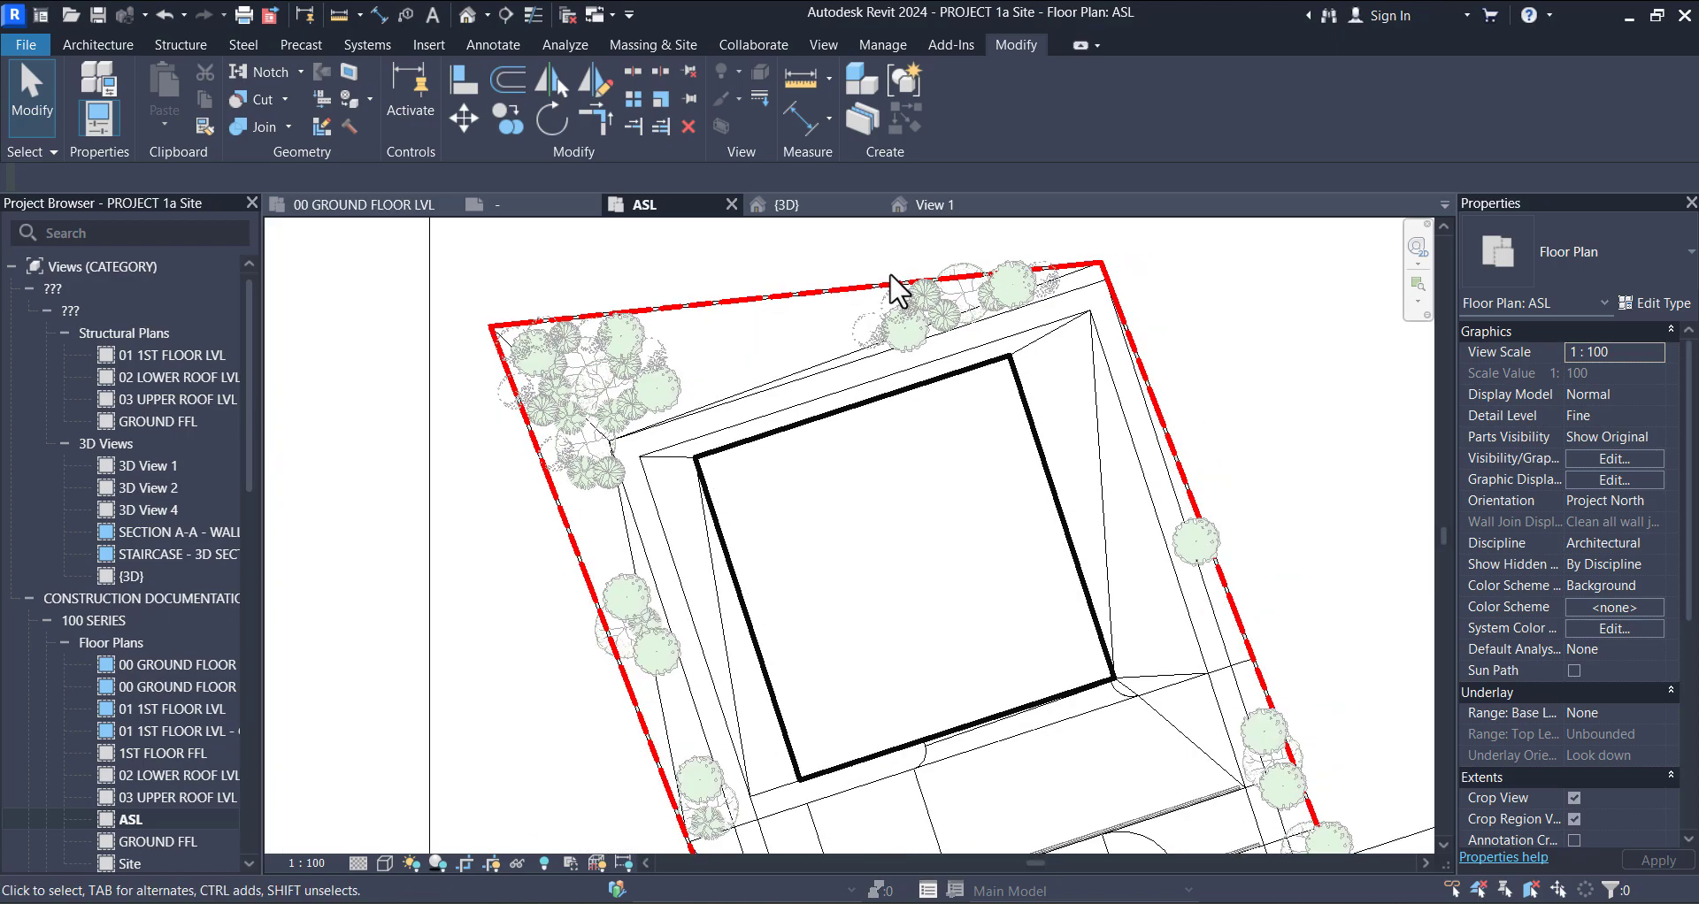
Step: Select the Lawn floor and the tiled Walkway 2 floor in turn to examine their extents
scroll(808, 360, up, 2)
click(801, 403)
scroll(805, 416, down, 2)
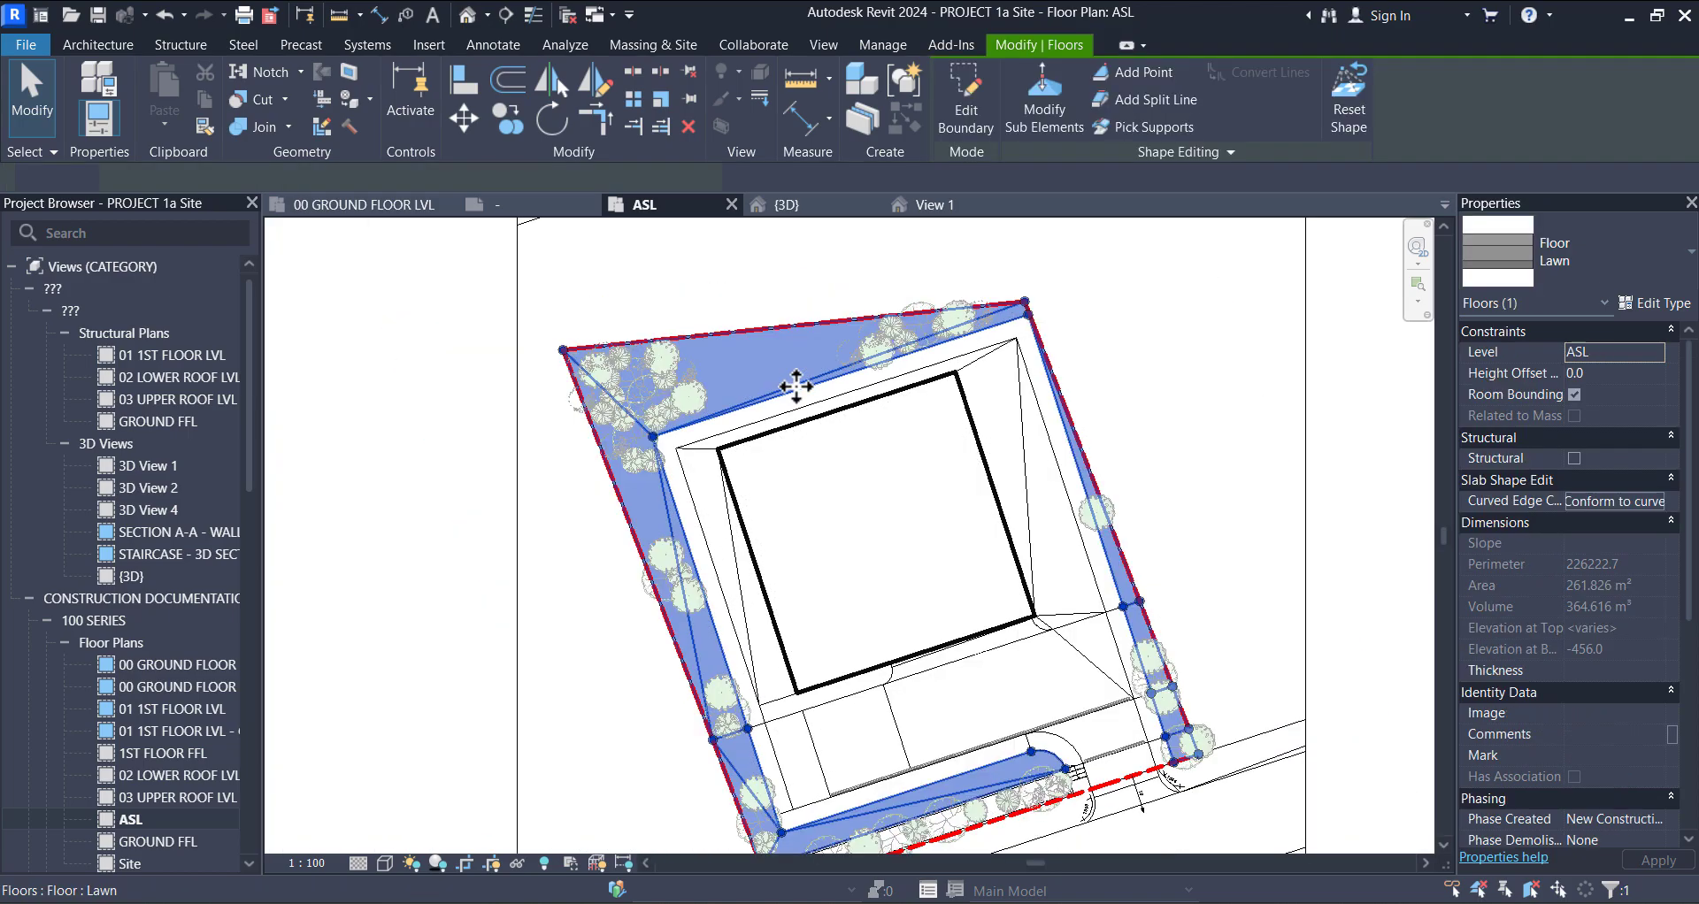
scroll(778, 580, up, 5)
scroll(797, 624, down, 2)
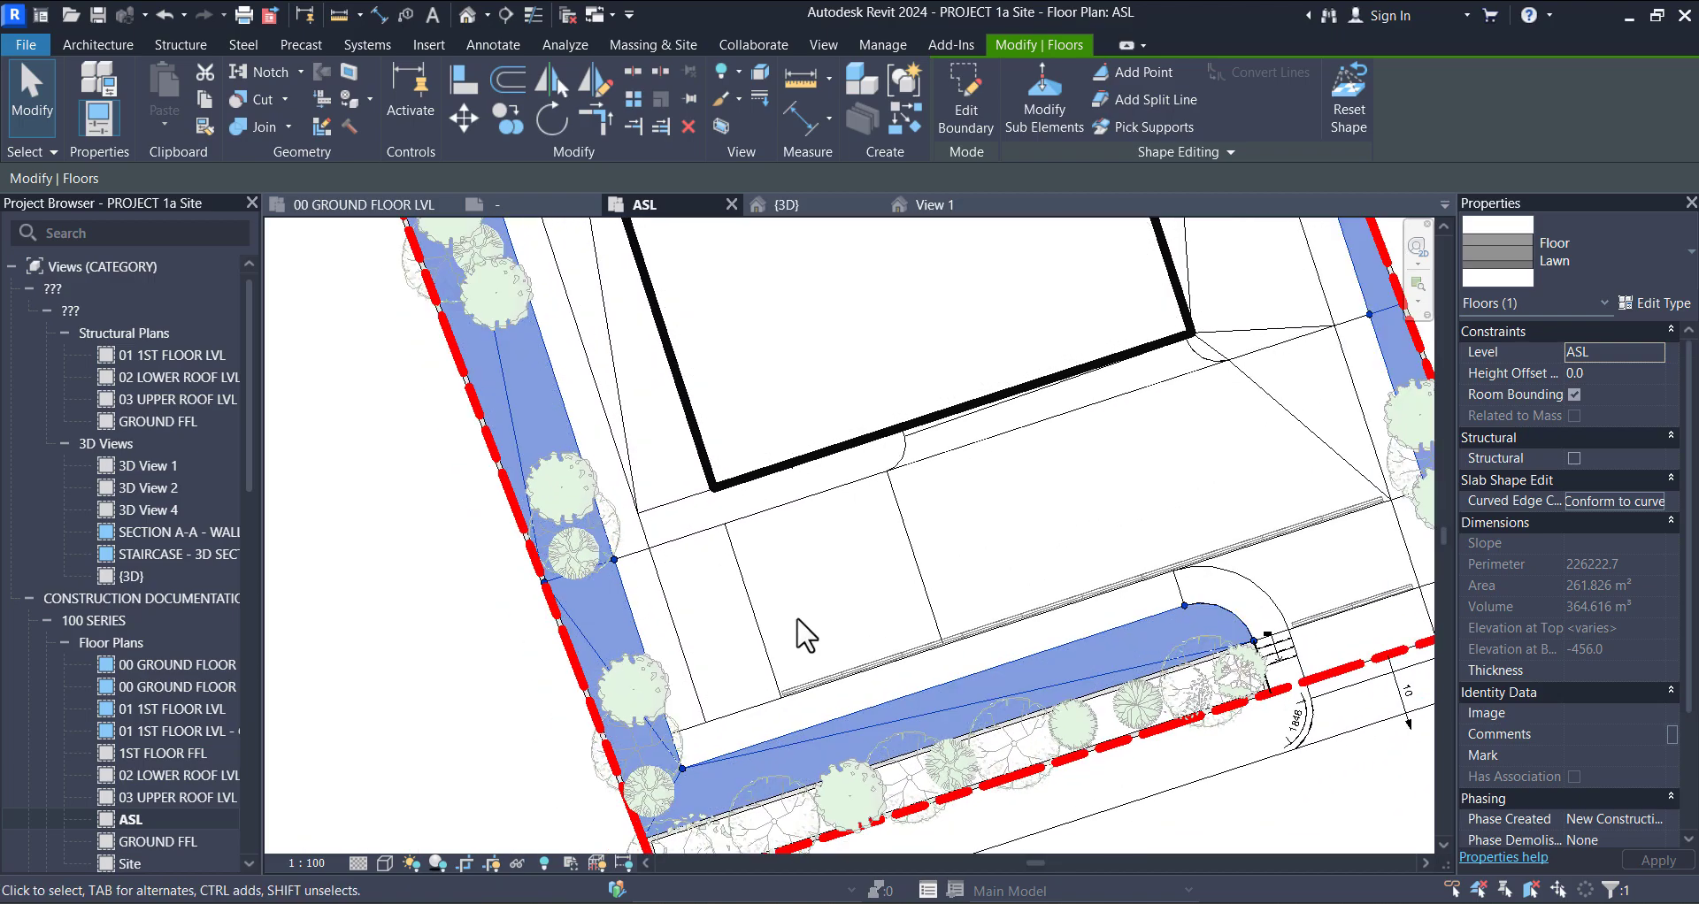
click(717, 646)
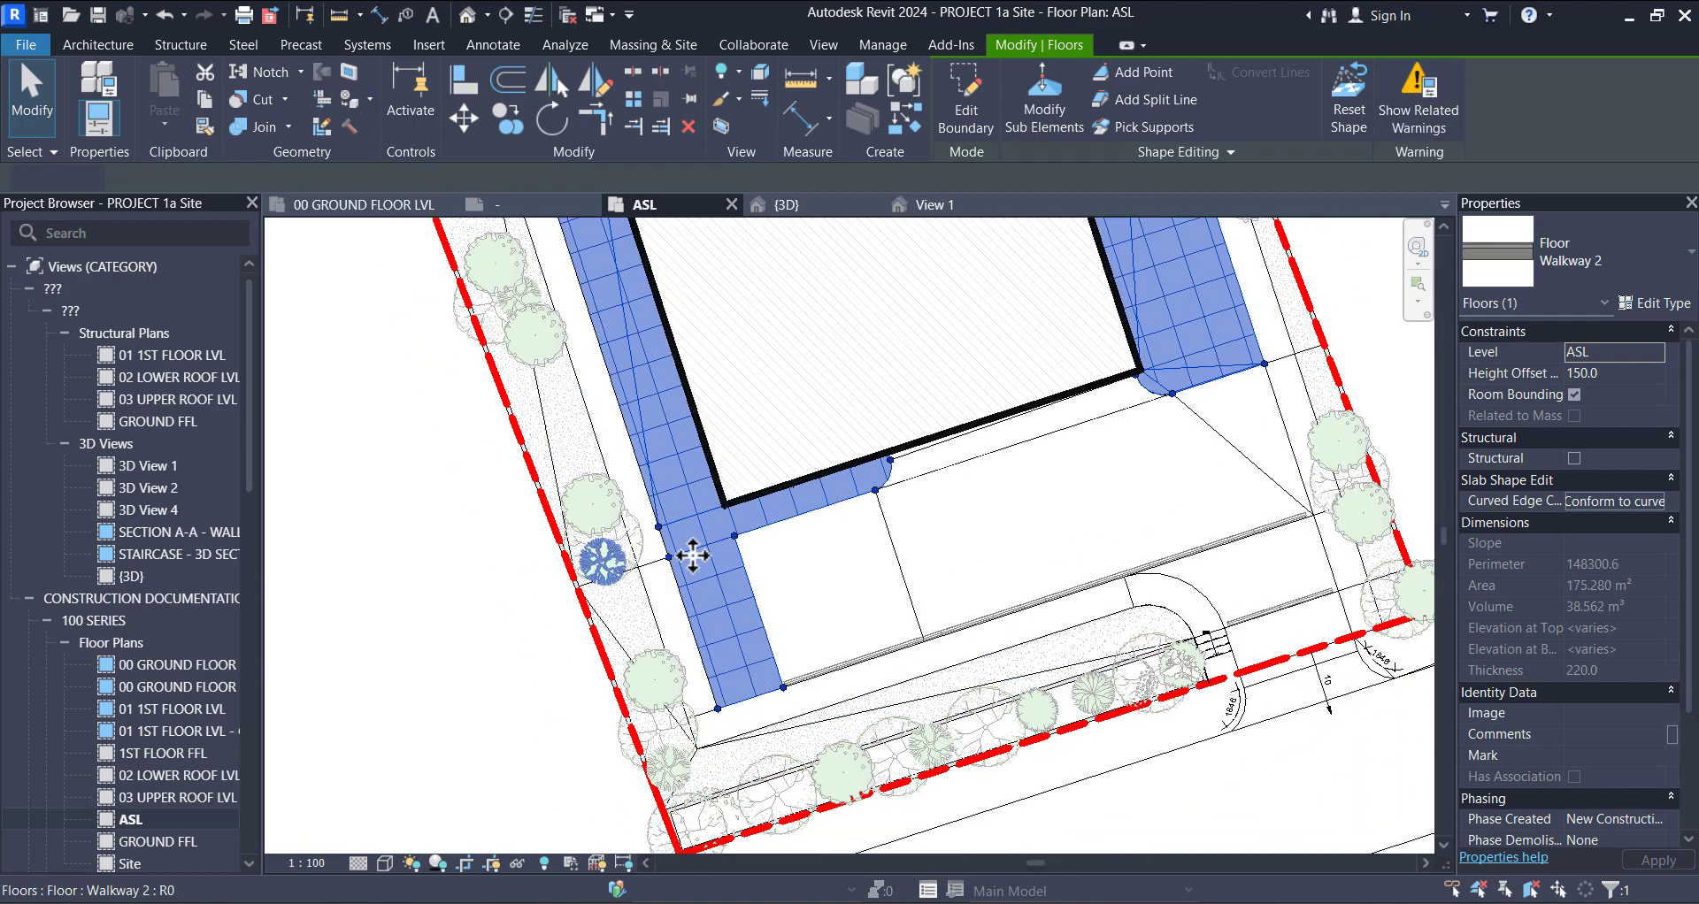
scroll(701, 561, up, 3)
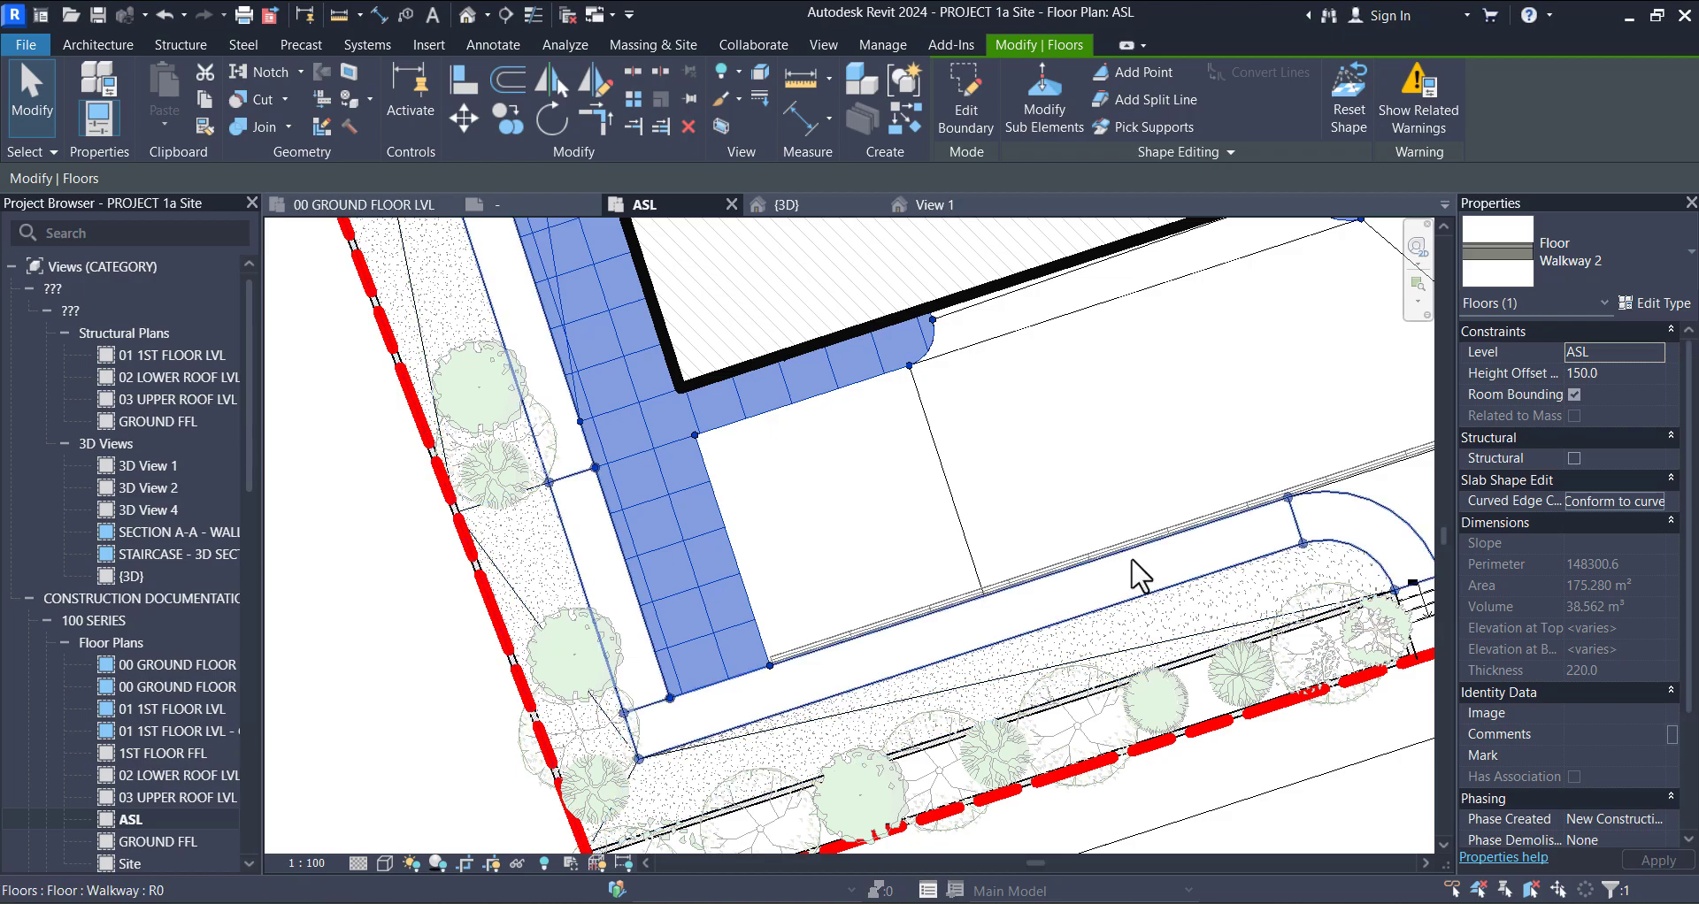
Step: Select the outer Walkway floor and examine its path around the building to the road entrance
click(1283, 522)
scroll(1001, 609, down, 2)
middle_drag(1045, 598, 785, 667)
scroll(1033, 555, up, 2)
scroll(1032, 553, down, 2)
middle_drag(1043, 599, 1015, 657)
scroll(1032, 645, down, 2)
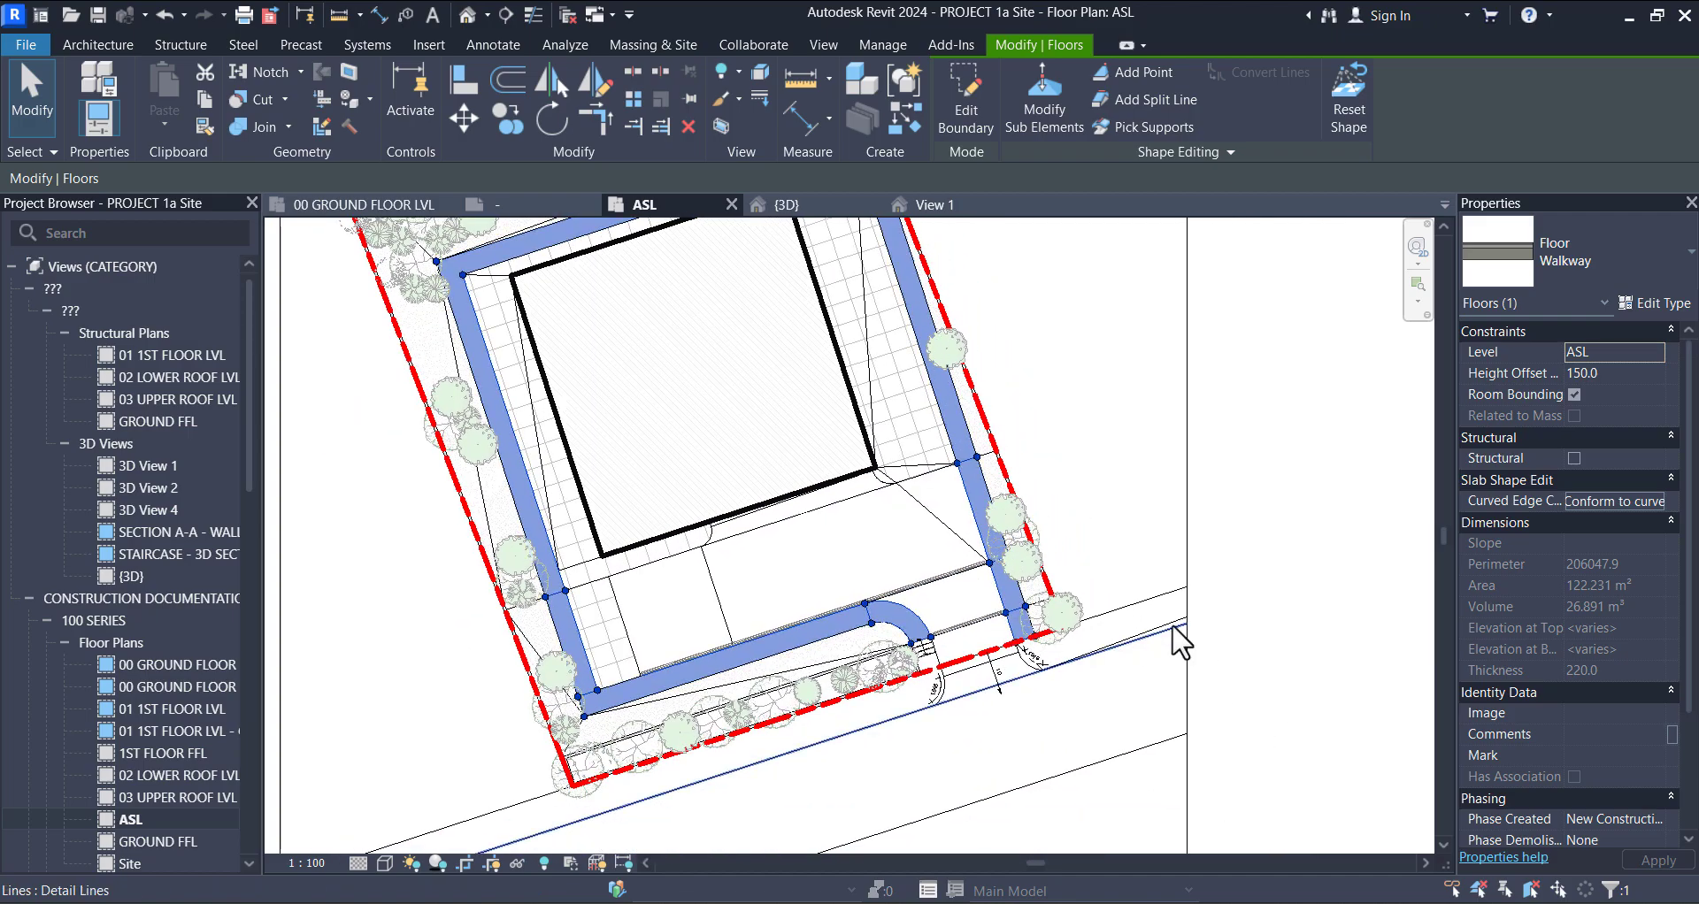
scroll(984, 646, up, 3)
middle_drag(711, 532, 771, 621)
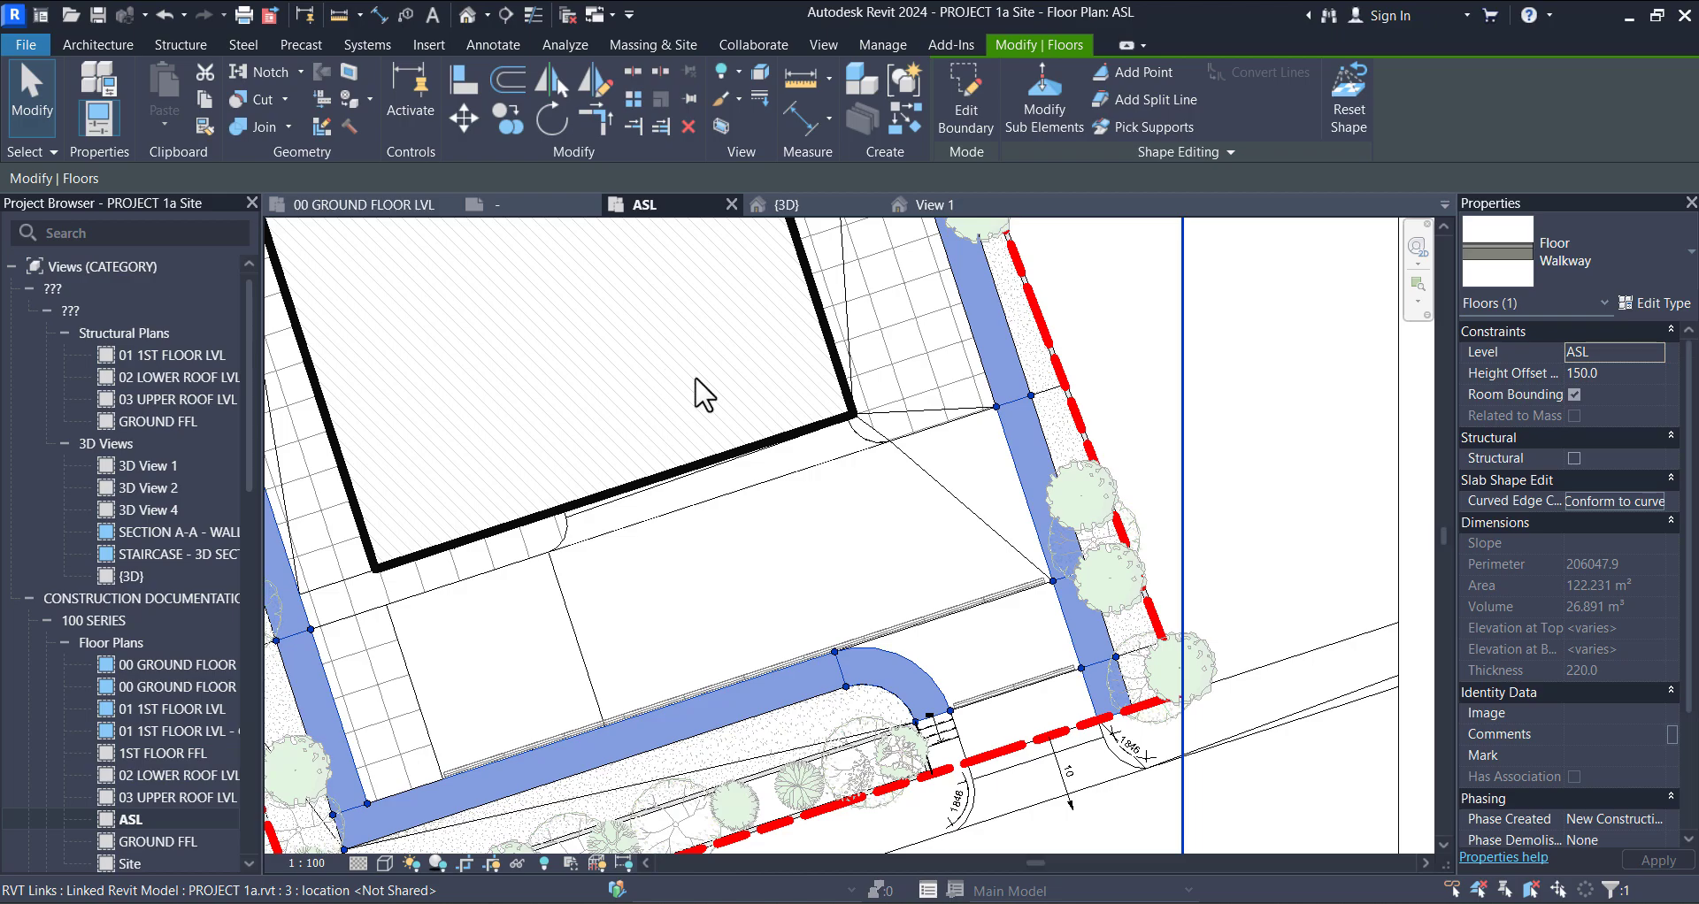
scroll(782, 461, down, 2)
mouse_move(815, 539)
middle_down()
mouse_move(880, 668)
mouse_move(938, 646)
mouse_move(954, 662)
middle_up()
scroll(903, 611, down, 1)
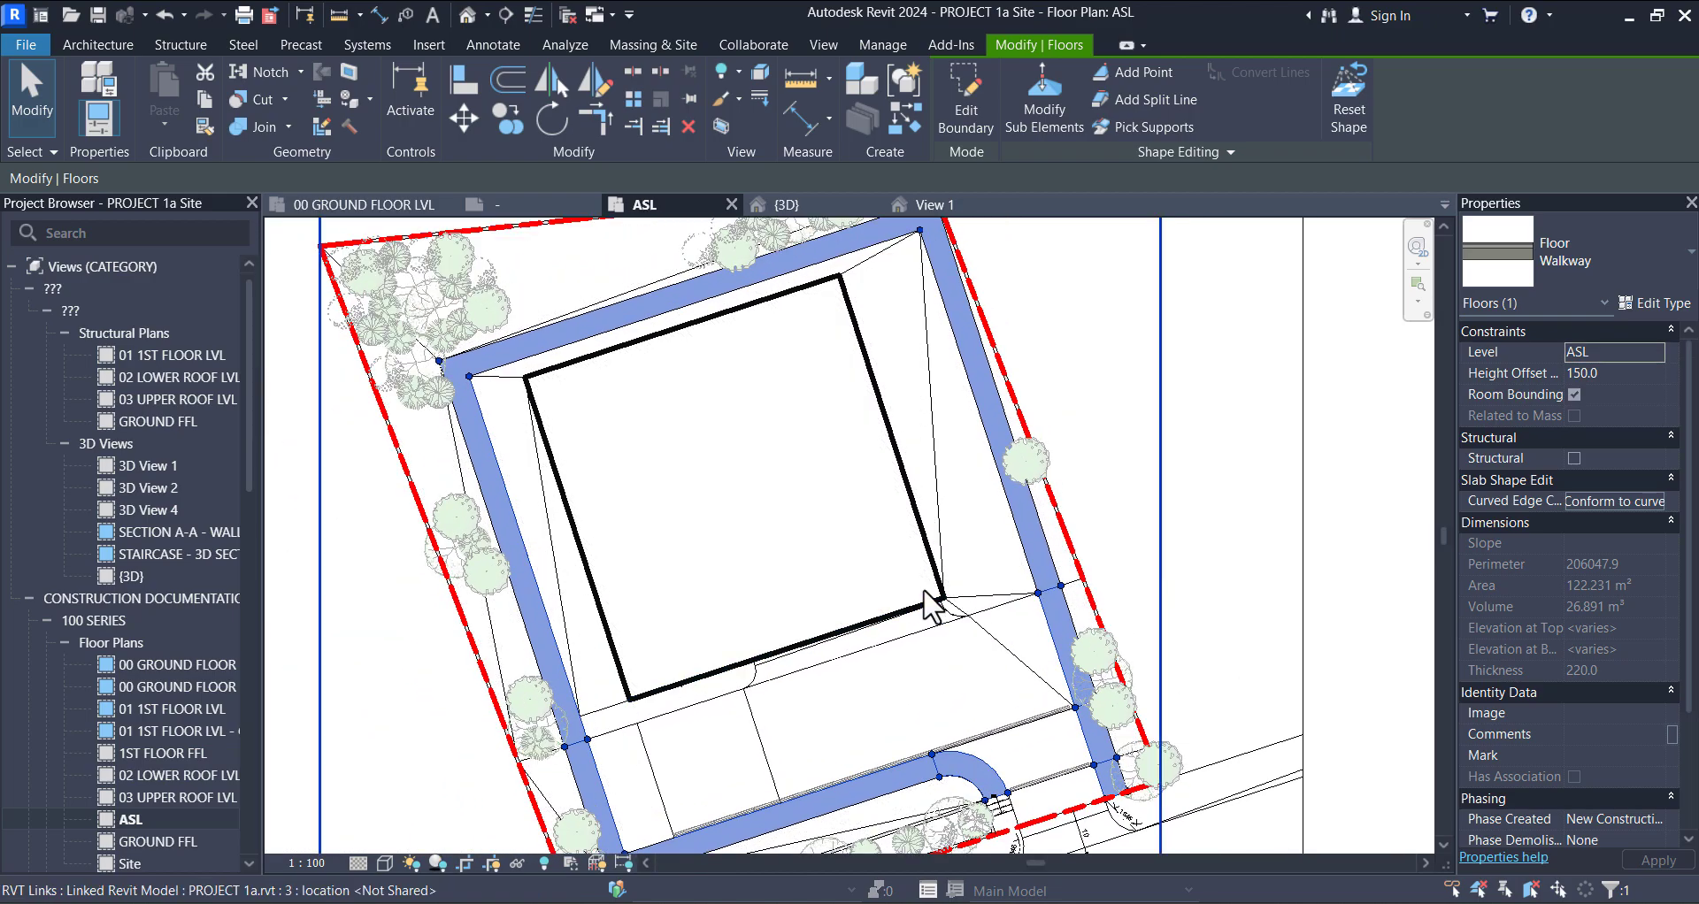
Step: Open the default 3D view and examine the driveway, walkways and entrance steps around the house
click(467, 14)
shift+middle_drag(927, 515, 1060, 552)
middle_drag(894, 553, 931, 647)
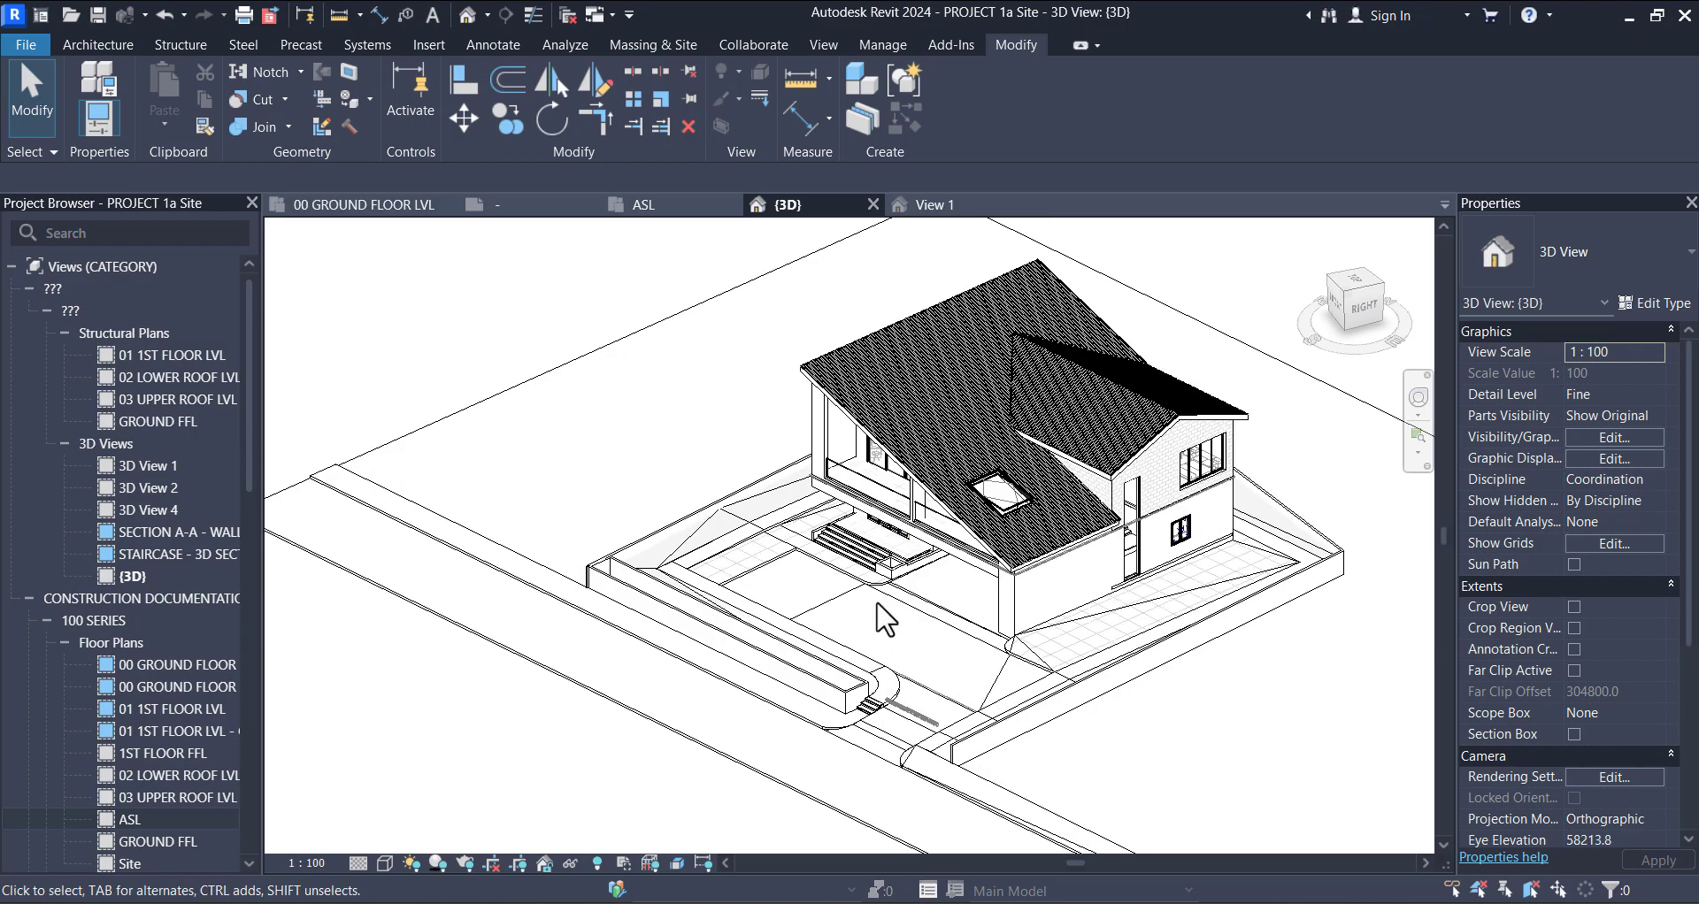
scroll(881, 608, up, 5)
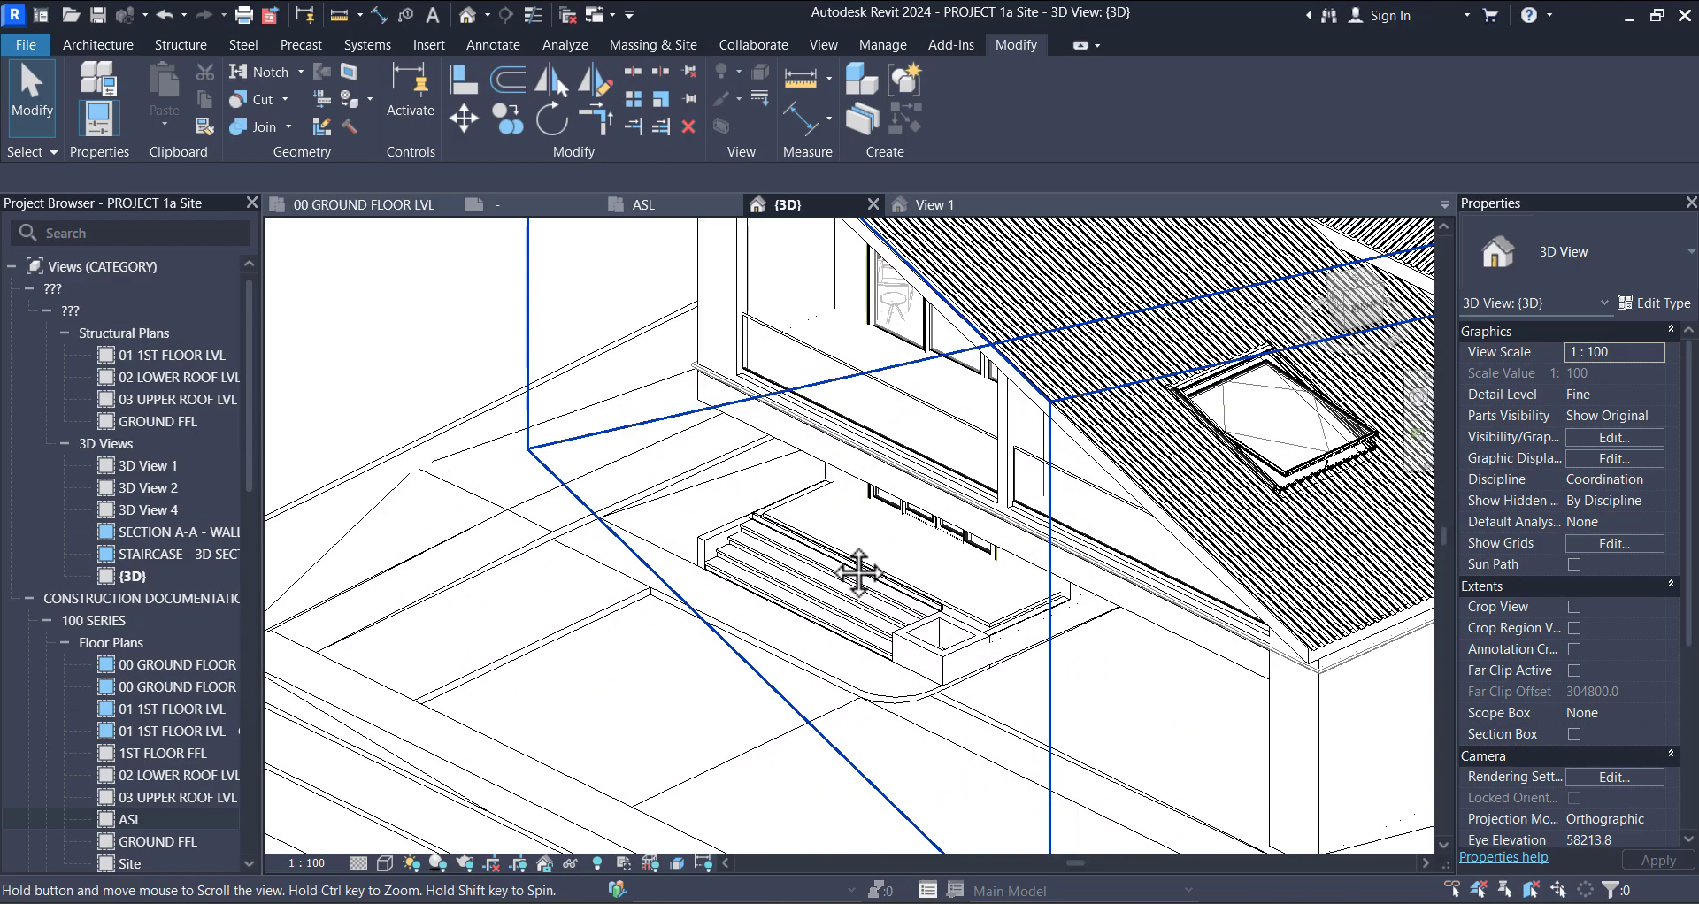
scroll(777, 544, down, 3)
middle_drag(827, 654, 785, 570)
scroll(751, 459, up, 5)
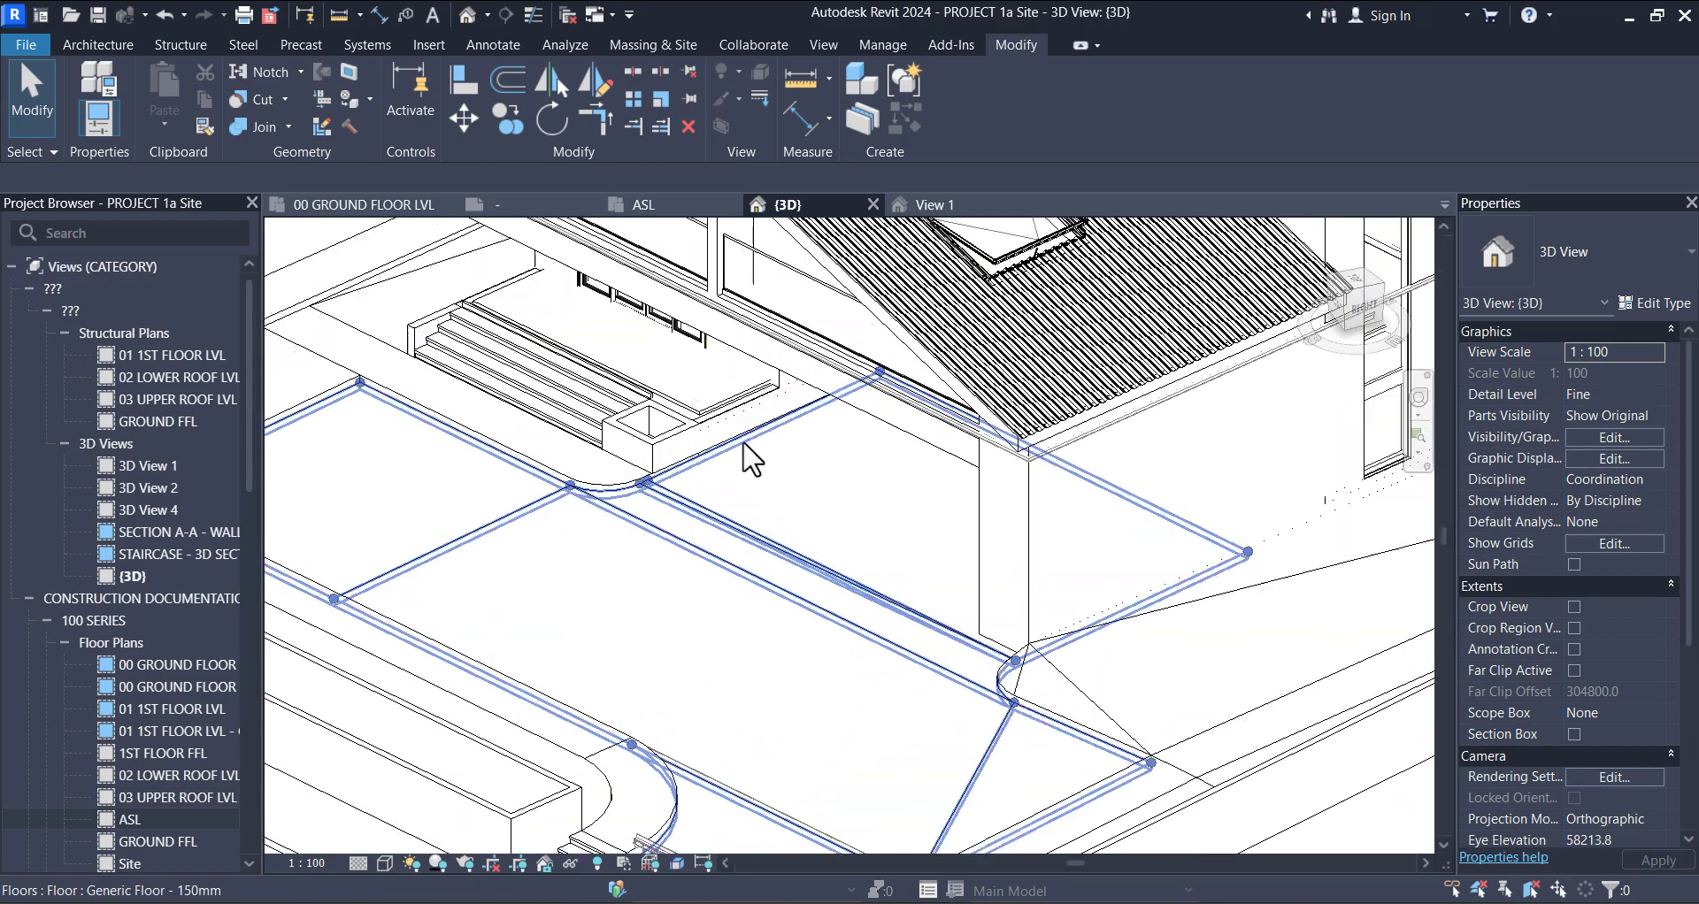
scroll(752, 459, down, 3)
scroll(910, 555, up, 3)
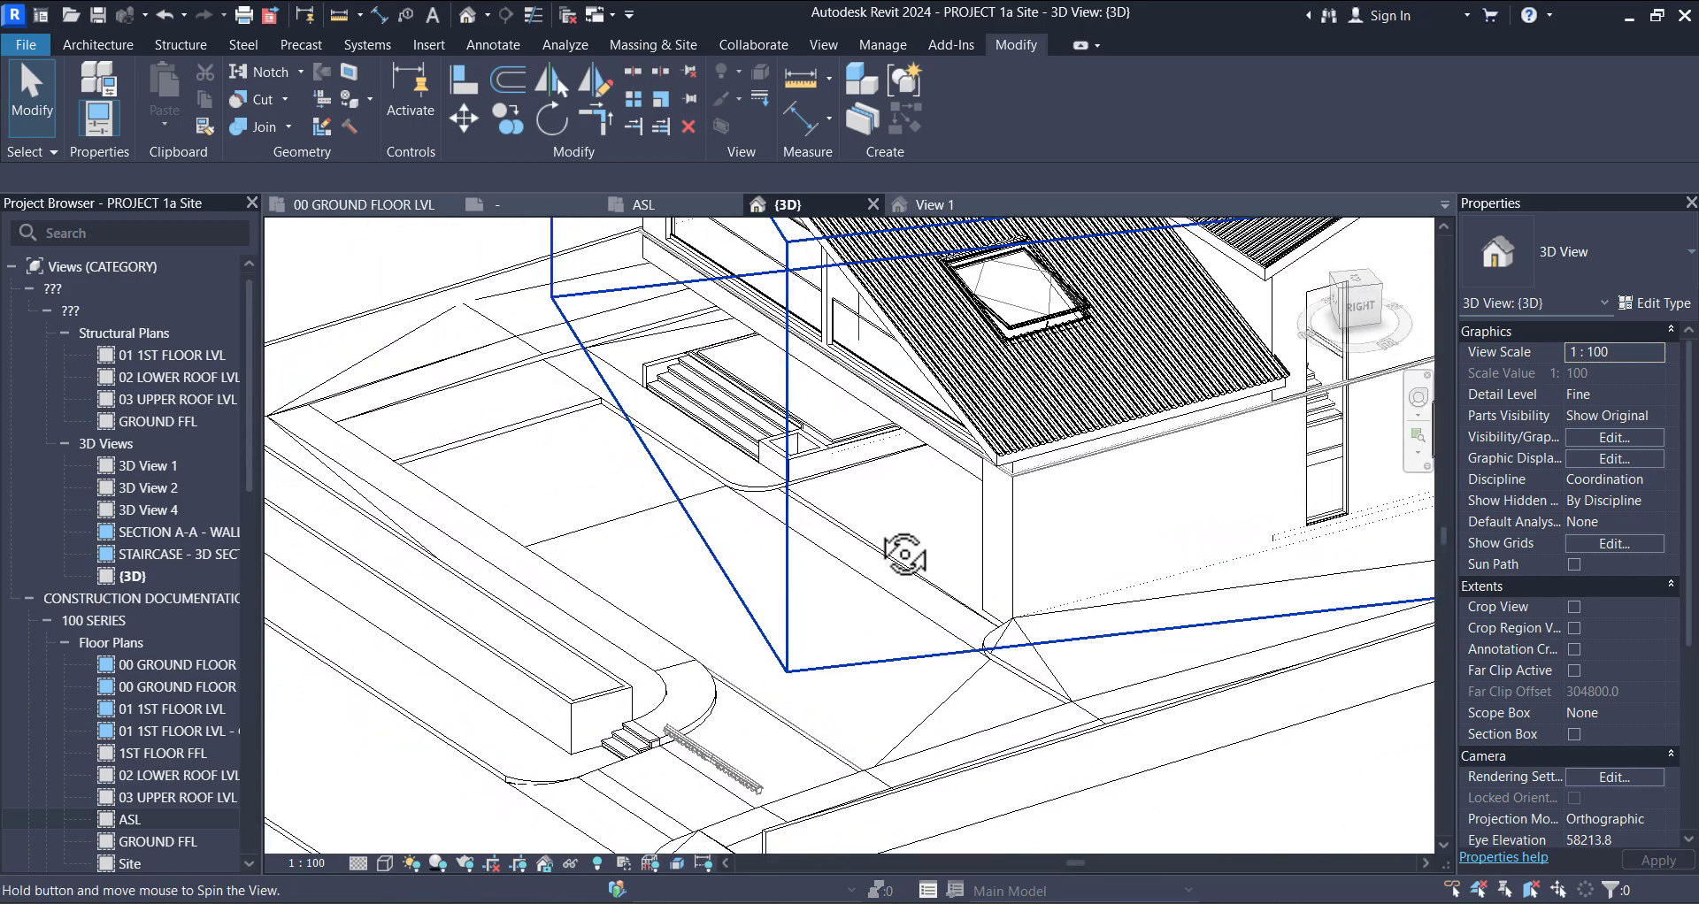
scroll(844, 584, down, 4)
shift+middle_drag(800, 634, 920, 801)
shift+middle_drag(982, 619, 292, 543)
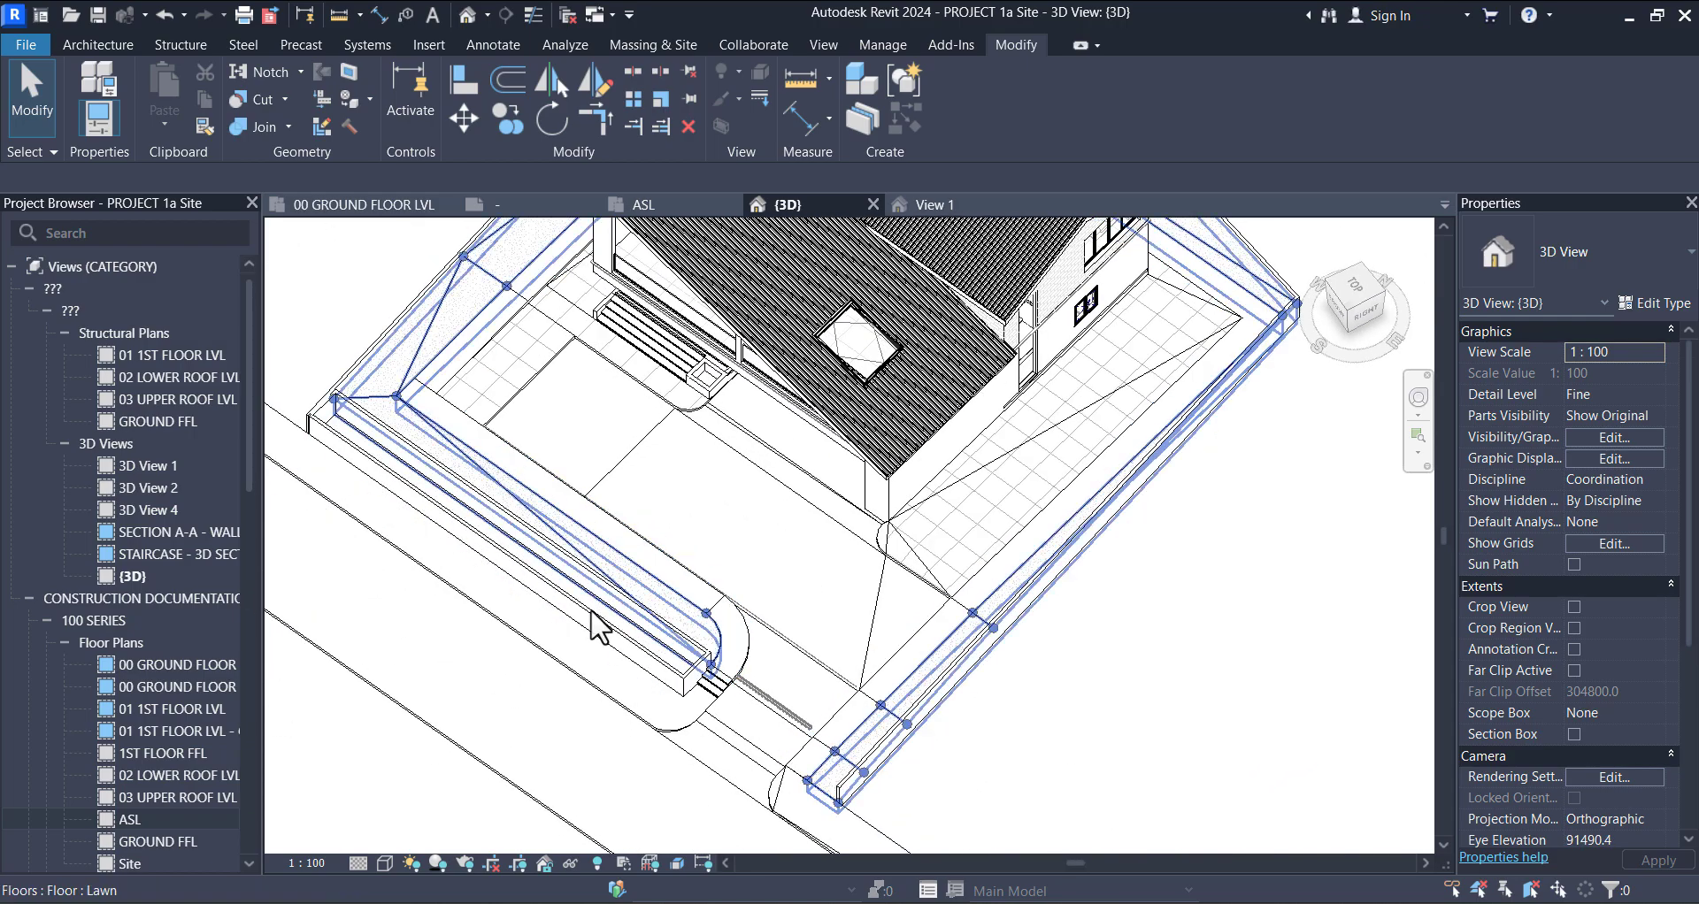
Step: Return to the ASL floor plan and bring the whole site into view
double_click(145, 815)
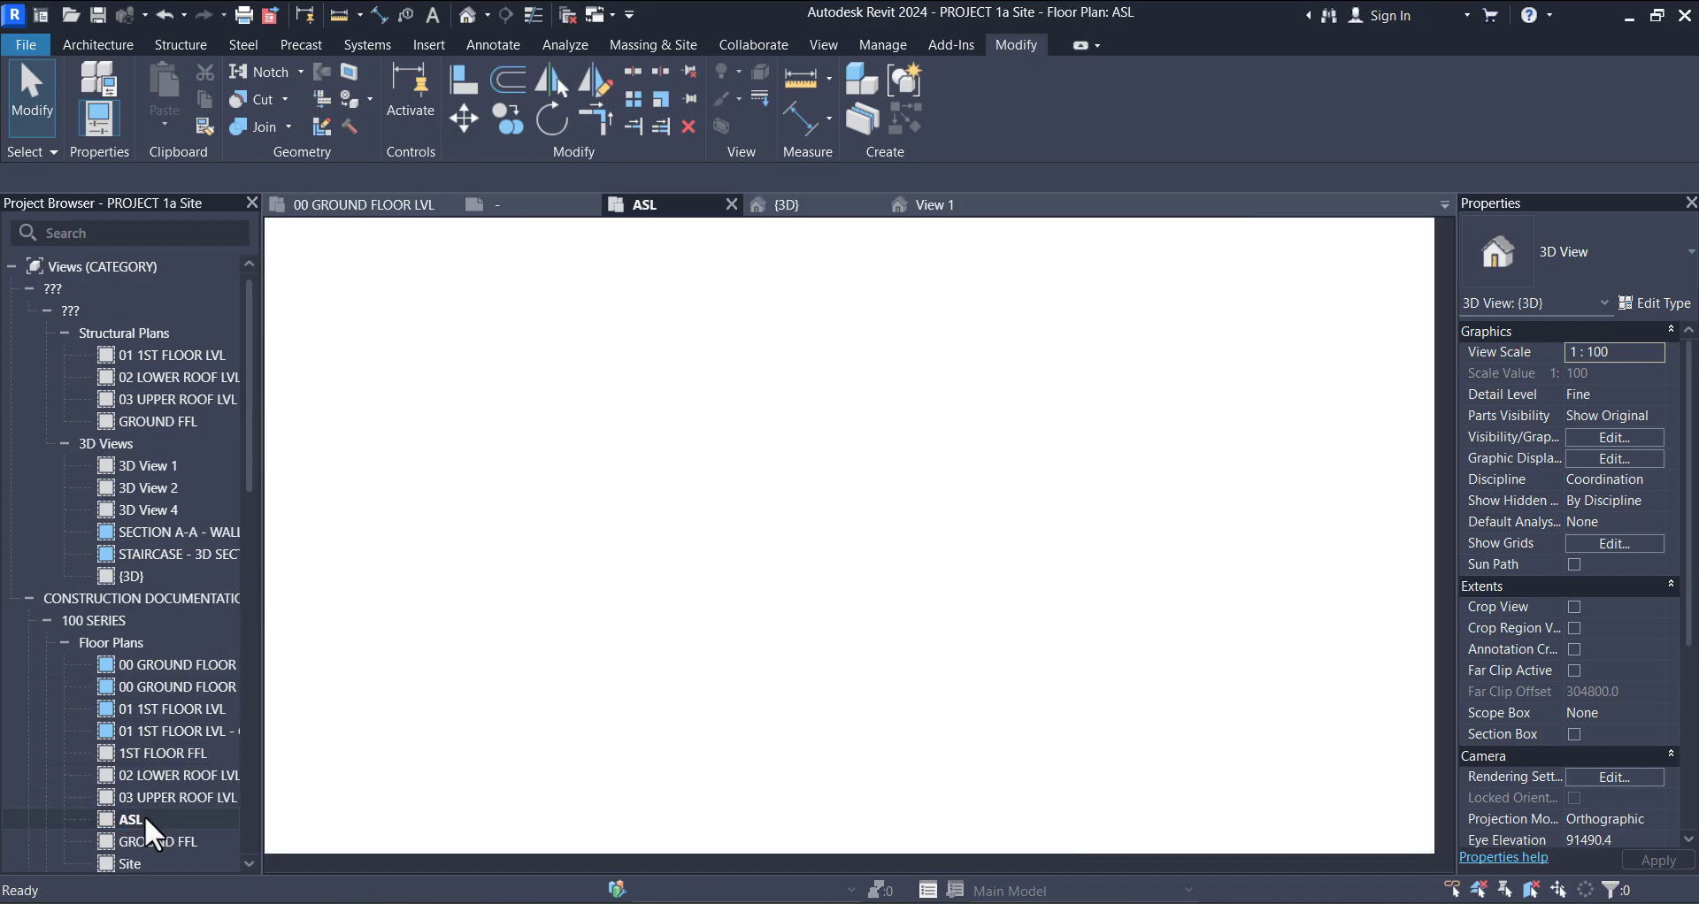
scroll(760, 509, down, 1)
middle_drag(871, 582, 829, 625)
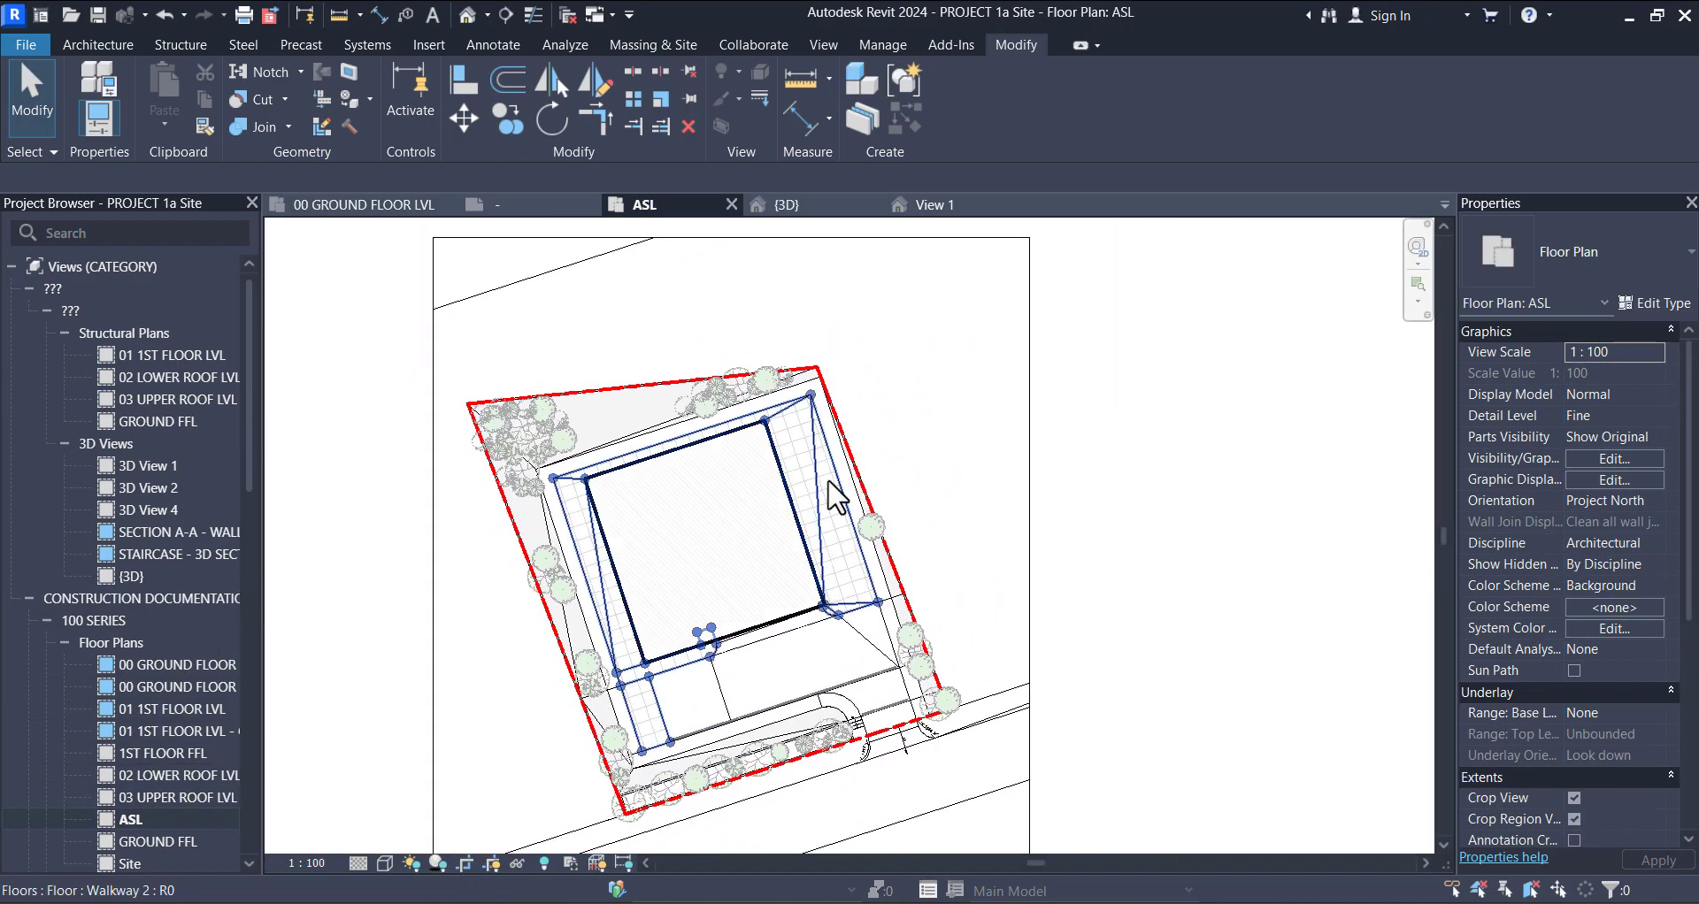
scroll(832, 495, down, 1)
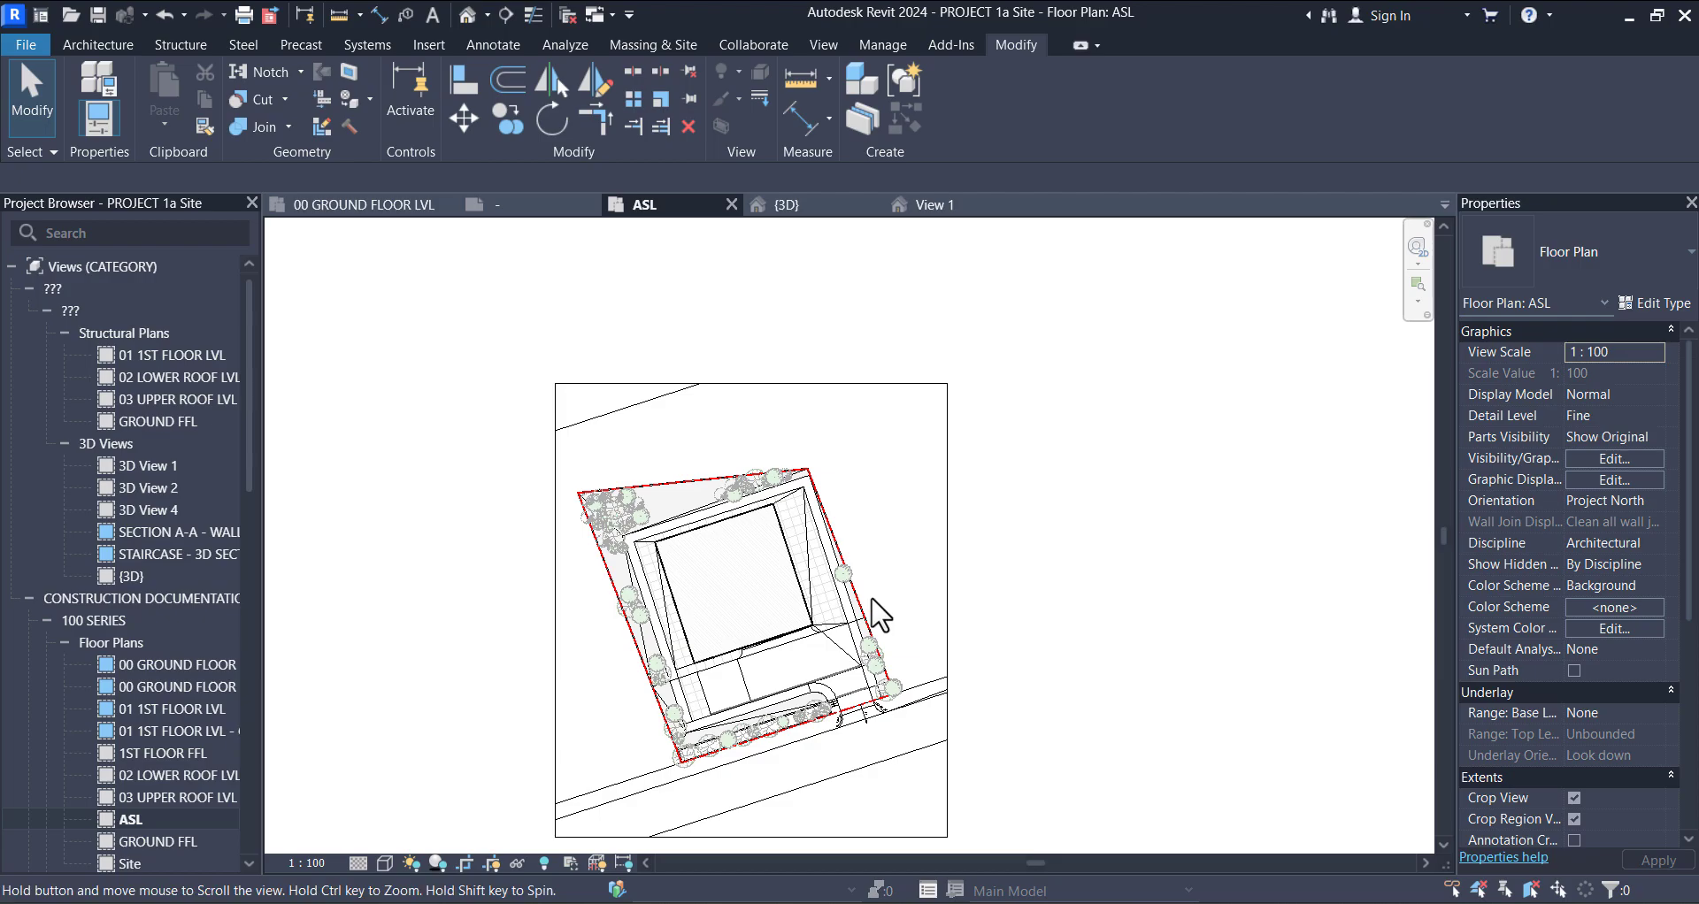
Step: Hide the crop region boundary around the ASL site plan
middle_drag(879, 615, 911, 506)
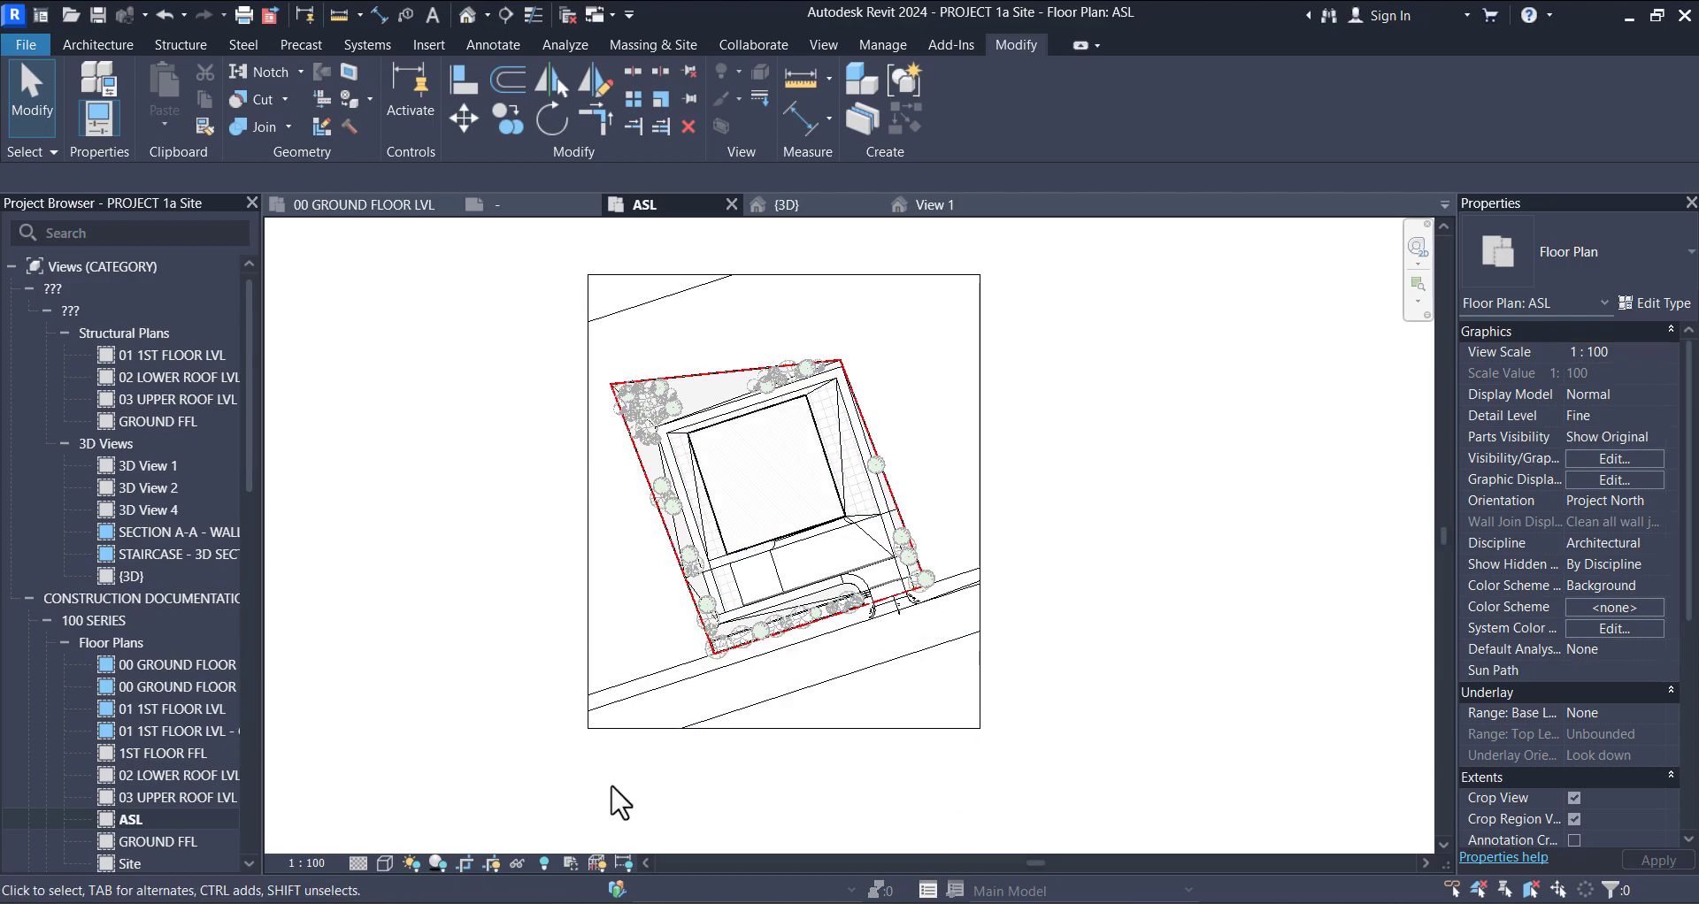
click(492, 862)
middle_drag(994, 497, 999, 567)
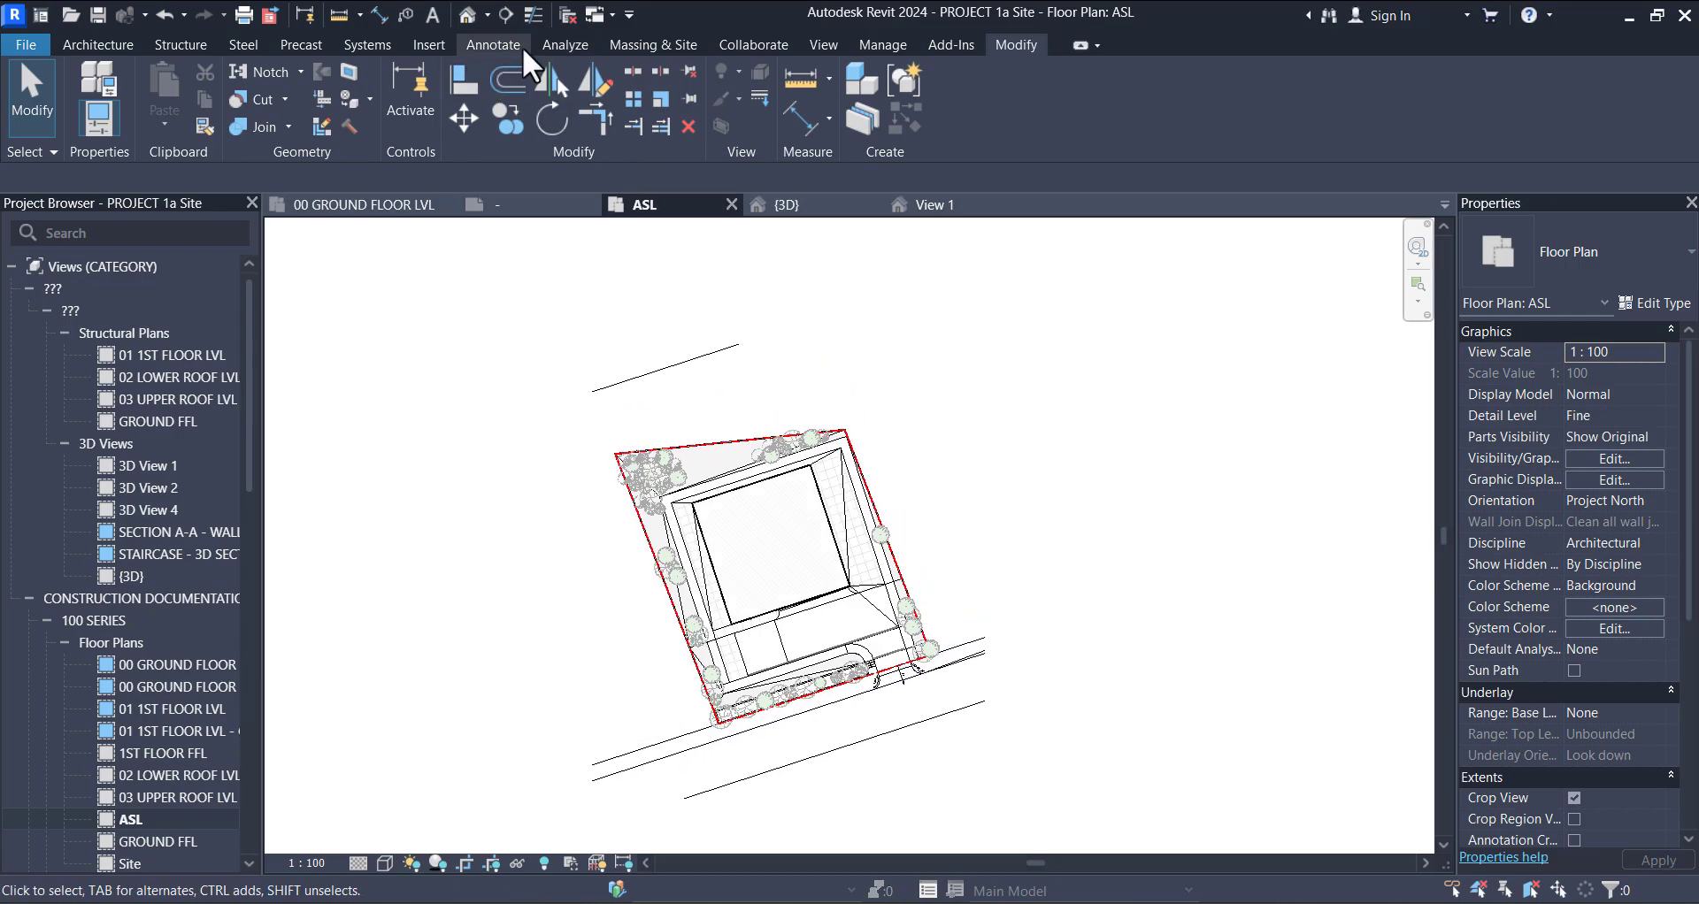
Step: Place the North_Arrow_Symbol_With_True_North_10930 symbol in the empty area northeast of the site boundary
click(520, 46)
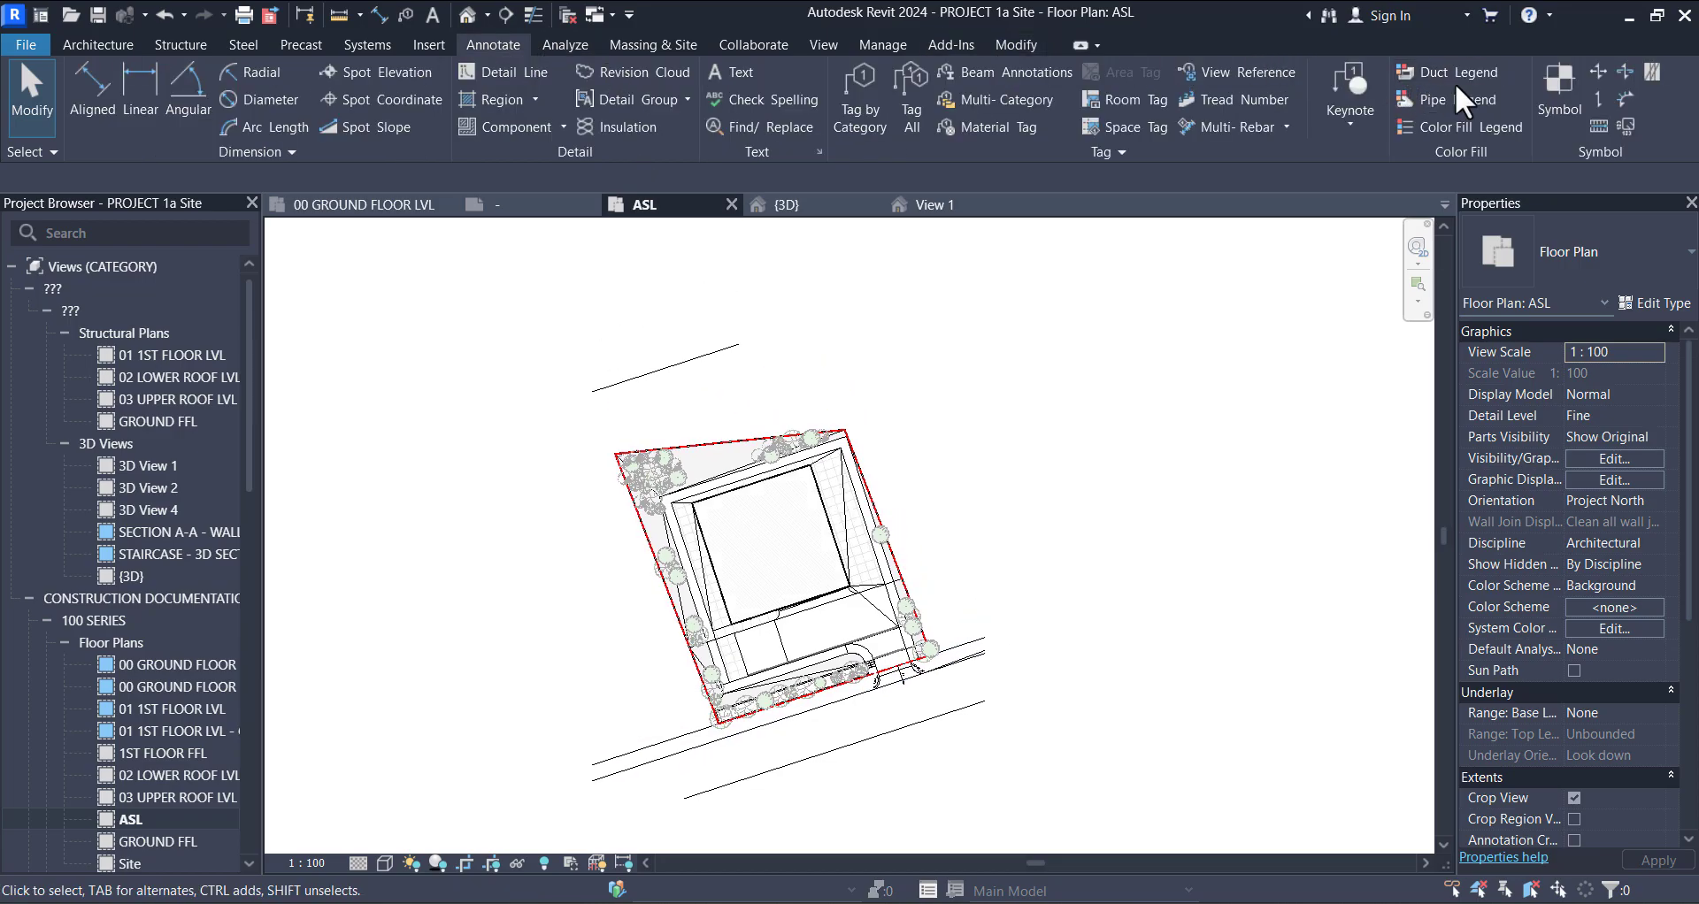
click(1564, 88)
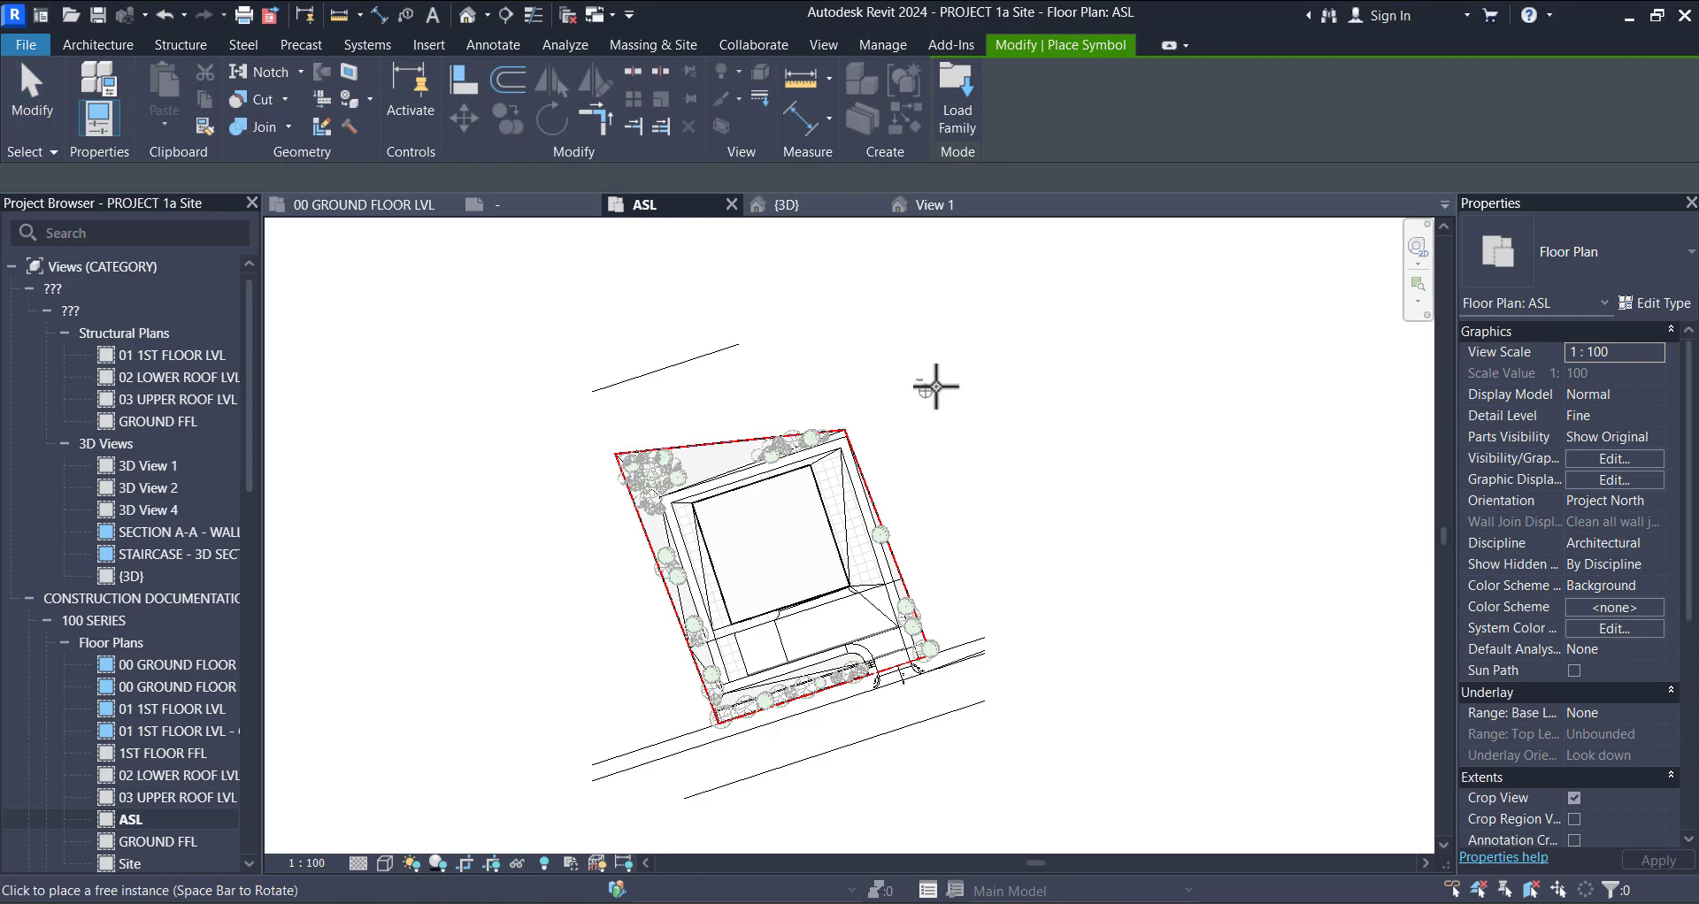
scroll(949, 381, up, 2)
scroll(967, 391, up, 1)
scroll(993, 357, down, 1)
click(994, 349)
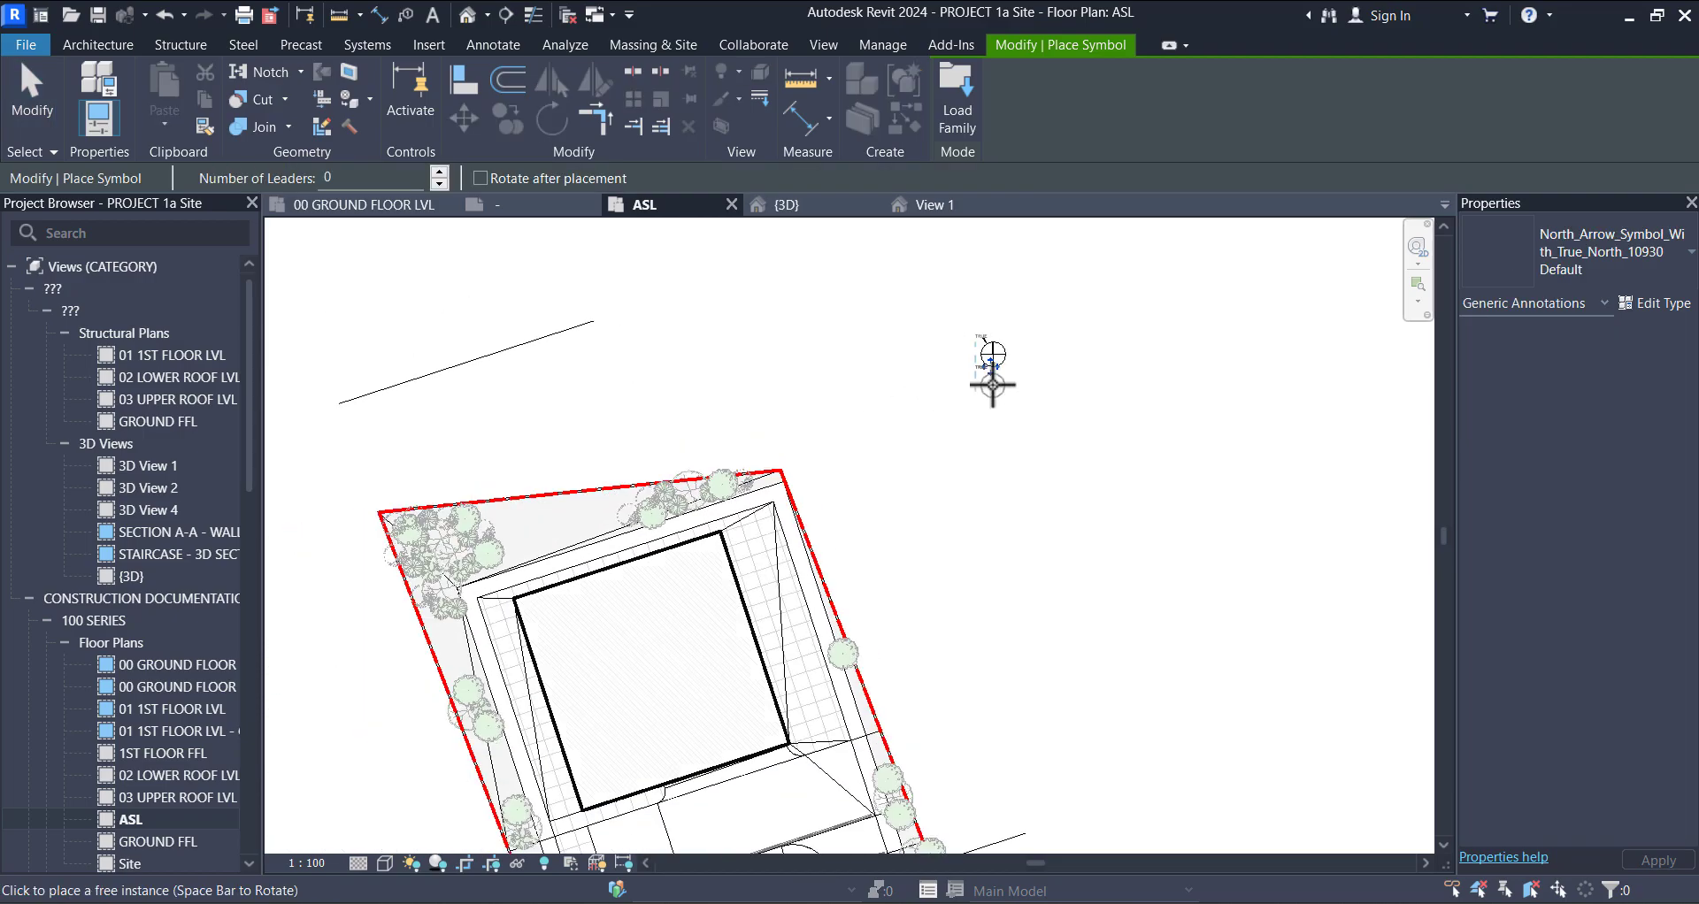
scroll(999, 384, up, 1)
key(Escape)
key(Escape)
Step: Try the M_North Arrow-2 type on the placed north arrow
click(993, 340)
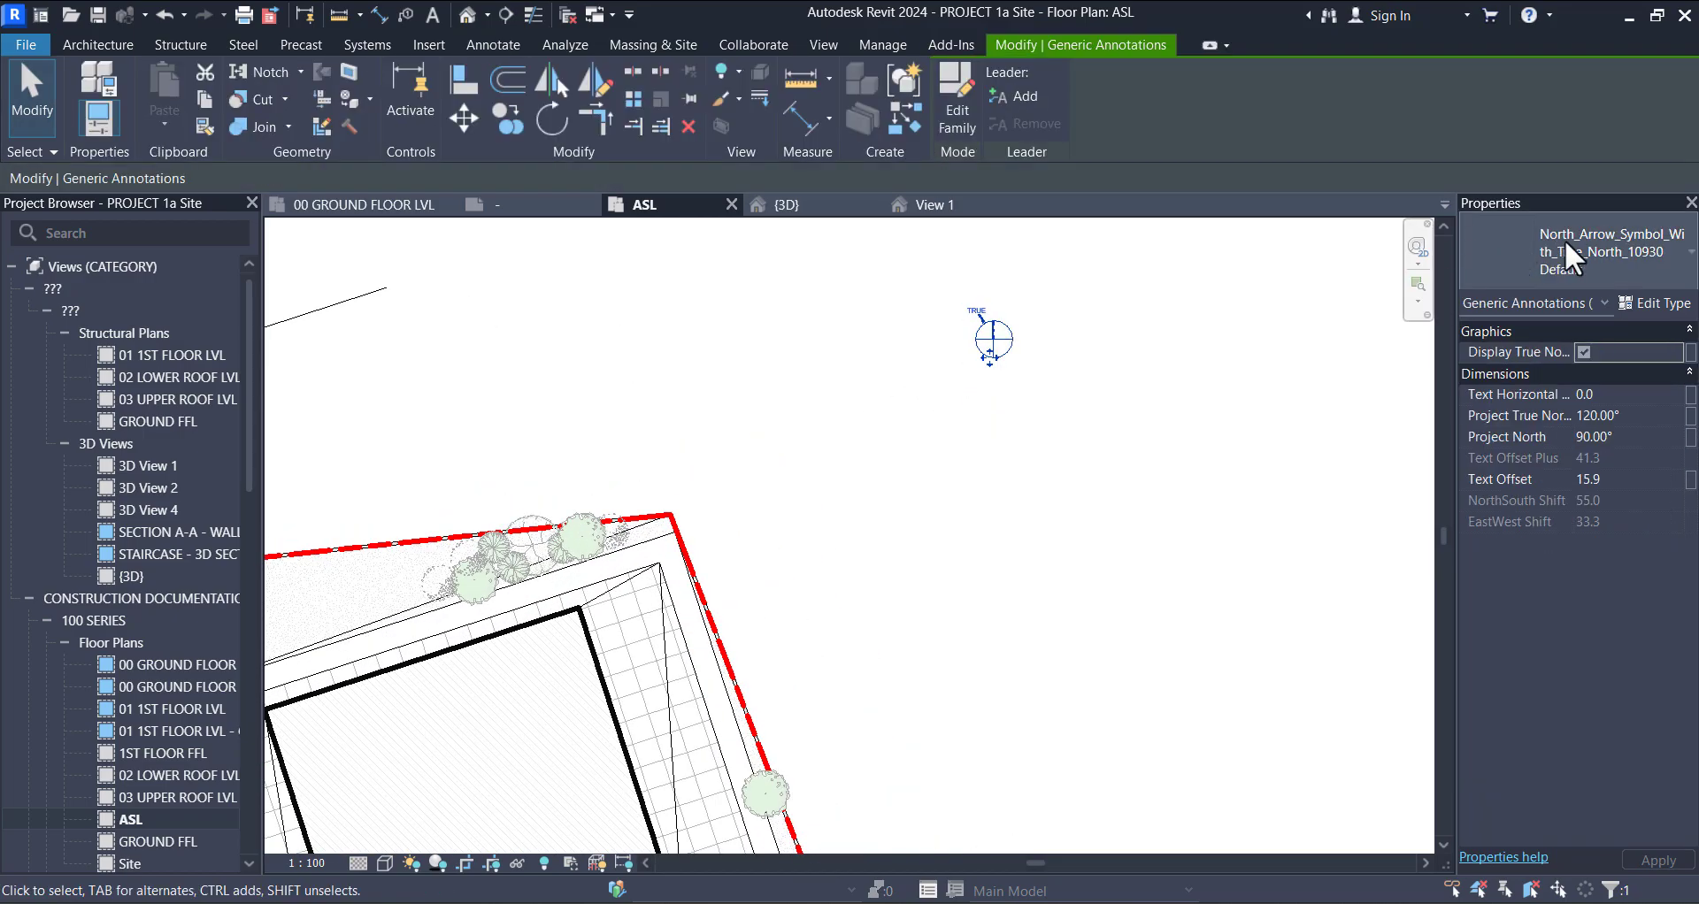
click(1565, 240)
scroll(1471, 377, up, 1)
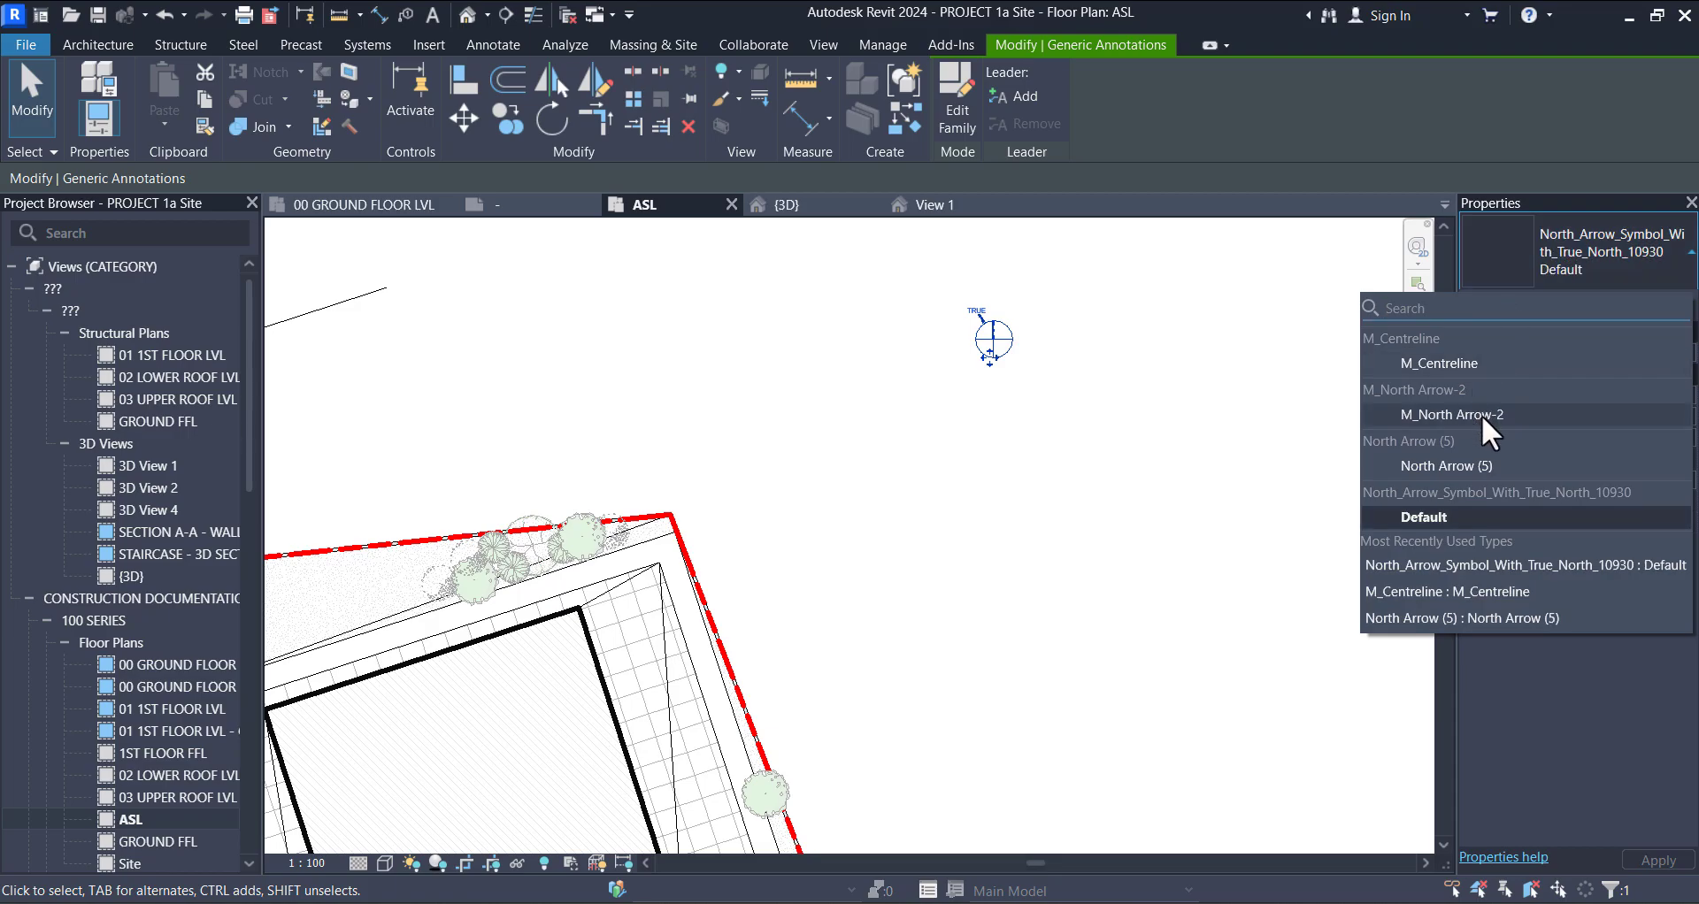
click(1481, 416)
click(1501, 247)
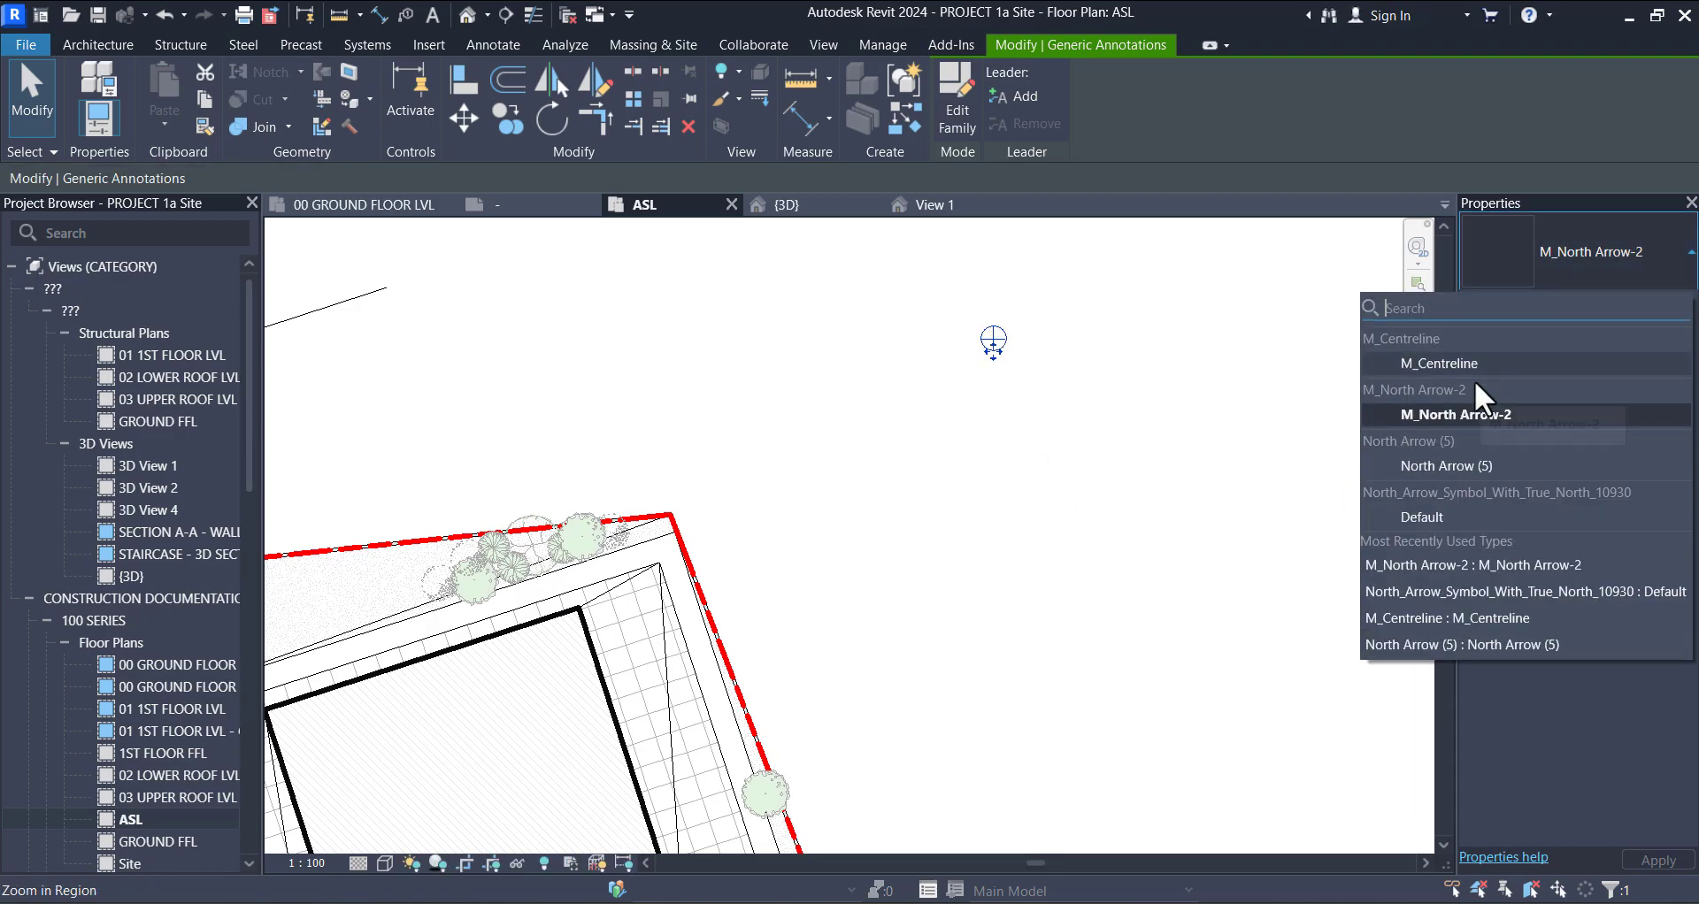
click(1517, 565)
scroll(1042, 367, up, 3)
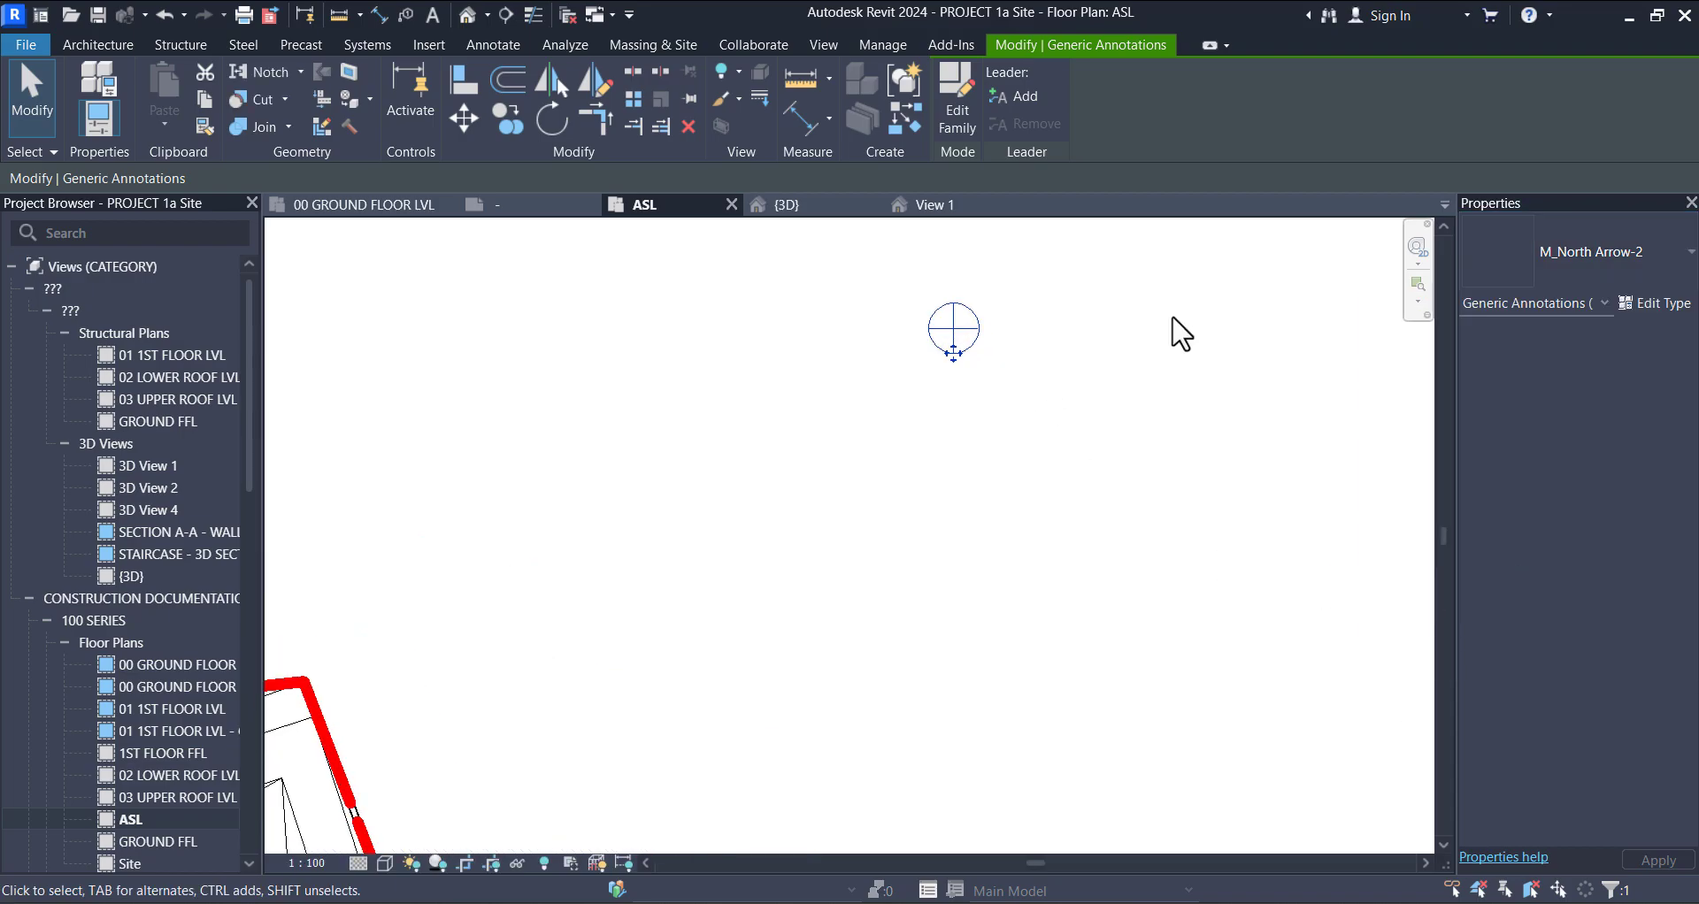
Step: Change the type of the north arrow symbol to North Arrow (5)
click(1505, 247)
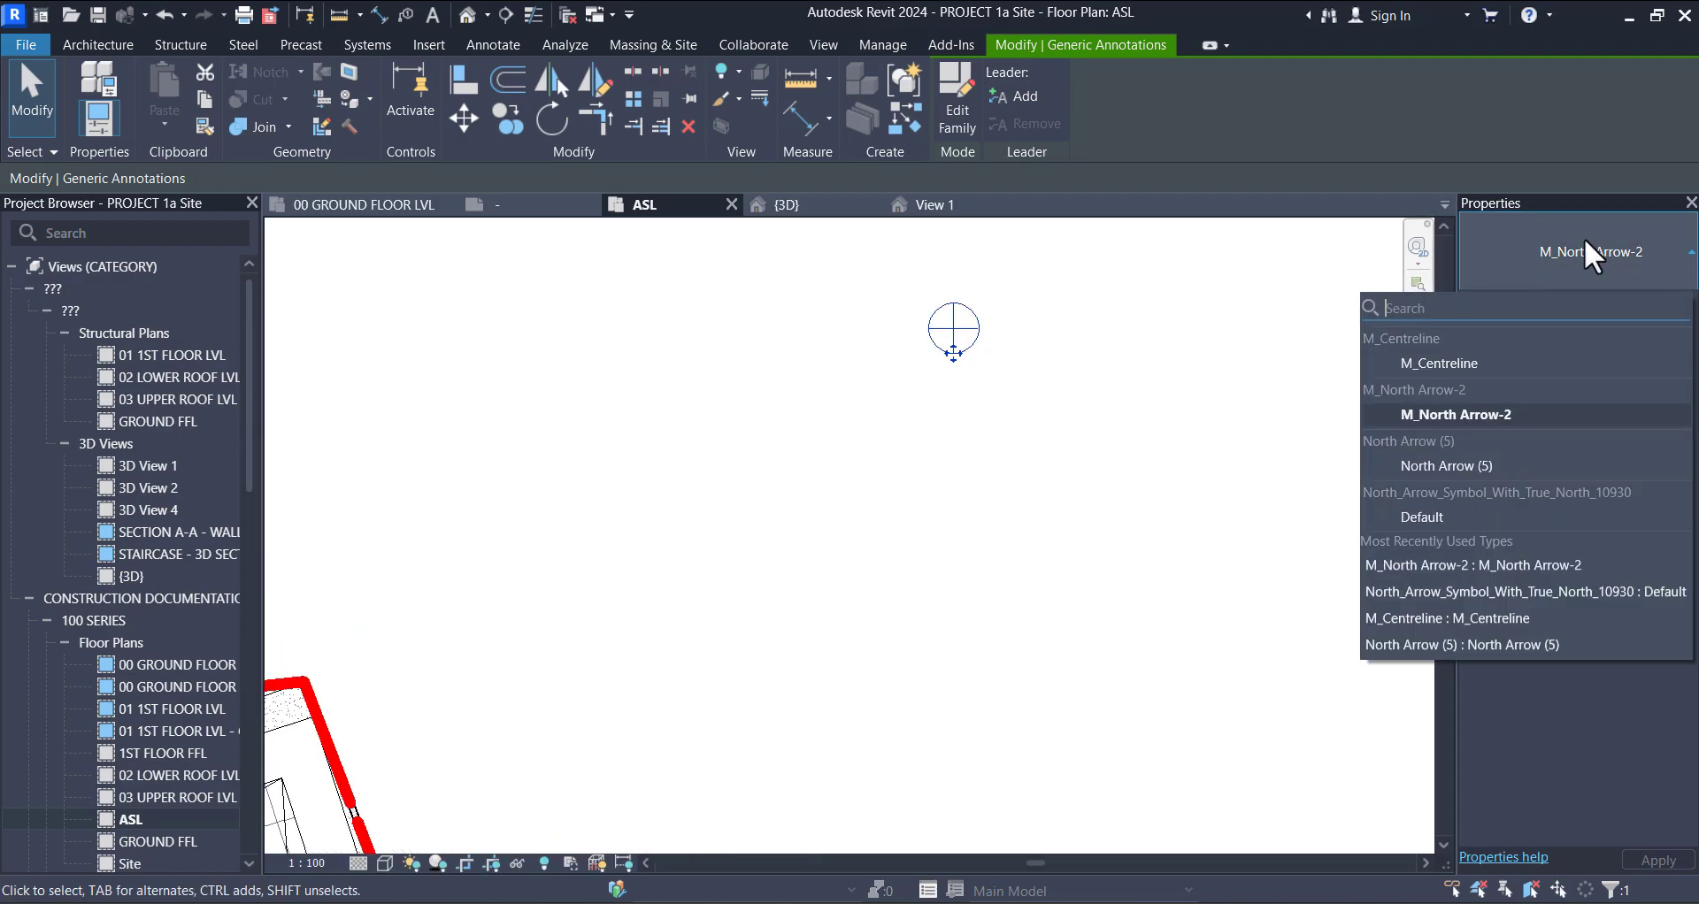
click(1474, 466)
click(1122, 504)
scroll(1043, 522, down, 5)
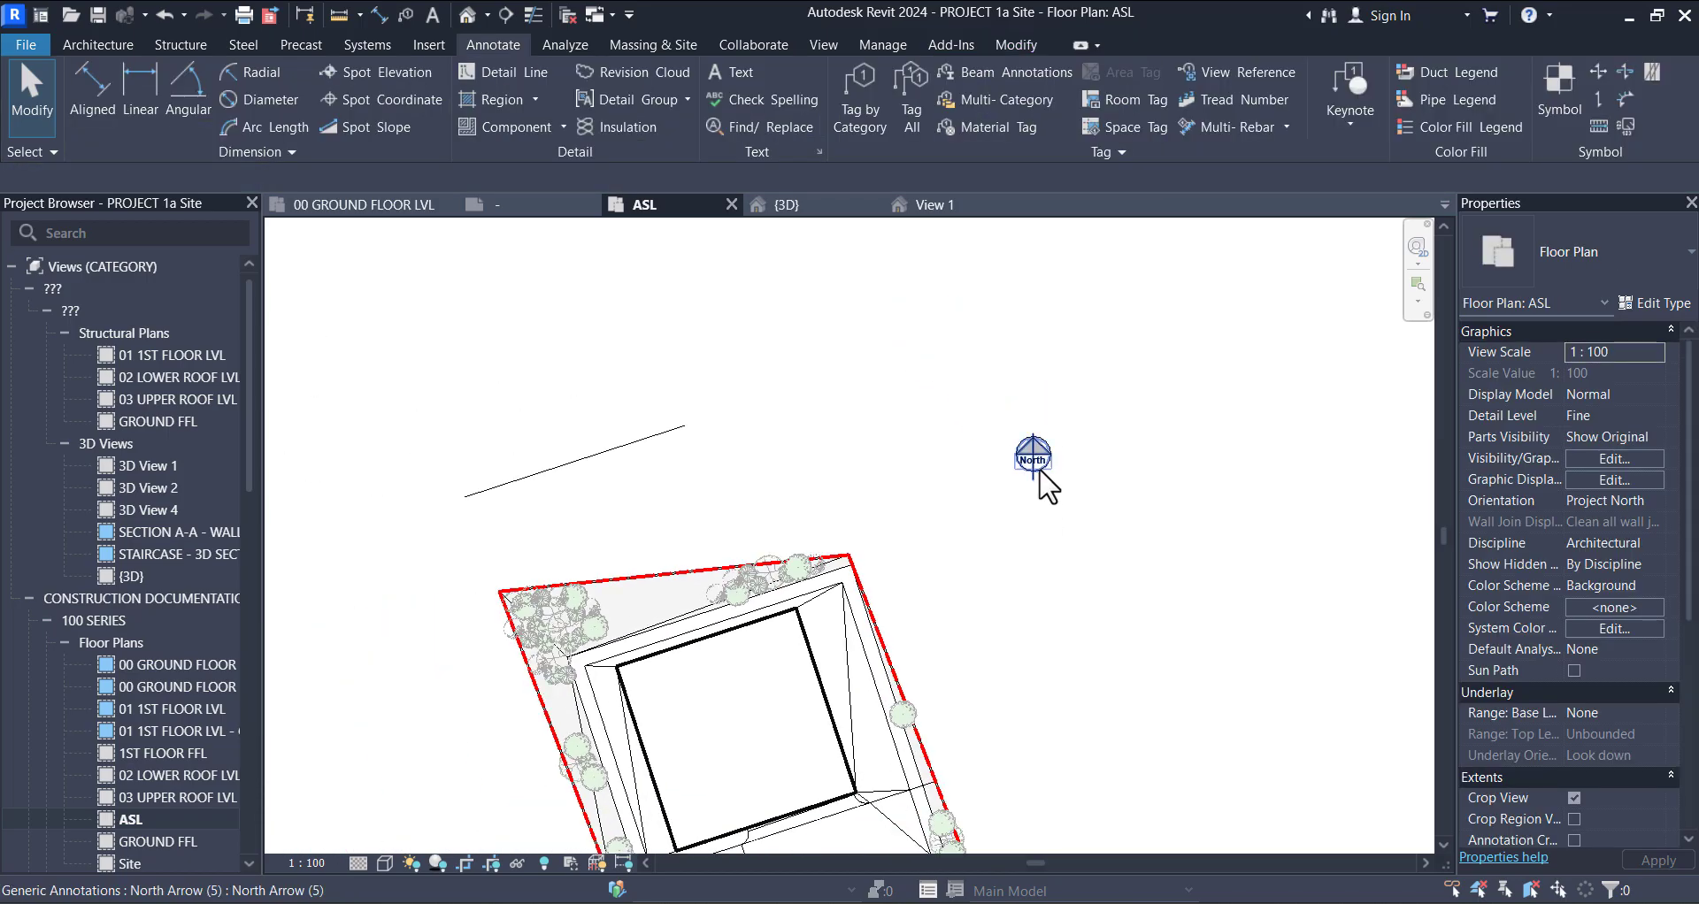
Step: Examine the north arrow in relation to the site, and the detail lines and filled region marking the building footprint
click(1036, 478)
scroll(1025, 479, up, 2)
scroll(956, 522, down, 2)
middle_drag(1005, 555, 983, 478)
scroll(894, 566, up, 5)
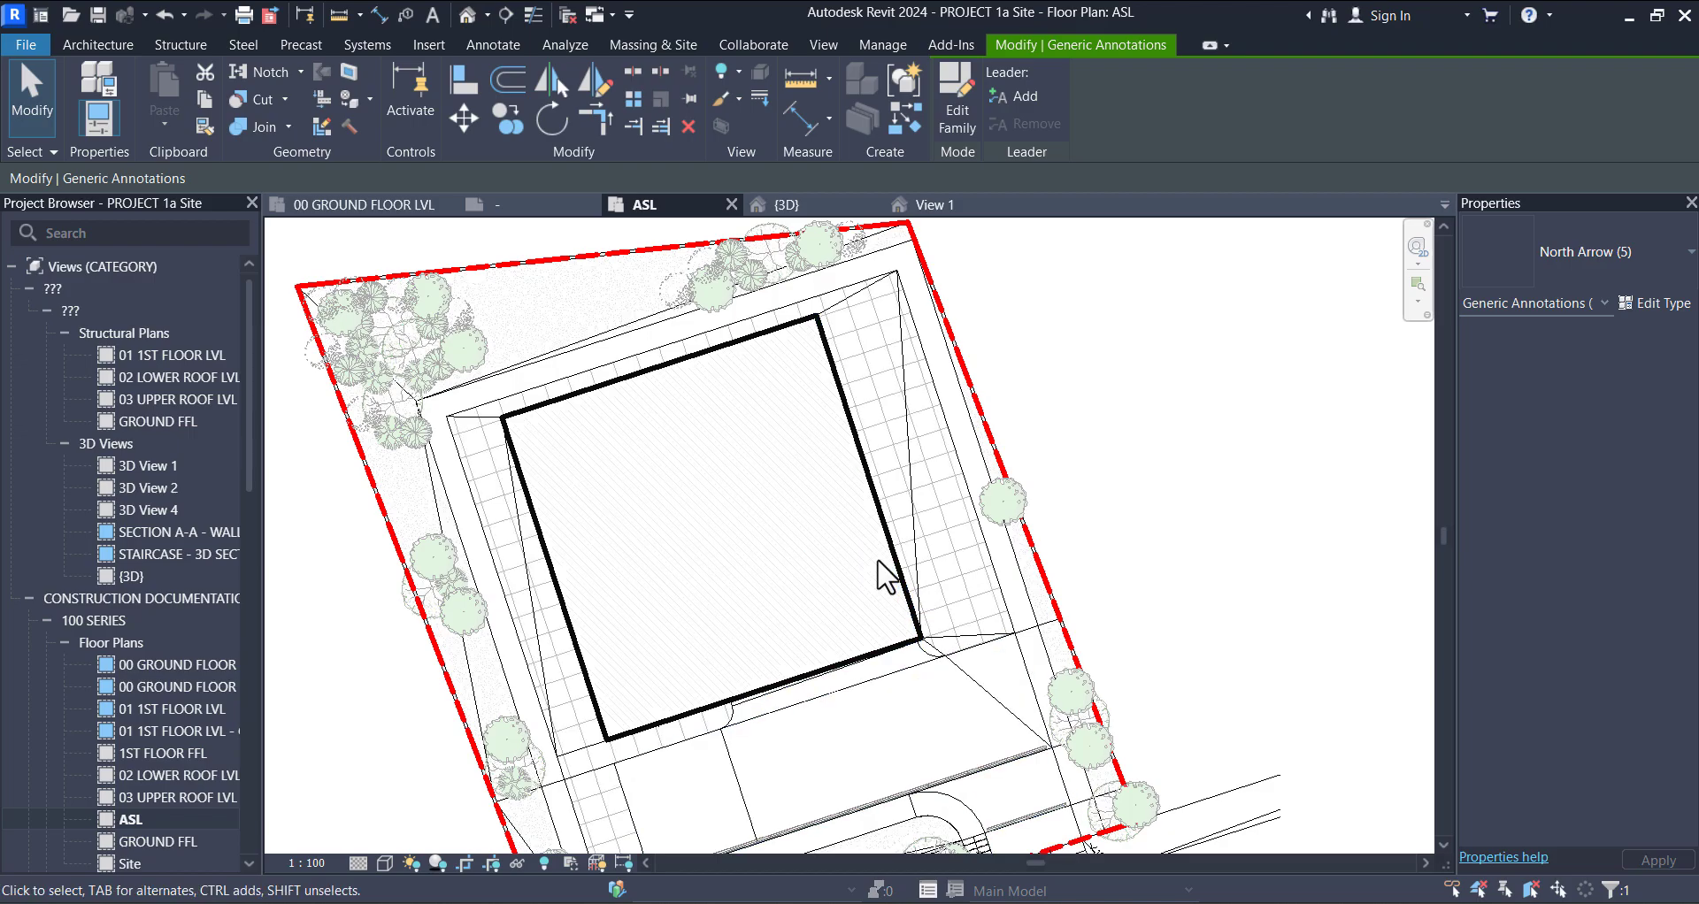
middle_drag(880, 576, 1005, 581)
scroll(677, 407, up, 3)
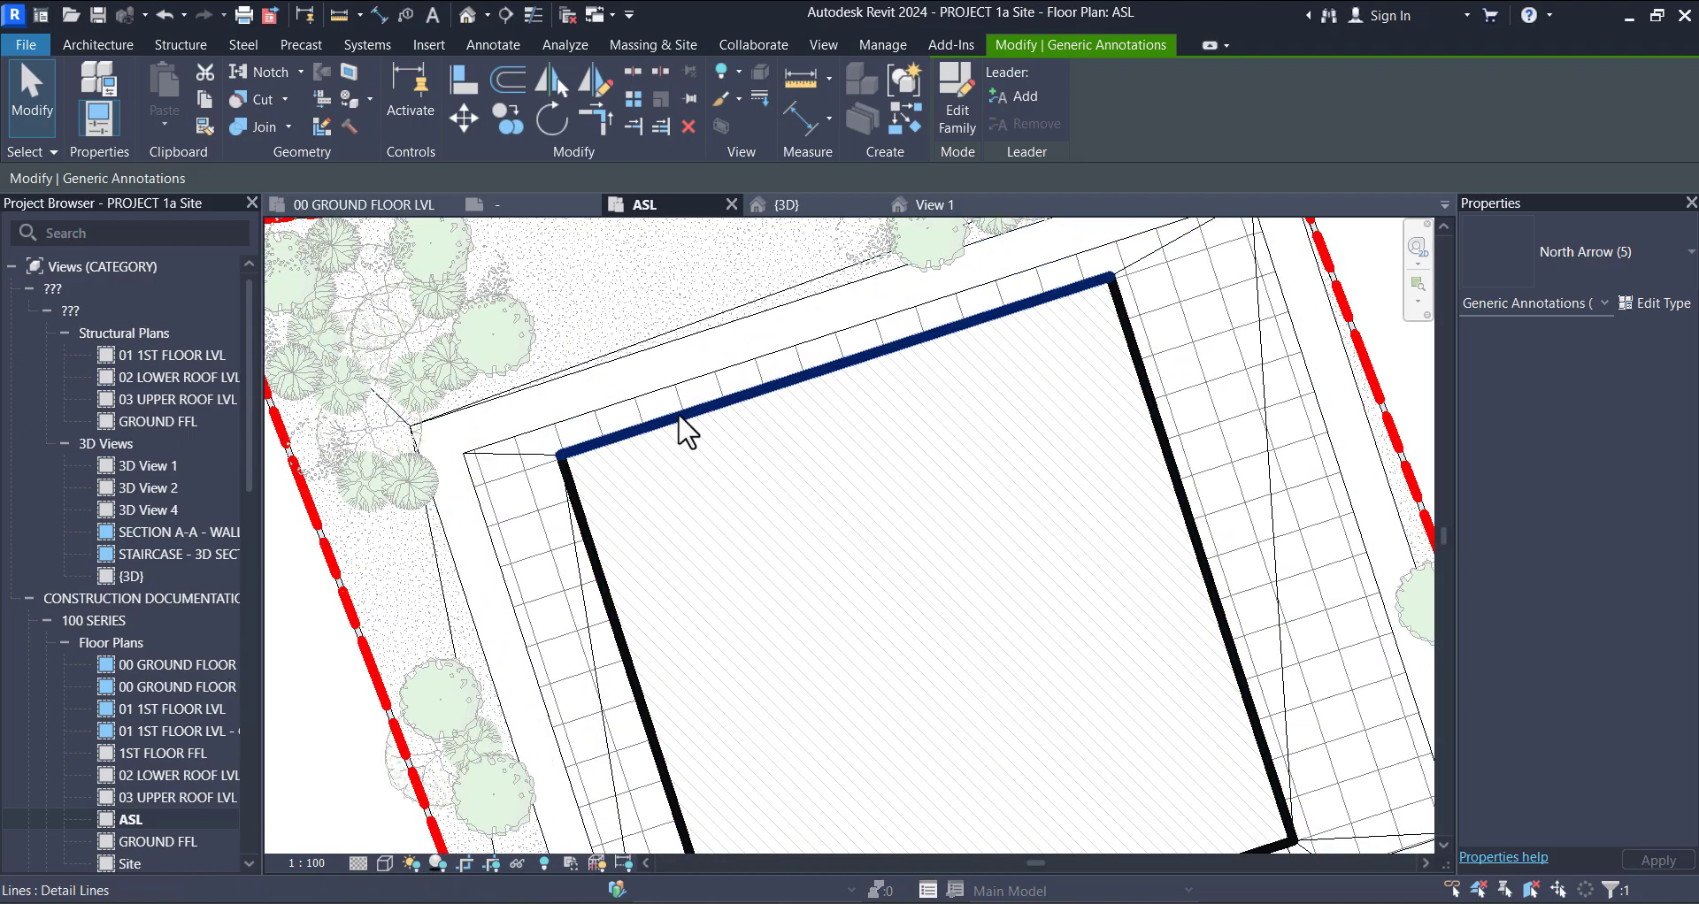
key(Escape)
key(Tab)
key(Tab)
key(Tab)
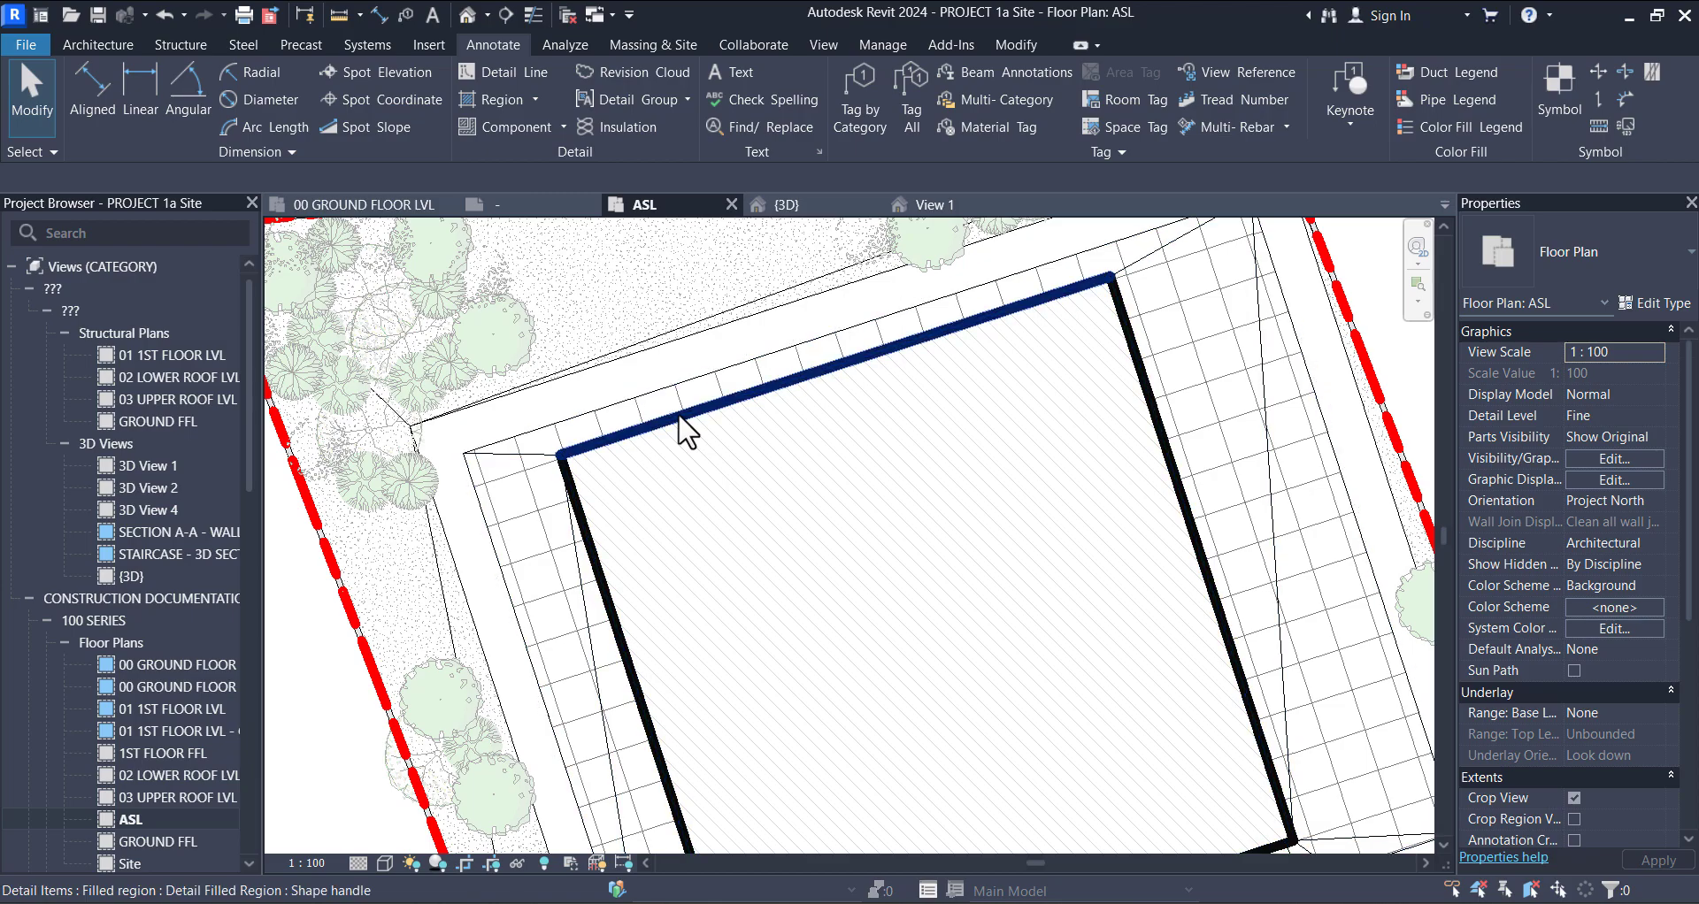
Step: Add the text note MAIN BUILDING inside the hatched building footprint
scroll(690, 451, down, 3)
mouse_move(808, 600)
middle_down()
mouse_move(763, 460)
mouse_move(809, 551)
middle_up()
scroll(763, 460, up, 2)
scroll(701, 478, up, 2)
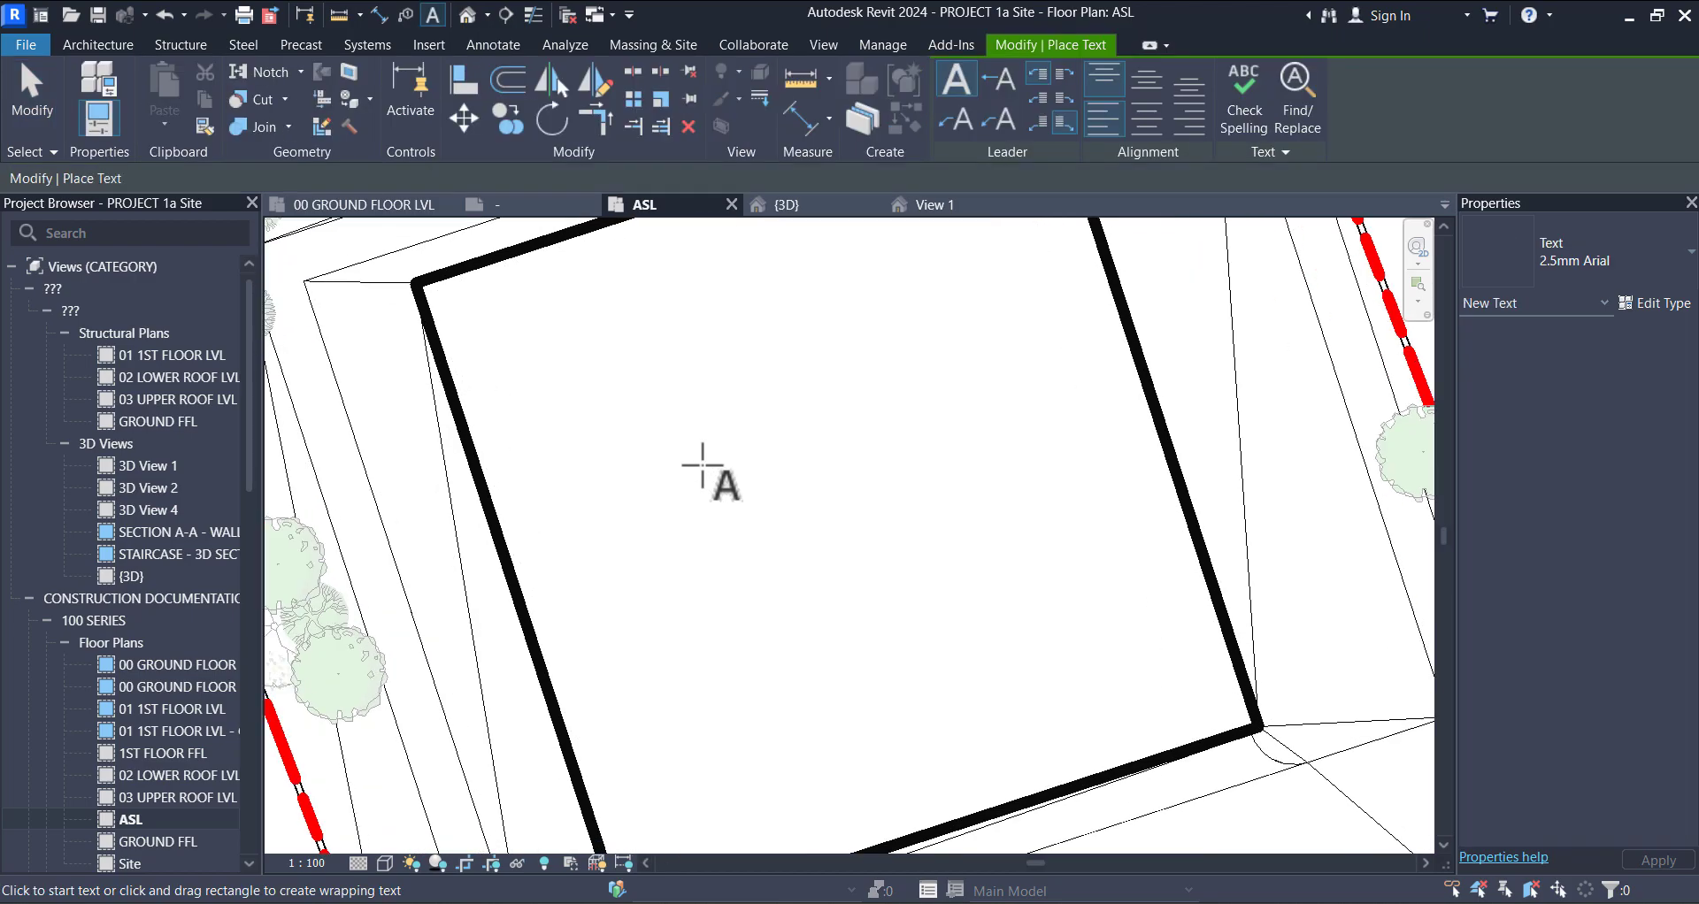
click(700, 462)
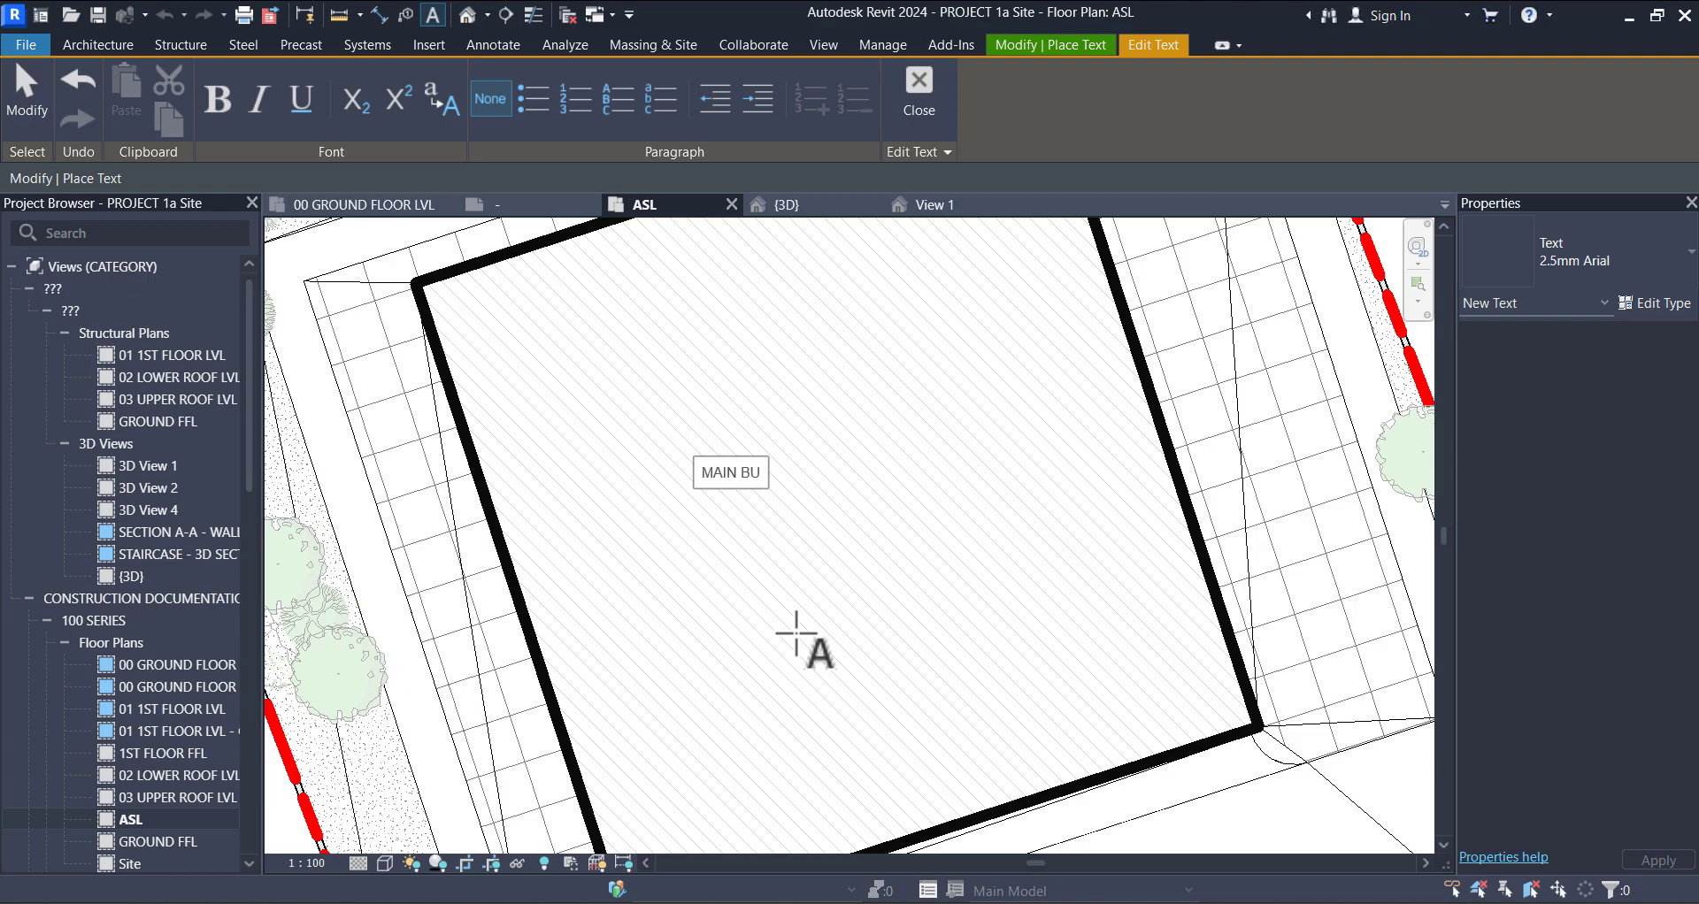
click(801, 648)
key(Escape)
Step: Duplicate the MAIN BUILDING label's text type as 2.5mm Arial 2
click(787, 479)
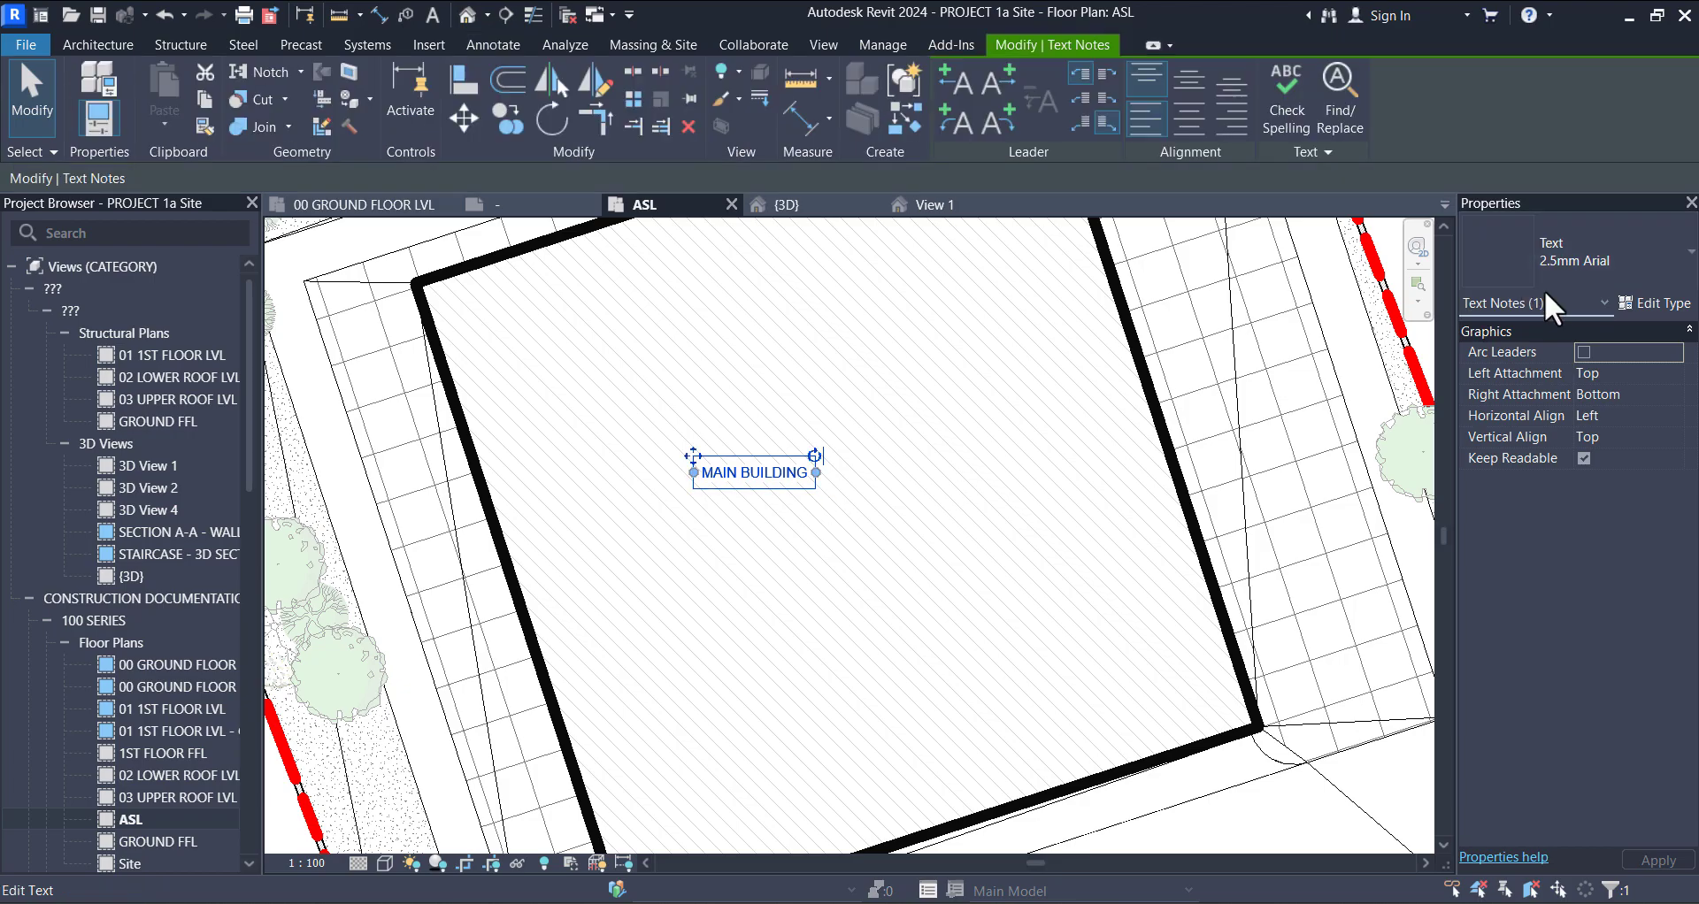
click(1651, 304)
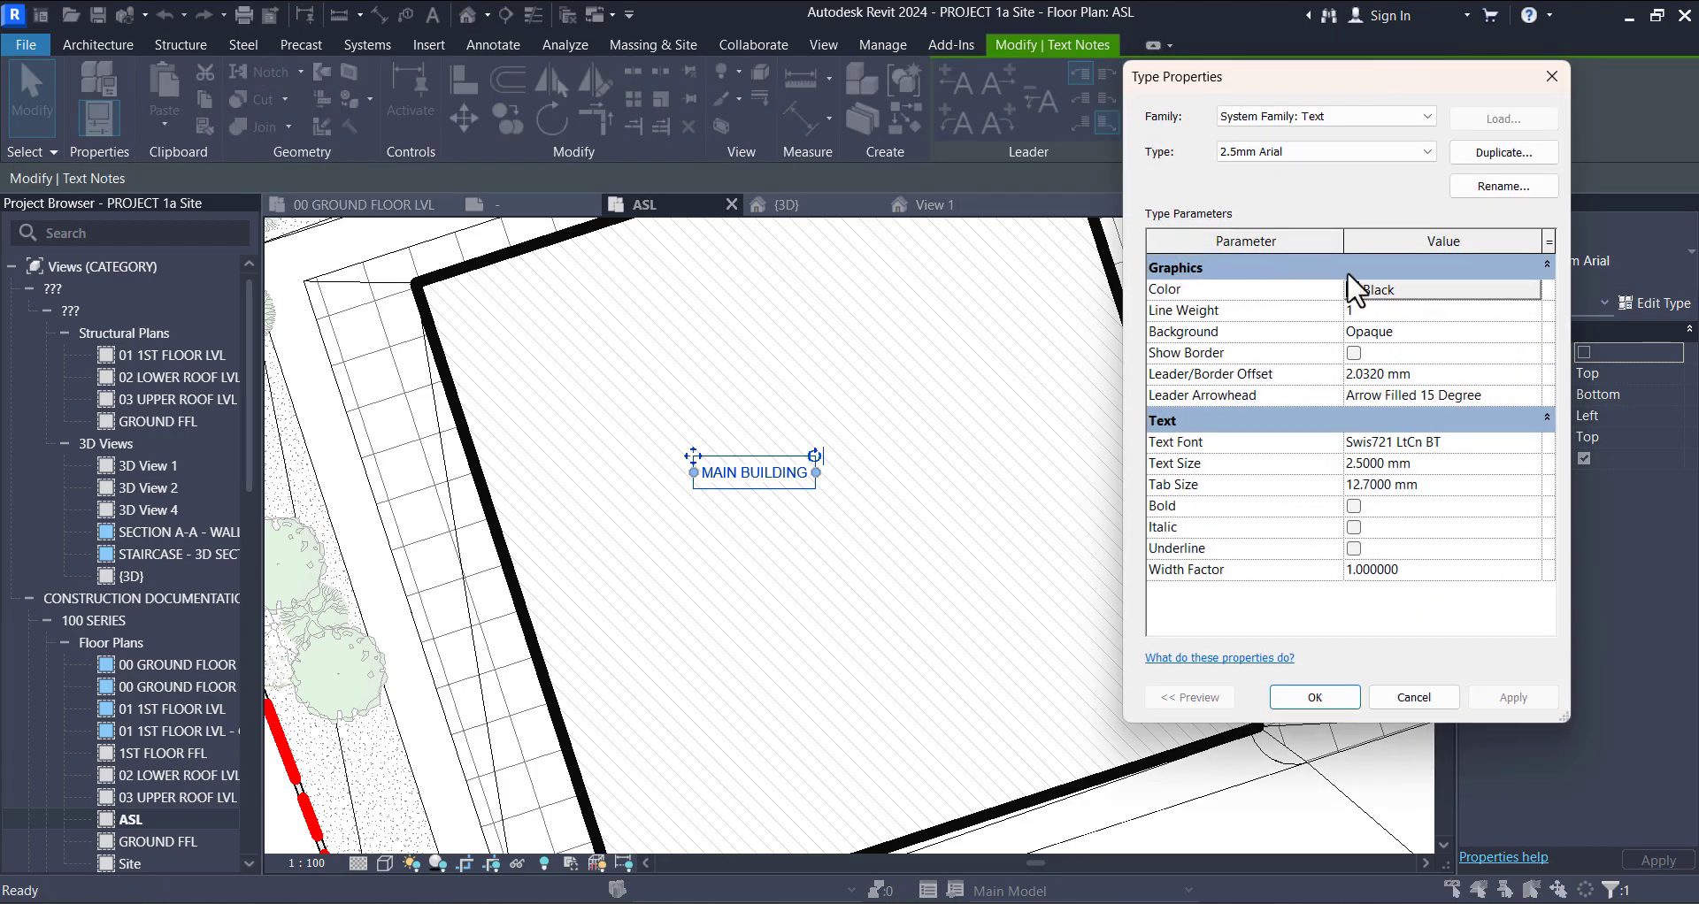
click(1544, 290)
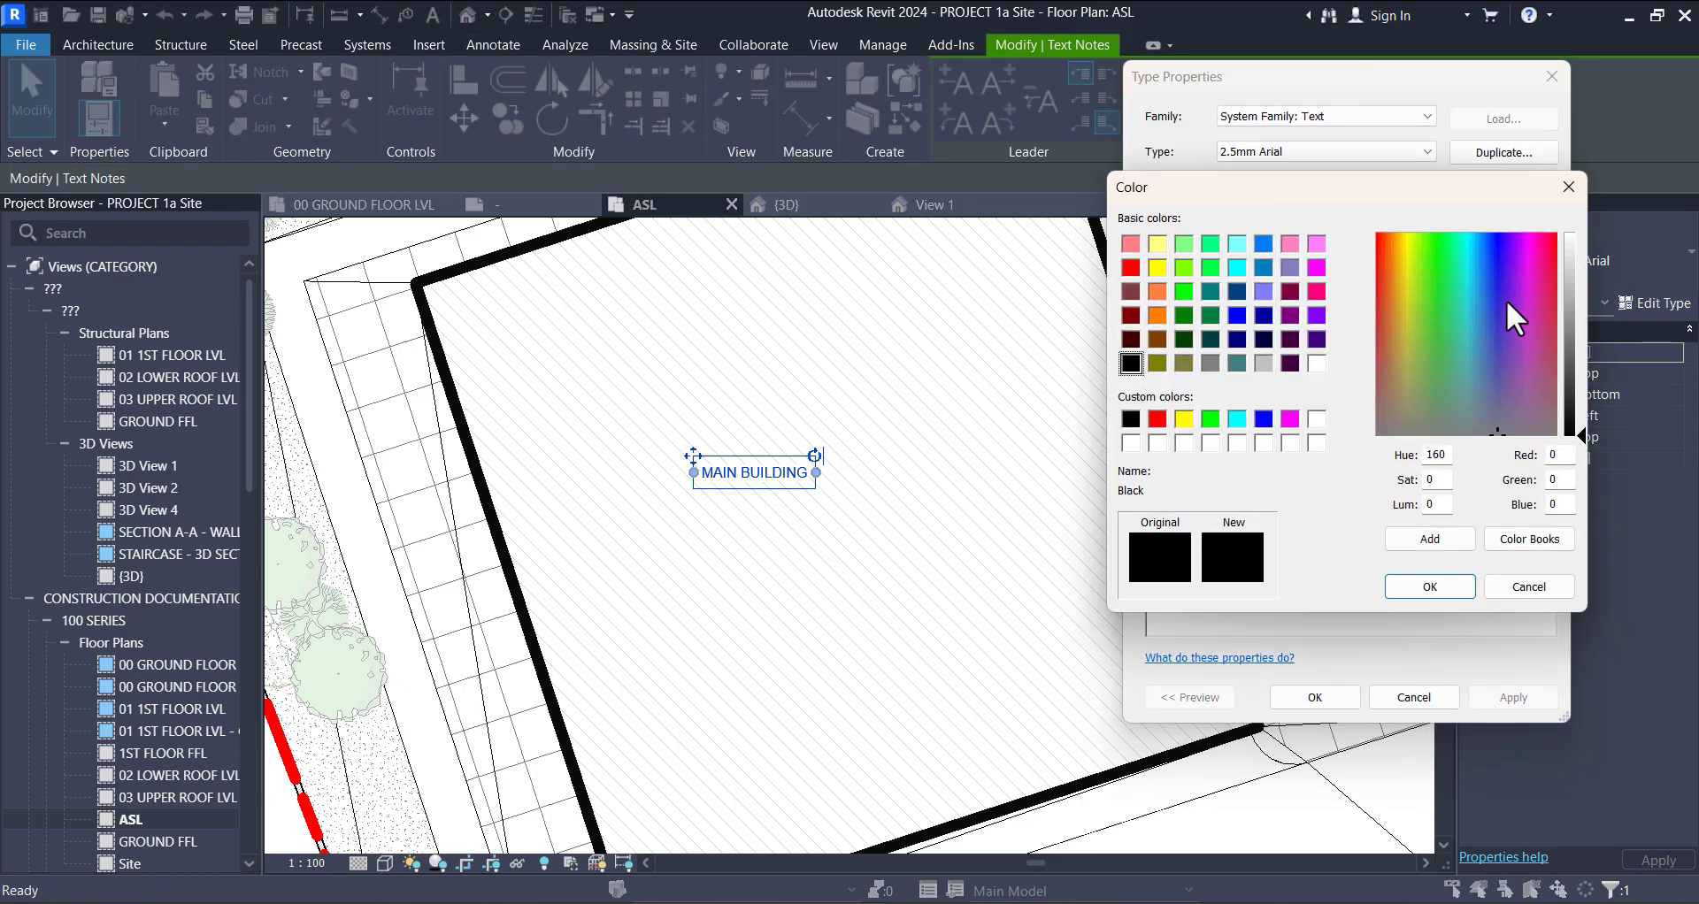
click(1568, 187)
click(1508, 150)
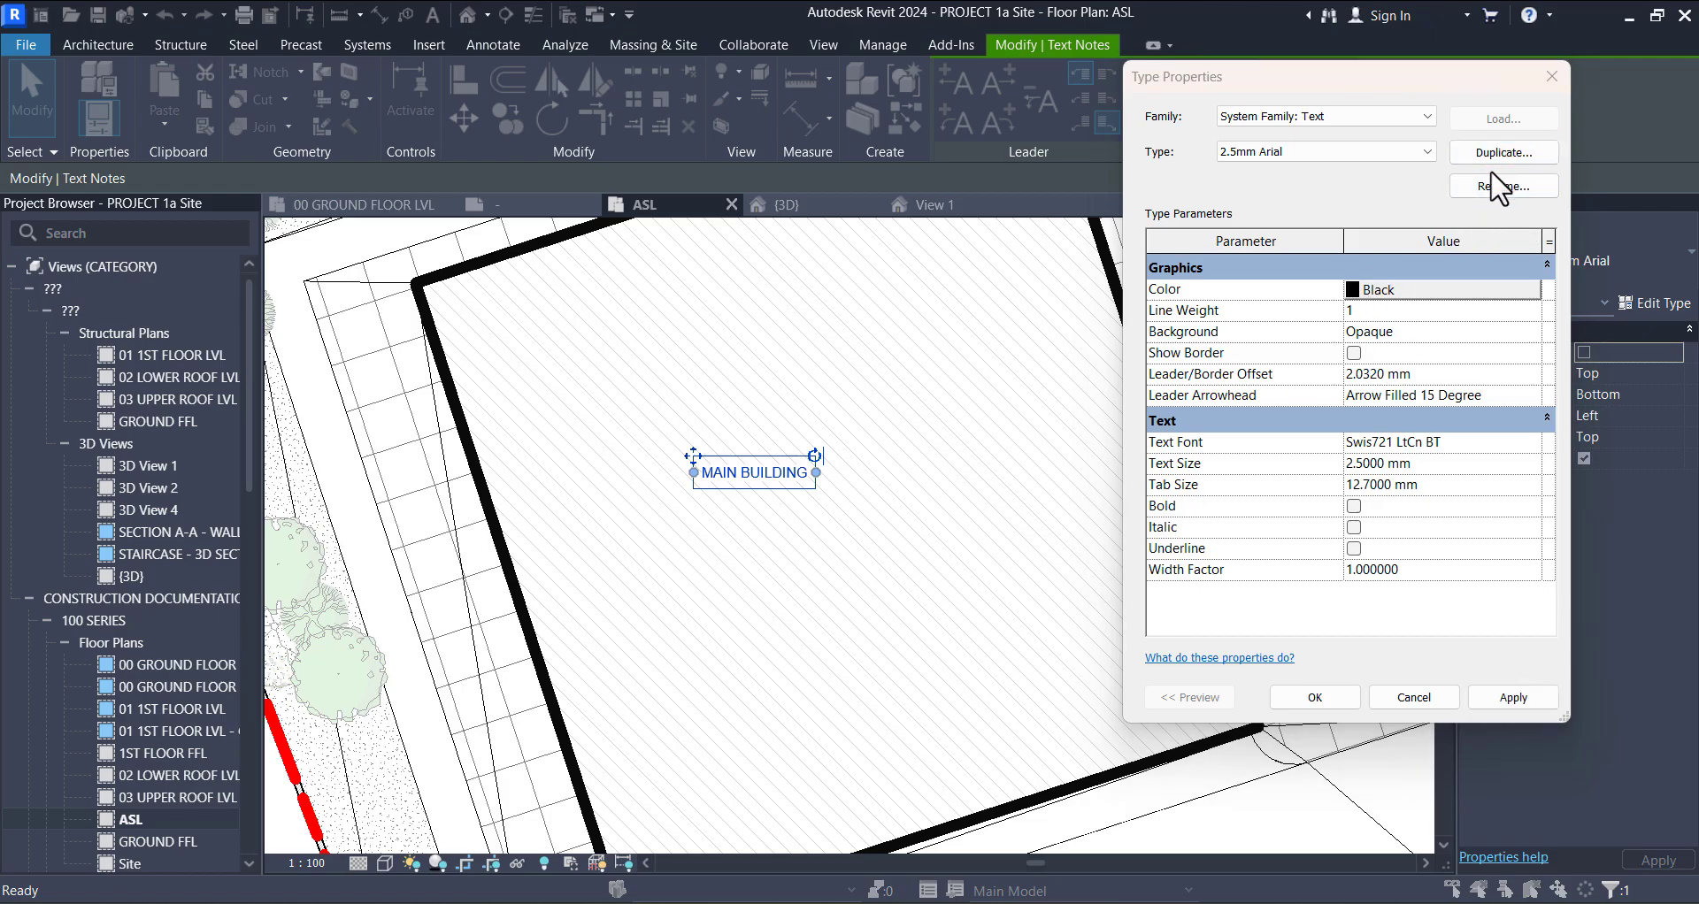
click(1347, 445)
Step: Give the 2.5mm Arial 2 text type a transparent background, 10 mm text size and bold lettering
click(1481, 333)
click(1531, 335)
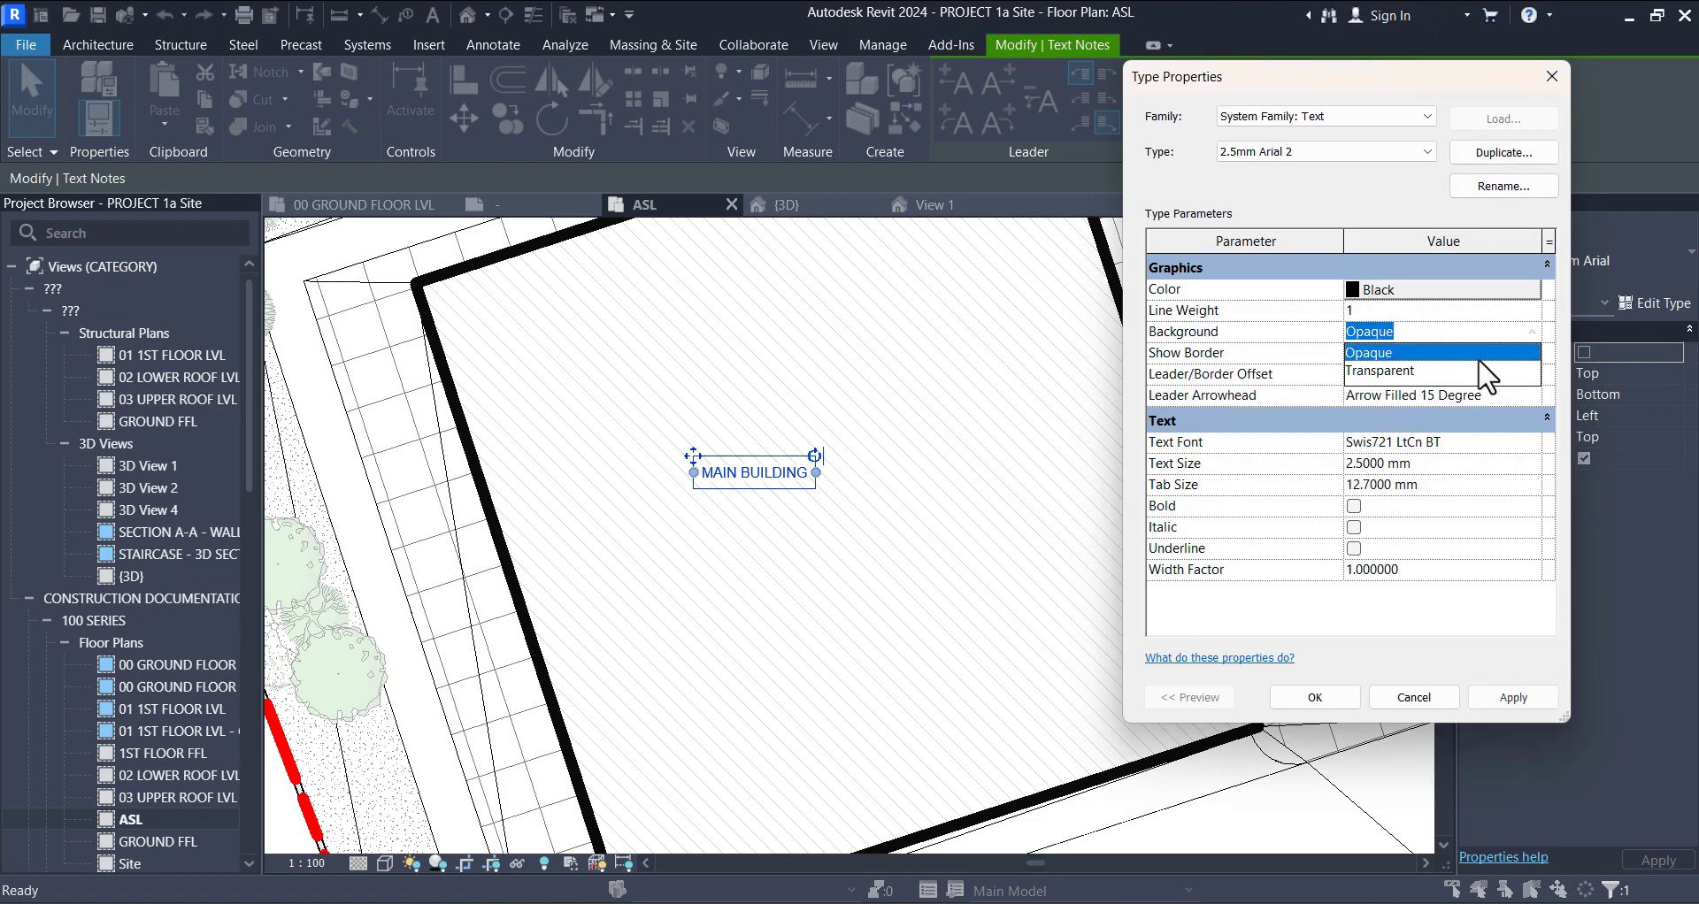
click(1403, 372)
click(1461, 464)
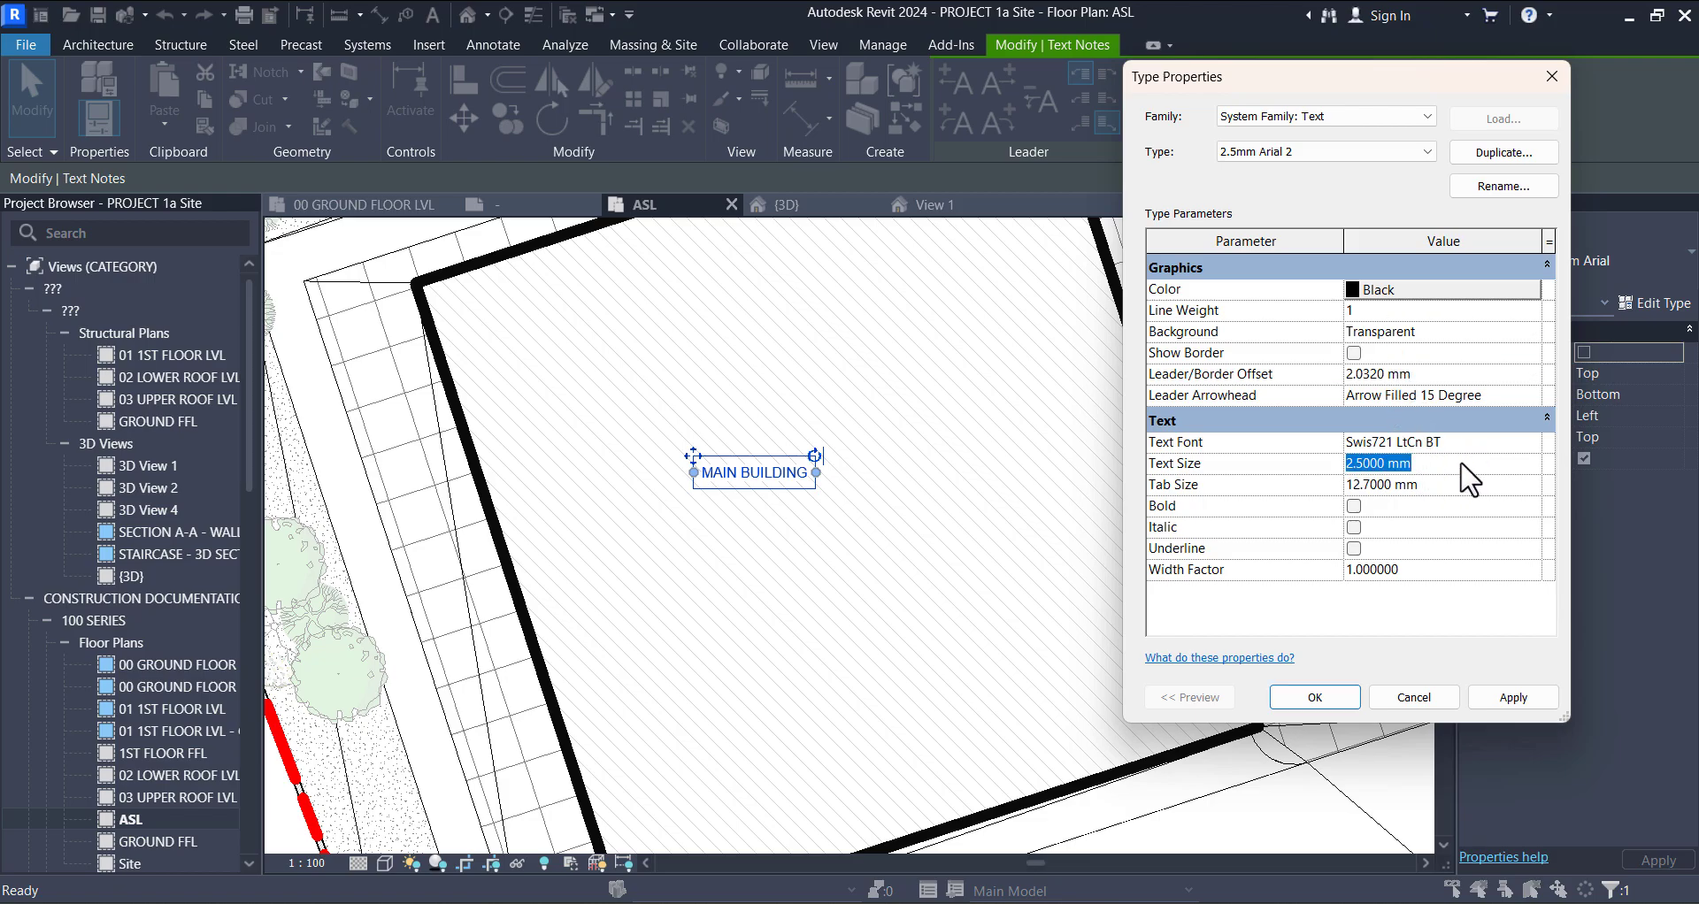
click(1515, 698)
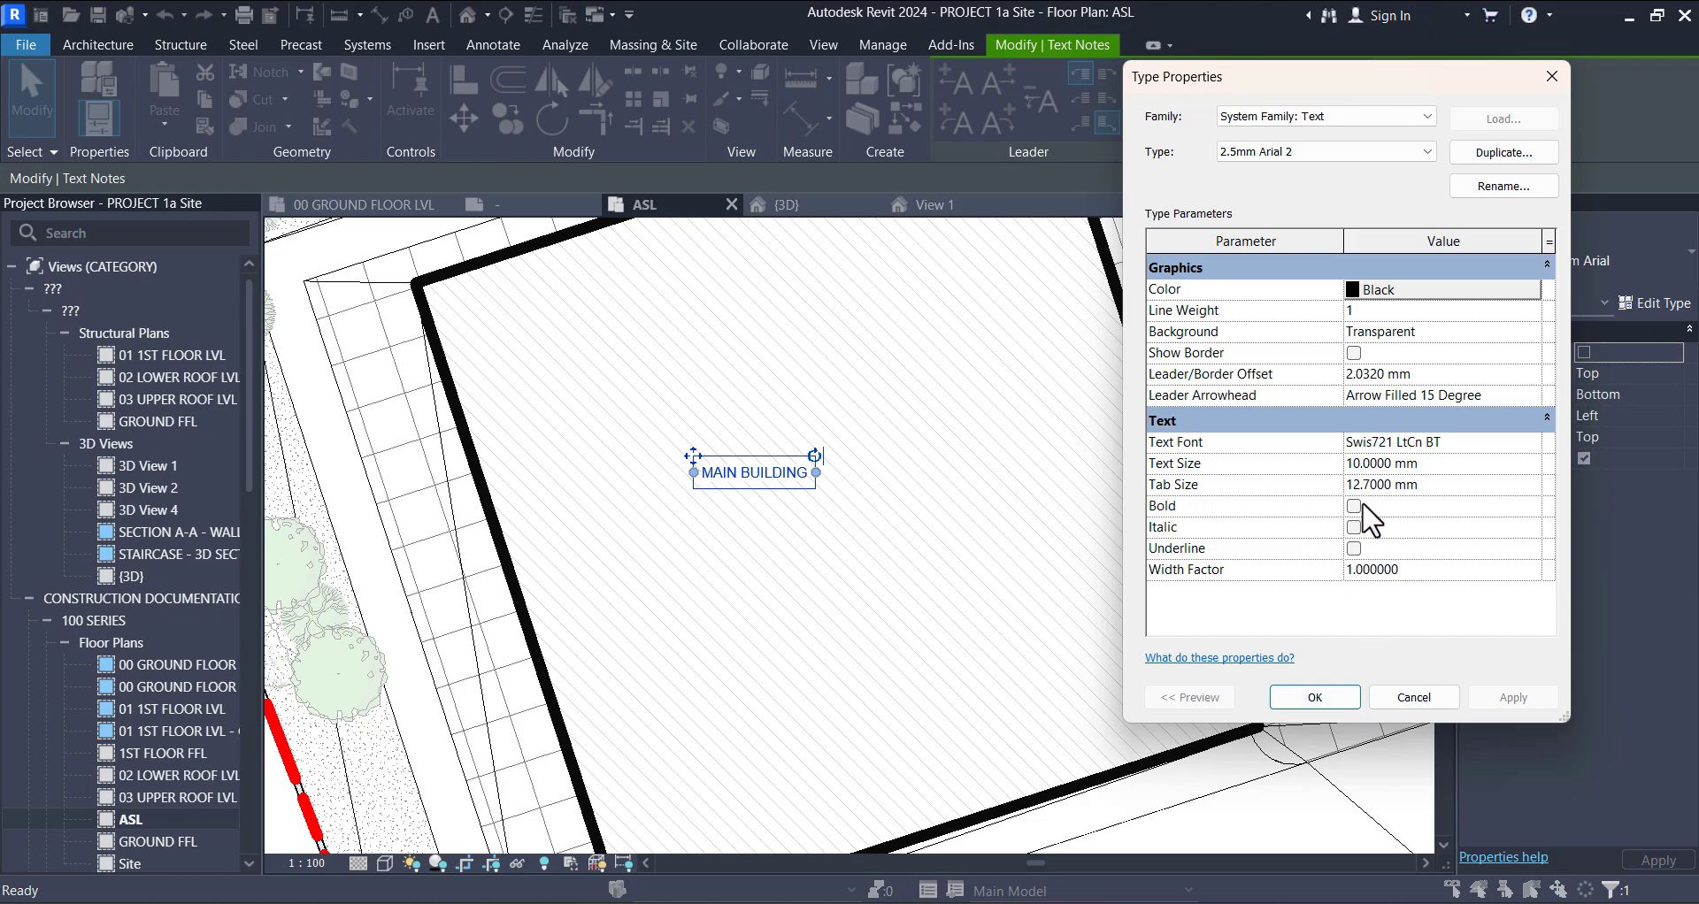
click(1511, 699)
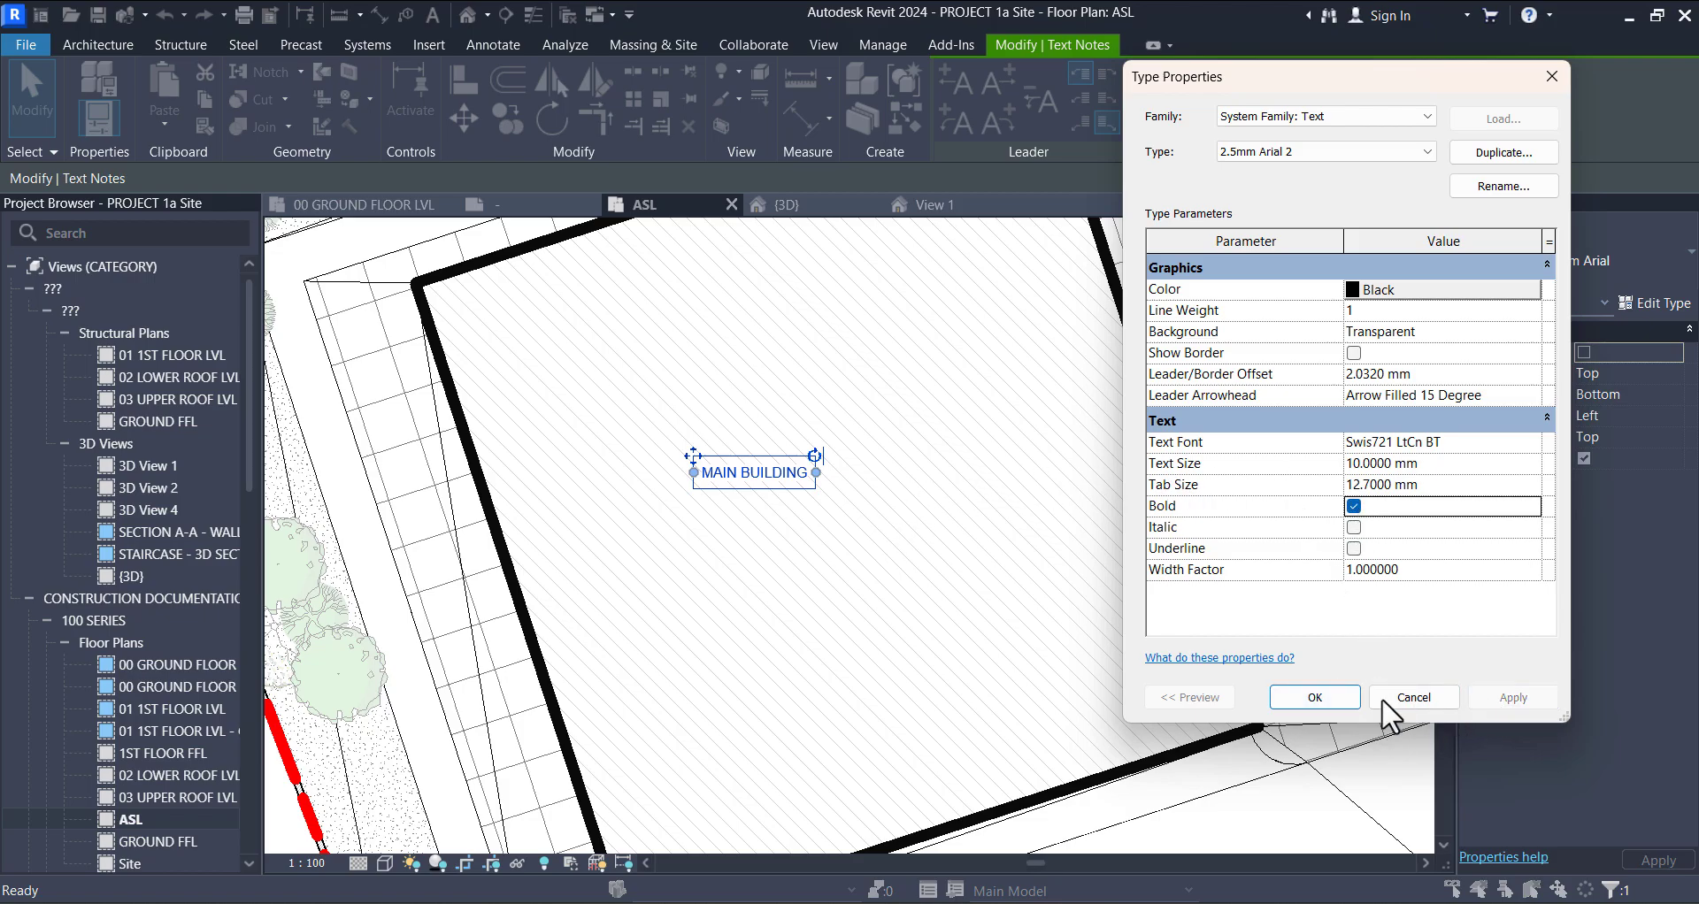
click(1300, 702)
click(784, 511)
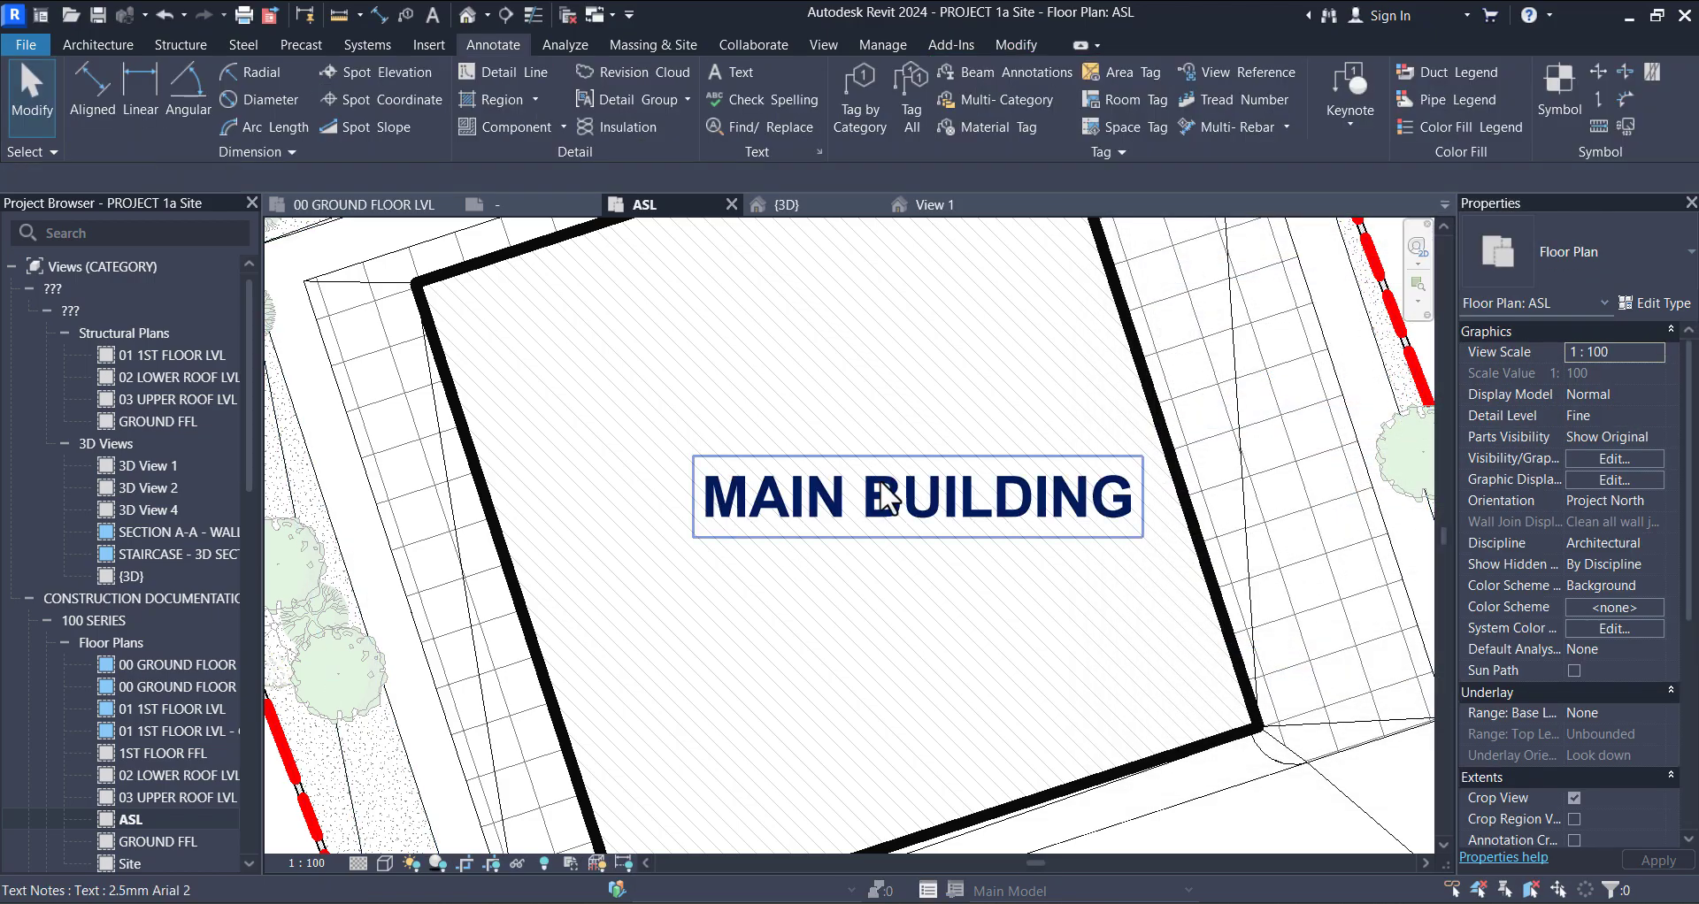
Step: Move the MAIN BUILDING label to the middle of the building footprint
click(879, 485)
drag(694, 457, 622, 473)
scroll(977, 513, down, 3)
key(Escape)
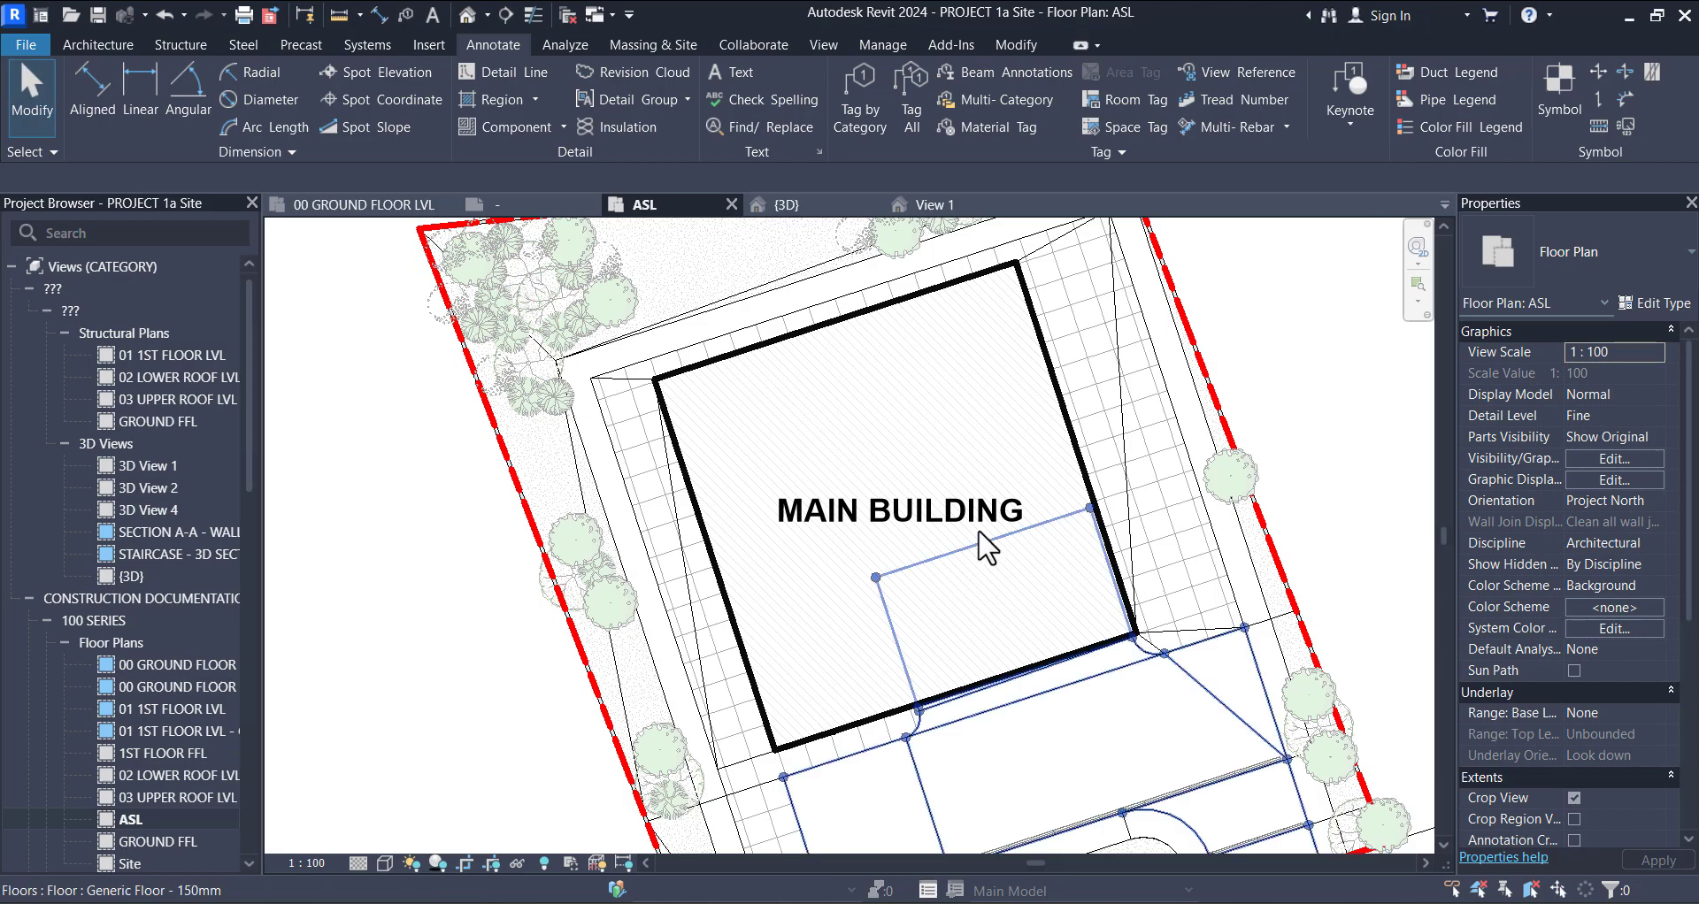
Step: Try to rotate the MAIN BUILDING label to run parallel to the building's slanted edges
click(1026, 496)
drag(1028, 487, 1025, 469)
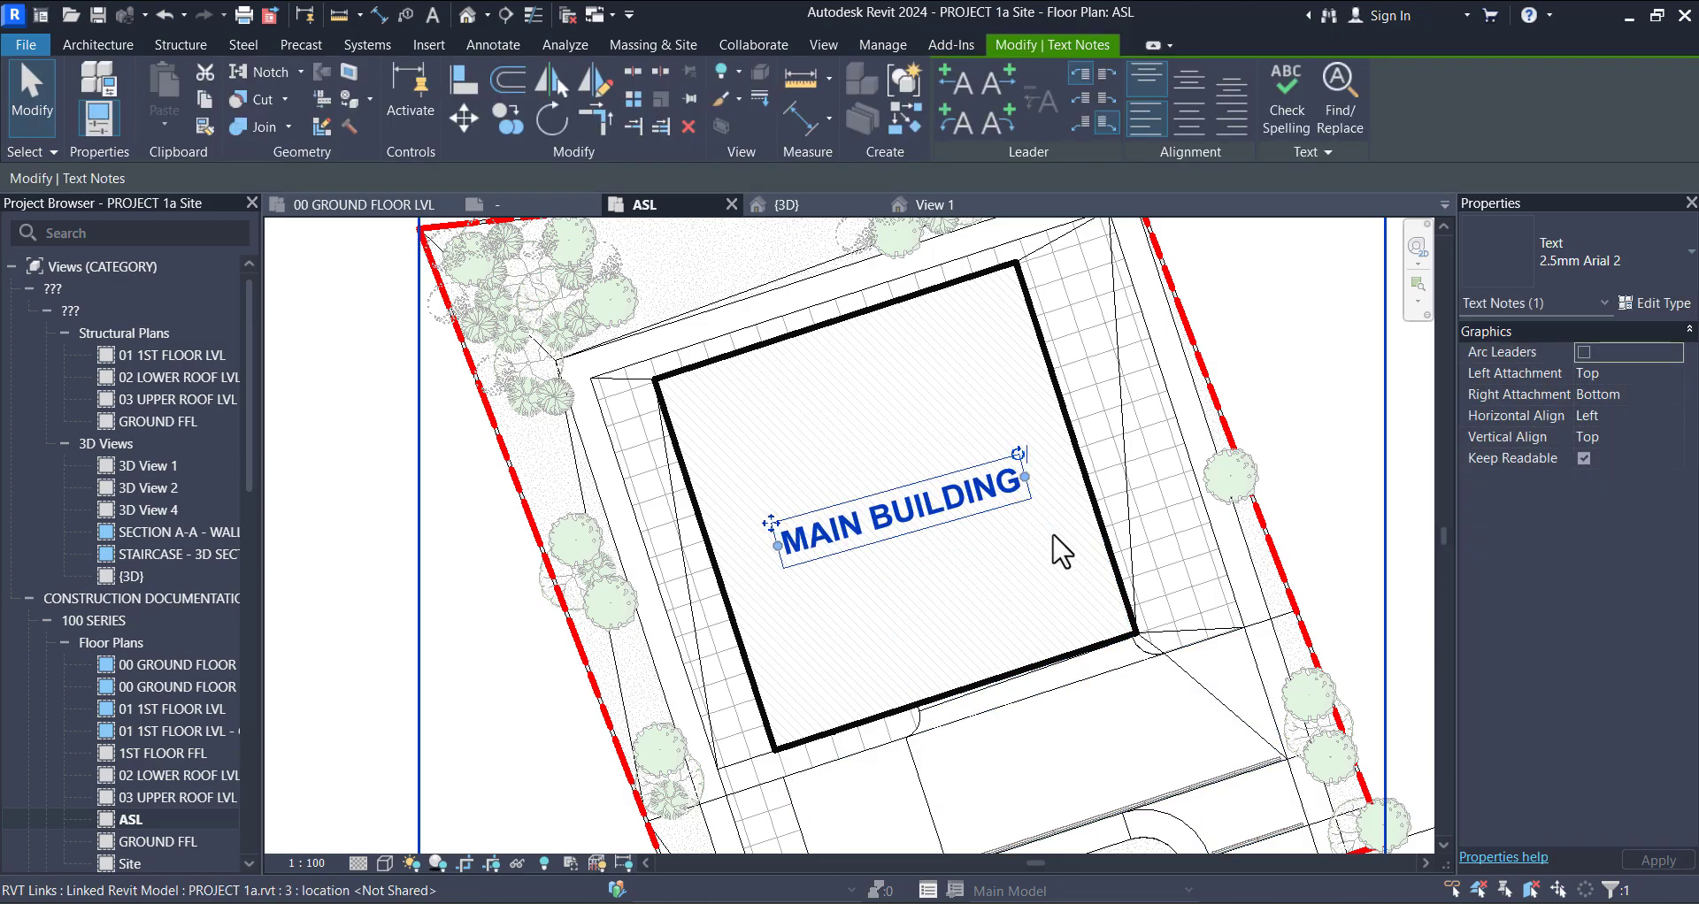
key(ctrl+z)
Step: Turn off bold in the MAIN BUILDING label's text type
scroll(1052, 536, down, 3)
middle_drag(1059, 566, 977, 547)
scroll(938, 521, up, 6)
scroll(938, 520, down, 4)
click(938, 529)
click(1647, 304)
click(1340, 513)
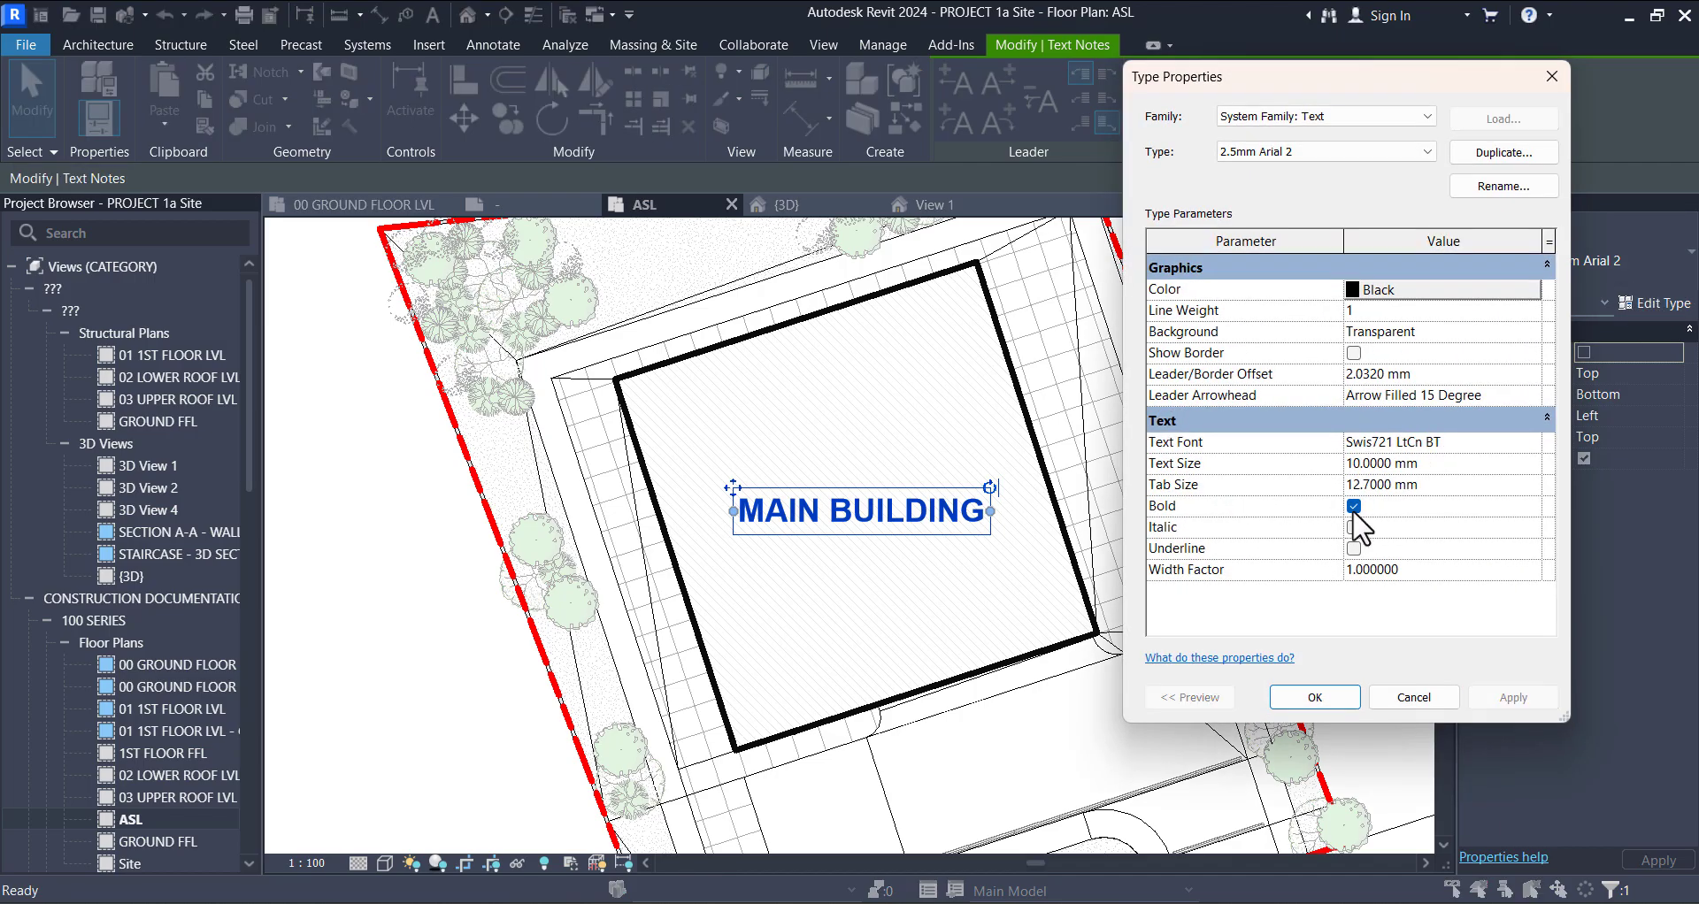
click(1511, 698)
click(1315, 697)
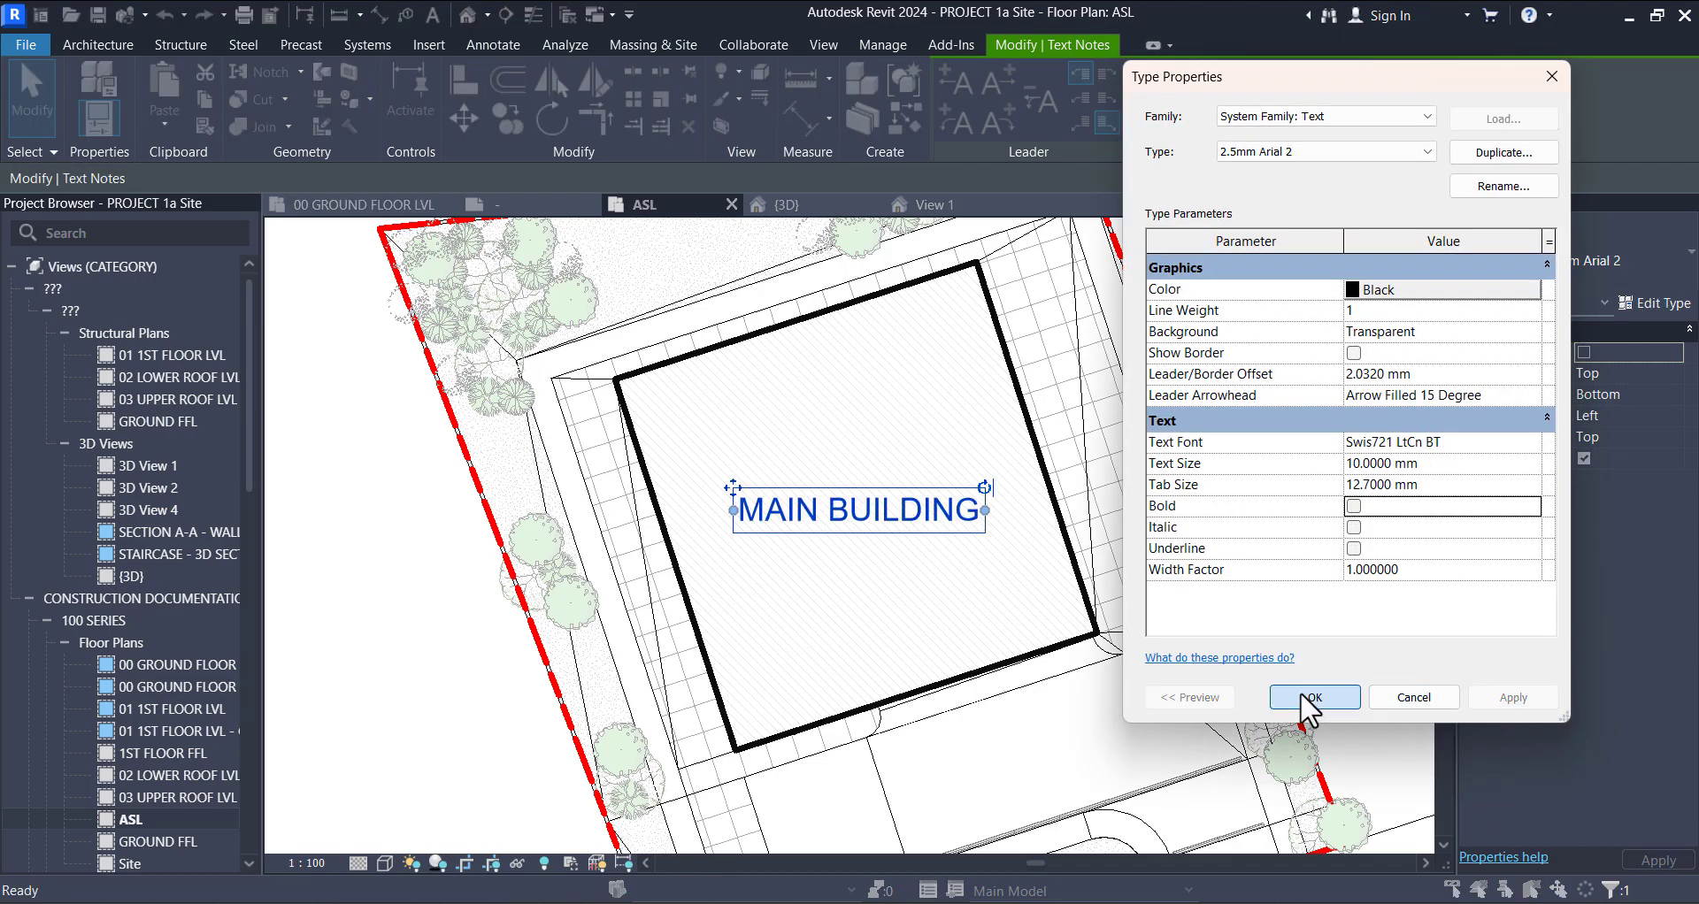
scroll(1064, 668, down, 3)
click(522, 584)
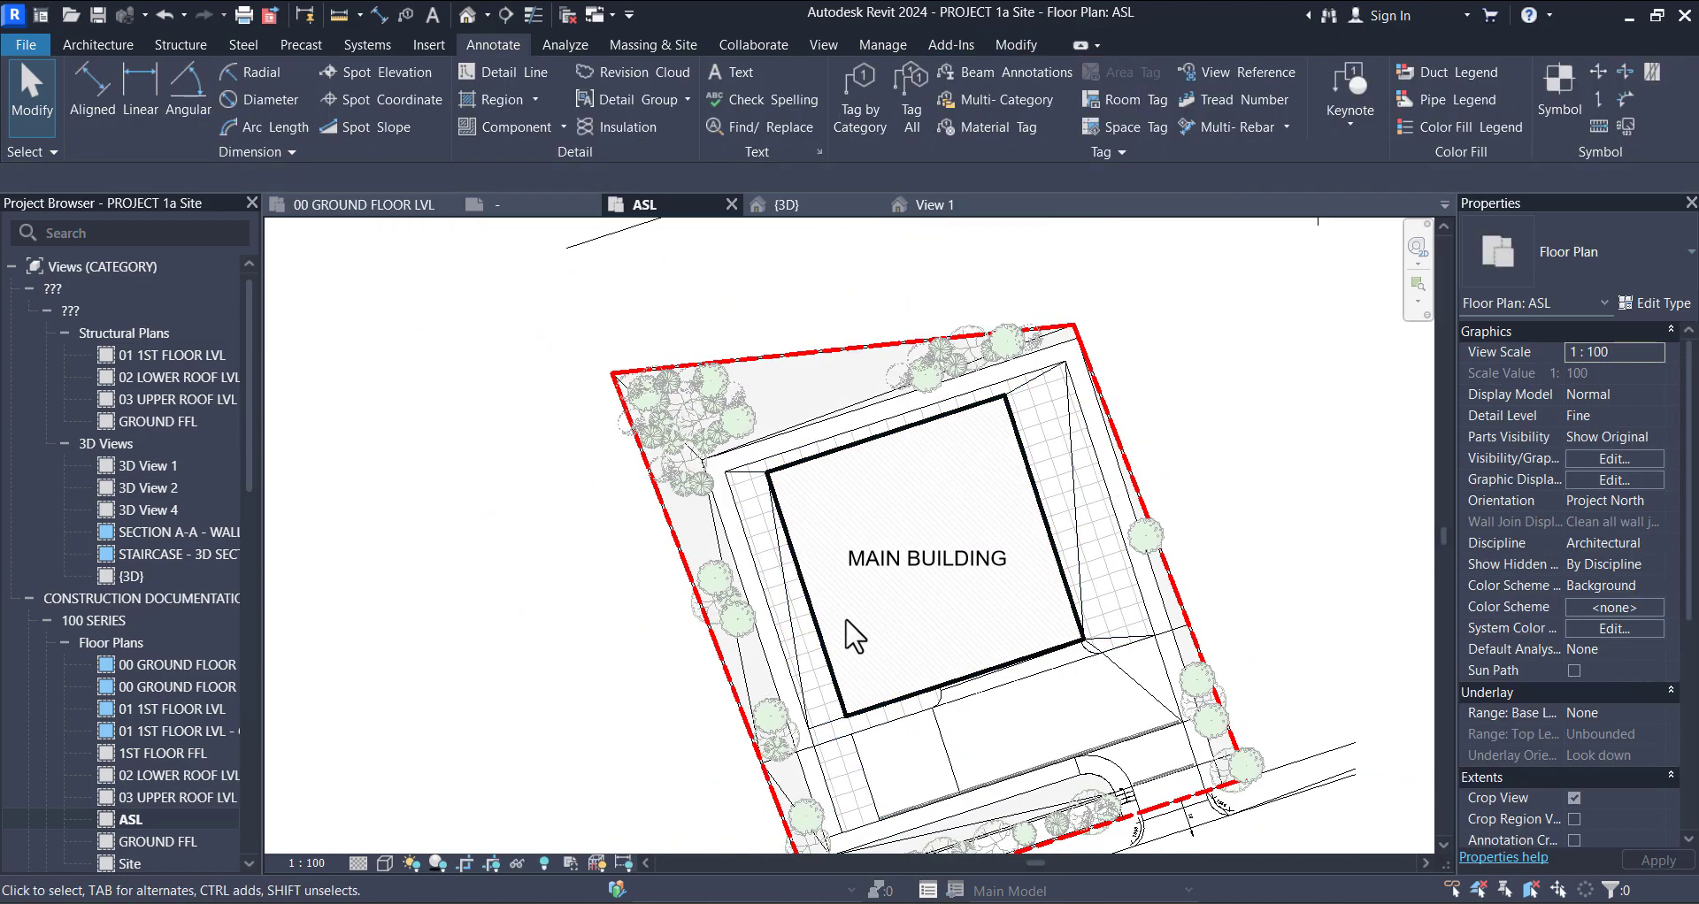
Step: Check the paving and driveway levels along the building's front edge with the Spot Elevation tool
scroll(892, 592, up, 4)
middle_drag(983, 647, 879, 568)
scroll(880, 569, down, 2)
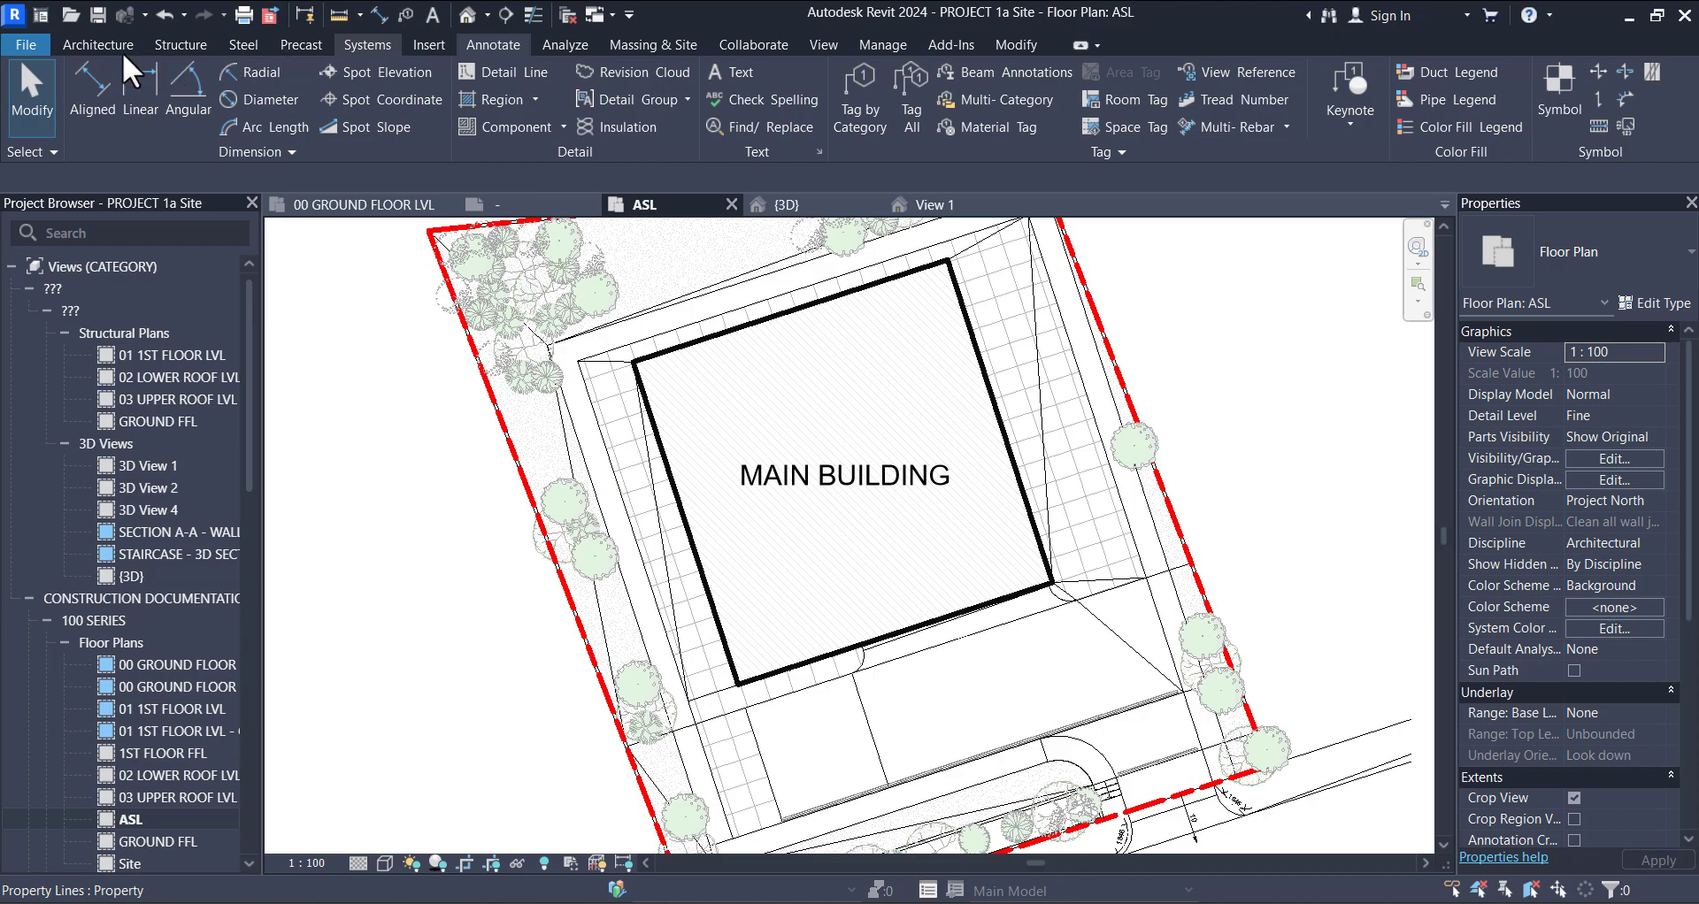
click(356, 45)
click(491, 44)
click(389, 78)
scroll(706, 562, up, 2)
middle_drag(705, 562, 593, 285)
scroll(953, 688, up, 4)
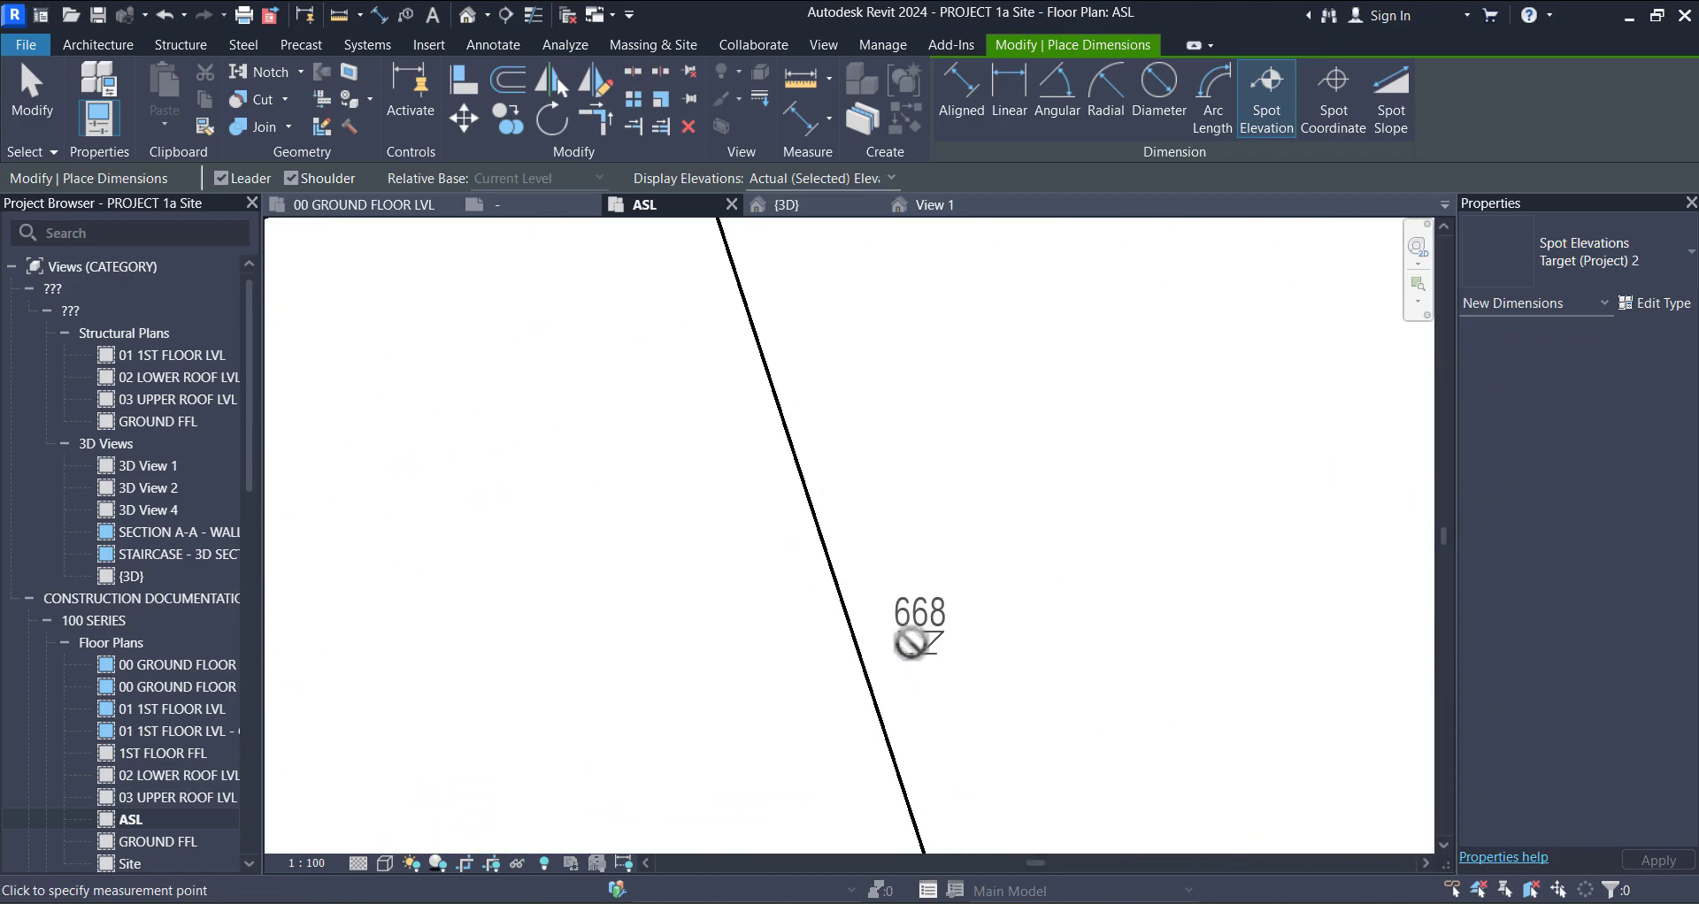
scroll(893, 587, down, 2)
scroll(893, 593, down, 4)
scroll(796, 618, up, 3)
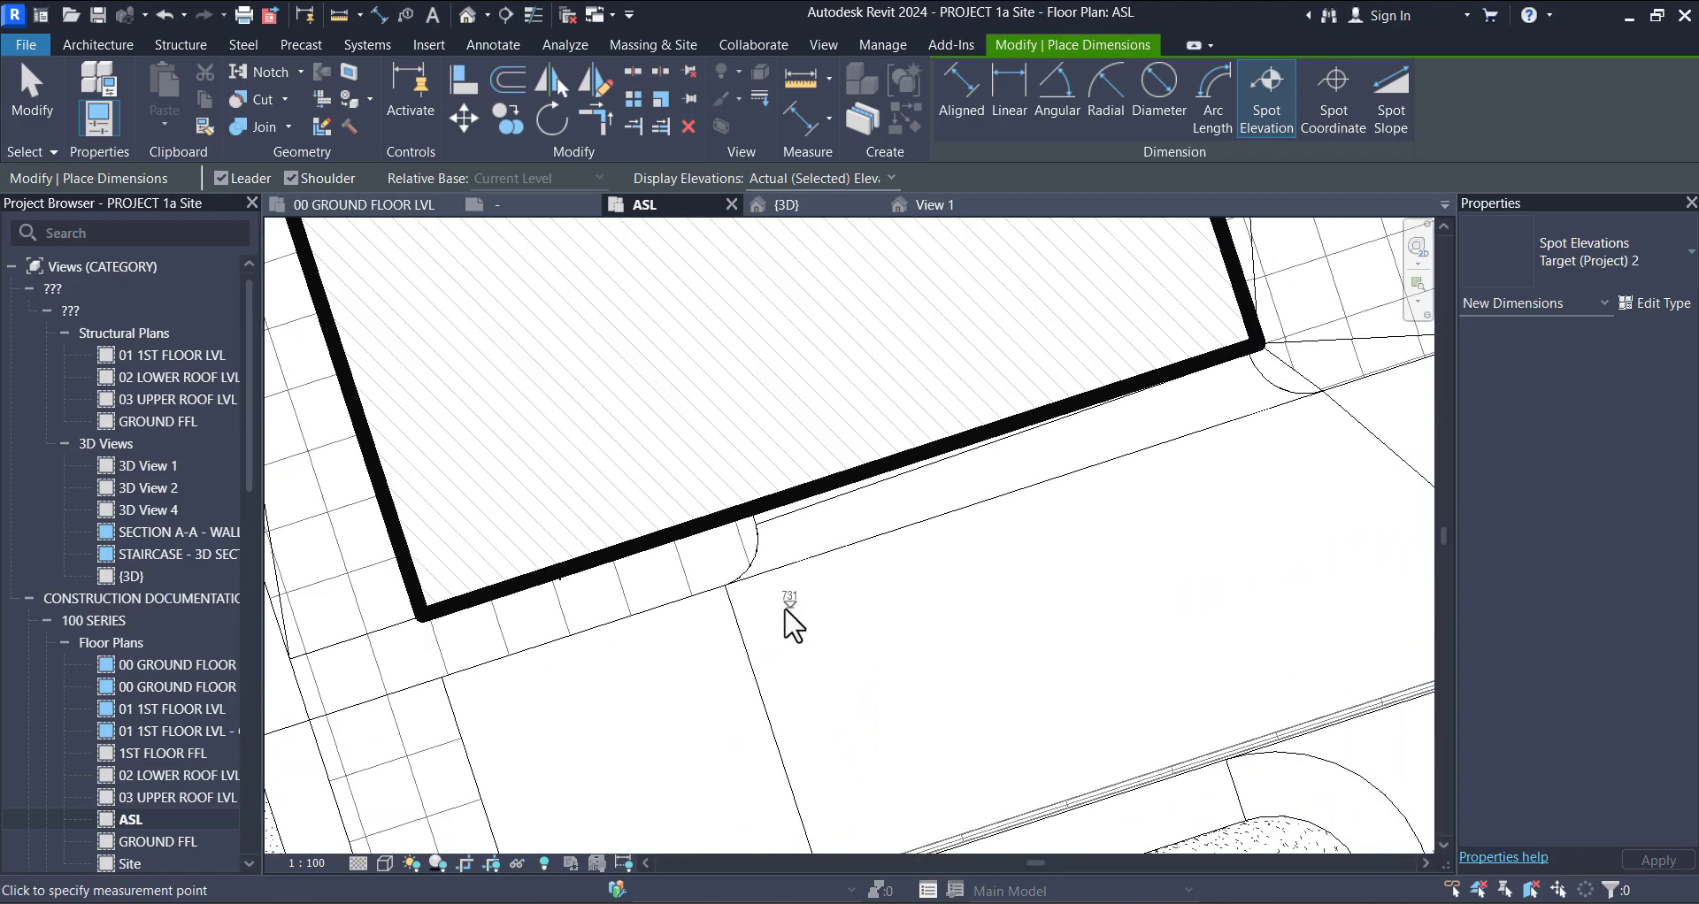
middle_drag(1047, 466, 795, 588)
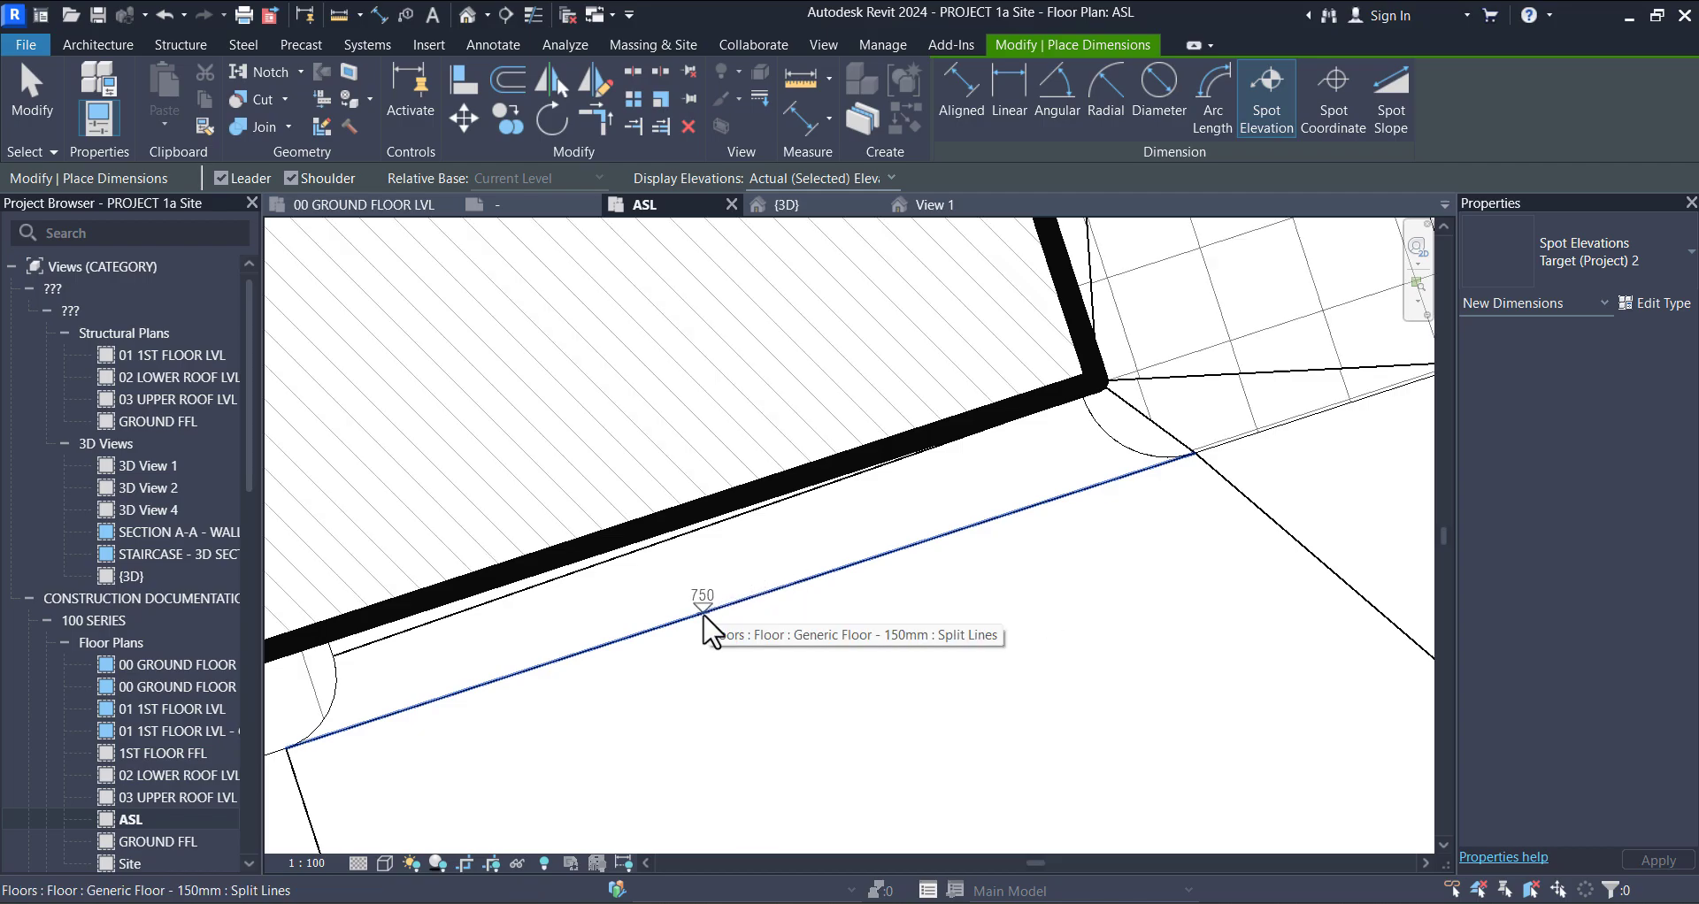
click(755, 594)
key(Escape)
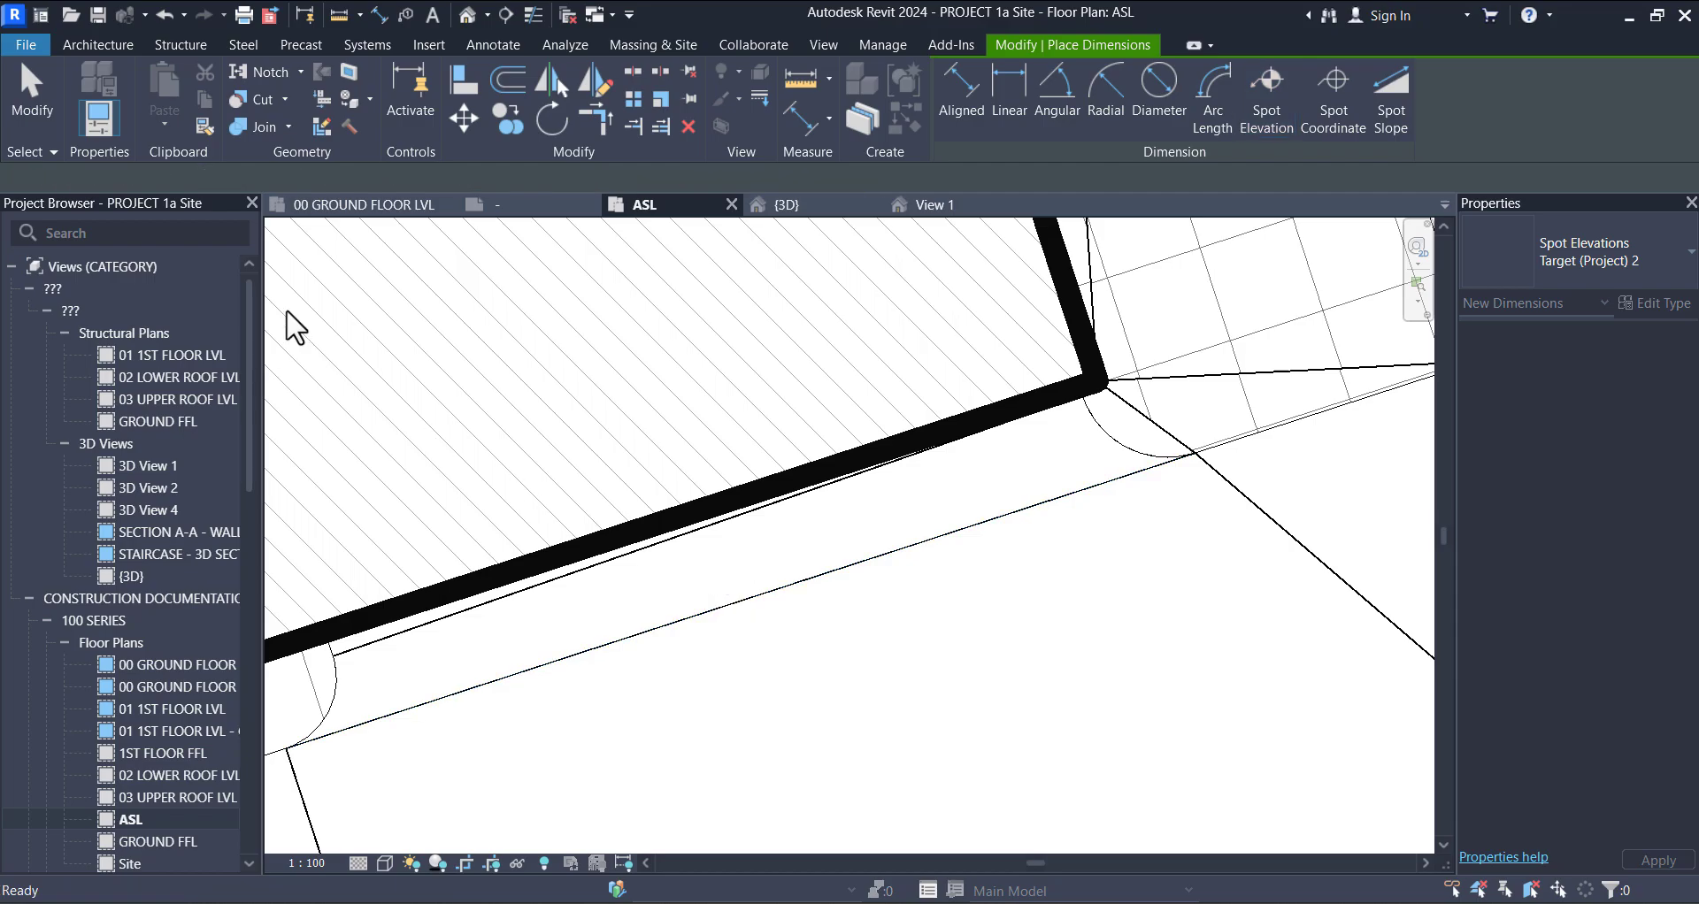
Step: Turn off the spot elevation leader and place a spot elevation on the driveway edge nearest the building's front wall
click(222, 178)
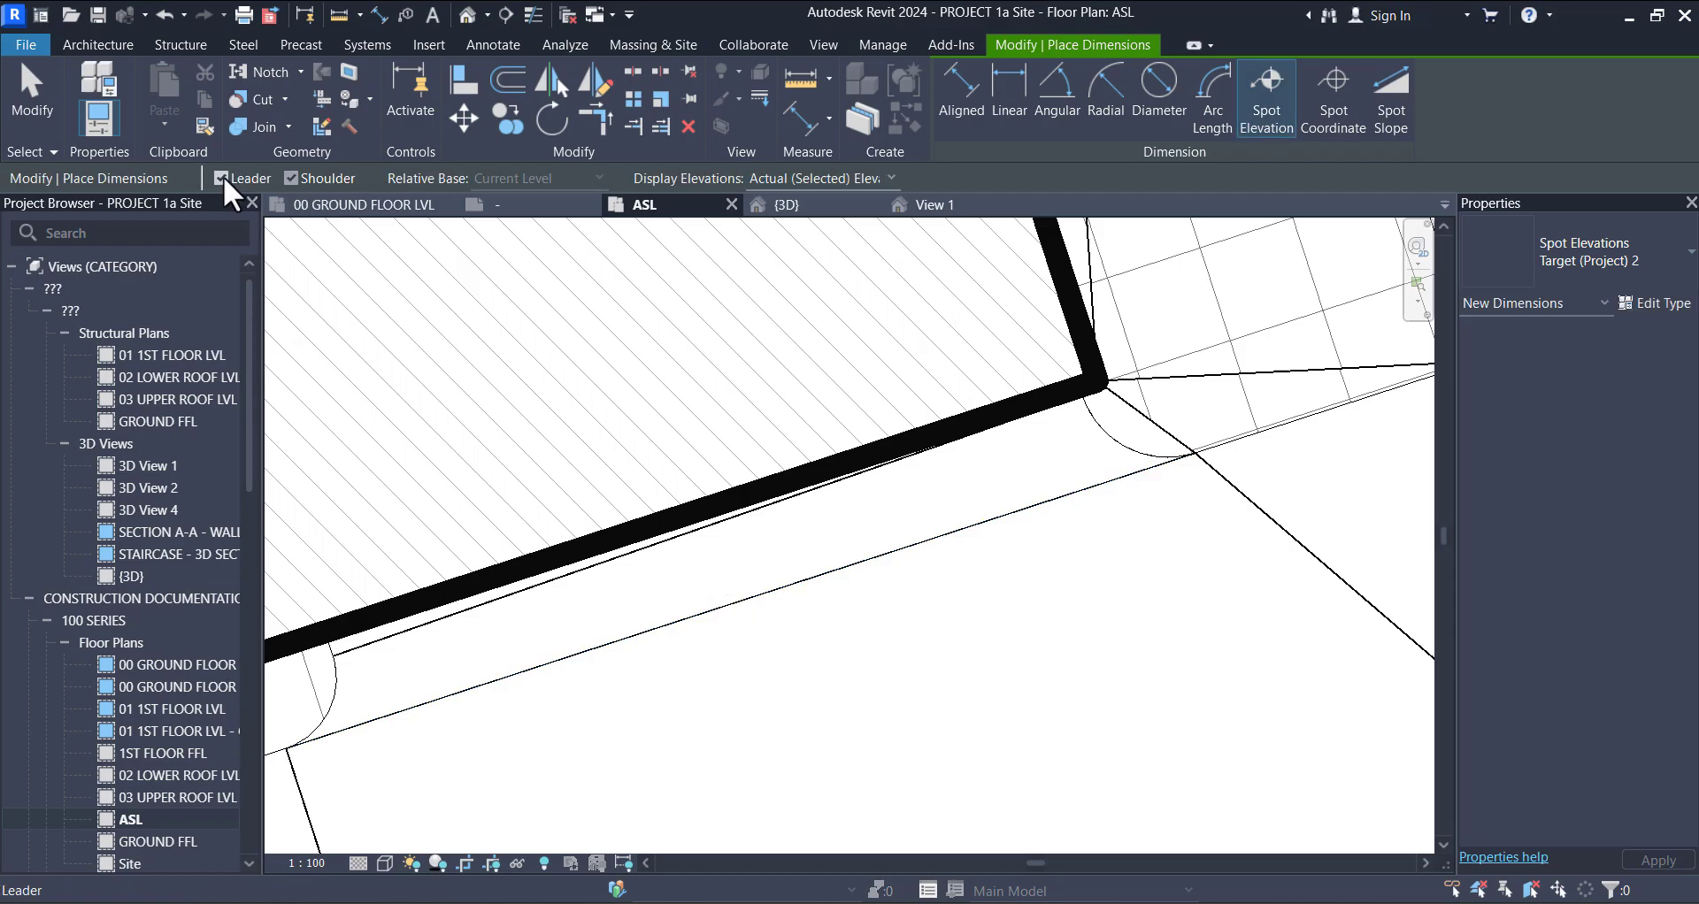
click(755, 594)
scroll(830, 540, down, 3)
middle_drag(885, 666, 894, 595)
scroll(848, 595, up, 1)
scroll(848, 595, up, 2)
scroll(922, 584, down, 2)
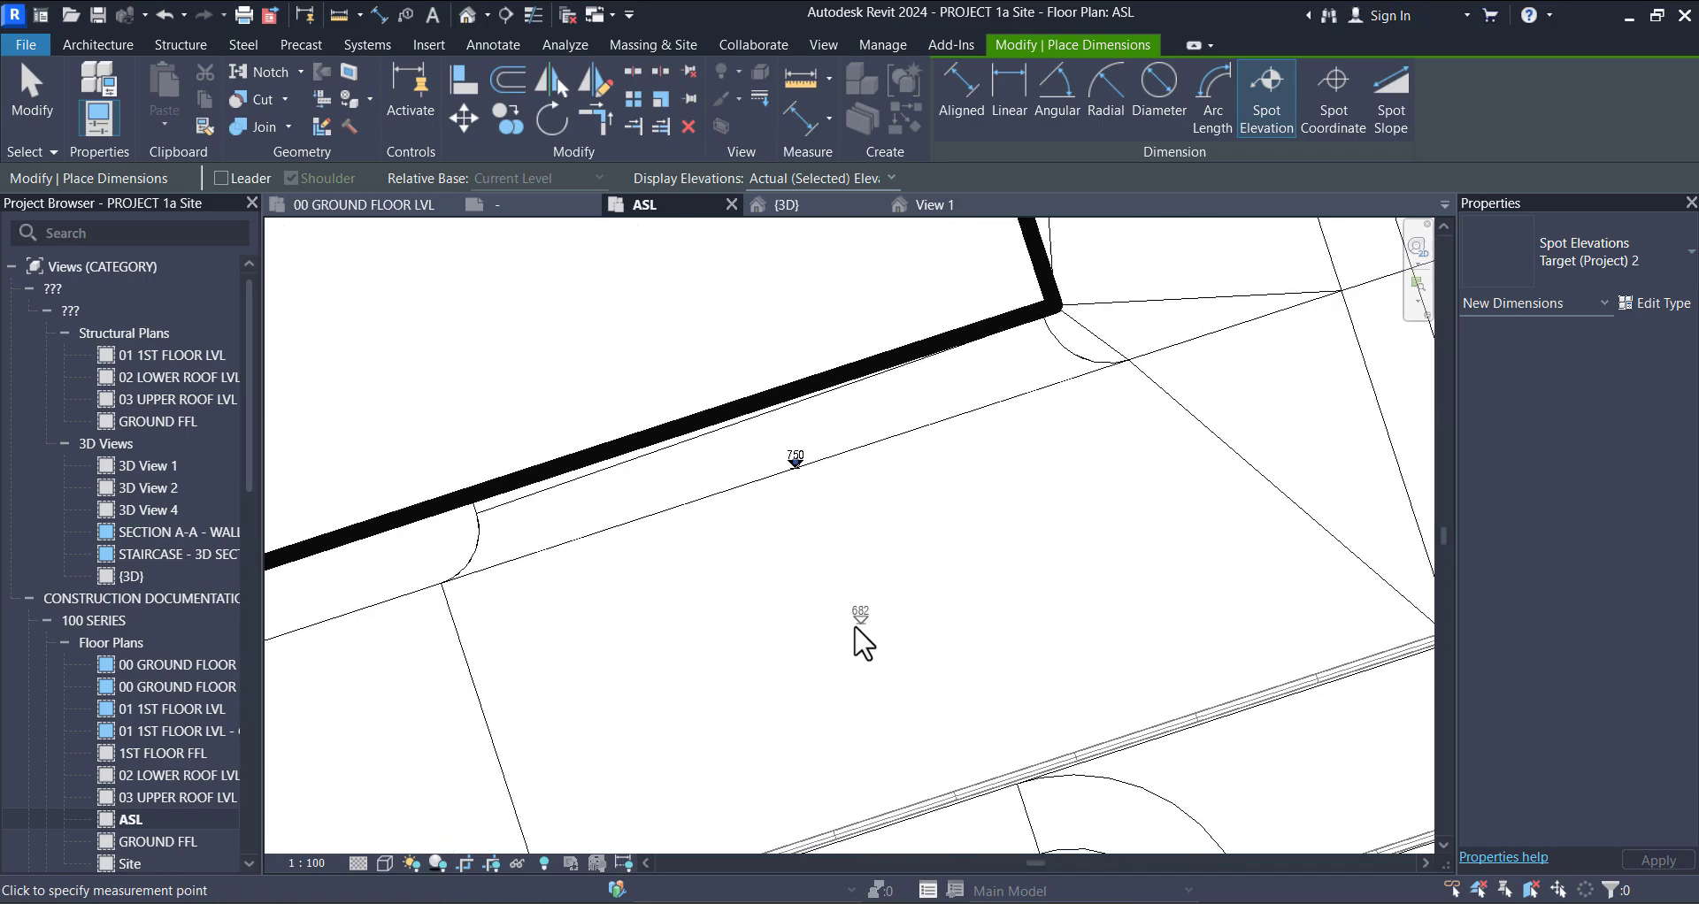
Step: Place a spot elevation midway along the floor split line crossing the driveway in front of the building
scroll(689, 705, up, 1)
mouse_move(531, 722)
middle_down()
mouse_move(705, 638)
mouse_move(649, 679)
middle_up()
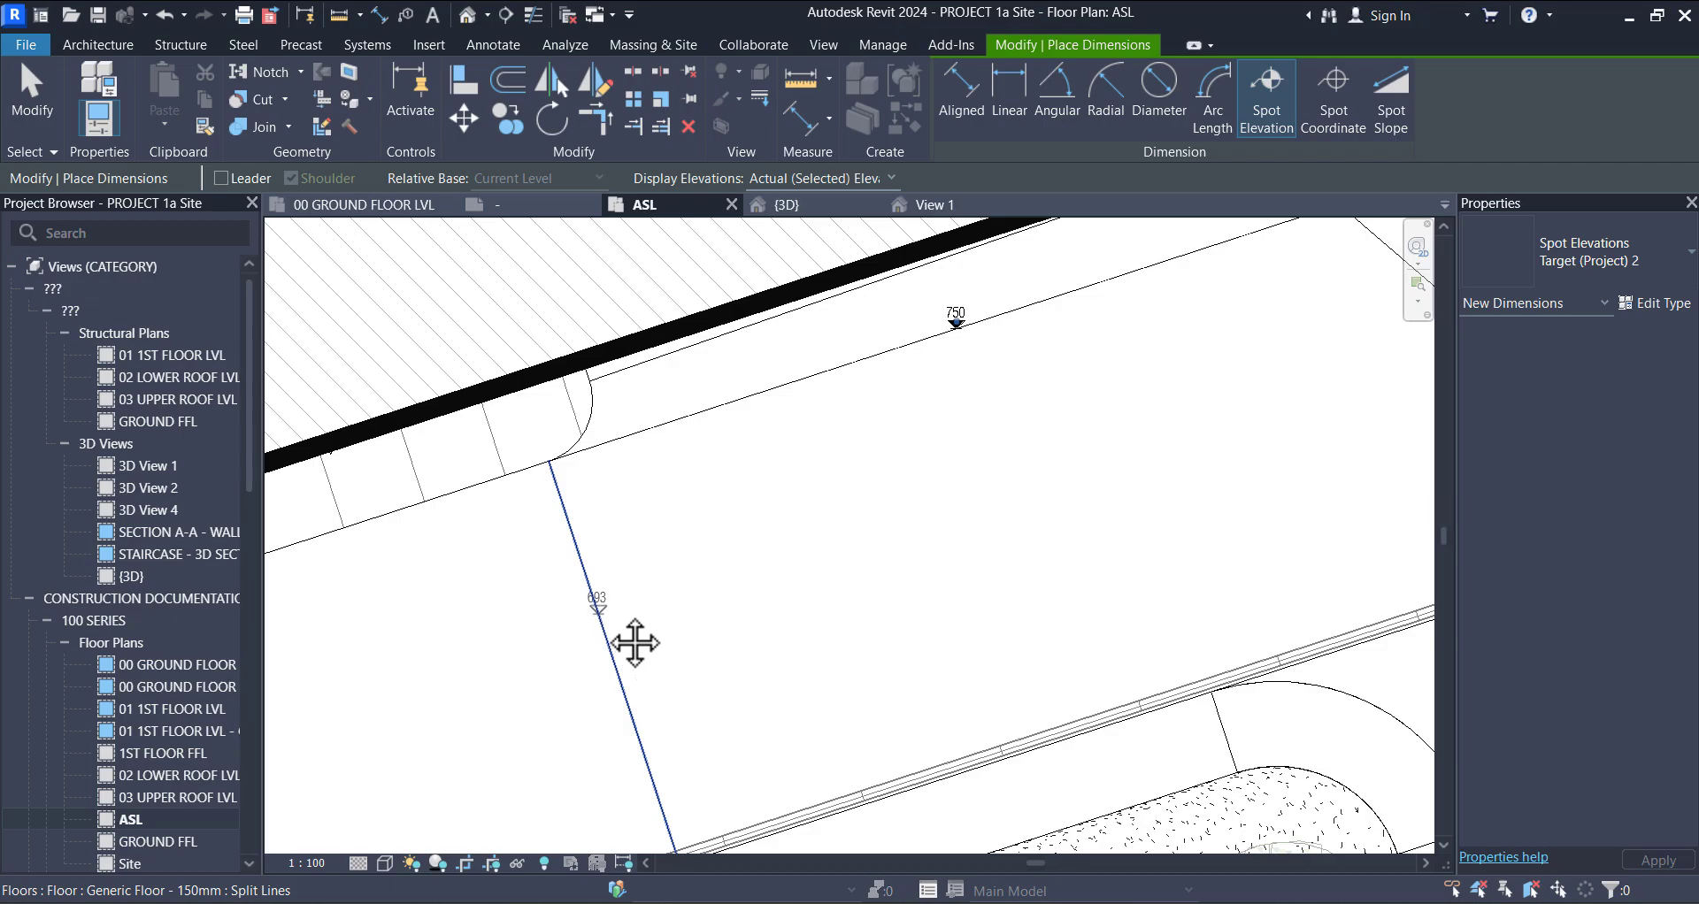
scroll(607, 575, up, 1)
middle_drag(594, 533, 559, 387)
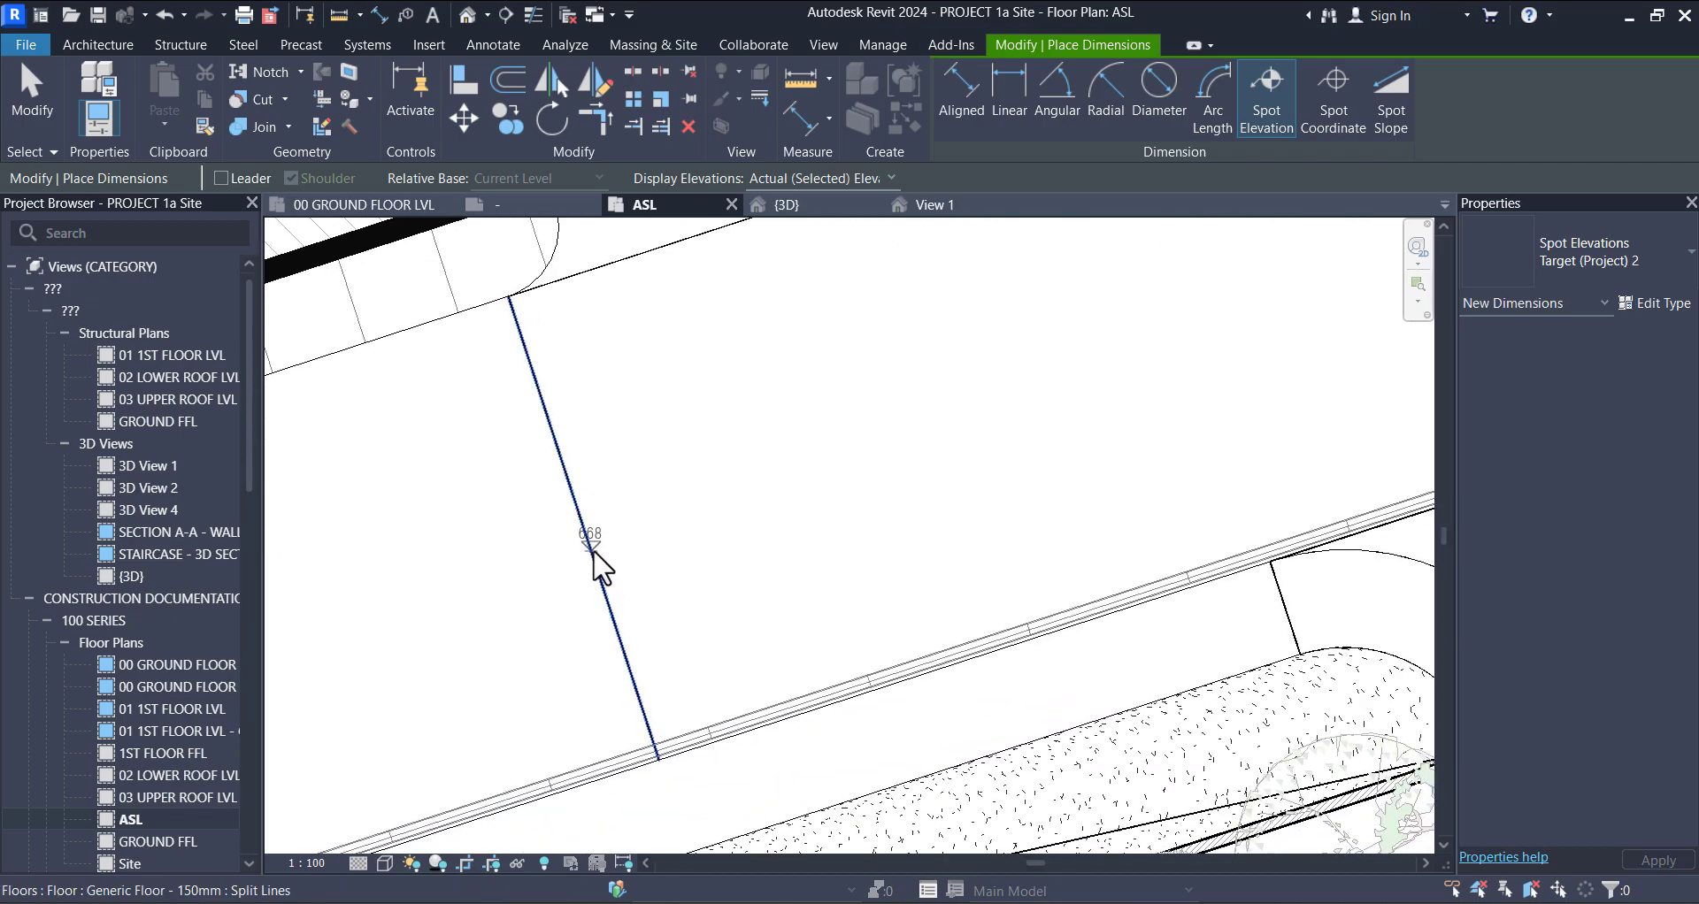
scroll(584, 526, up, 2)
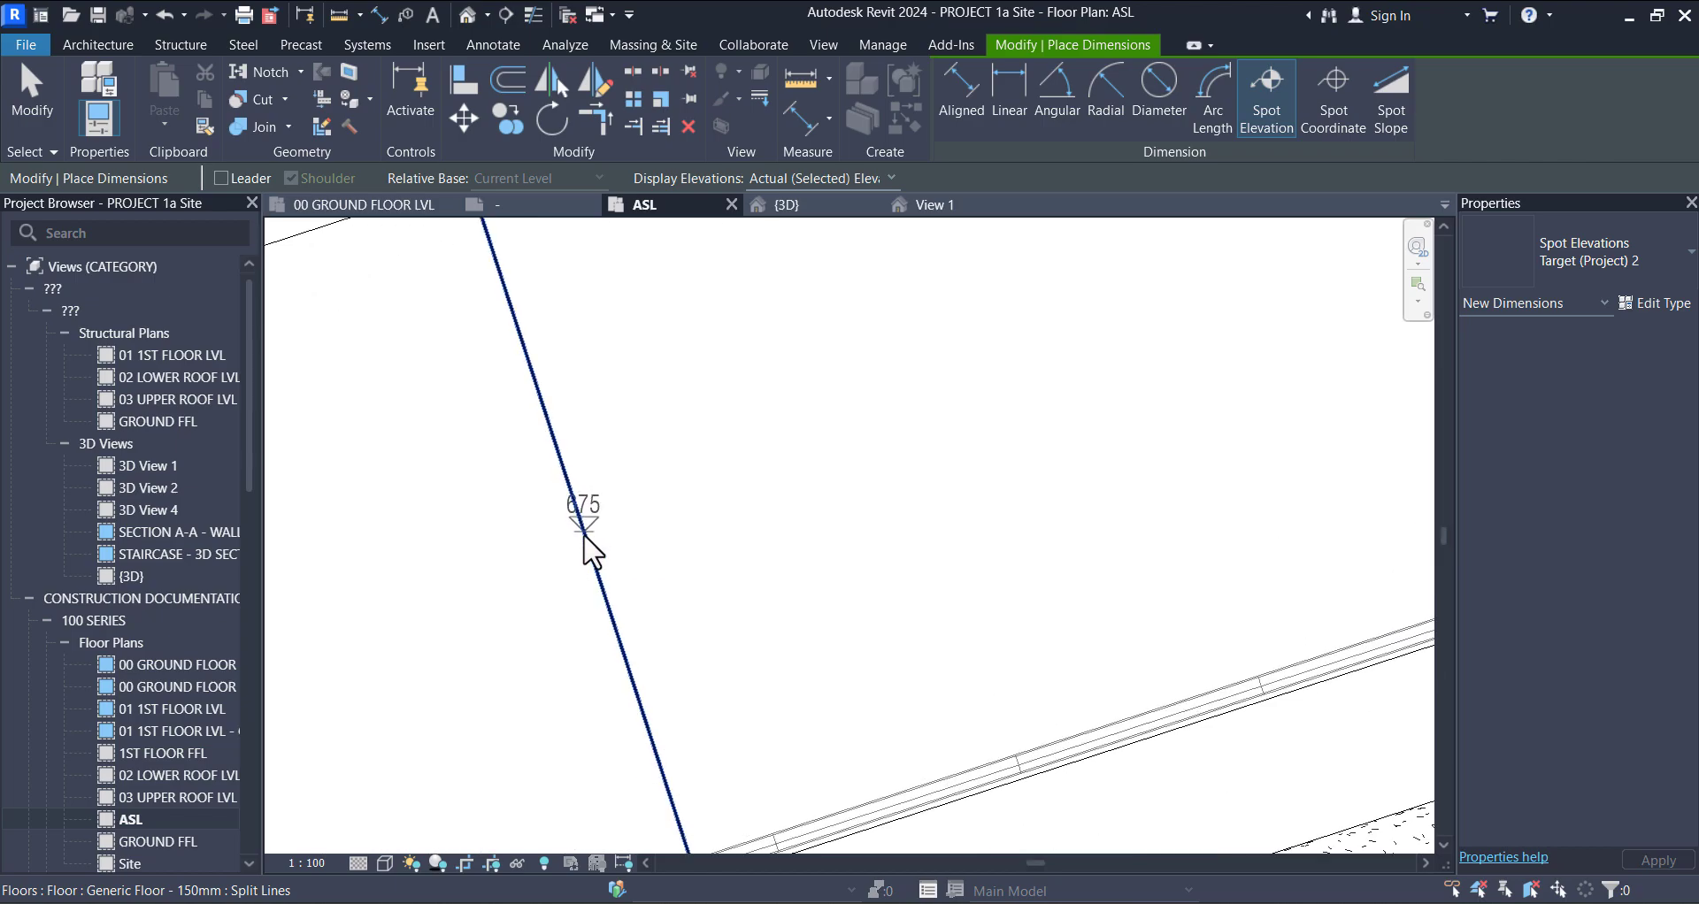
click(584, 530)
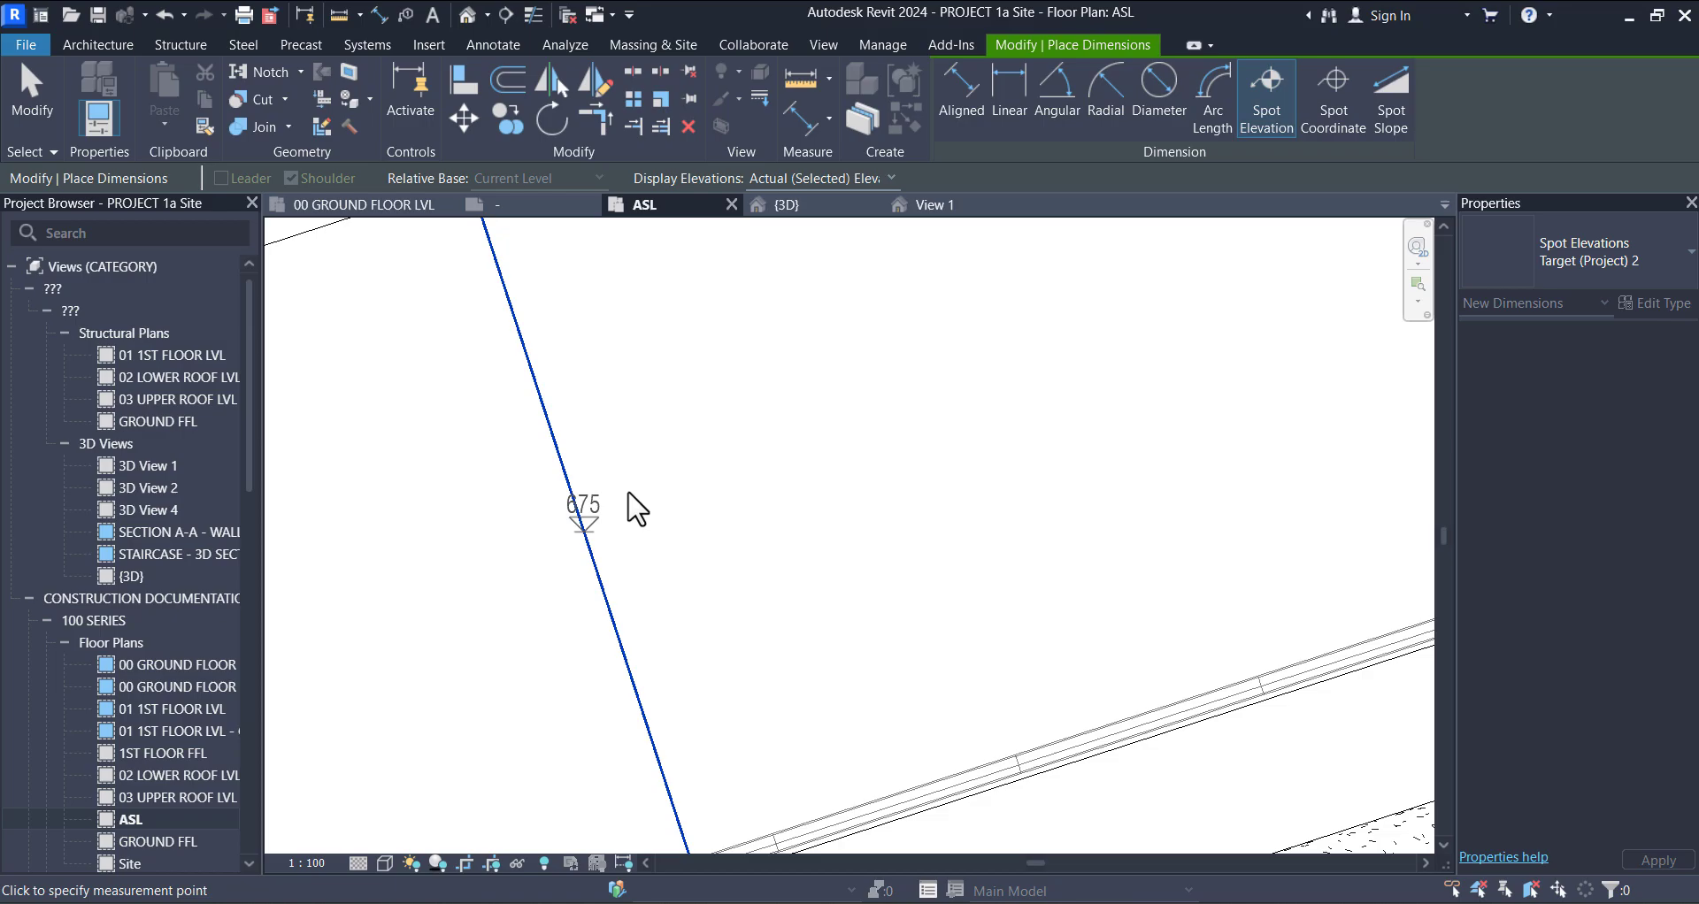
Step: Place a spot elevation on the line where the driveway meets the tiled paving strip
scroll(853, 501, down, 3)
scroll(646, 554, down, 2)
scroll(615, 561, up, 1)
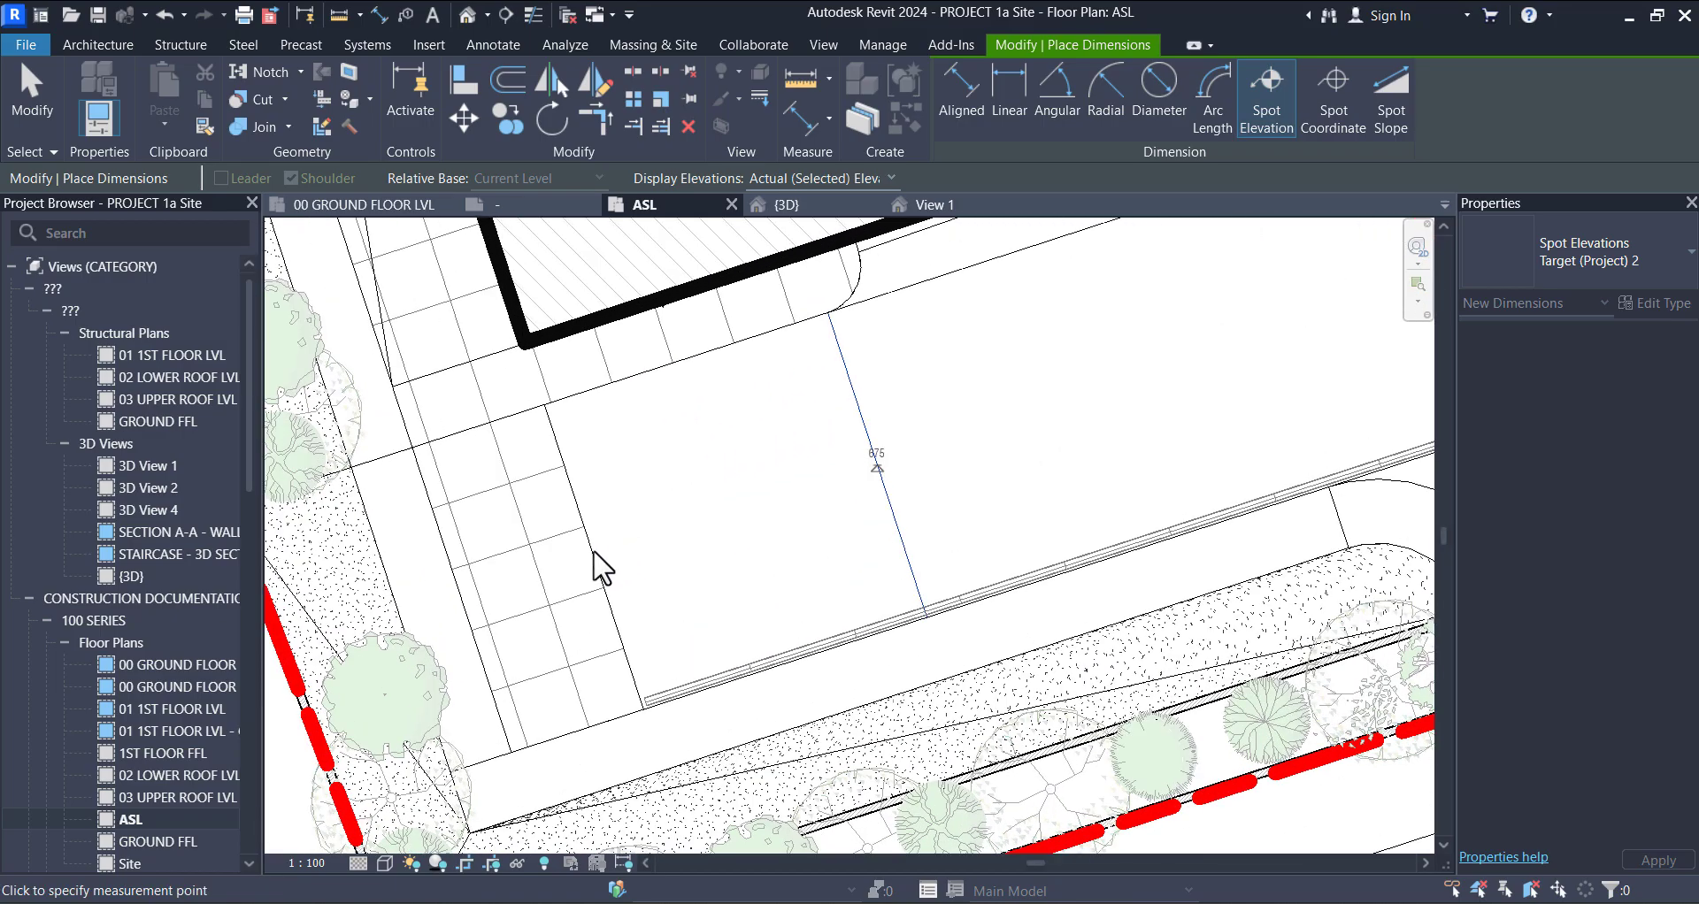
scroll(819, 497, down, 3)
scroll(755, 504, up, 2)
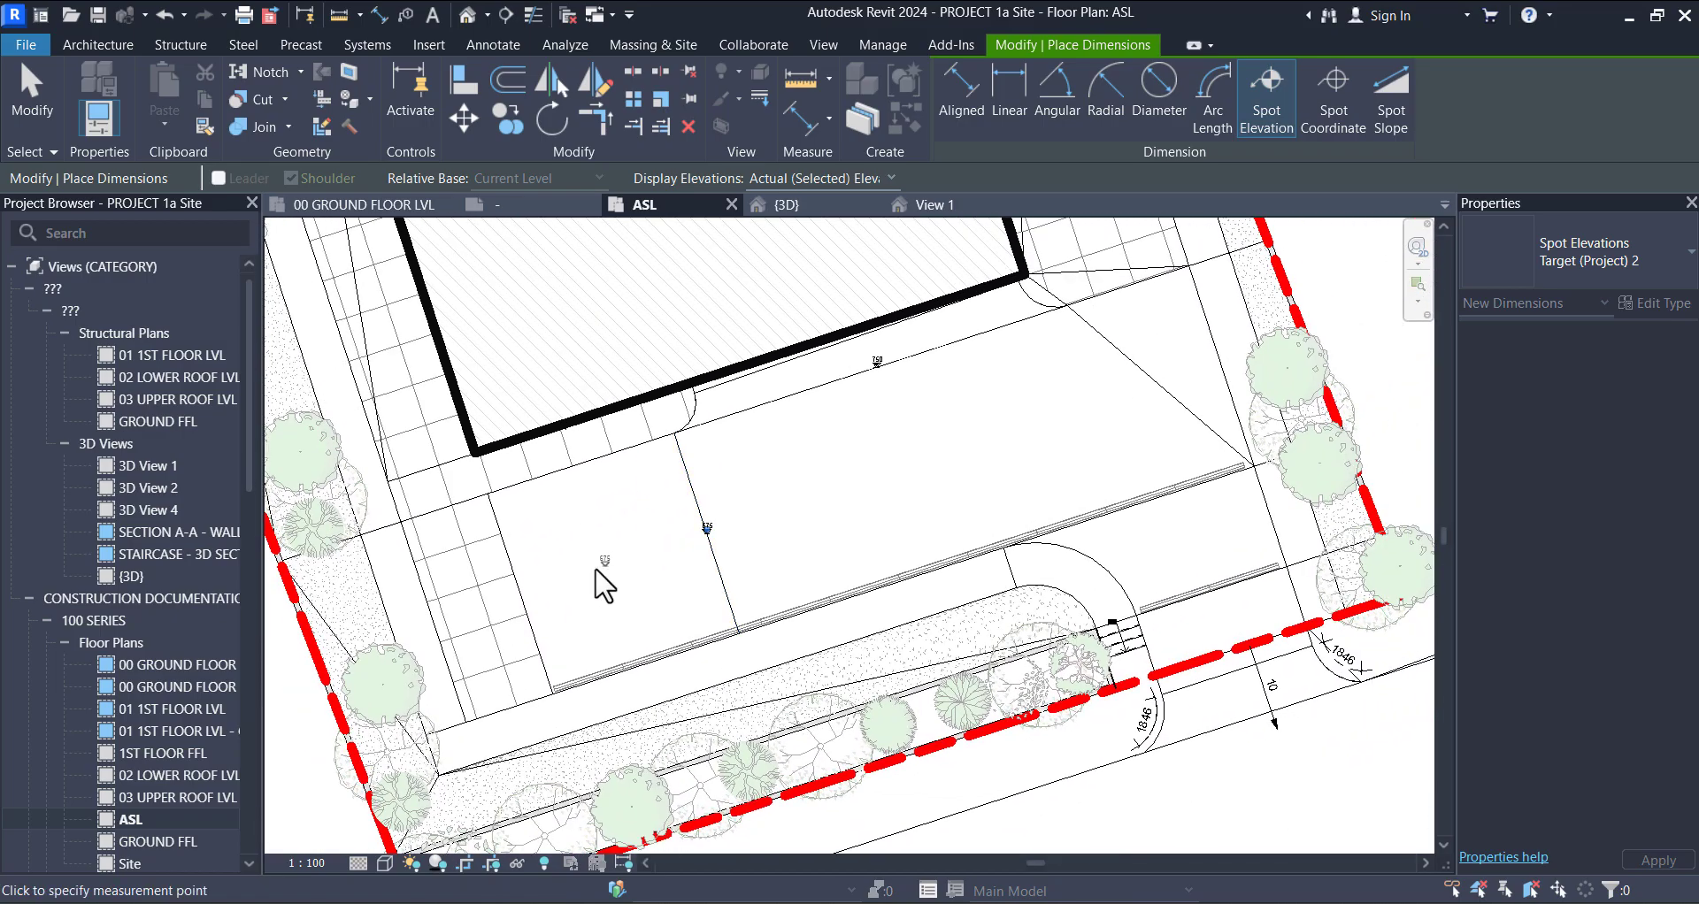
scroll(604, 584, up, 2)
click(487, 575)
scroll(554, 531, down, 2)
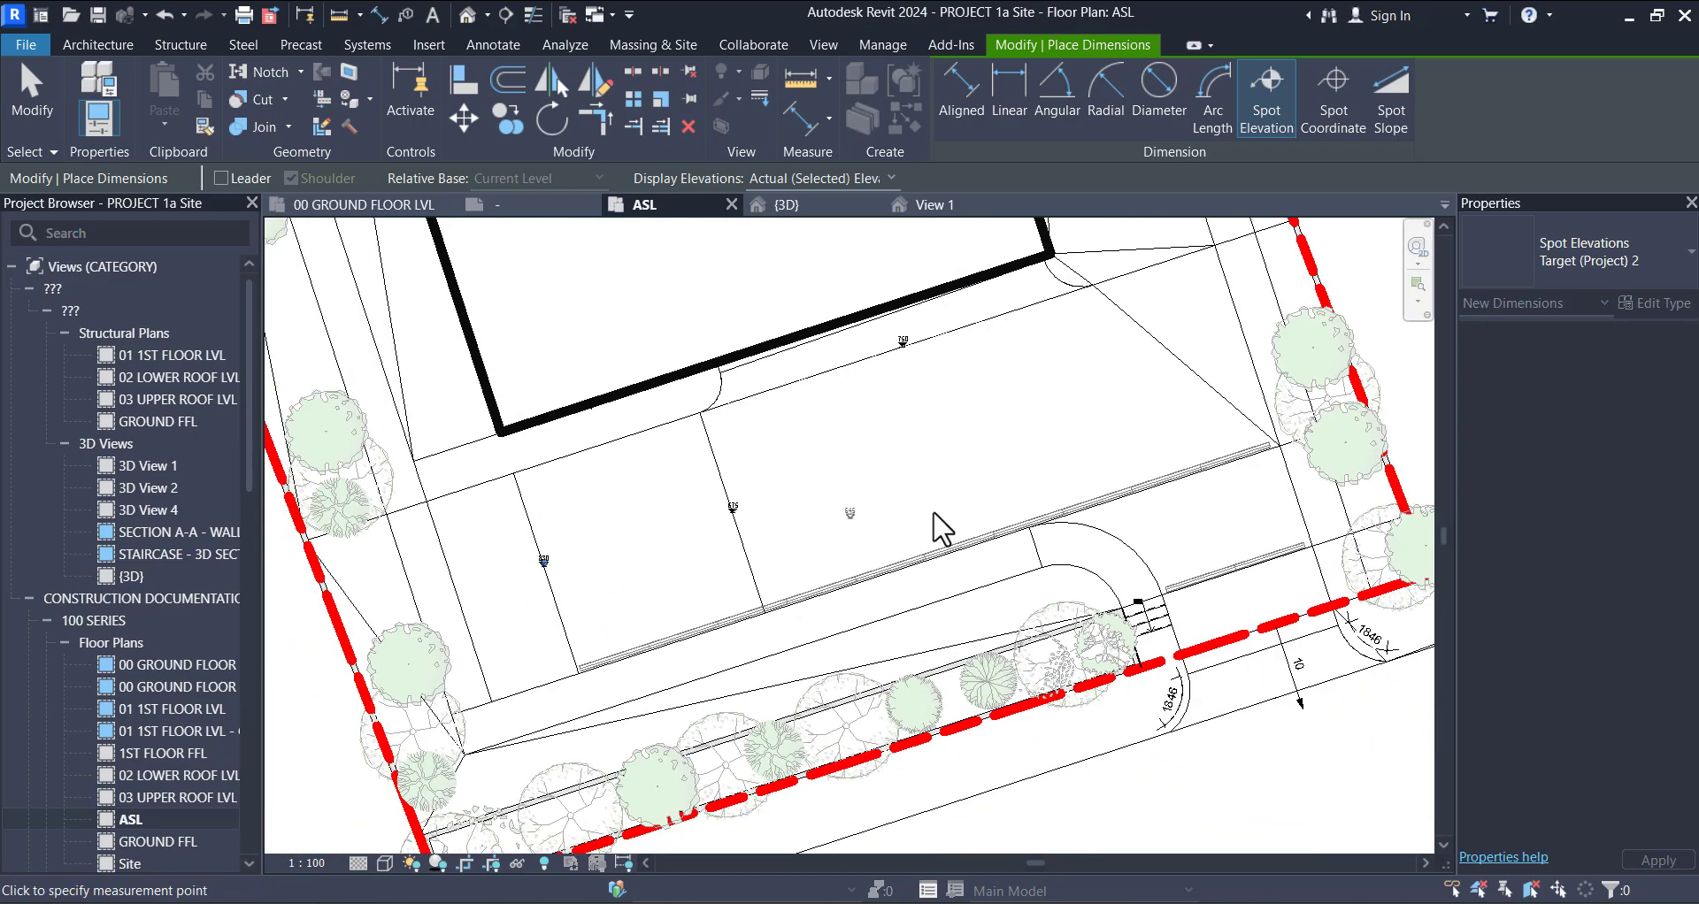
Step: Place spot elevations on the walkway edge beside the boundary planting and on the driveway's diagonal folding line
scroll(938, 527, up, 3)
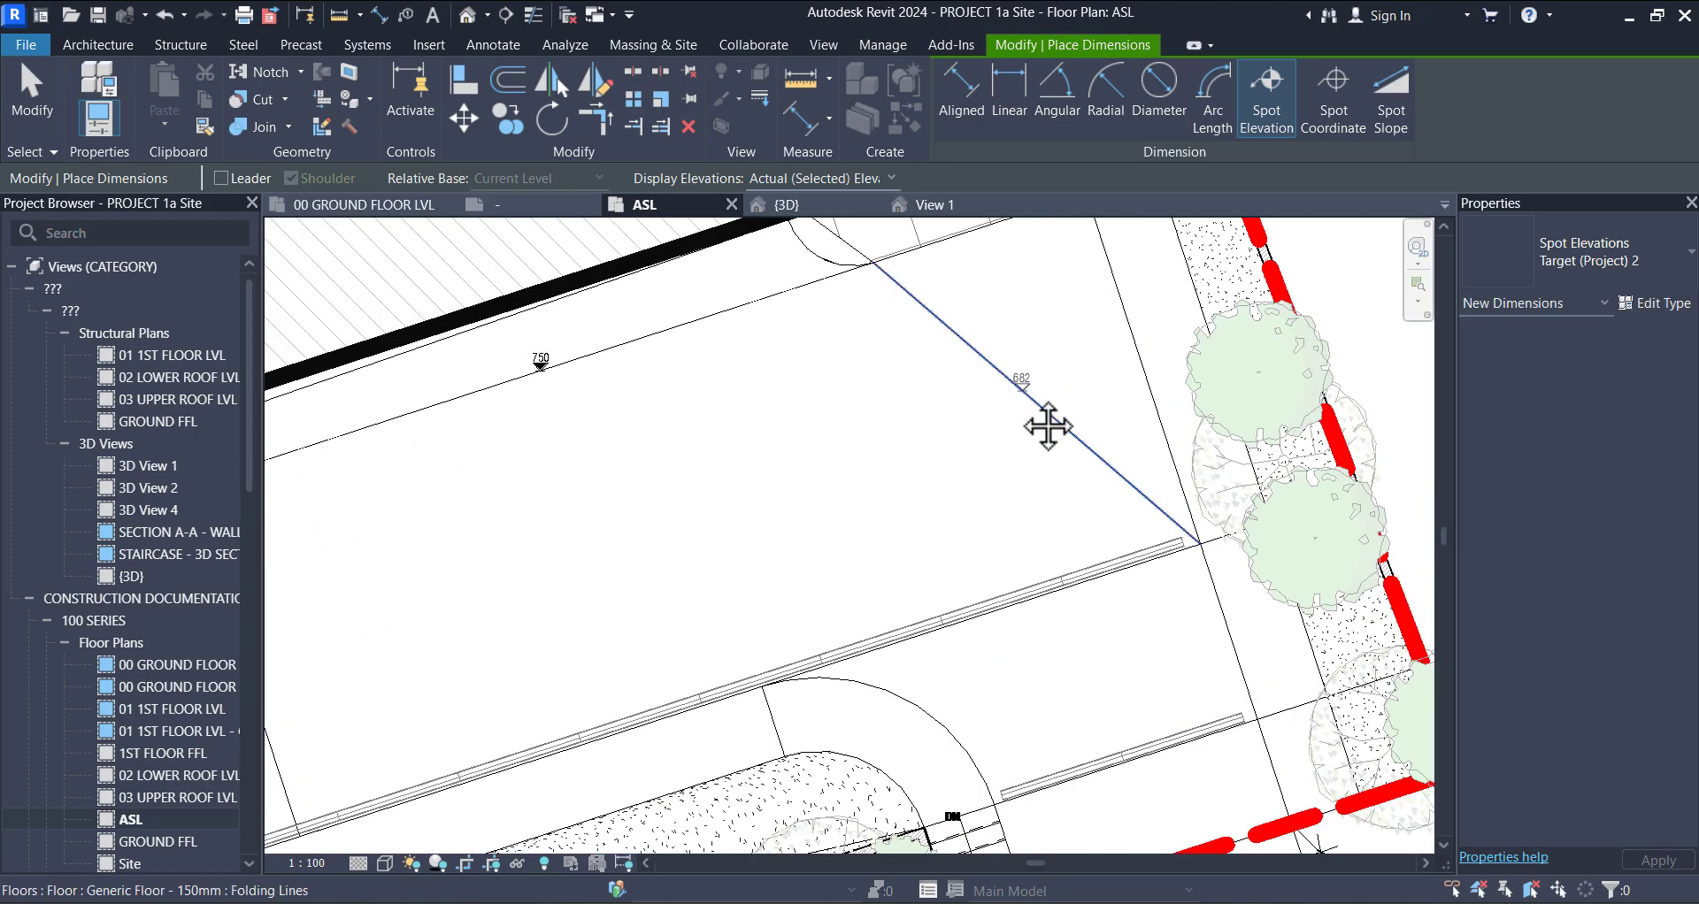
middle_drag(1048, 426, 1027, 475)
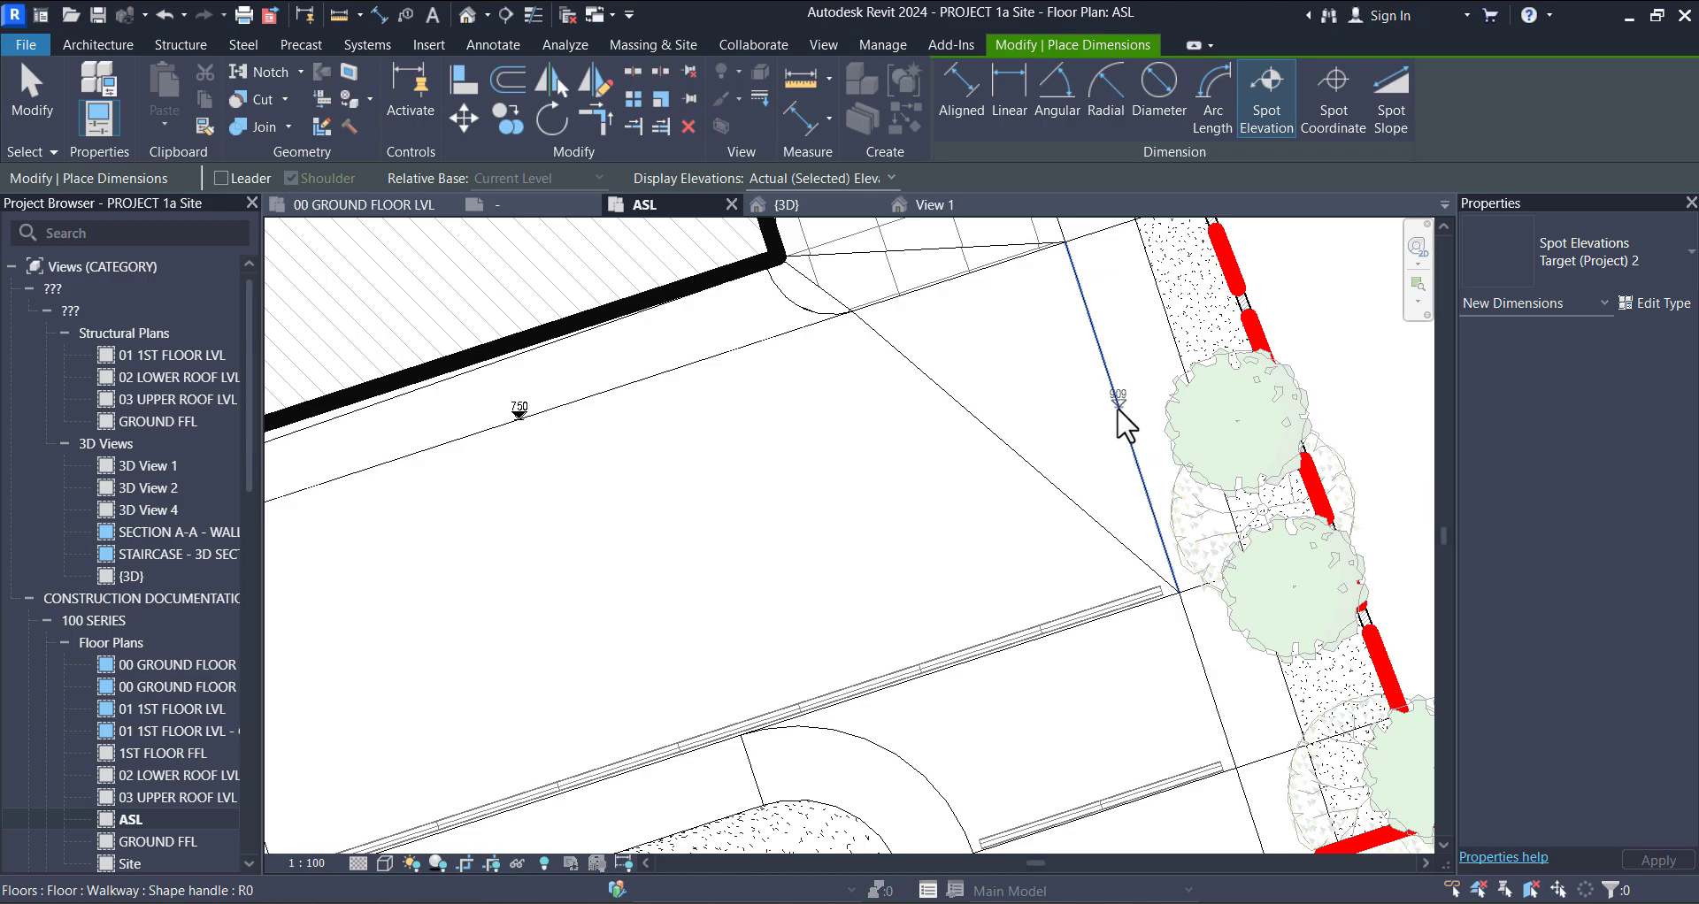
scroll(1120, 405, up, 3)
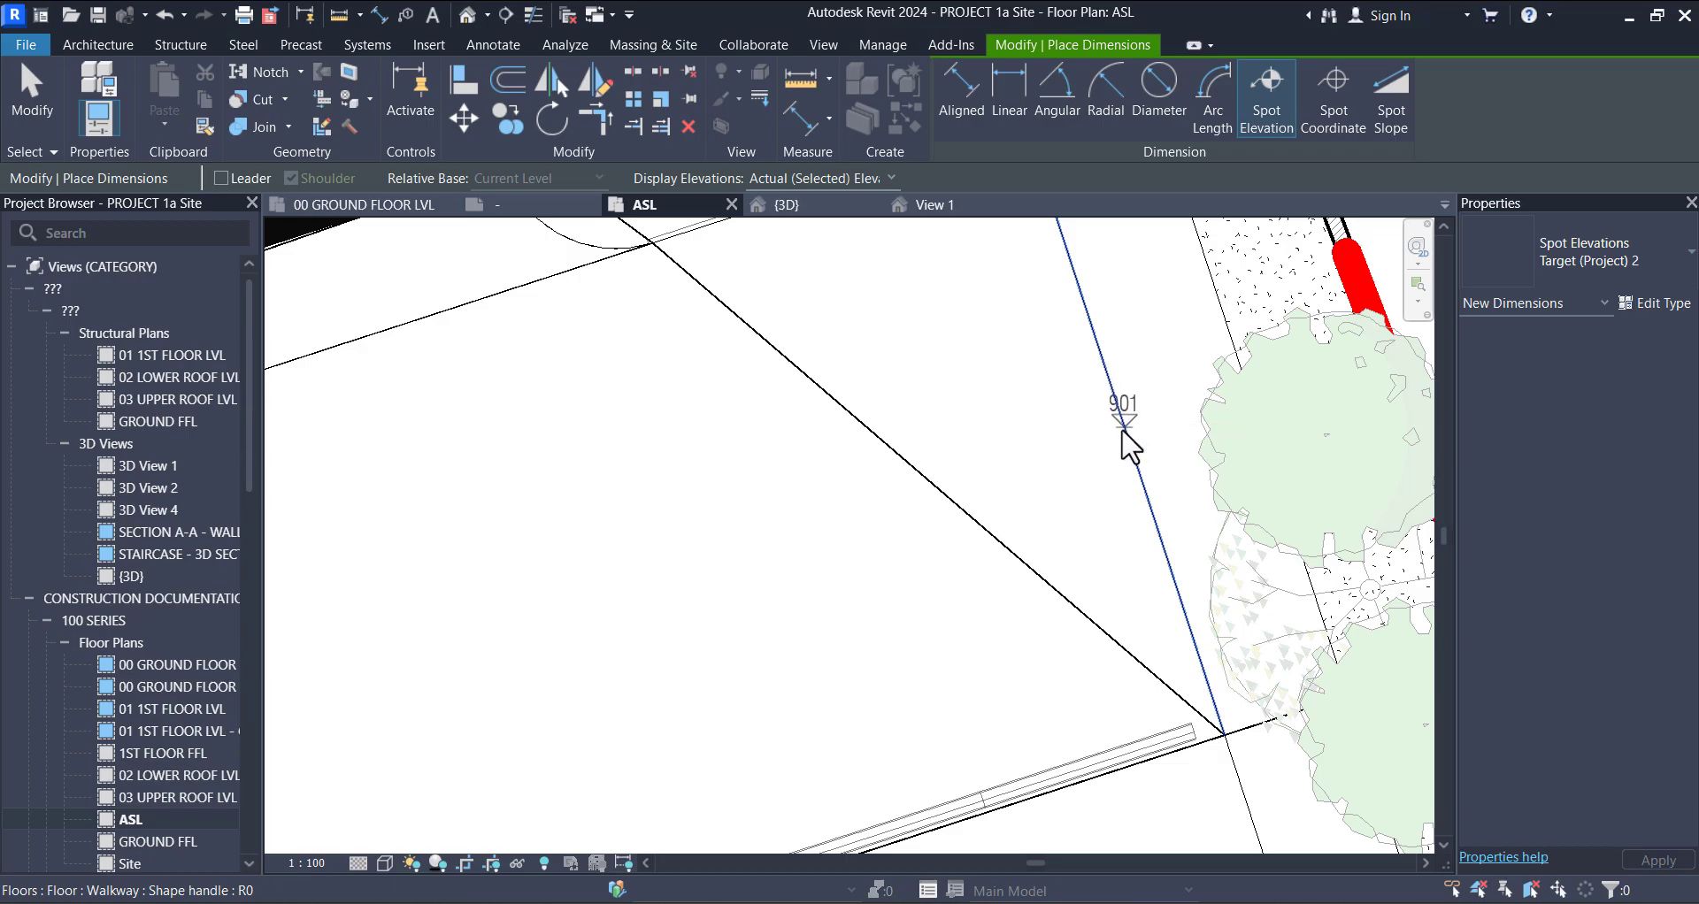
click(1122, 432)
scroll(1120, 434, down, 3)
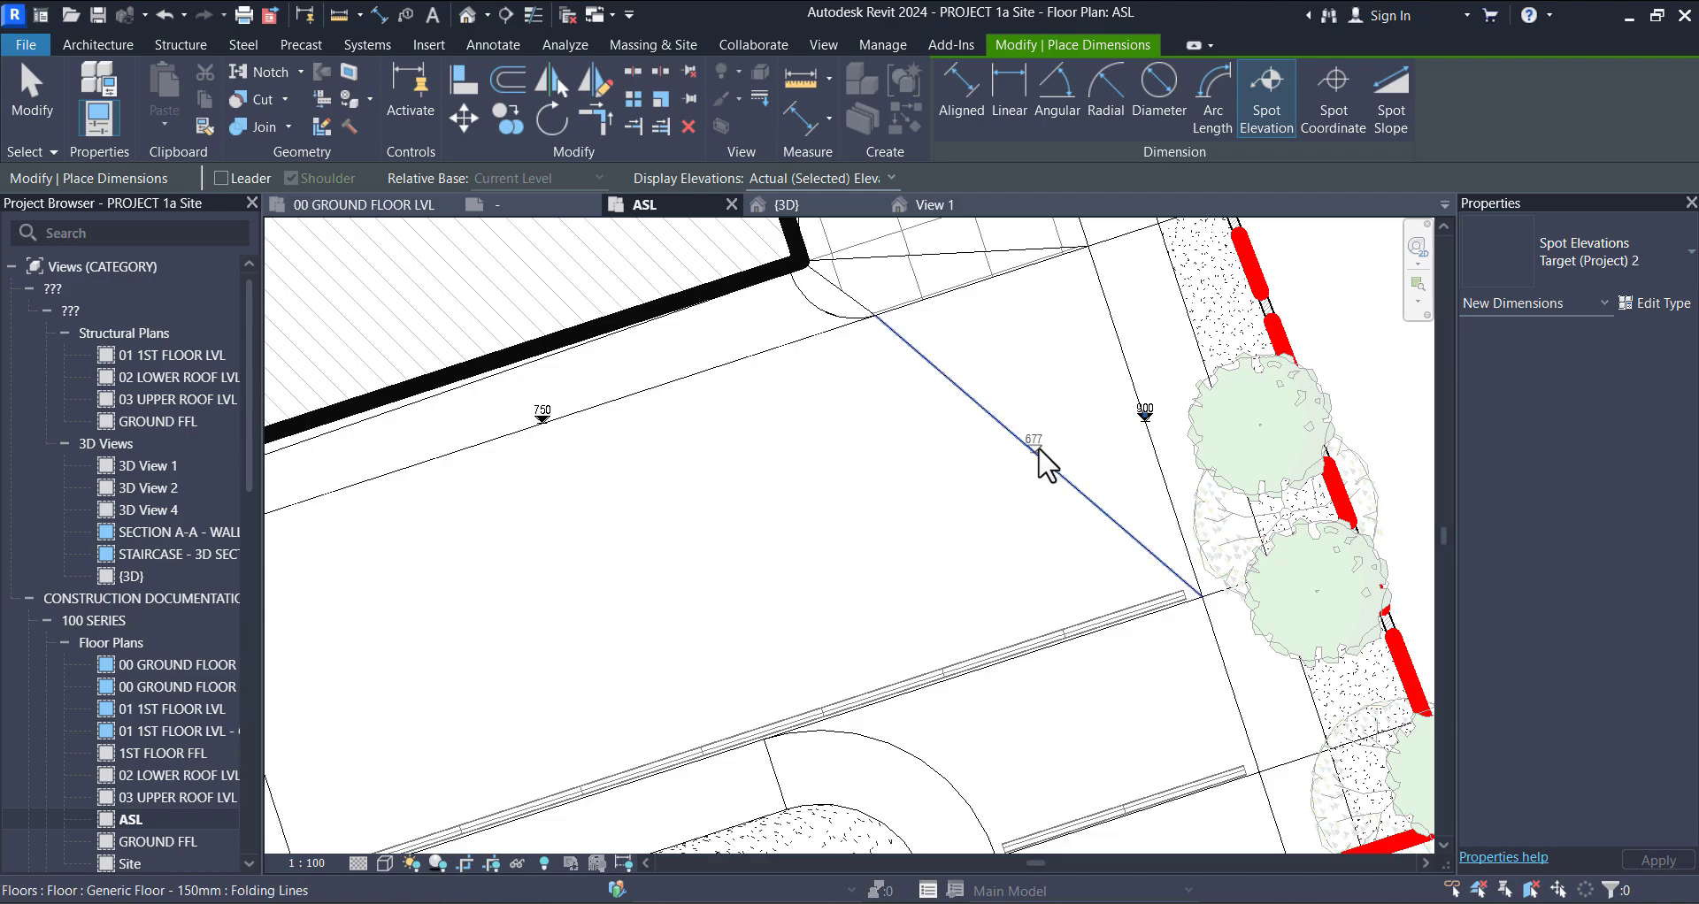
scroll(1043, 453, up, 4)
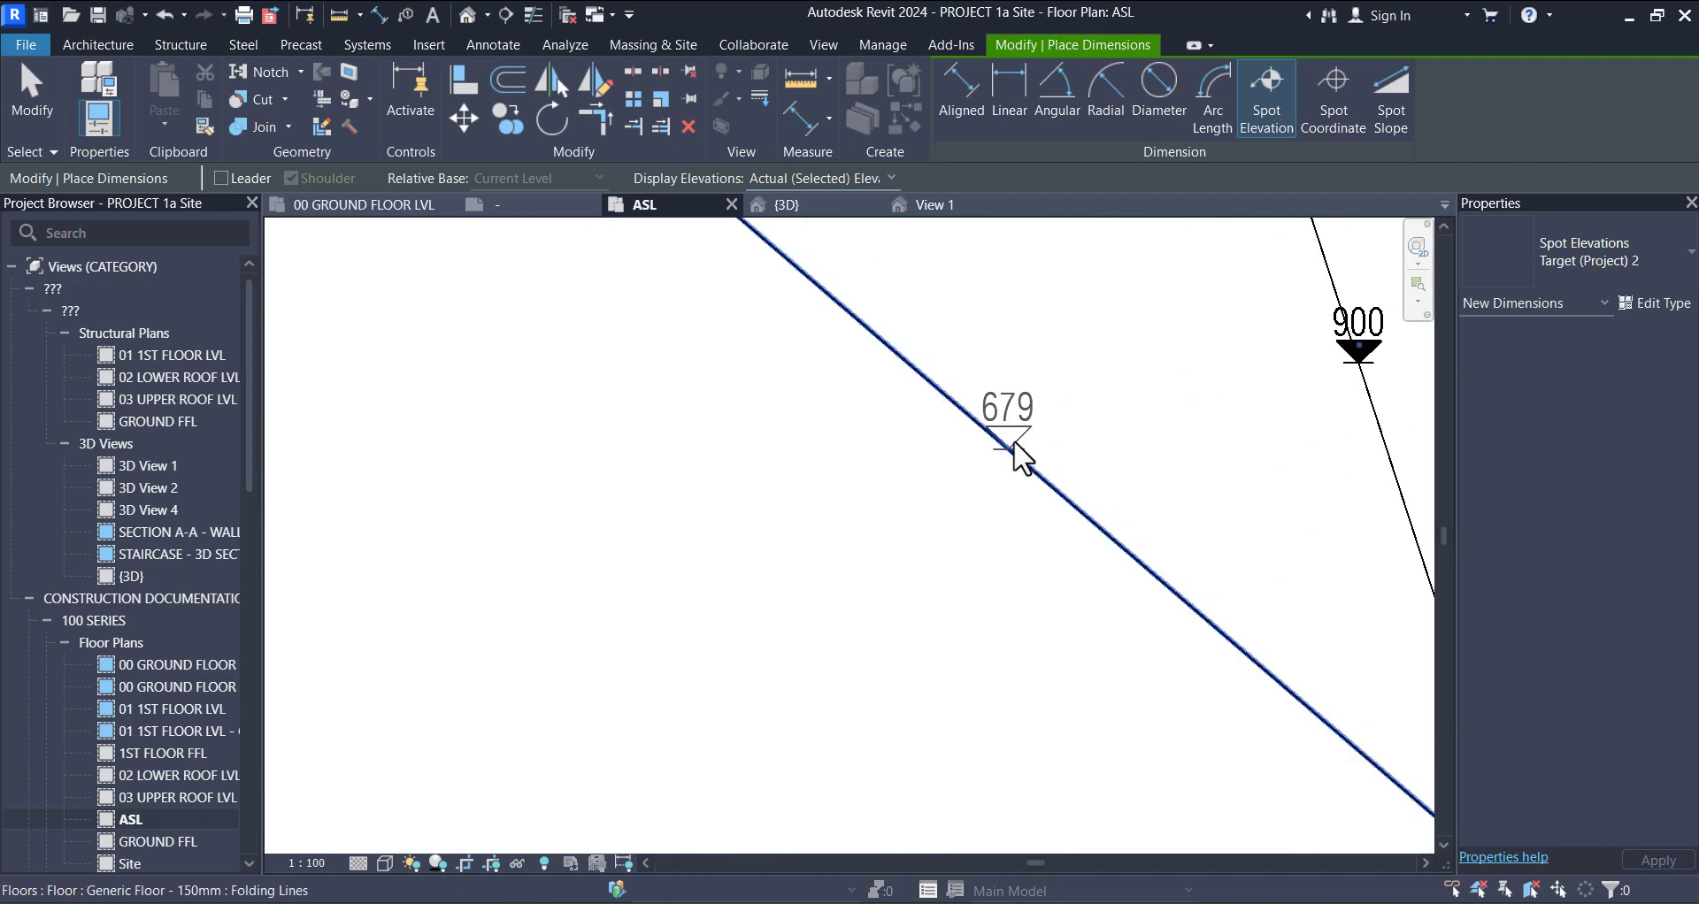
click(1006, 442)
scroll(1106, 438, down, 5)
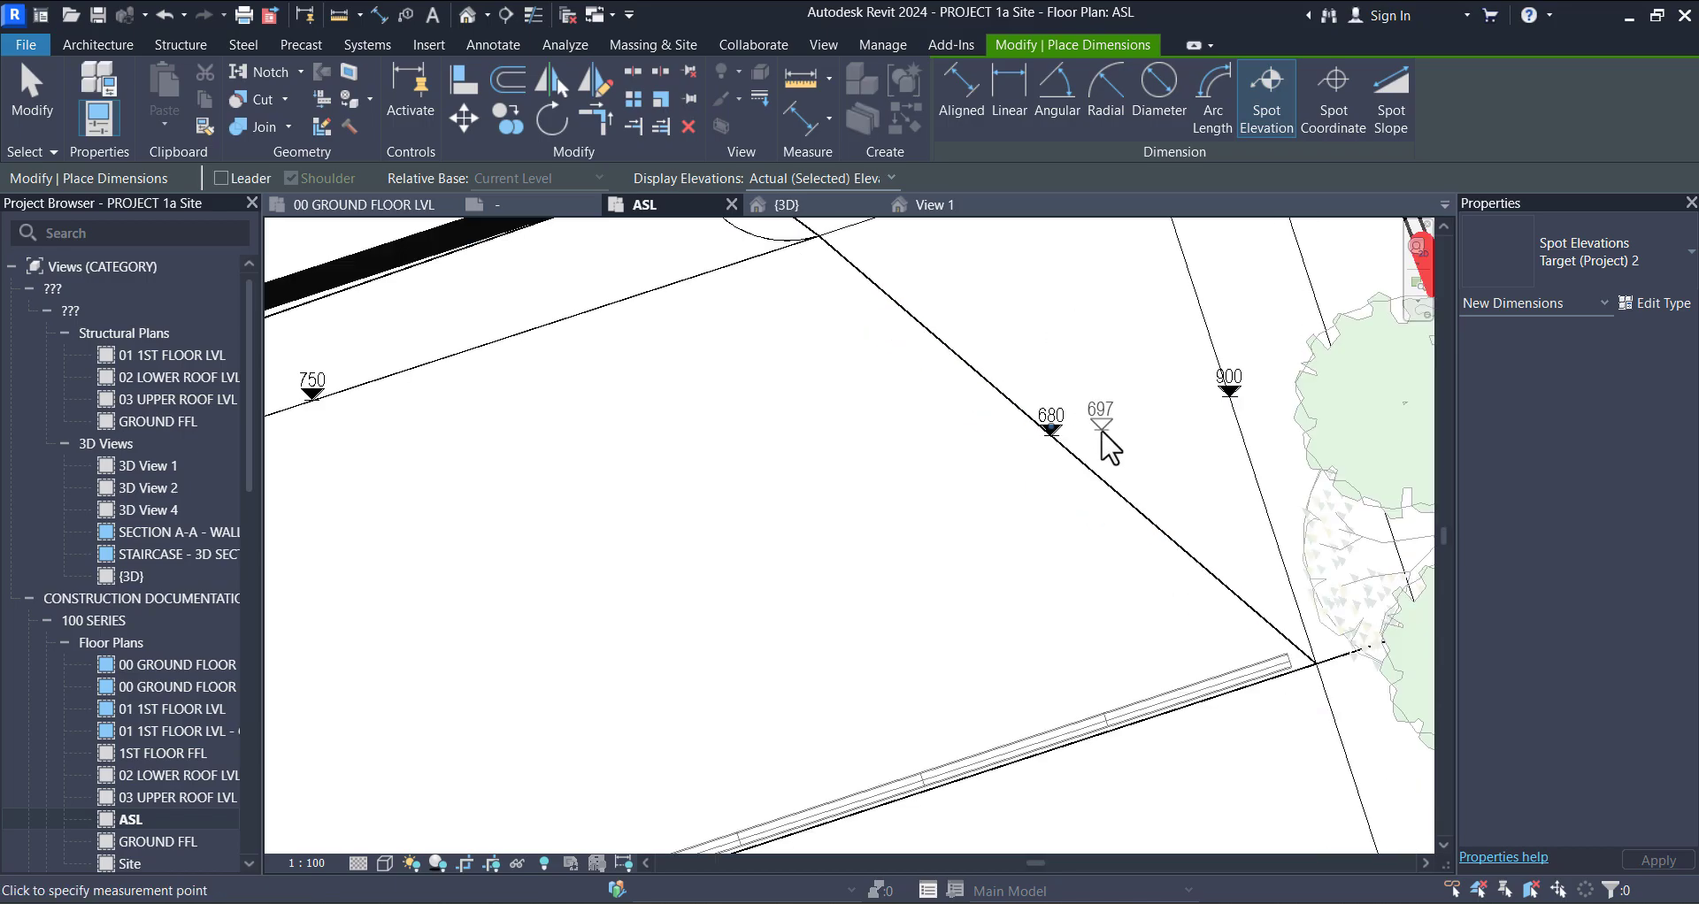
Step: Place spot elevations along the driveway's long channel and the shorter channel near the site entrance
scroll(974, 505, up, 1)
scroll(1012, 470, up, 2)
scroll(1058, 491, down, 1)
middle_drag(951, 534, 380, 535)
scroll(740, 576, up, 2)
scroll(815, 556, up, 2)
click(899, 517)
scroll(827, 357, down, 4)
scroll(969, 571, up, 2)
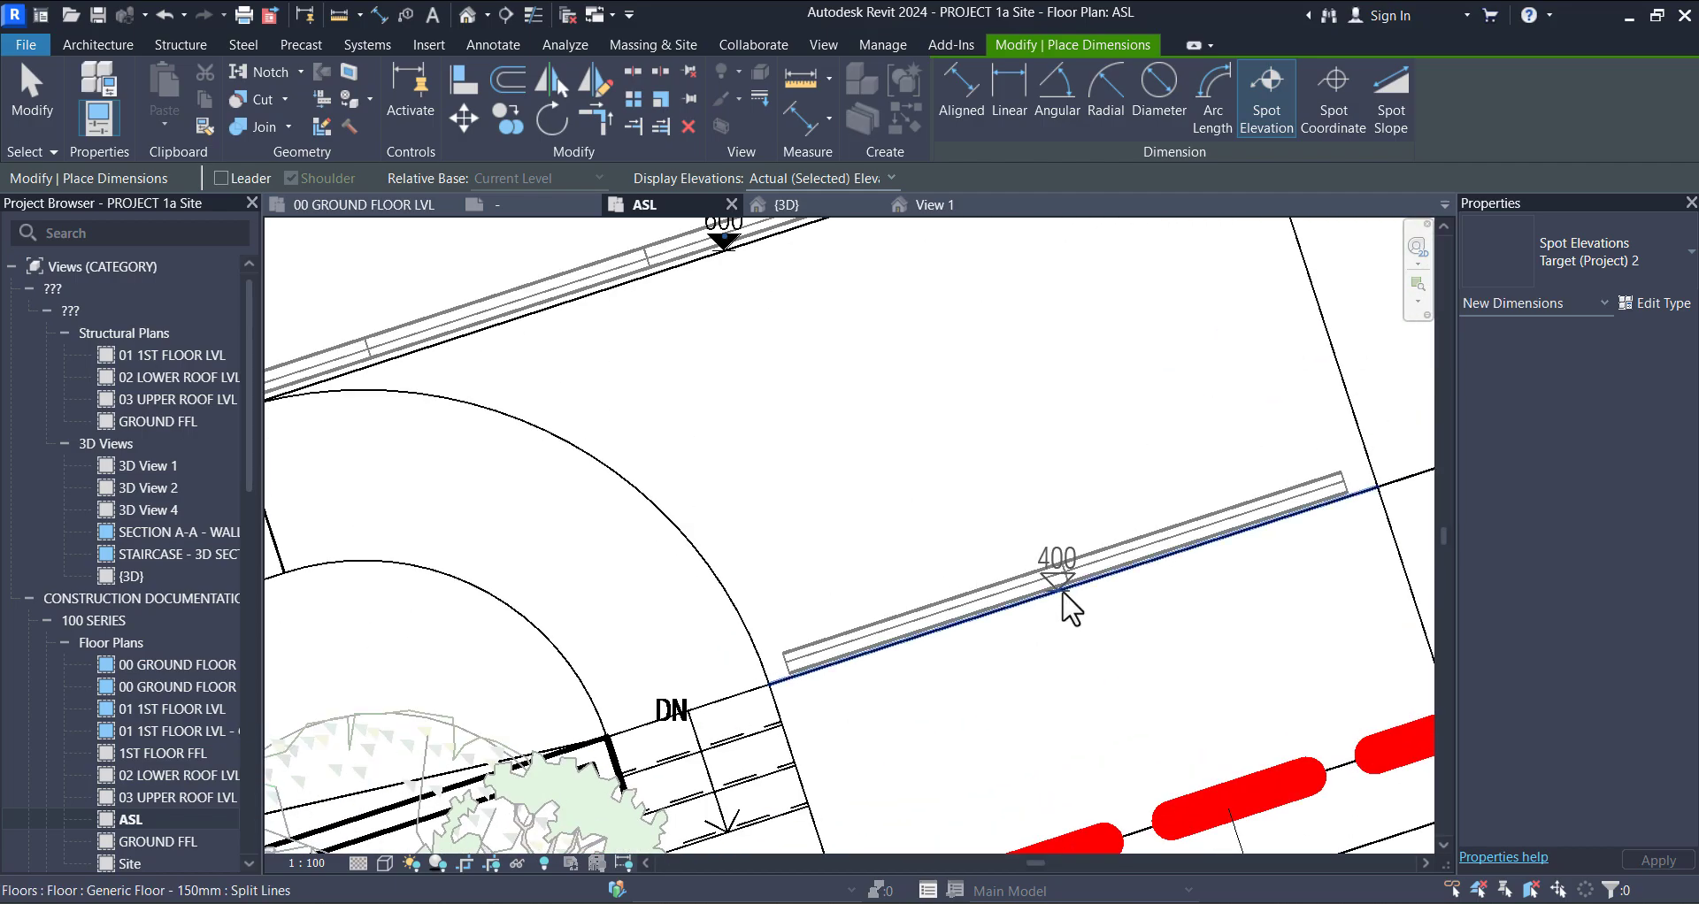
click(1062, 577)
scroll(991, 487, down, 2)
scroll(1073, 686, up, 2)
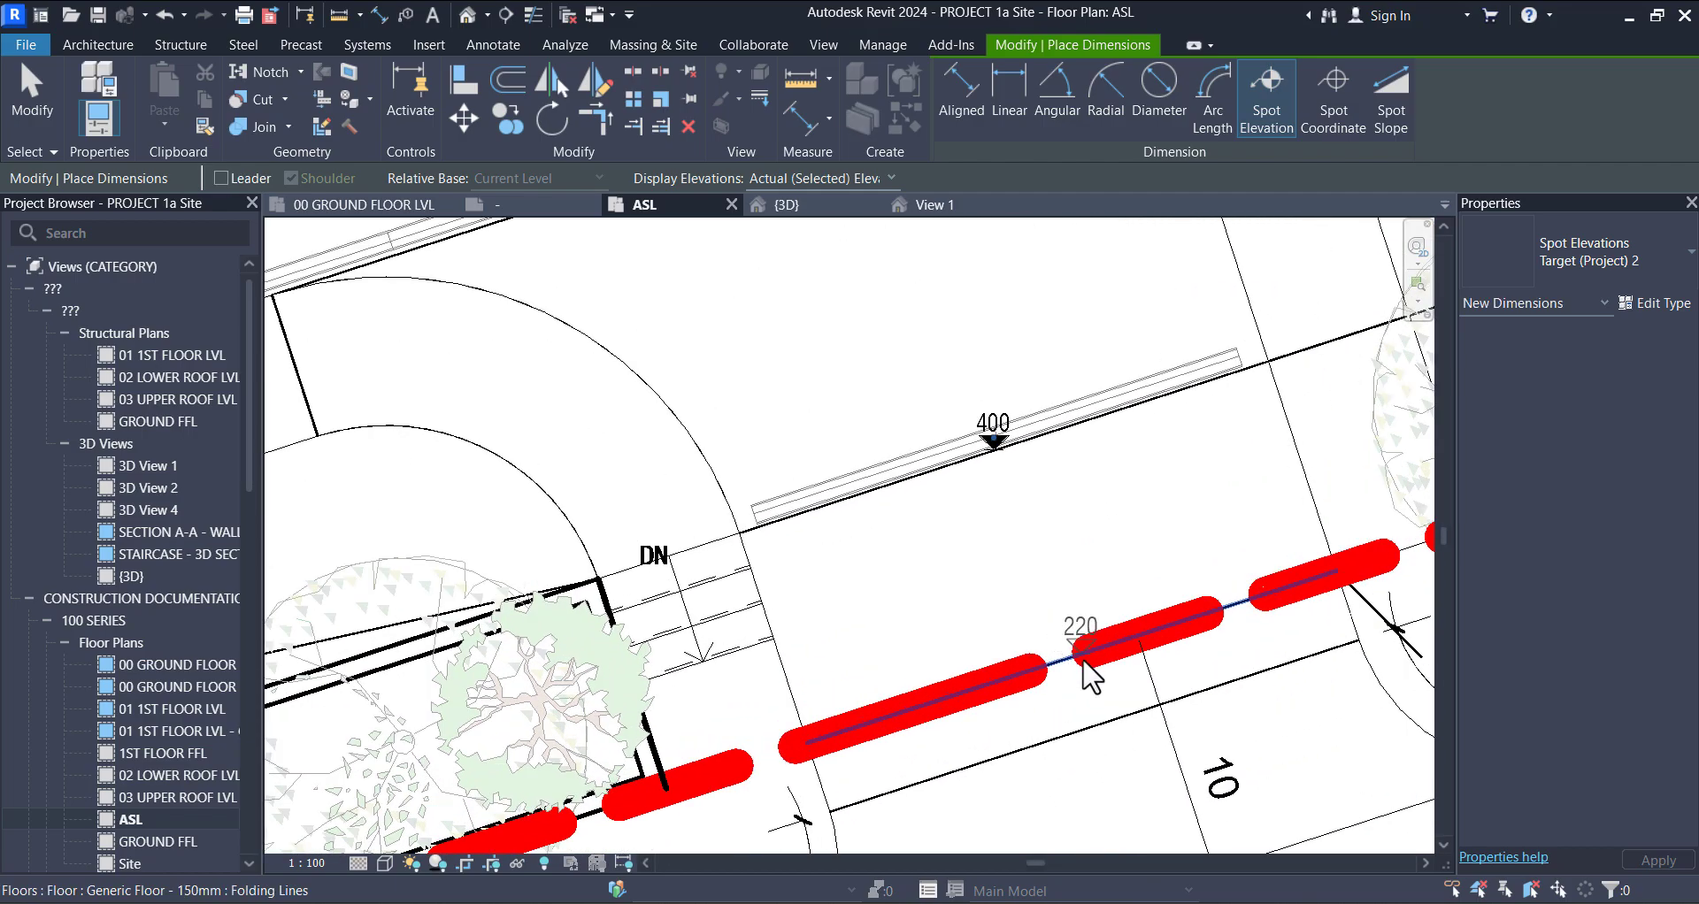
Step: Place spot elevations on the site boundary at the entrance, the ramp edge outside it, the road edge and the road surface
click(1081, 653)
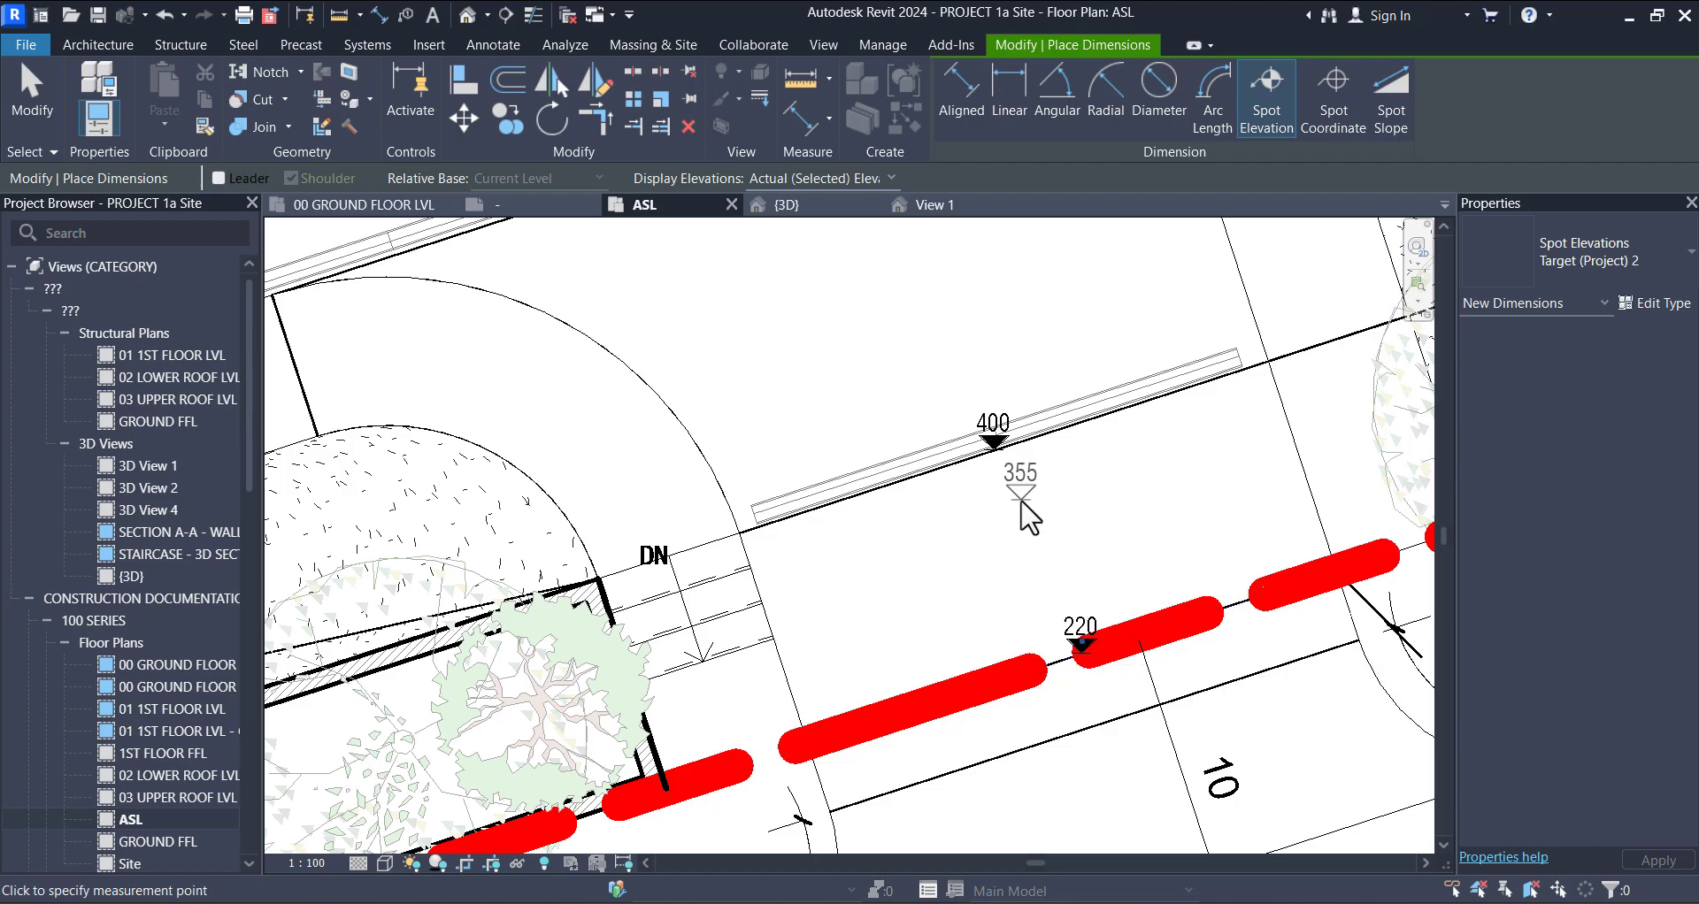
click(1117, 712)
scroll(1119, 531, down, 2)
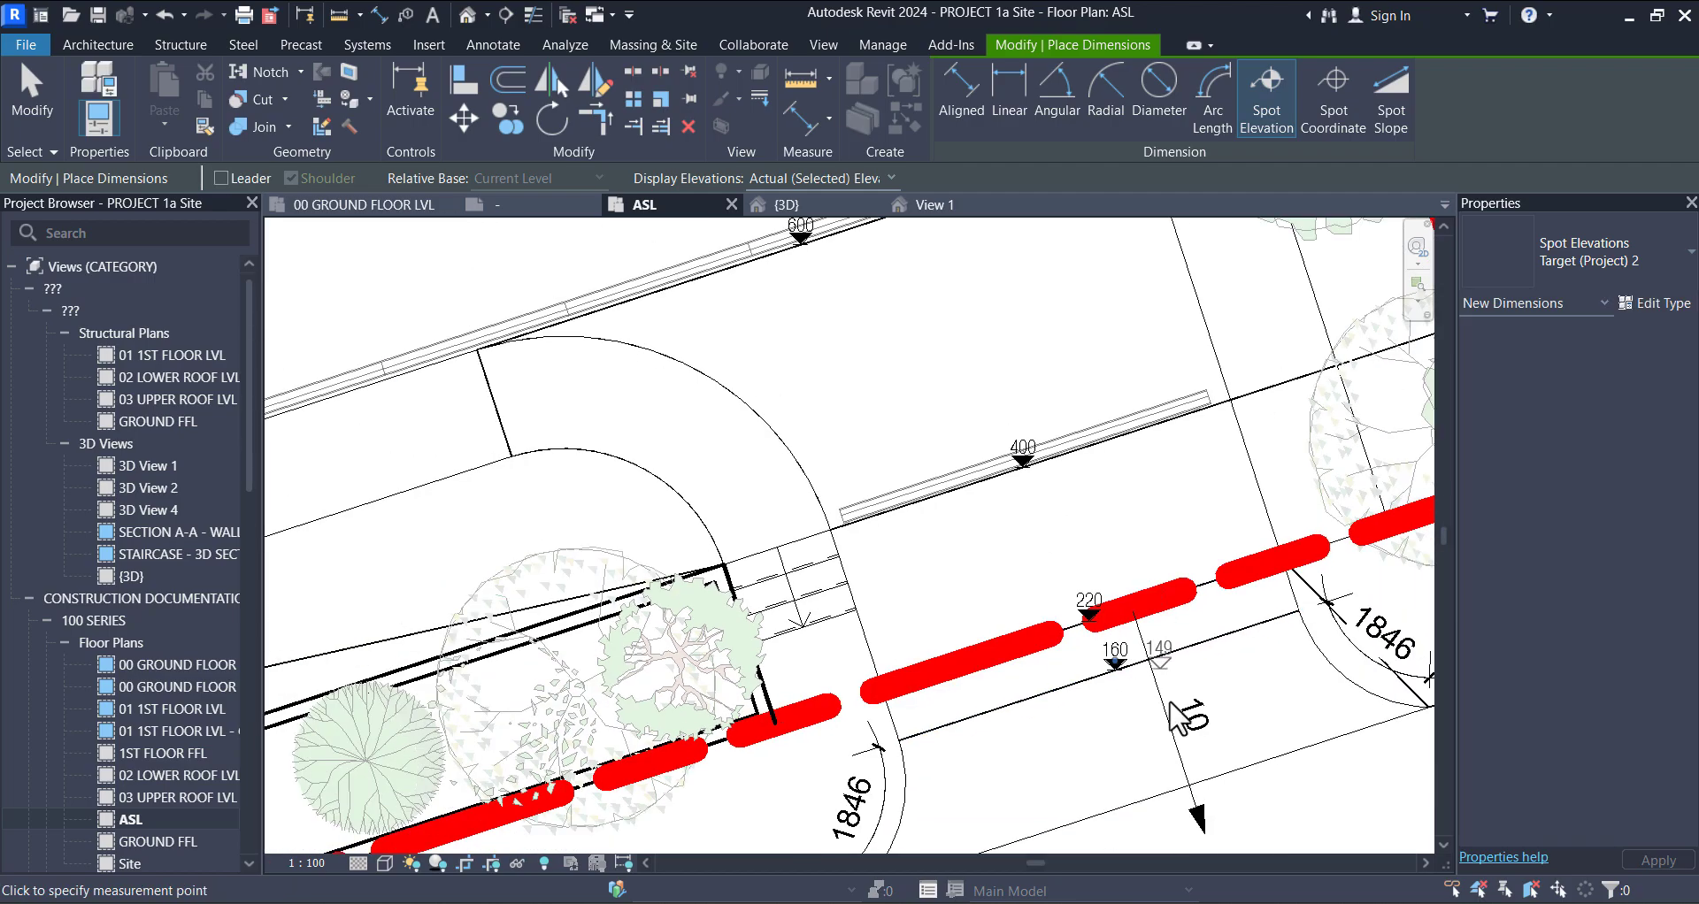
click(1154, 781)
scroll(1110, 540, down, 3)
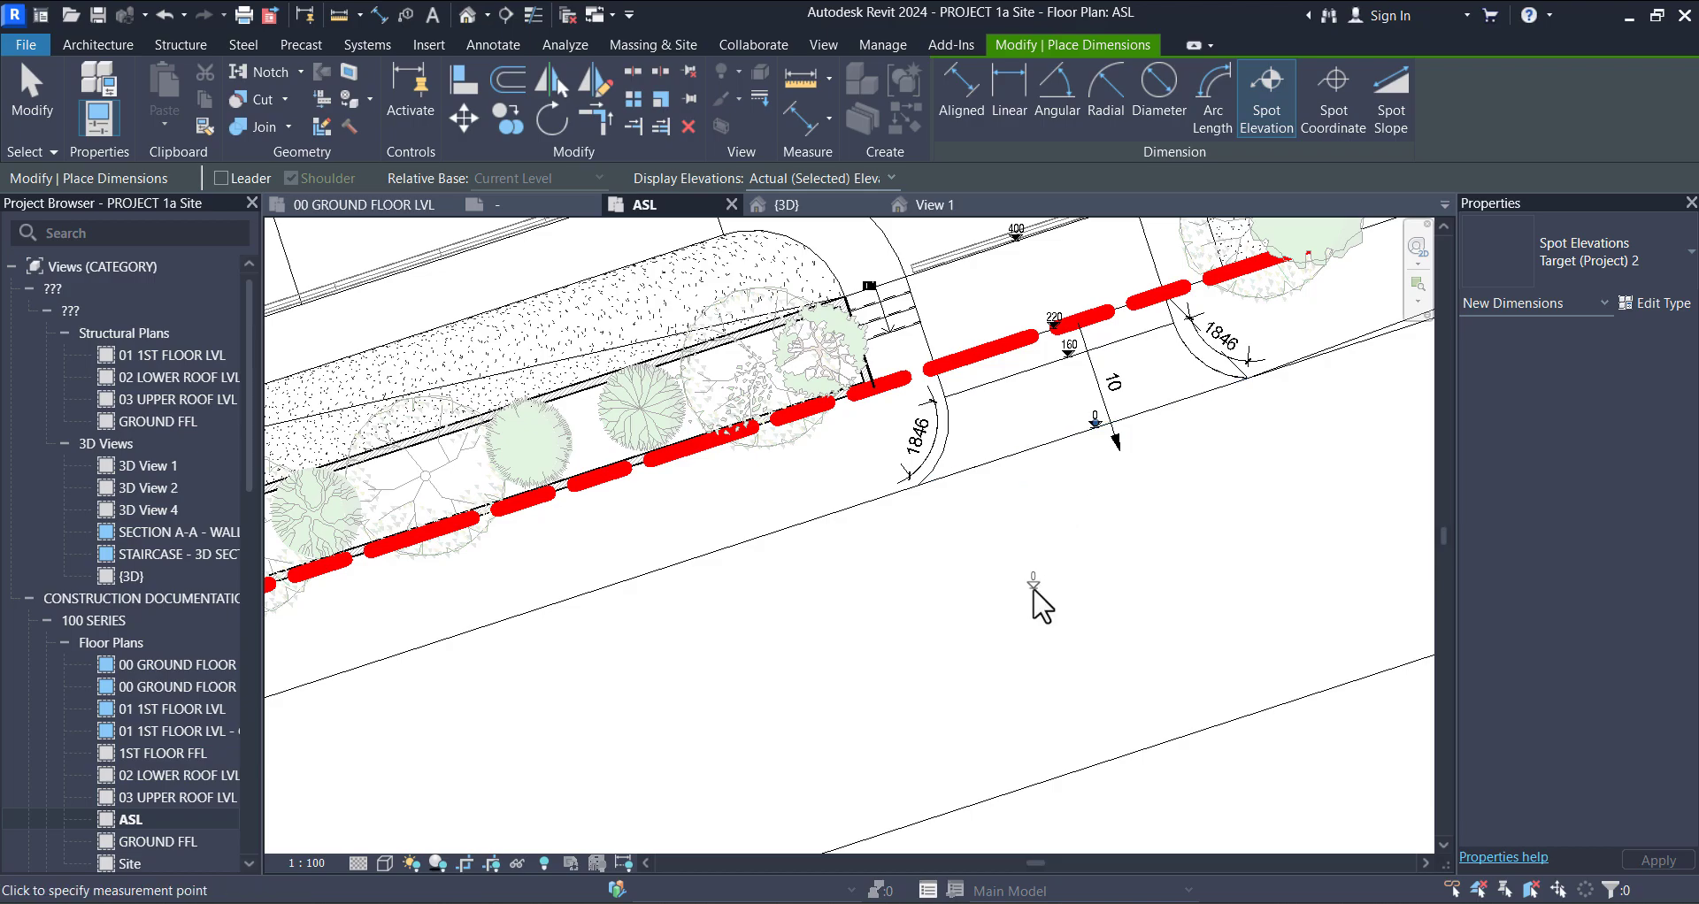
click(1034, 592)
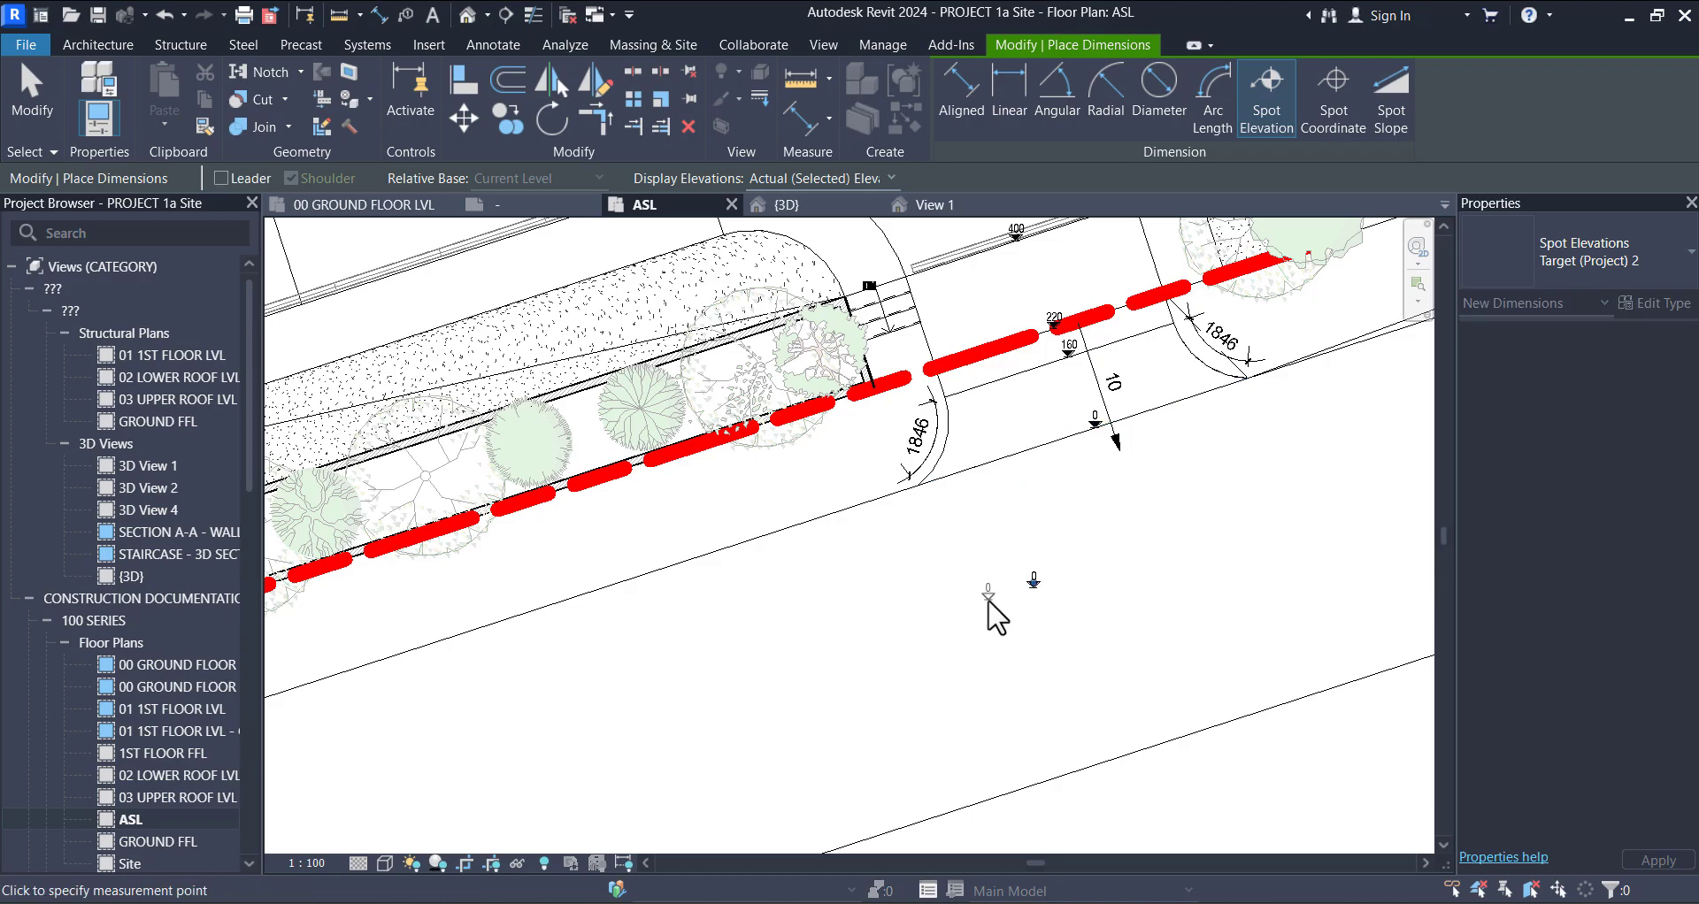
Step: Review the spot elevations placed between the building front, the entrance ramp and the road, and end the Spot Elevation command
scroll(994, 608, down, 2)
middle_drag(1081, 611, 951, 677)
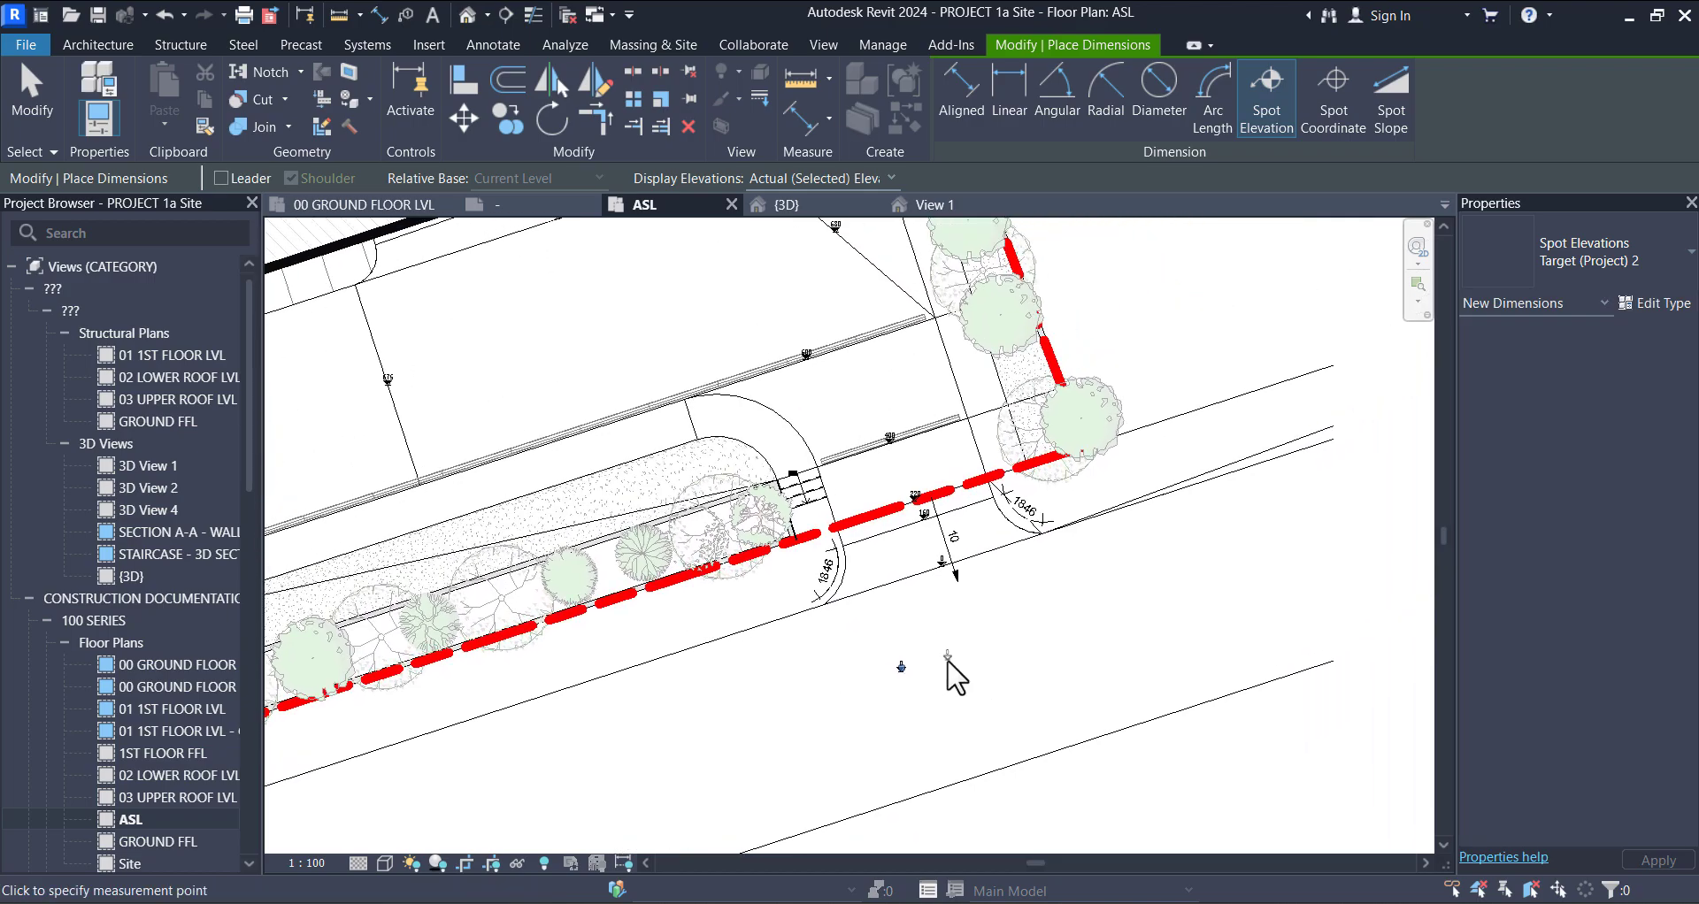
scroll(1029, 612, down, 1)
middle_drag(918, 555, 970, 601)
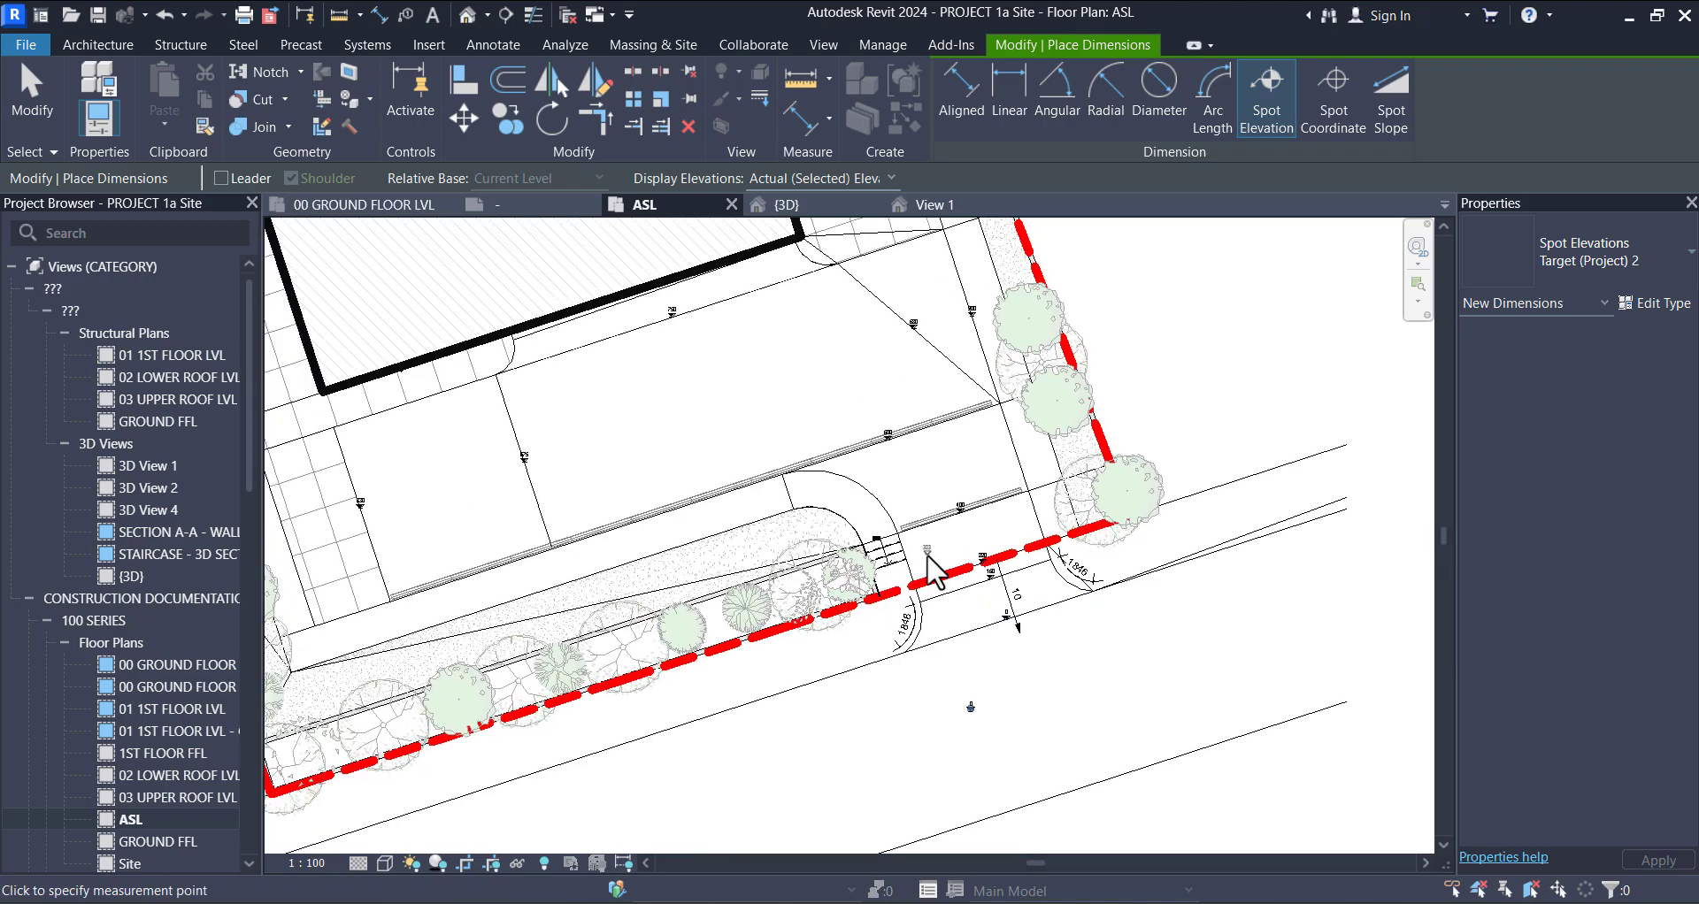
scroll(1031, 611, up, 4)
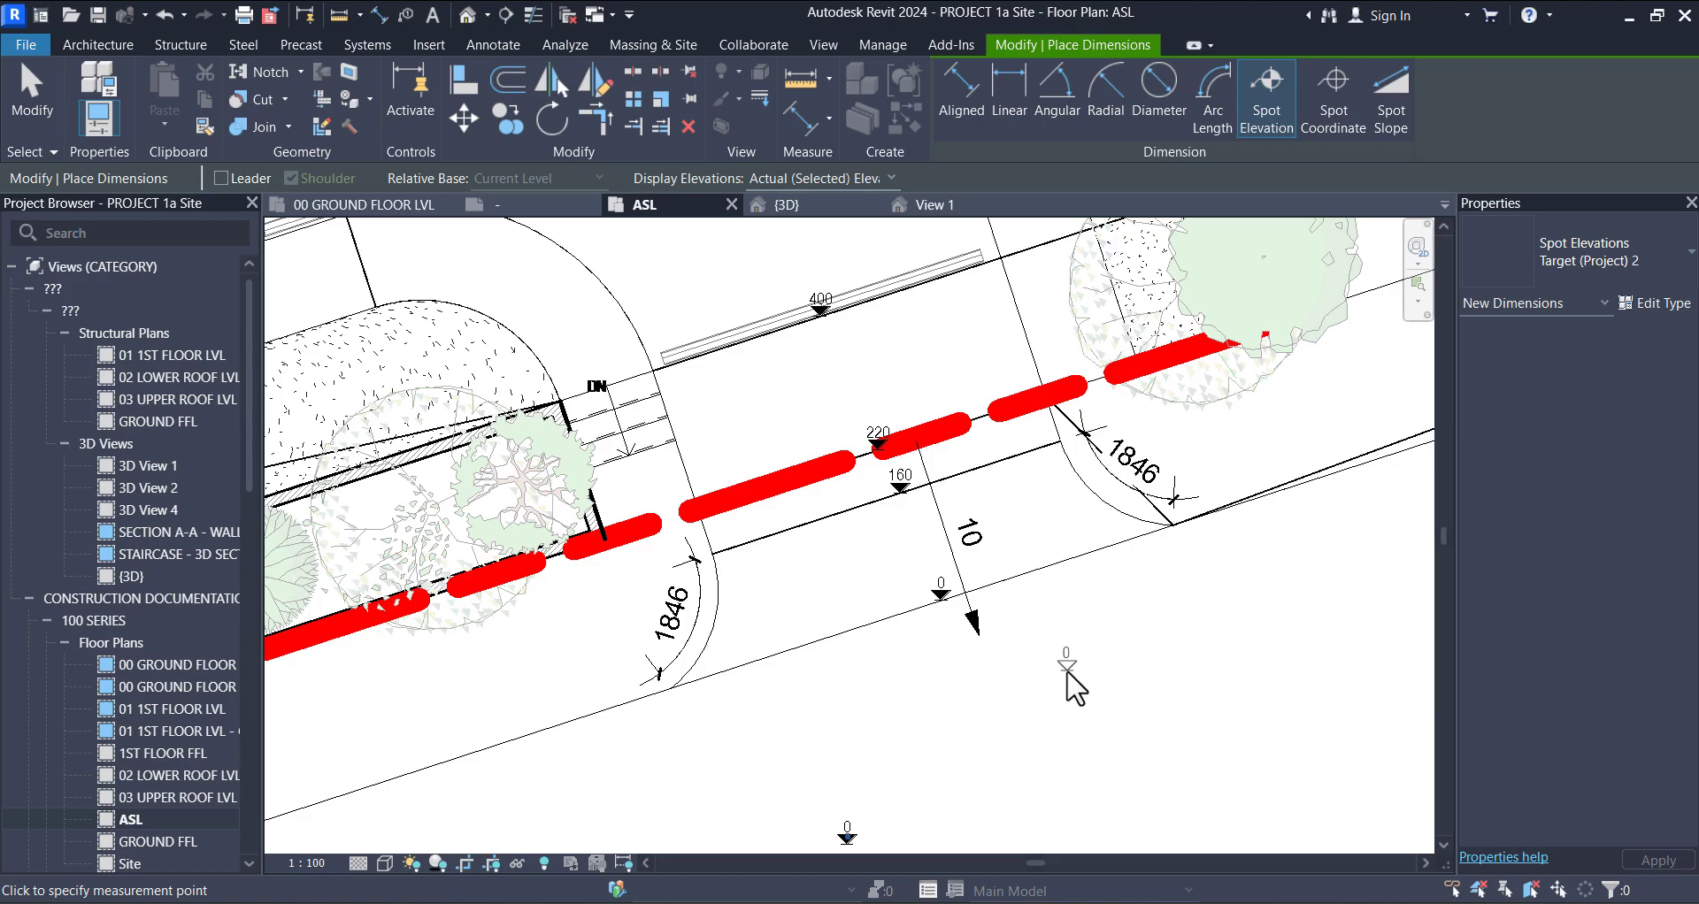
scroll(1068, 681, down, 3)
scroll(1017, 659, up, 4)
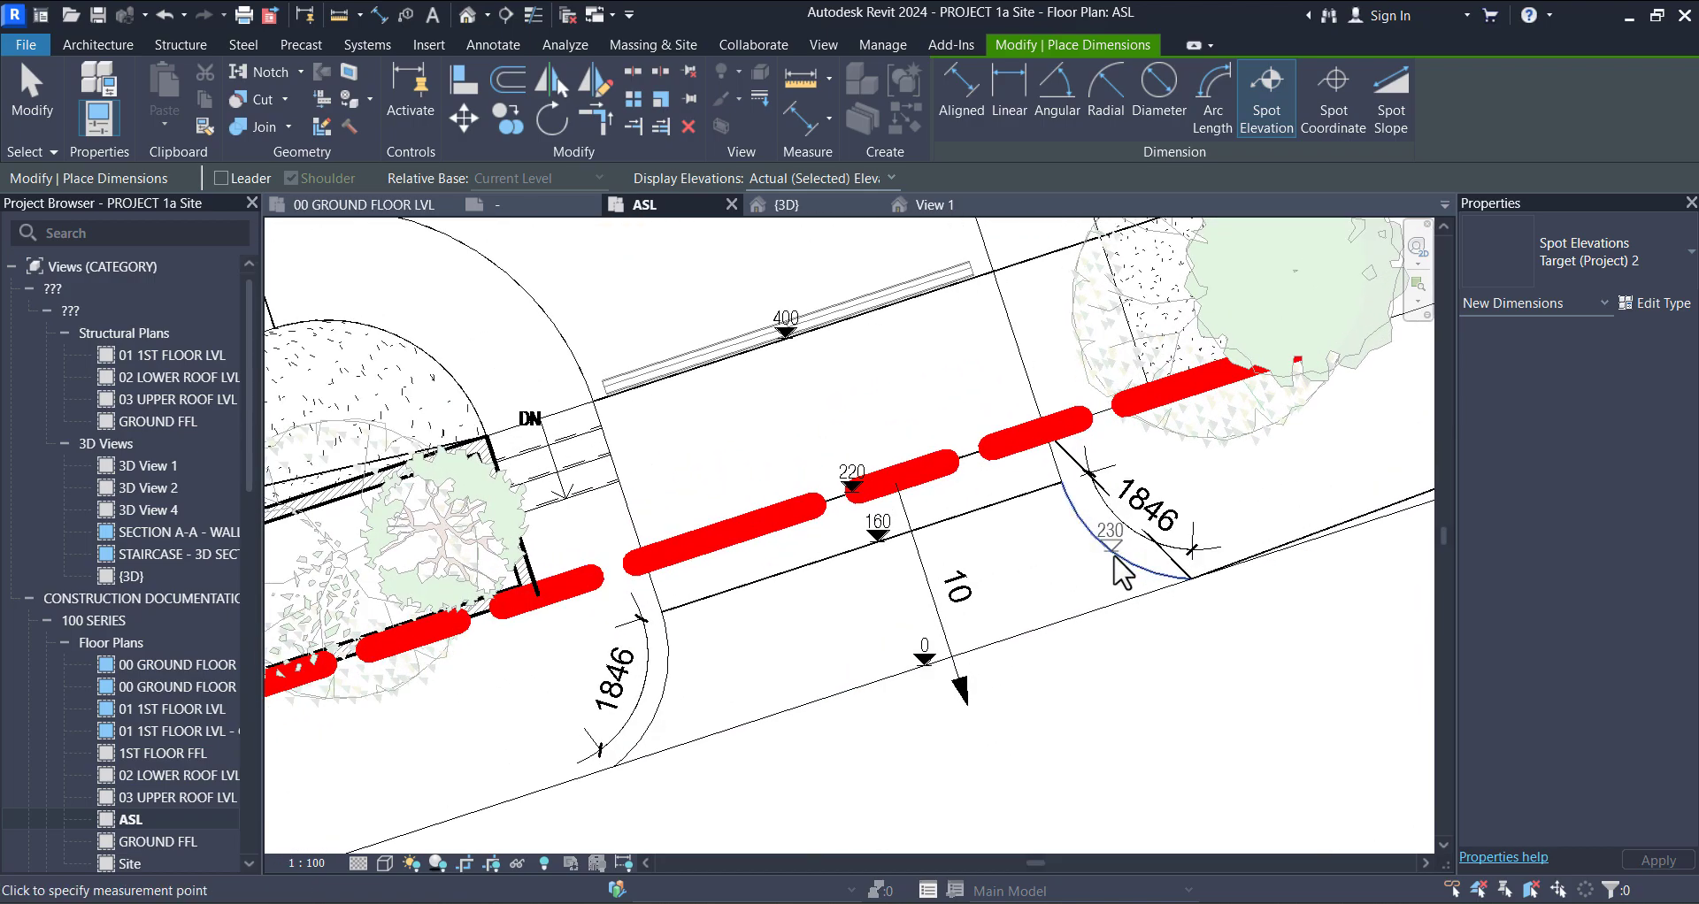
scroll(1115, 611, down, 5)
scroll(960, 483, up, 5)
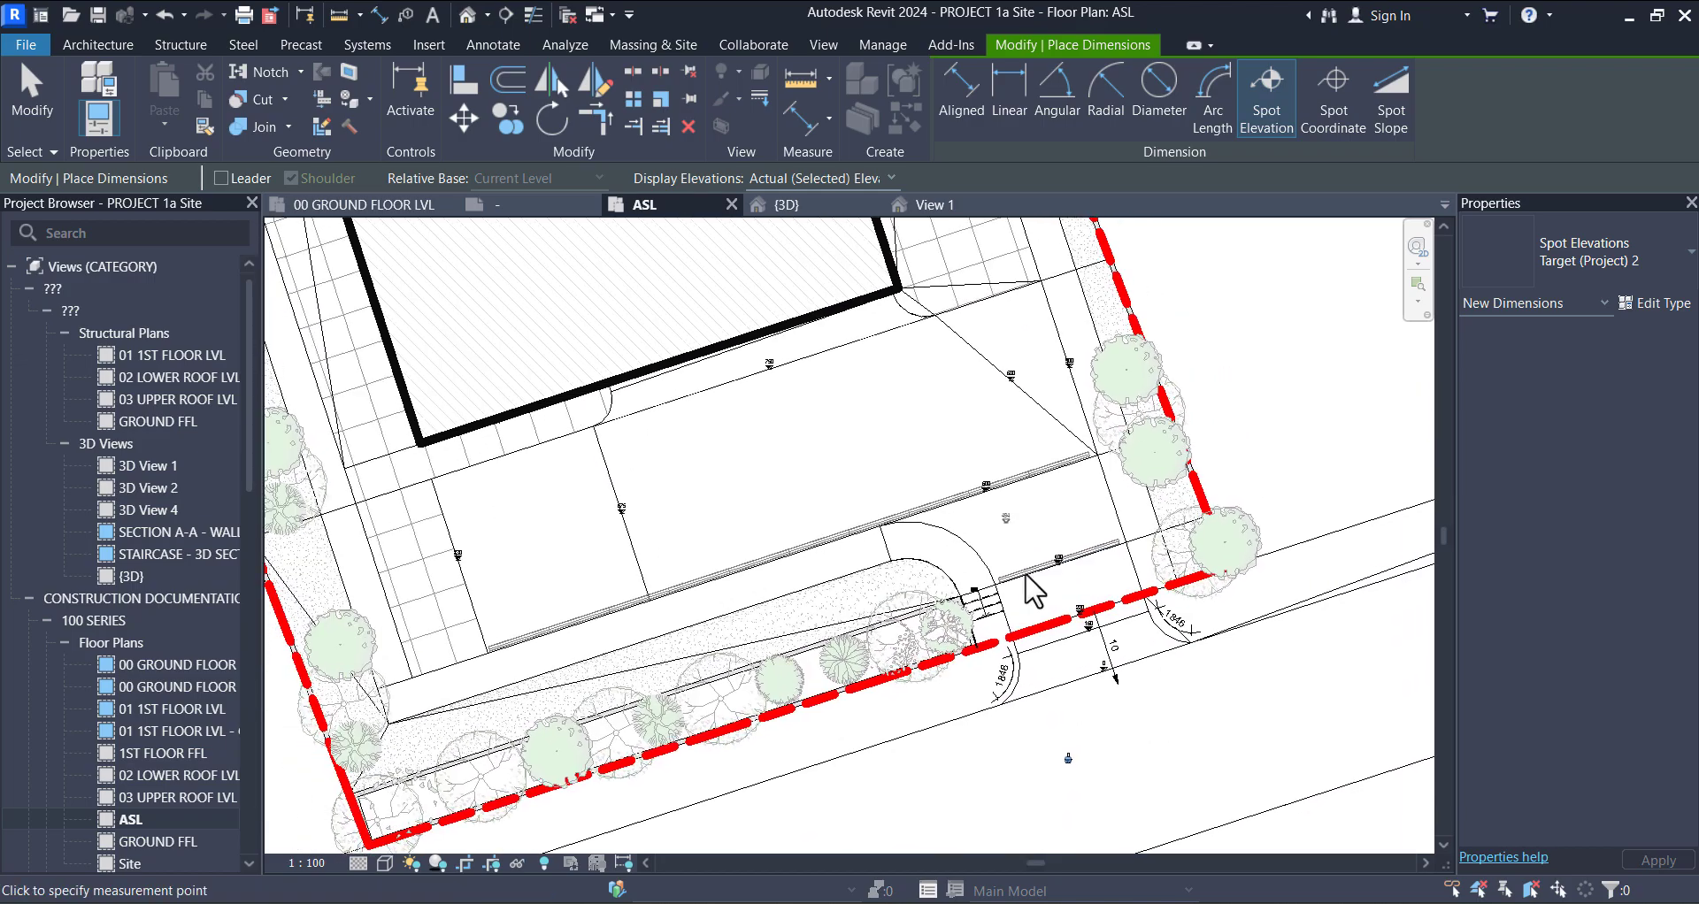
scroll(1027, 558, down, 2)
key(Escape)
Step: Select the slope arrow on the entrance ramp and inspect the spot elevation at the building's front edge
scroll(1066, 595, up, 3)
click(1090, 600)
scroll(1091, 600, down, 4)
middle_drag(1092, 614, 1133, 712)
scroll(1124, 699, down, 3)
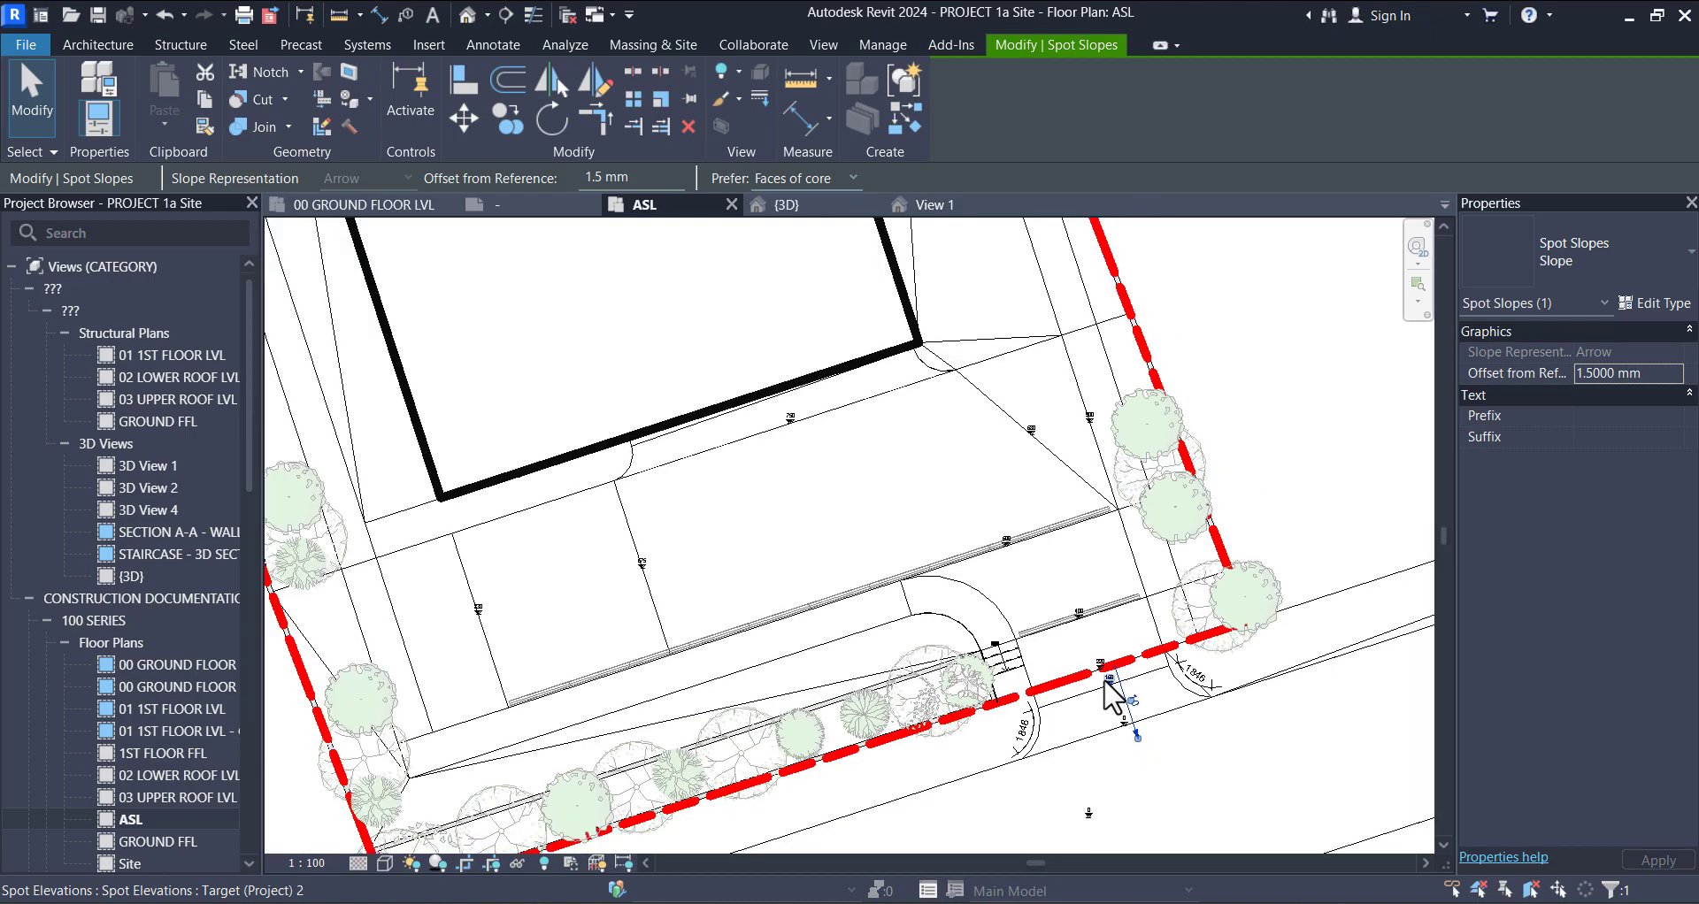
scroll(820, 463, up, 8)
scroll(804, 368, up, 3)
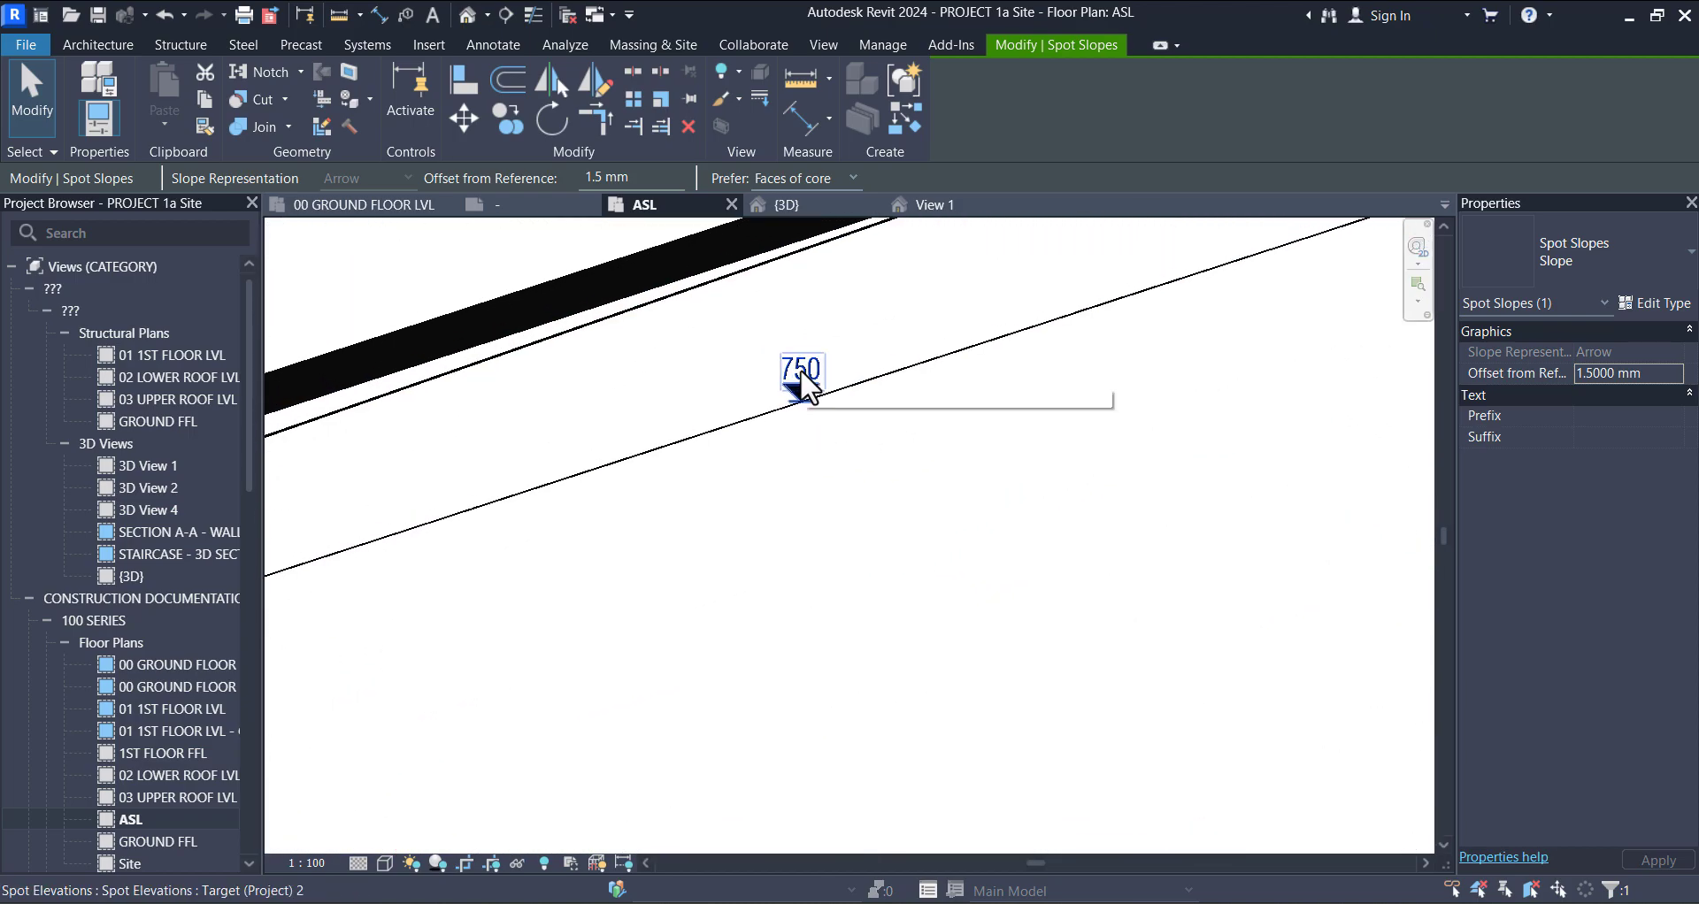
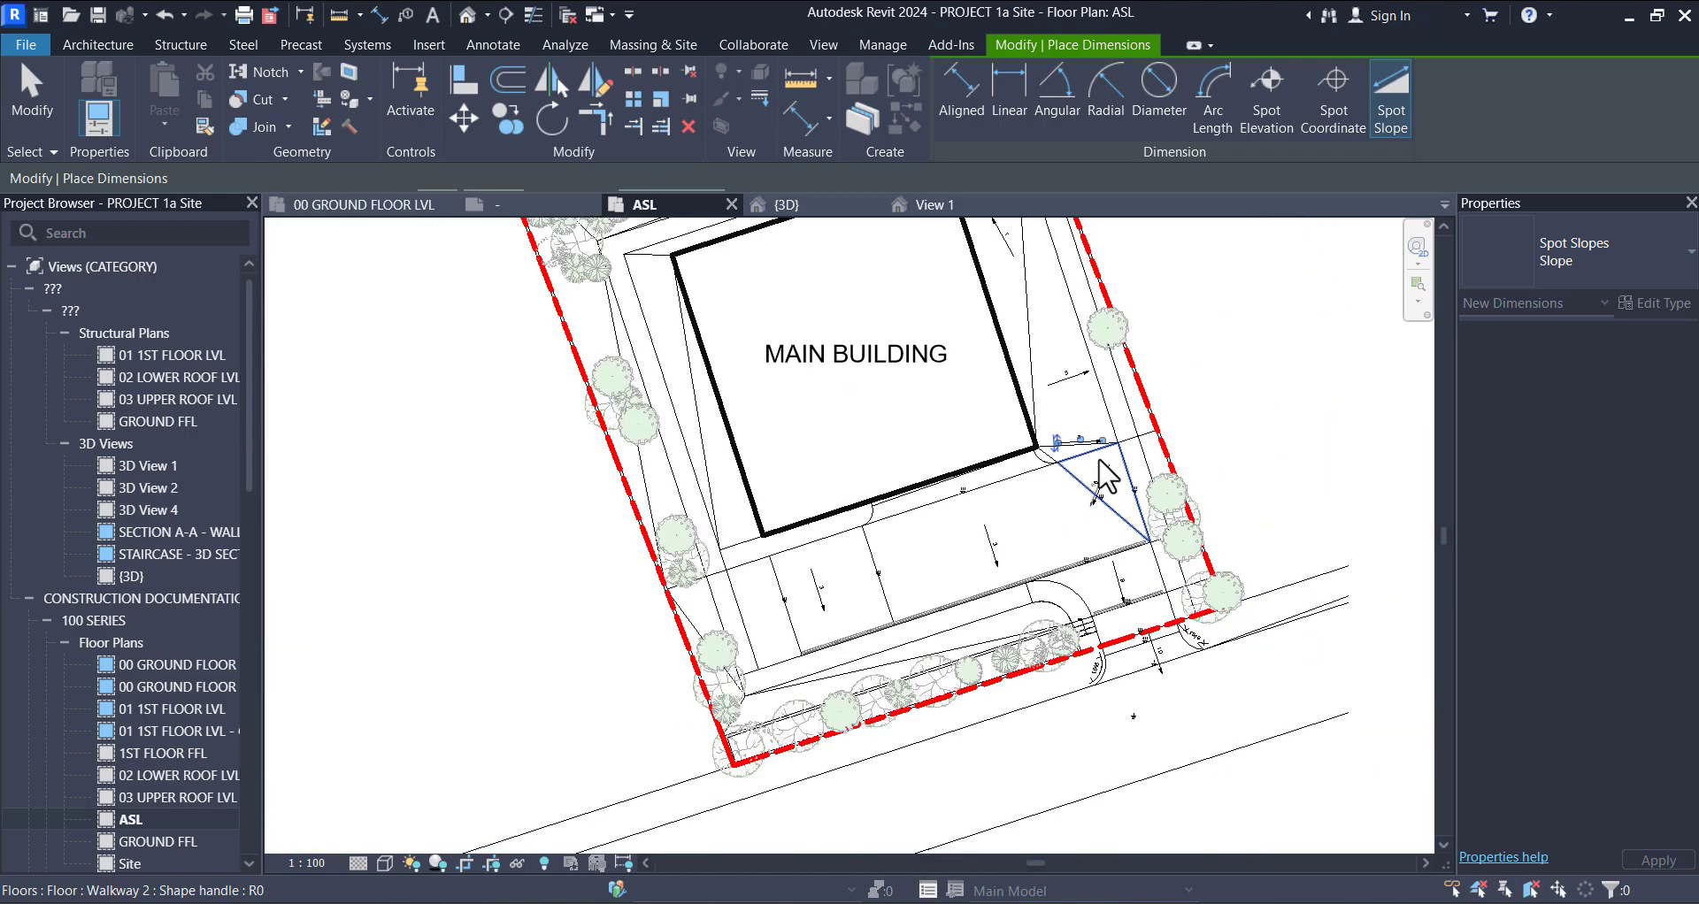
Step: Place spot slopes on the tiled walkway along the left side of the main building
scroll(882, 467, up, 2)
middle_drag(933, 395, 995, 860)
middle_drag(836, 407, 862, 566)
scroll(806, 487, down, 5)
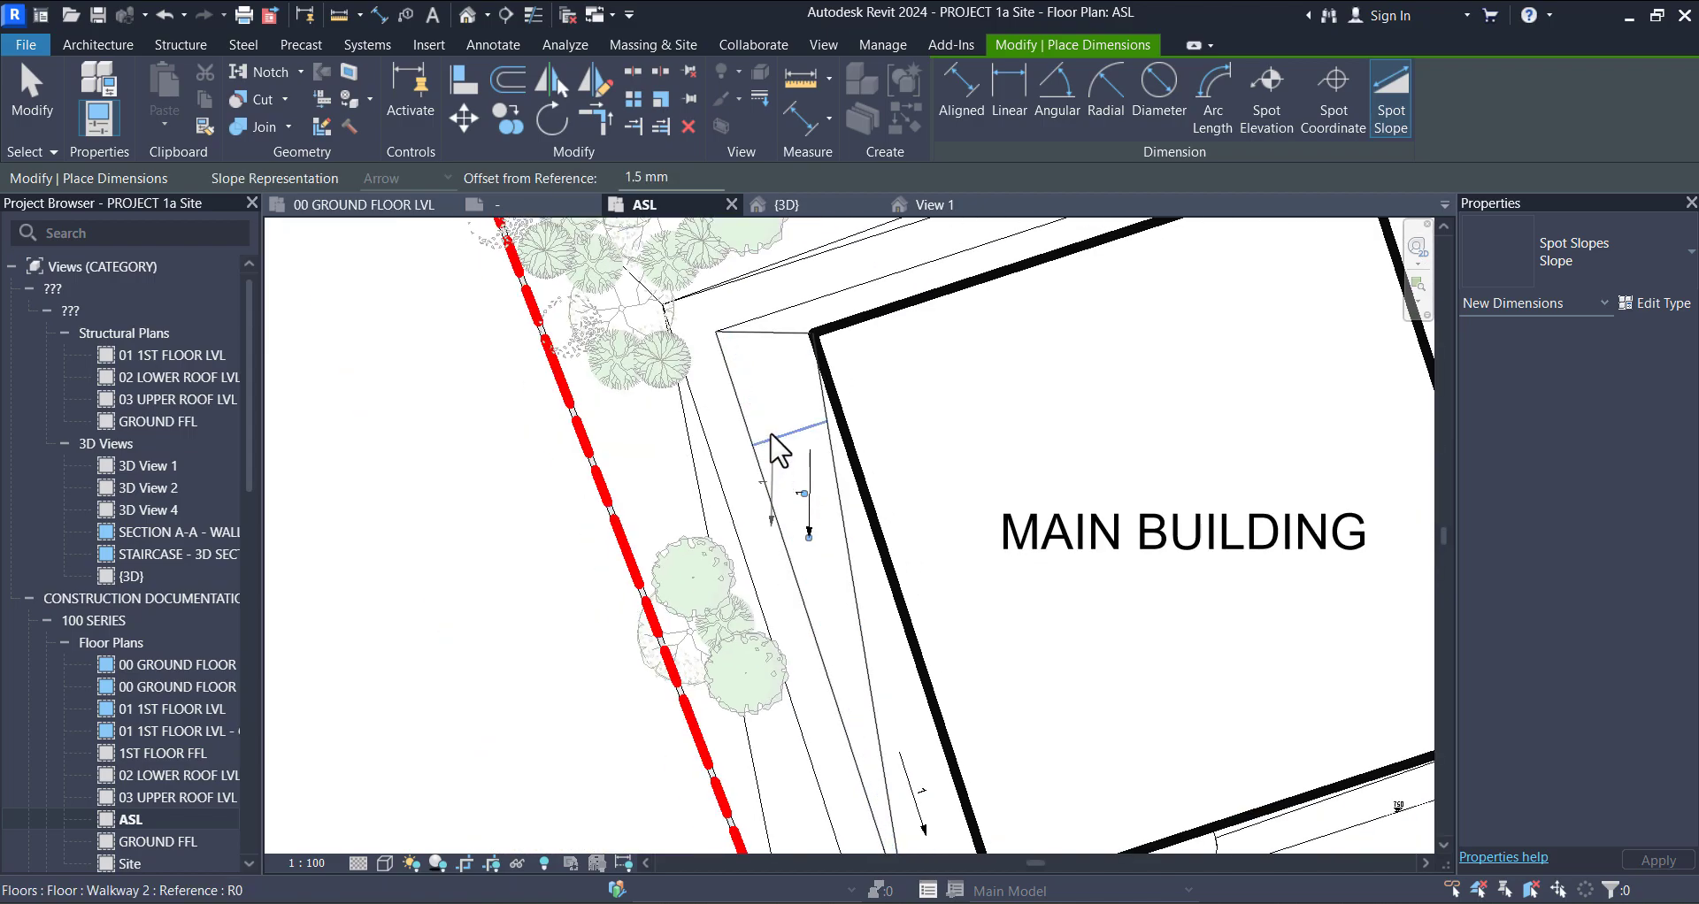
Step: Place a spot slope on the lawn strip between the left-hand site boundary and the building's walkway
scroll(769, 341, up, 5)
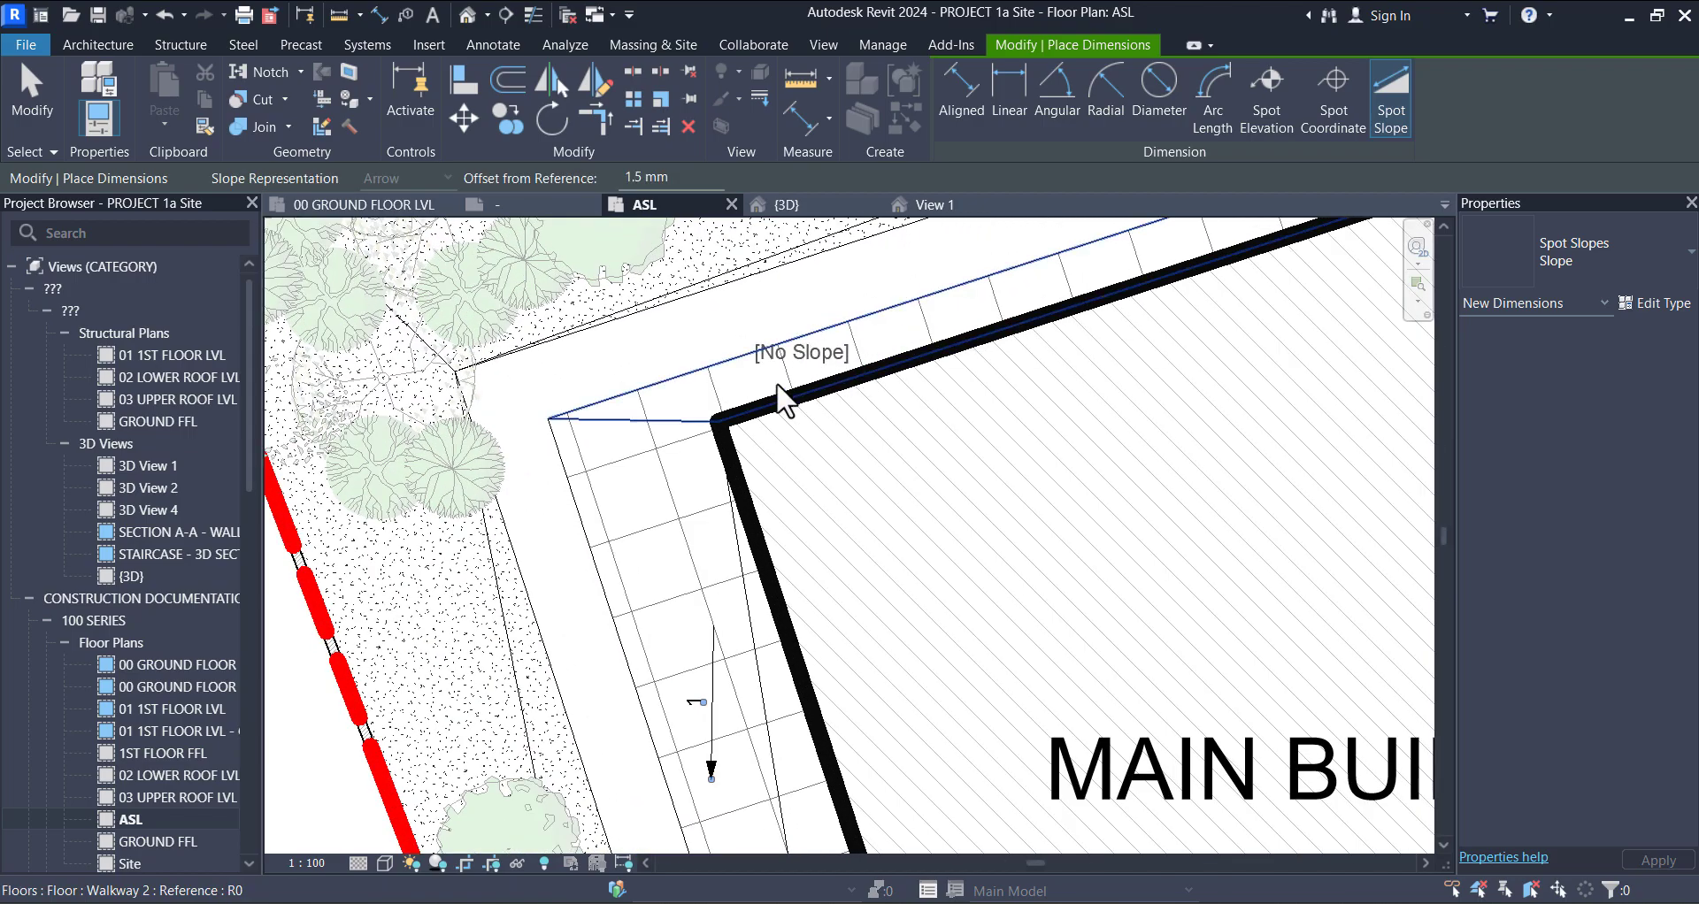
scroll(778, 394, down, 2)
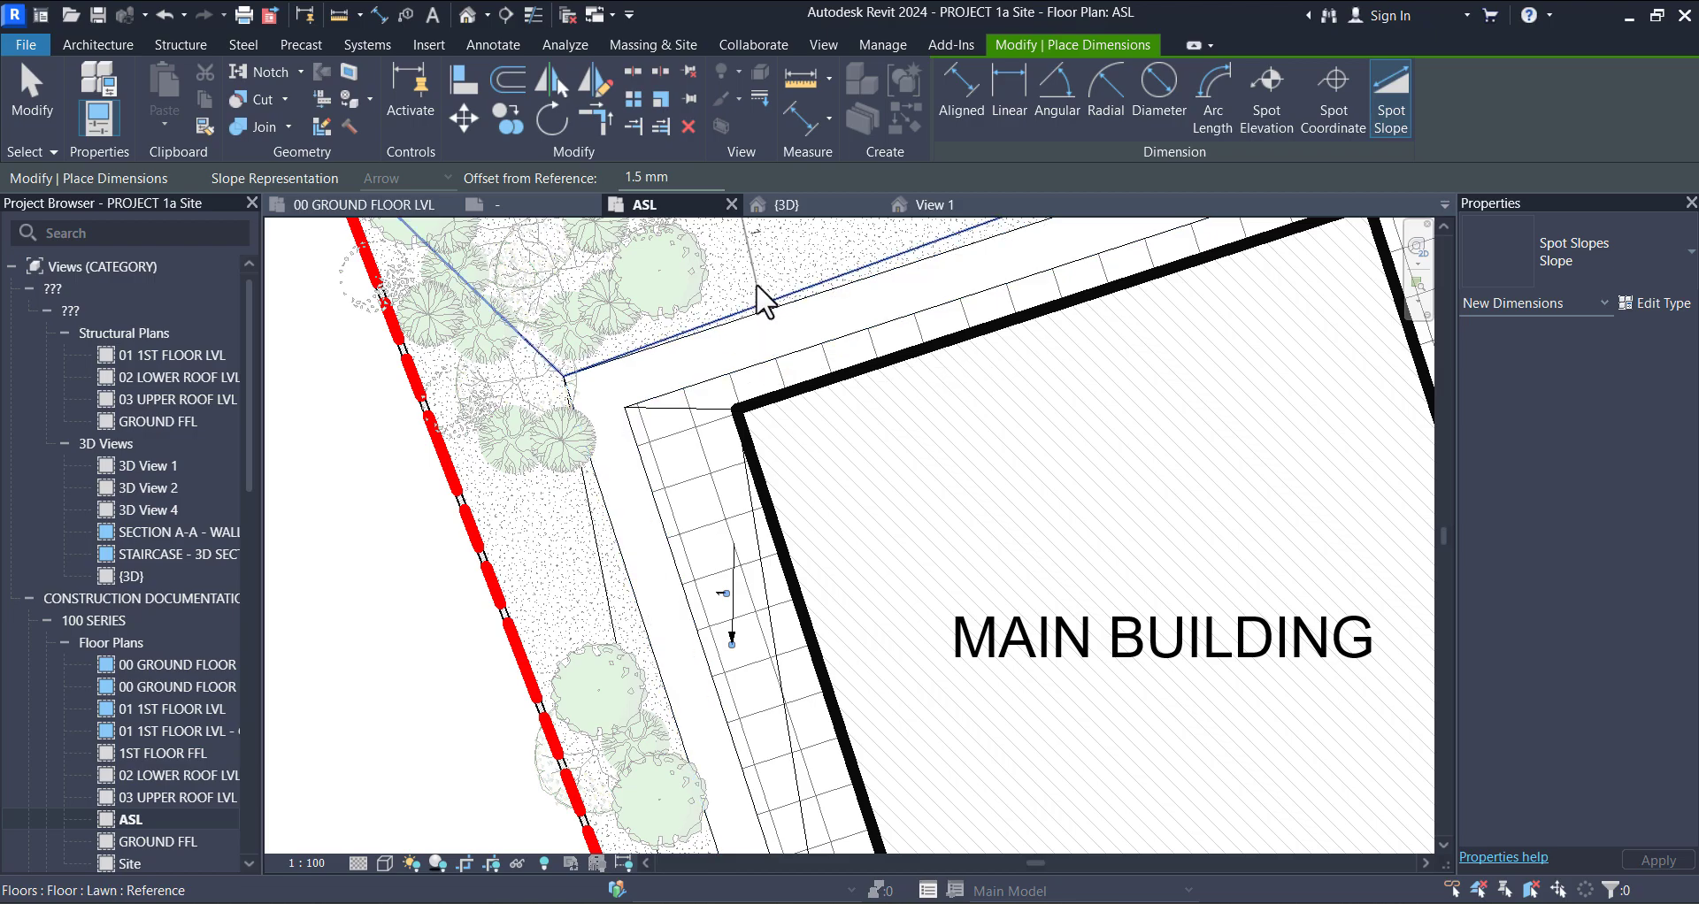
middle_drag(805, 303, 828, 466)
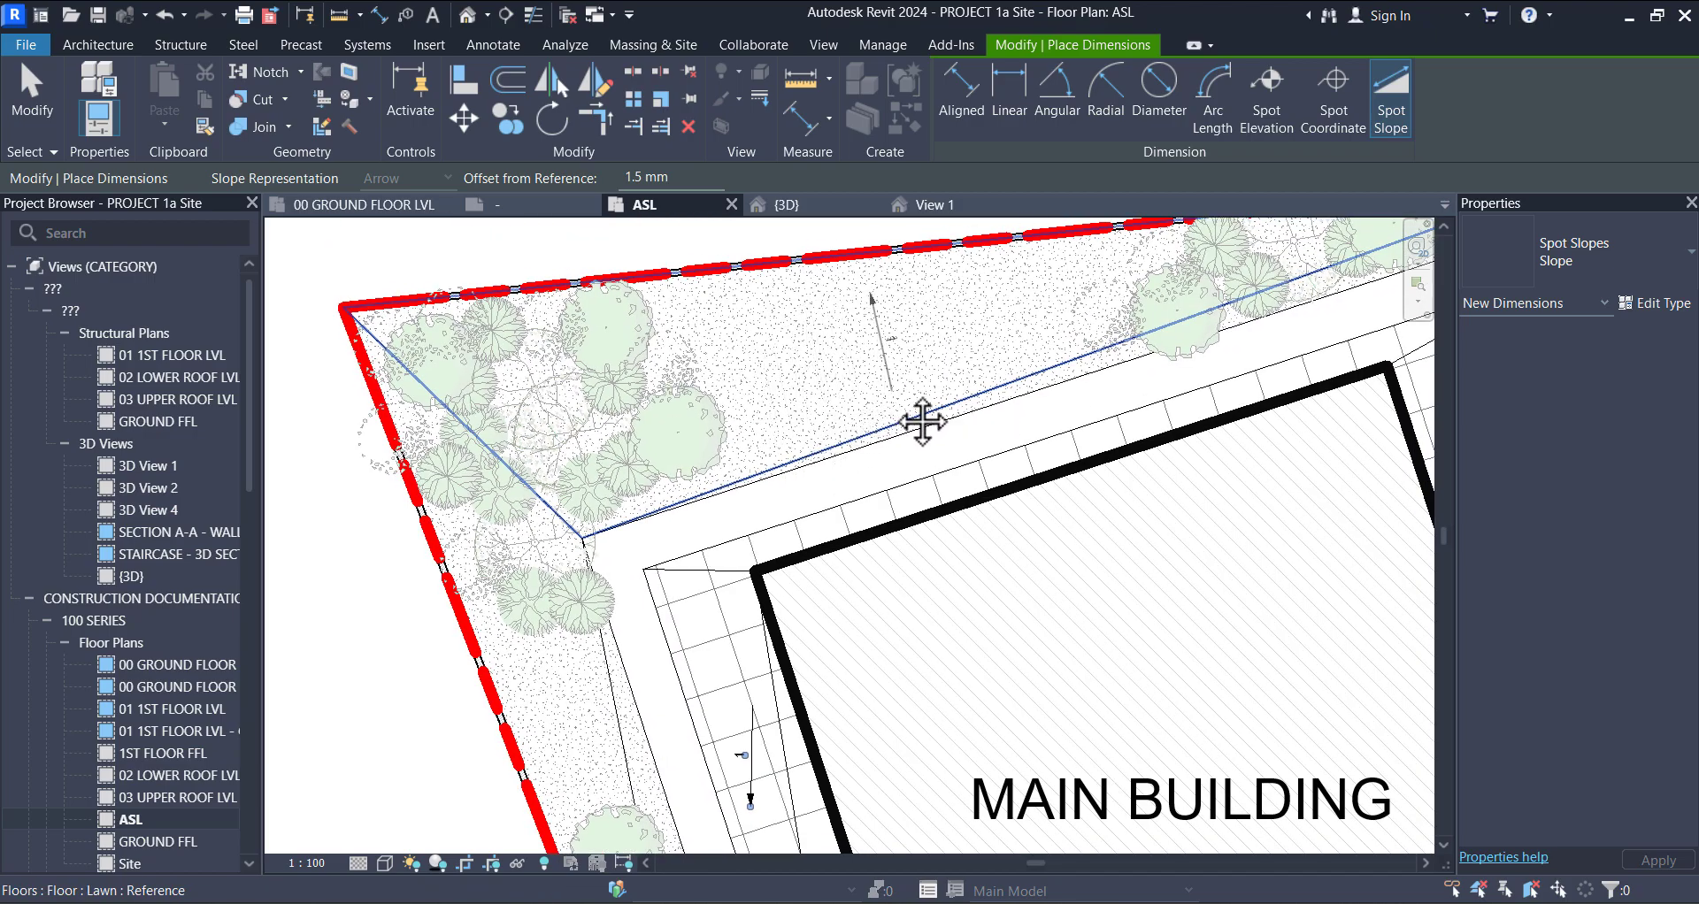
middle_drag(602, 724, 652, 451)
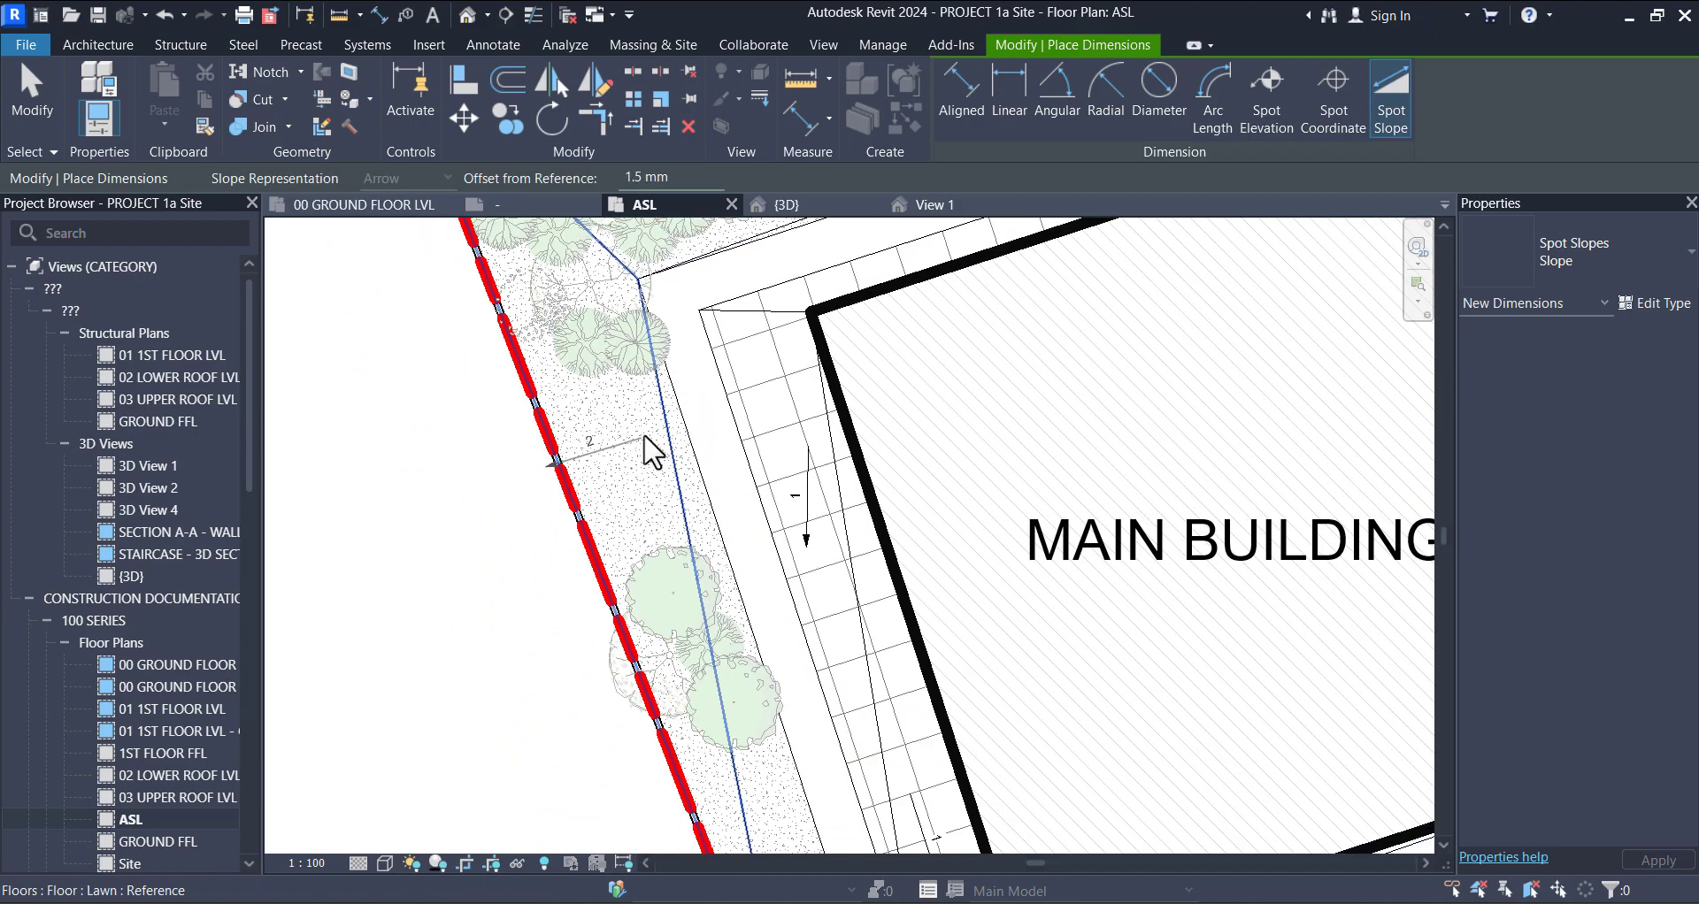
click(652, 428)
scroll(652, 427, down, 2)
middle_drag(787, 659, 720, 565)
scroll(1087, 527, up, 1)
middle_drag(1117, 549, 1160, 582)
scroll(1109, 565, up, 1)
scroll(1159, 549, down, 2)
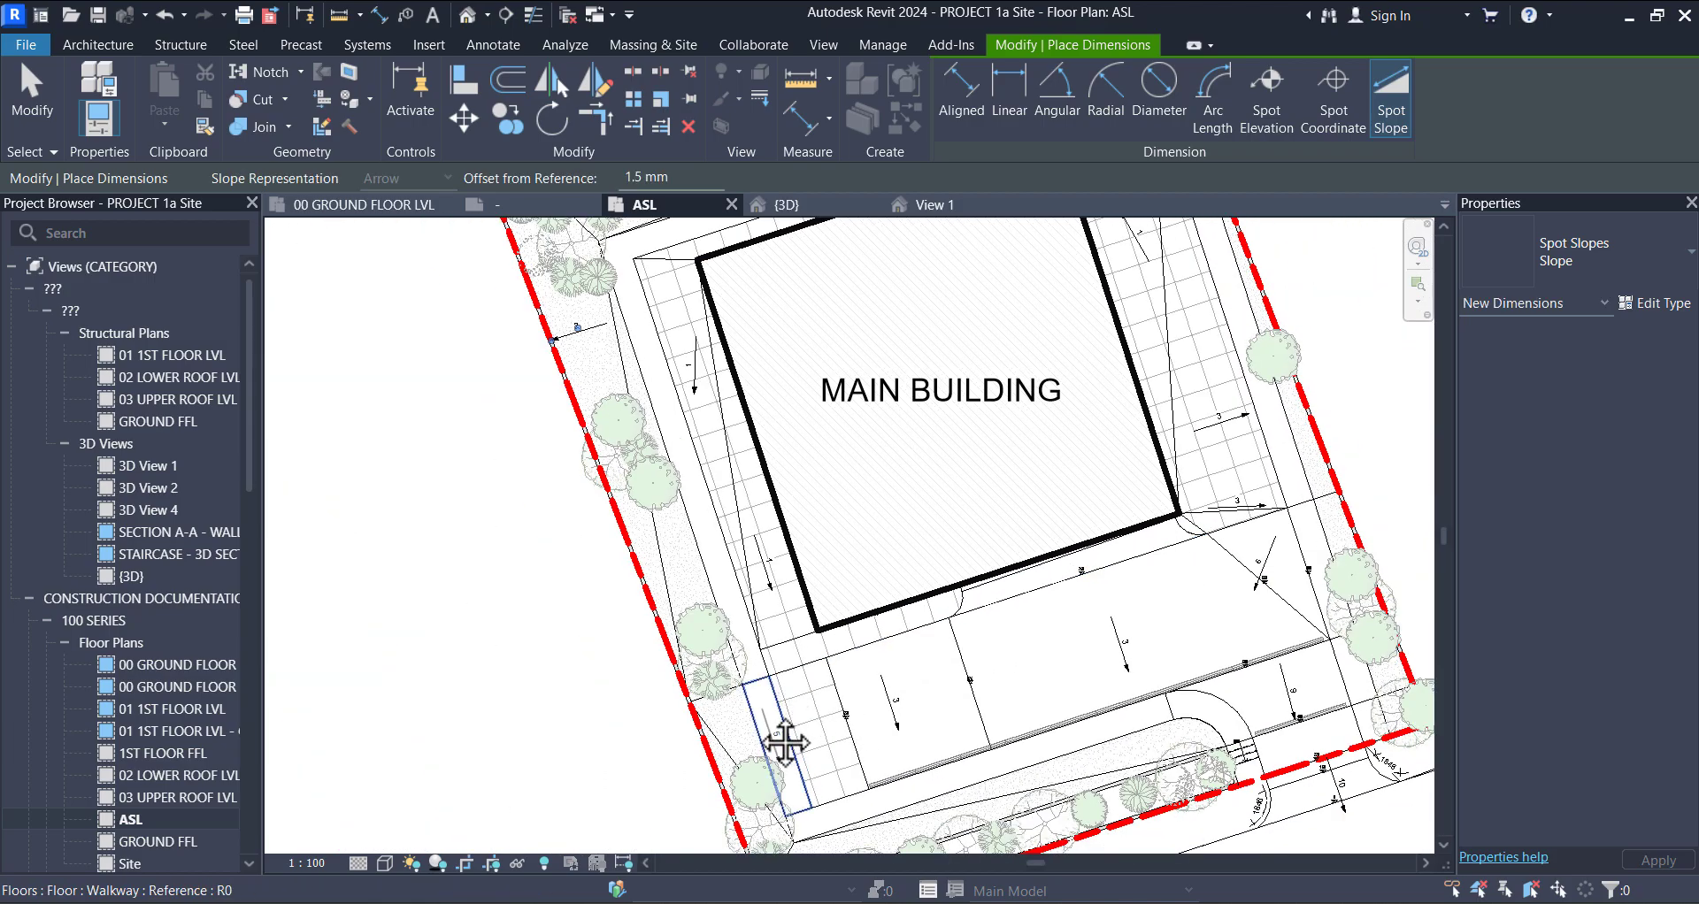
Step: Place spot slopes on the lower stretch of the left-hand boundary lawn strip and on the triangular lawn near the front corner
scroll(792, 739, up, 5)
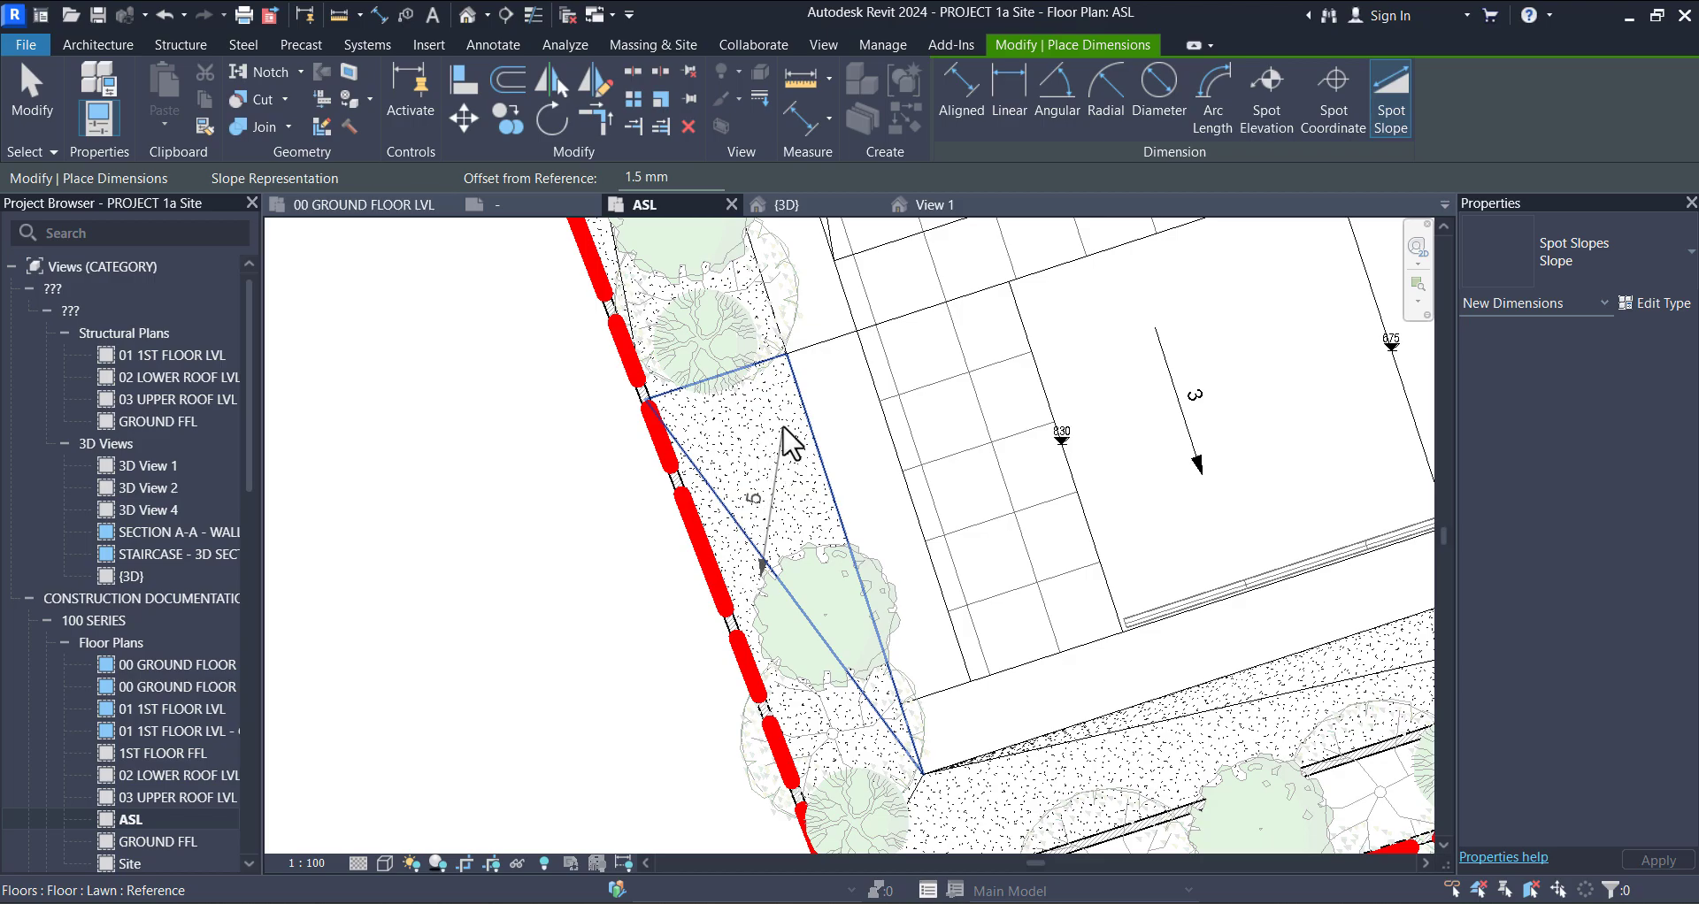
scroll(780, 485, down, 2)
middle_drag(783, 504, 832, 863)
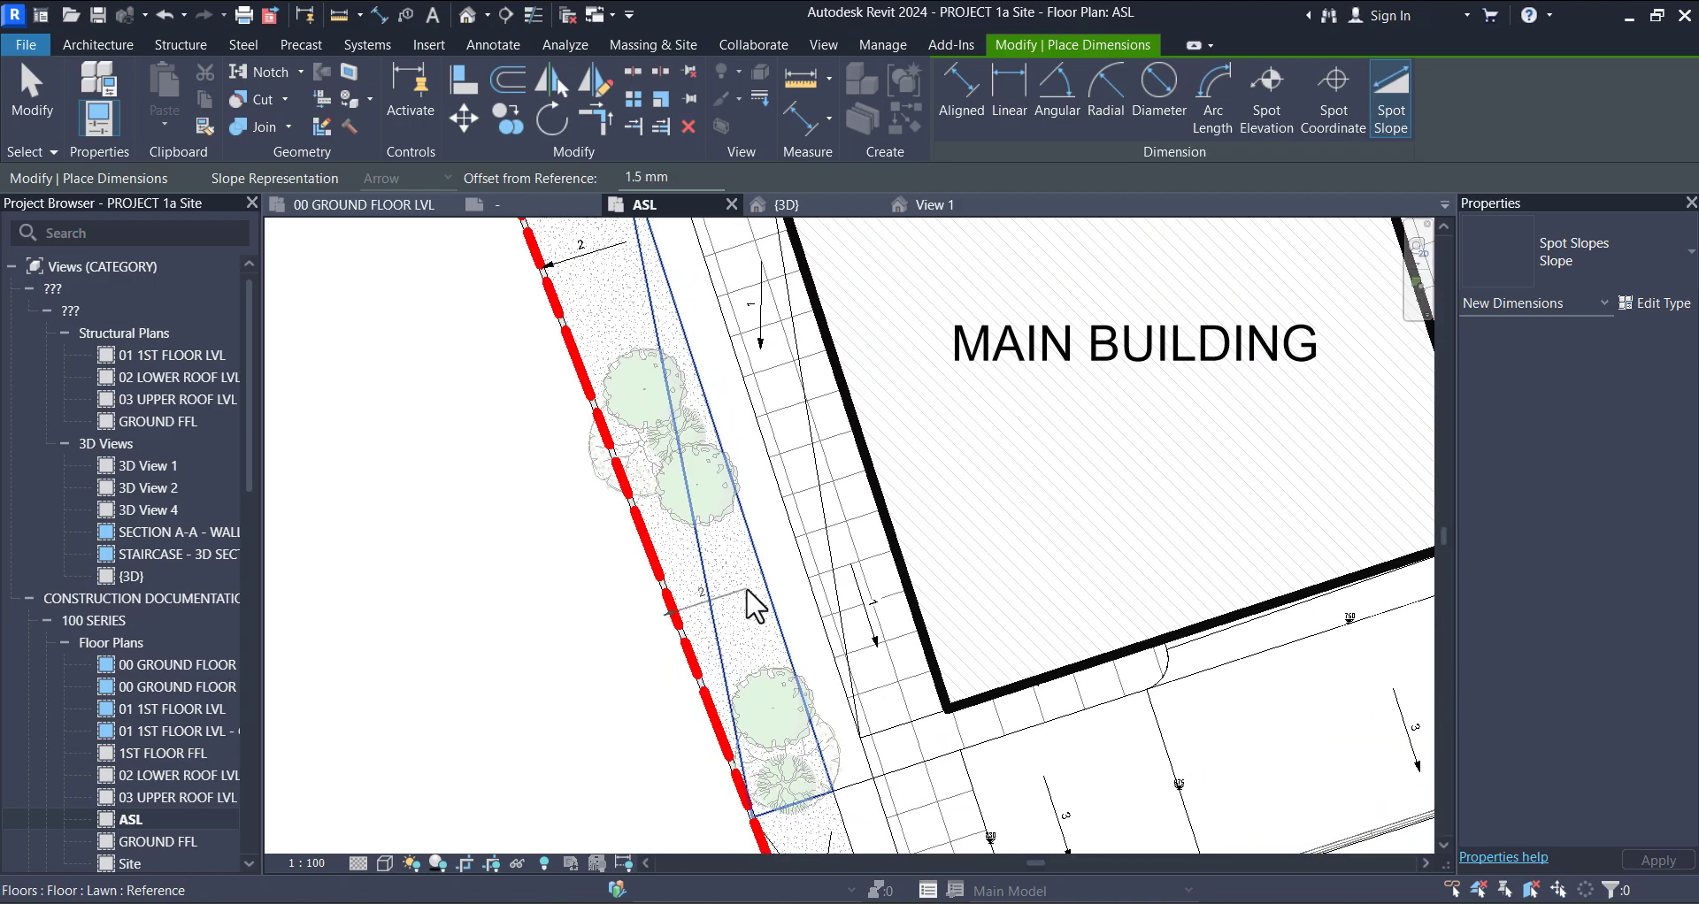
scroll(720, 486, down, 2)
middle_drag(720, 486, 835, 619)
scroll(827, 699, up, 3)
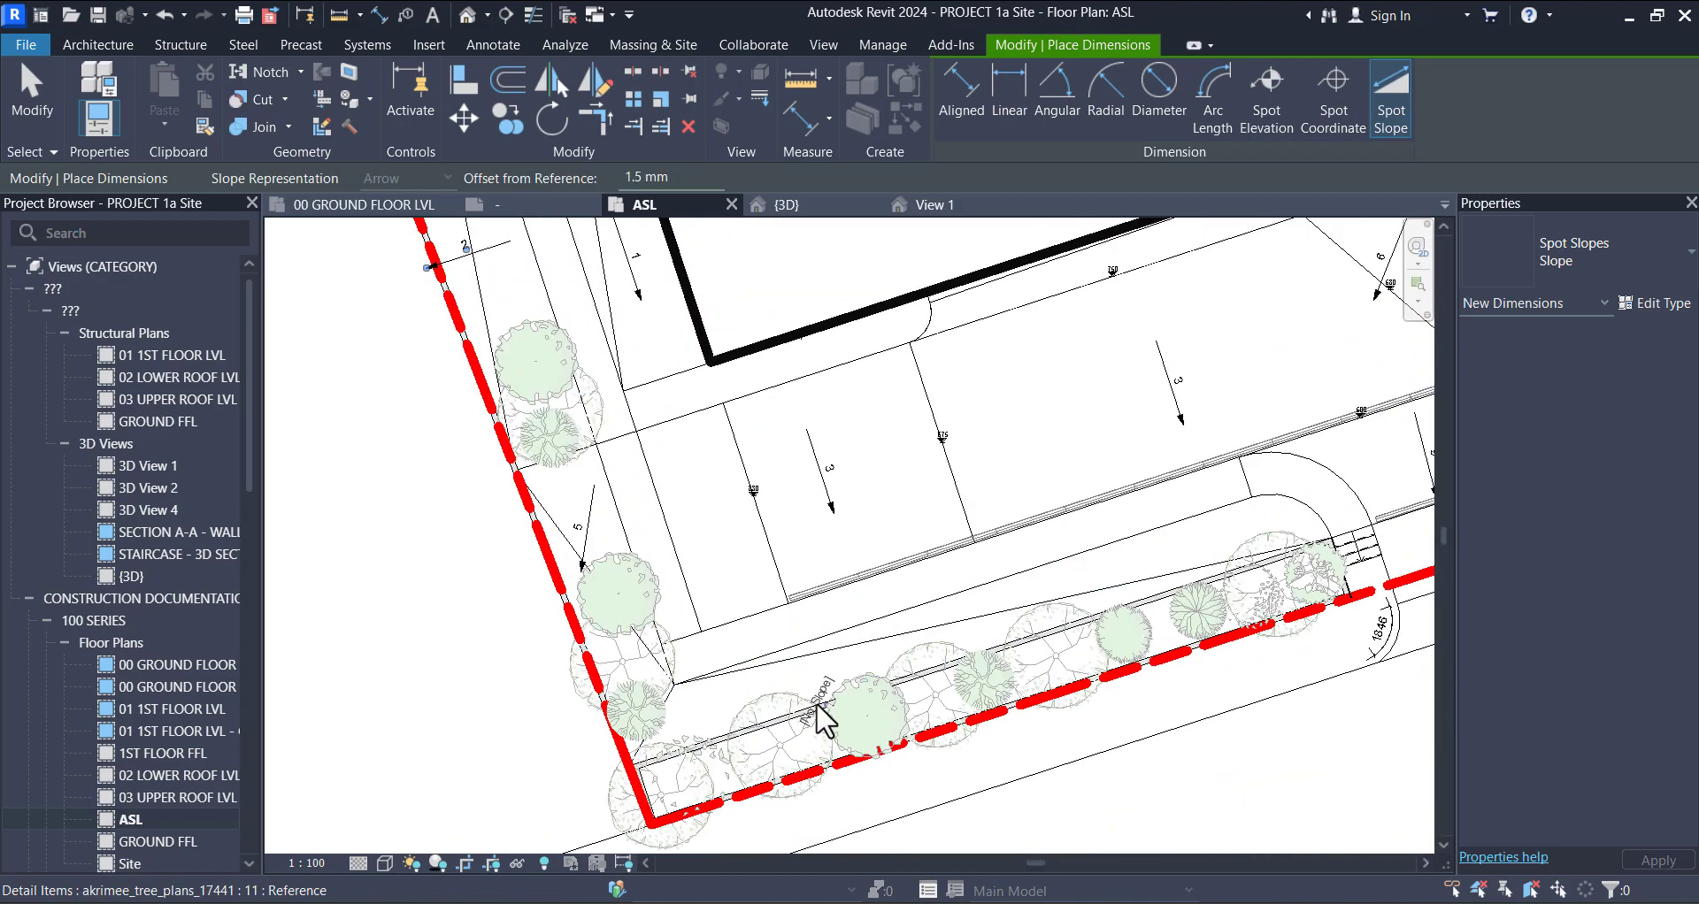
Step: Place two spot slopes on the planted lawn areas along the front boundary, beside the curved entrance path
click(823, 654)
middle_drag(1122, 591, 781, 696)
scroll(952, 591, up, 1)
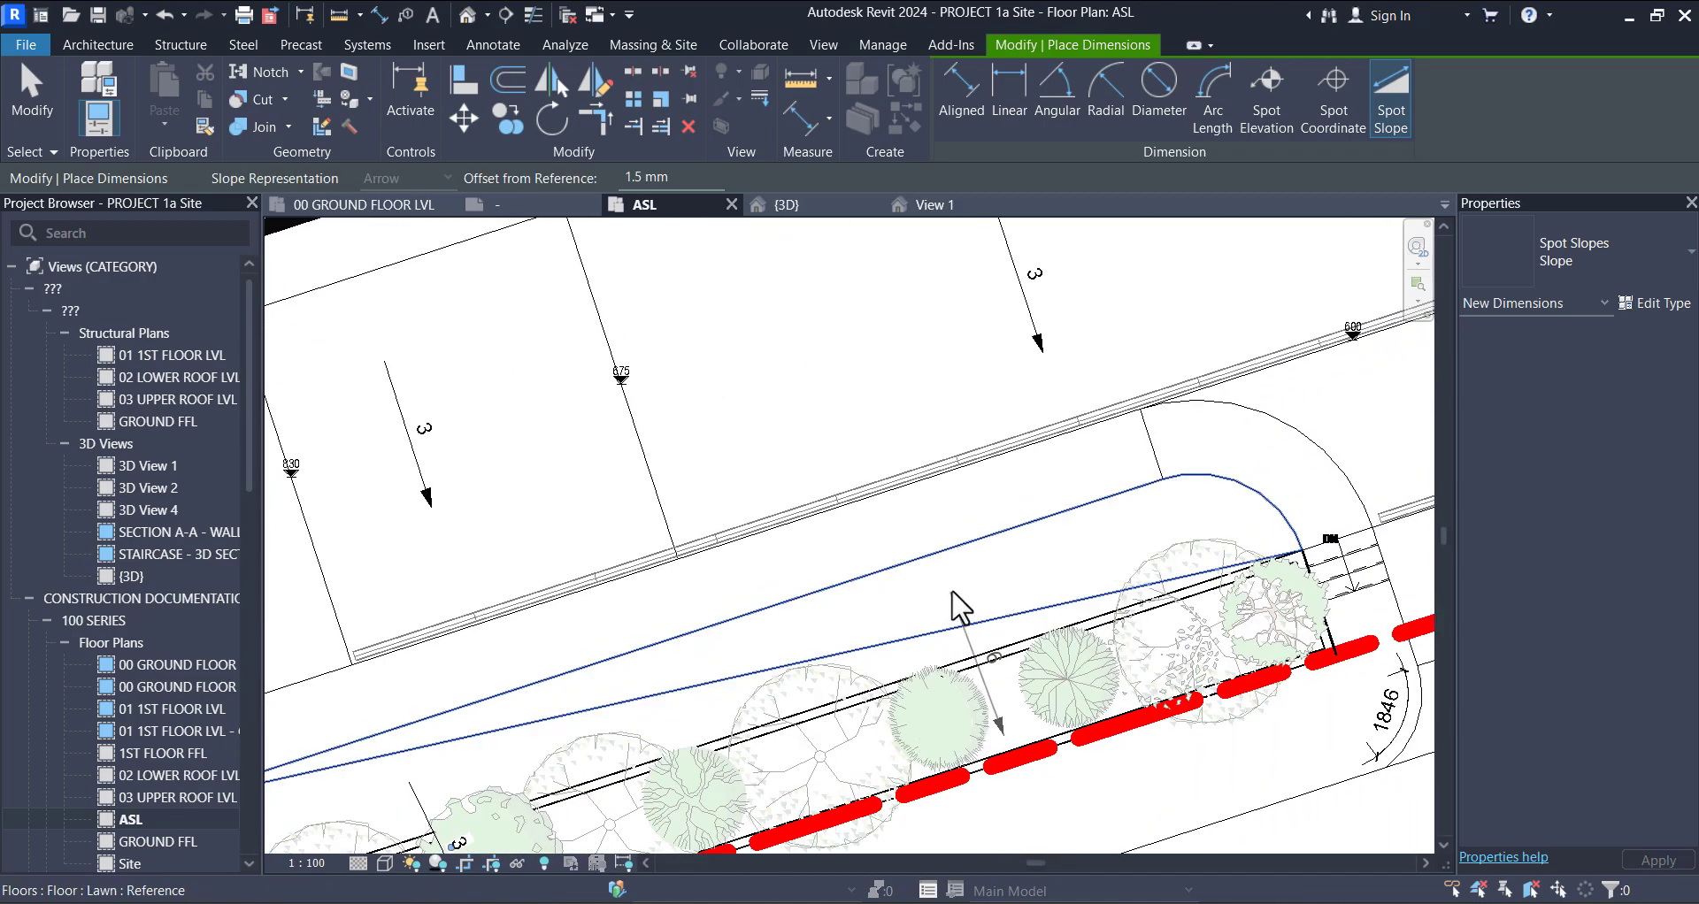
click(981, 564)
Step: Place a spot slope on the narrow lawn strip along the right-hand site boundary and end the Spot Slope command
scroll(685, 666, down, 3)
middle_drag(907, 672, 899, 898)
scroll(936, 498, up, 5)
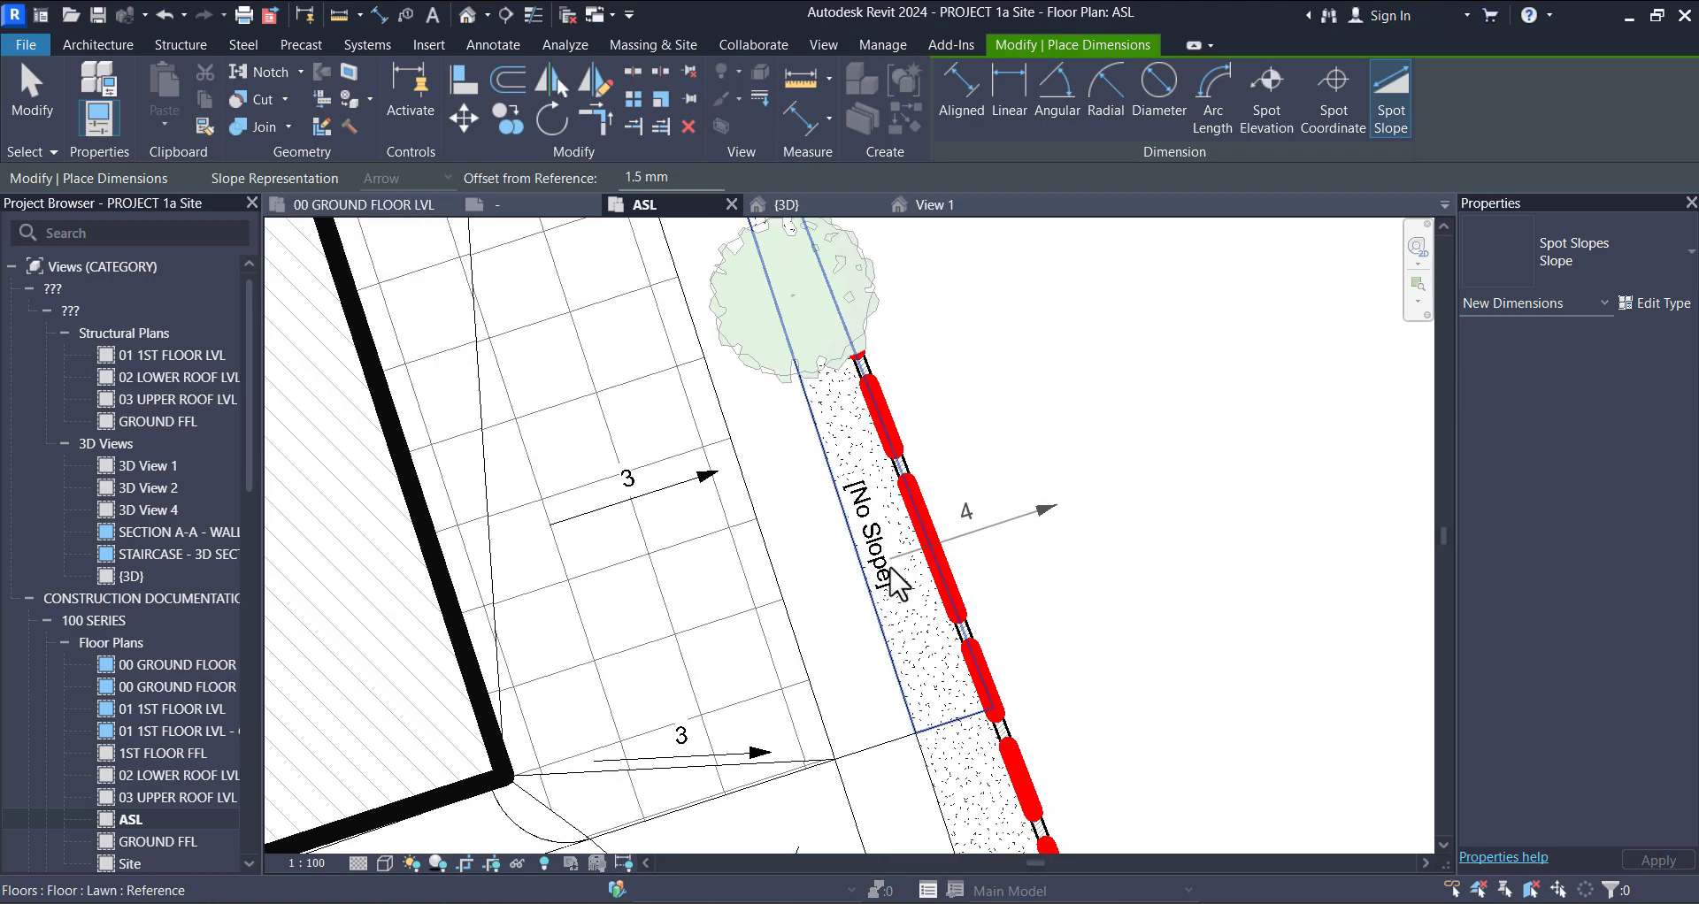
key(Escape)
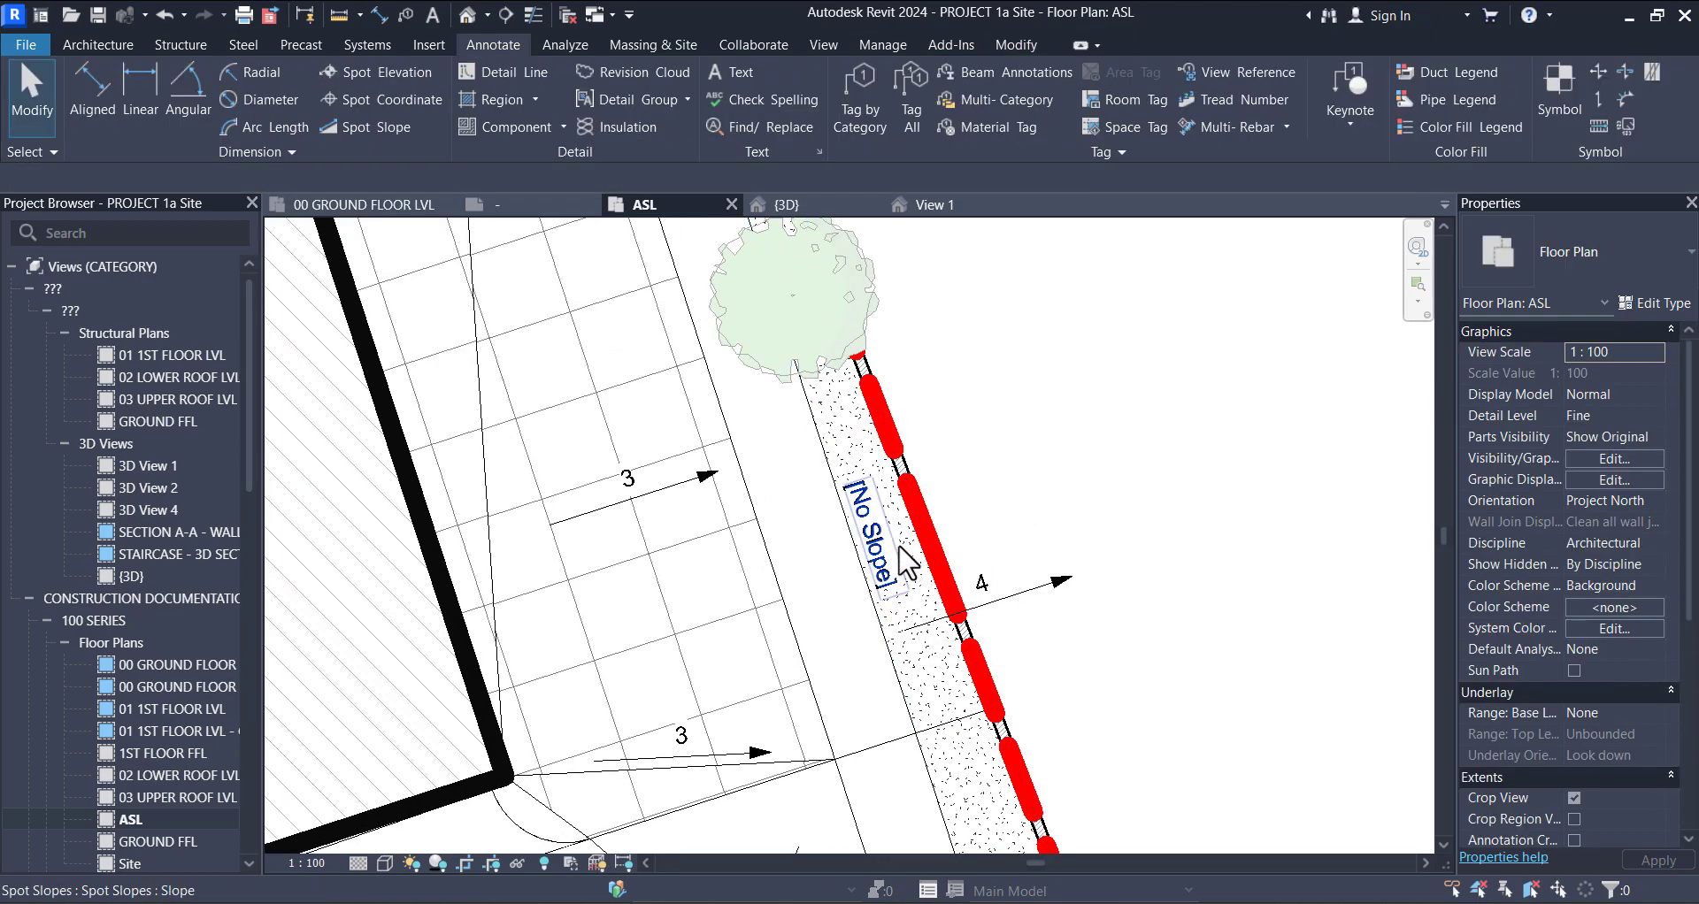
Step: Delete the stray "[No Slope]" annotation on the right-hand lawn strip and end the Delete command
click(899, 562)
key(Escape)
scroll(914, 581, down, 5)
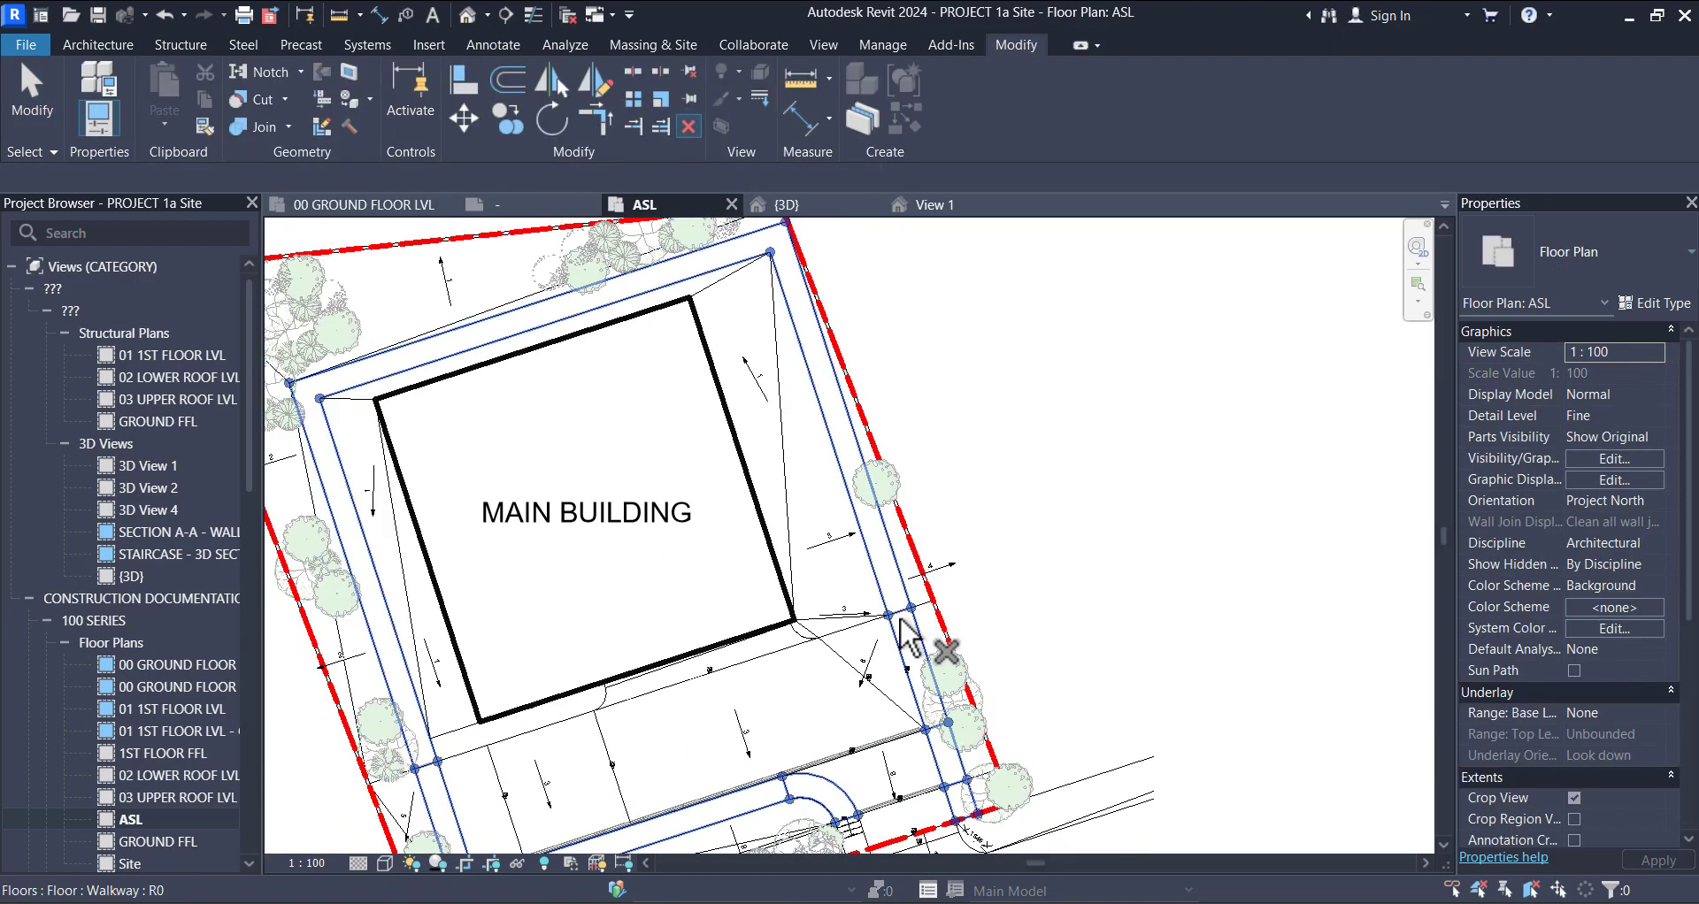
middle_drag(929, 635, 1014, 649)
scroll(920, 579, up, 1)
right_click(880, 448)
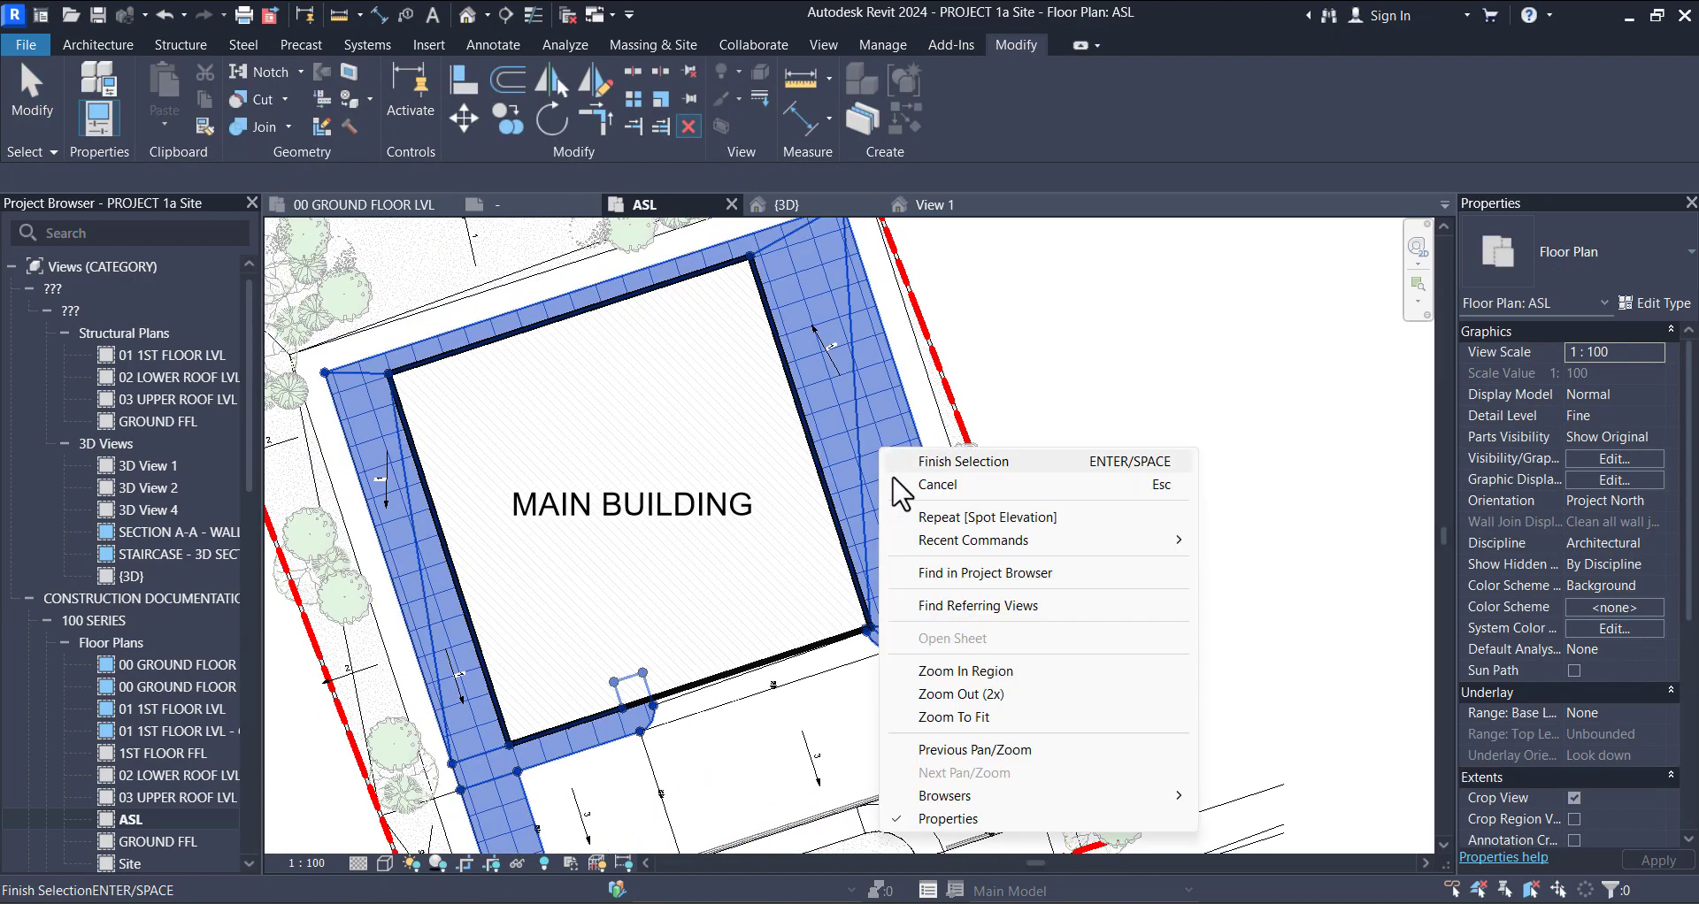
click(944, 485)
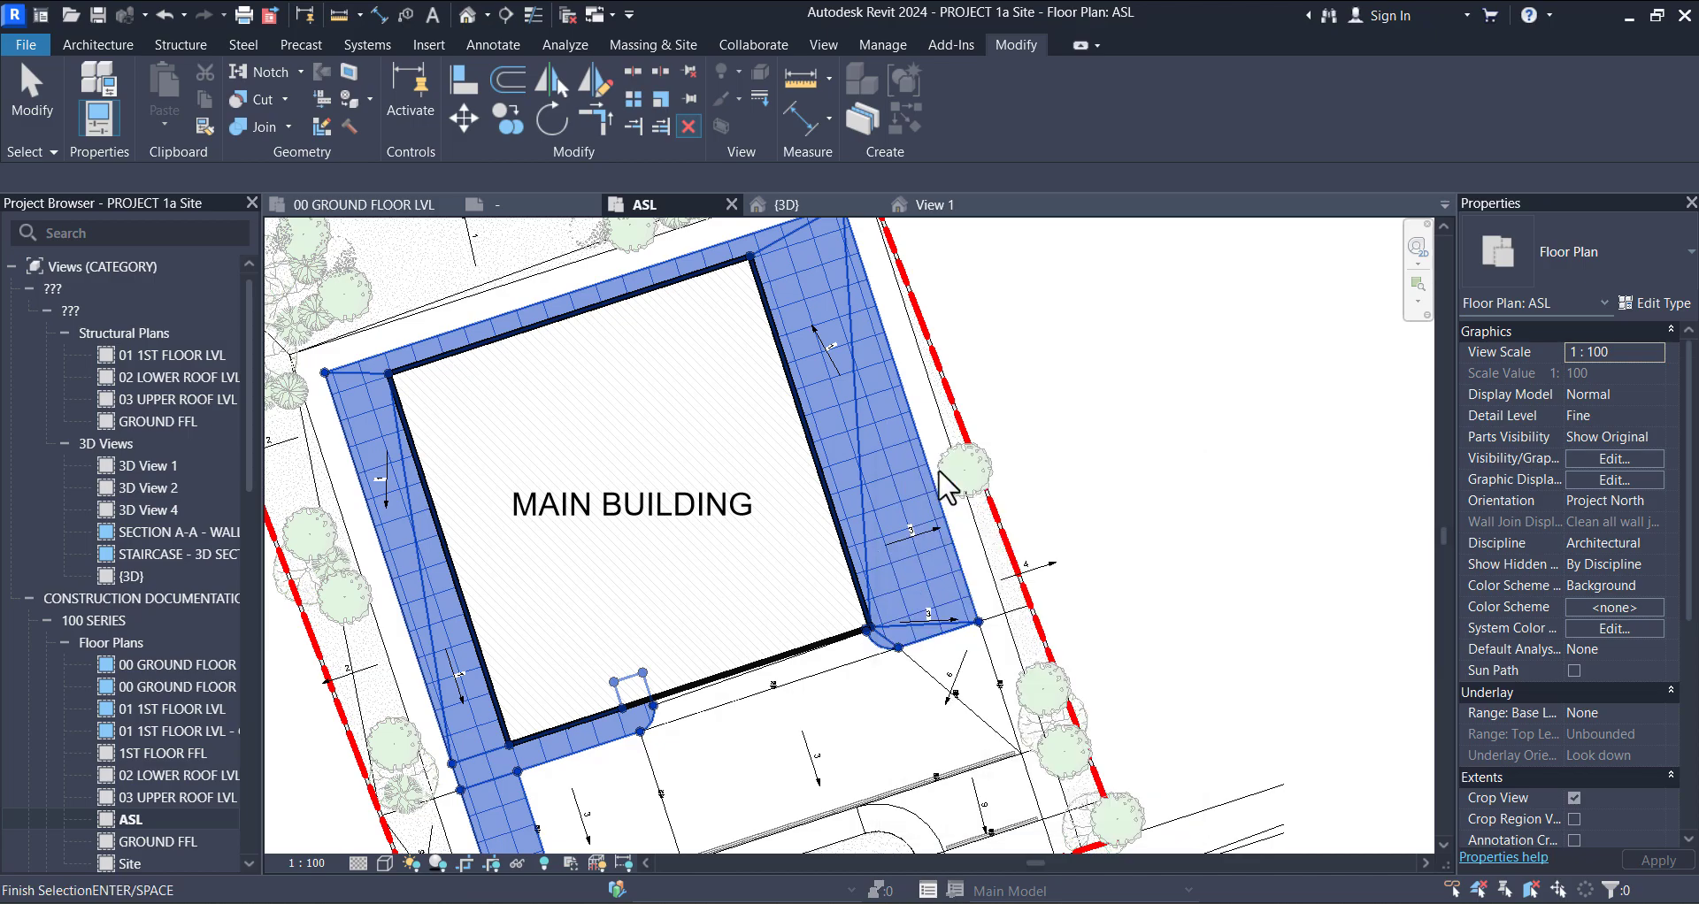
Step: Review the slope arrows on the walkways and lawns all around the main building
scroll(911, 603, up, 5)
scroll(924, 635, down, 2)
middle_drag(946, 646, 1159, 607)
scroll(492, 507, down, 2)
scroll(572, 708, up, 3)
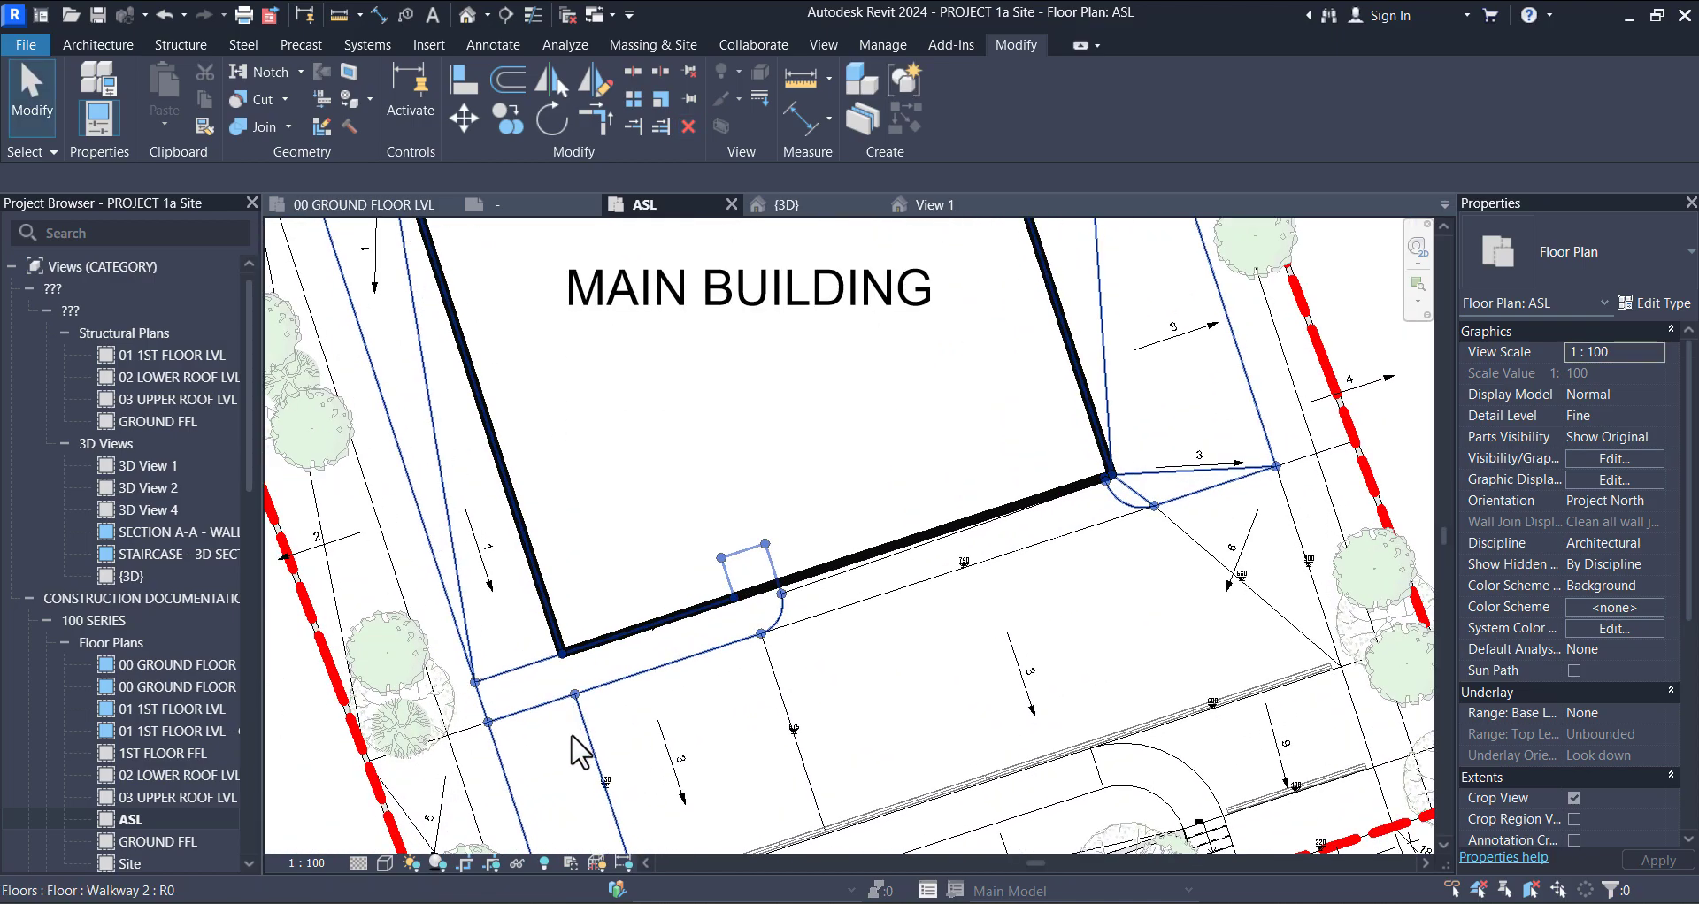
middle_drag(964, 540, 410, 752)
scroll(754, 570, up, 1)
scroll(971, 482, down, 4)
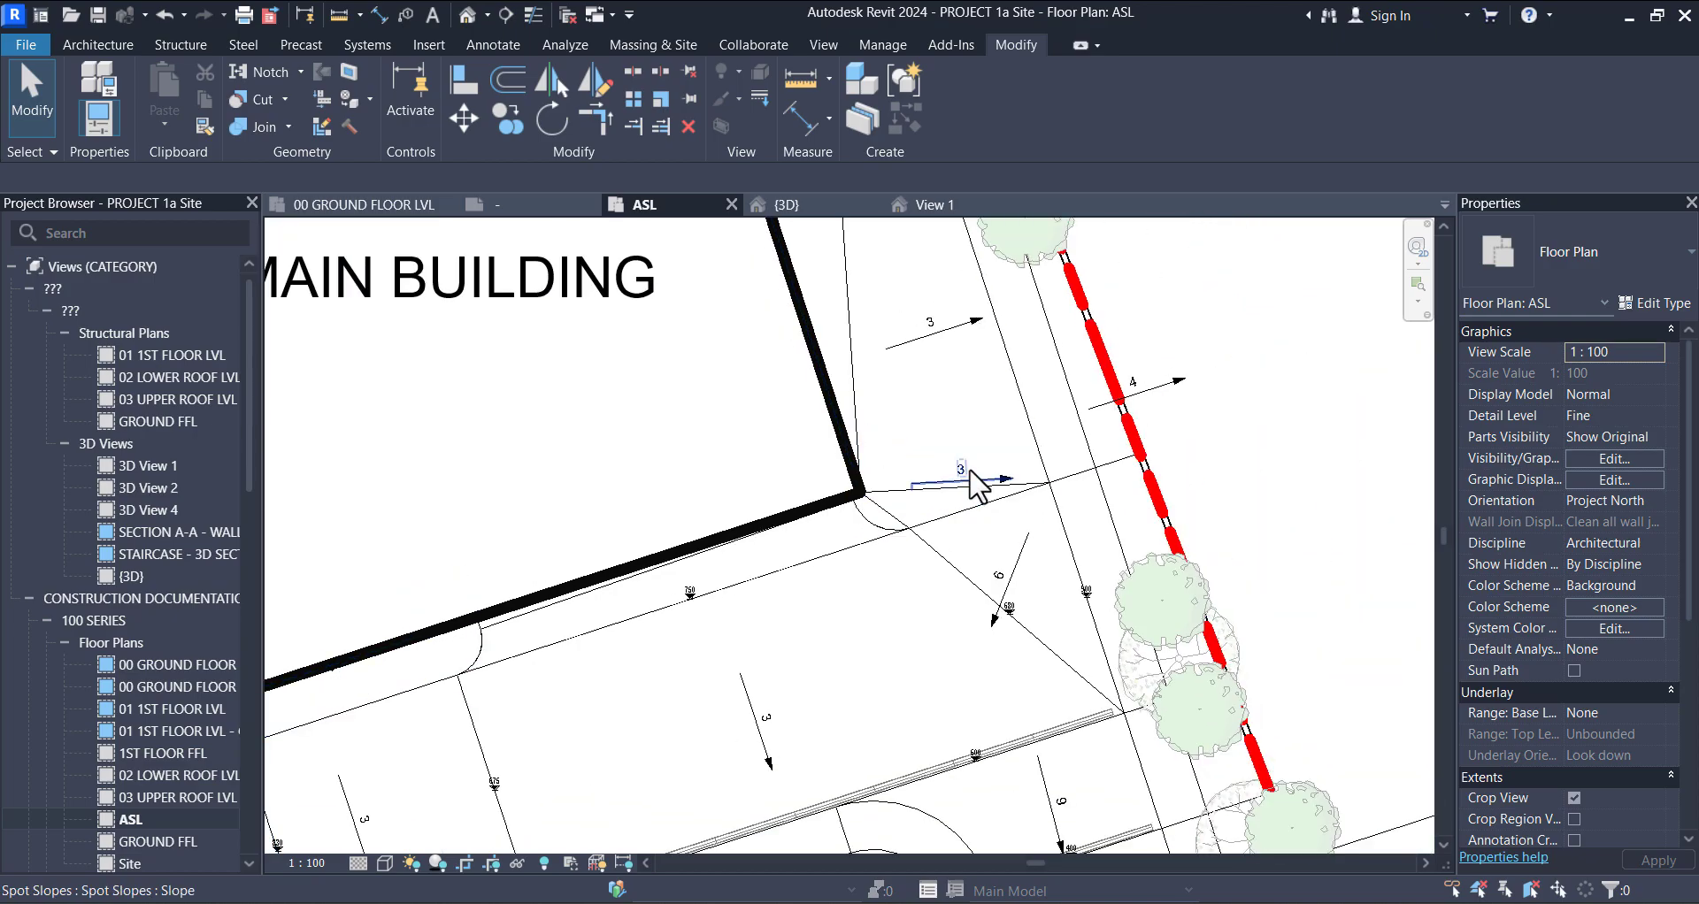
scroll(965, 469, up, 4)
scroll(965, 456, down, 4)
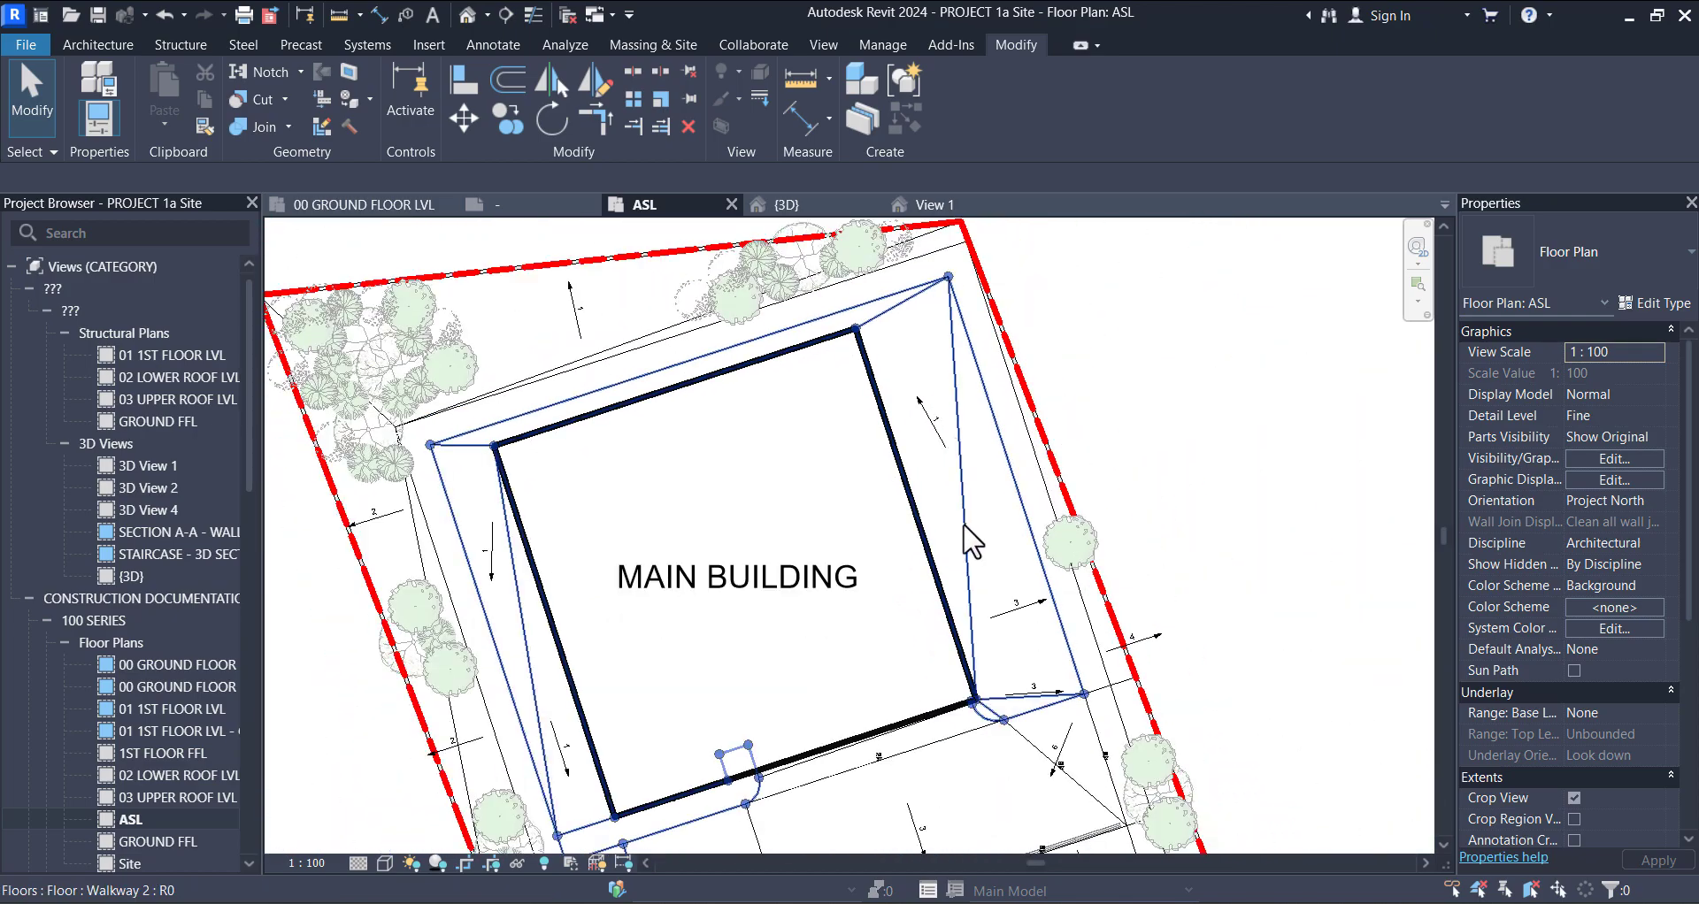
middle_drag(971, 539, 1123, 542)
scroll(805, 398, up, 3)
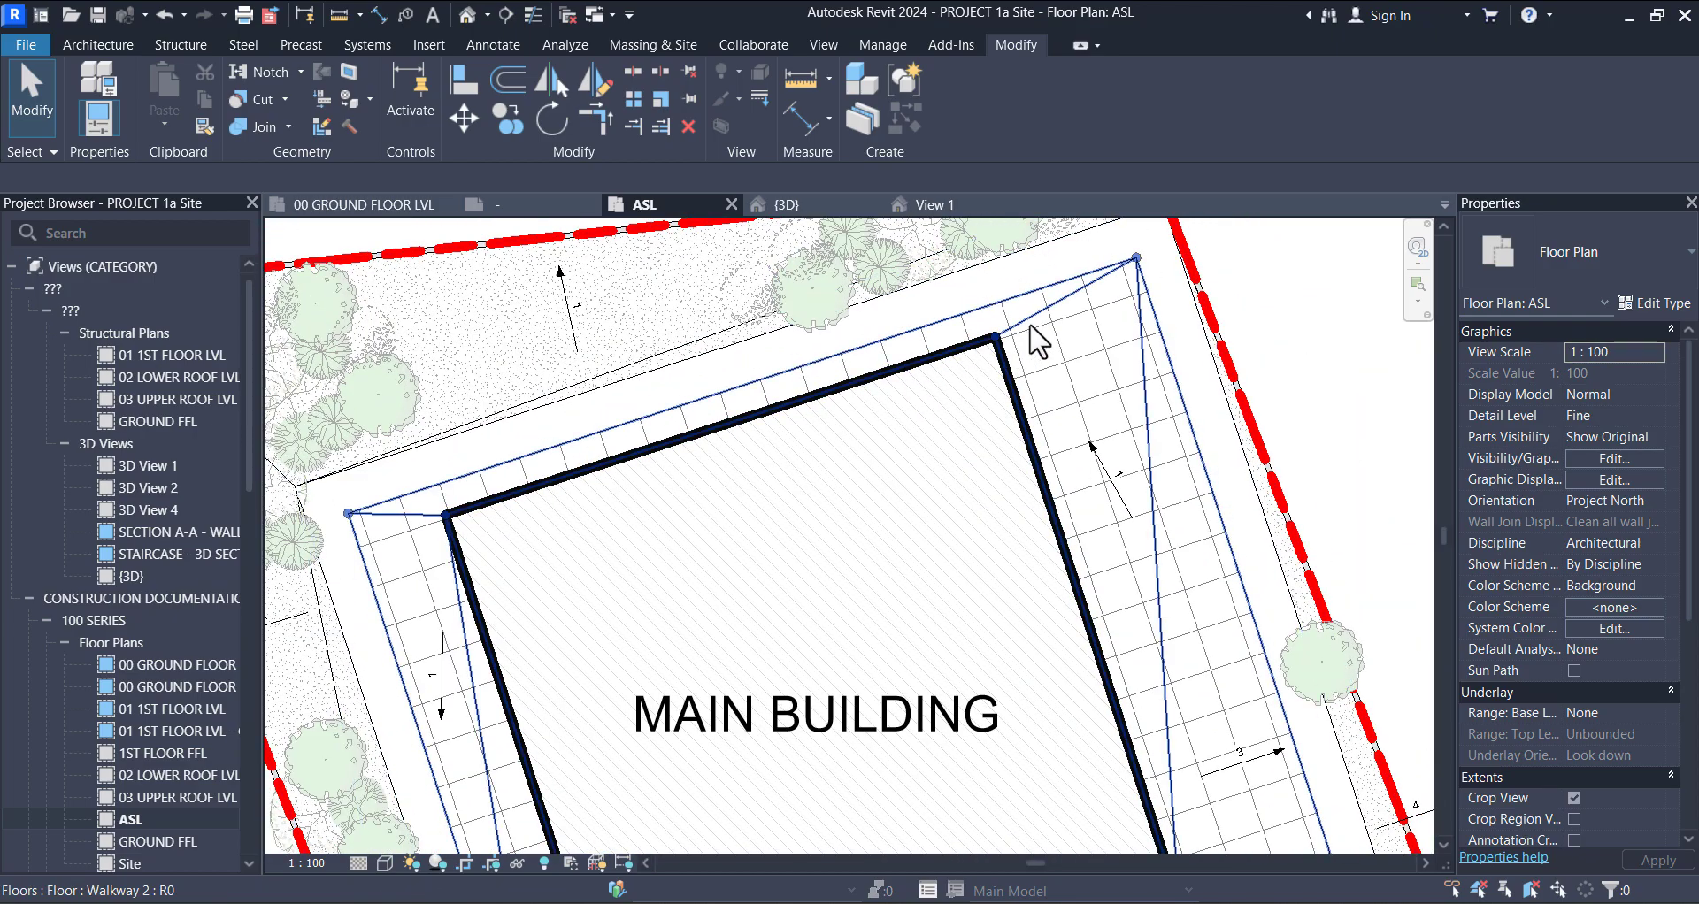
scroll(1109, 306, down, 2)
middle_drag(1194, 462, 1176, 369)
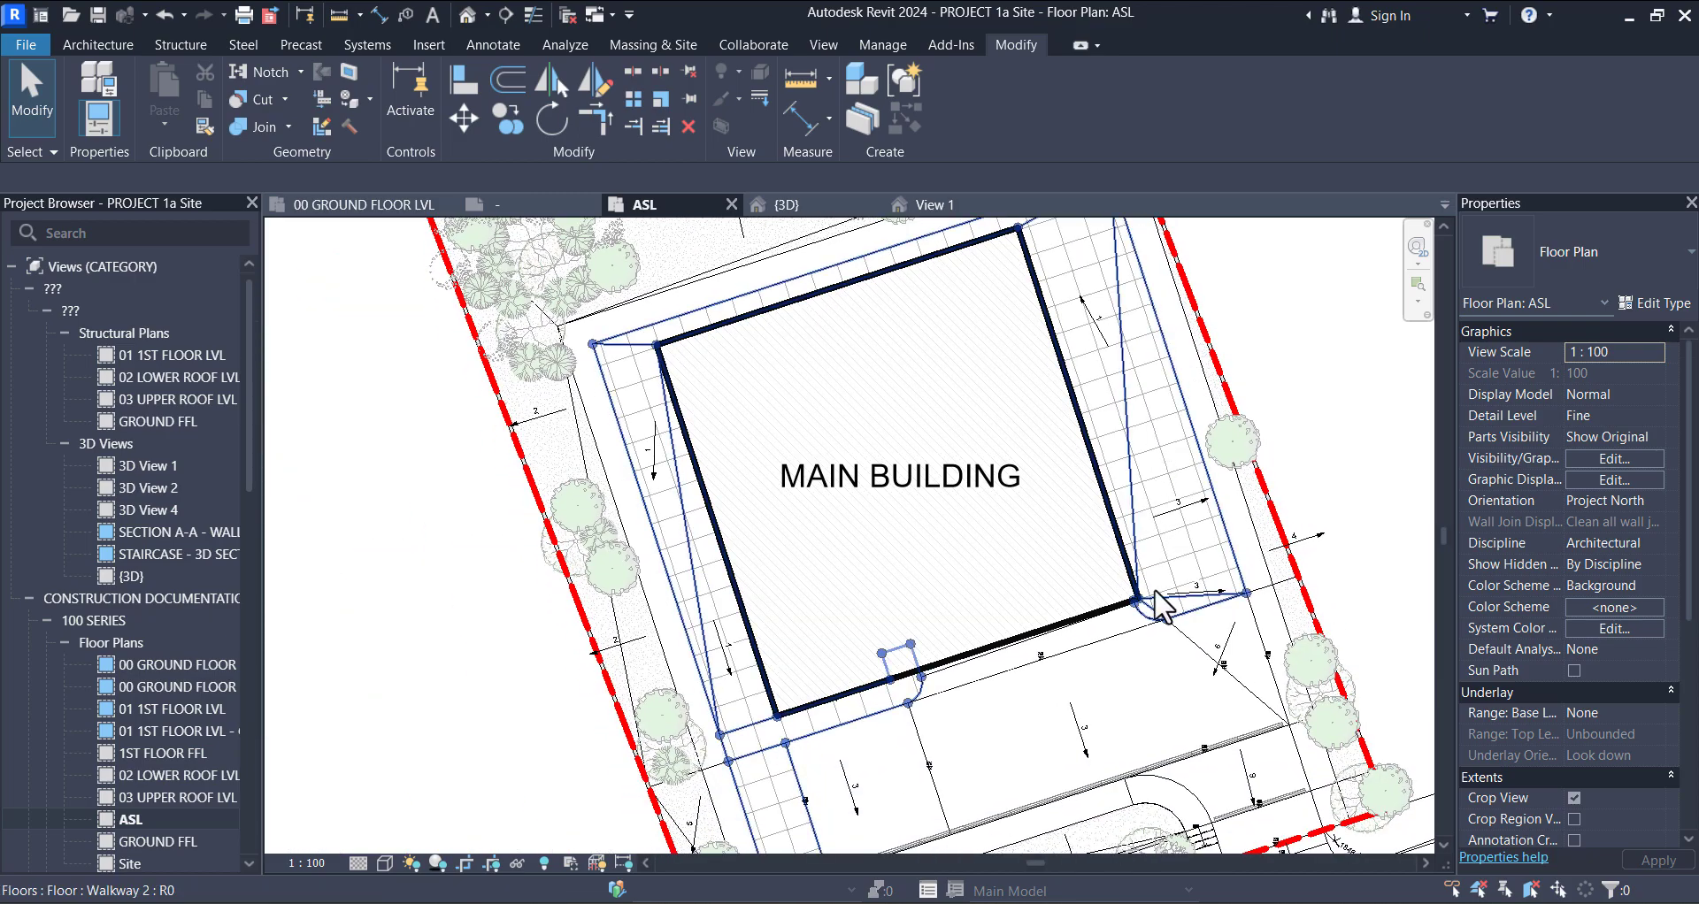
scroll(864, 698, up, 2)
middle_drag(806, 738, 835, 599)
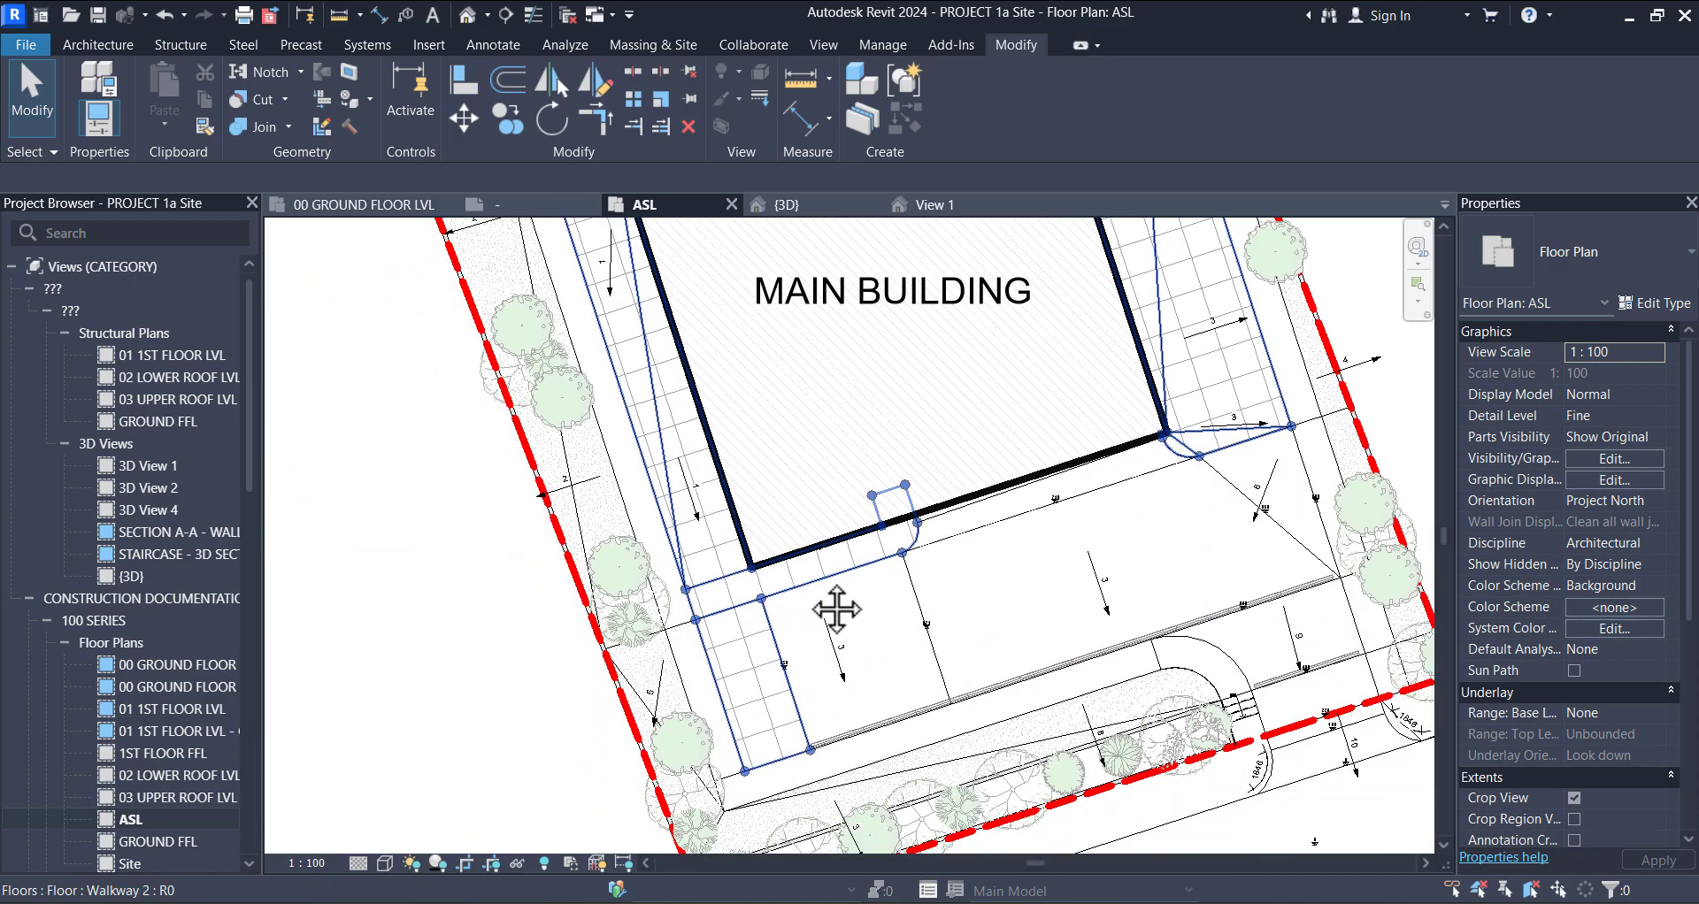
Step: Examine the spot elevations and slope directions across the paved area in front of the main building
scroll(865, 698, up, 8)
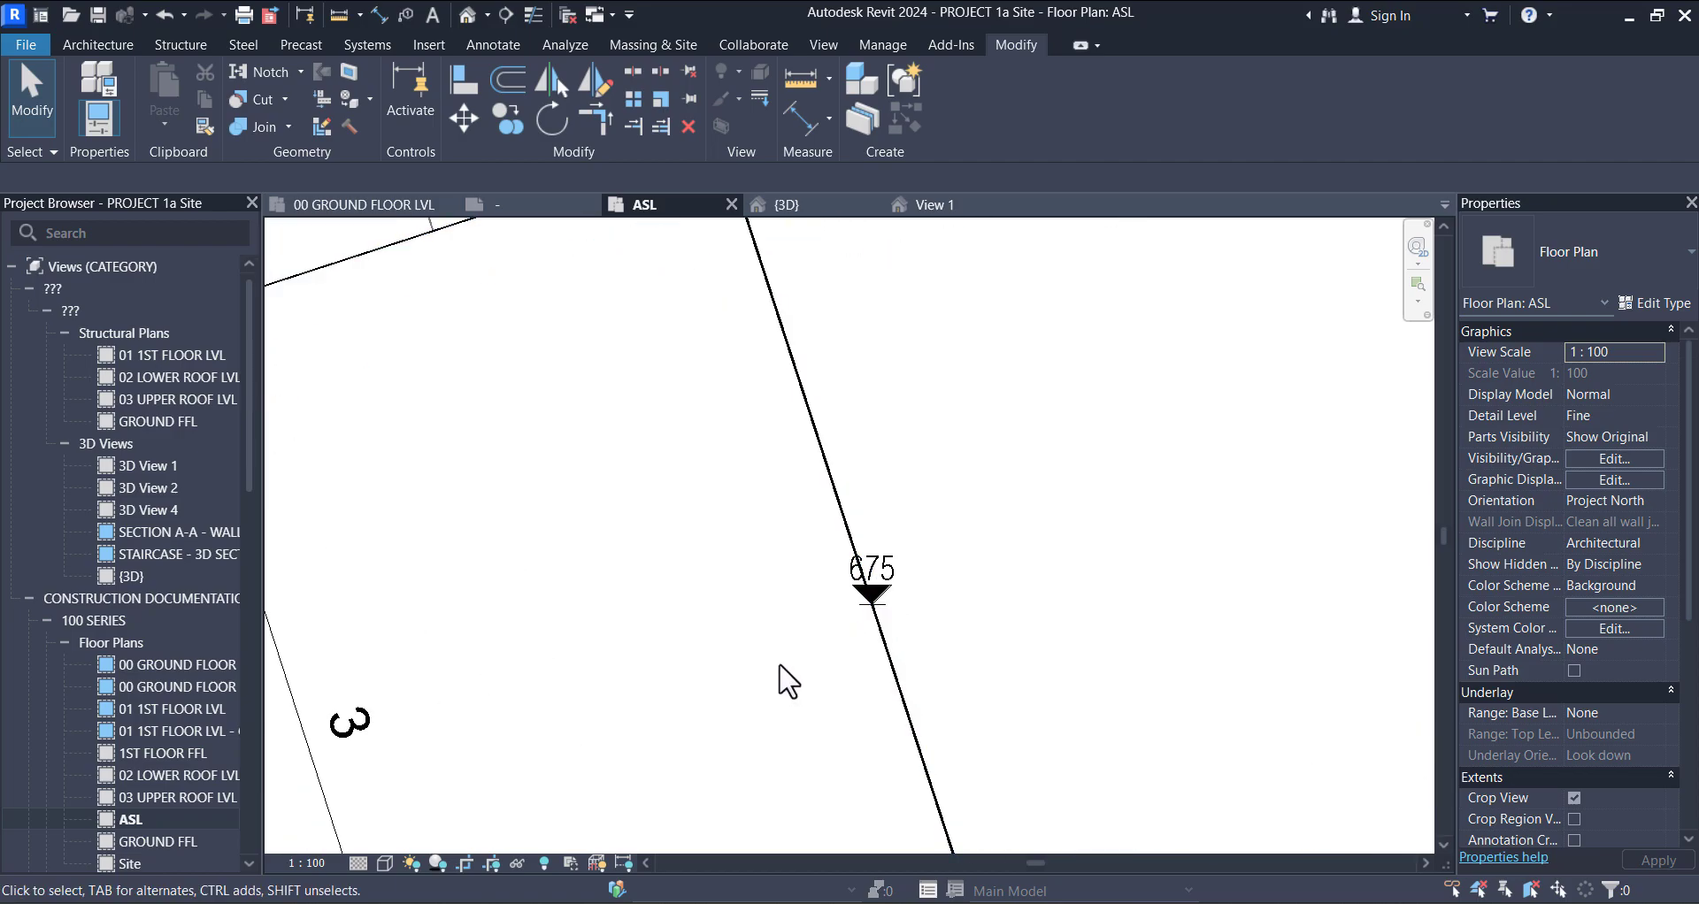
scroll(829, 602, down, 4)
scroll(872, 600, up, 4)
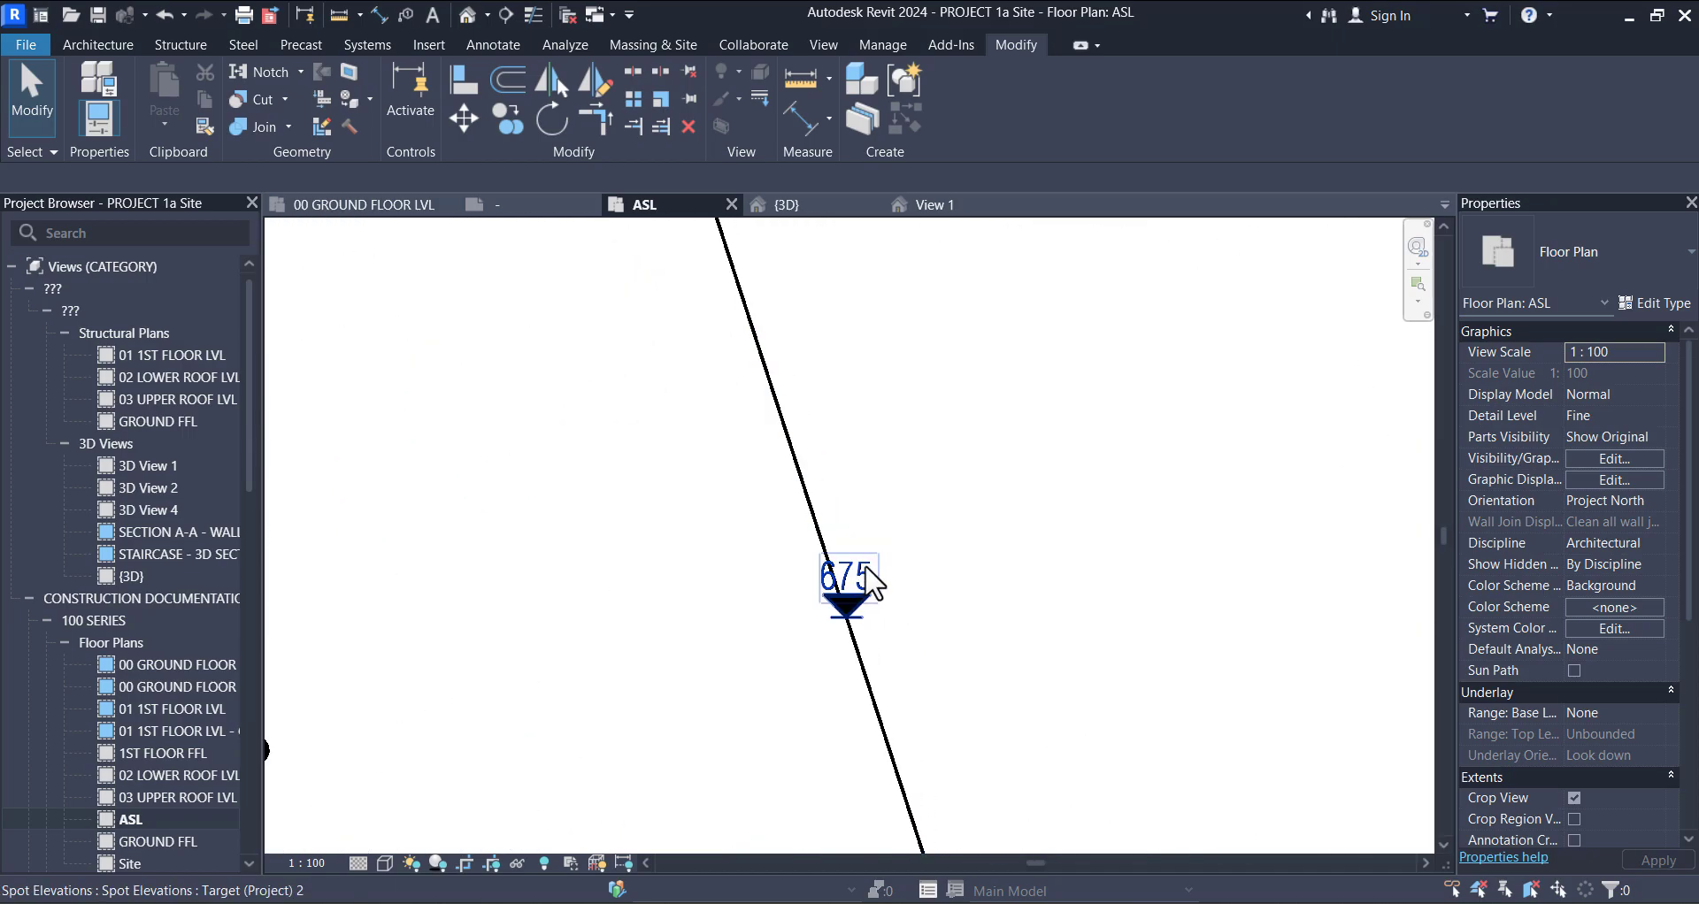
scroll(831, 590, down, 5)
middle_drag(935, 686, 693, 802)
scroll(892, 391, up, 5)
scroll(899, 442, down, 4)
middle_drag(1084, 473, 533, 612)
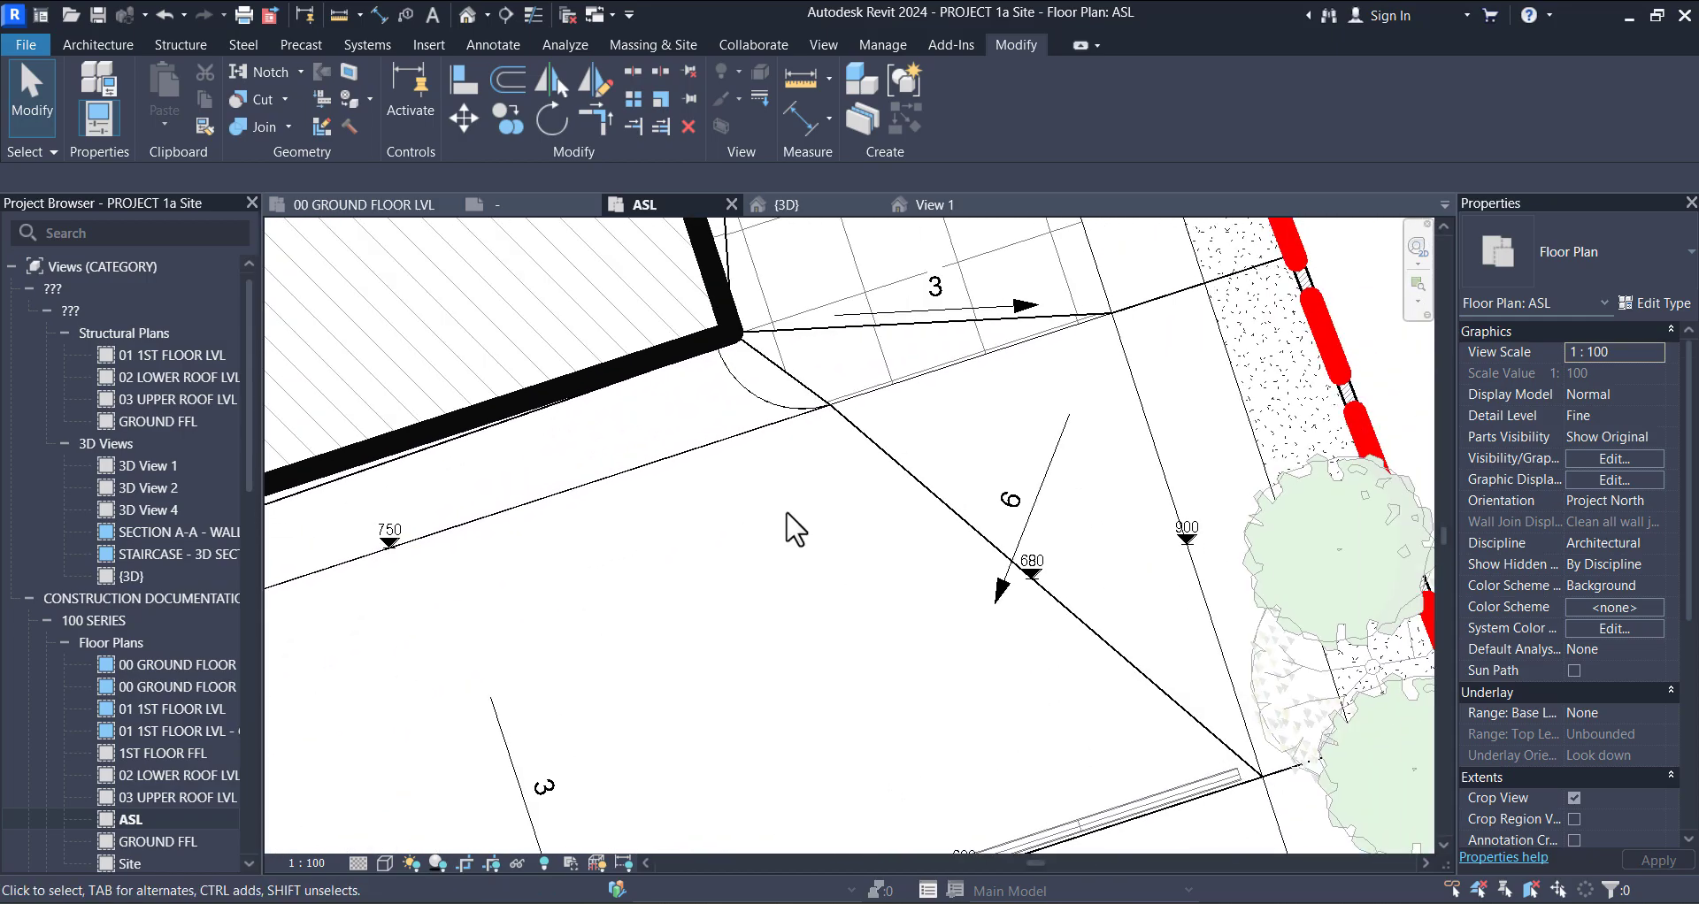
scroll(997, 527, down, 3)
scroll(994, 527, up, 4)
scroll(1057, 506, down, 2)
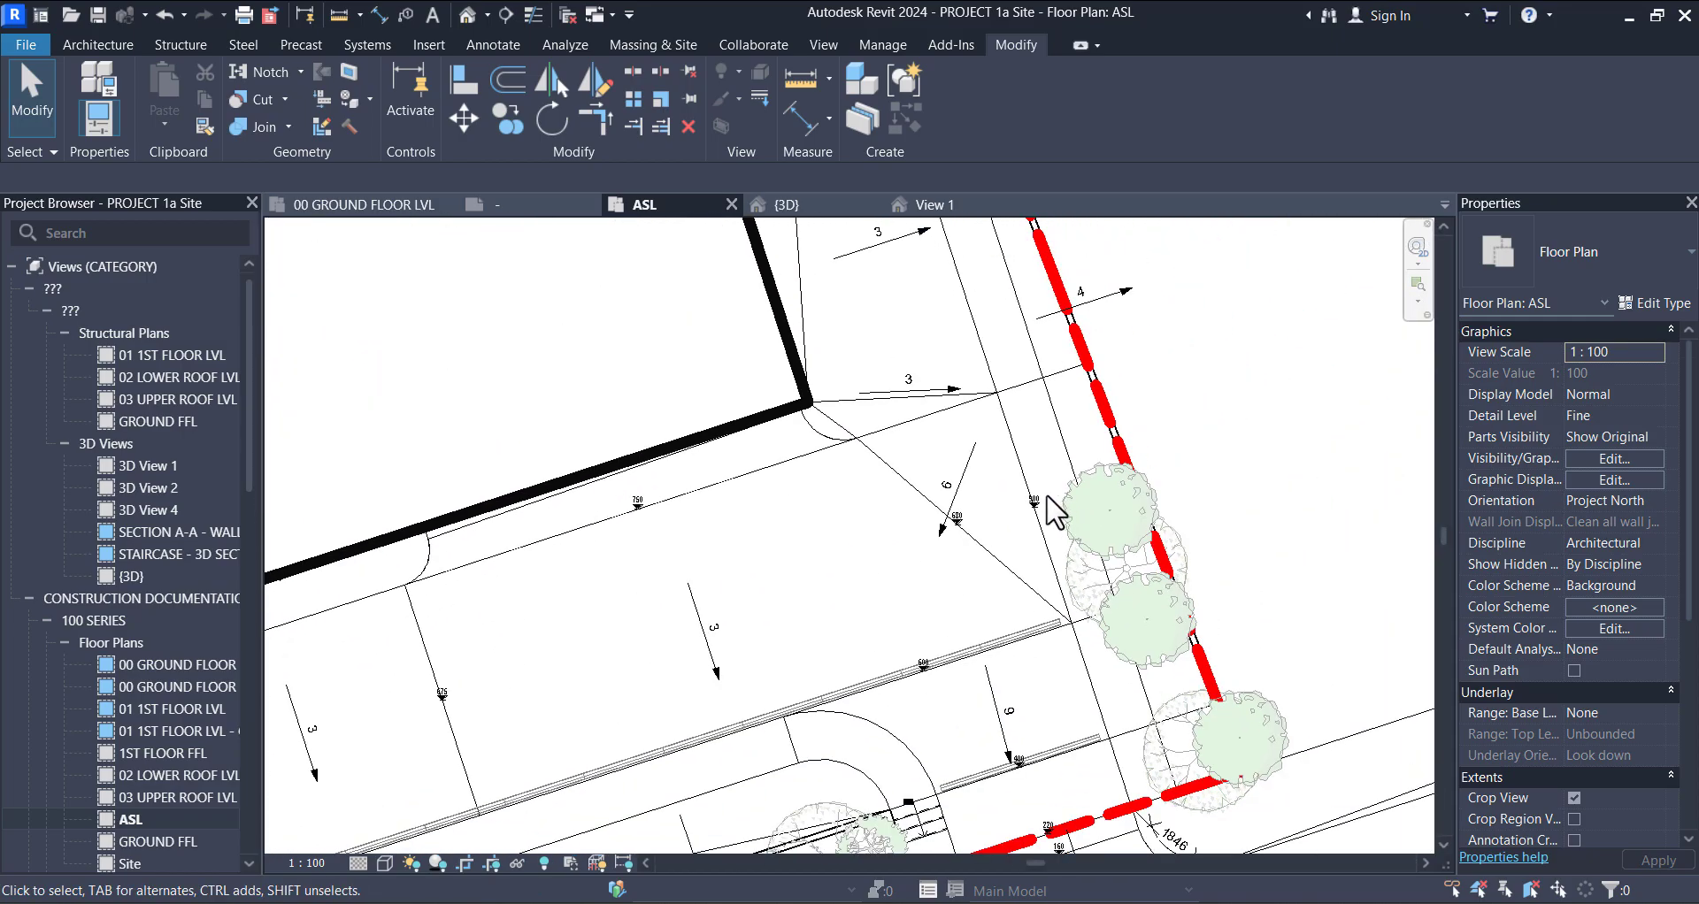
scroll(1017, 519, up, 3)
scroll(1016, 495, down, 4)
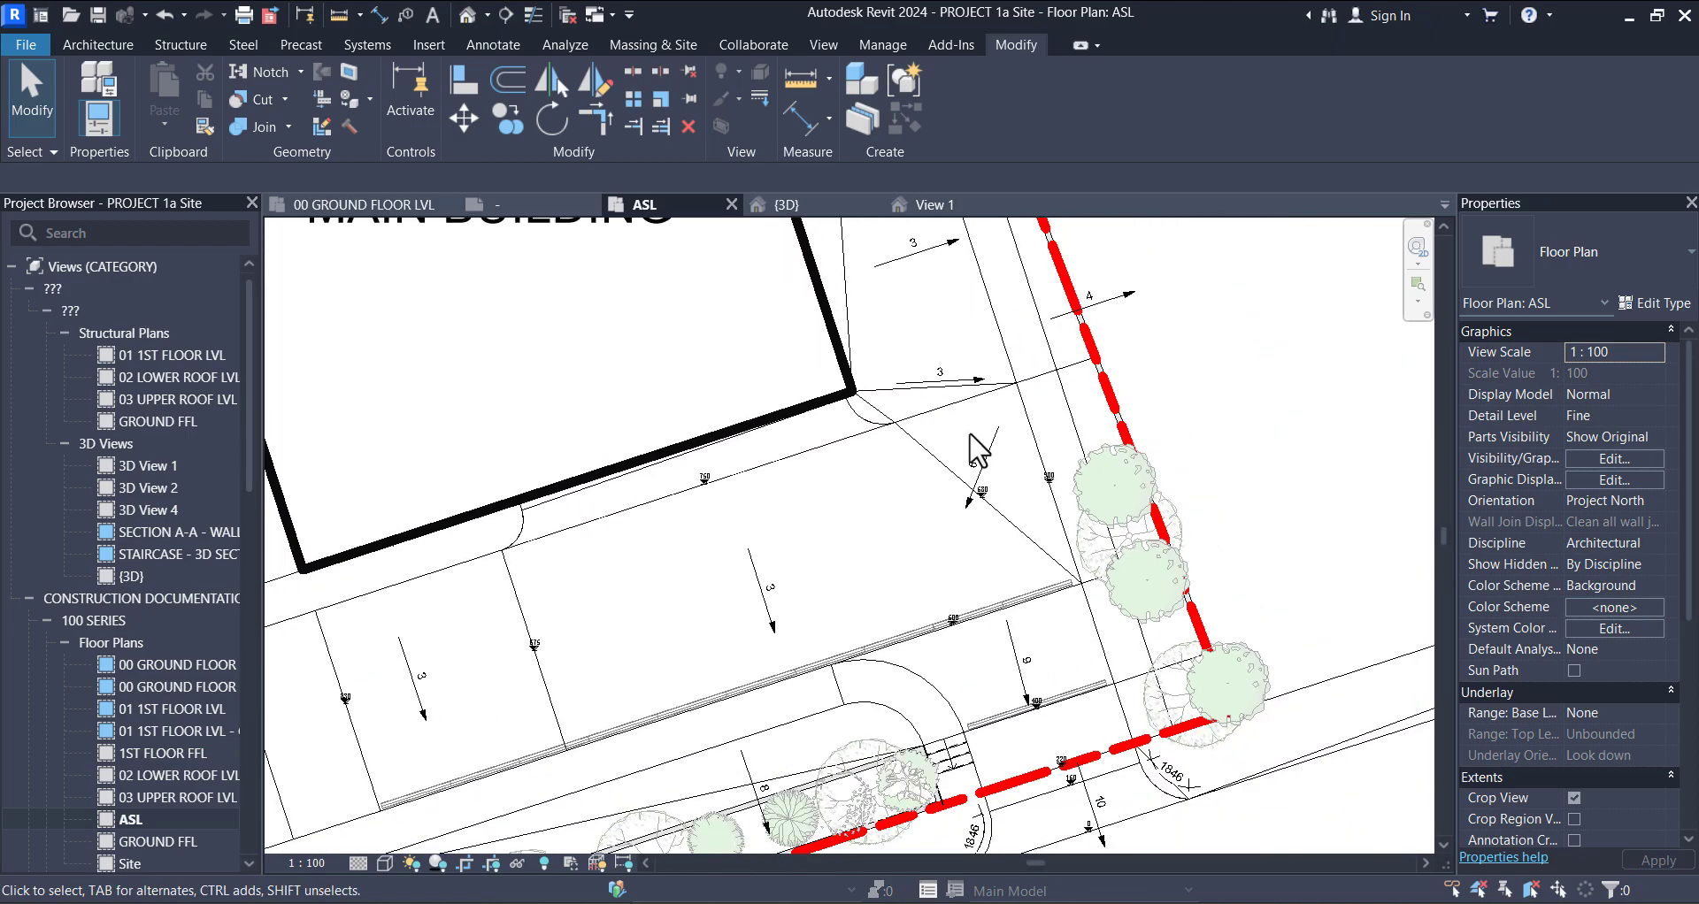
scroll(921, 508, up, 2)
middle_drag(891, 569, 942, 447)
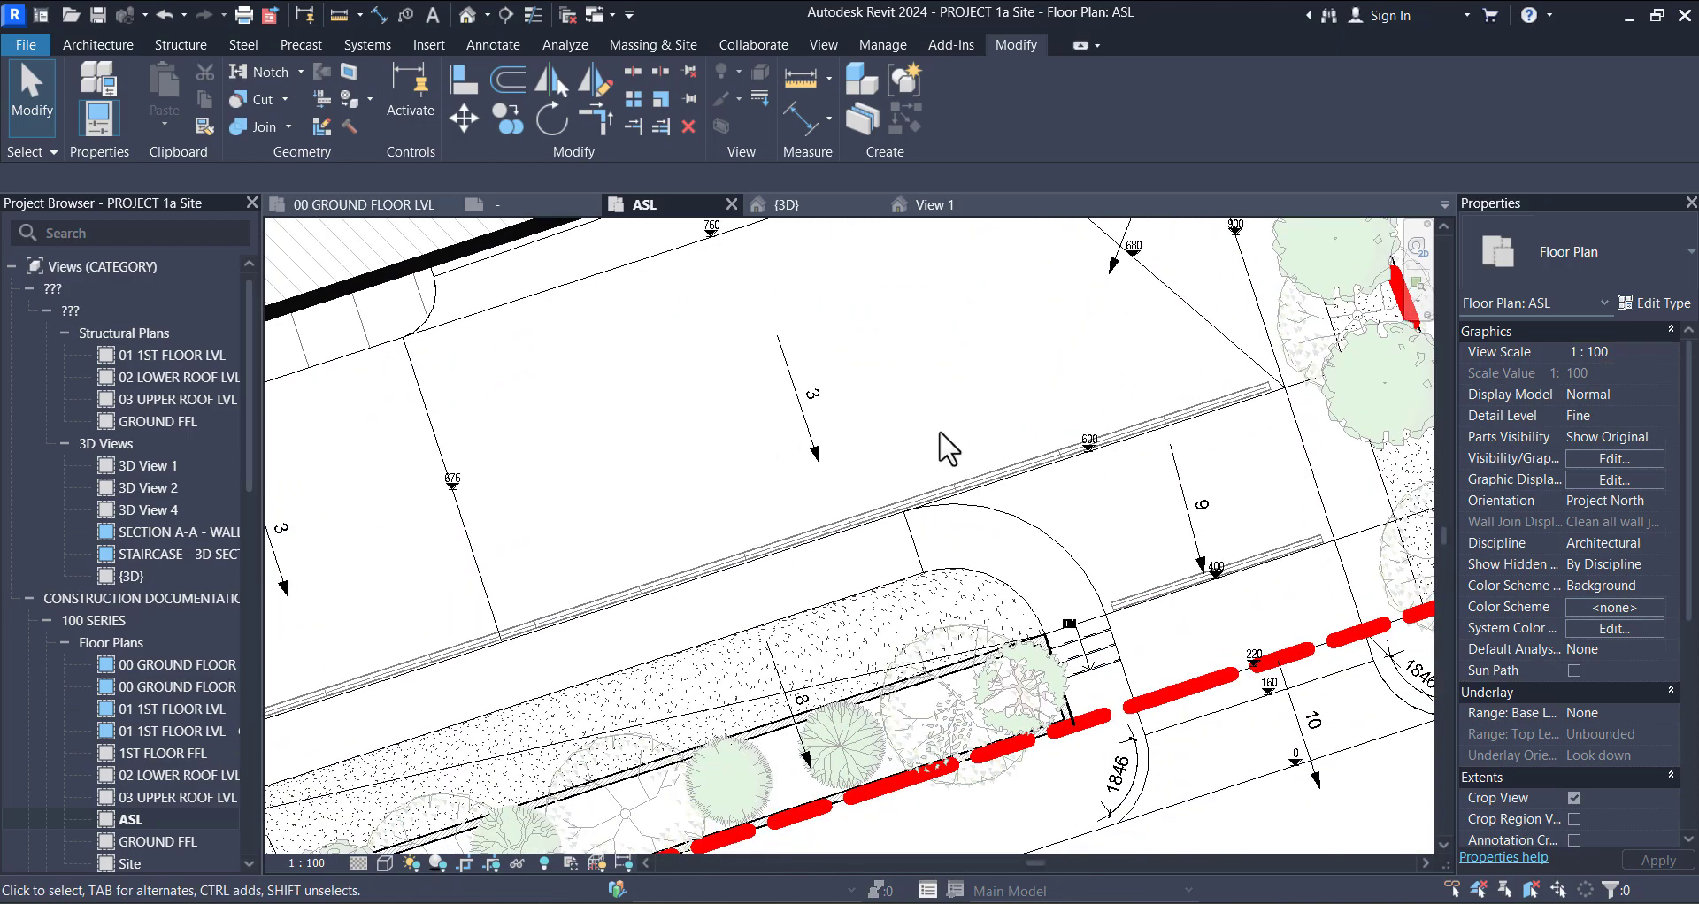
Step: Select a trench drain segment along the front edge of the paved area and open its family for editing
scroll(783, 595, up, 1)
scroll(484, 655, up, 1)
middle_drag(521, 652, 742, 530)
scroll(593, 569, up, 1)
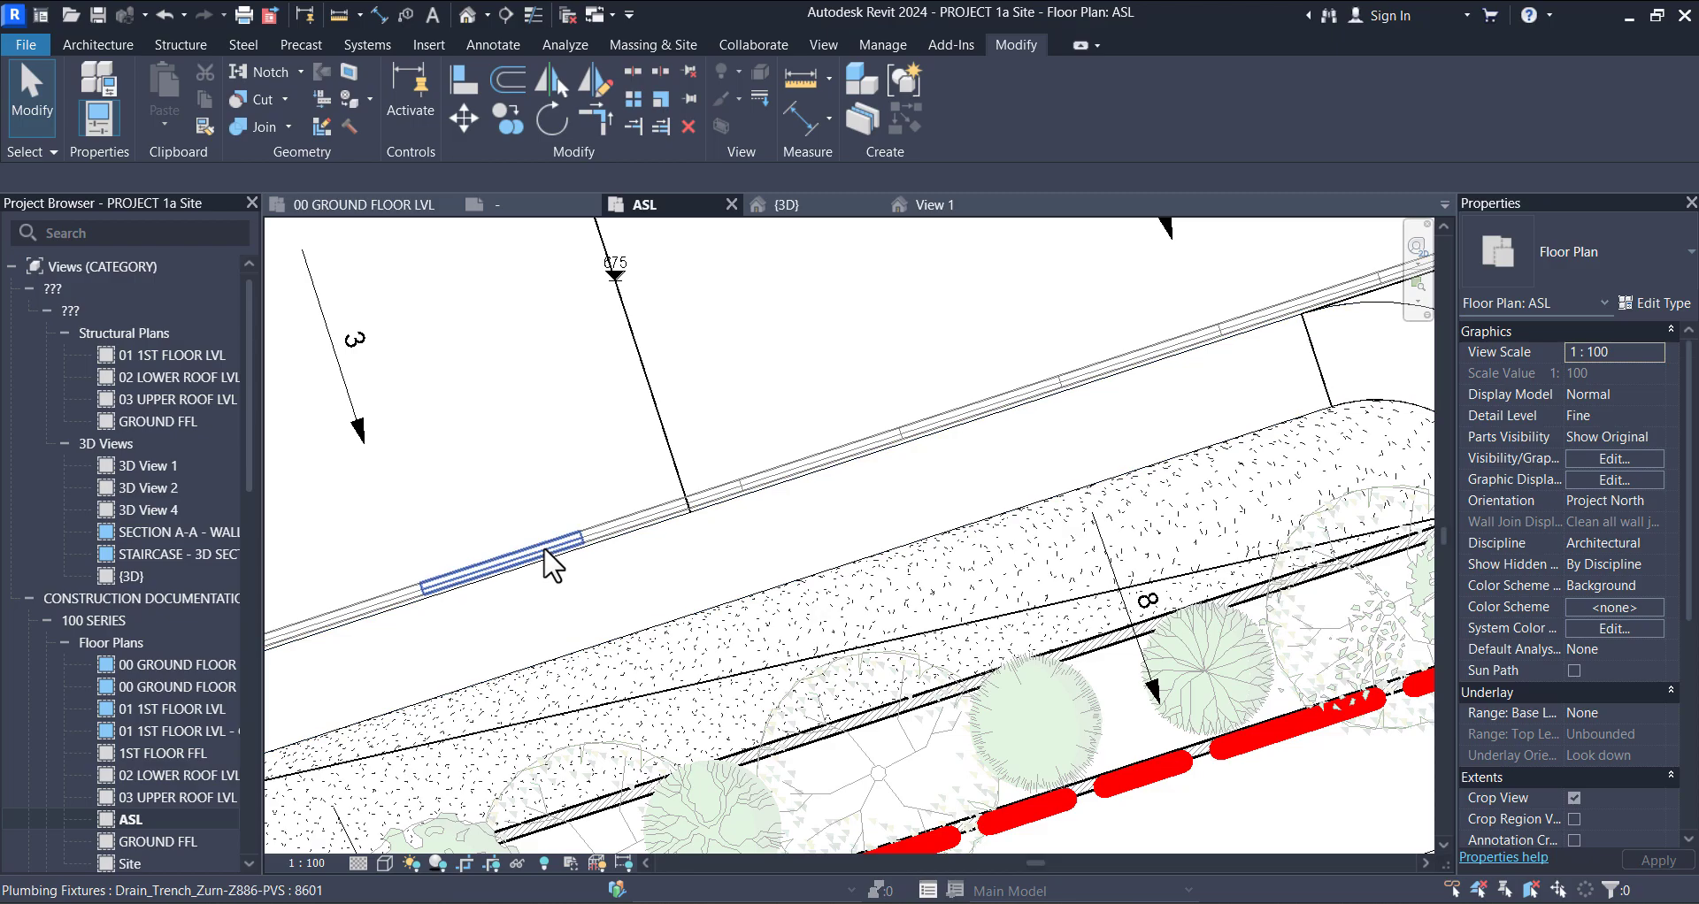
scroll(589, 544, up, 1)
click(610, 551)
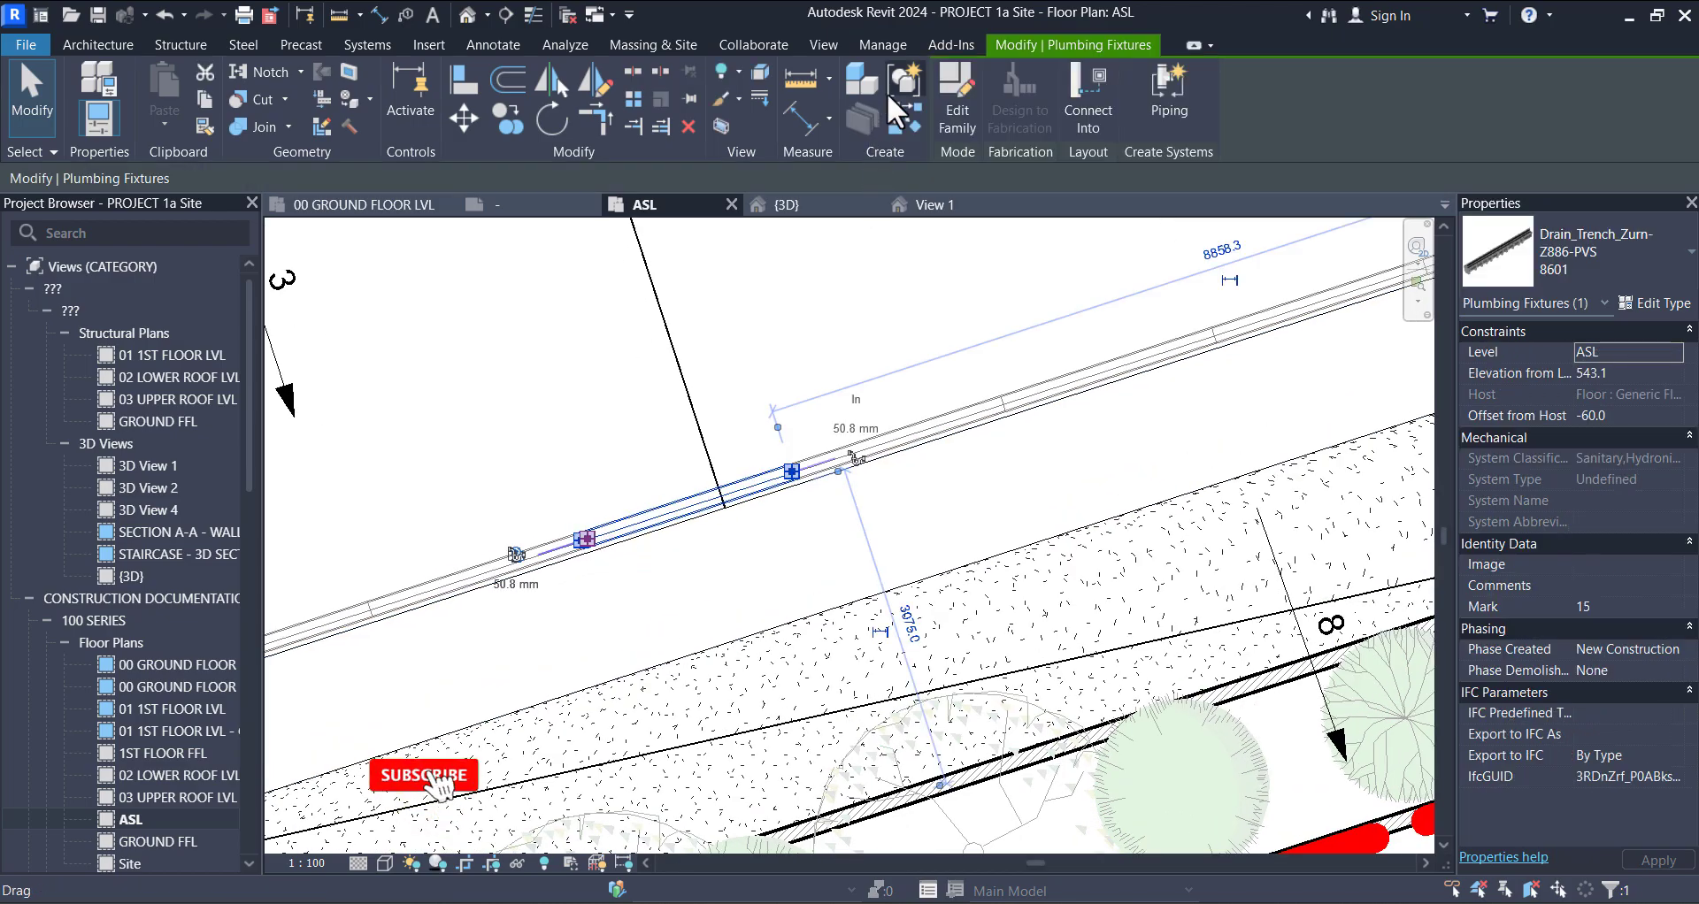
click(946, 104)
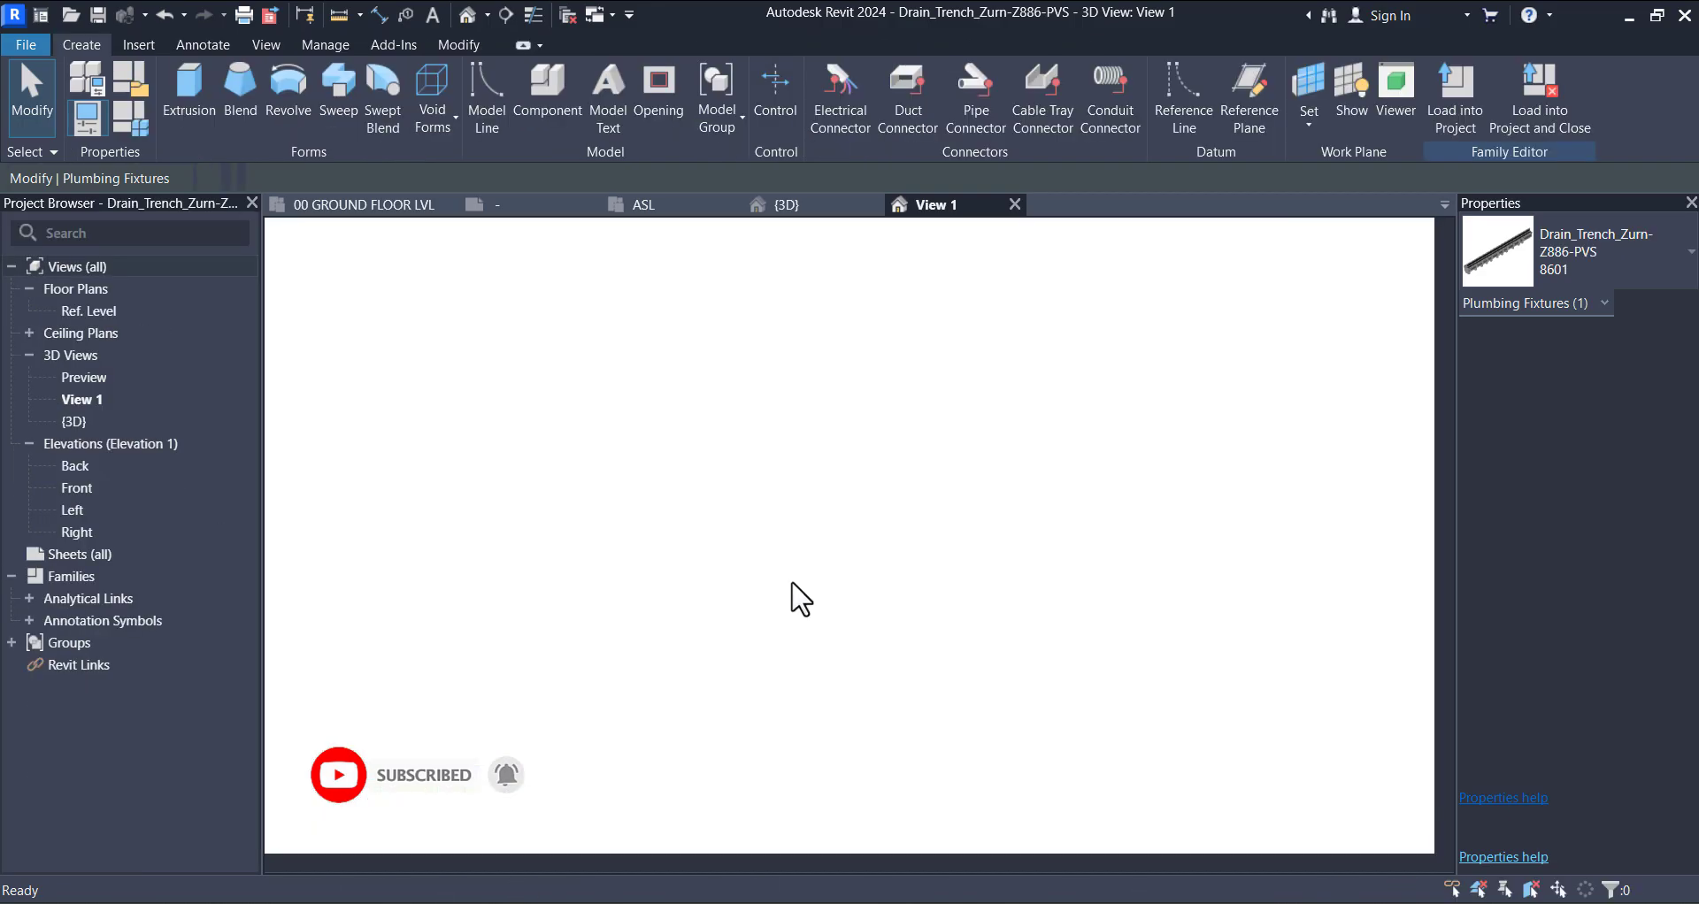
Step: Examine the trench drain family's channel and pipe connectors in 3D, and close the family without saving changes
shift+middle_drag(791, 575, 695, 725)
scroll(788, 622, up, 4)
shift+middle_drag(850, 622, 913, 551)
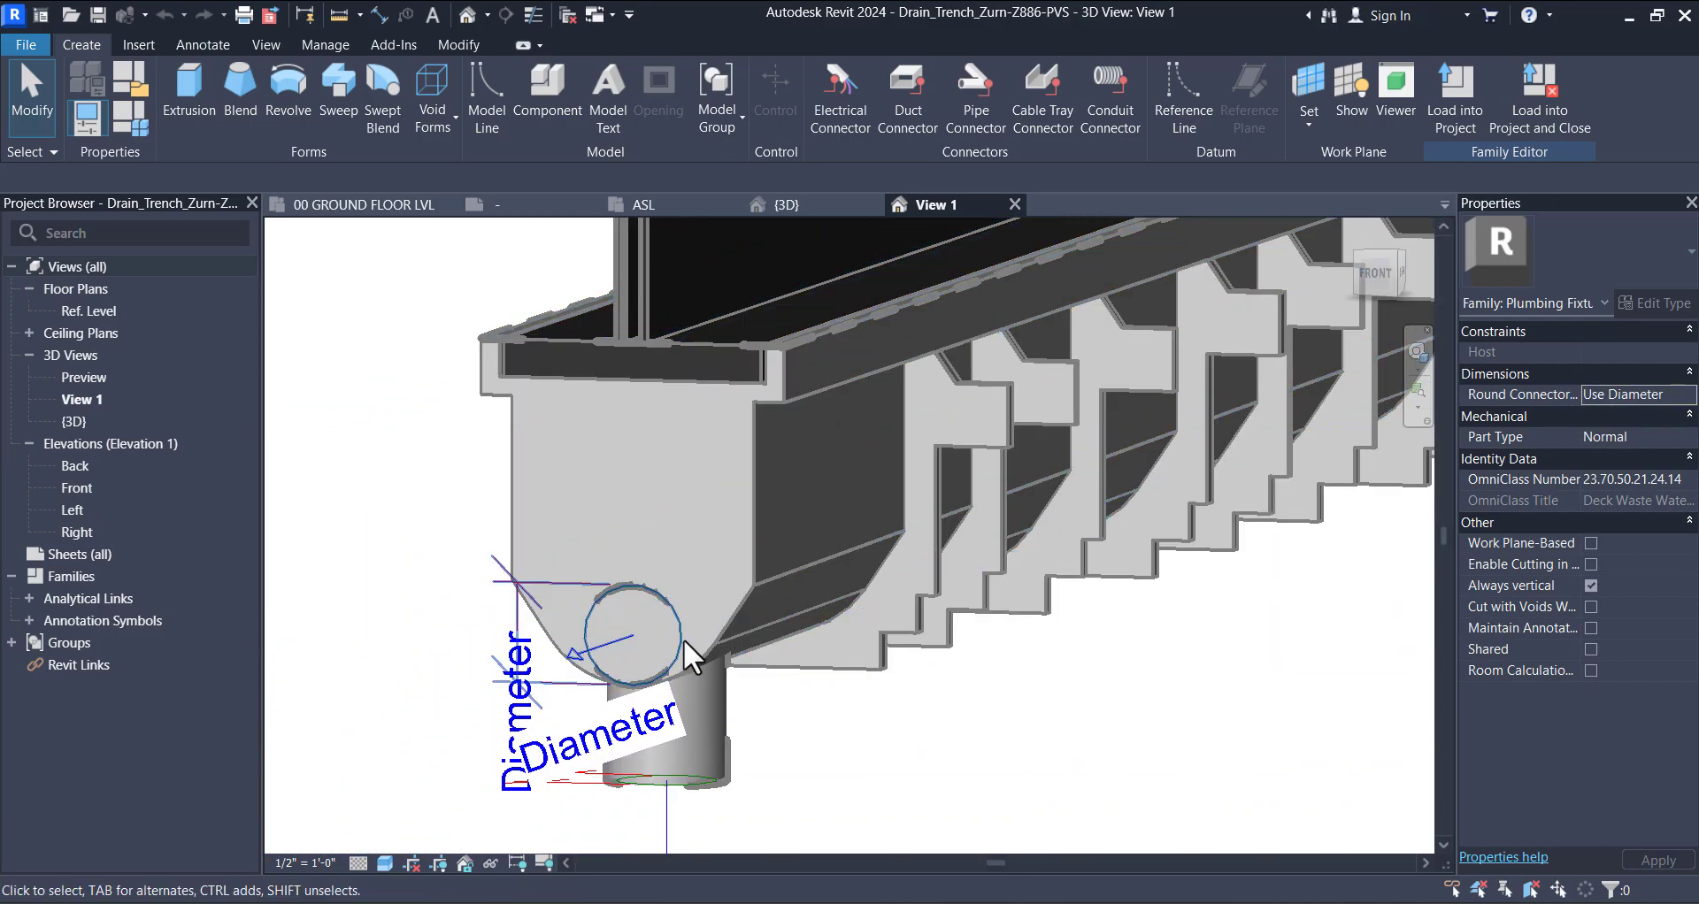
scroll(697, 729, down, 2)
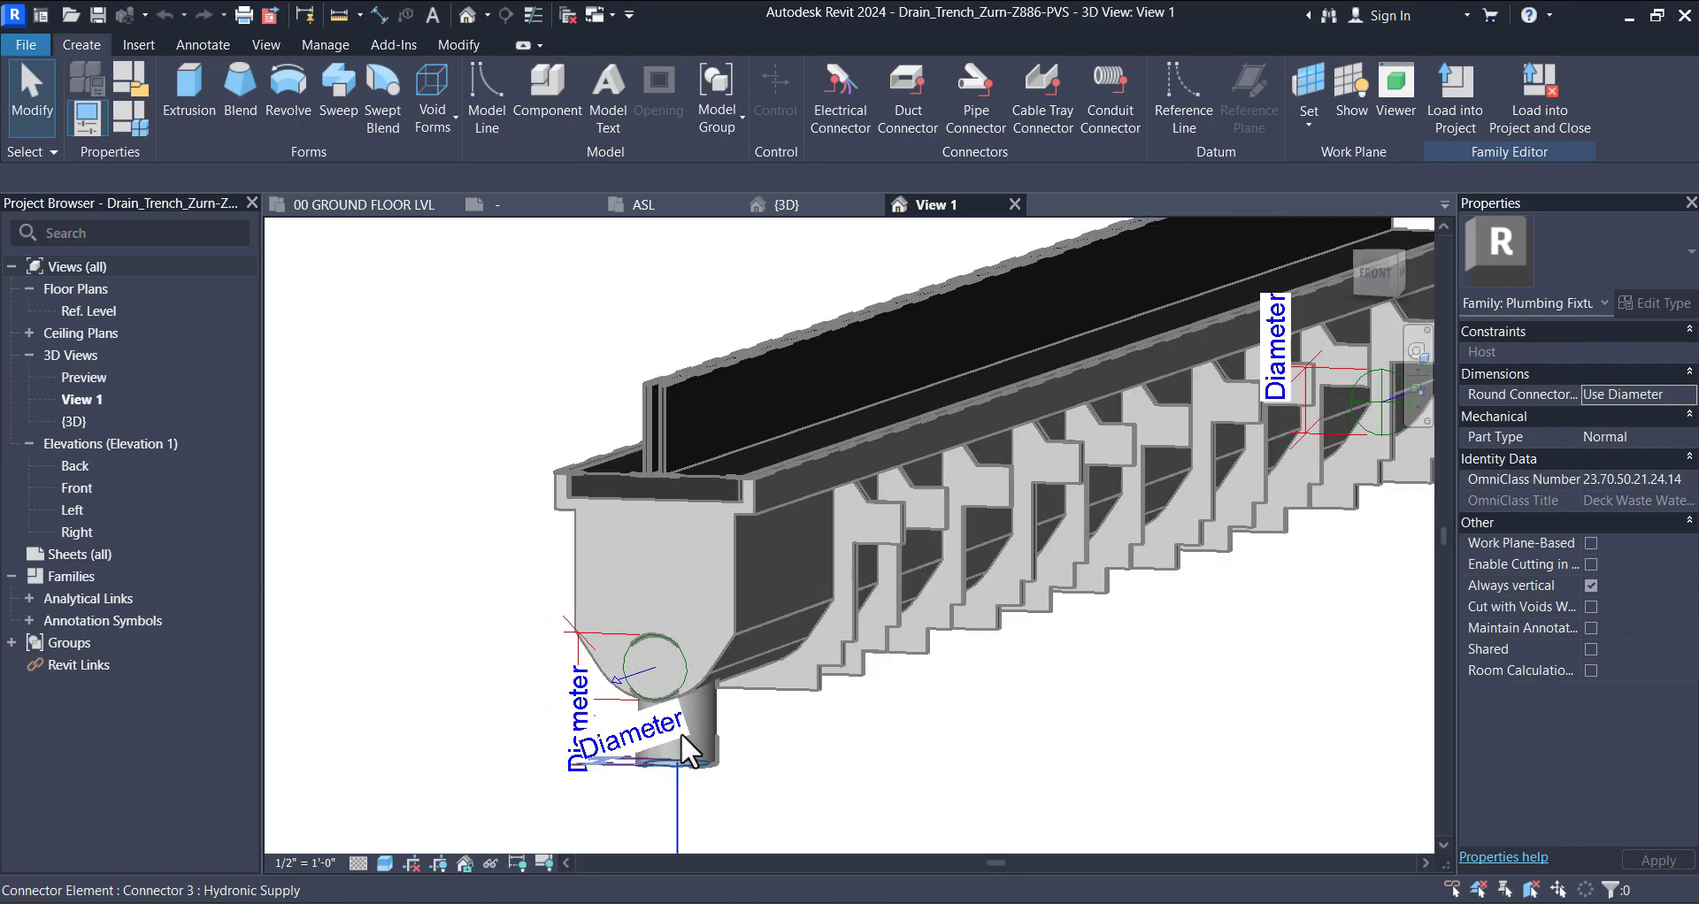
shift+middle_drag(670, 653, 779, 712)
shift+middle_drag(1053, 433, 971, 566)
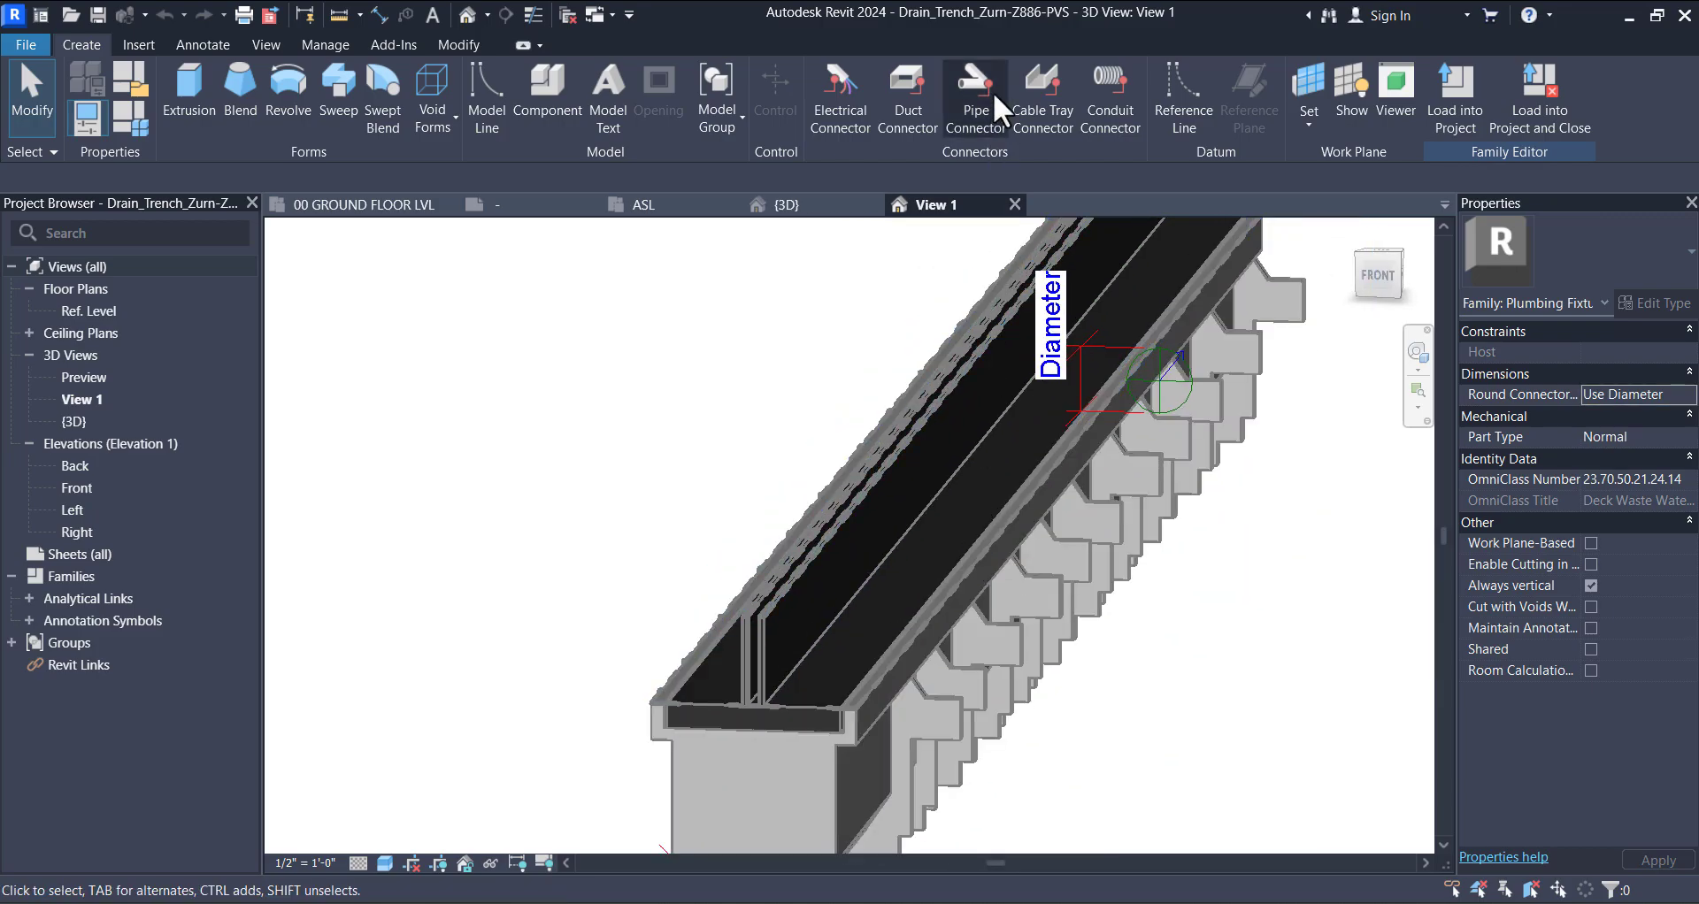
shift+middle_drag(991, 292, 844, 699)
scroll(973, 604, up, 2)
scroll(968, 602, down, 3)
click(1014, 205)
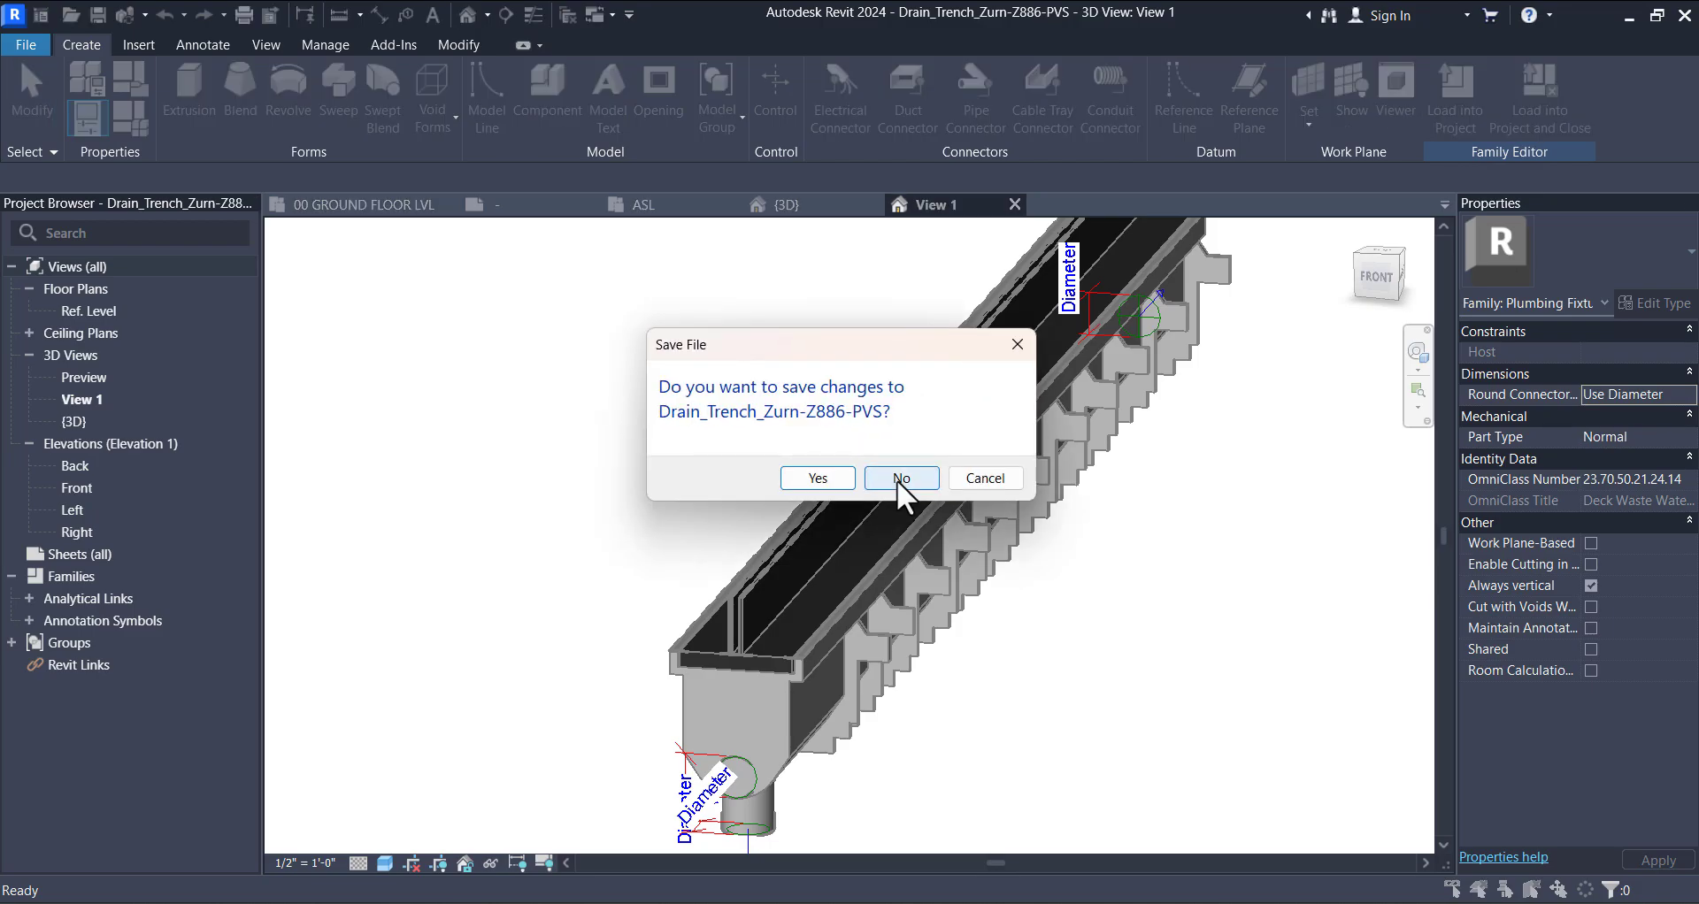
click(897, 479)
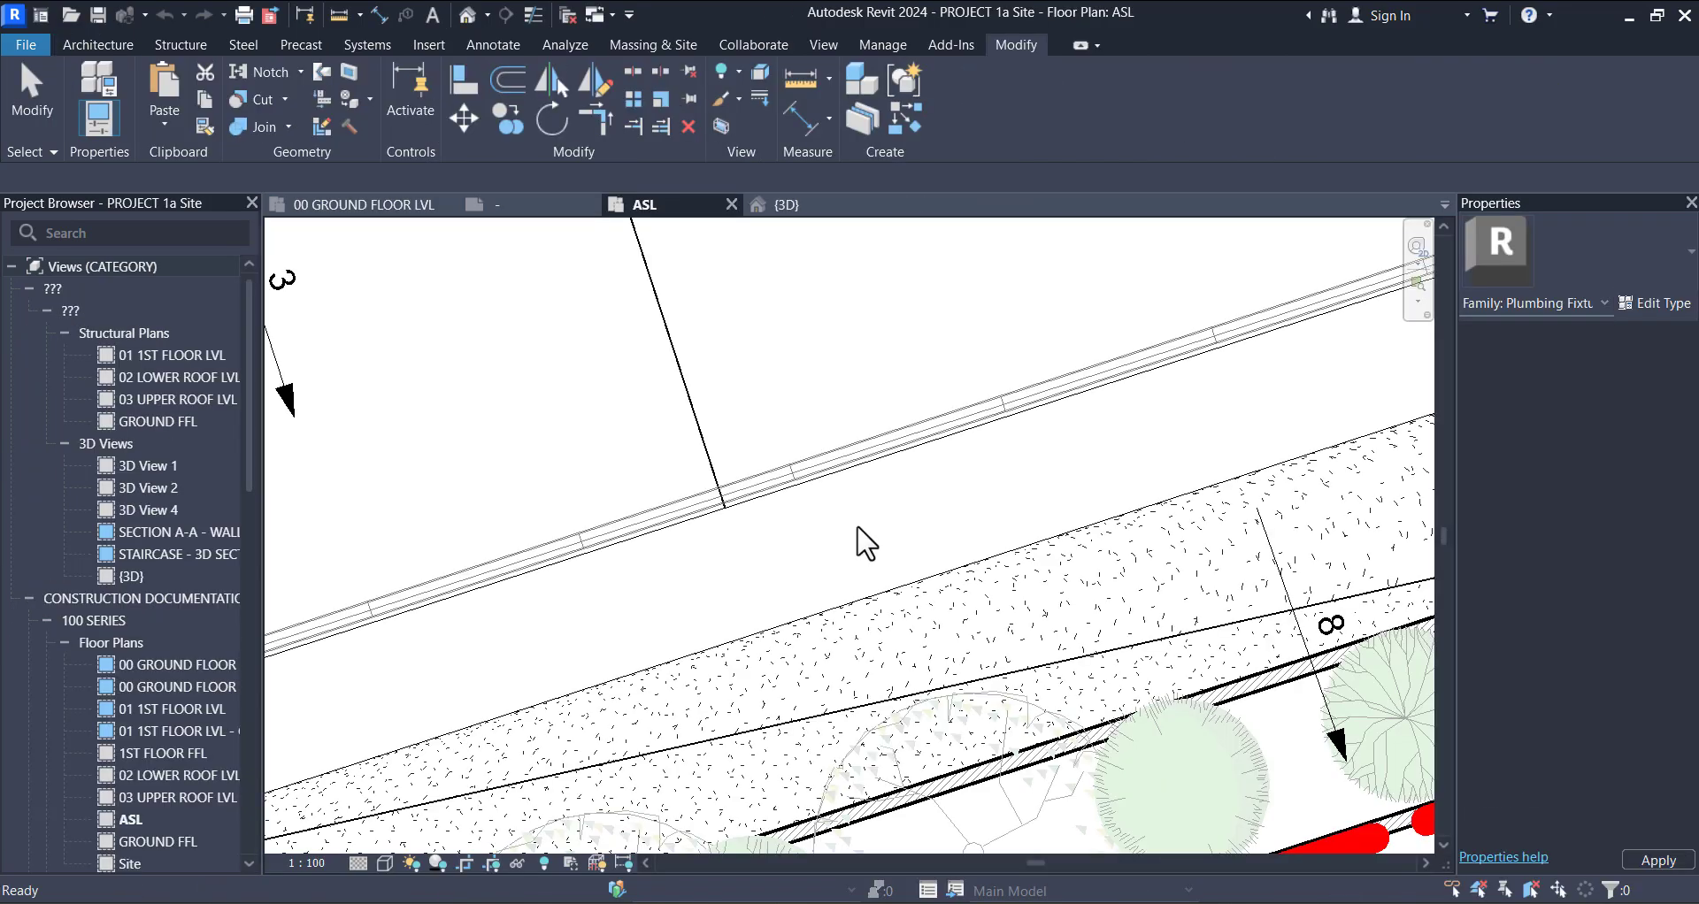
Step: Review the trench drains, slope arrows and spot elevations from the paved forecourt down the entrance ramp to the road
scroll(873, 564, down, 2)
scroll(885, 571, down, 2)
middle_drag(837, 556, 536, 600)
scroll(983, 449, down, 1)
scroll(522, 571, up, 1)
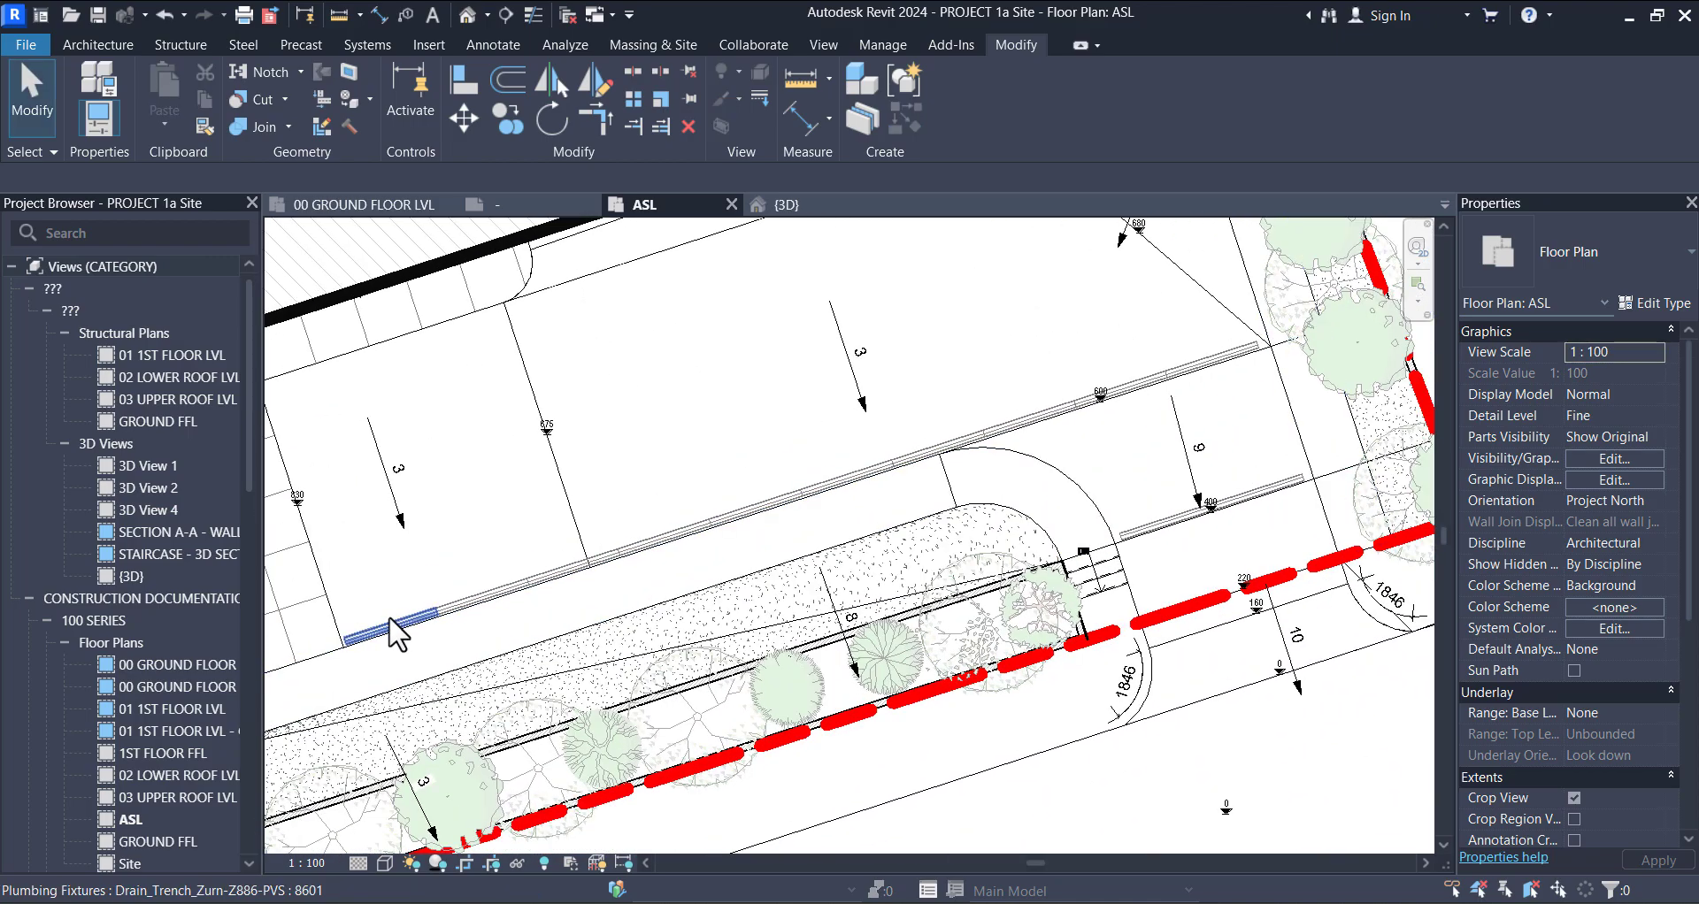
scroll(743, 428, down, 2)
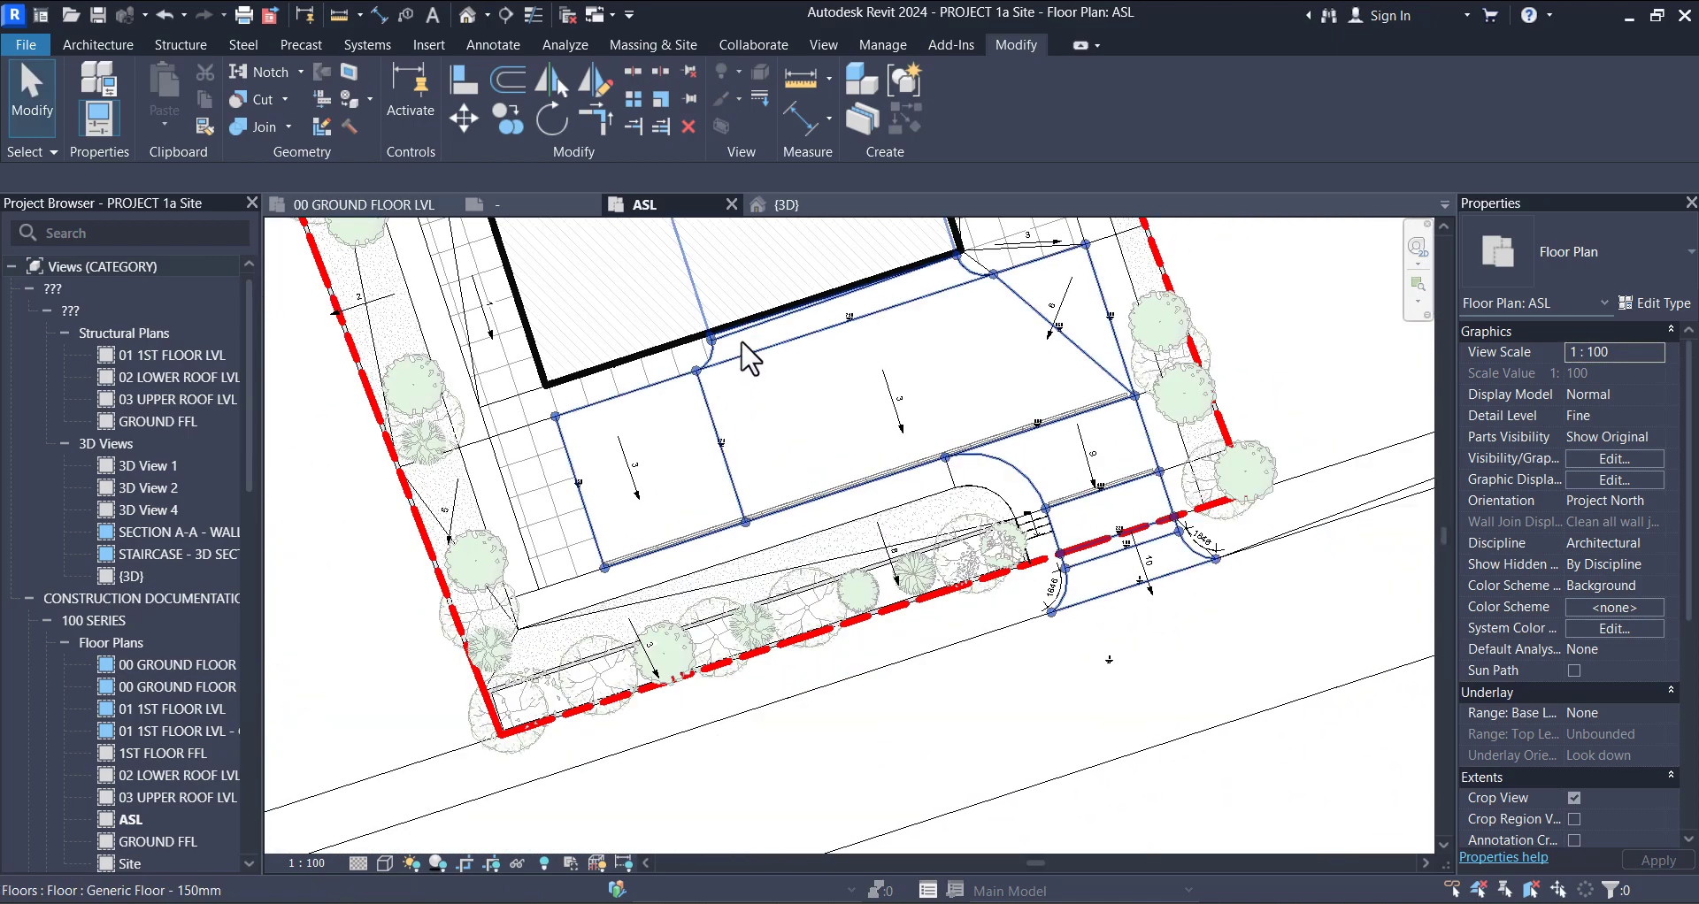
scroll(1102, 434, up, 2)
scroll(1111, 554, up, 2)
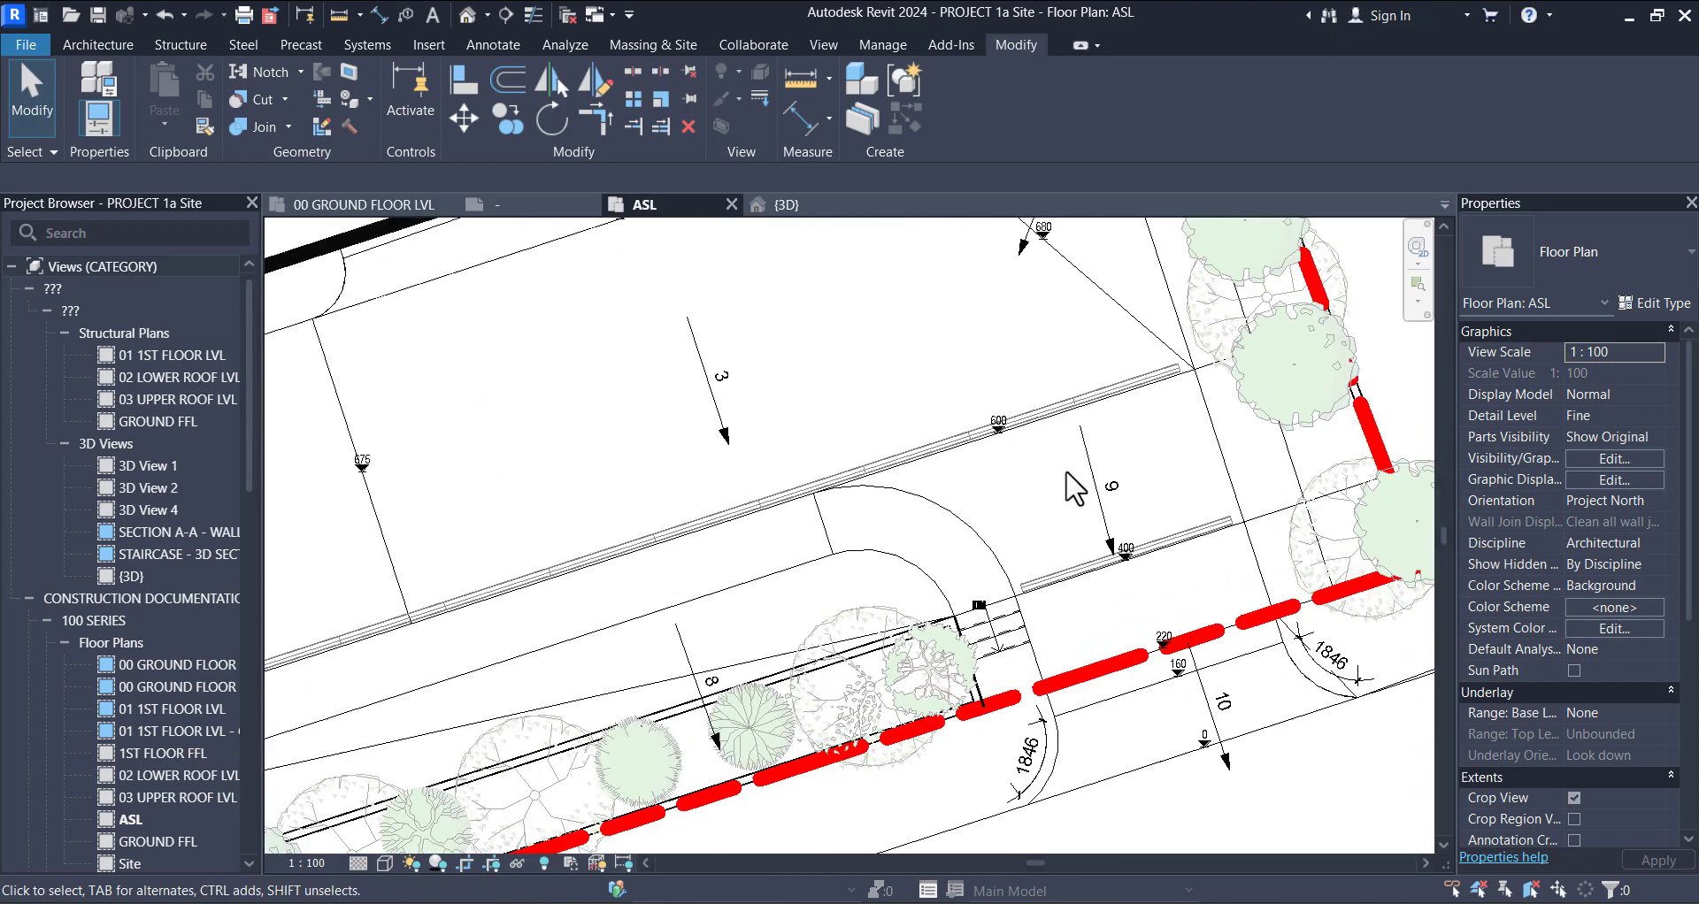
middle_drag(1181, 557, 1057, 376)
scroll(1062, 469, up, 1)
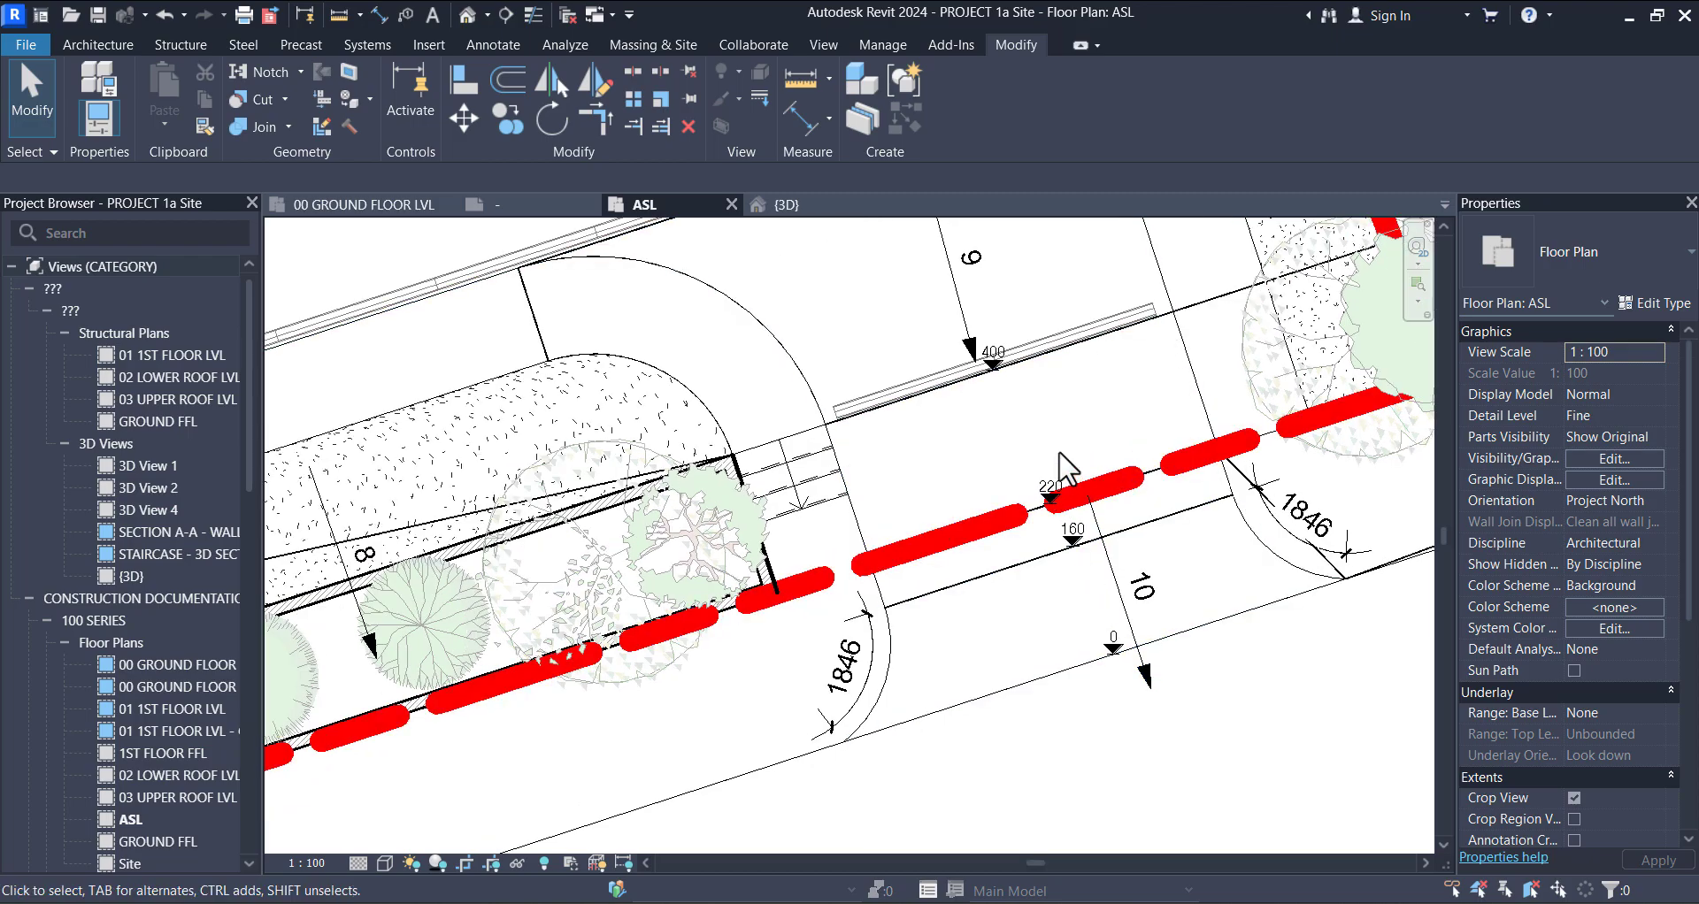
scroll(975, 442, down, 1)
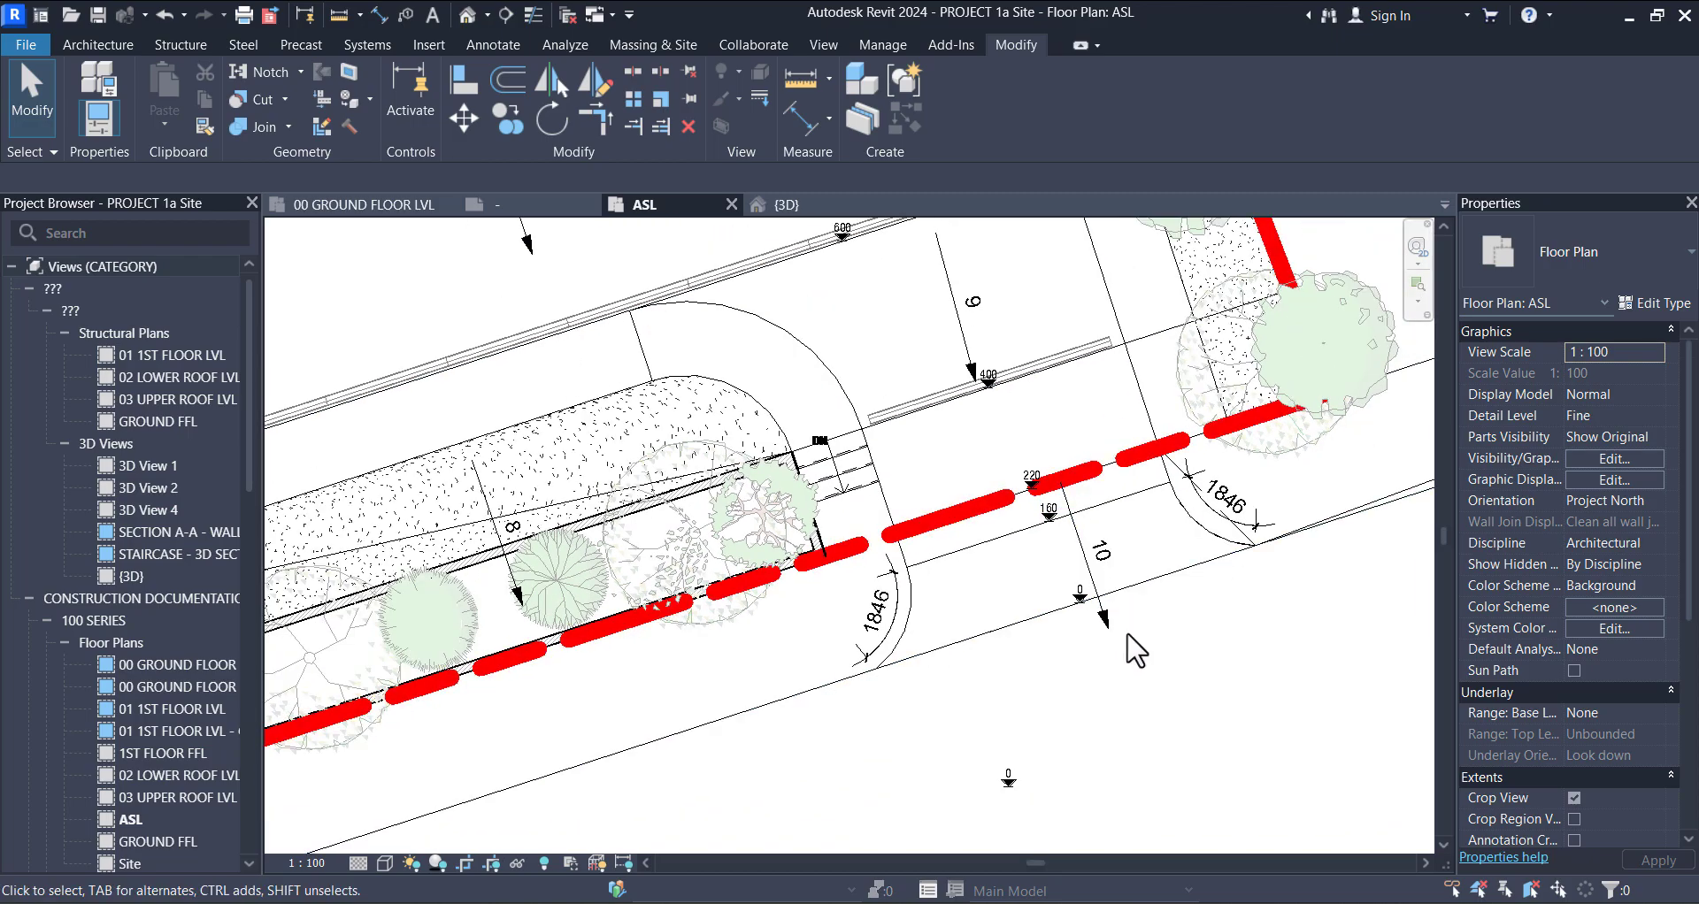
scroll(1097, 611, down, 3)
middle_drag(1066, 554, 1062, 671)
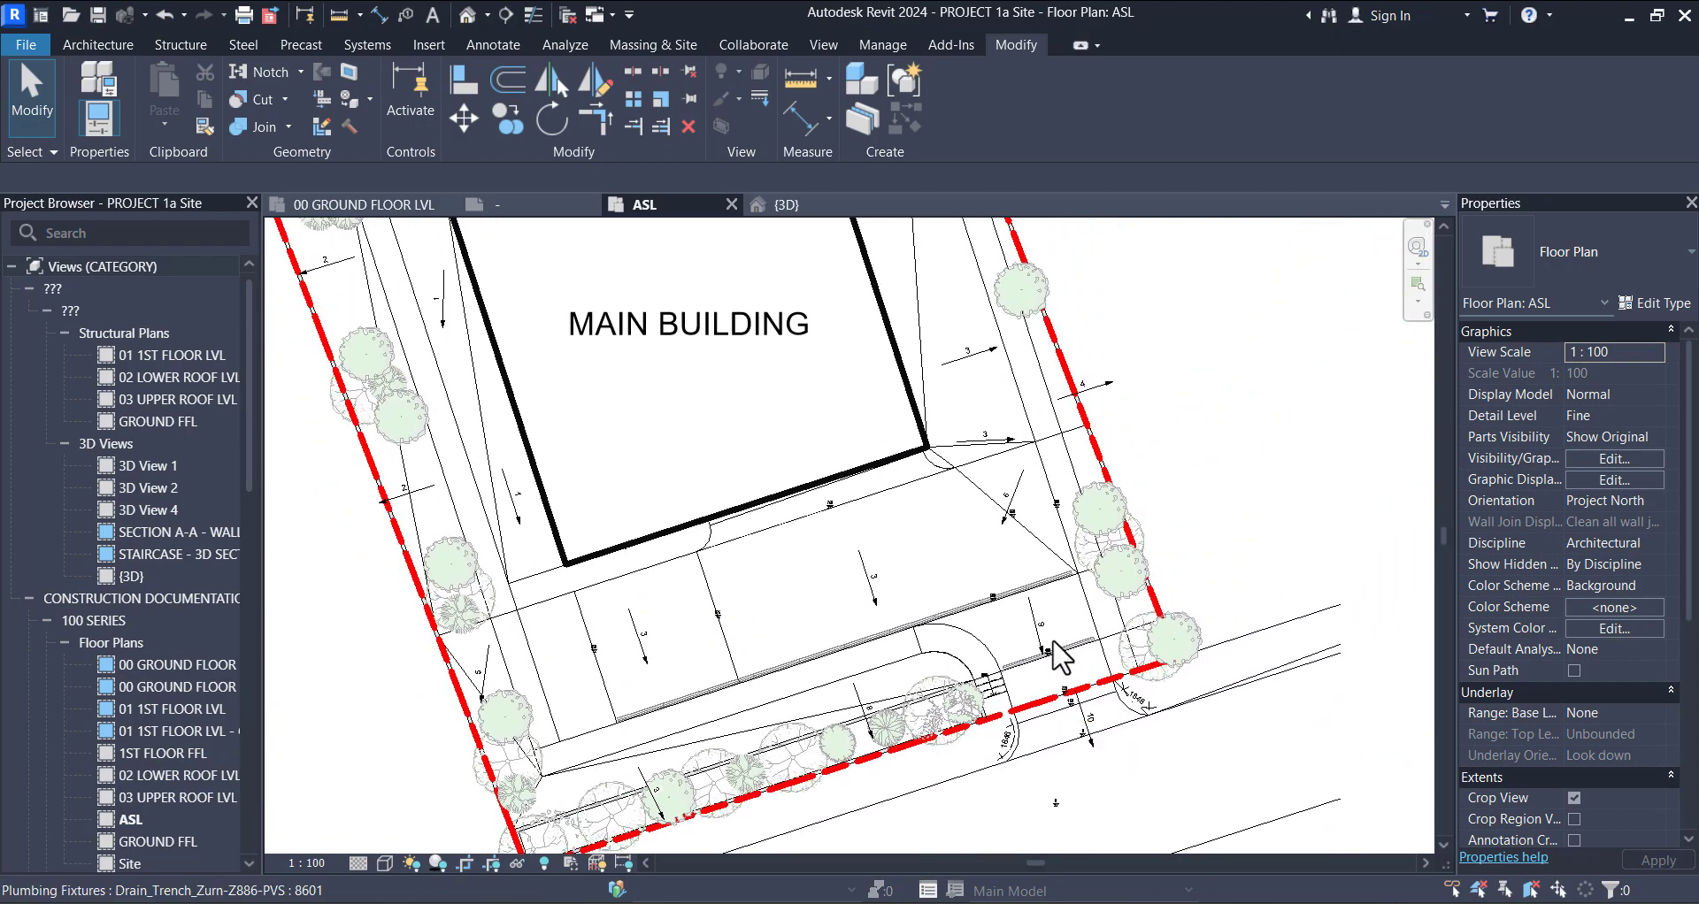
Step: Review the slope arrows around the main building, from the front forecourt corner and side boundaries to the rear lawn
scroll(1071, 428, up, 2)
scroll(1080, 443, down, 1)
scroll(1070, 513, up, 2)
scroll(1065, 496, down, 1)
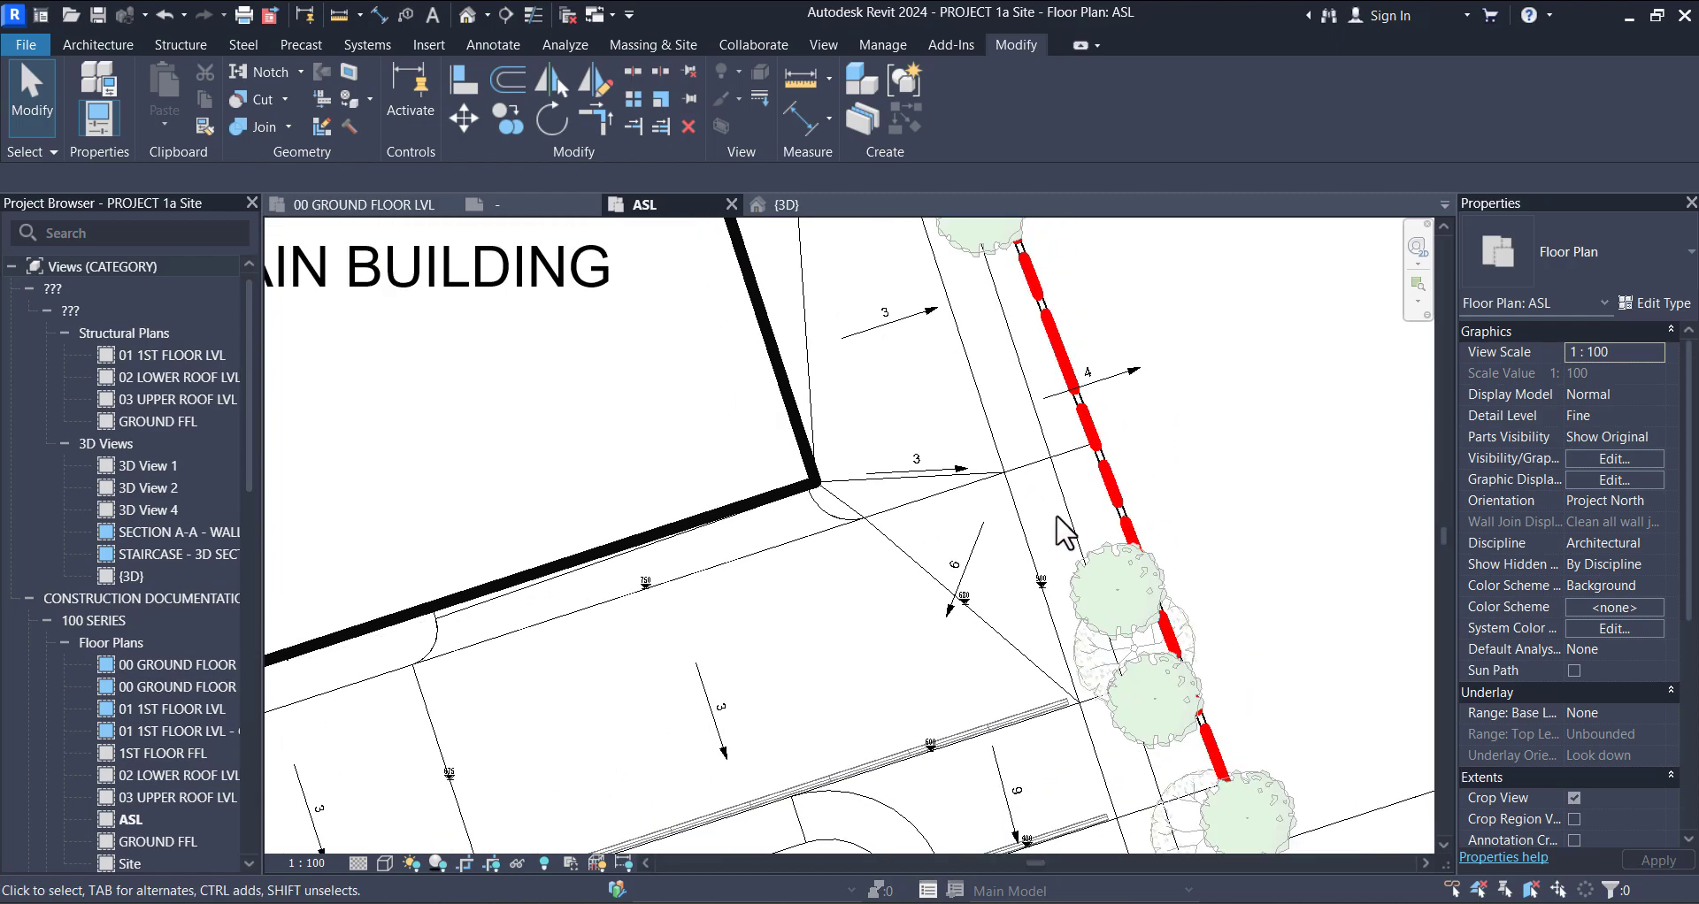
scroll(1087, 477, down, 2)
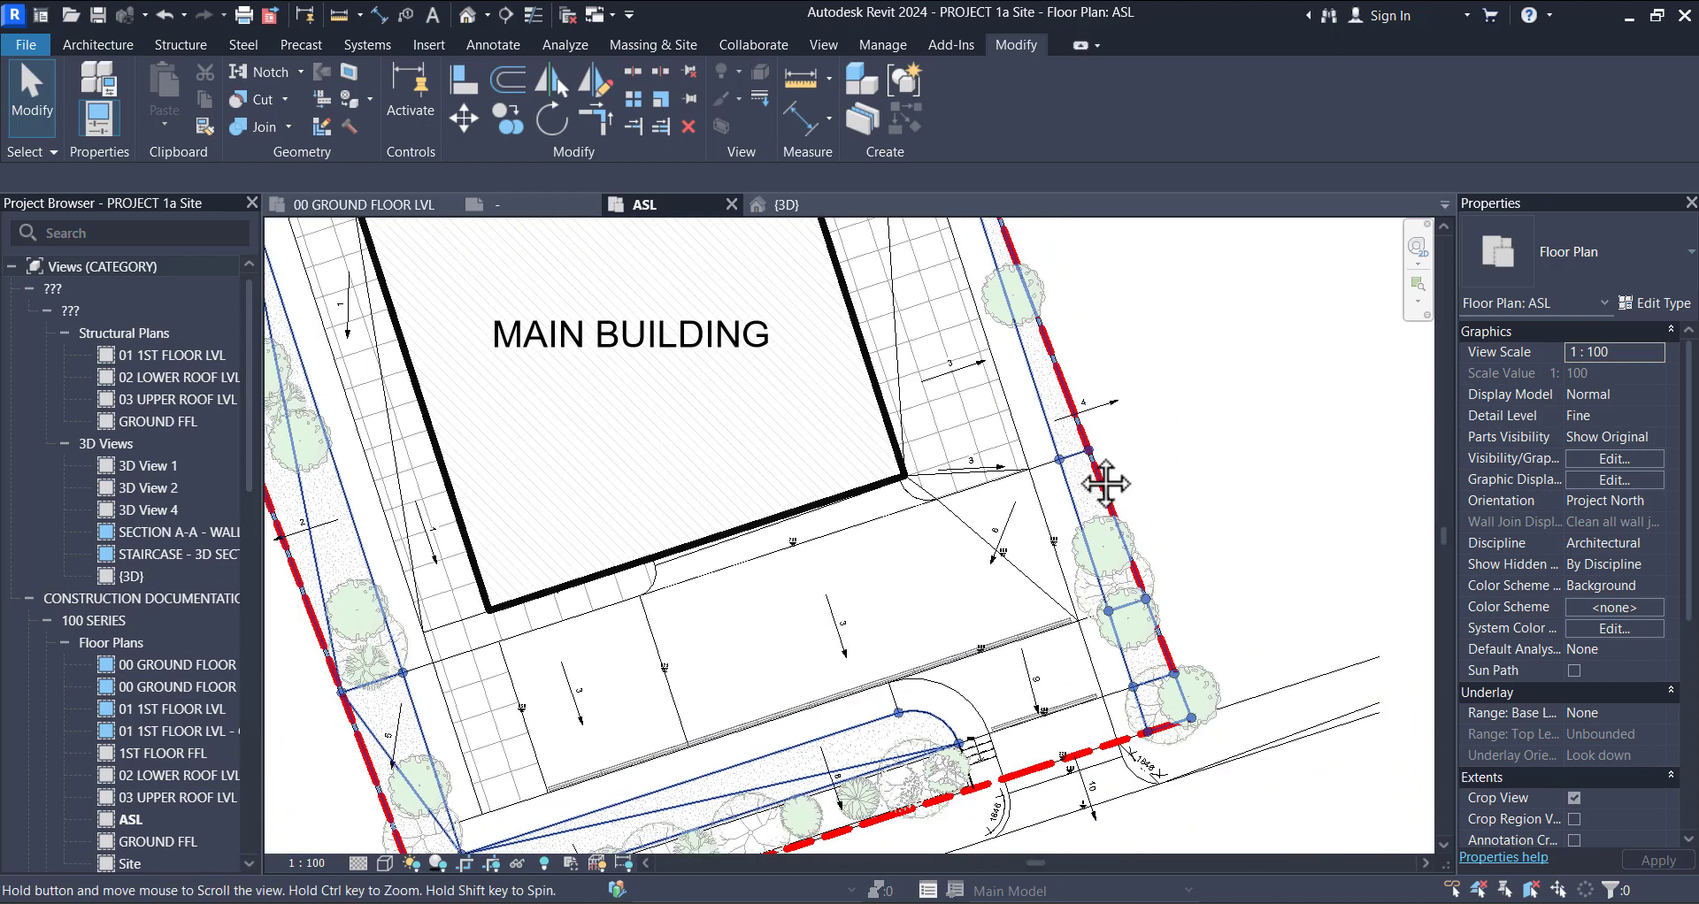
middle_drag(1100, 477, 1186, 667)
scroll(1080, 456, down, 2)
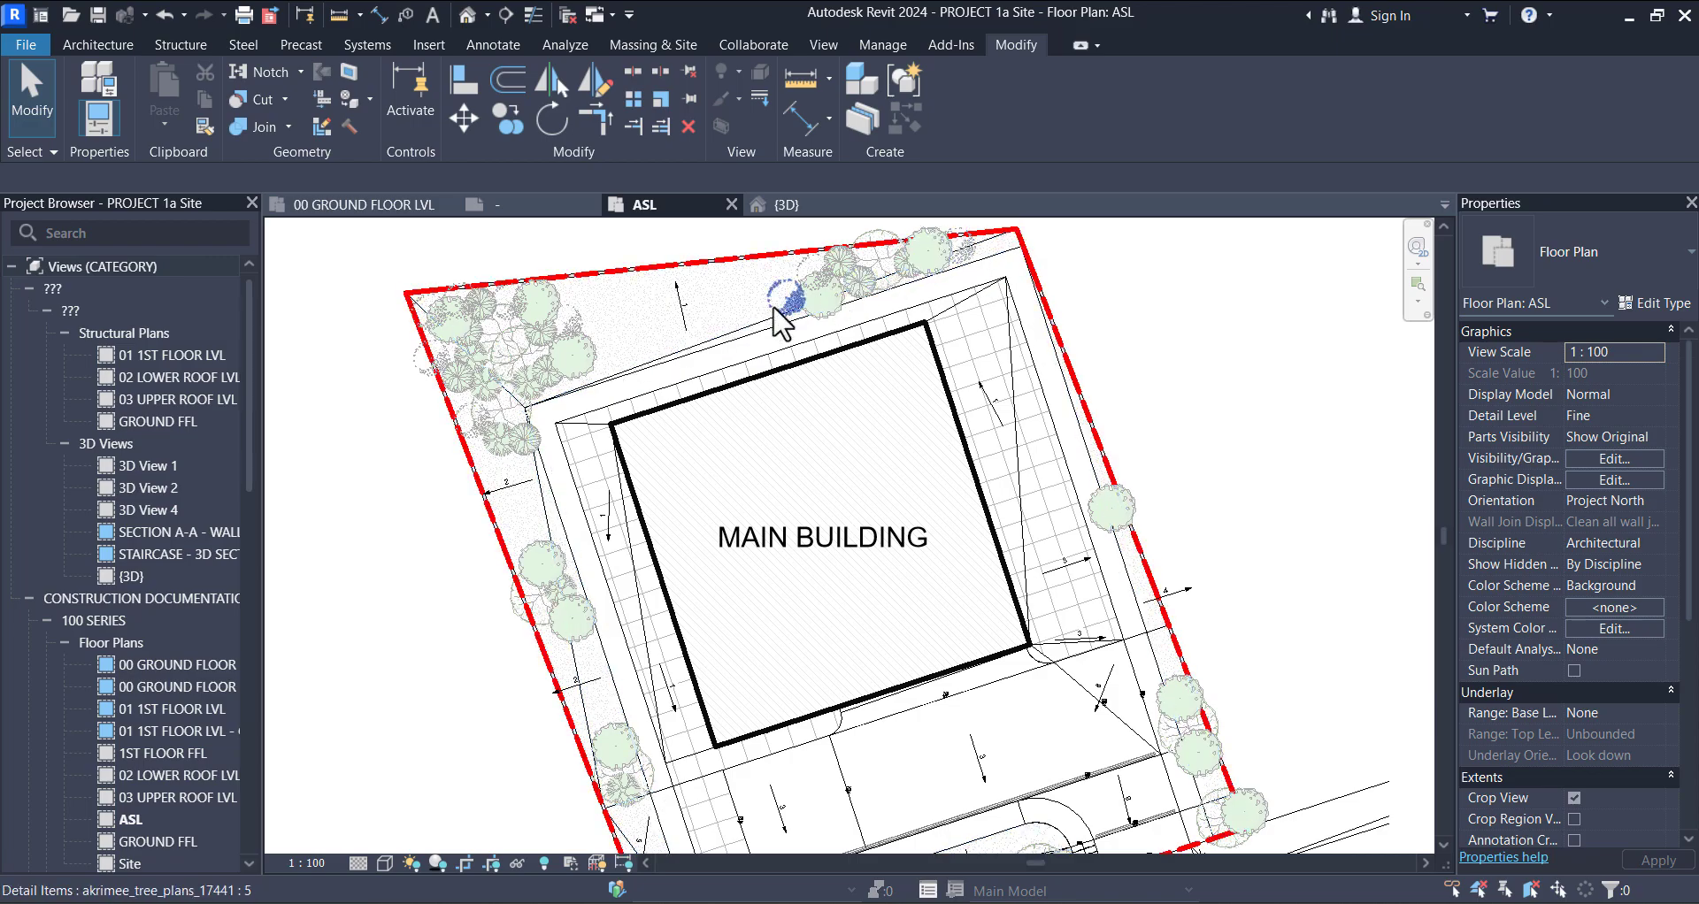
scroll(647, 363, up, 1)
scroll(461, 493, up, 2)
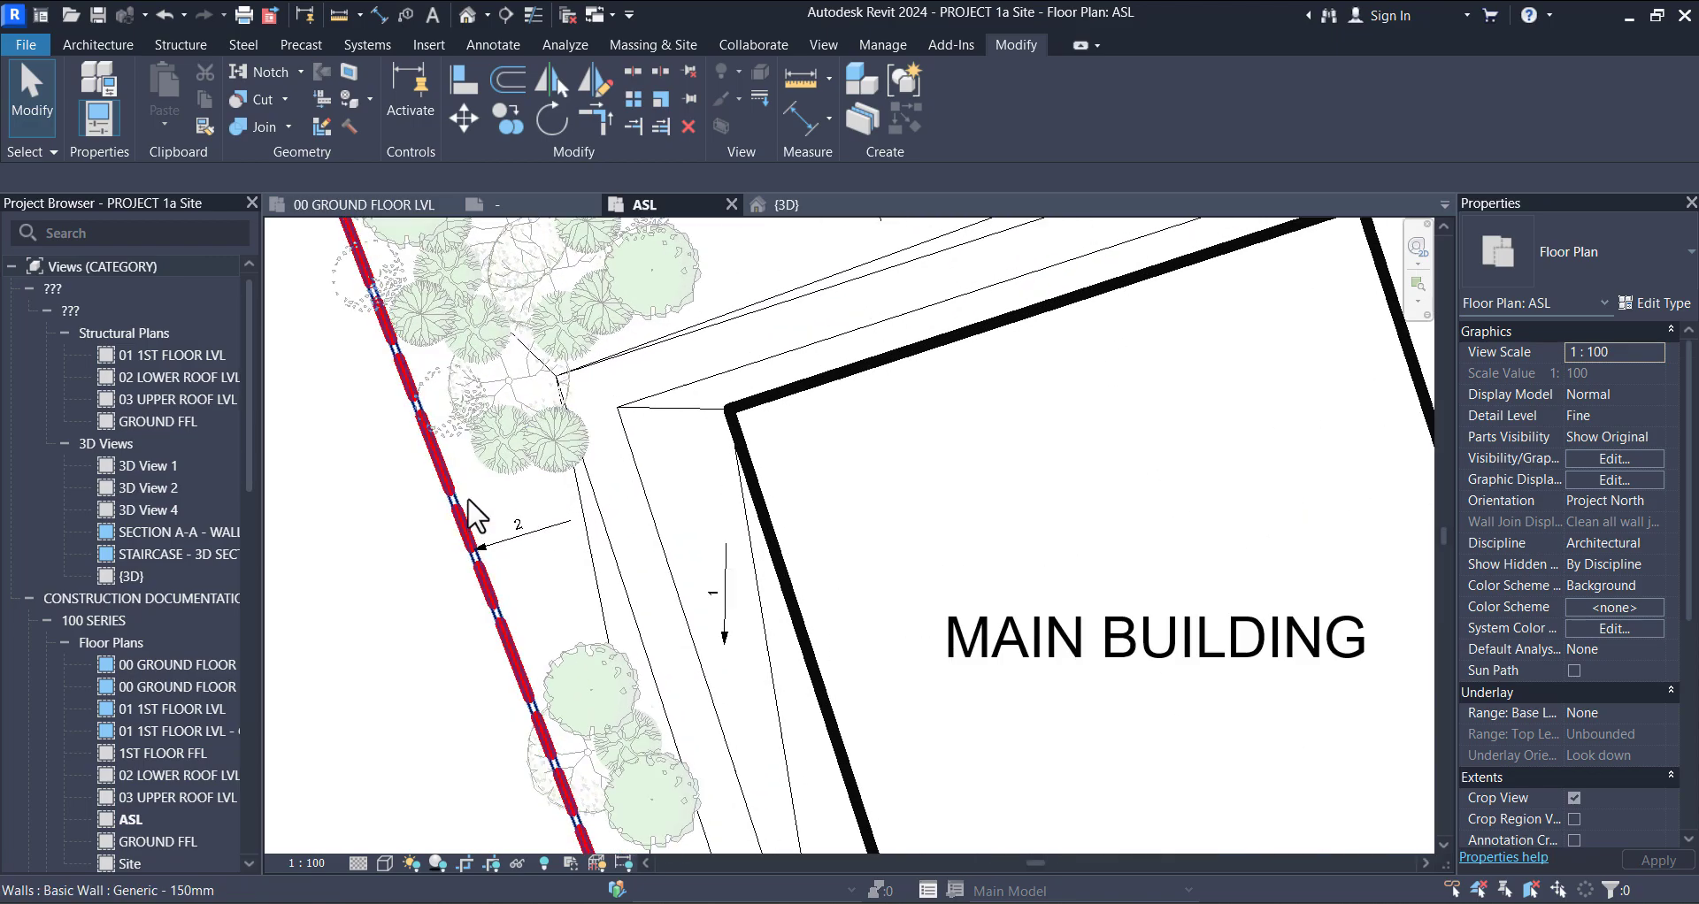
scroll(513, 577, down, 3)
scroll(521, 443, up, 1)
scroll(413, 365, up, 1)
scroll(406, 364, down, 1)
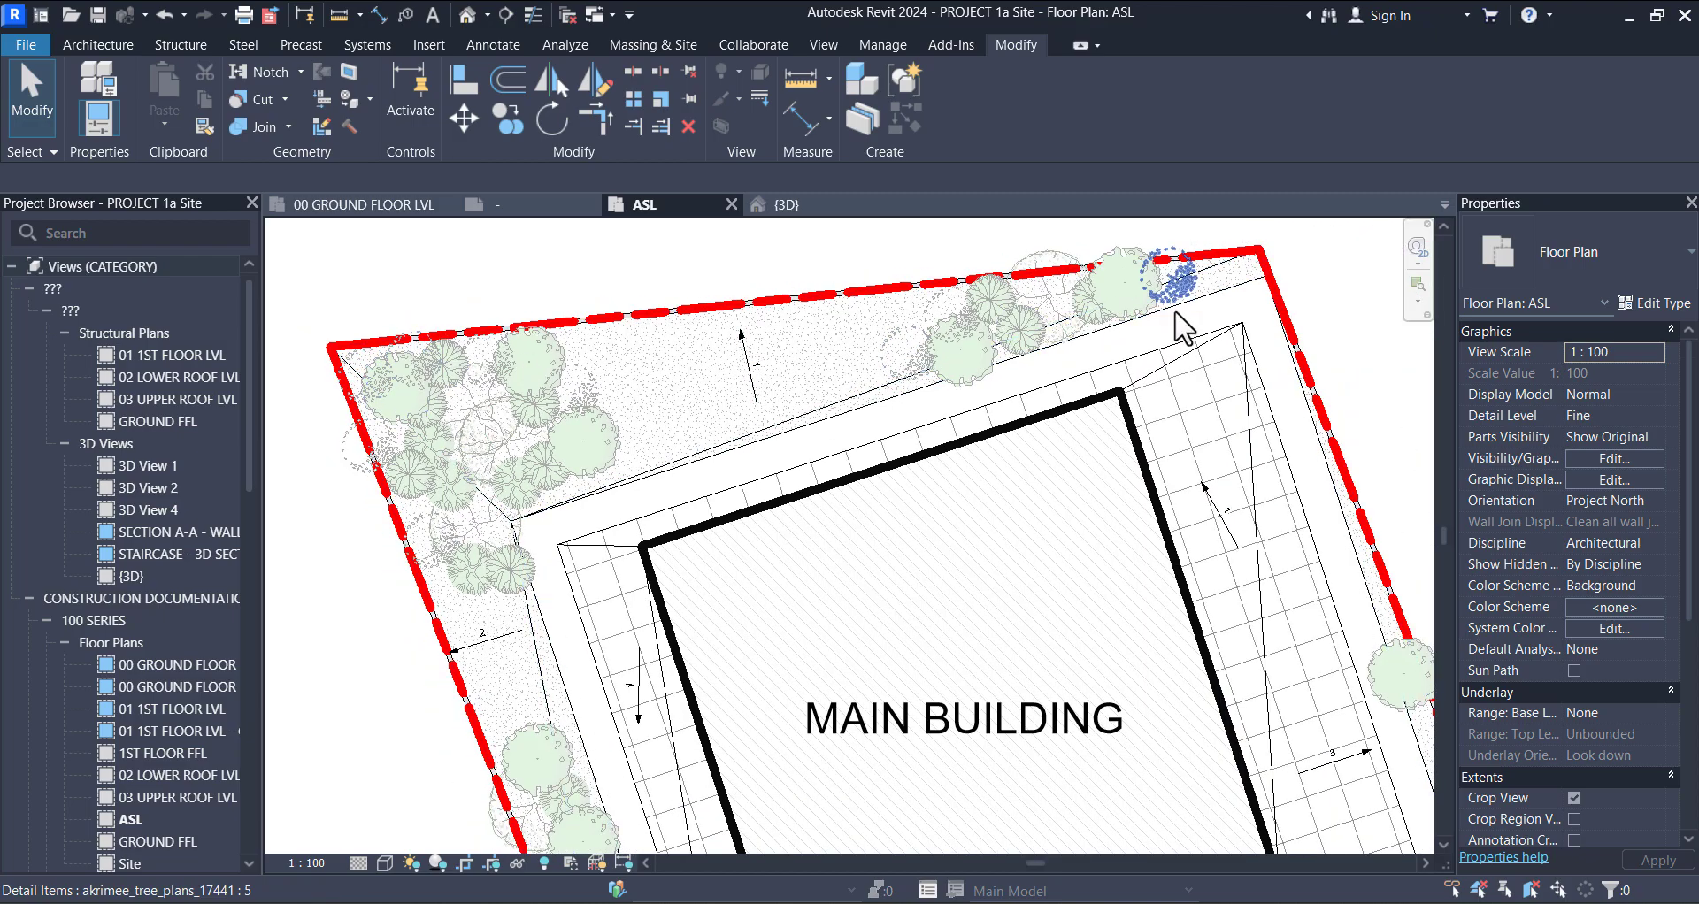
scroll(1176, 323, down, 1)
scroll(1024, 388, up, 2)
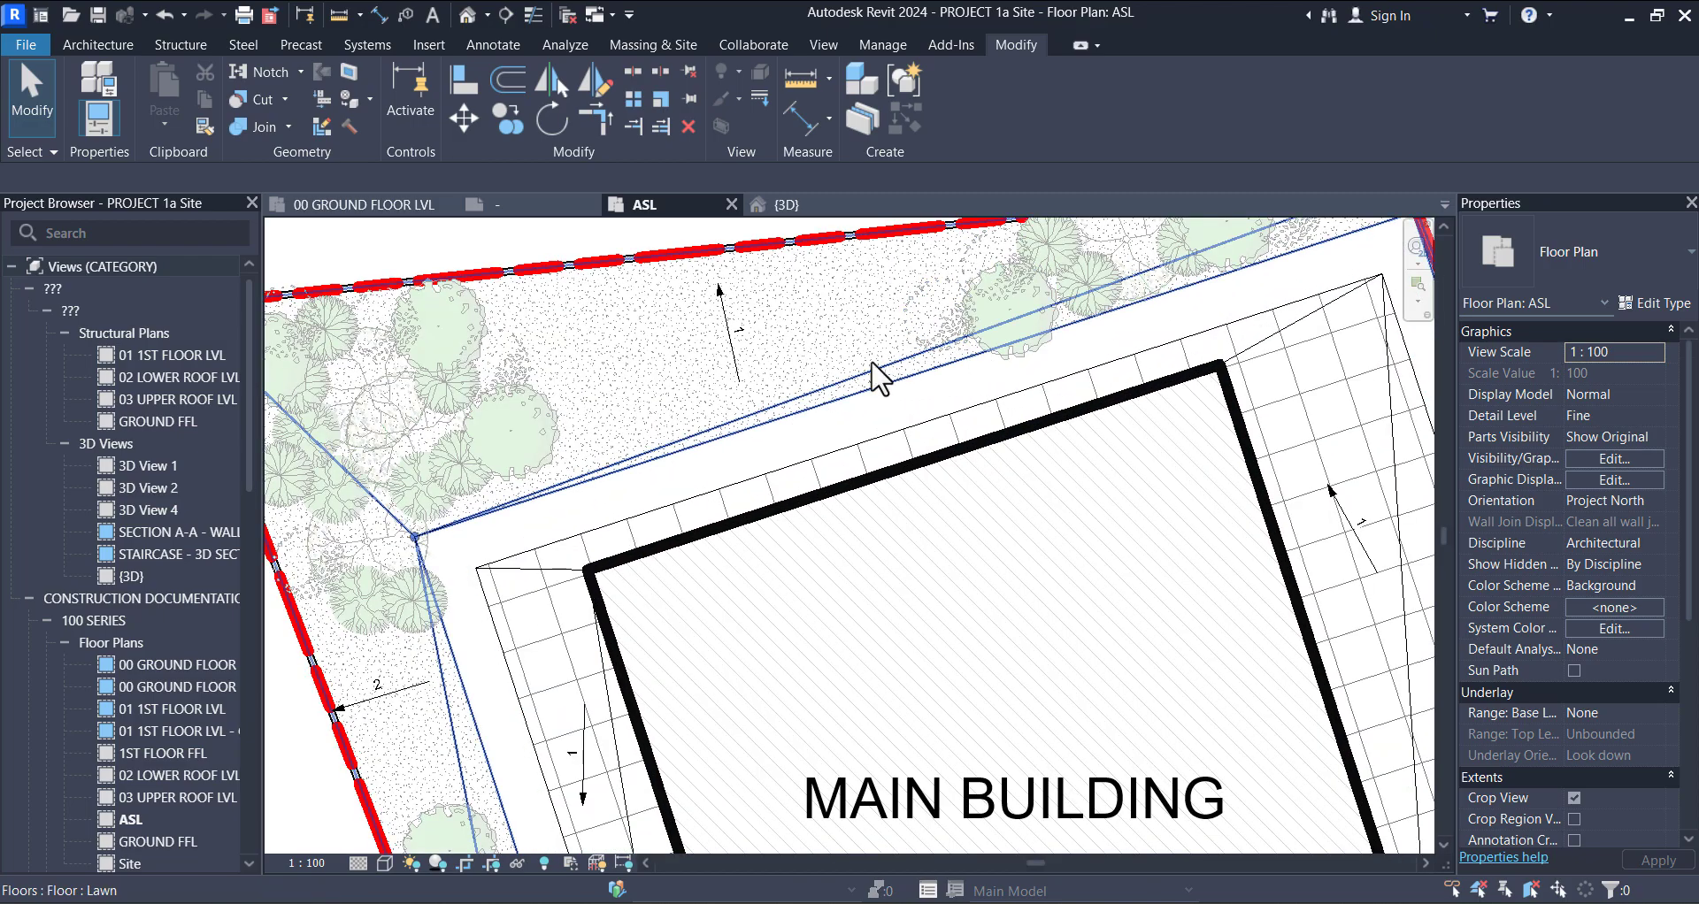
scroll(876, 376, down, 1)
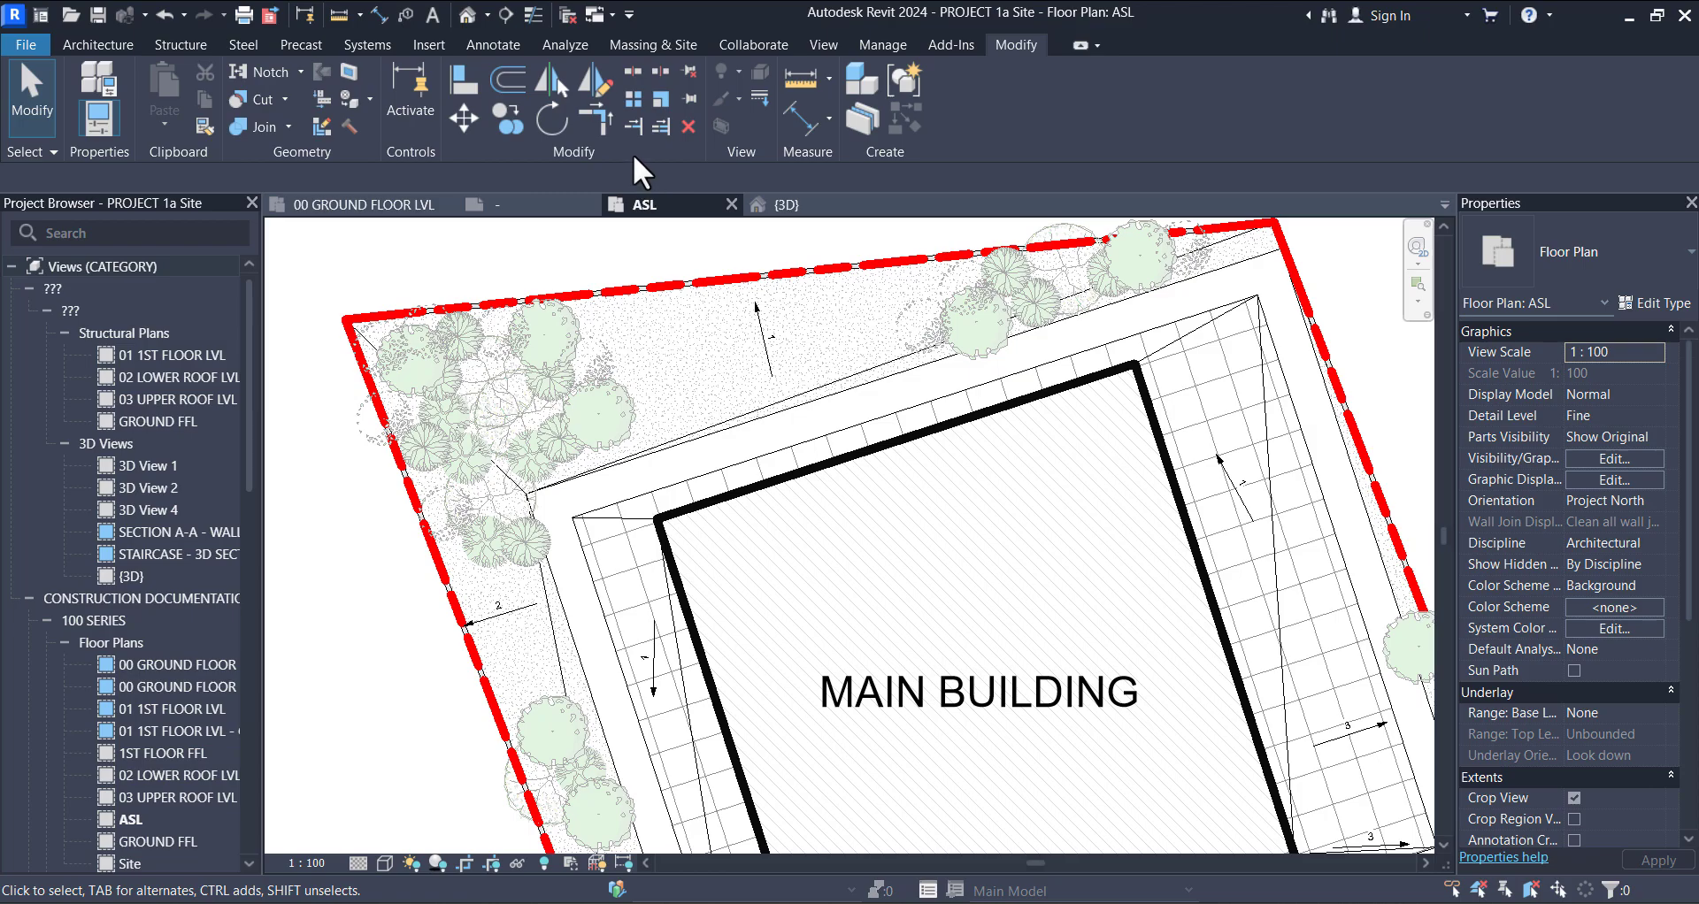
Step: Start an aligned dimension near the main building's front-left corner and switch the plan's linework to thin lines
scroll(776, 469, down, 3)
middle_drag(827, 584, 712, 435)
scroll(747, 513, up, 2)
scroll(761, 619, down, 2)
middle_drag(732, 653, 656, 560)
scroll(681, 593, up, 3)
key(d)
key(i)
scroll(668, 584, up, 5)
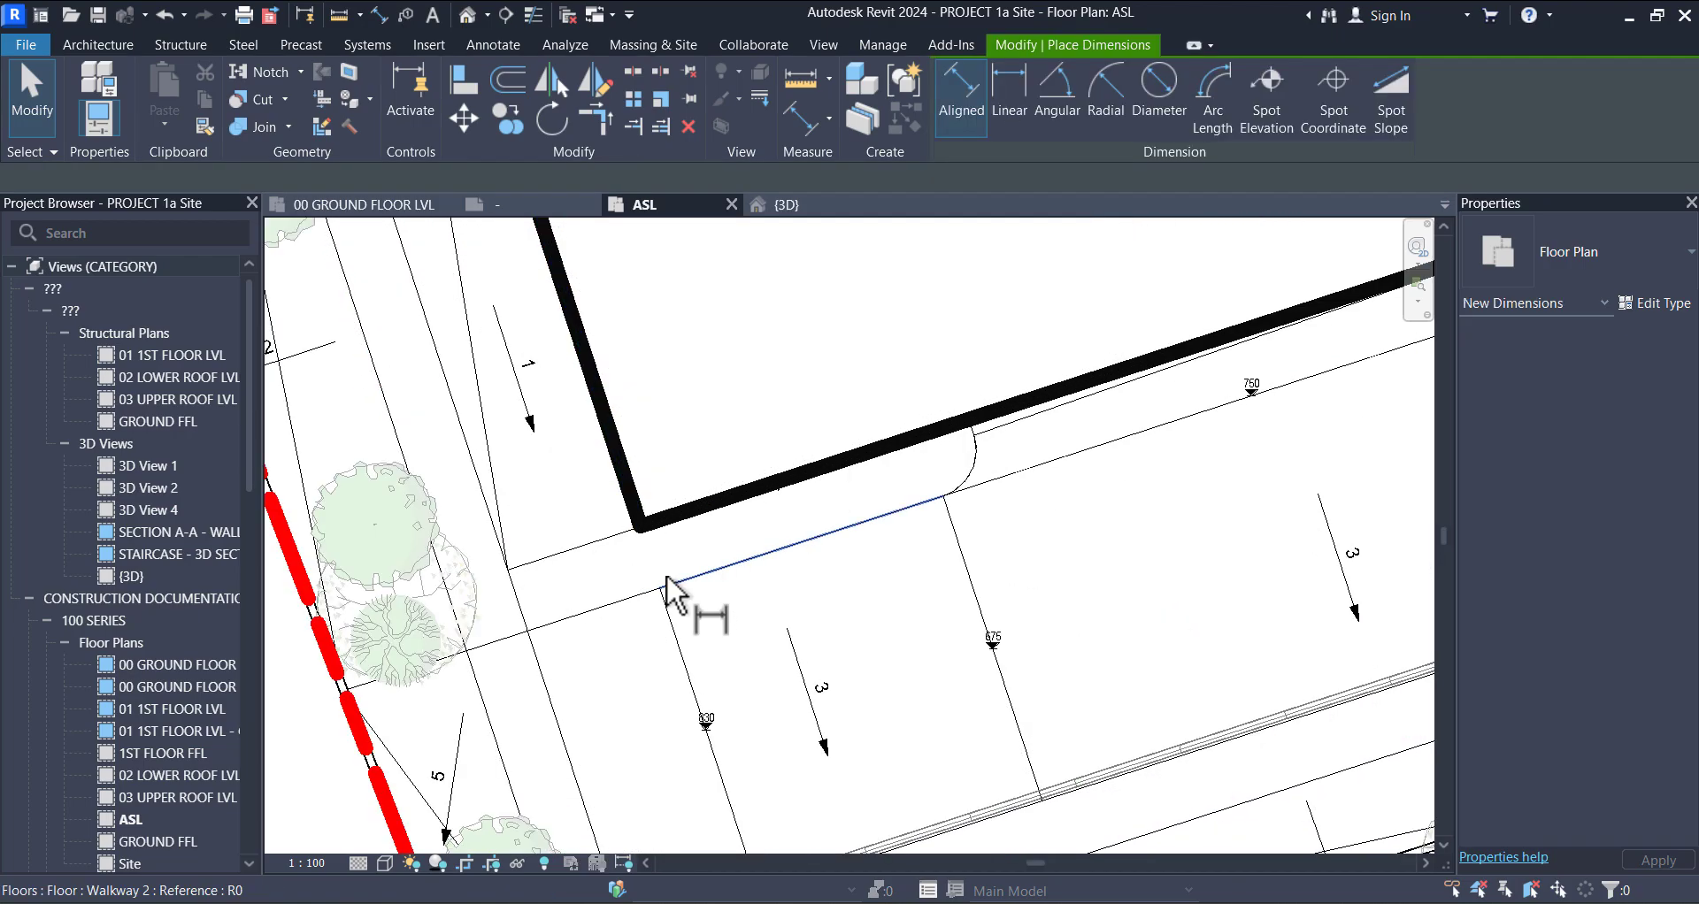
click(540, 15)
Step: Dimension the diagonal from the main building's front-left corner to the front-left corner of the property line
scroll(709, 561, up, 5)
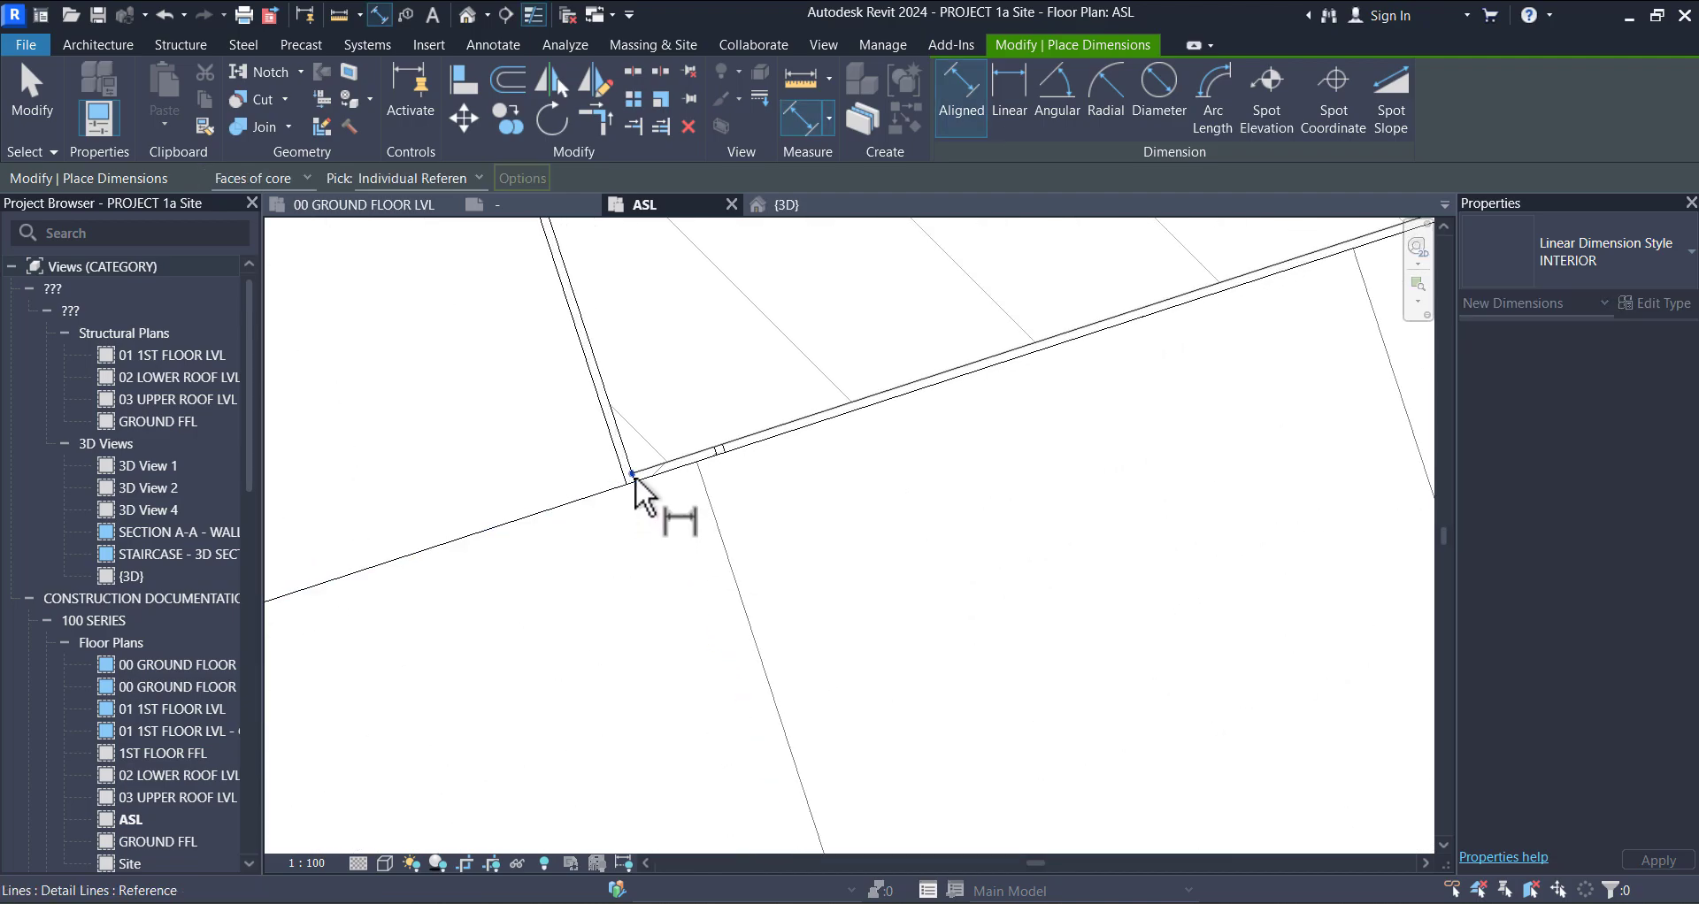
scroll(694, 410, down, 6)
scroll(695, 602, up, 8)
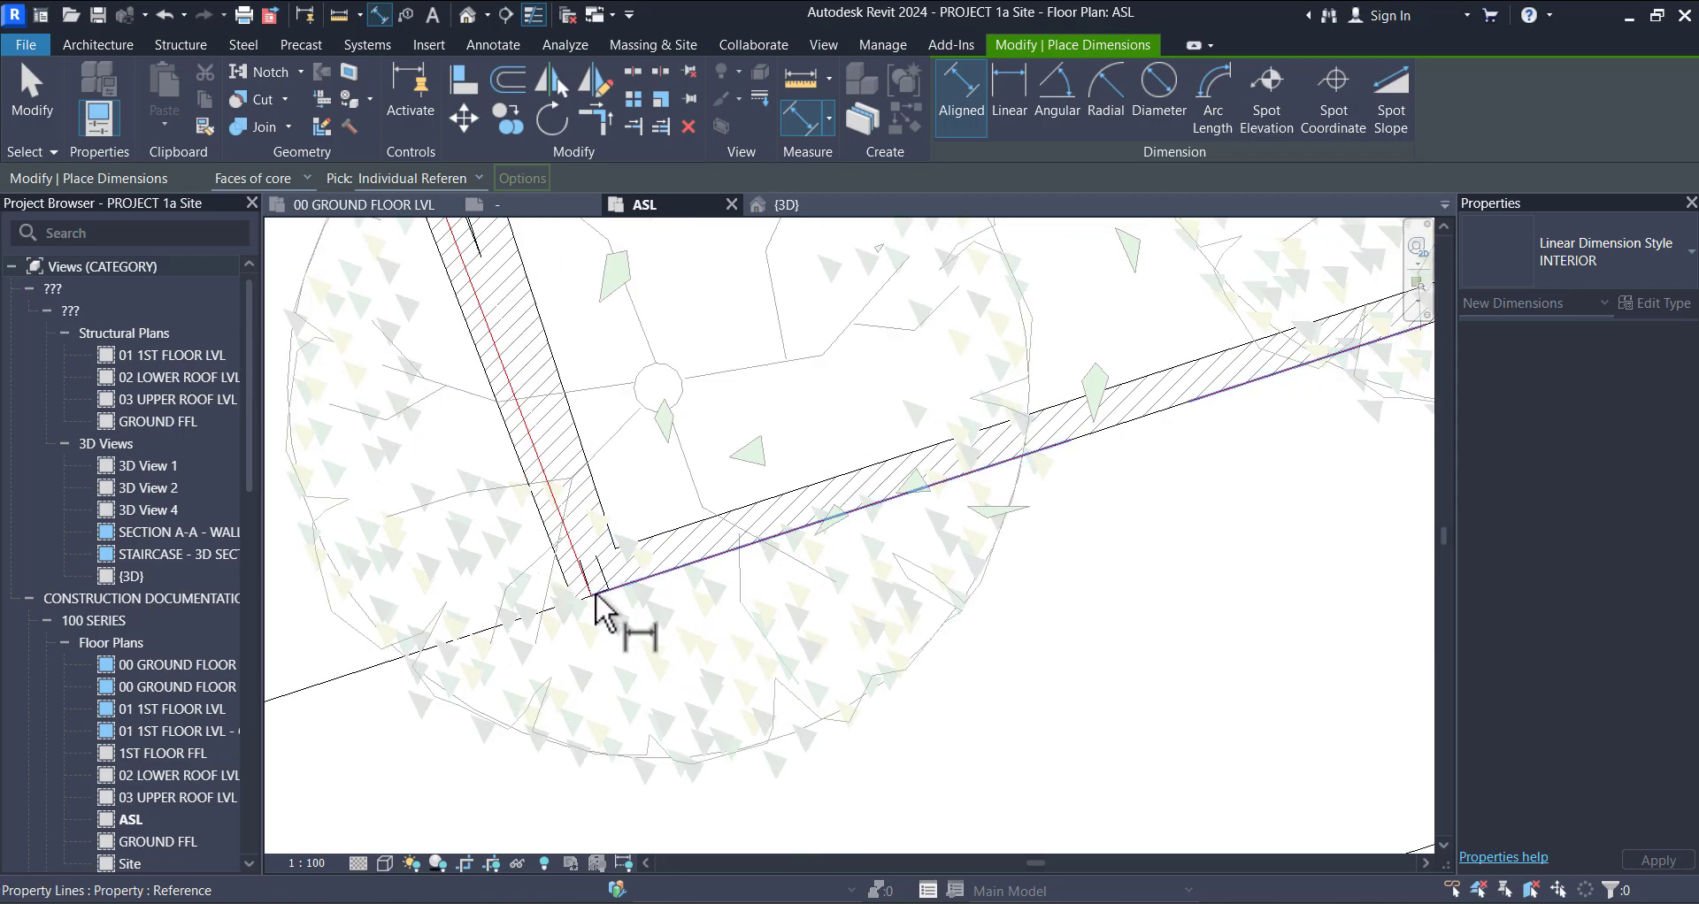
scroll(595, 611, down, 5)
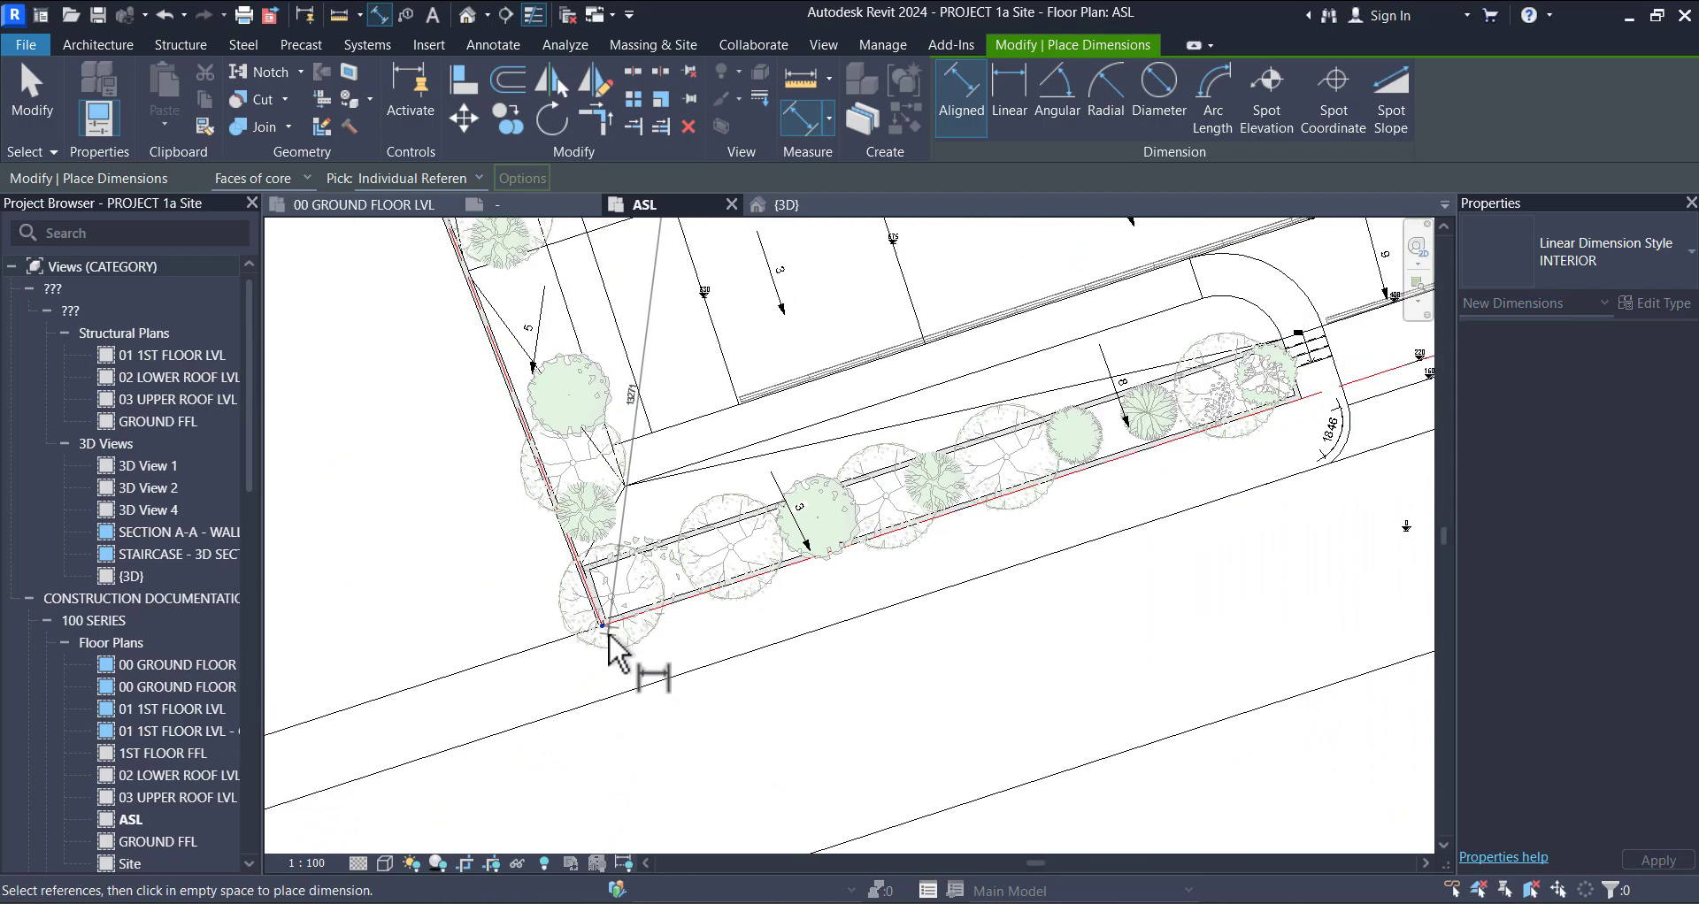
scroll(624, 447, up, 5)
scroll(623, 443, up, 3)
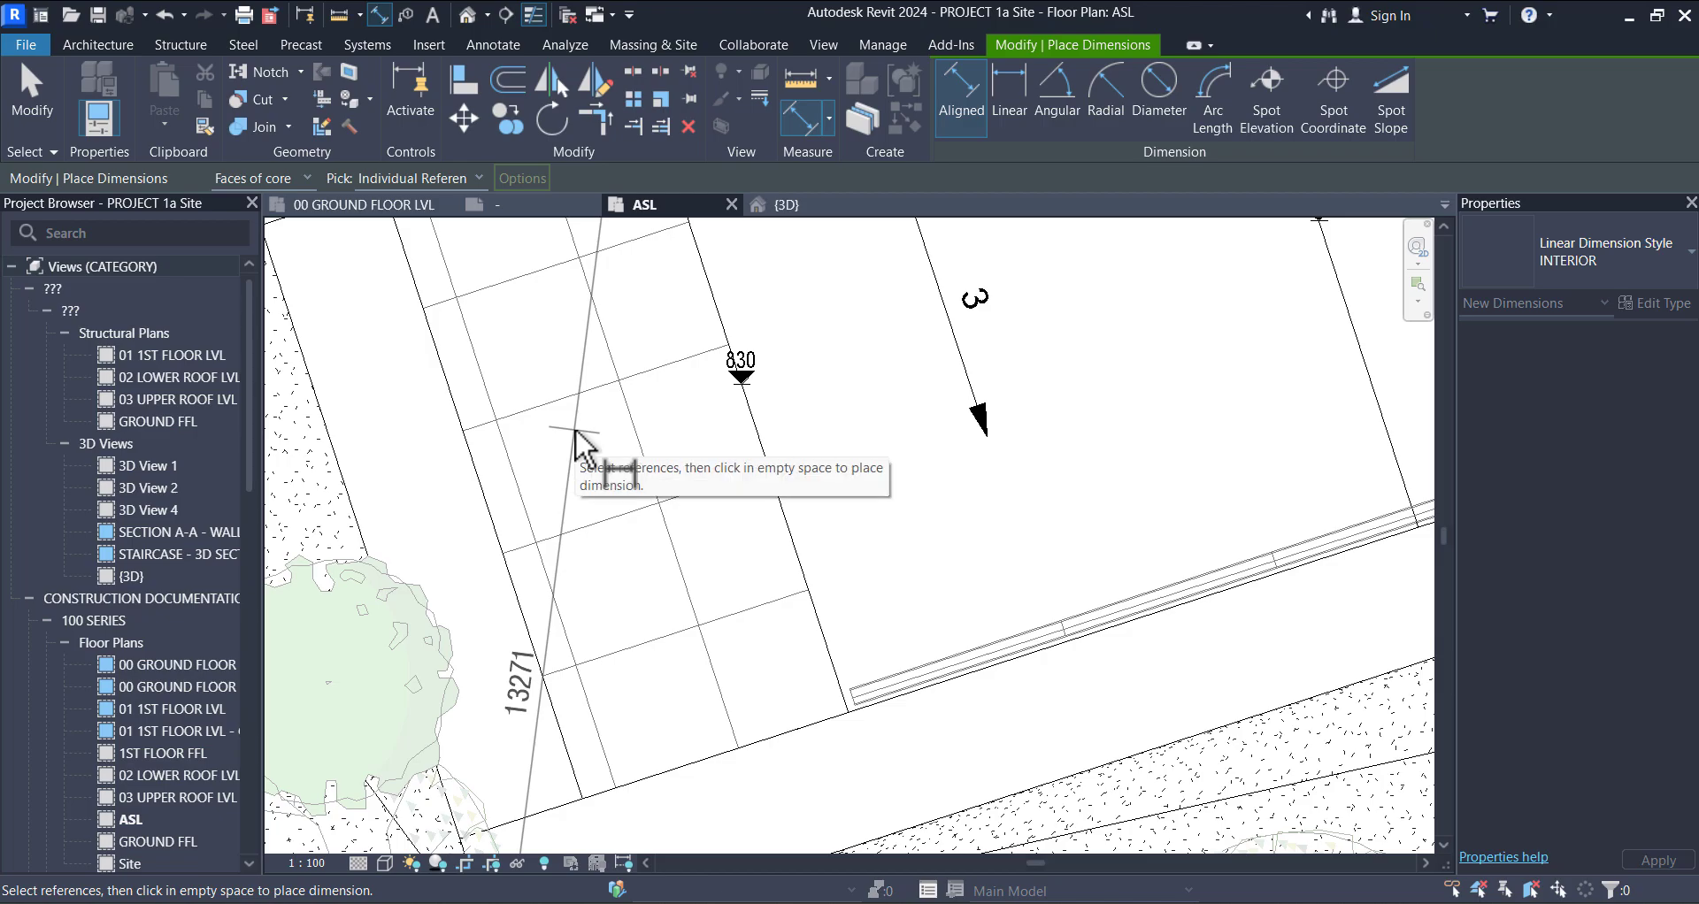
scroll(577, 505, down, 4)
key(Escape)
Step: Duplicate the front-left diagonal dimension's INTERIOR type as a new linear dimension style named SITE
click(576, 486)
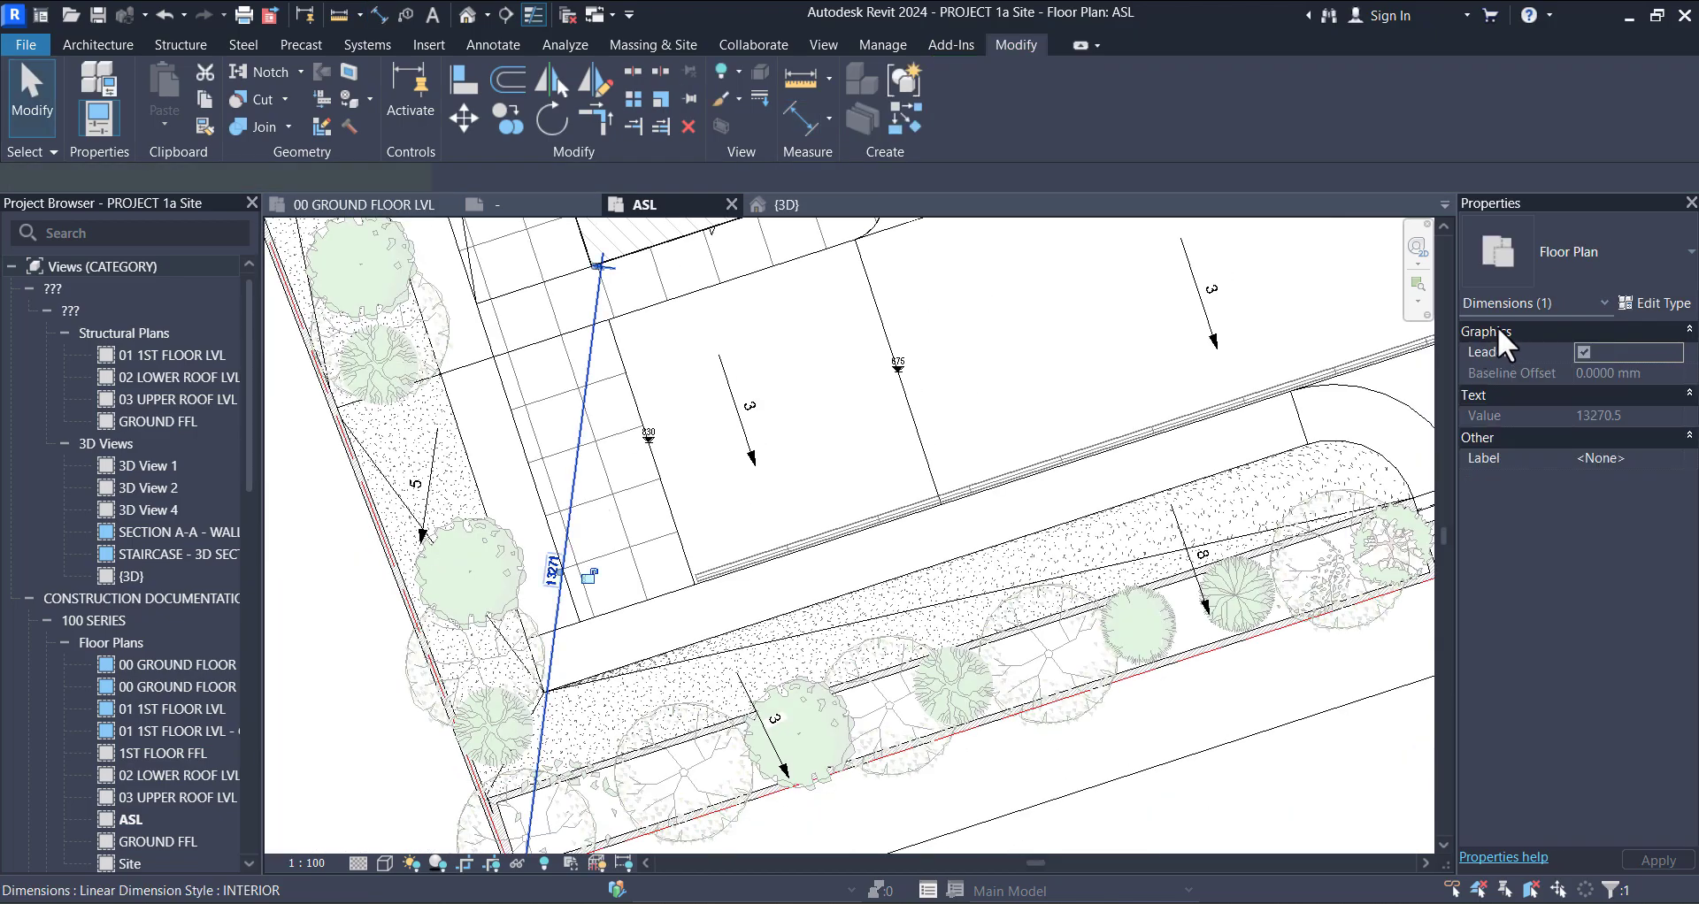
key(t)
key(p)
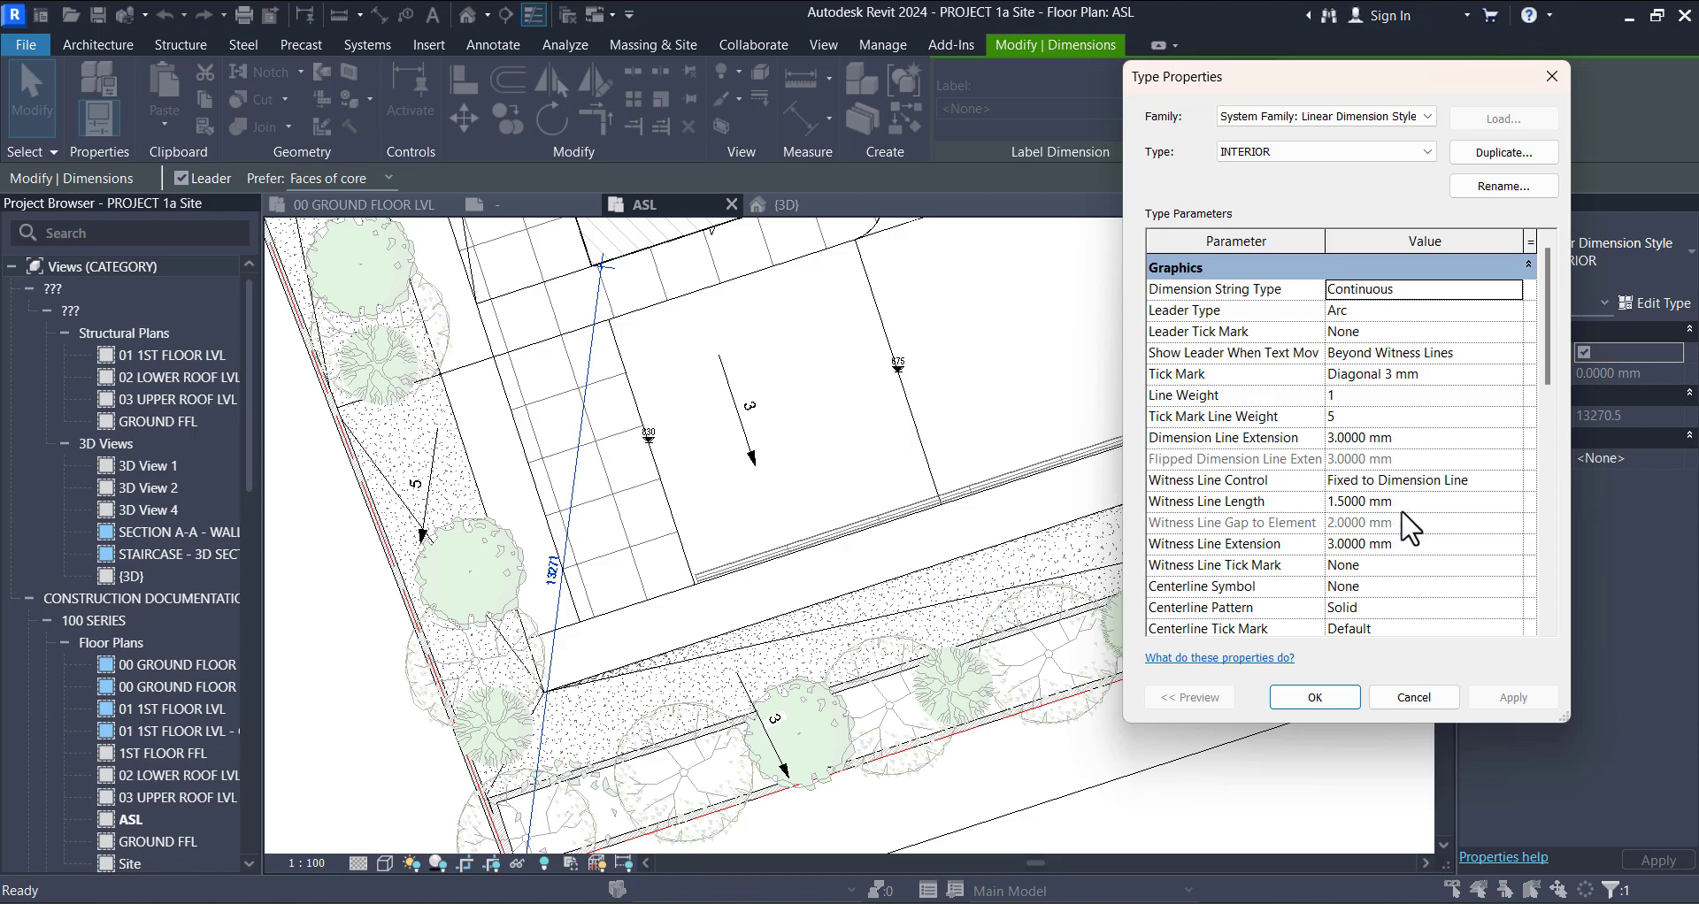
scroll(1411, 529, down, 4)
click(1504, 157)
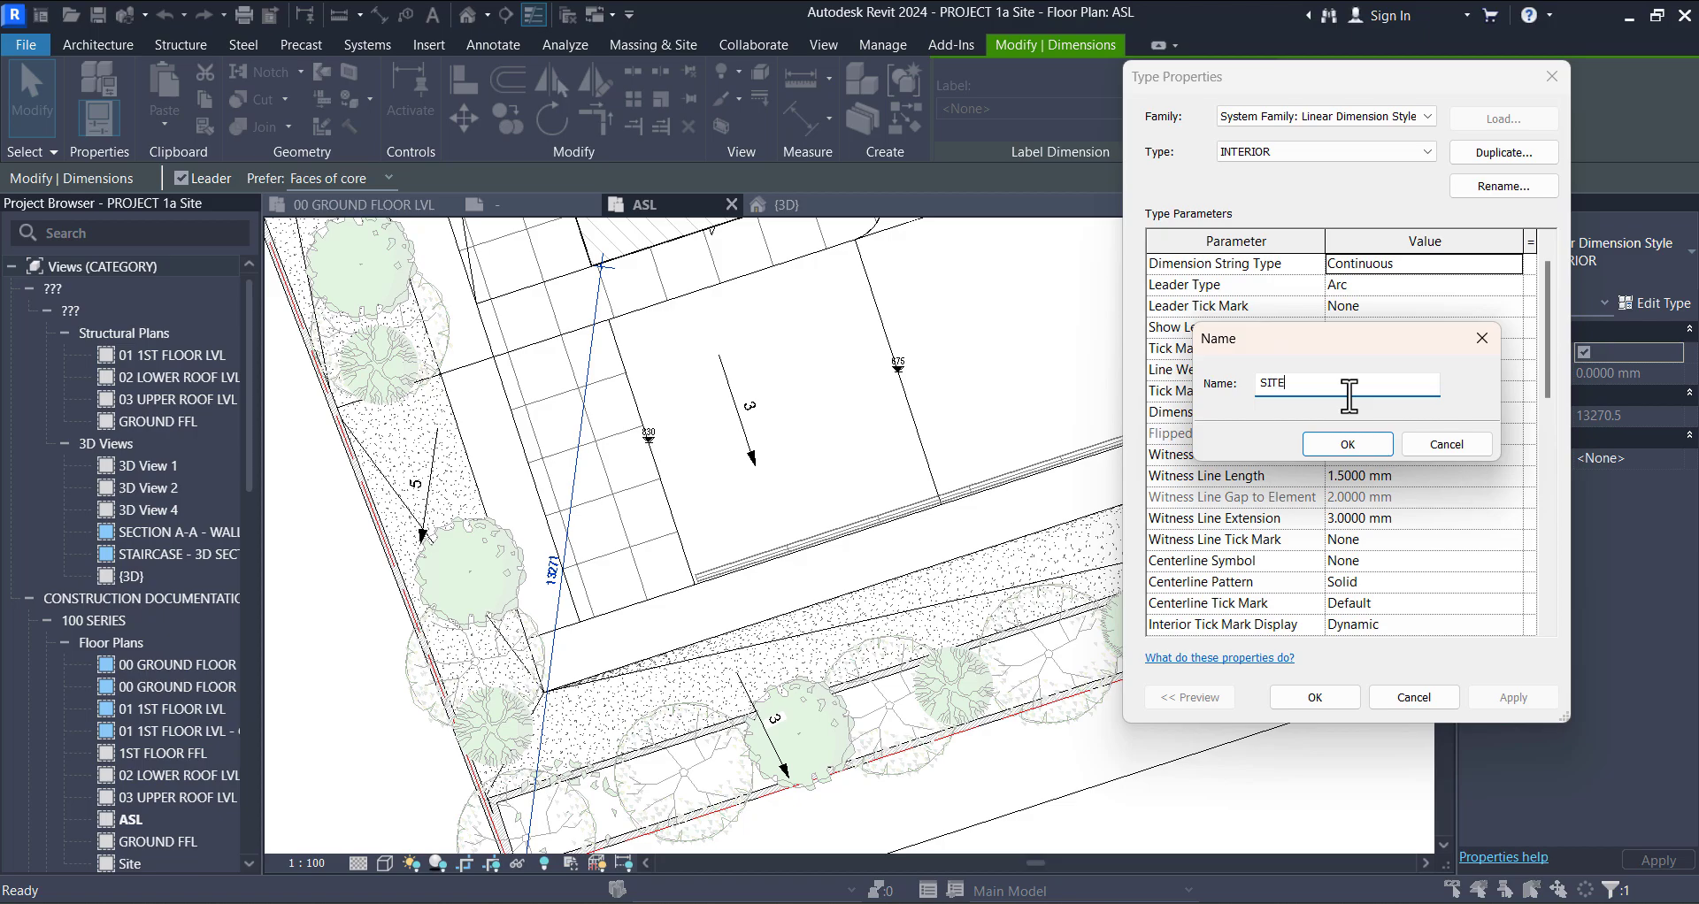
click(1348, 445)
Step: Set the SITE dimension style's text size to 5 mm and apply the type changes
scroll(1381, 531, down, 5)
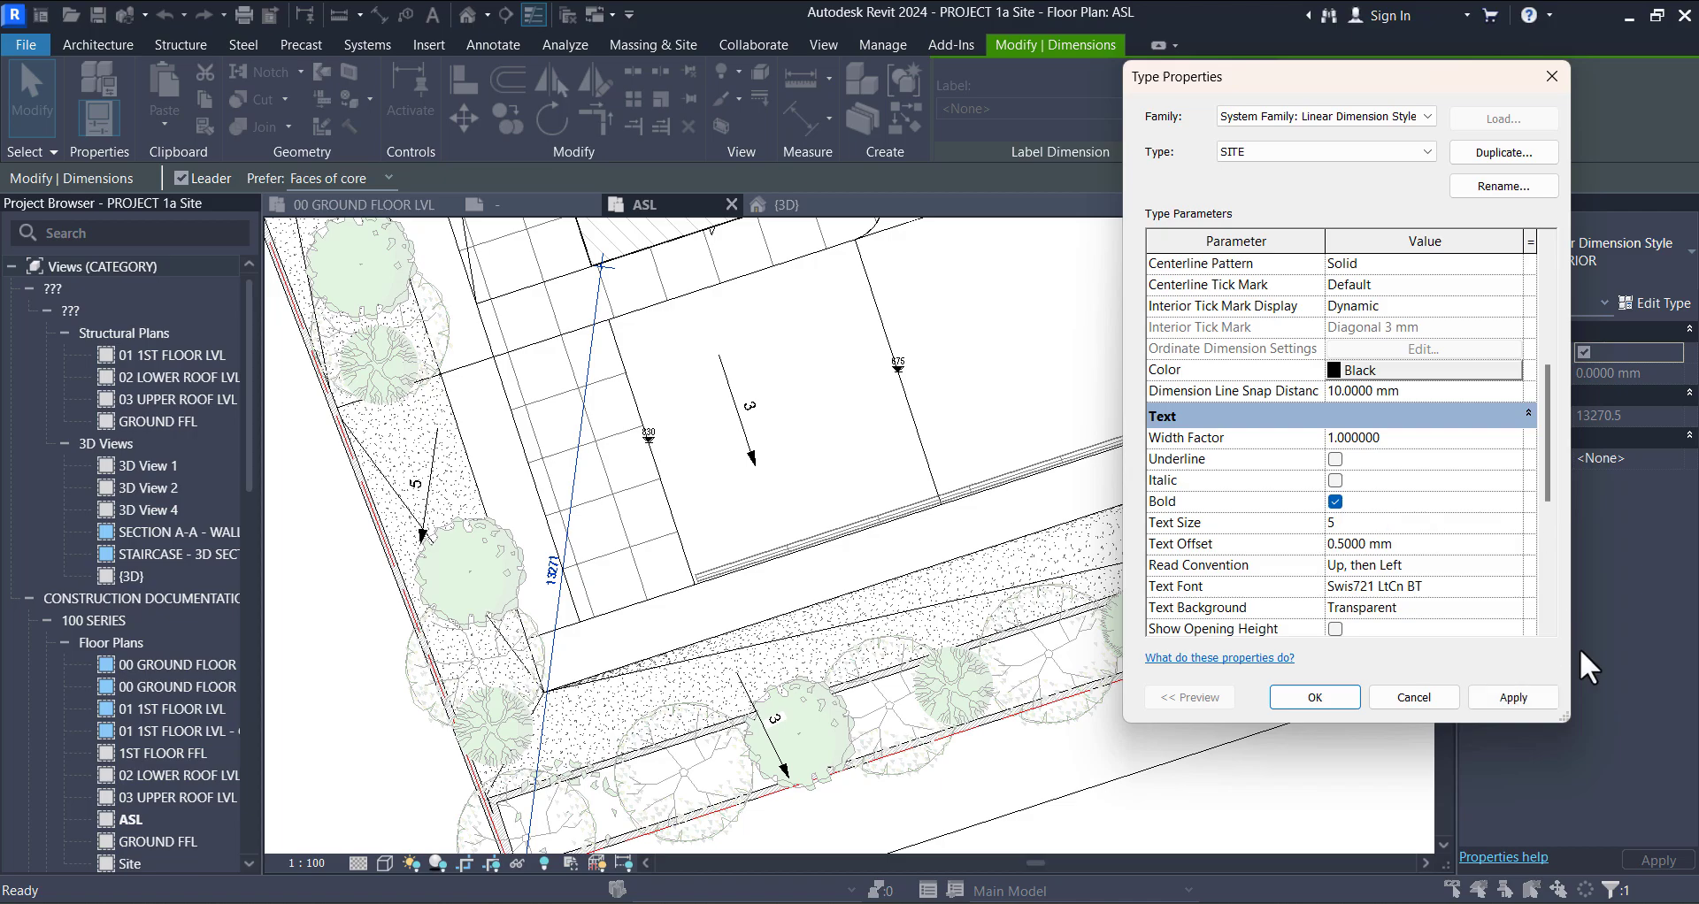
click(1541, 696)
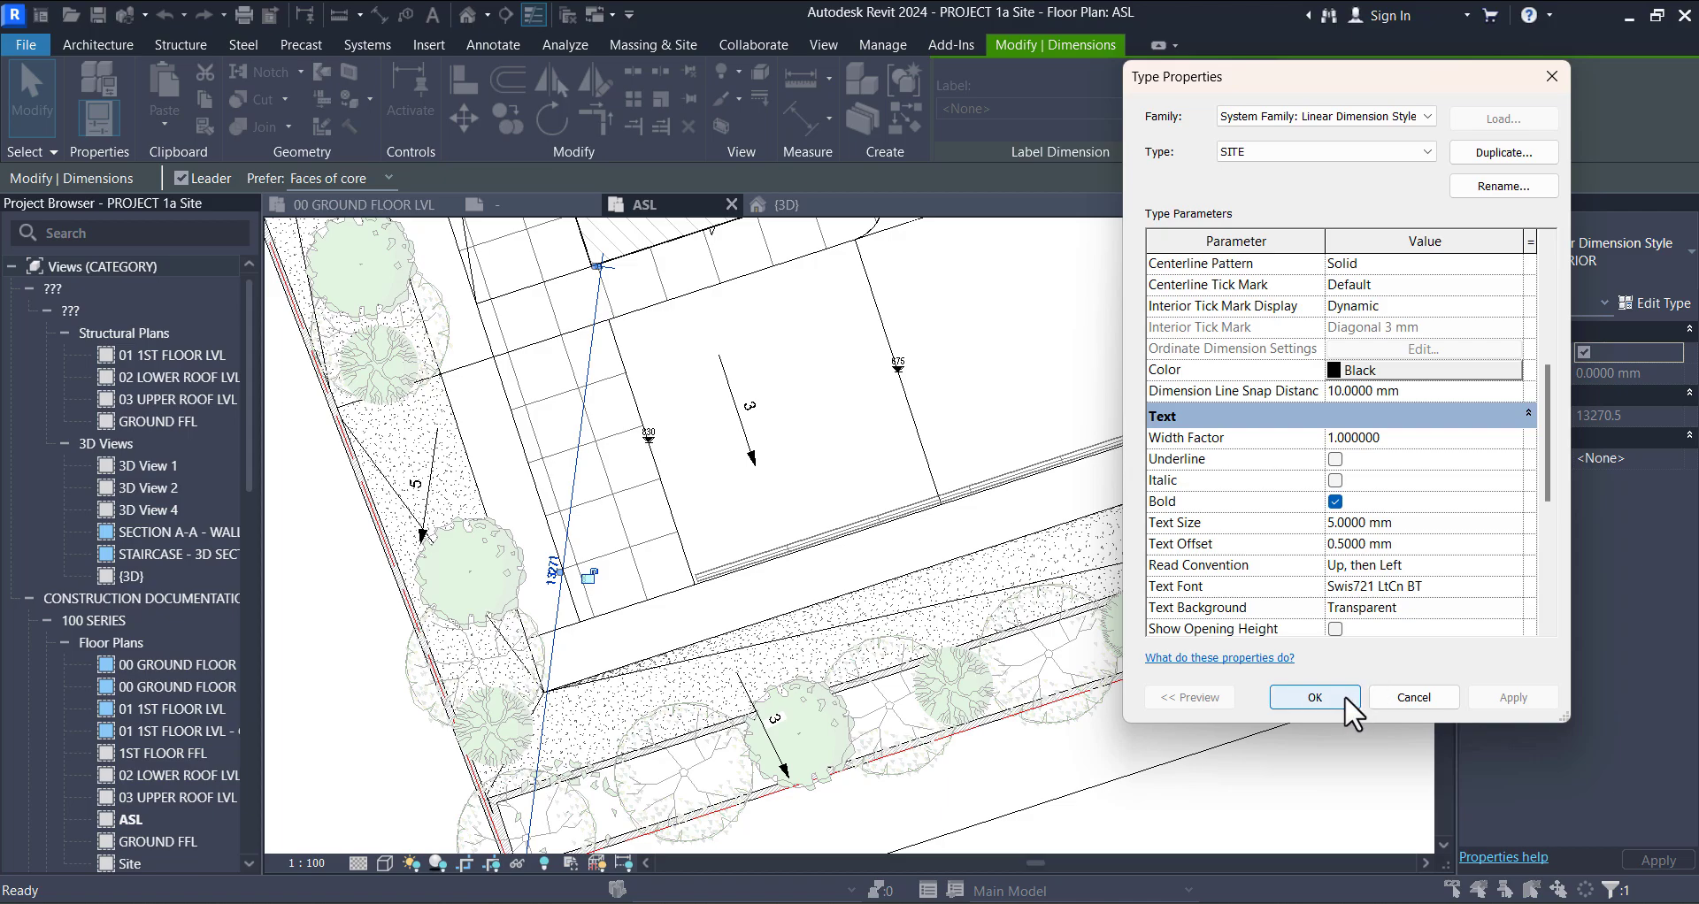
click(1344, 695)
scroll(503, 581, up, 2)
scroll(646, 546, down, 2)
key(Escape)
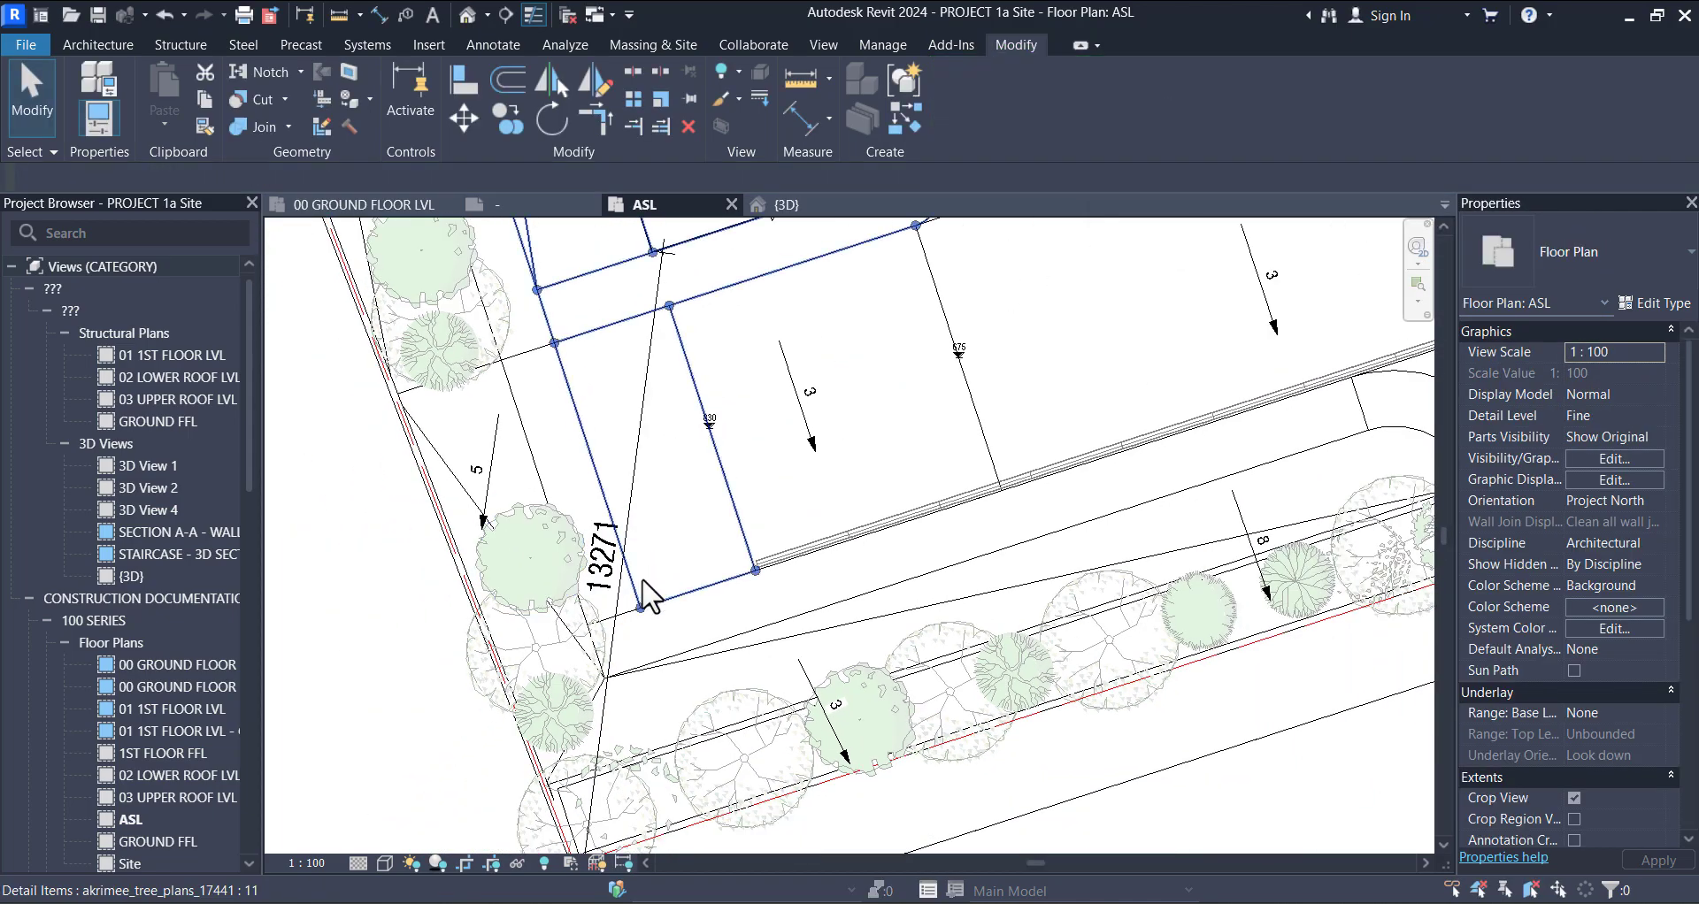
Step: Create a similar SITE dimension from the existing diagonal one, taking the building's front-right corner as first reference
click(639, 431)
middle_drag(682, 549, 709, 731)
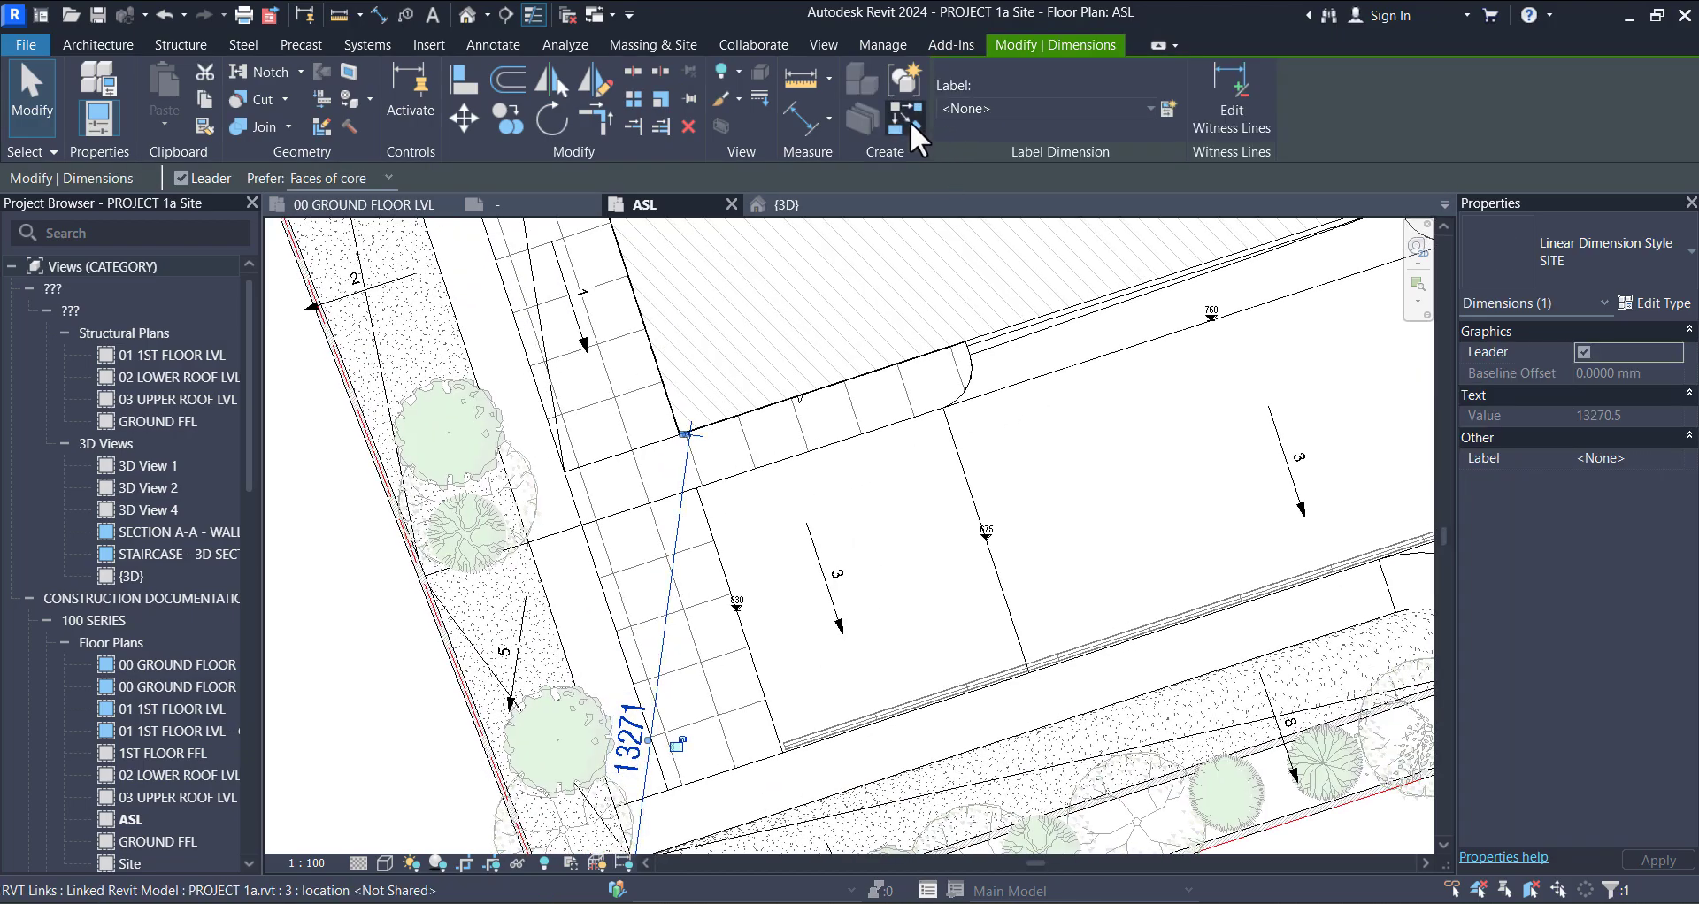
click(907, 121)
scroll(793, 442, down, 3)
scroll(947, 347, up, 6)
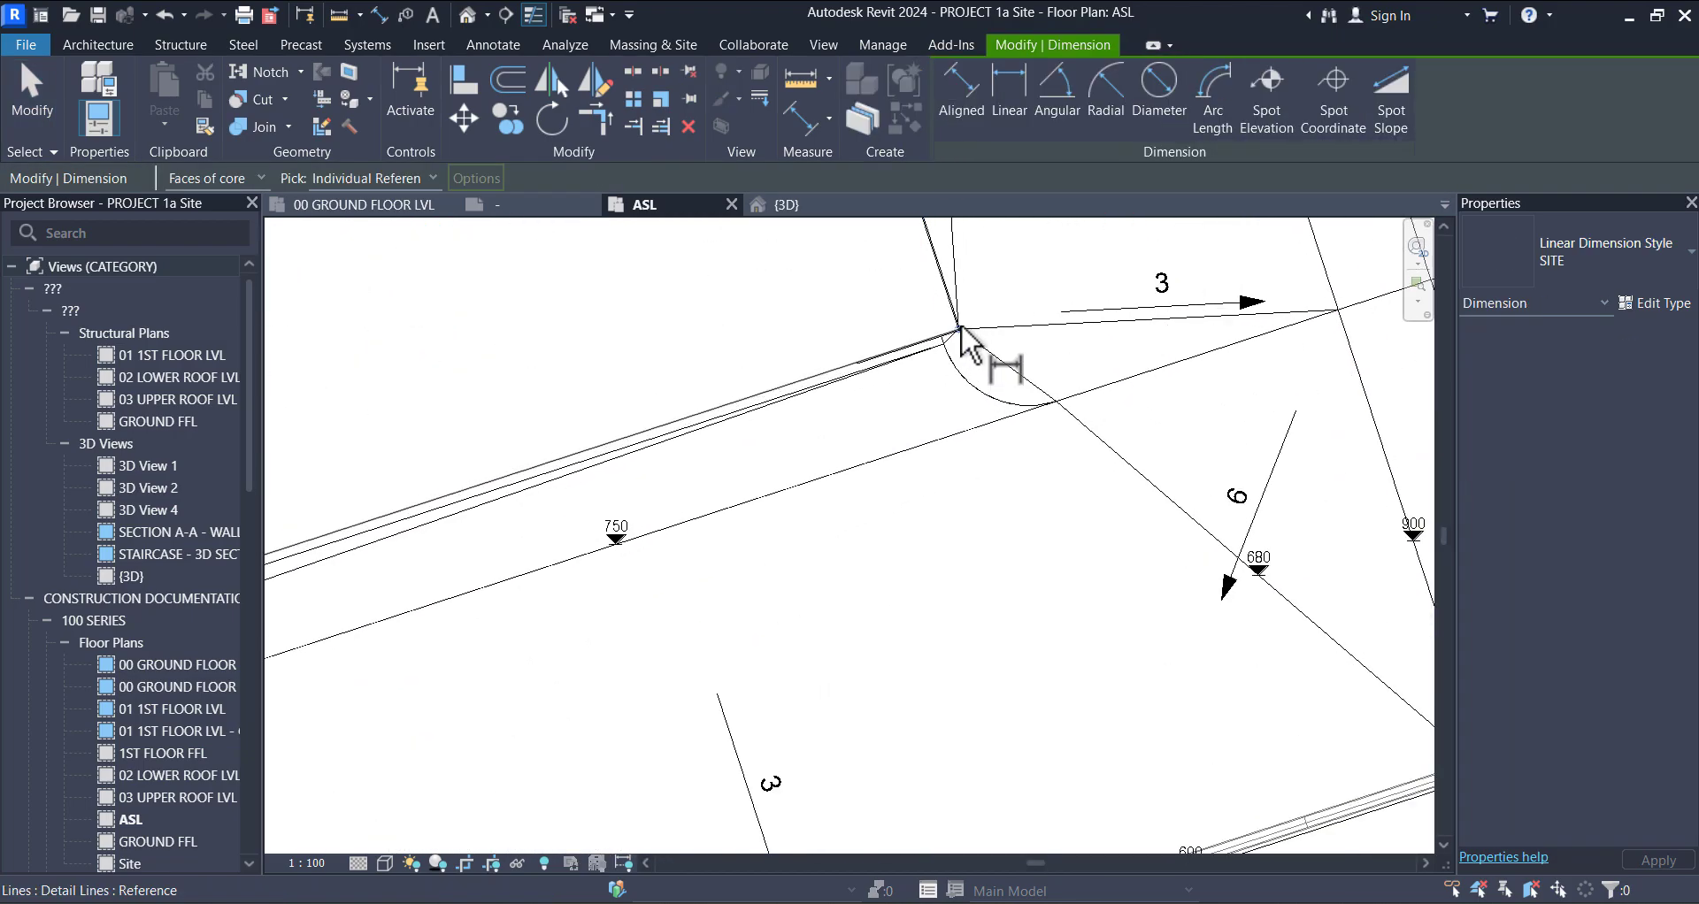
scroll(946, 350, up, 2)
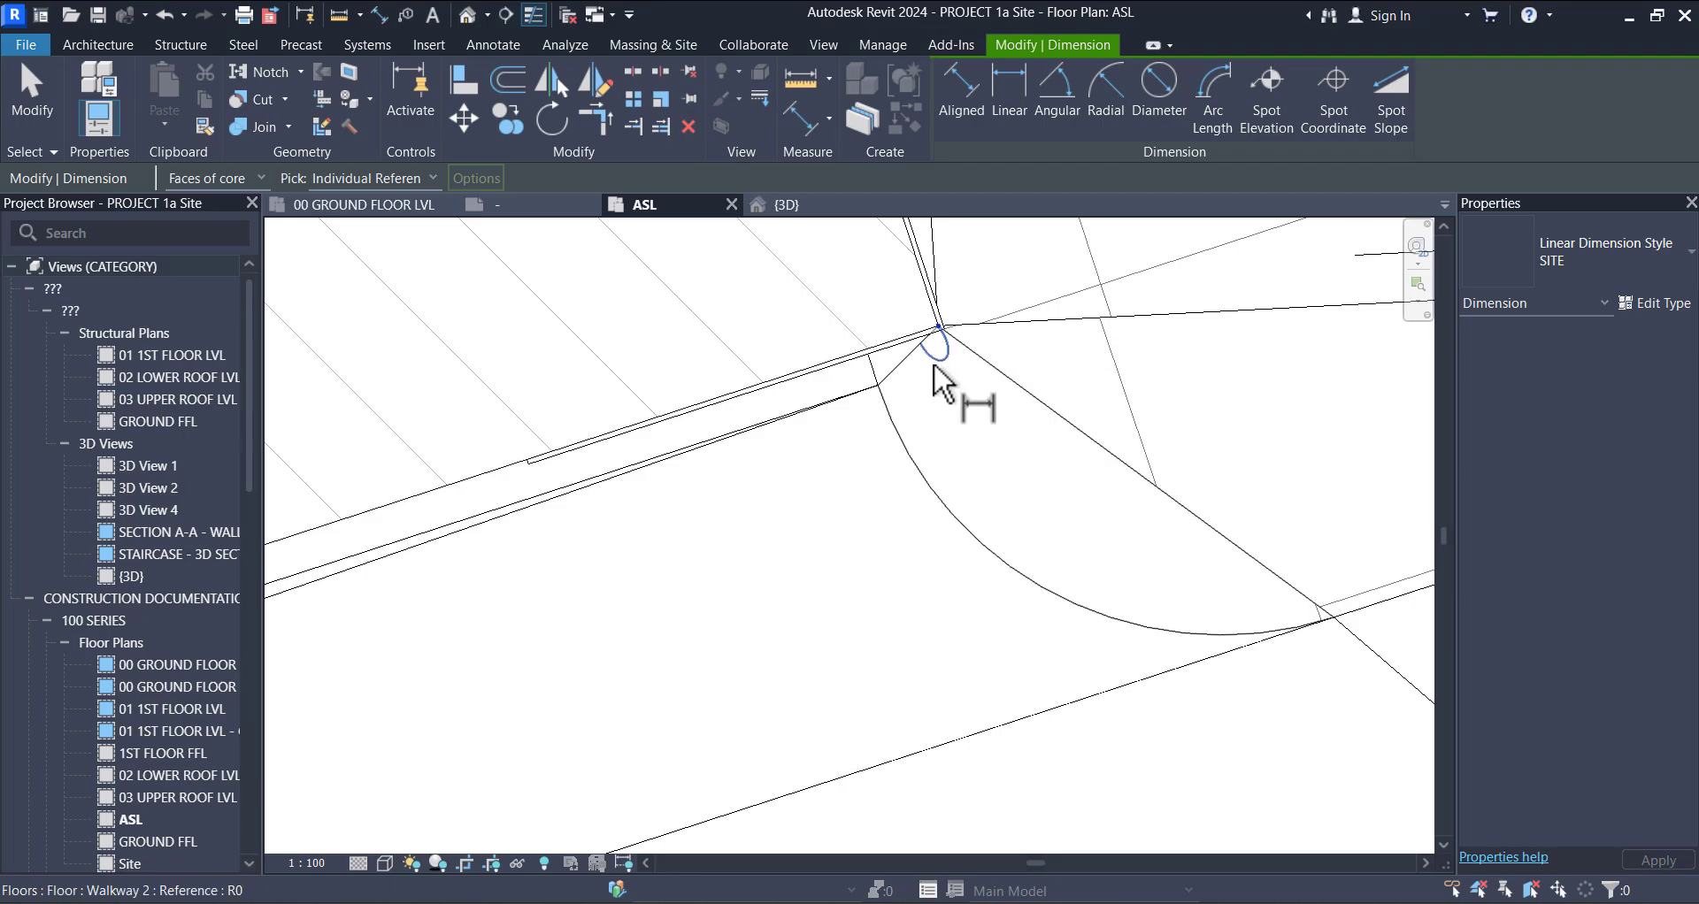
Step: Finish the diagonal dimension at the front-right corner of the property line and place it across the forecourt
scroll(935, 368, down, 6)
scroll(1108, 496, up, 4)
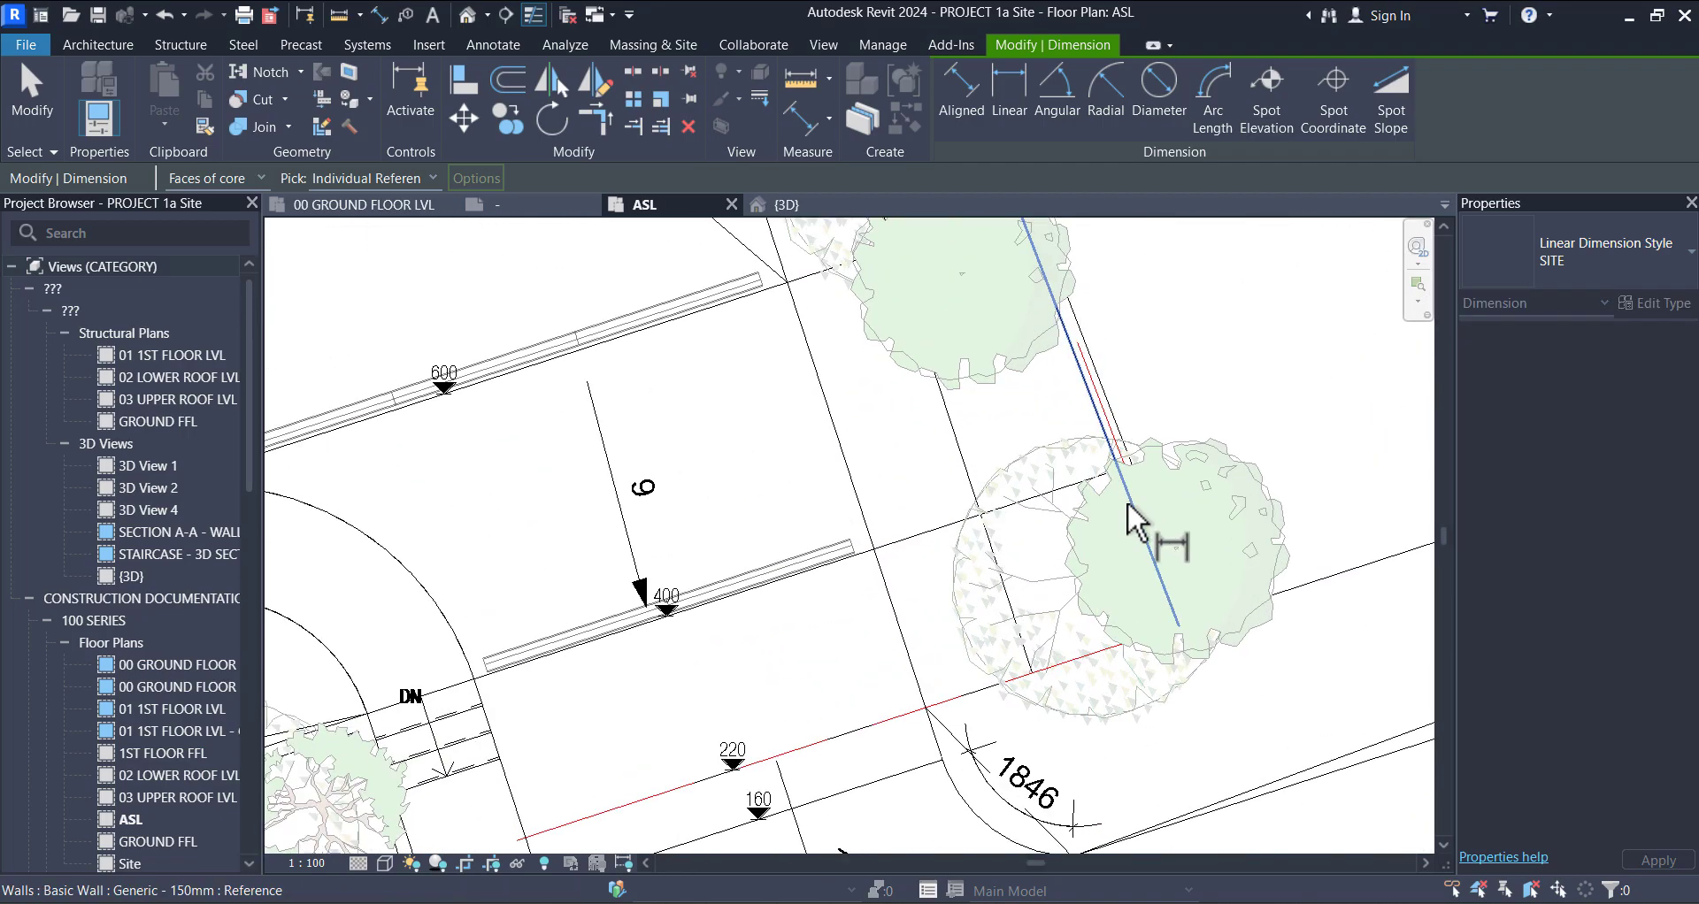
scroll(1128, 510, up, 2)
middle_drag(1243, 745, 1155, 630)
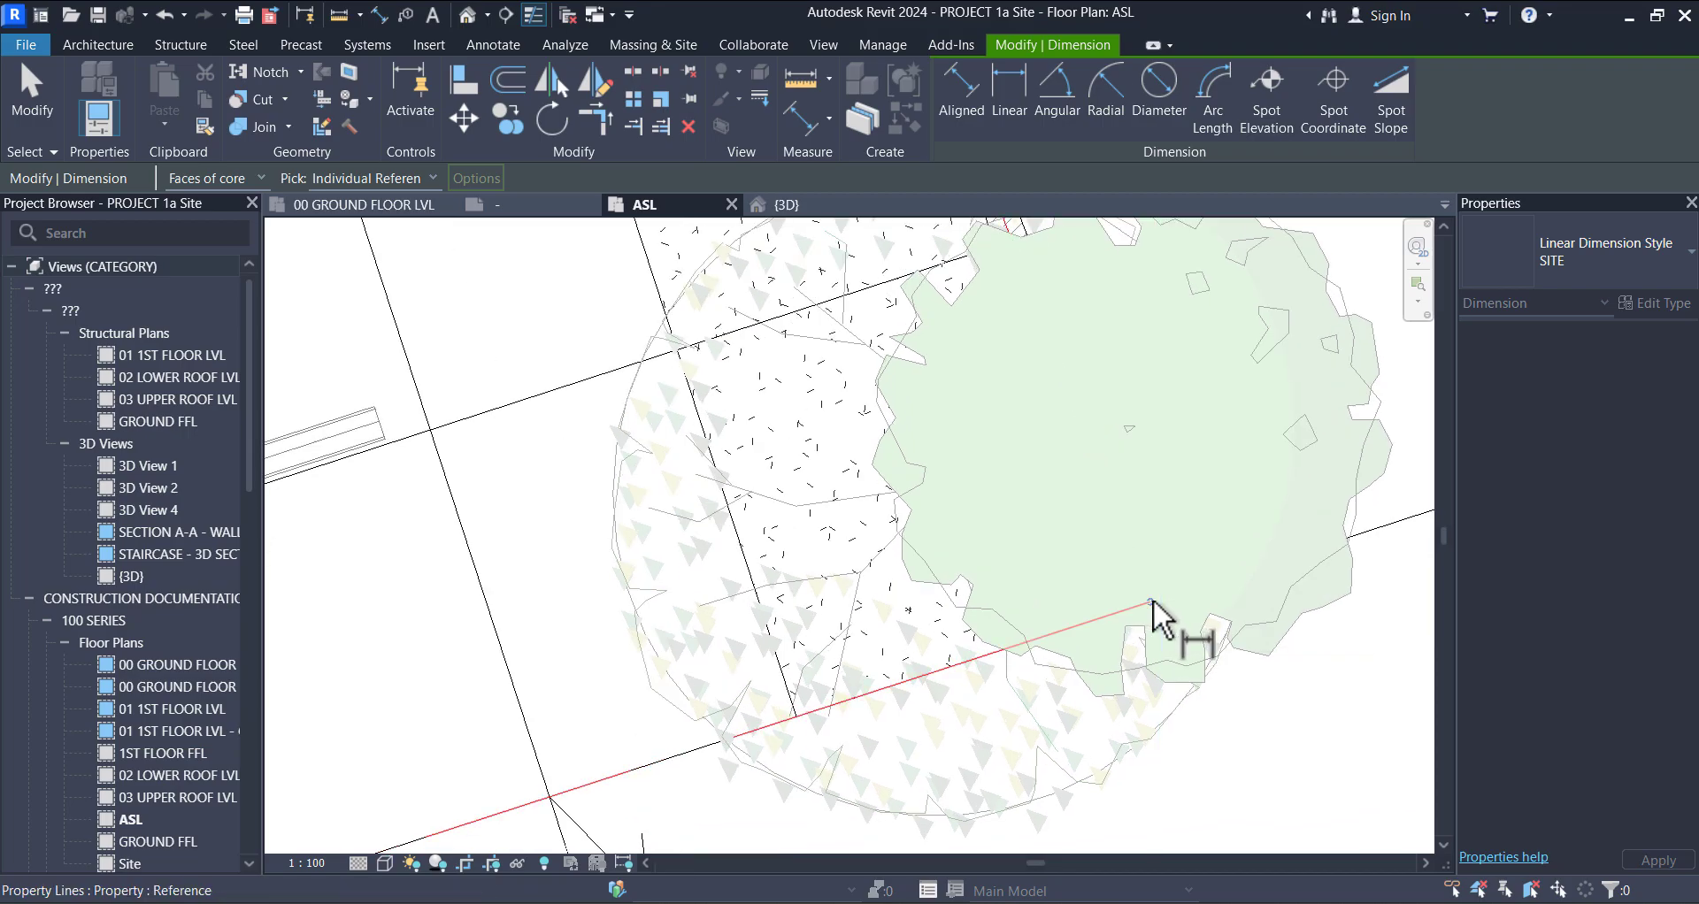
scroll(1150, 602, down, 6)
scroll(969, 456, up, 3)
middle_drag(991, 558, 973, 663)
scroll(854, 531, down, 2)
scroll(854, 531, up, 2)
scroll(849, 540, down, 2)
scroll(848, 549, up, 1)
click(848, 533)
scroll(869, 559, down, 3)
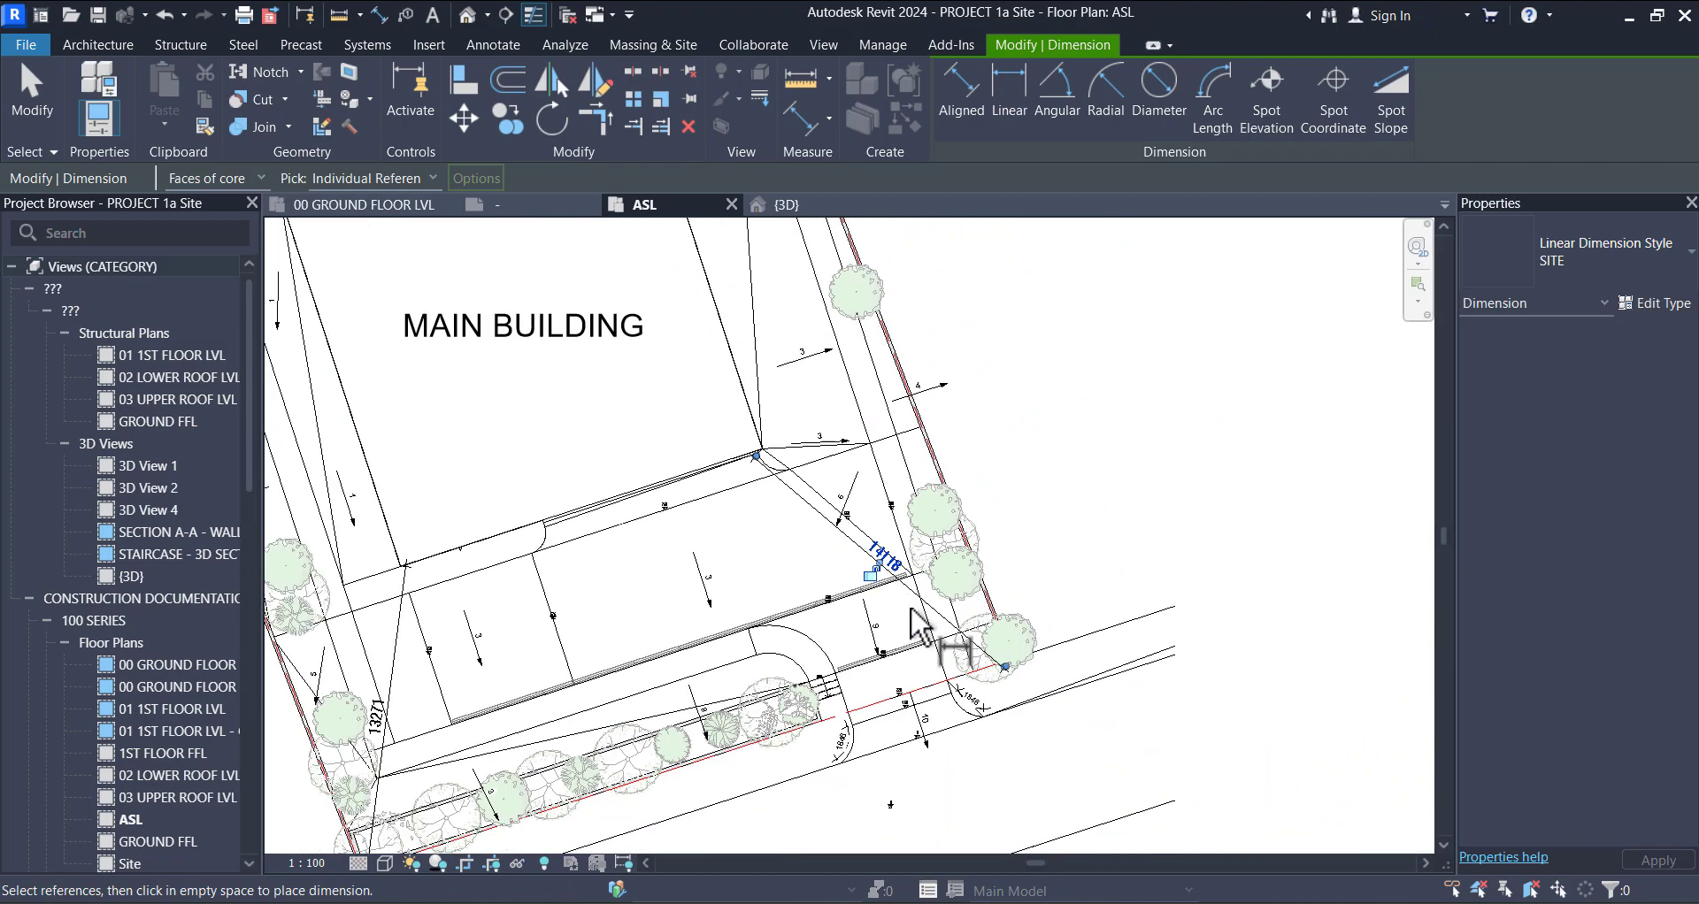
Step: Pick the main building's rear-right corner as the first reference of another SITE dimension
middle_drag(876, 522, 910, 622)
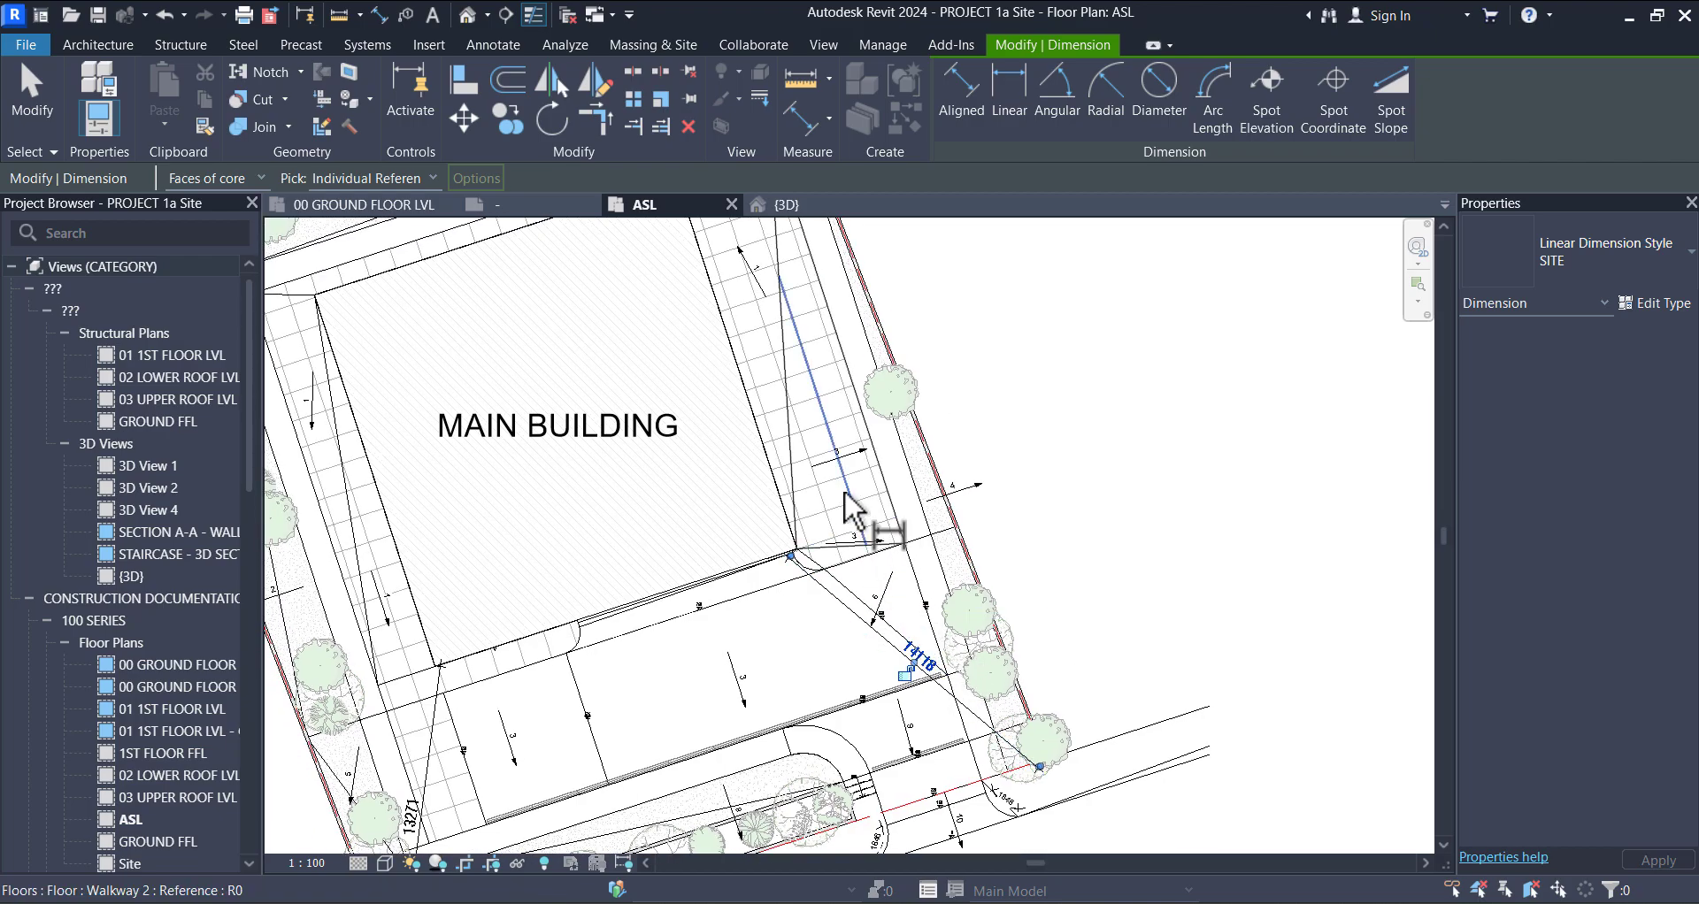
middle_drag(845, 509, 936, 688)
scroll(747, 380, up, 4)
scroll(725, 429, up, 2)
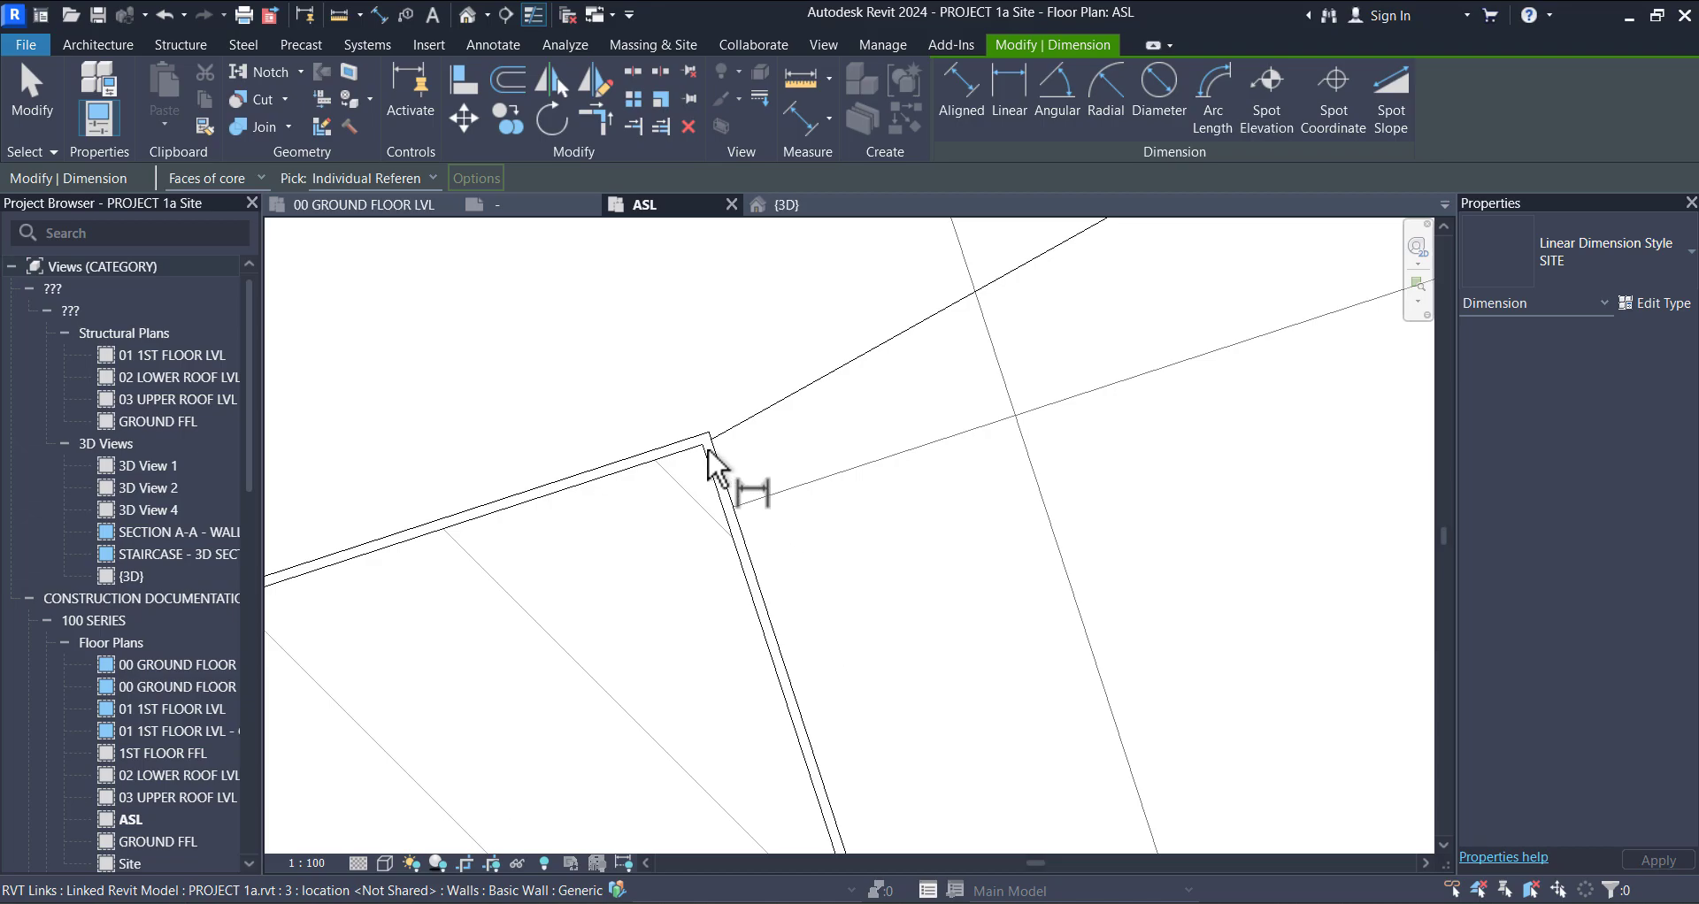
scroll(766, 421, up, 1)
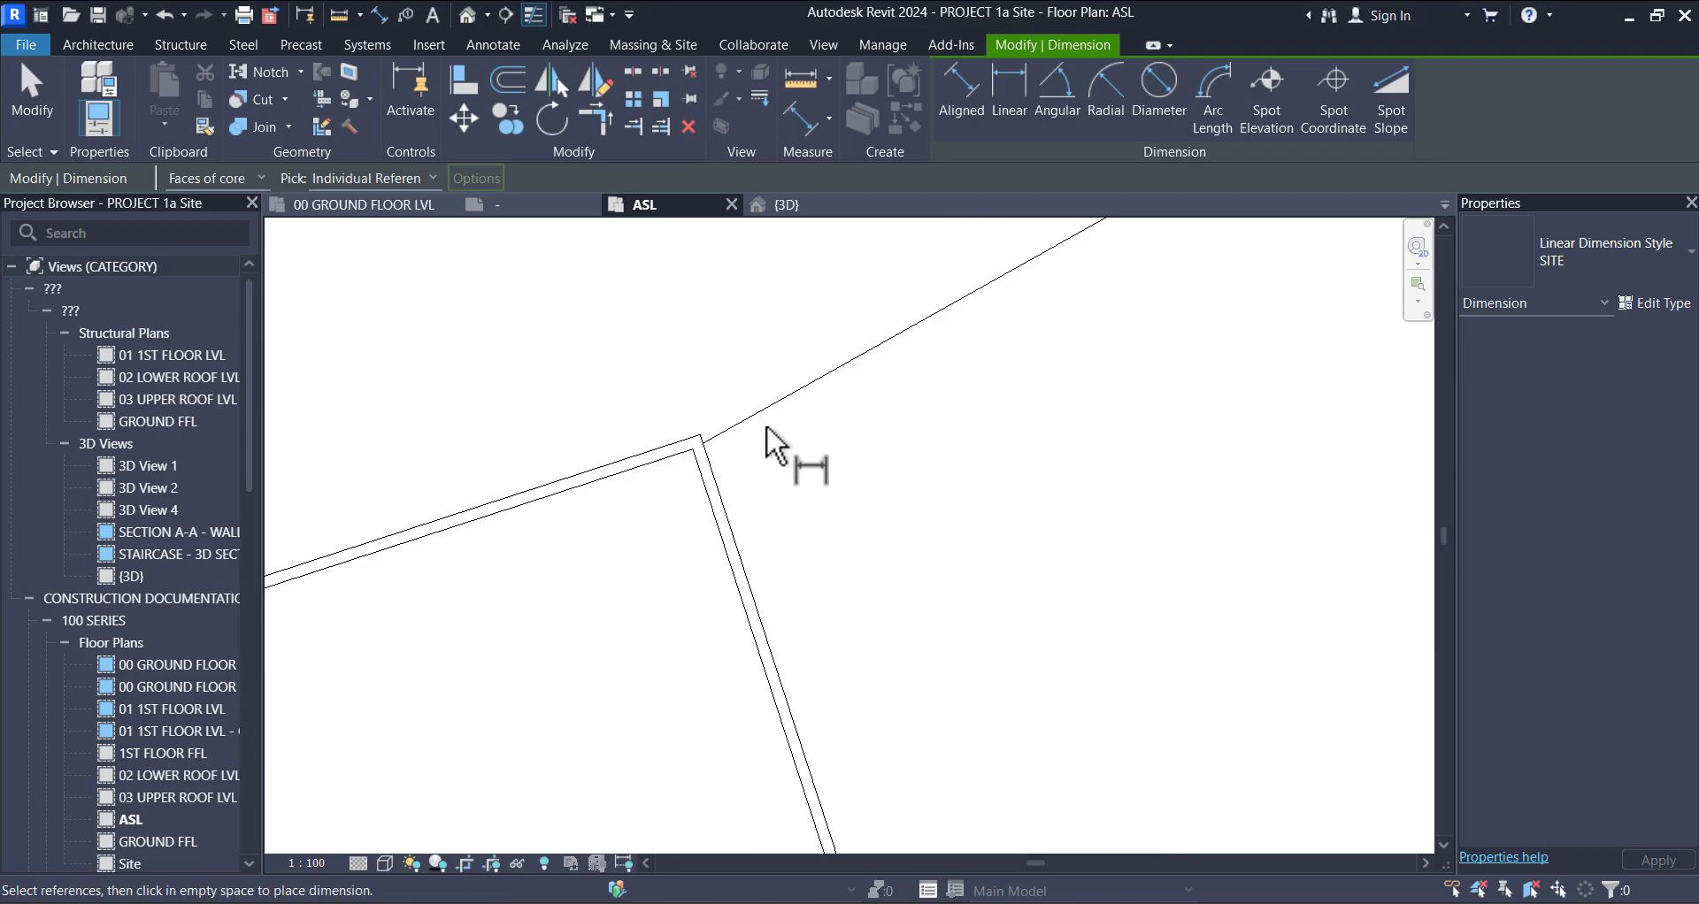
click(695, 456)
scroll(745, 416, down, 2)
middle_drag(808, 482, 729, 723)
scroll(729, 708, down, 2)
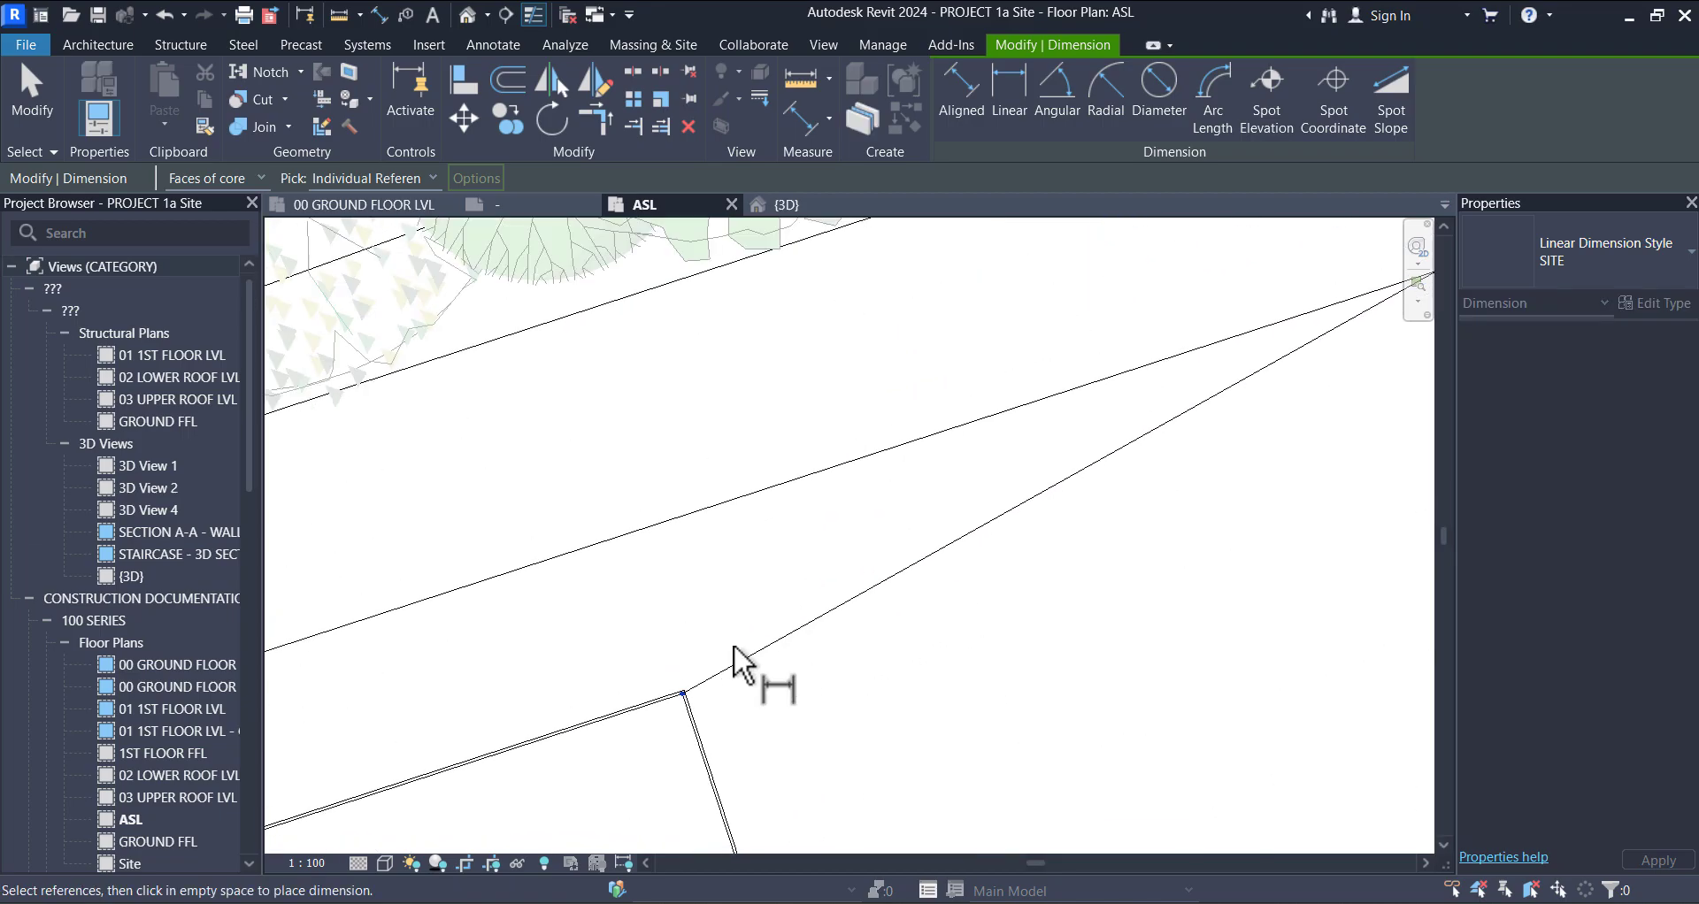
Step: Complete the rear-right diagonal dimension at the nearest property line corner and place it between the two corners
scroll(927, 434, down, 2)
scroll(937, 435, down, 2)
middle_drag(997, 461, 945, 552)
scroll(1033, 382, up, 3)
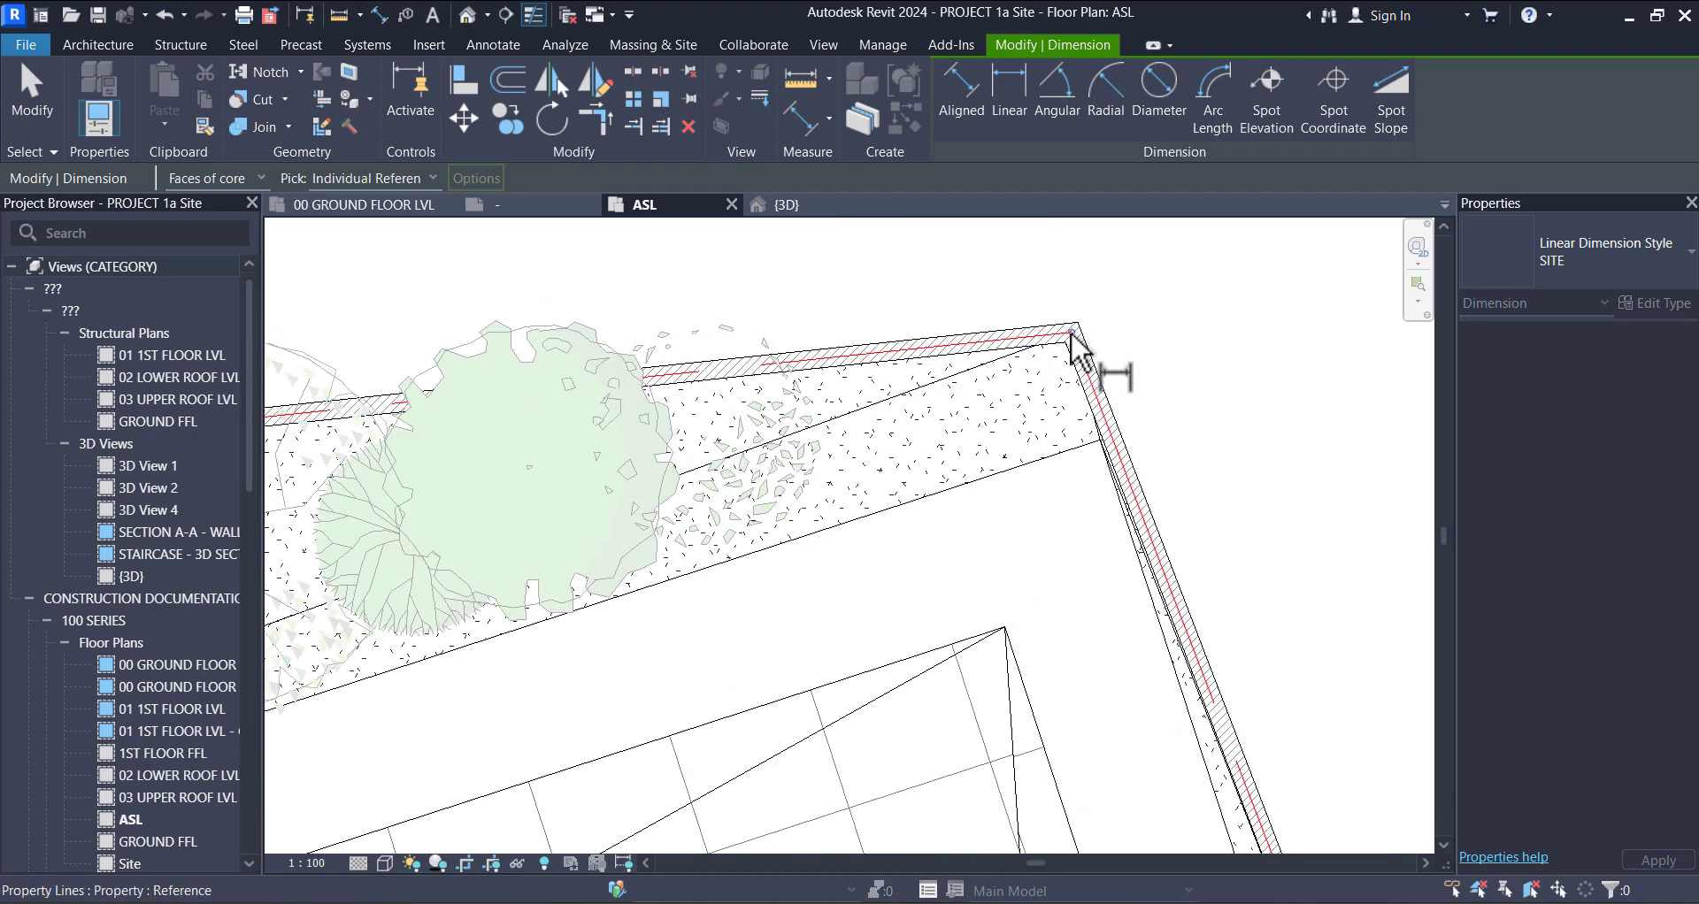
scroll(1073, 334, down, 2)
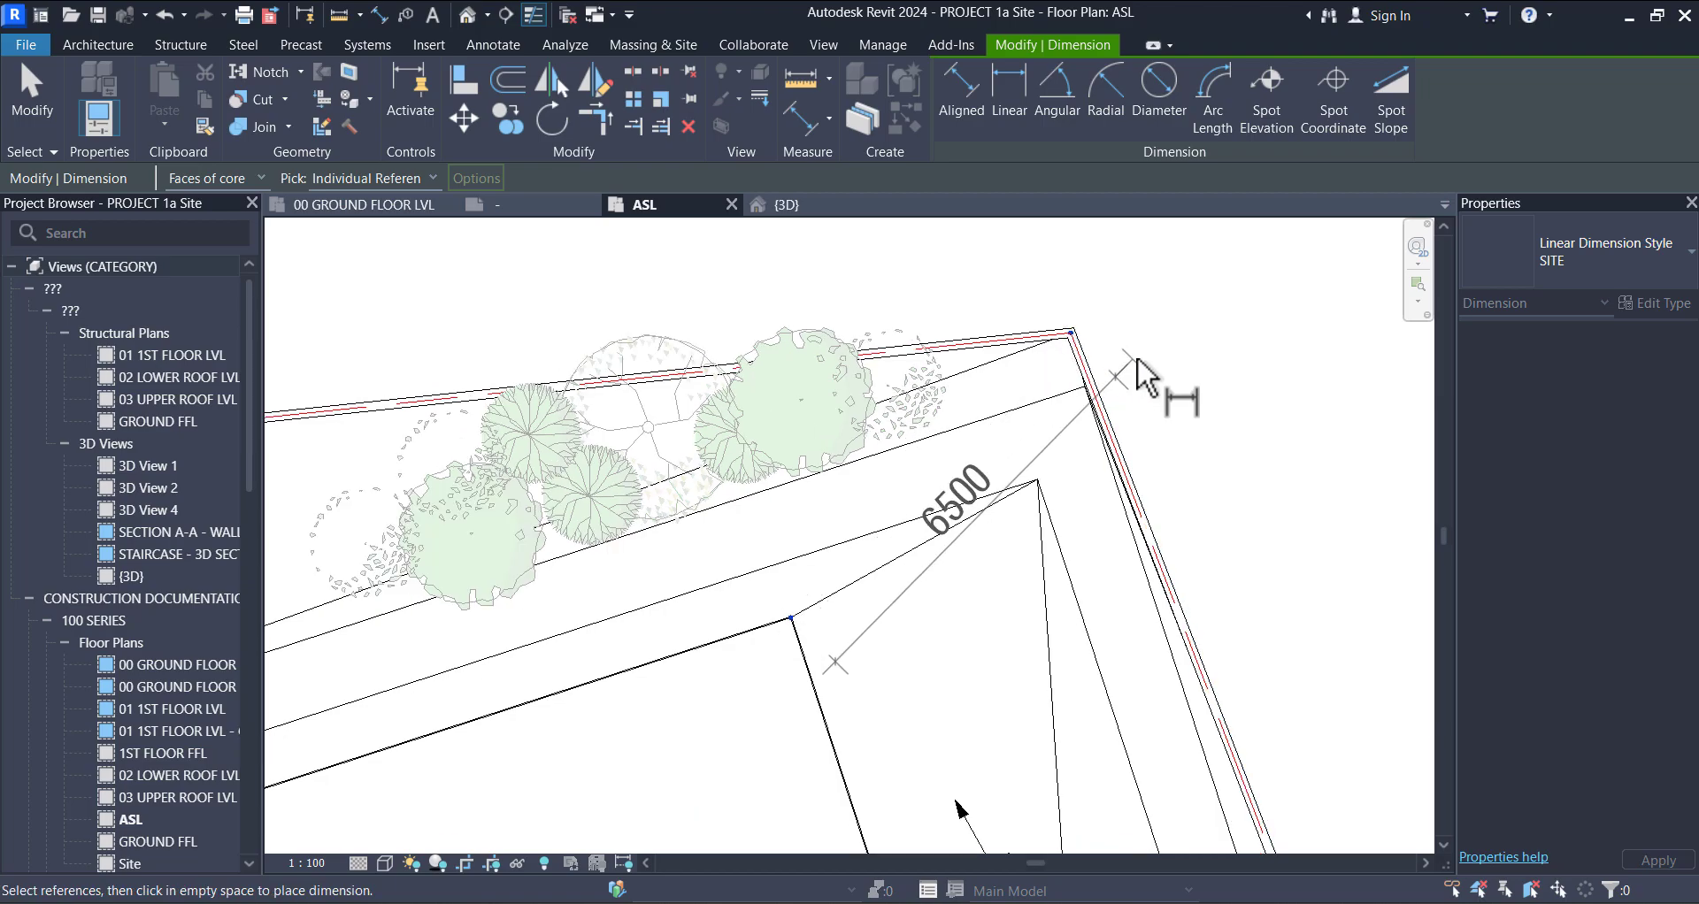
scroll(1117, 305, down, 3)
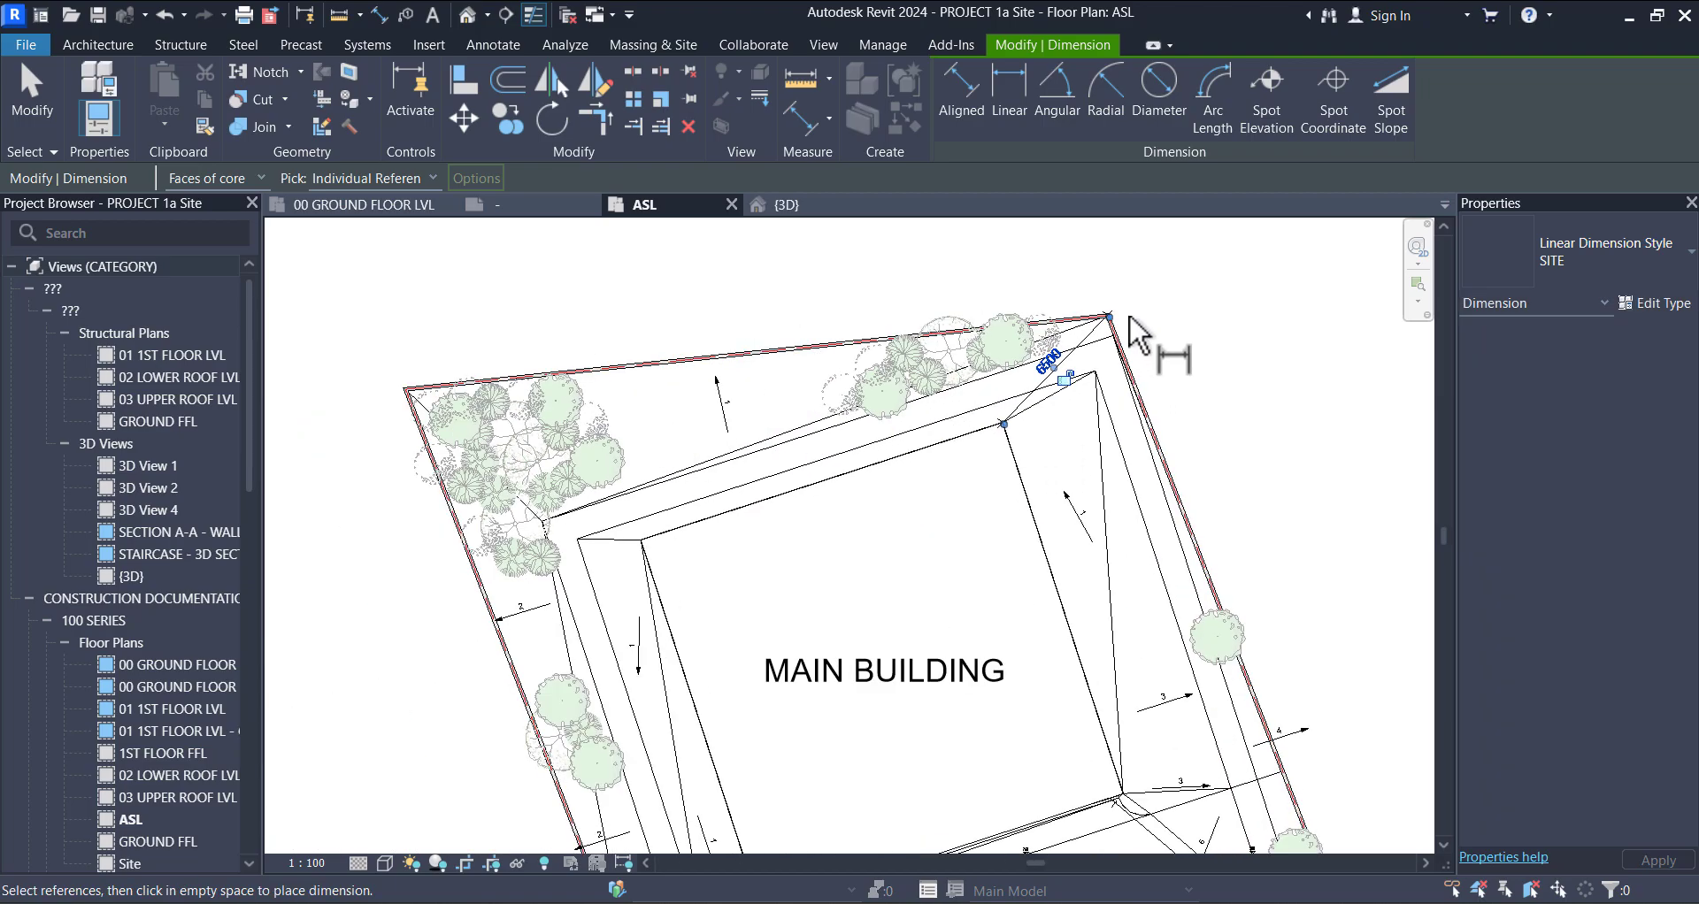
Step: Add a diagonal SITE dimension from the main building's rear-left corner to the rear-left corner of the property line
scroll(690, 580, up, 5)
scroll(692, 585, up, 3)
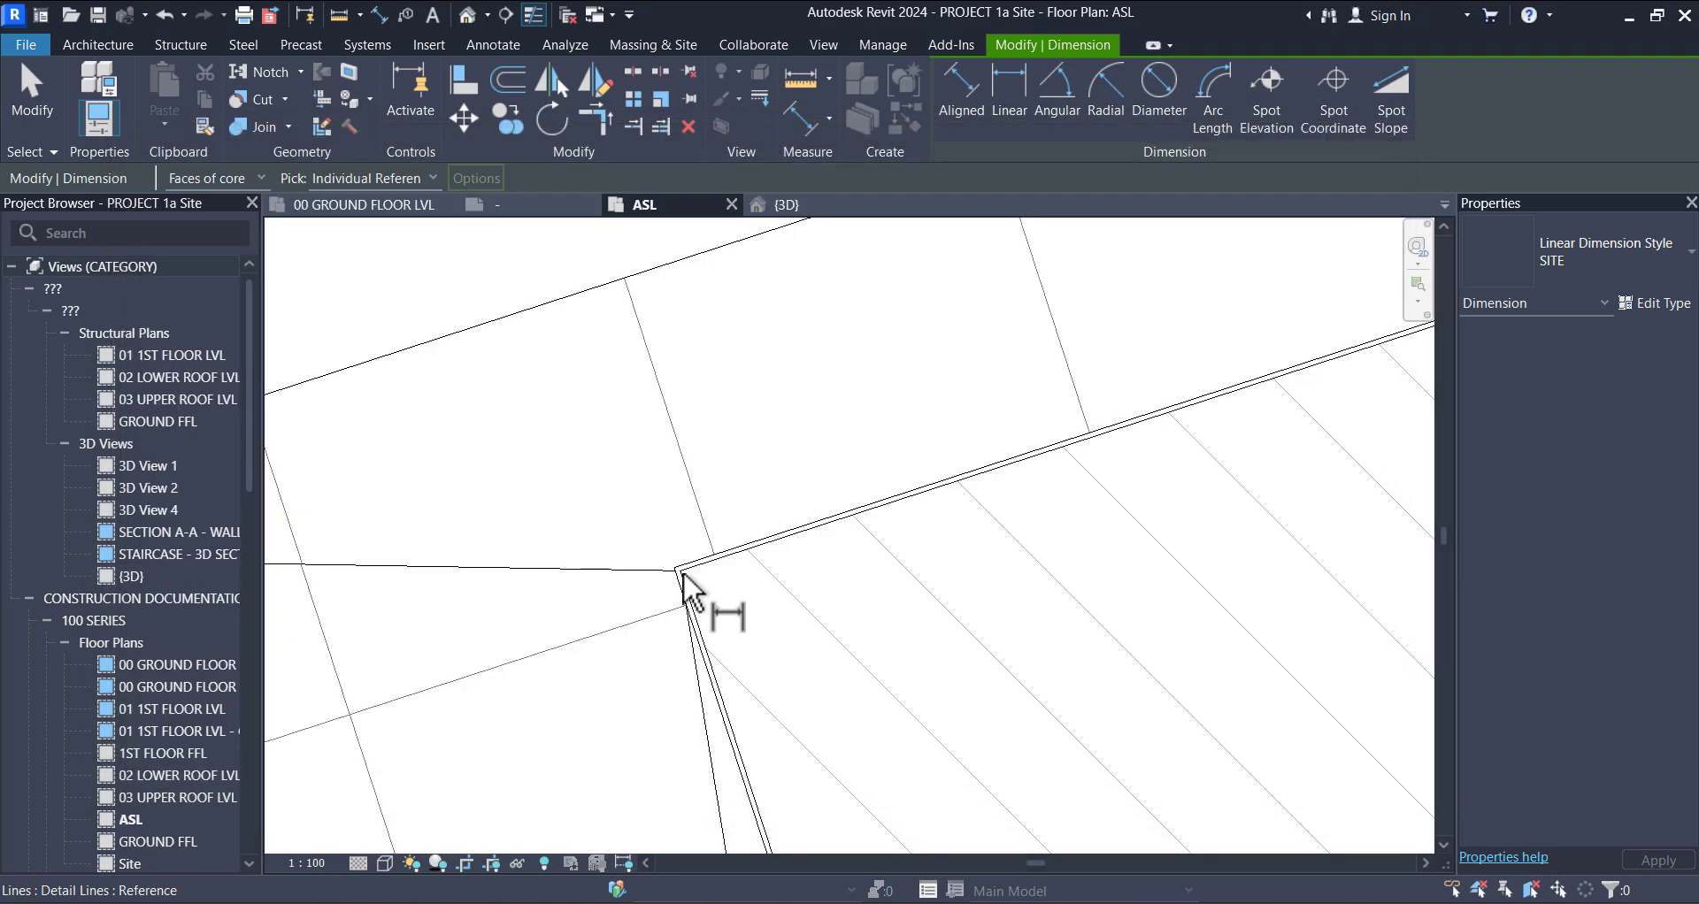
scroll(682, 574, up, 2)
click(679, 576)
key(Escape)
key(Escape)
scroll(853, 566, down, 5)
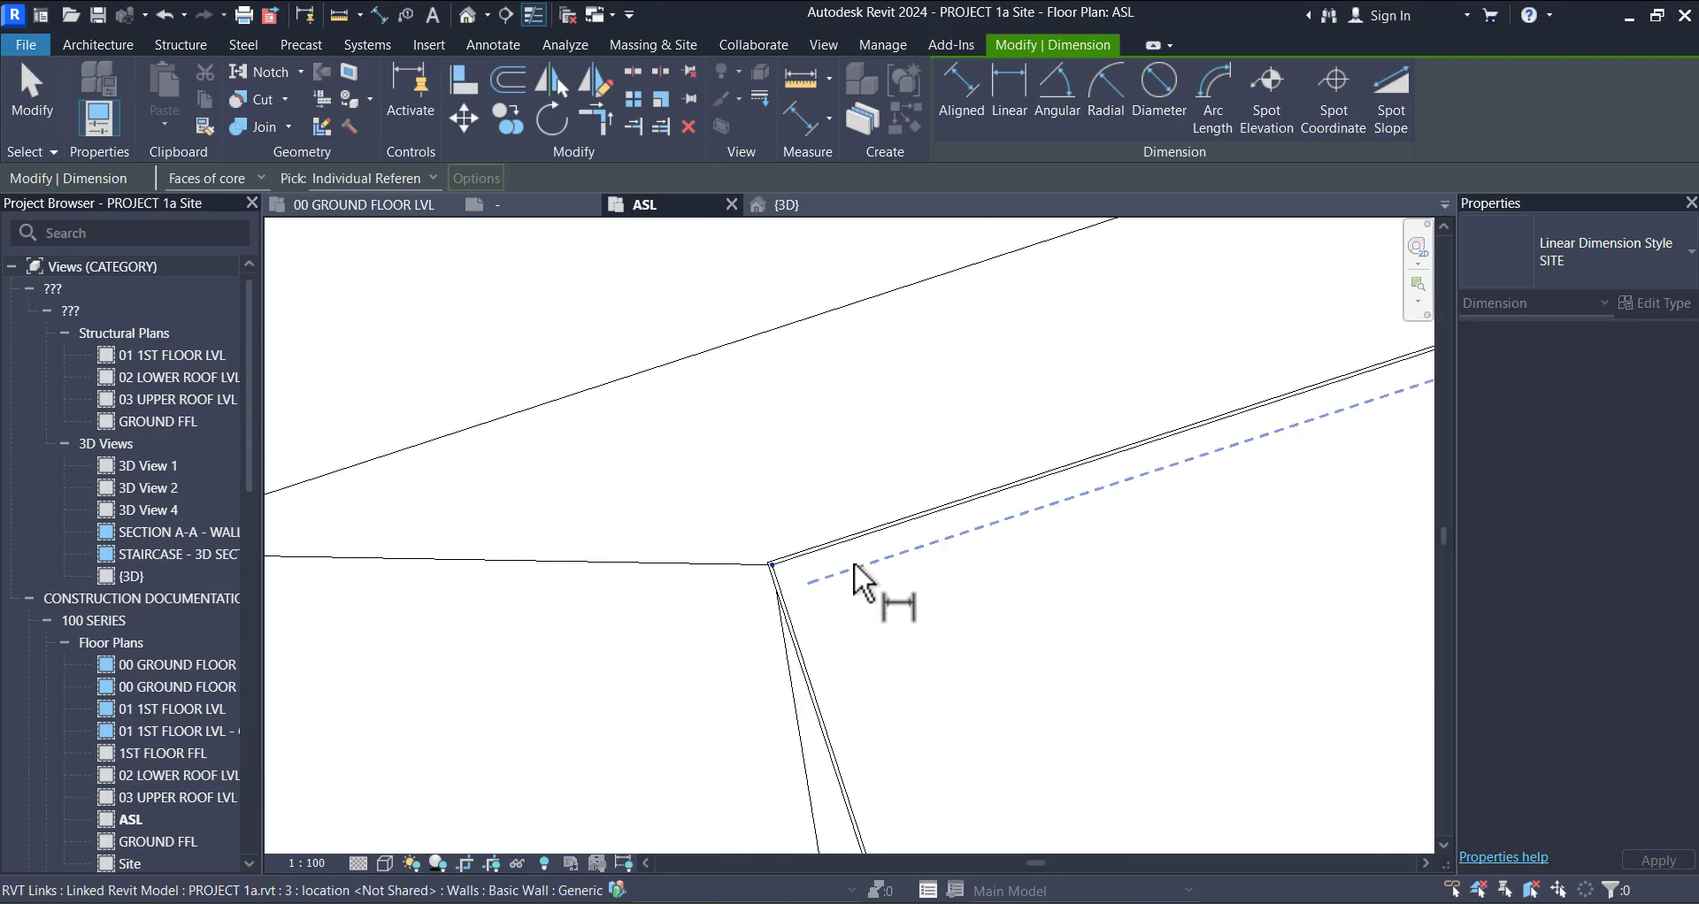
scroll(615, 389, up, 2)
scroll(620, 400, up, 3)
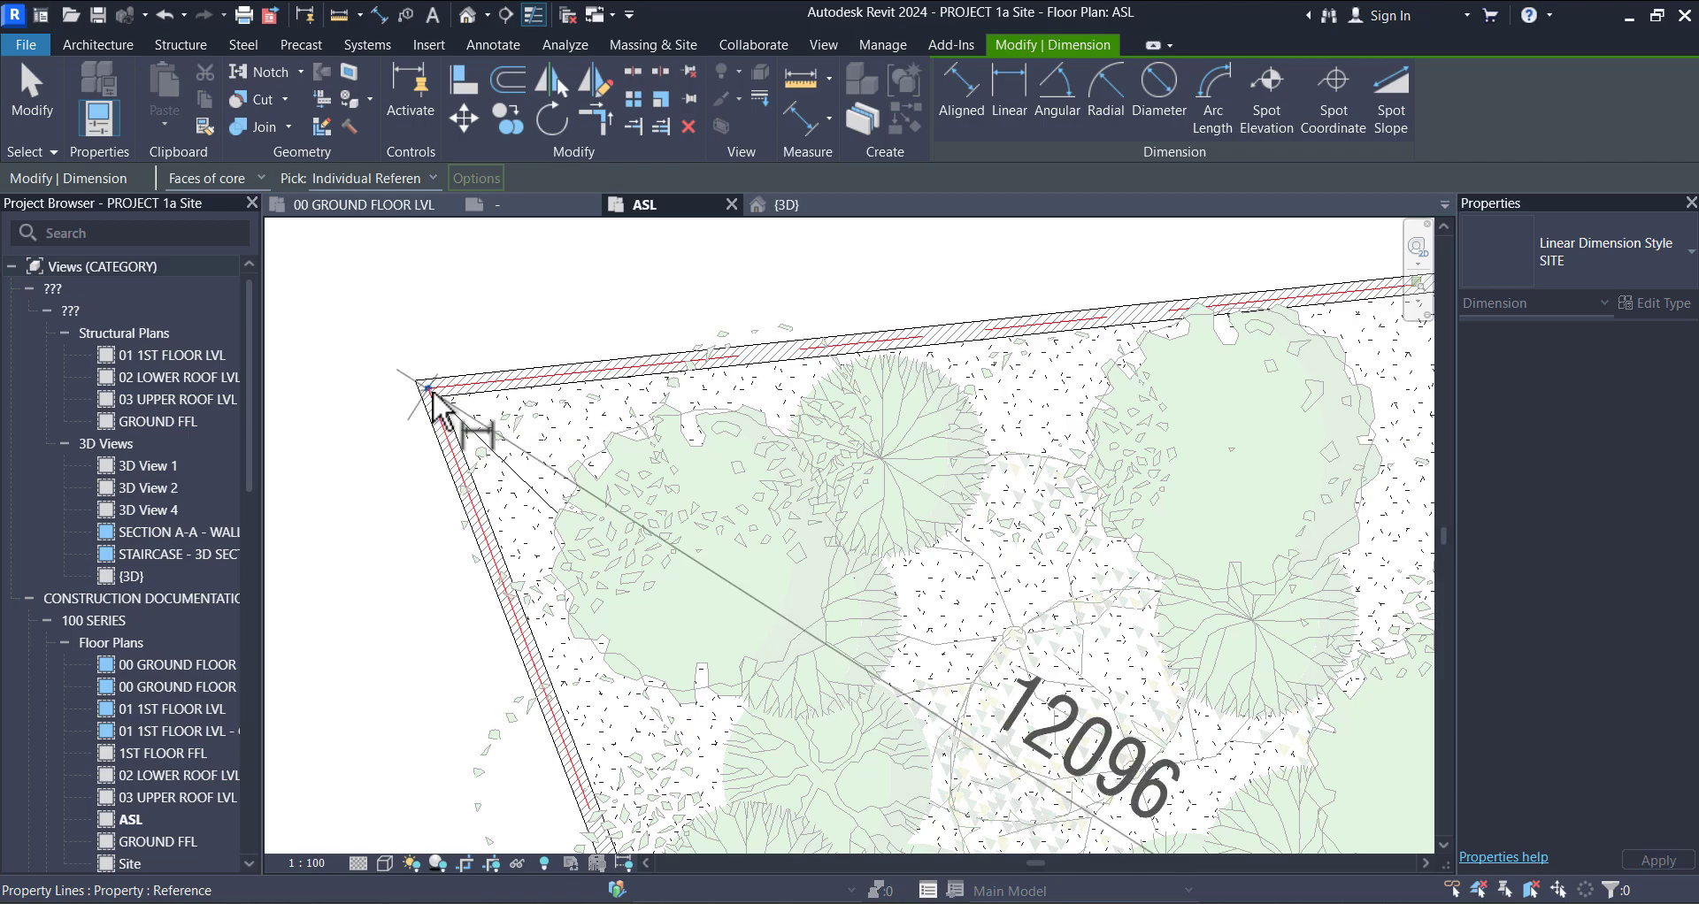
scroll(431, 396, down, 3)
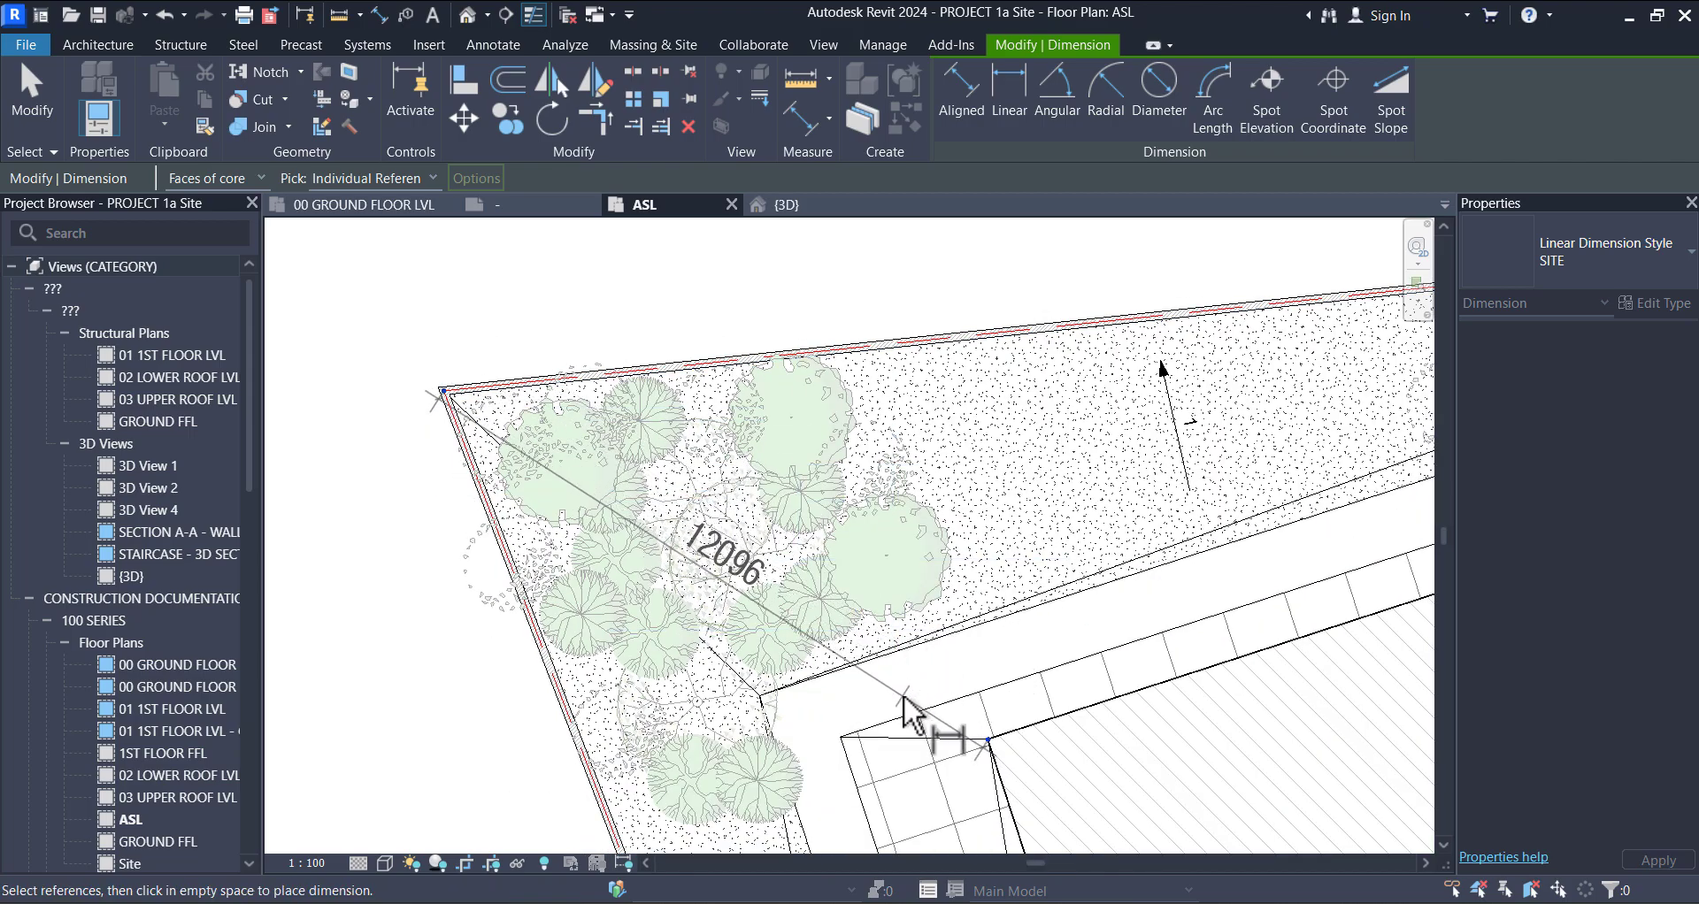
scroll(863, 703, down, 4)
Step: Dimension from the main building's rear-right corner square to the right-hand property line and place it beside the corner
scroll(815, 690, up, 3)
scroll(799, 514, up, 2)
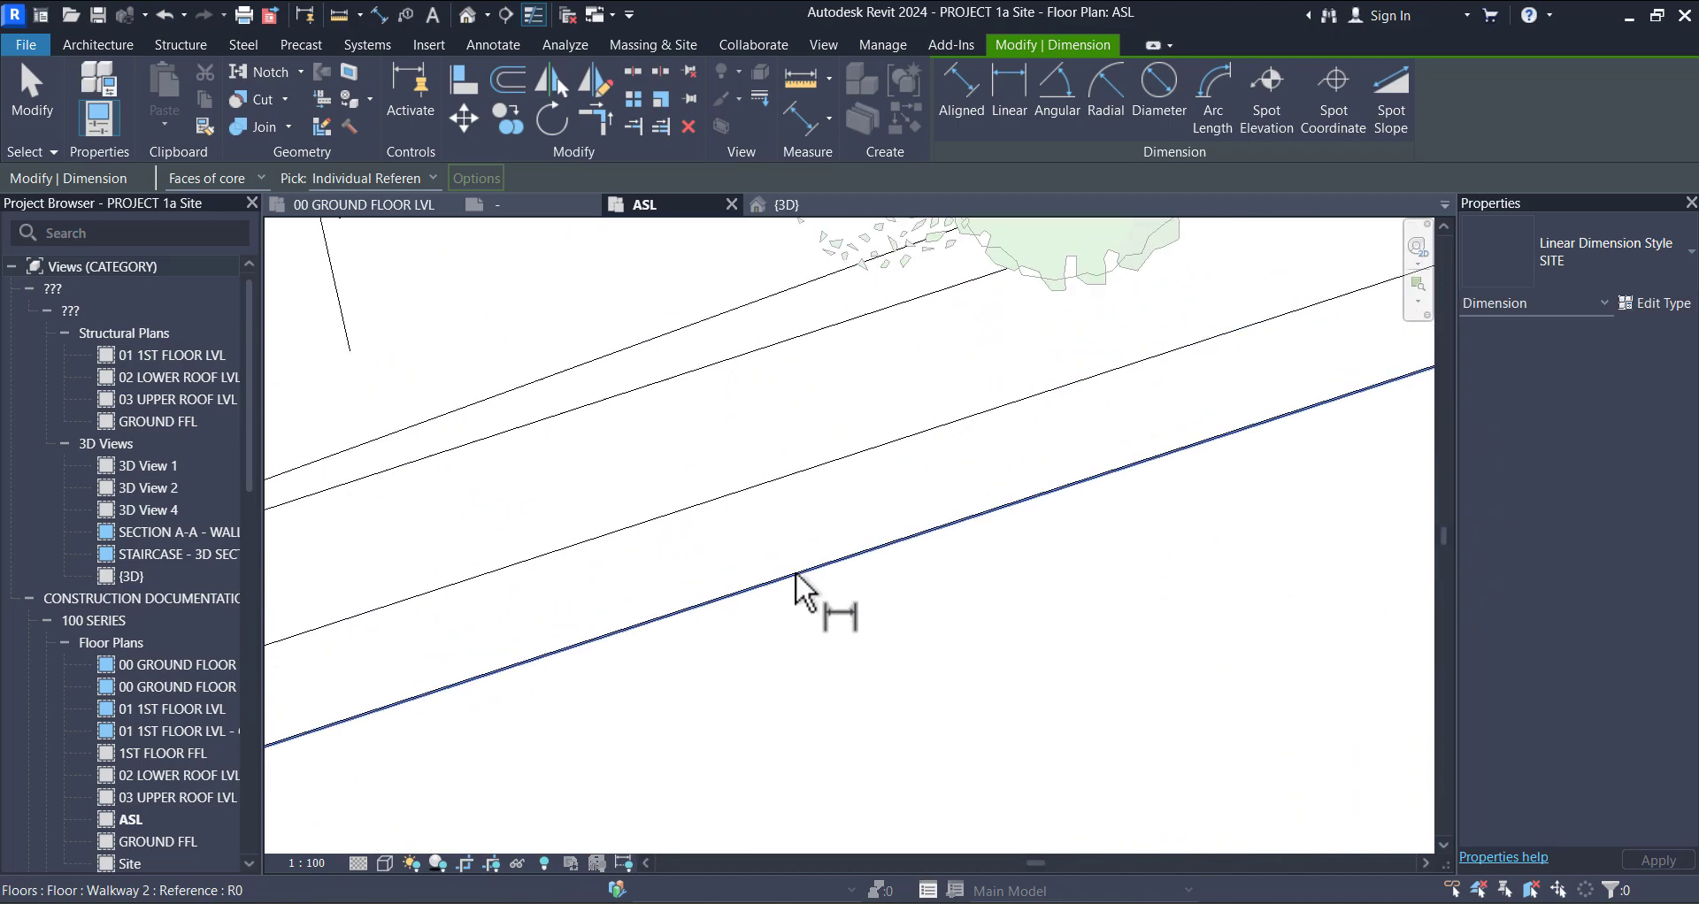
scroll(743, 391, down, 5)
scroll(1058, 567, up, 5)
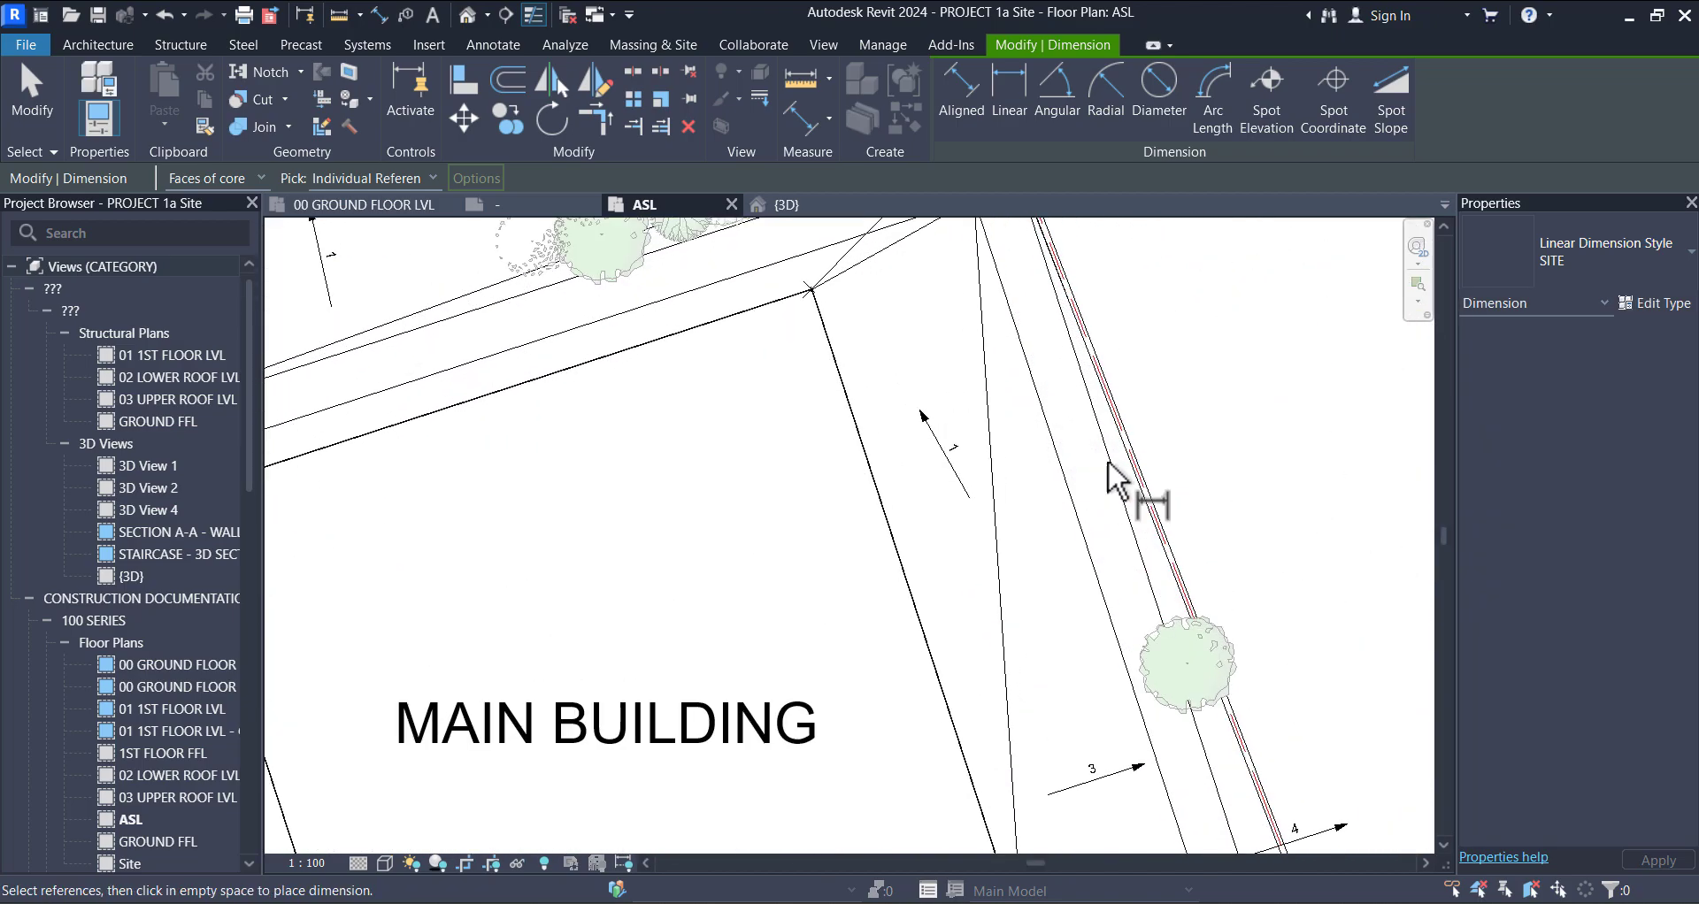
scroll(780, 265, up, 6)
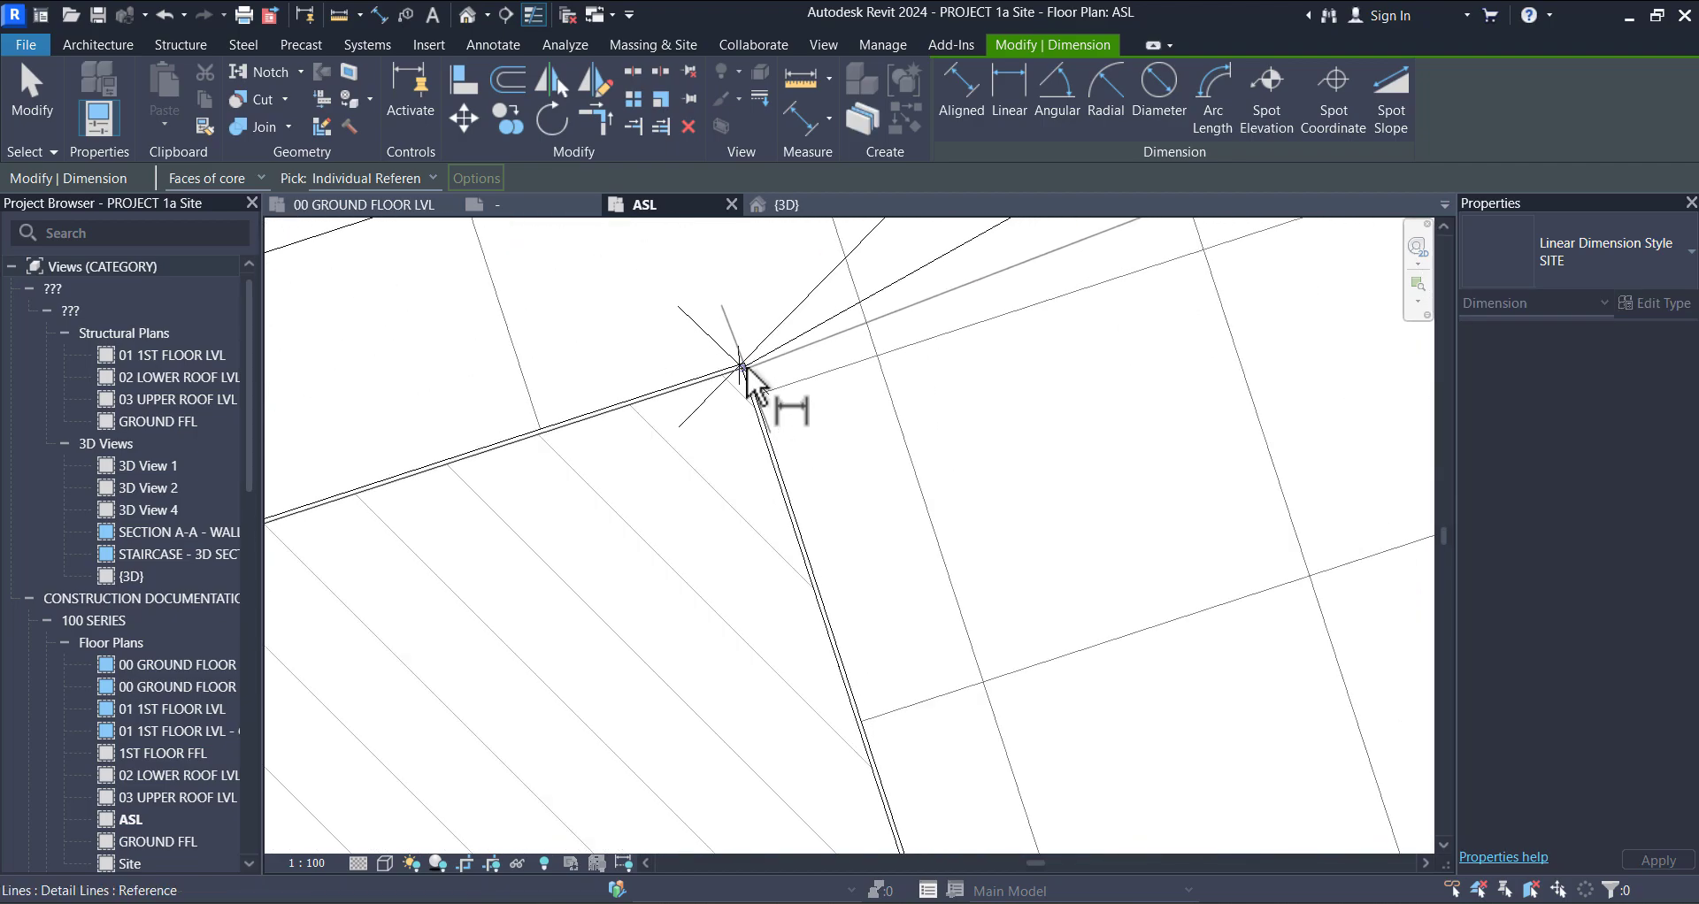
scroll(753, 377, down, 4)
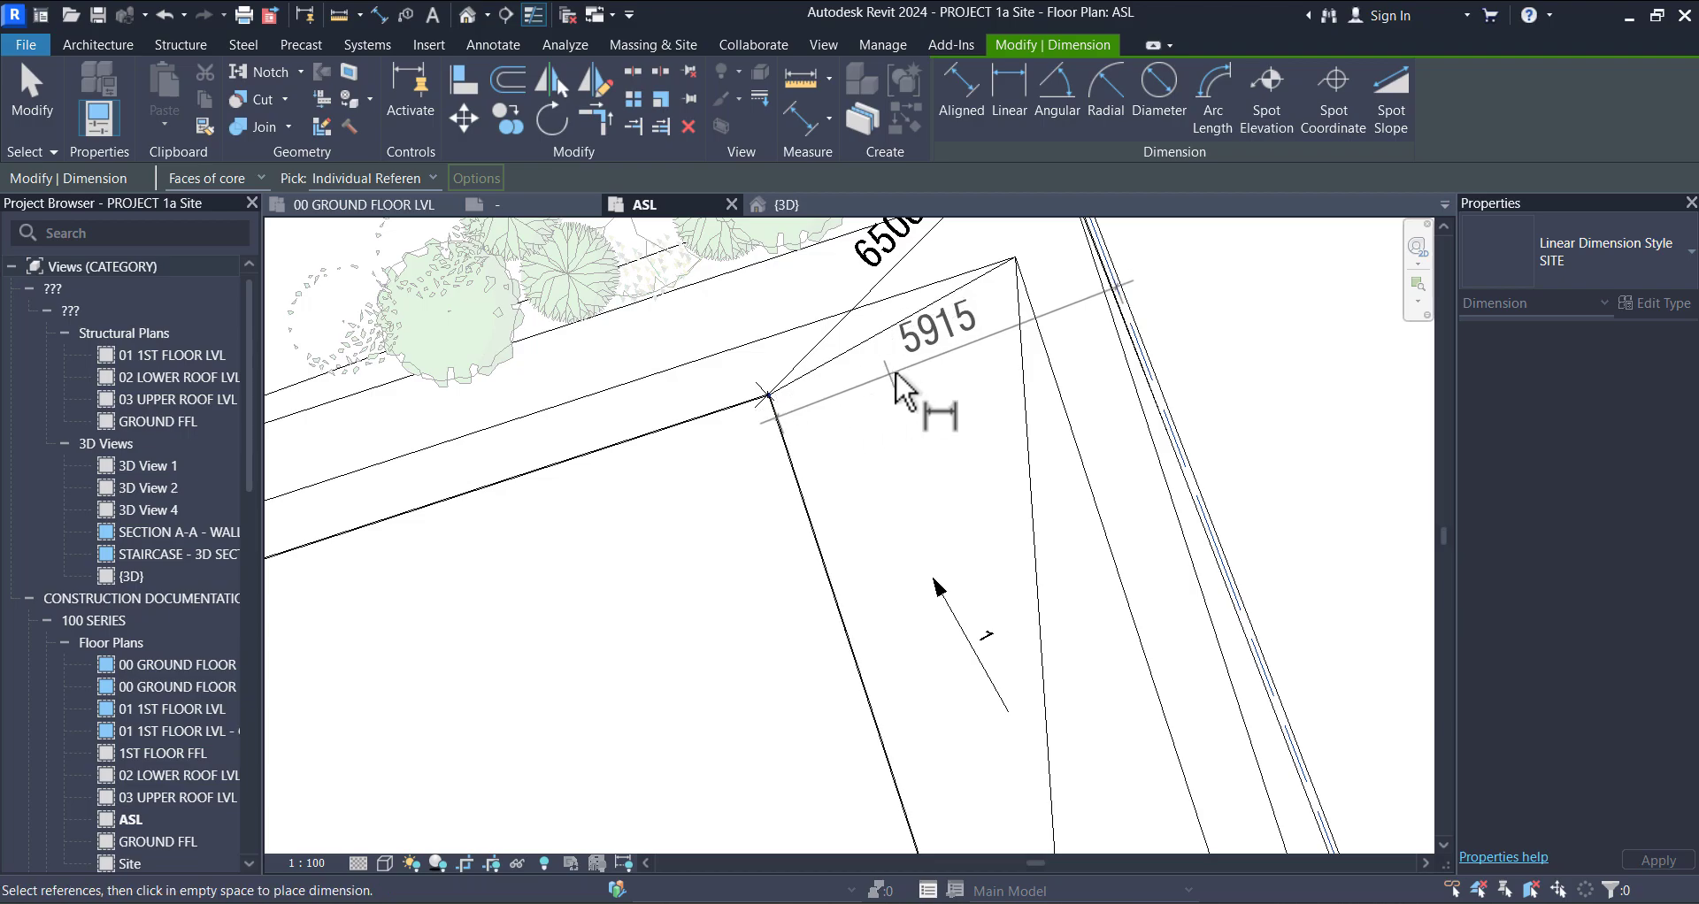
click(924, 378)
Step: Add a SITE dimension from the main building's front-right corner perpendicular to the right-hand property line
scroll(922, 370, down, 5)
middle_drag(1001, 549, 914, 392)
scroll(925, 580, up, 3)
scroll(912, 571, up, 4)
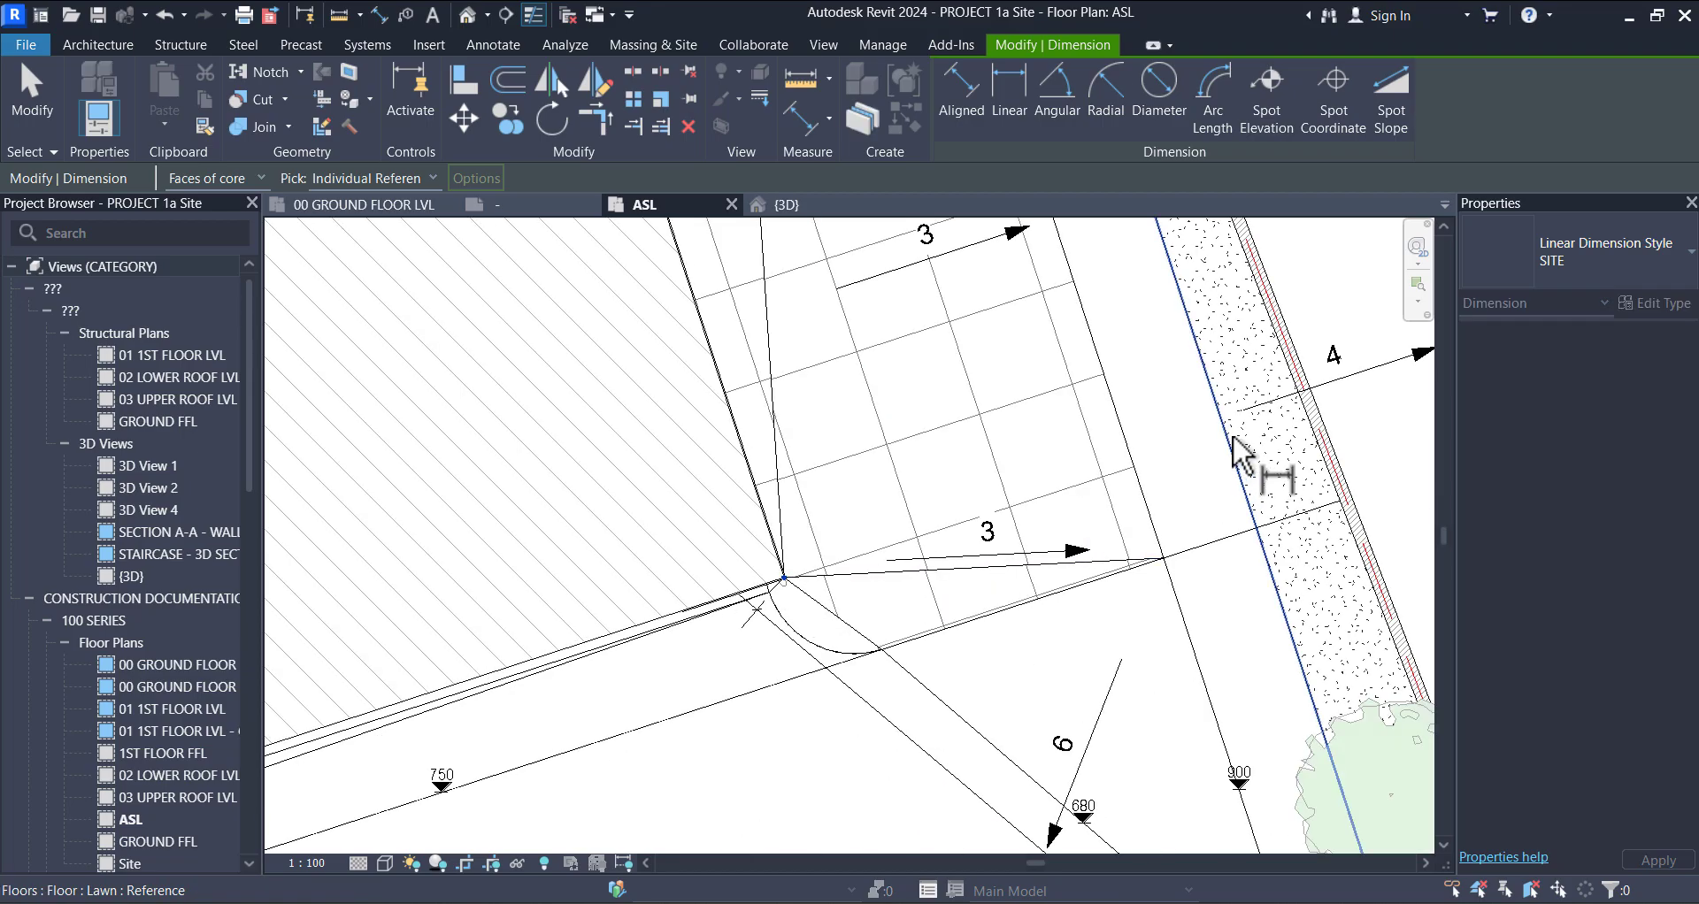
click(1294, 389)
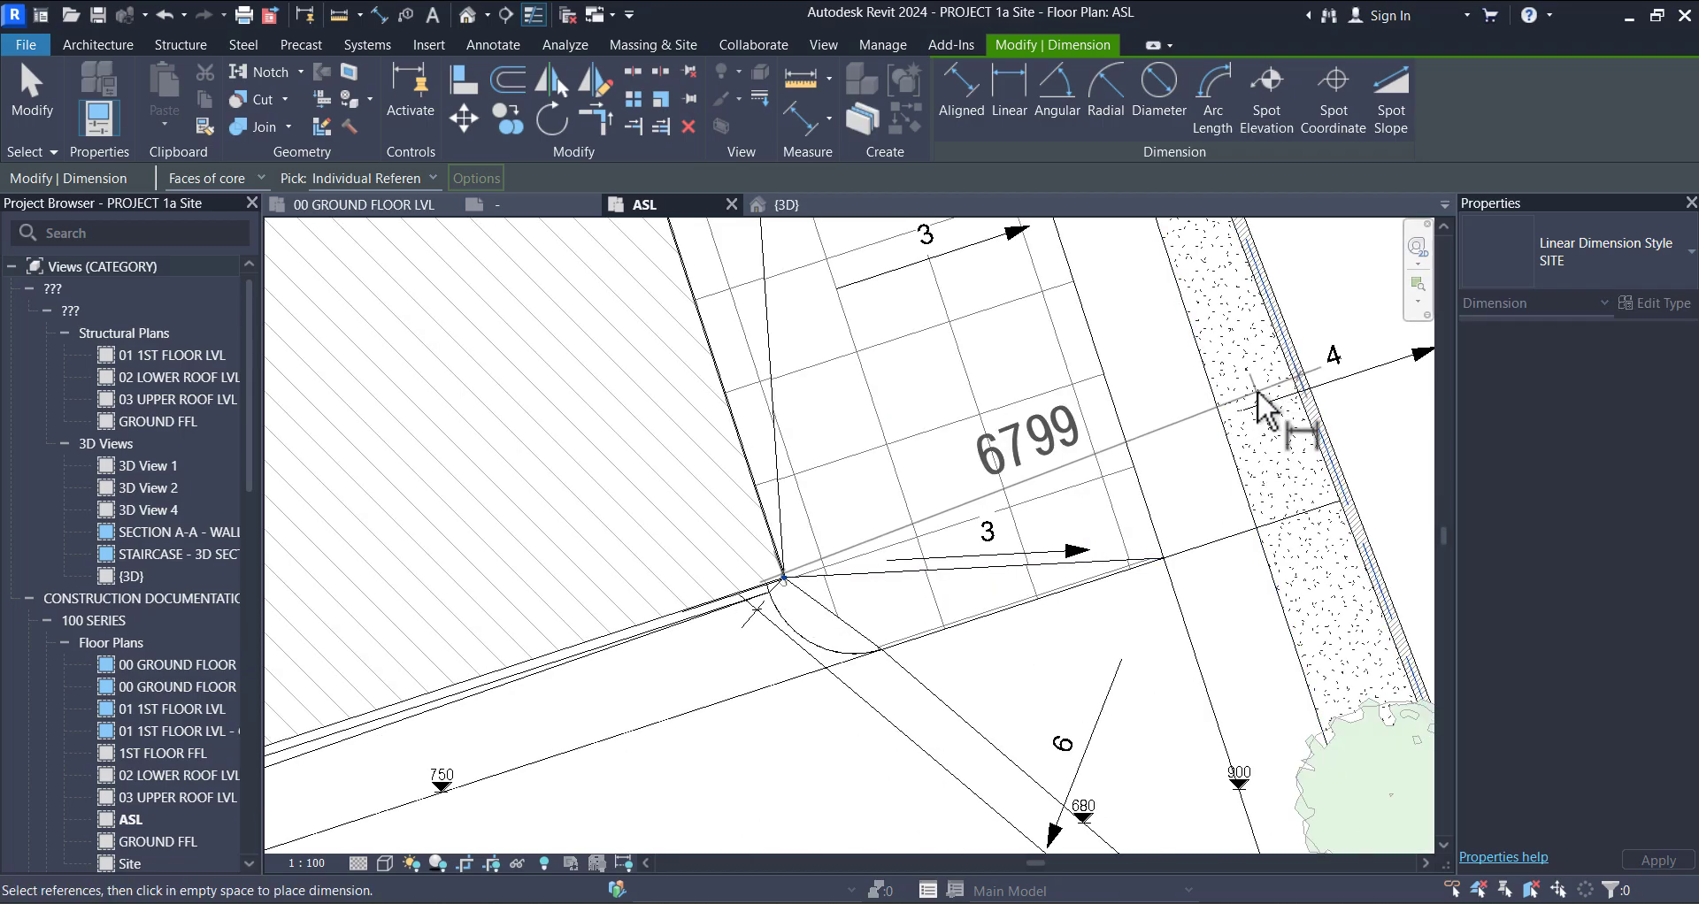
scroll(1260, 402, down, 6)
Step: Dimension the offset between the main building's front-left corner and the left-hand property line, placing it in line with the corner
scroll(974, 496, up, 6)
scroll(1027, 469, up, 2)
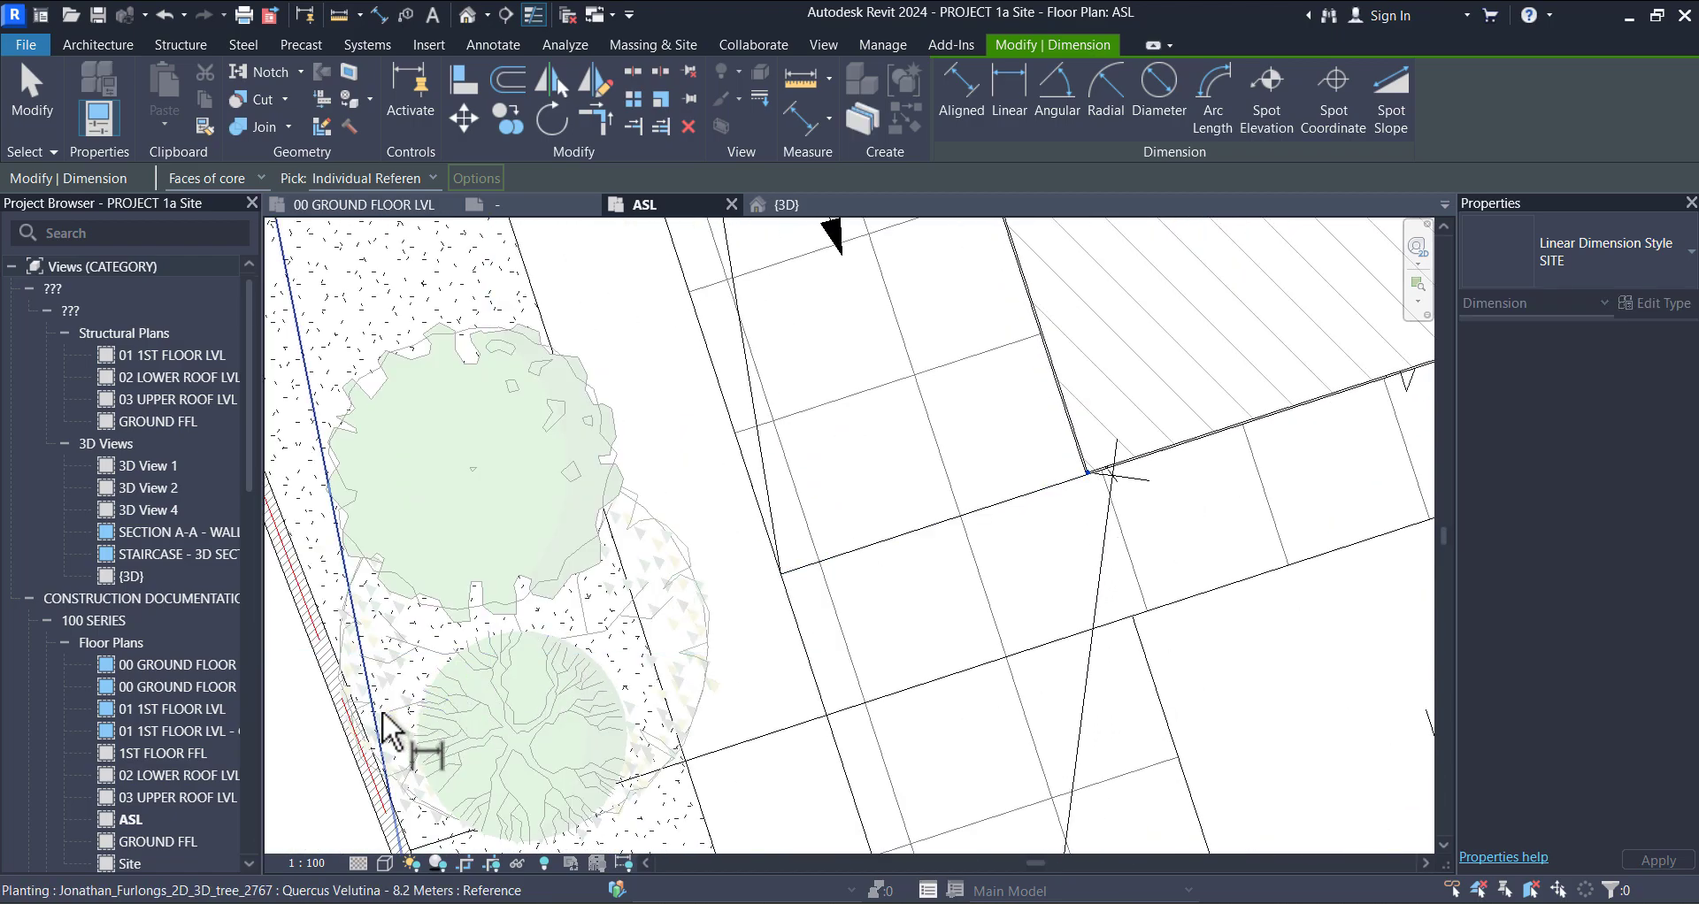
click(355, 728)
scroll(974, 531, up, 3)
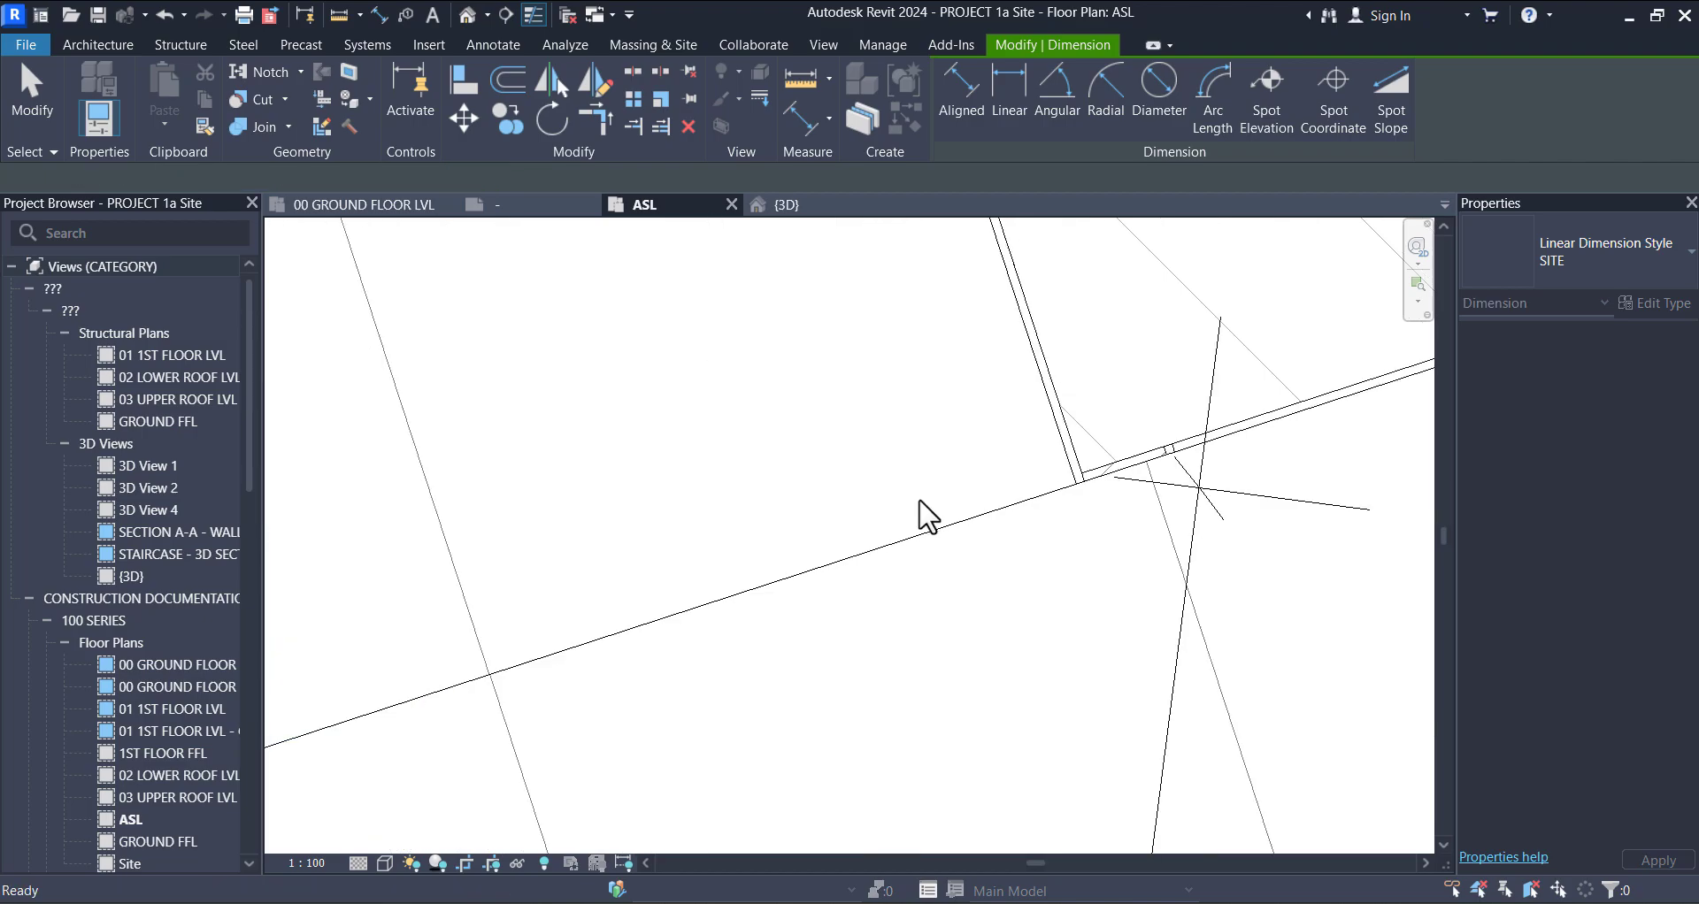
scroll(644, 646, down, 4)
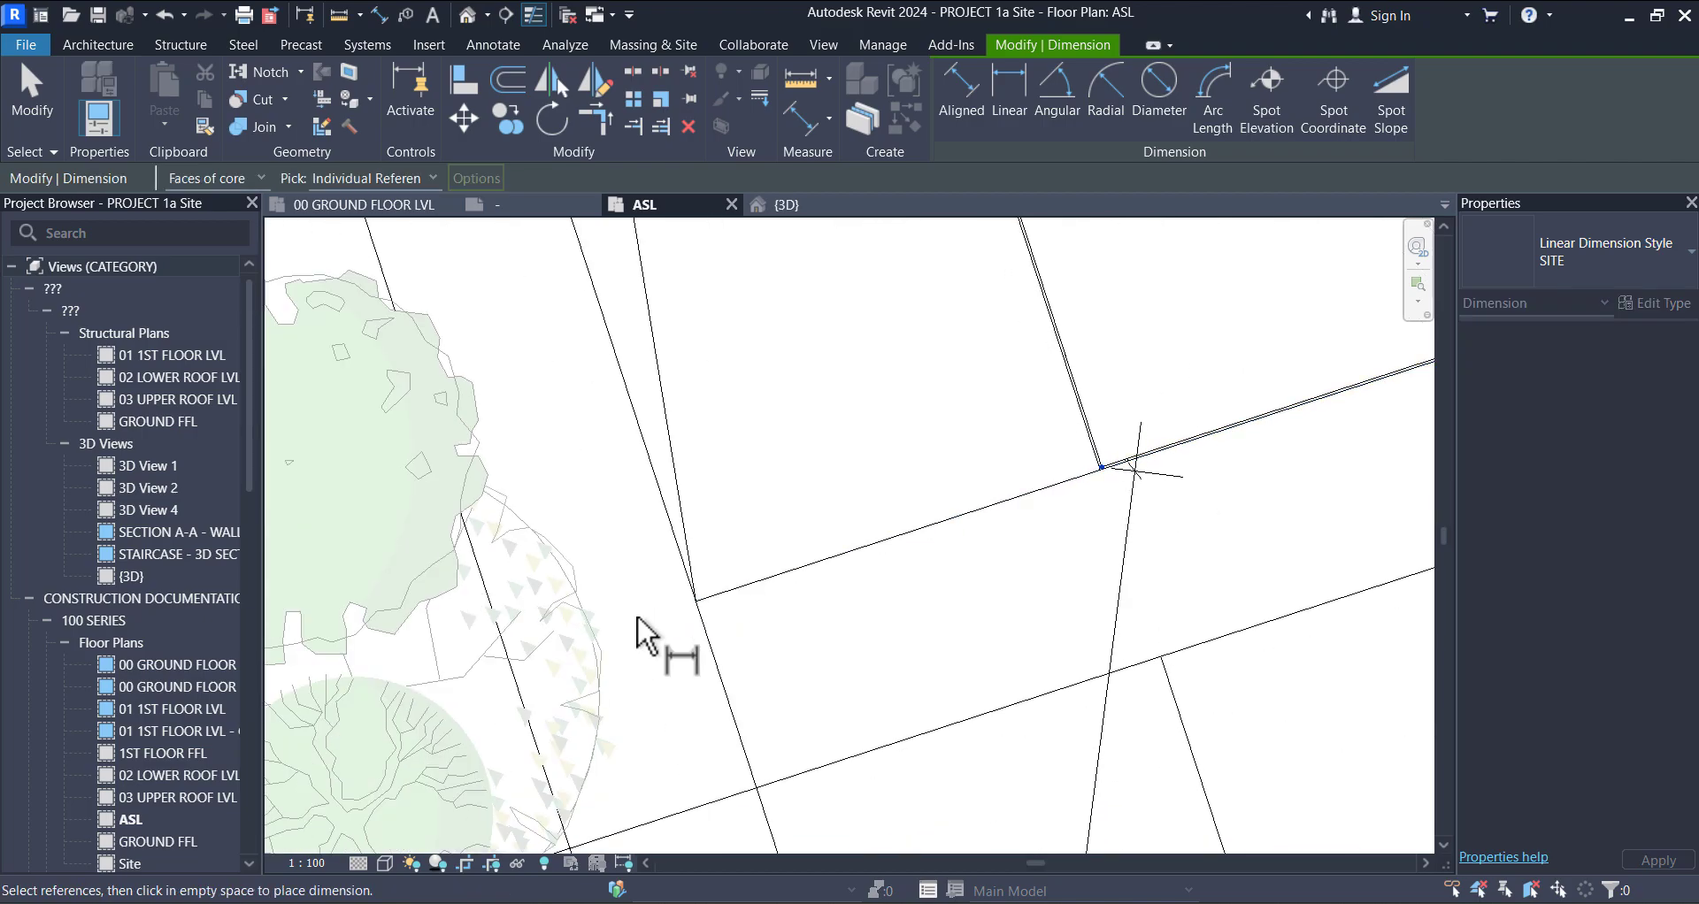
scroll(496, 683, up, 2)
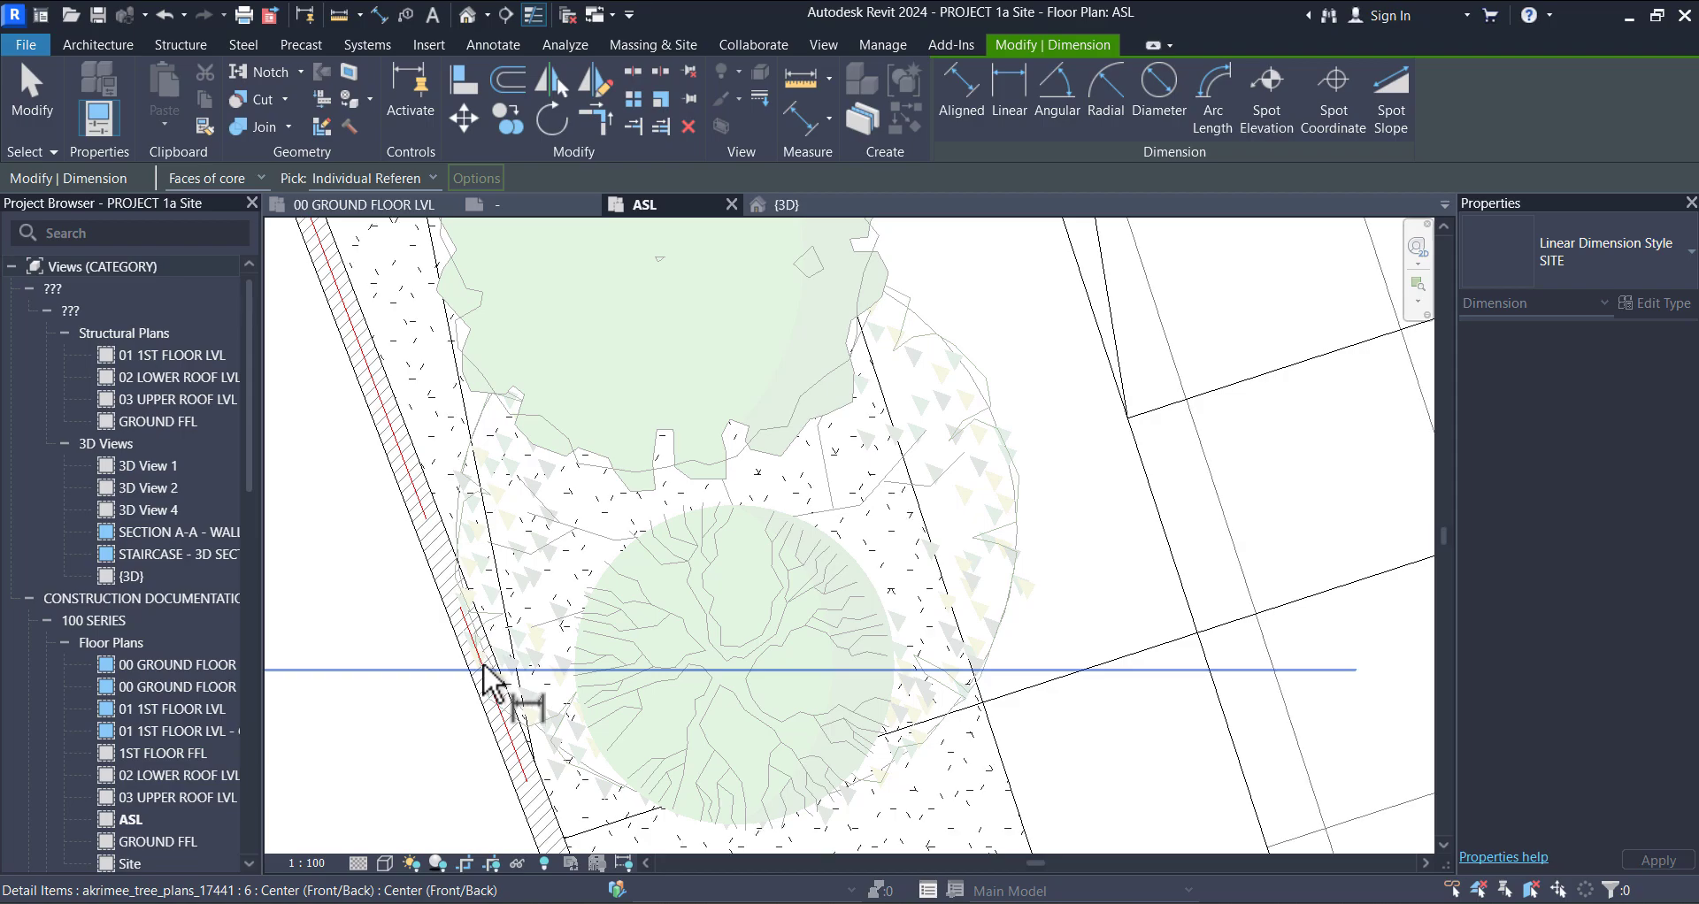
click(481, 654)
scroll(982, 456, down, 3)
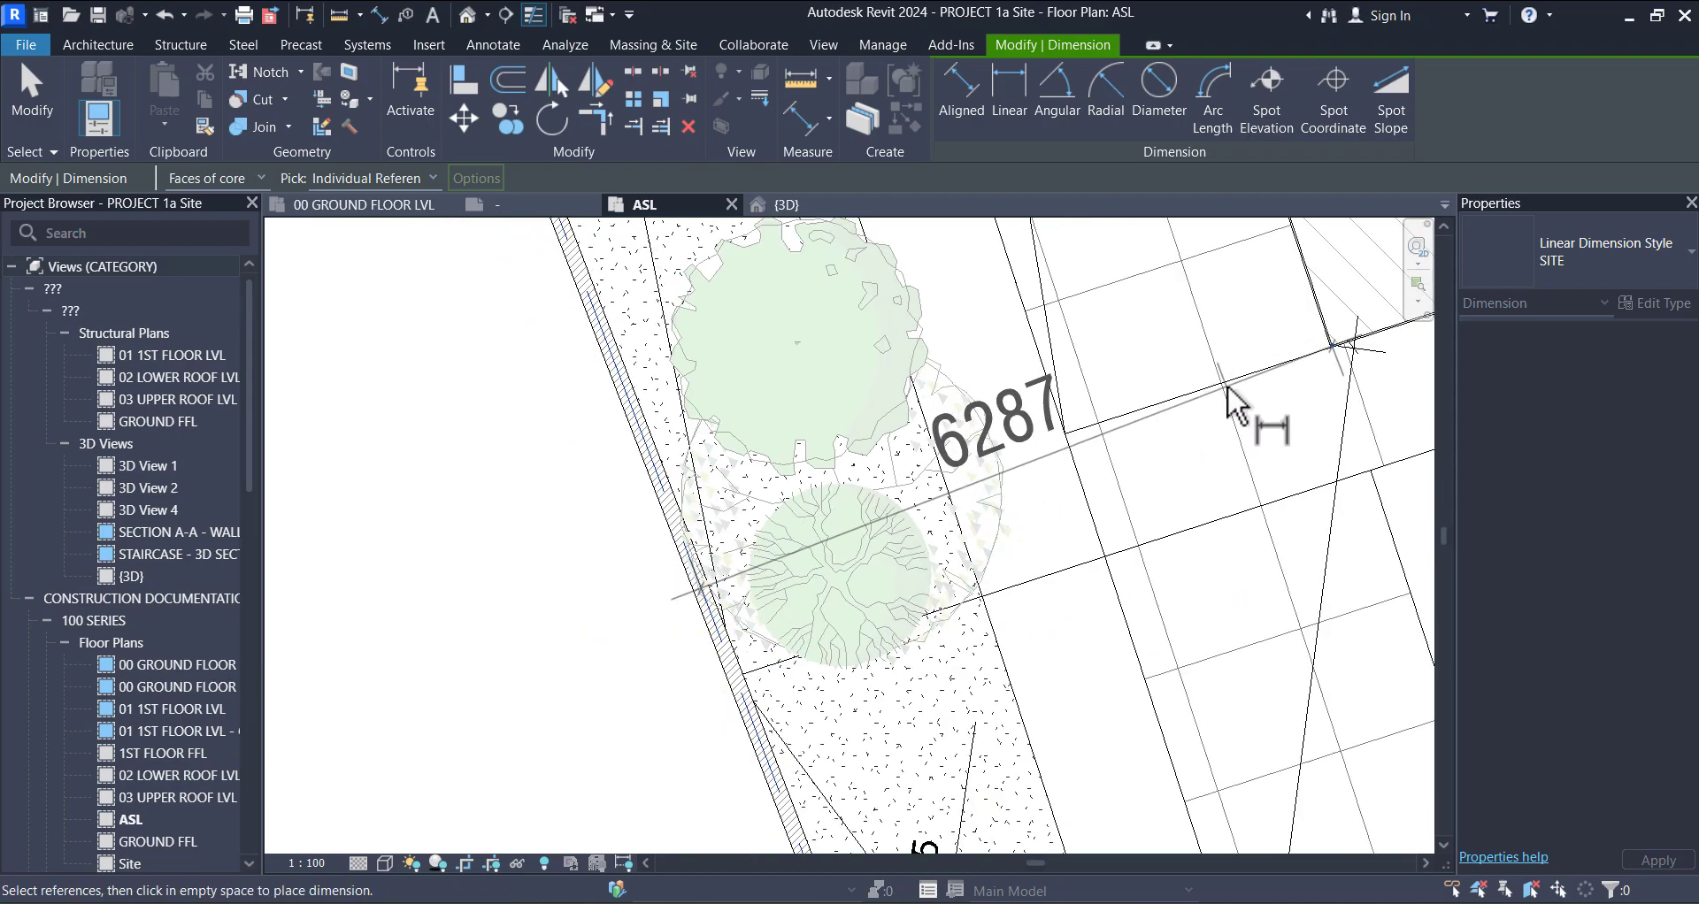
scroll(1266, 363, up, 1)
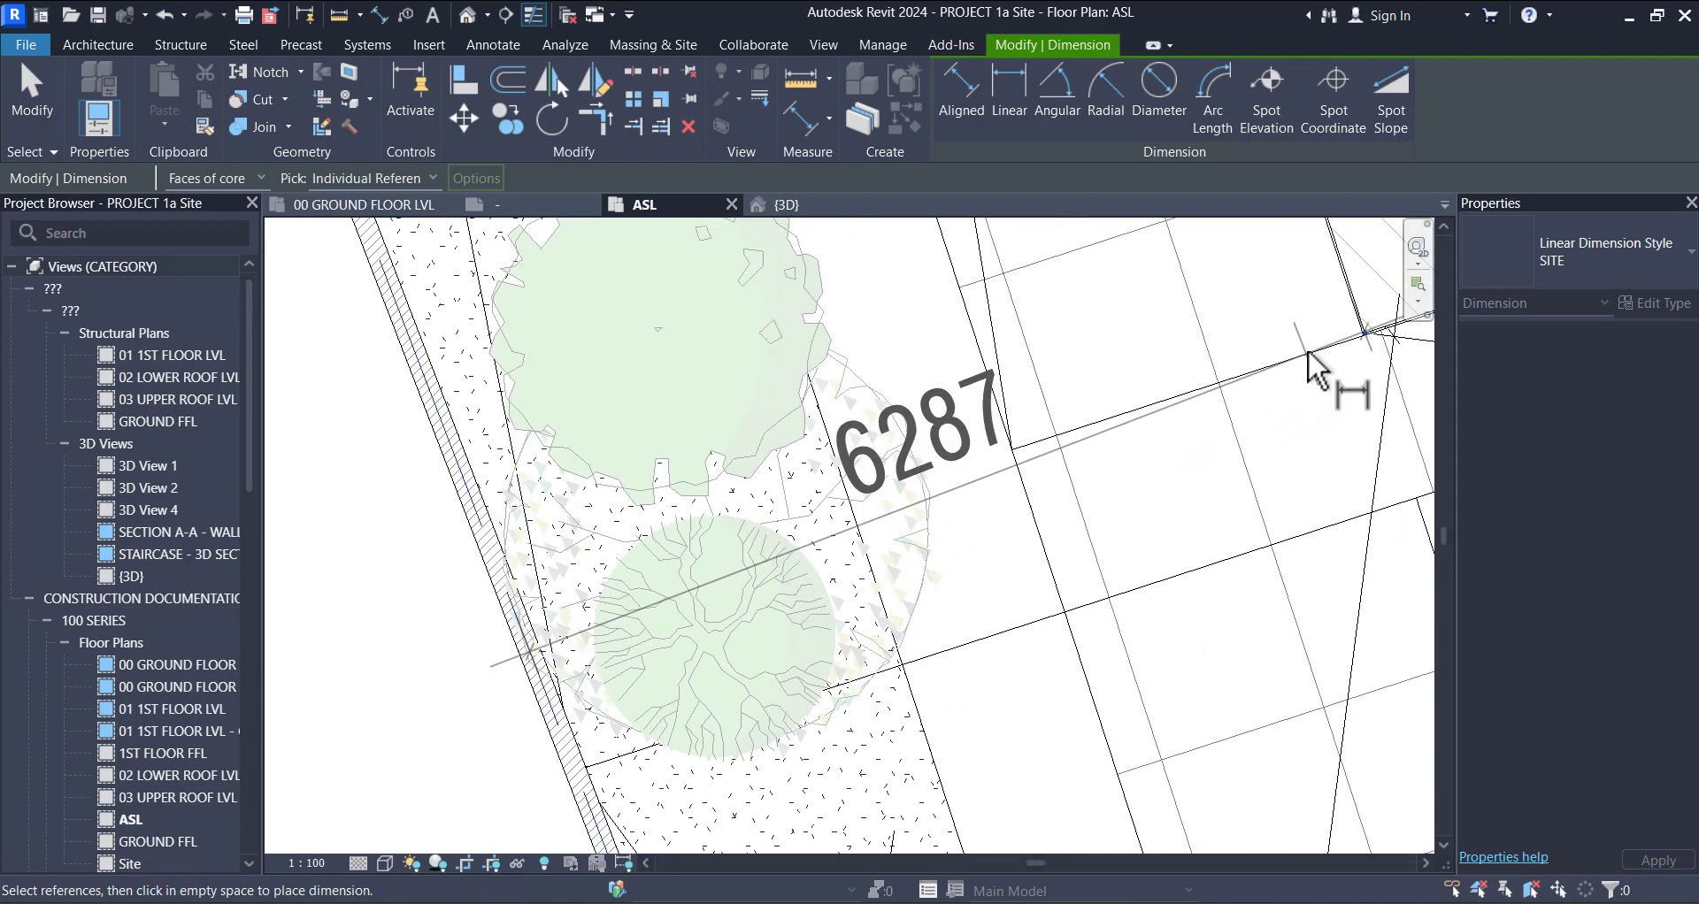
click(1306, 364)
Step: Add a perpendicular SITE dimension from the main building's rear-left corner to the left-hand property line
scroll(1308, 368, down, 3)
scroll(1265, 487, down, 4)
middle_drag(1094, 429, 956, 691)
scroll(992, 317, up, 2)
scroll(1022, 338, up, 4)
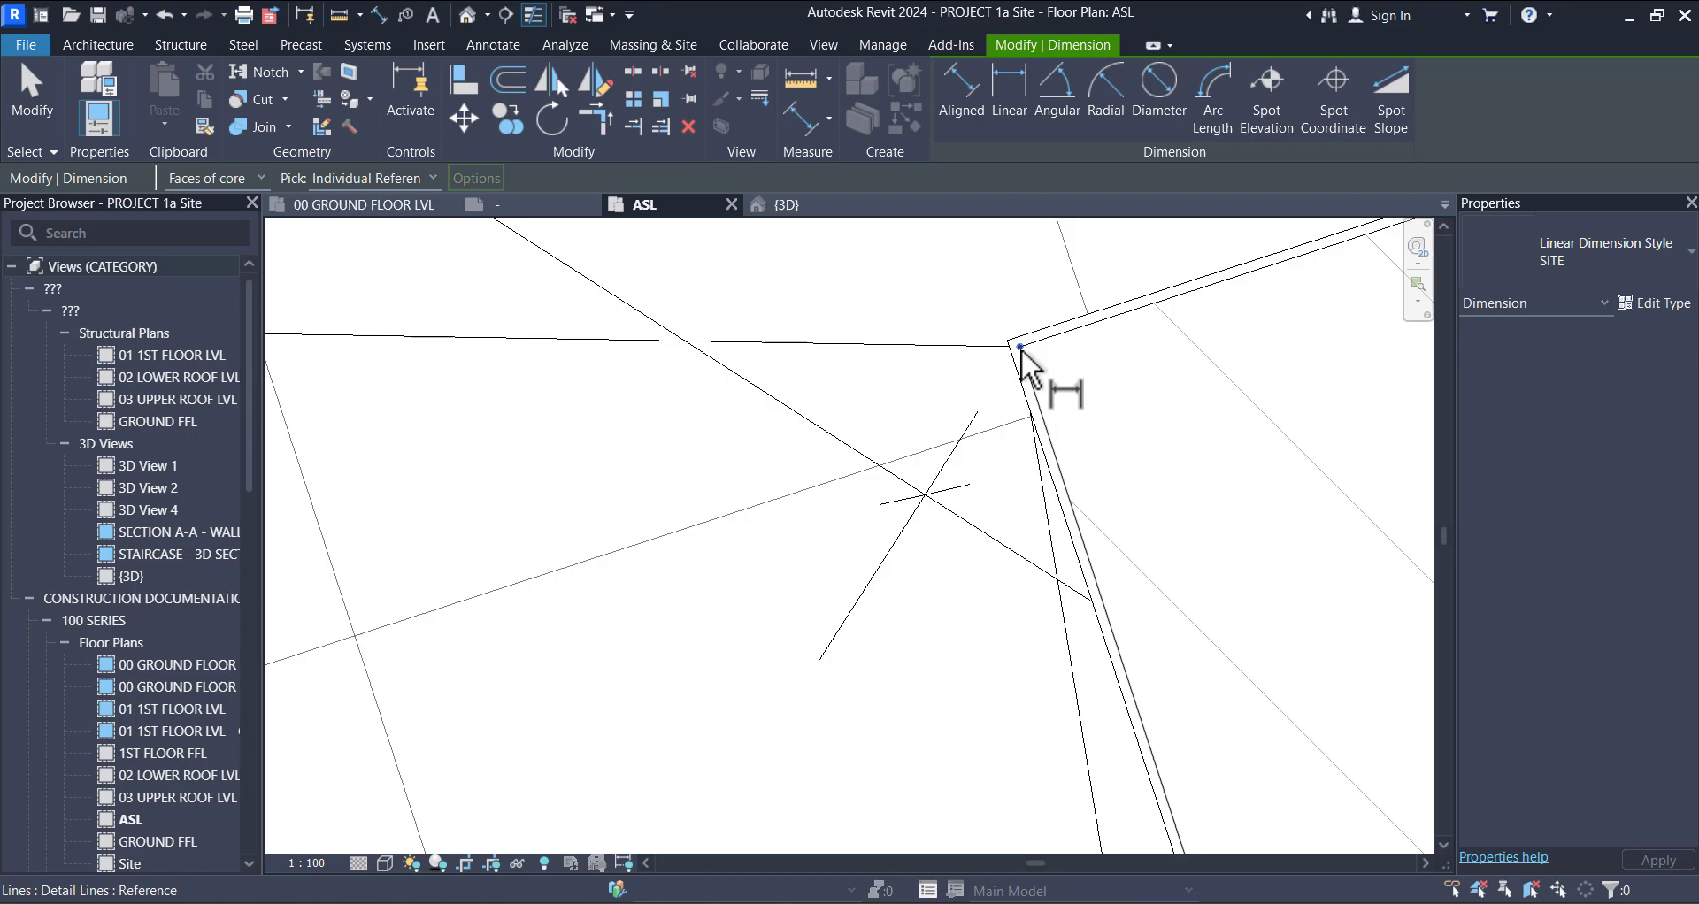
click(1021, 347)
scroll(1107, 356, down, 7)
scroll(700, 497, up, 2)
scroll(685, 505, down, 3)
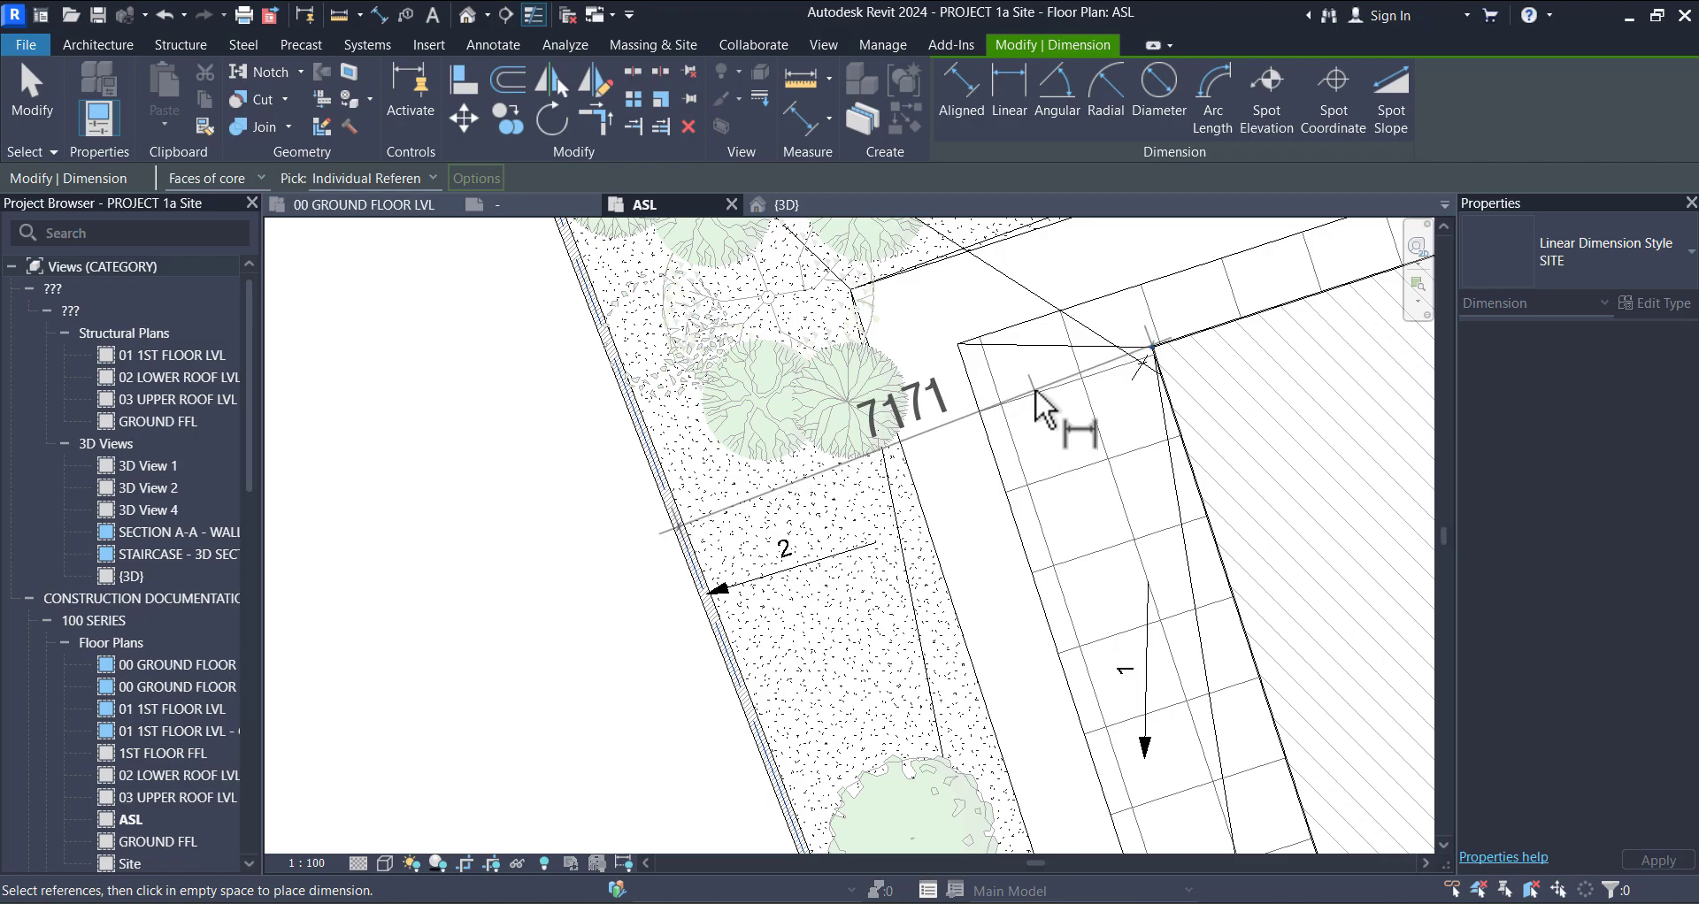
scroll(806, 423, down, 6)
Step: Dimension the setback from the main building's front edge to the front property line and place it across the forecourt
scroll(814, 454, down, 2)
middle_drag(891, 561, 836, 303)
scroll(847, 448, up, 4)
scroll(873, 495, down, 3)
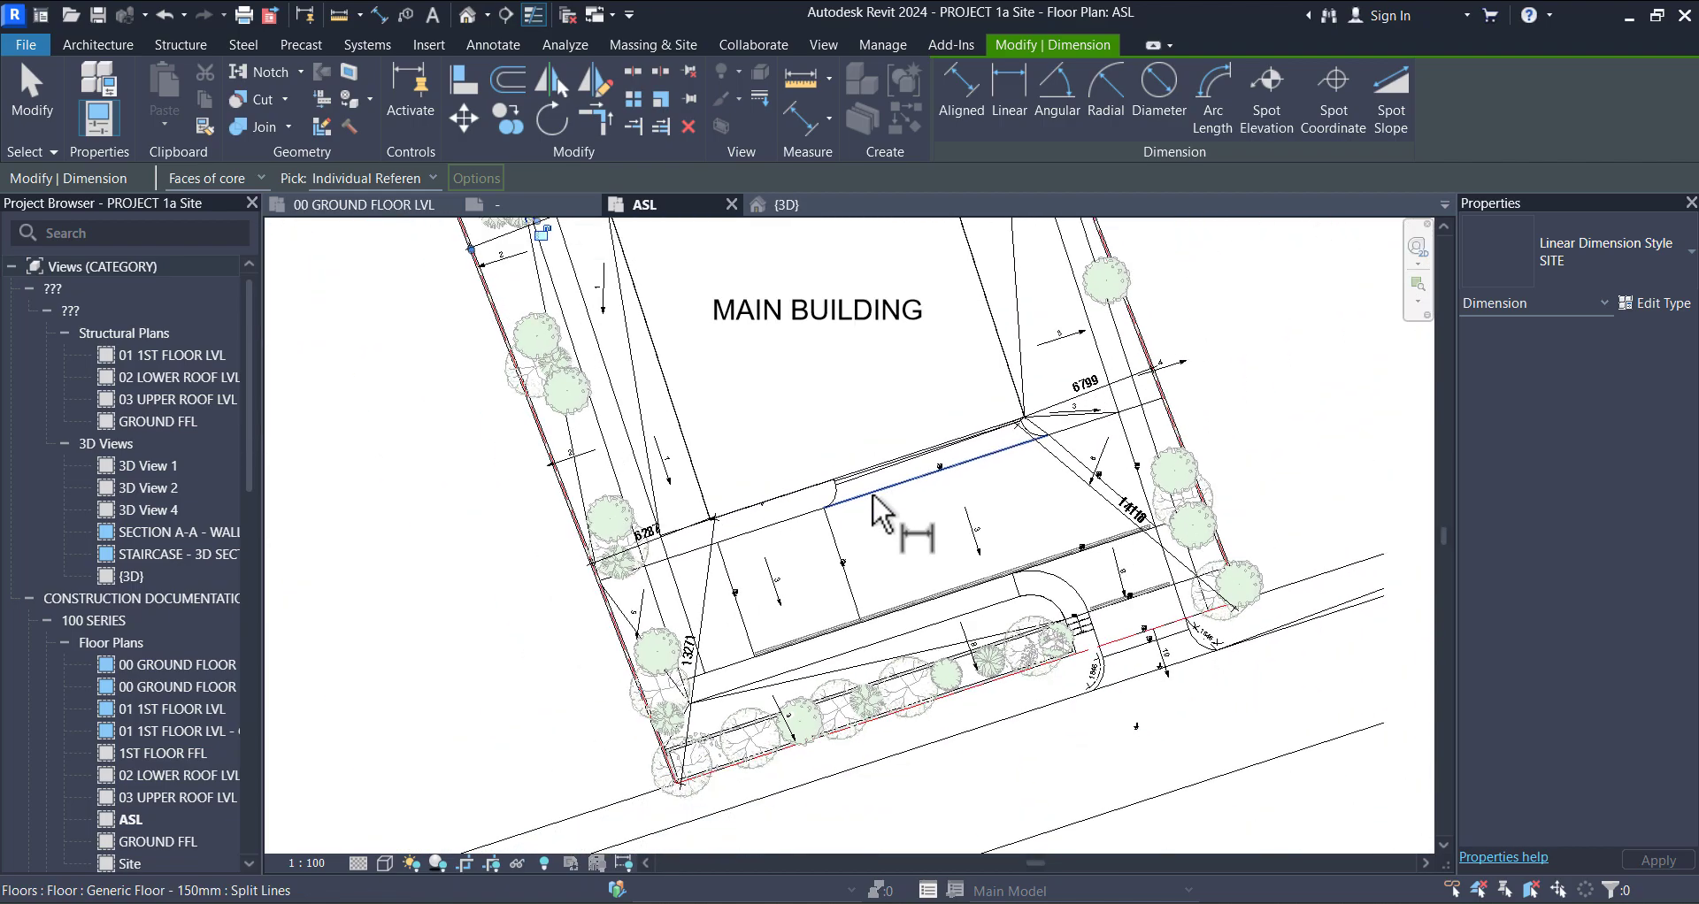
scroll(853, 505, down, 1)
middle_drag(884, 546, 886, 612)
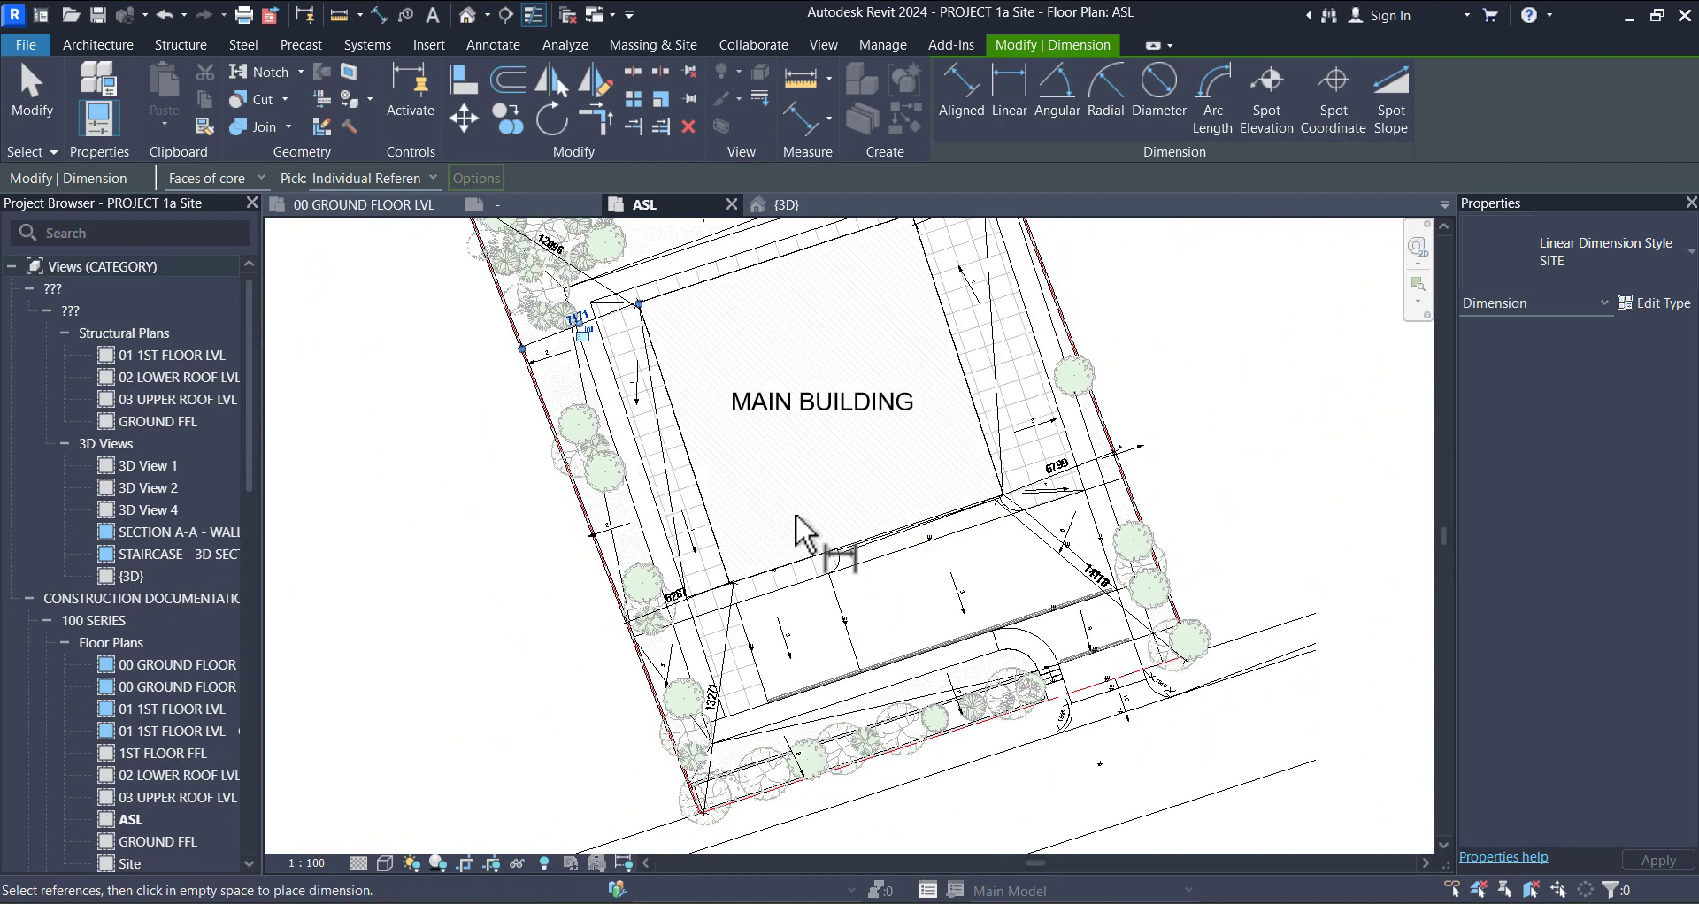
middle_drag(944, 675, 926, 604)
scroll(779, 496, up, 6)
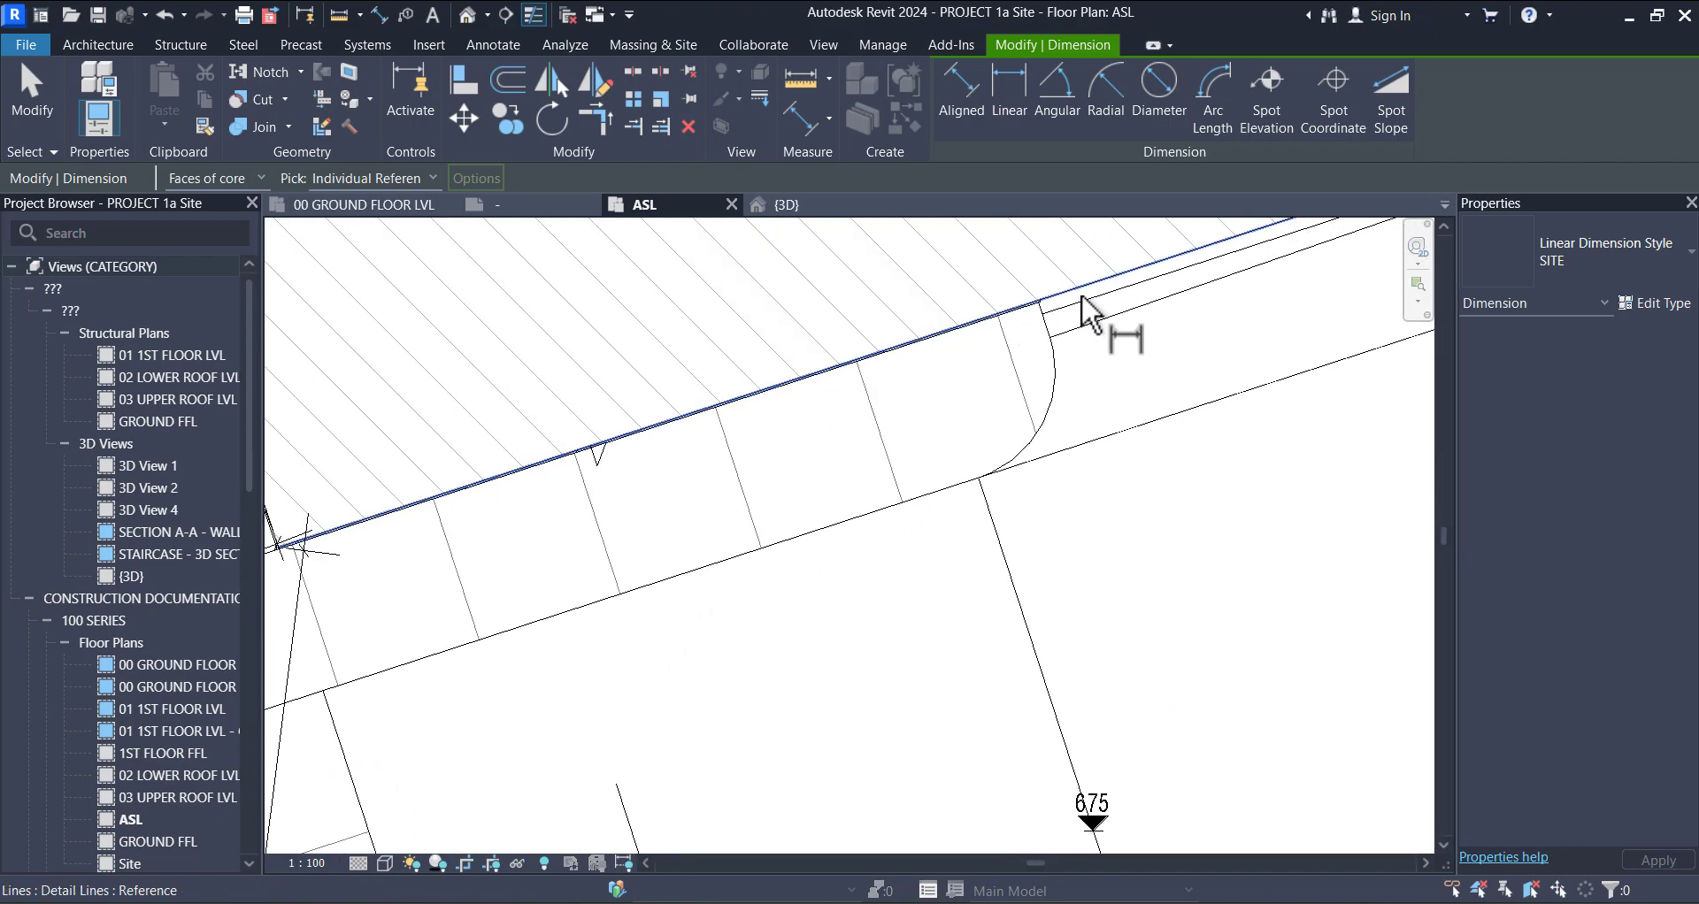
scroll(1000, 331, down, 3)
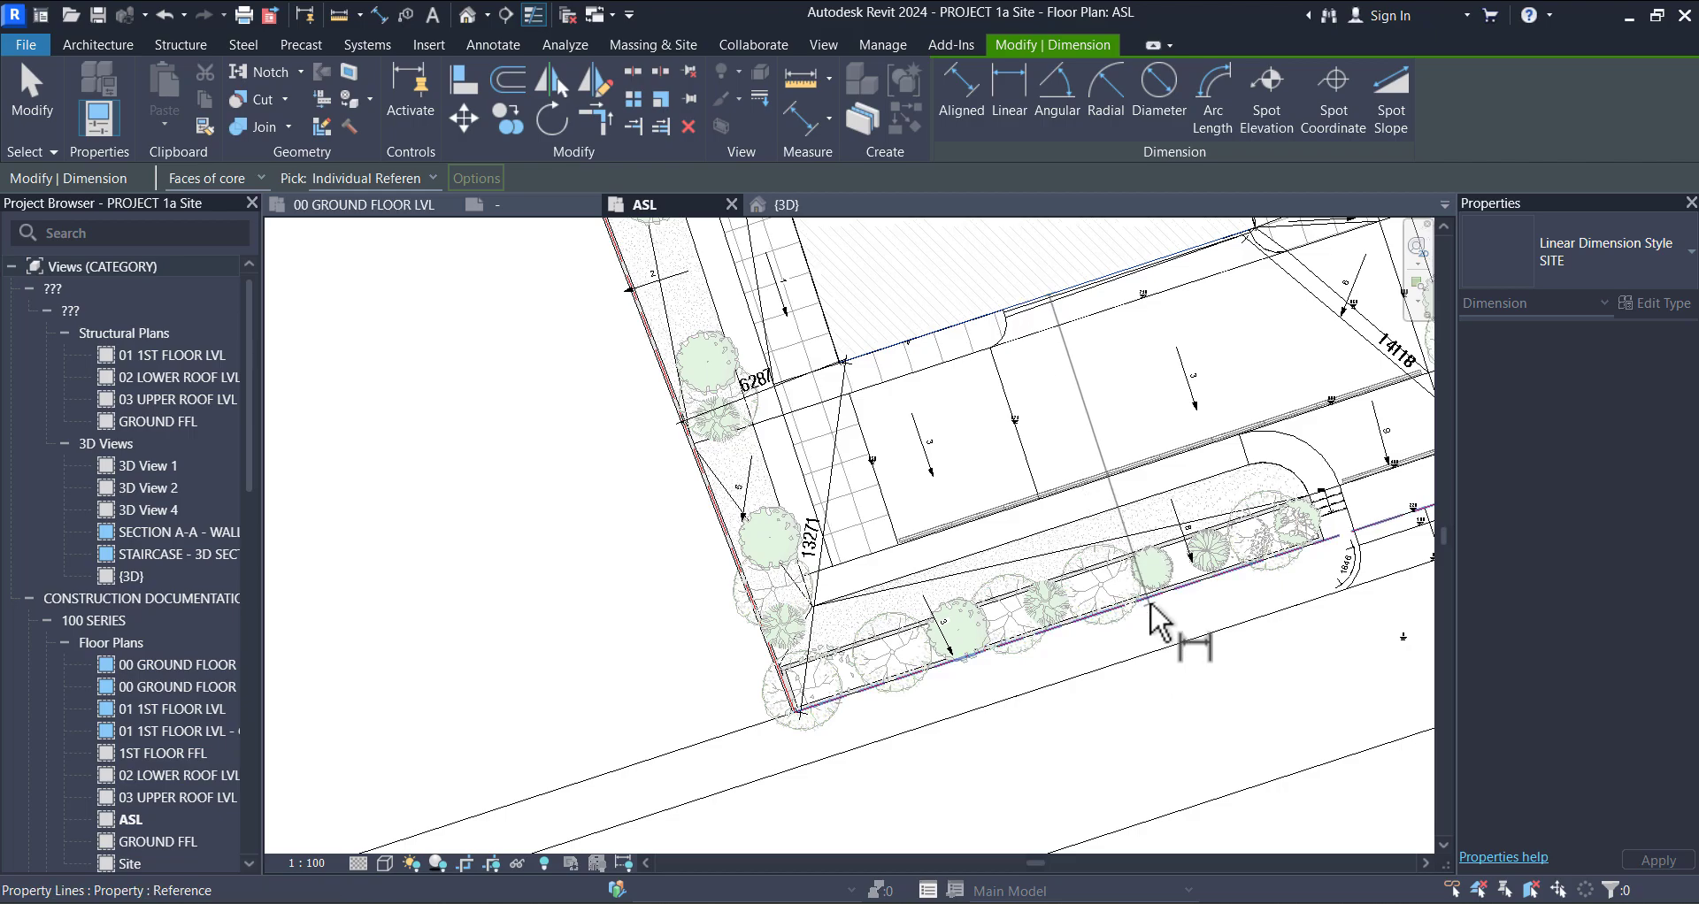
scroll(1164, 588, up, 3)
scroll(1177, 575, up, 3)
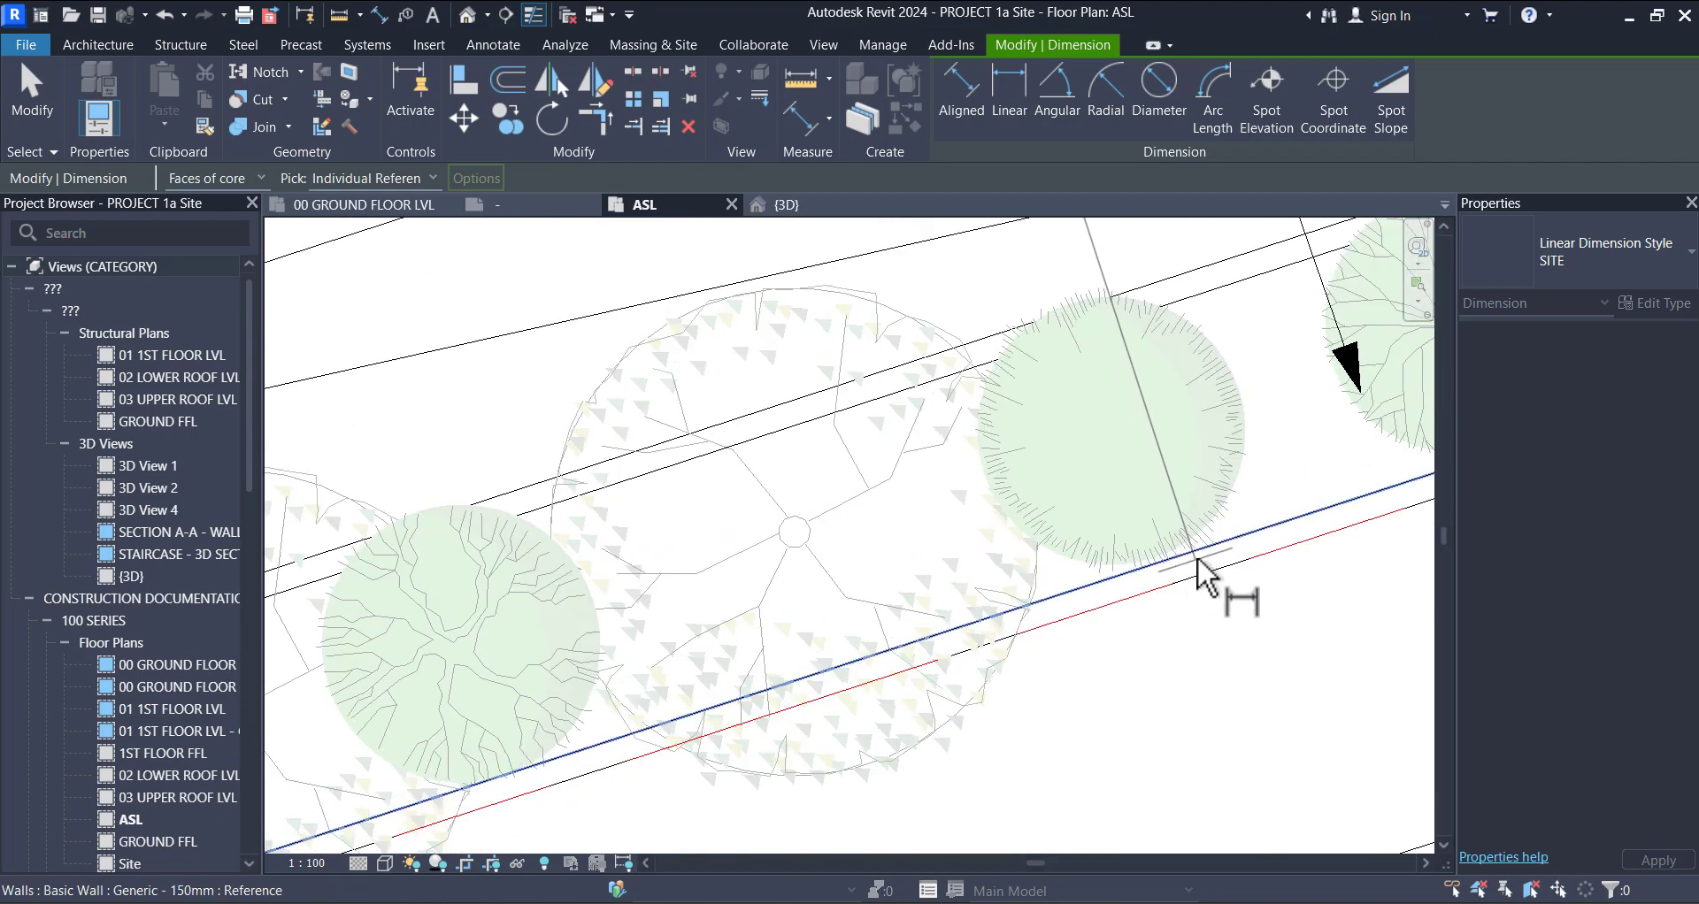
scroll(1190, 591, down, 4)
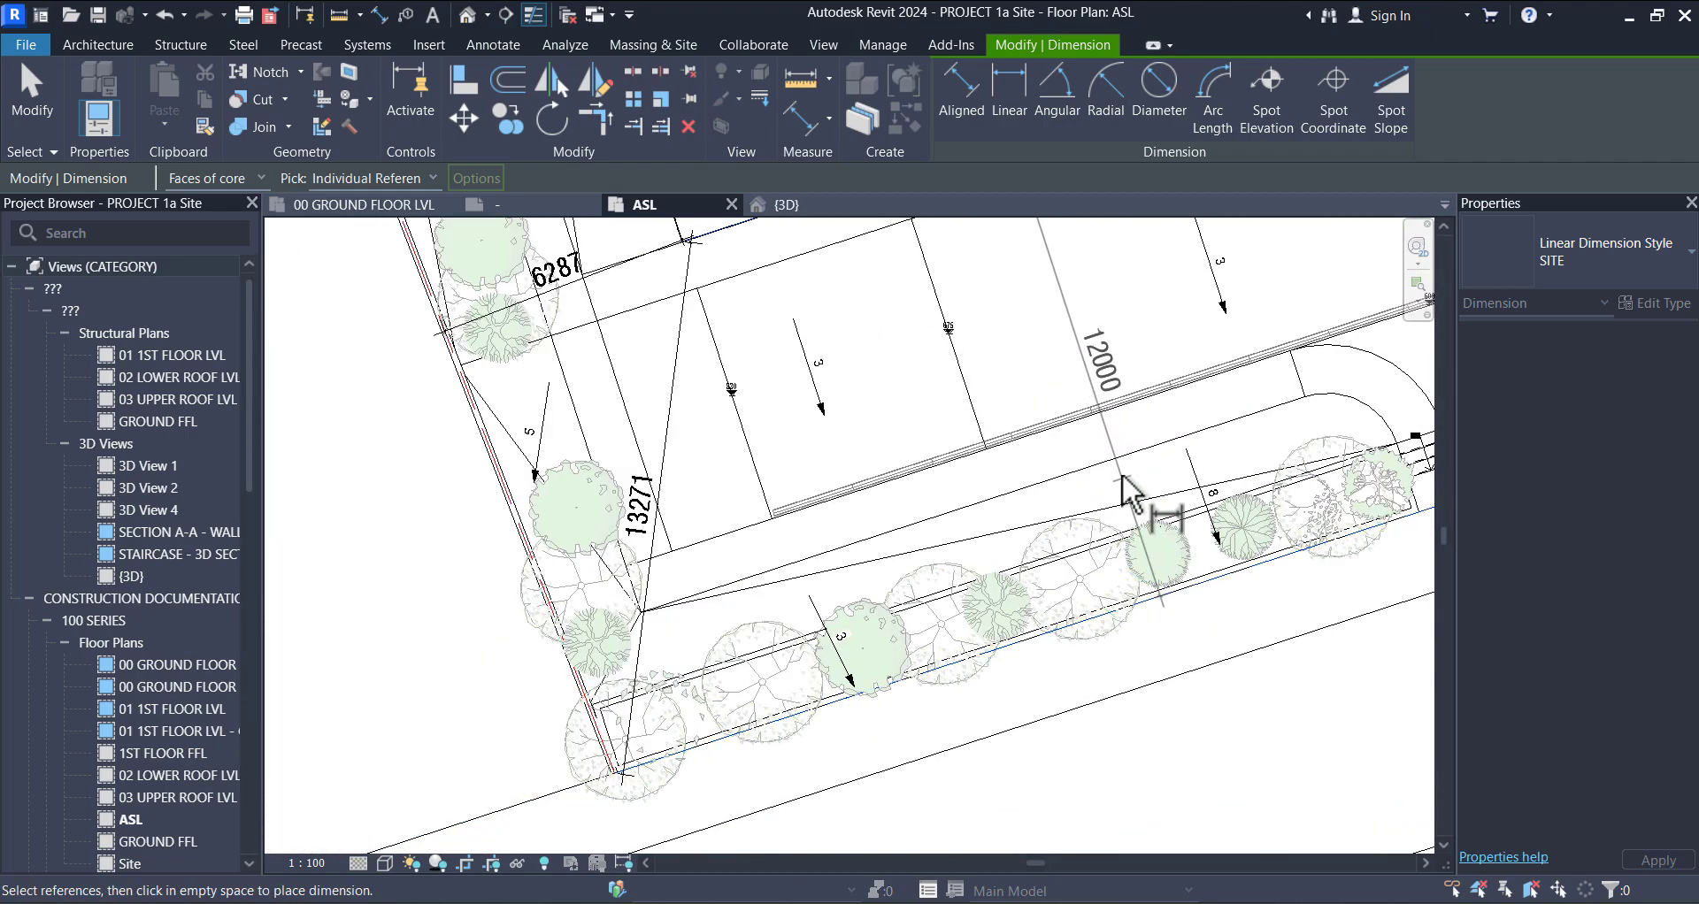
scroll(1126, 475, up, 3)
scroll(1108, 458, down, 4)
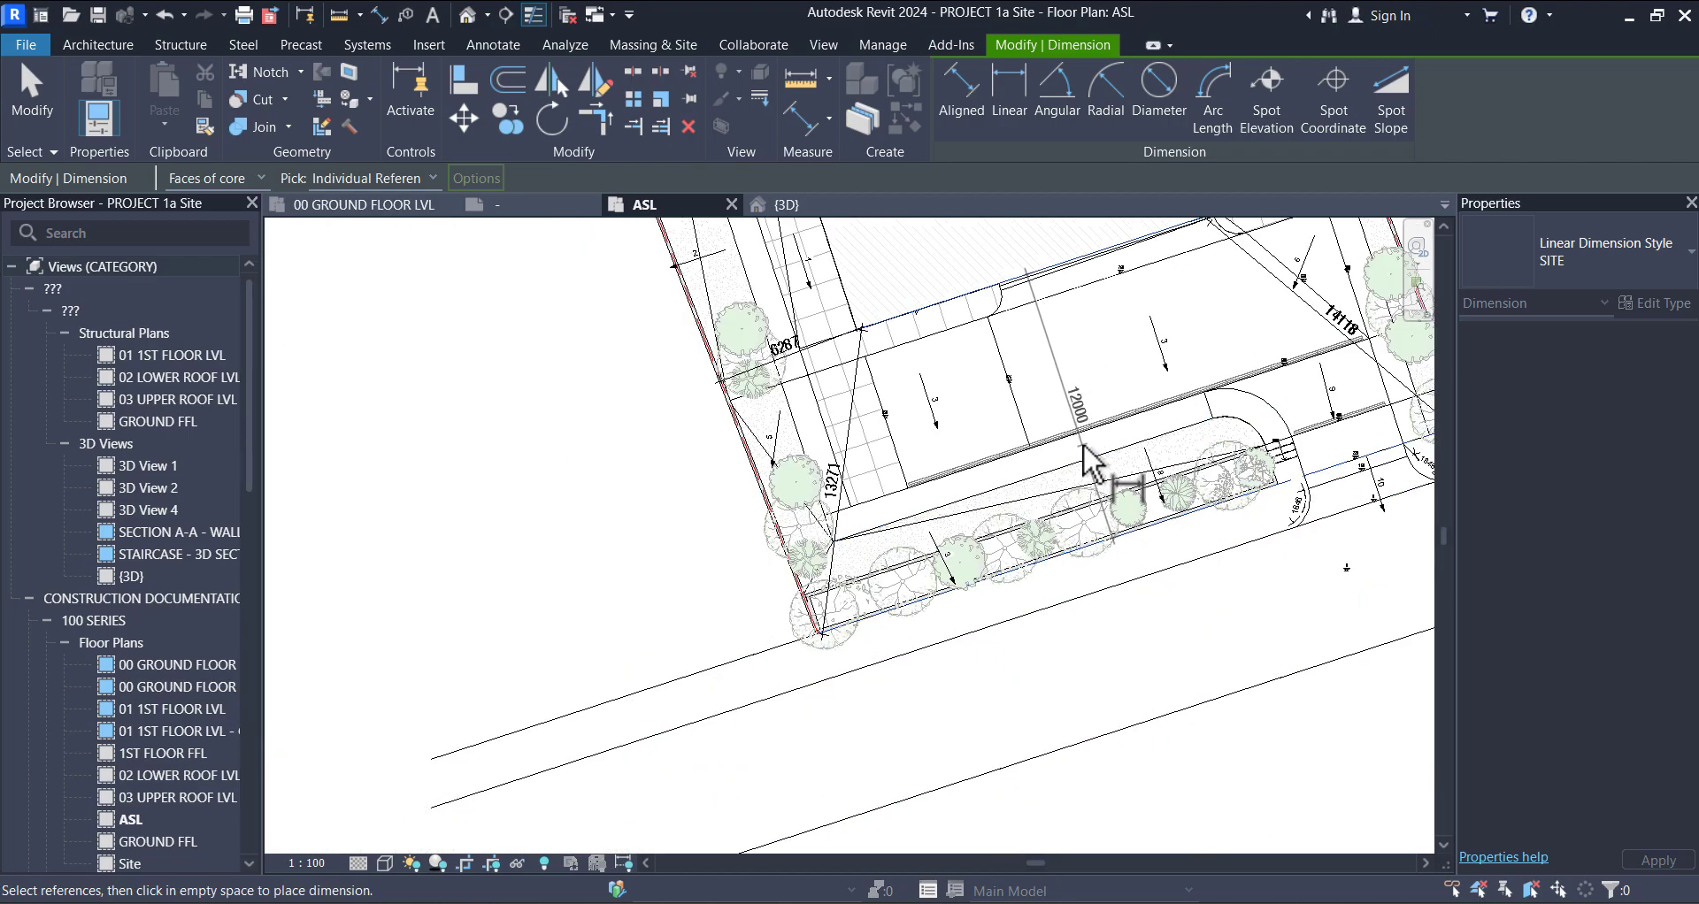
scroll(1069, 460, down, 3)
Step: Add a SITE dimension from the main building's rear-left corner perpendicular to the rear property line
middle_drag(1094, 400, 1096, 726)
scroll(944, 489, up, 5)
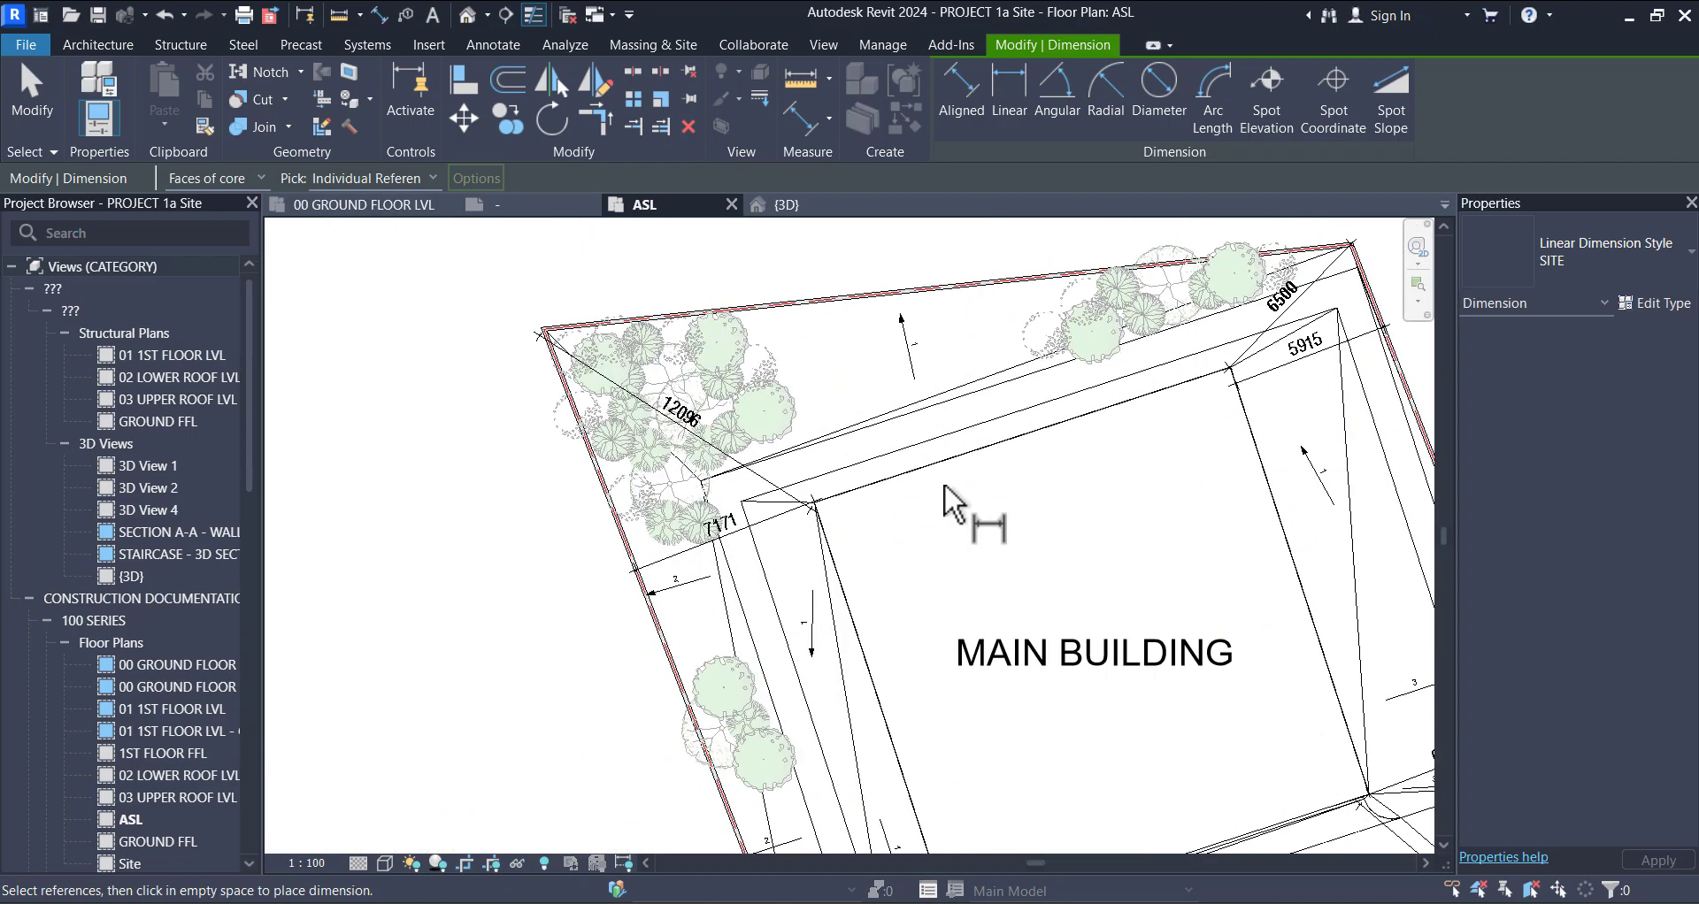
scroll(732, 523, up, 5)
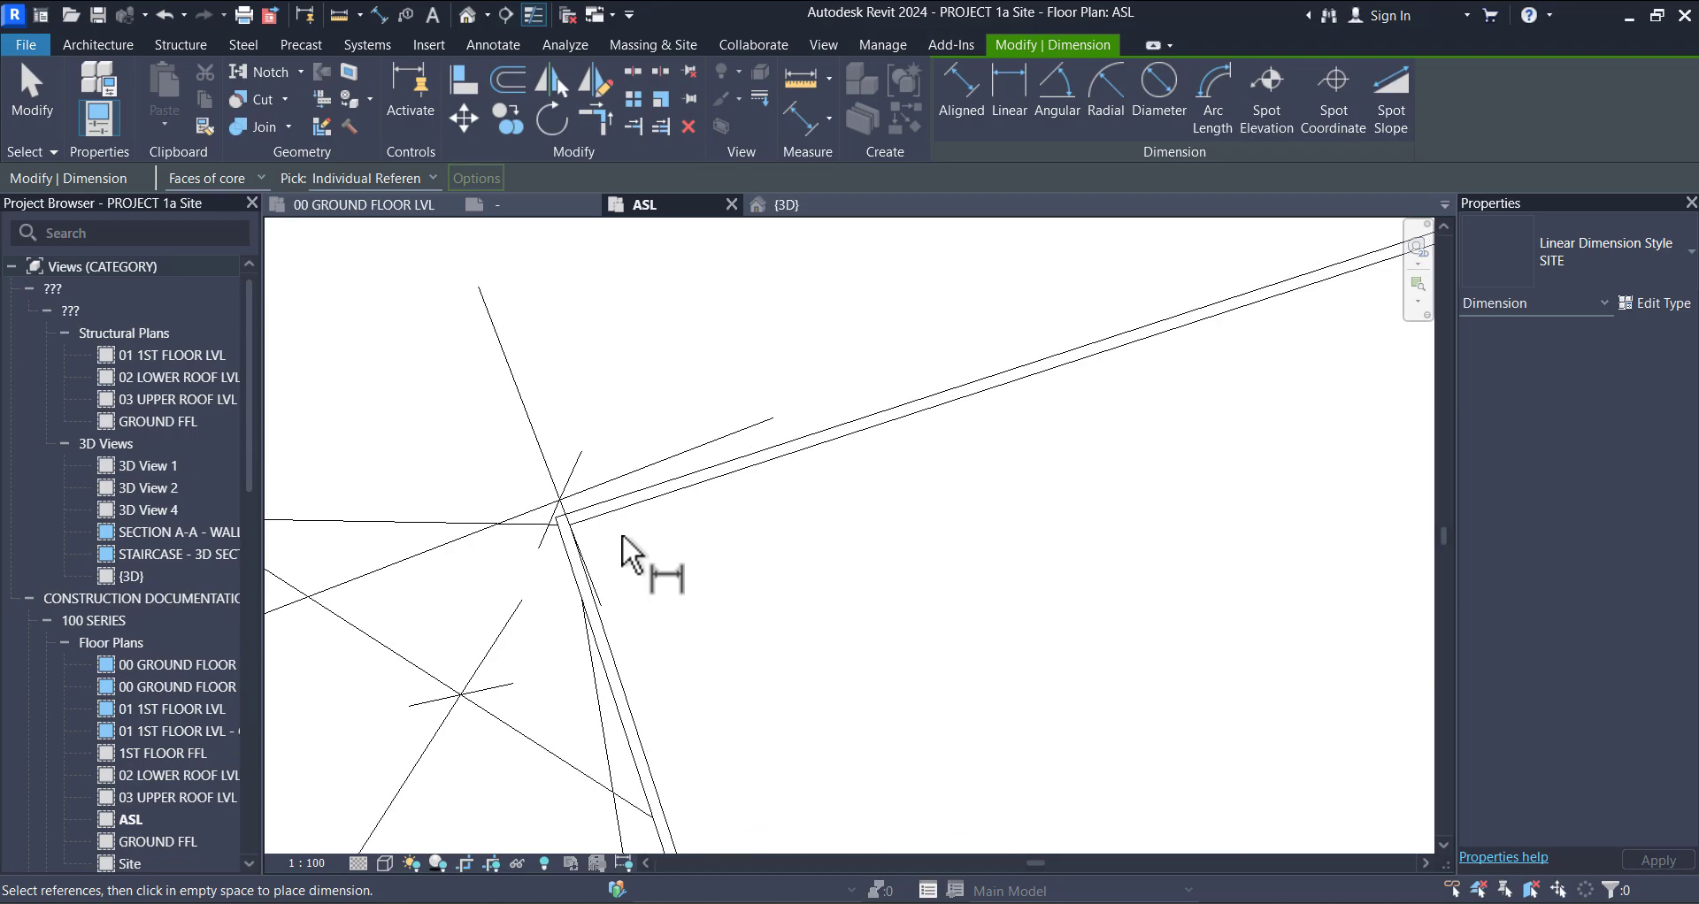
scroll(577, 531, down, 6)
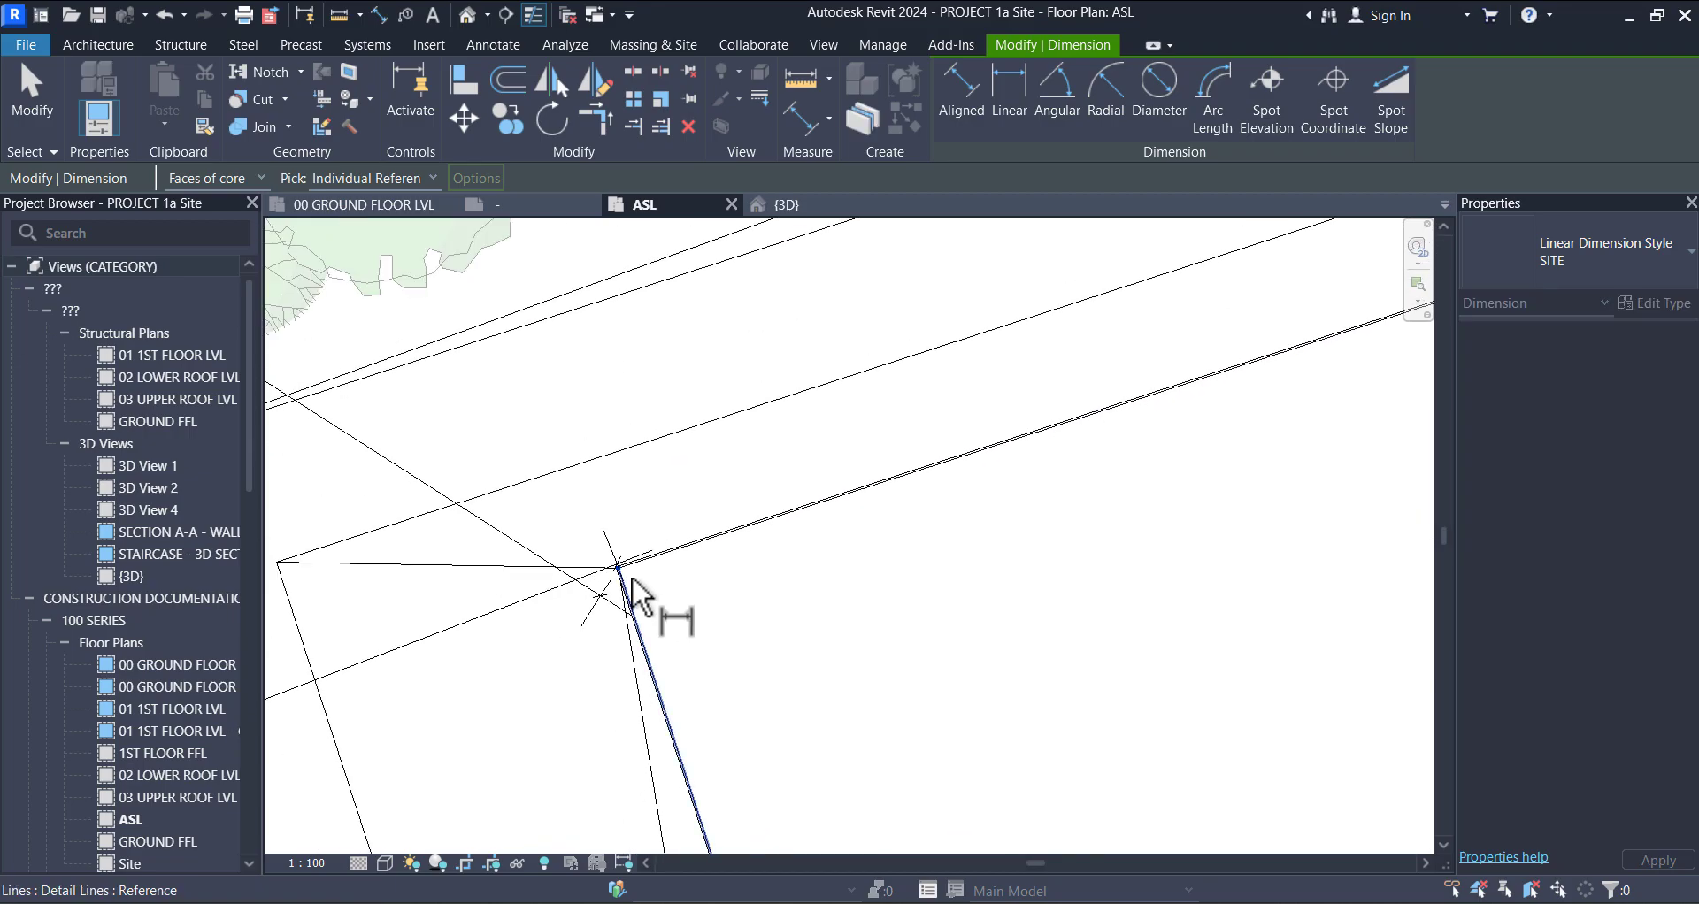
scroll(579, 434, up, 5)
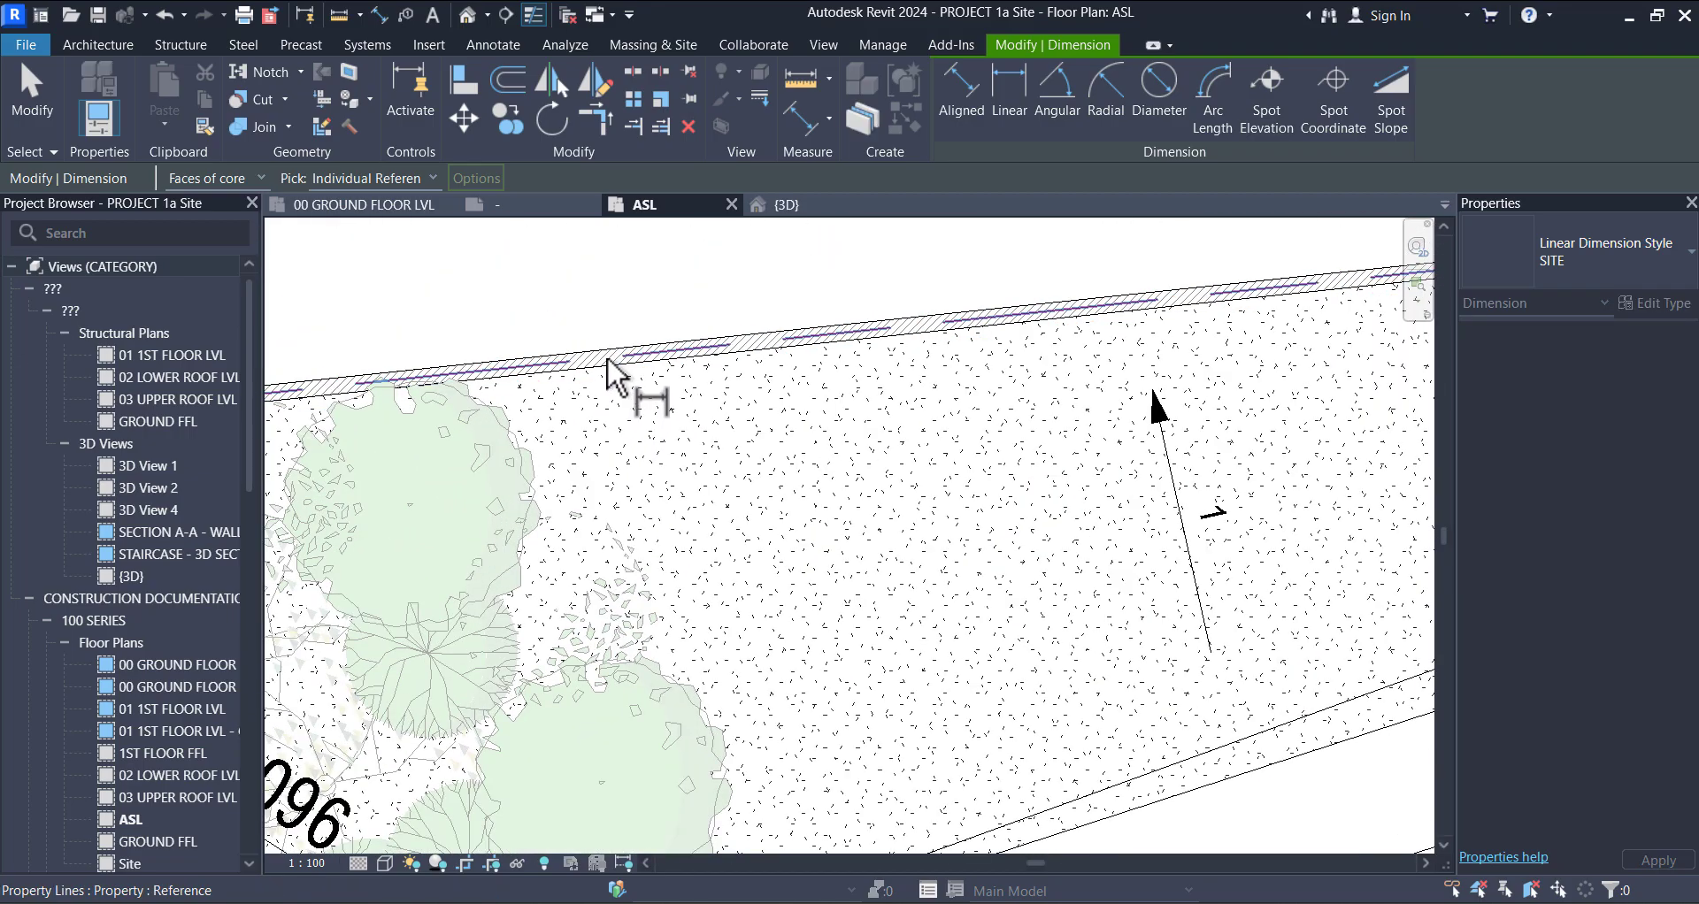
scroll(616, 387, down, 4)
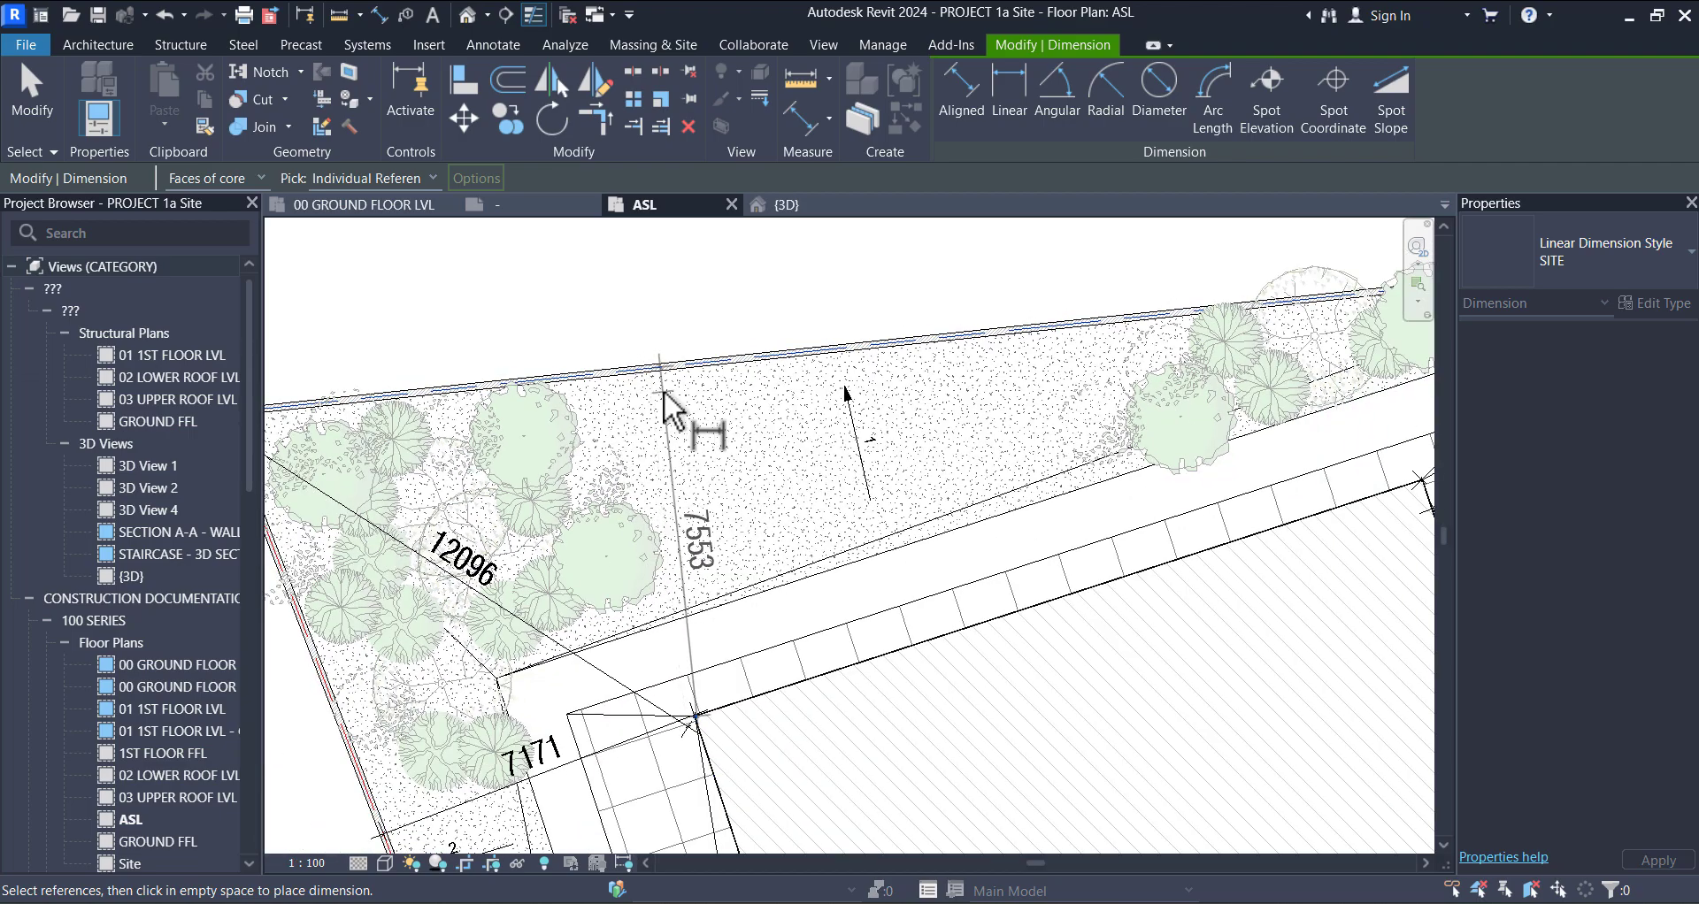
scroll(895, 449, down, 3)
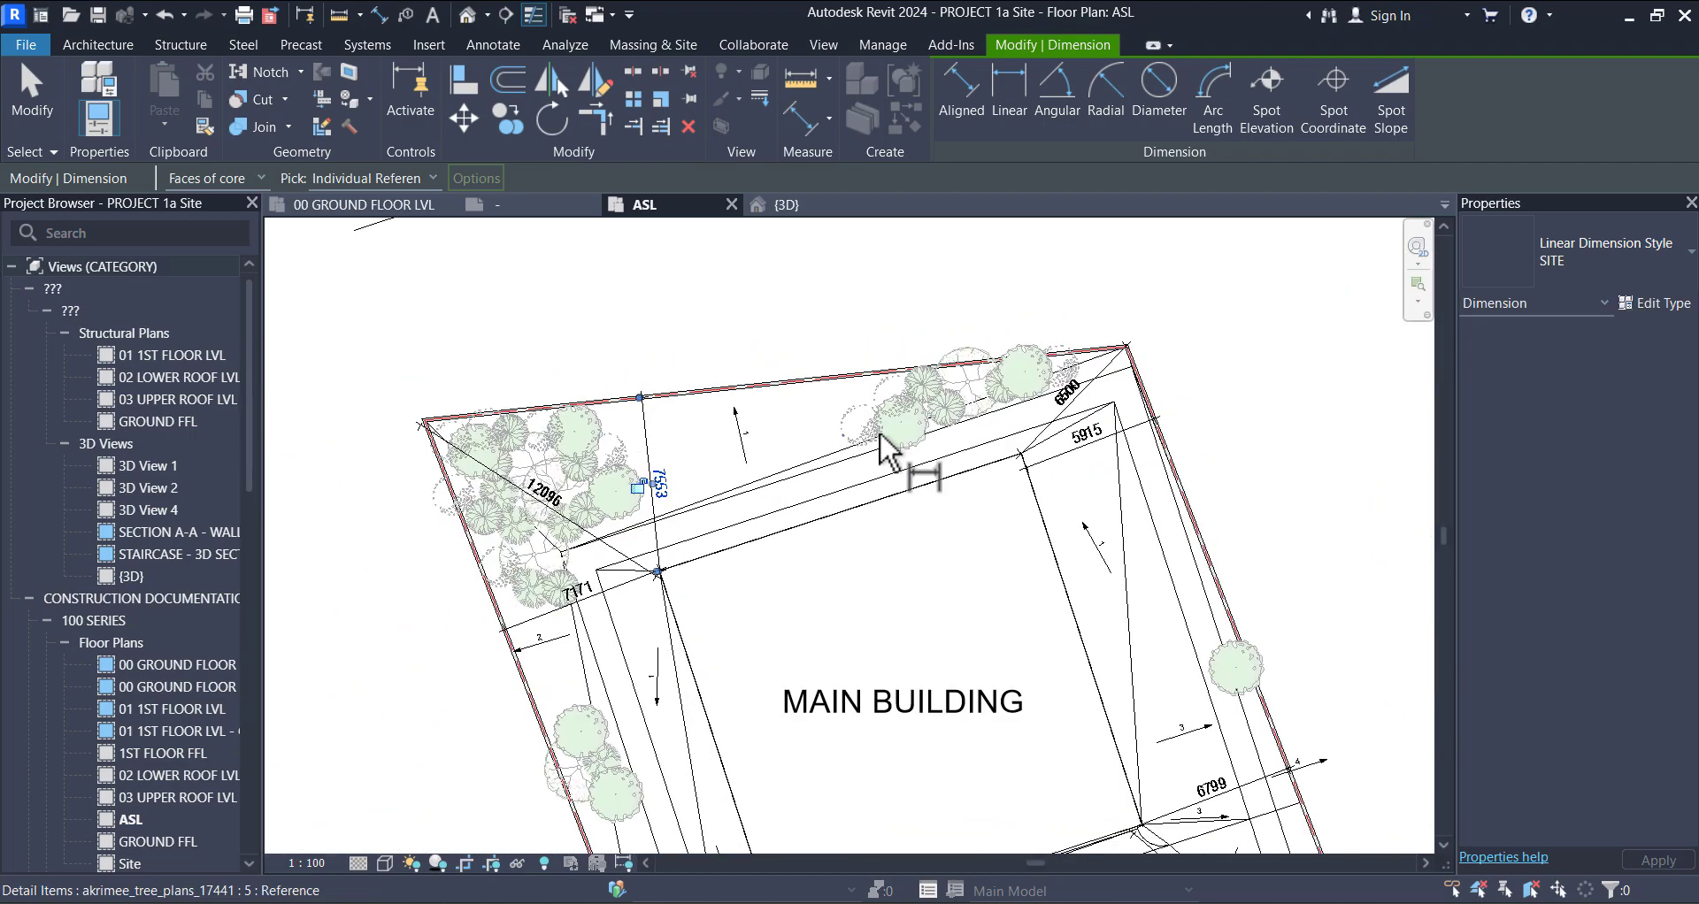
Step: Add a SITE dimension from the main building's rear-right corner perpendicular to the rear property line
scroll(1062, 494, up, 8)
scroll(1120, 575, up, 2)
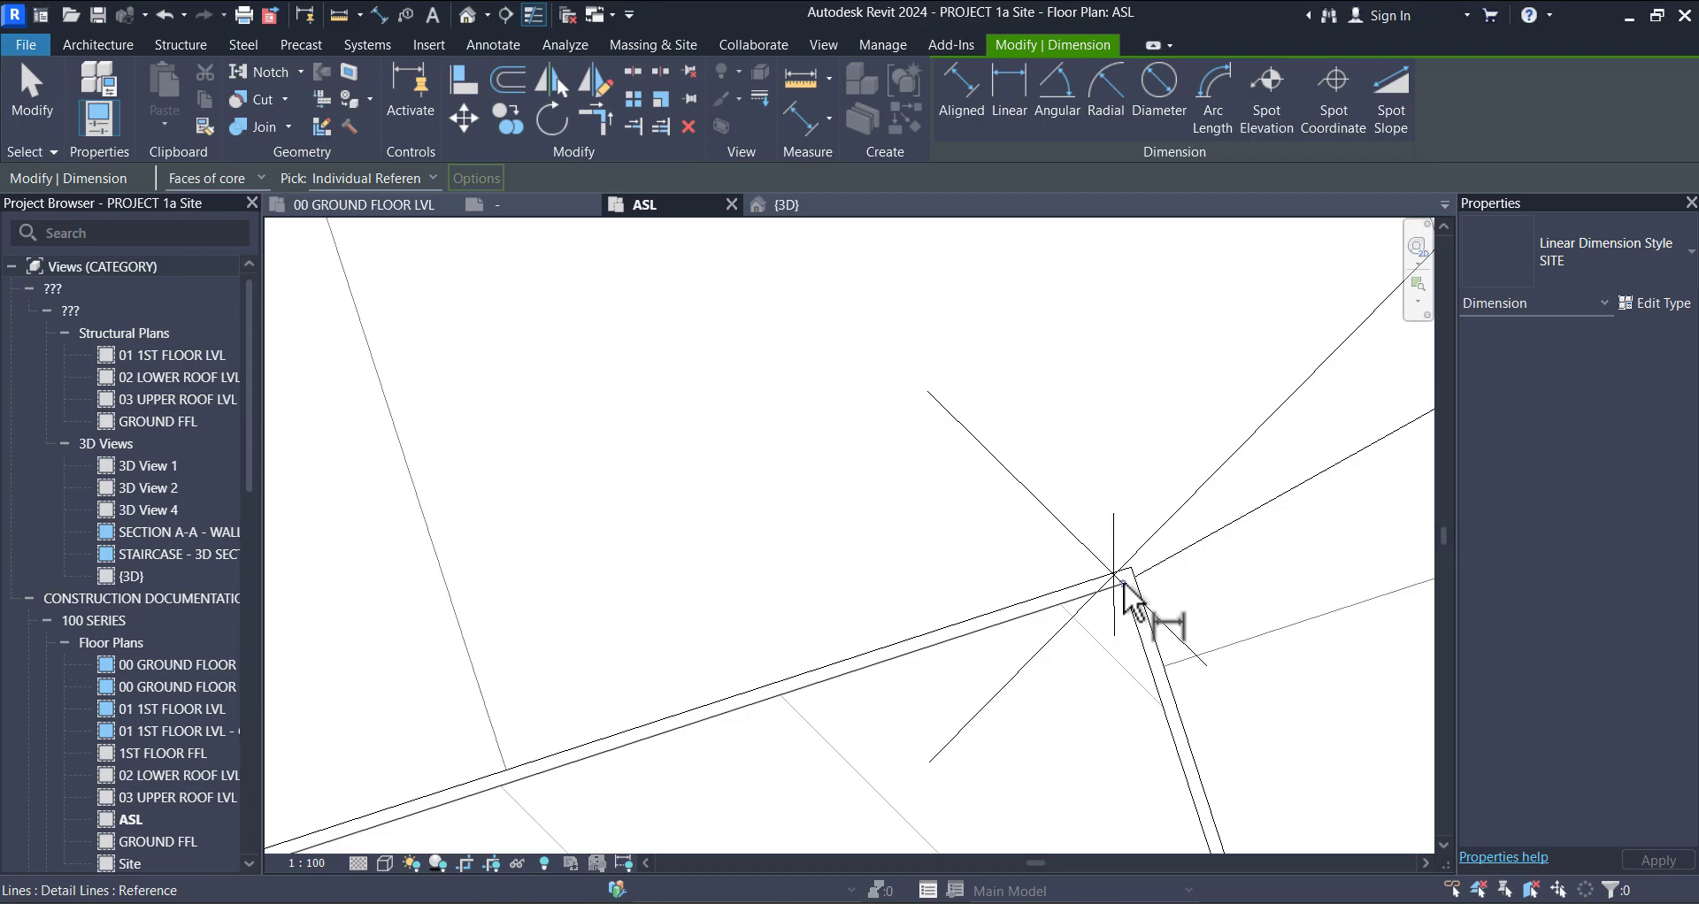
scroll(1122, 587, down, 4)
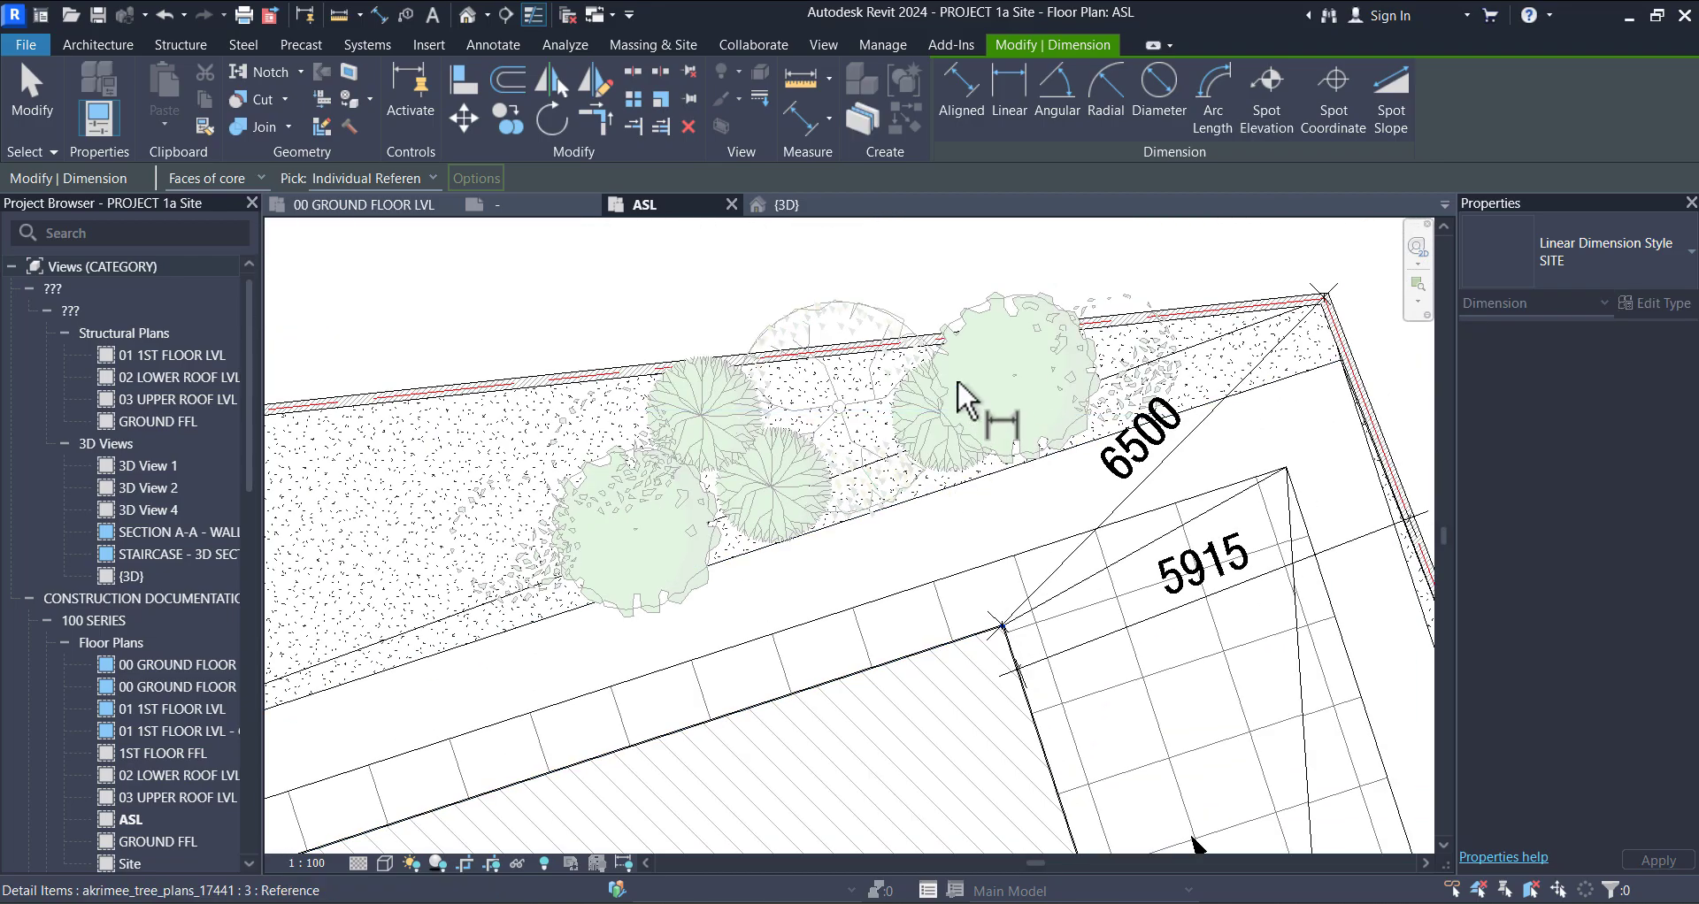
scroll(923, 334, up, 3)
click(923, 334)
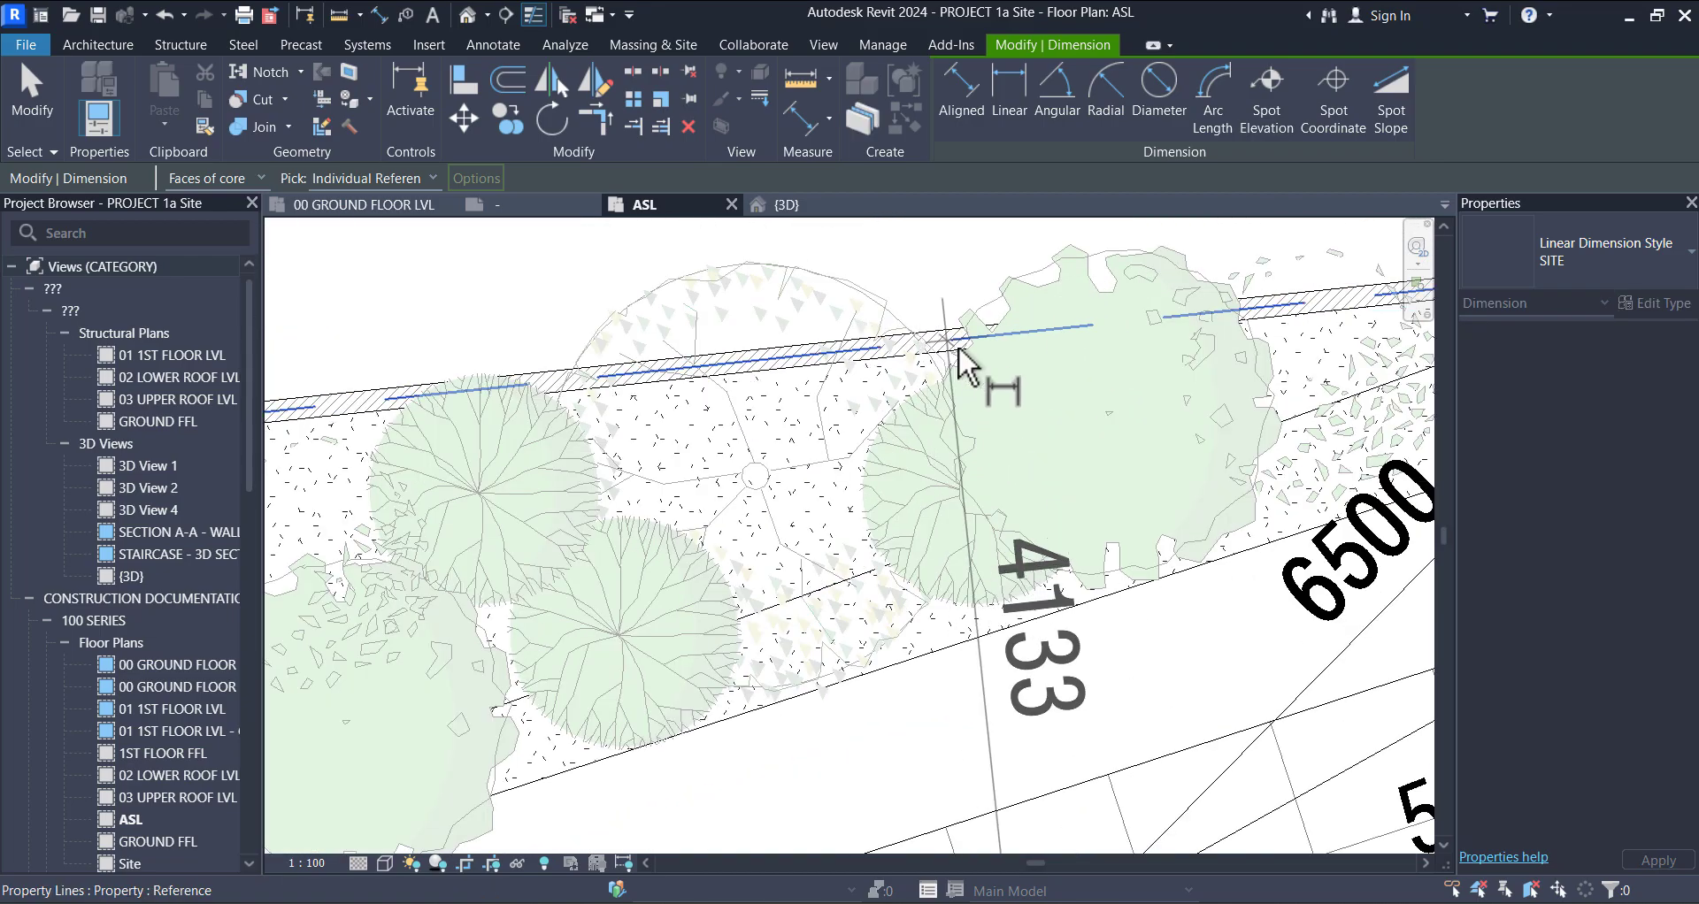
scroll(1013, 416, down, 1)
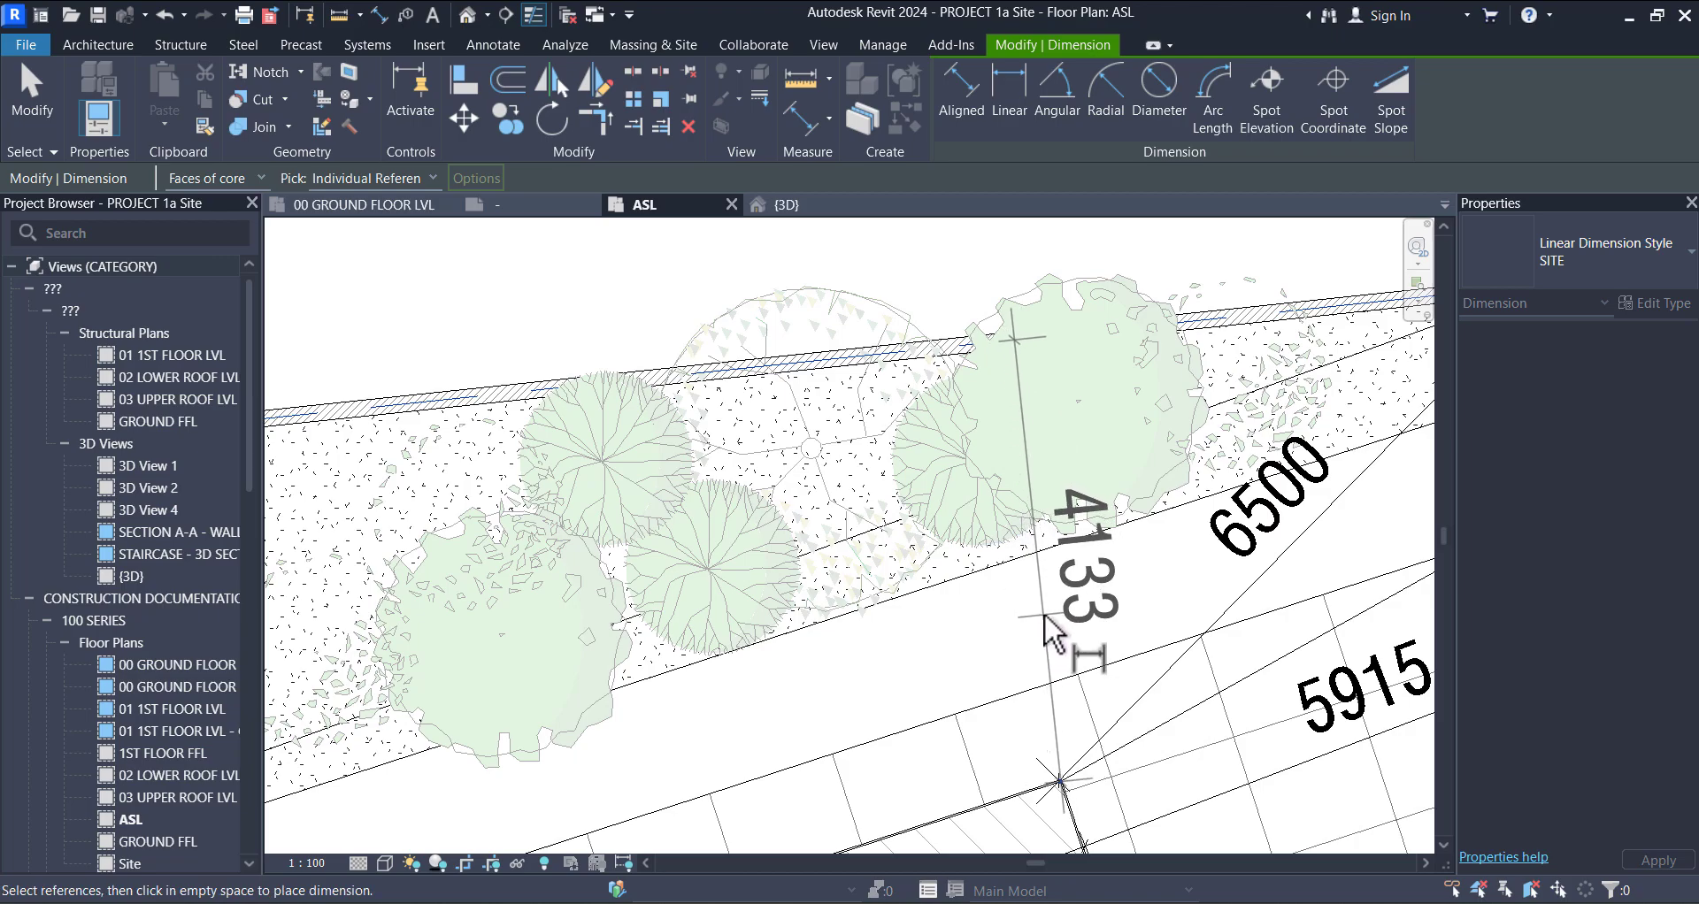
scroll(1053, 633, down, 6)
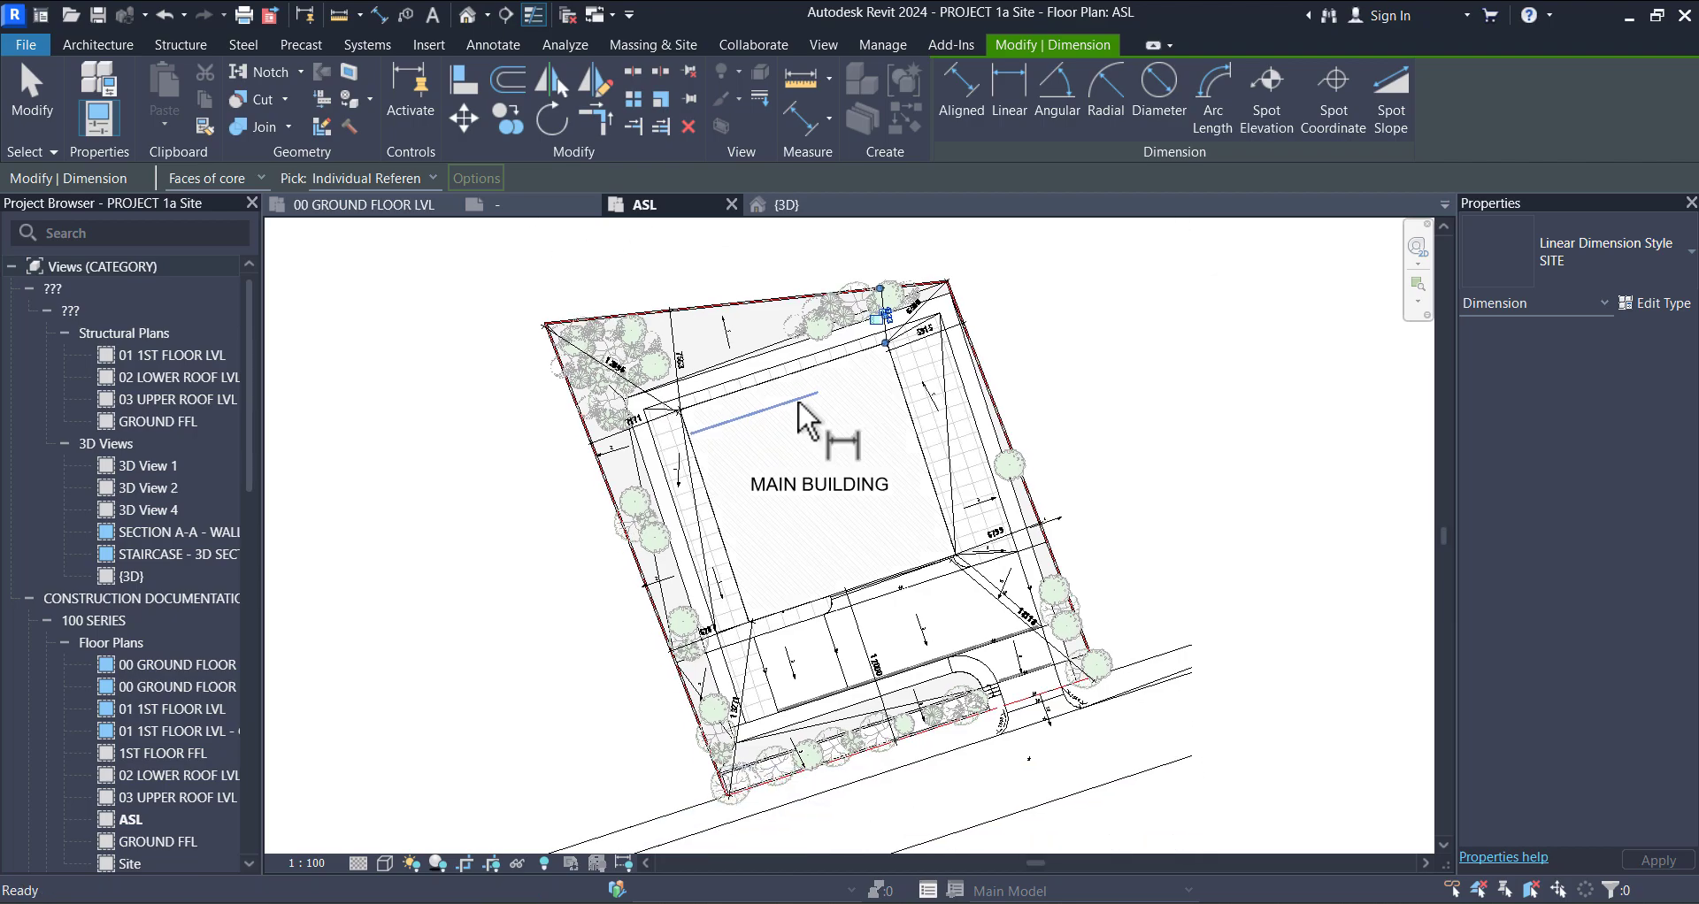
Step: Start a dimension string at the front property line, picking the front wall faces, the lawn edge and the trench drain
scroll(929, 685, up, 5)
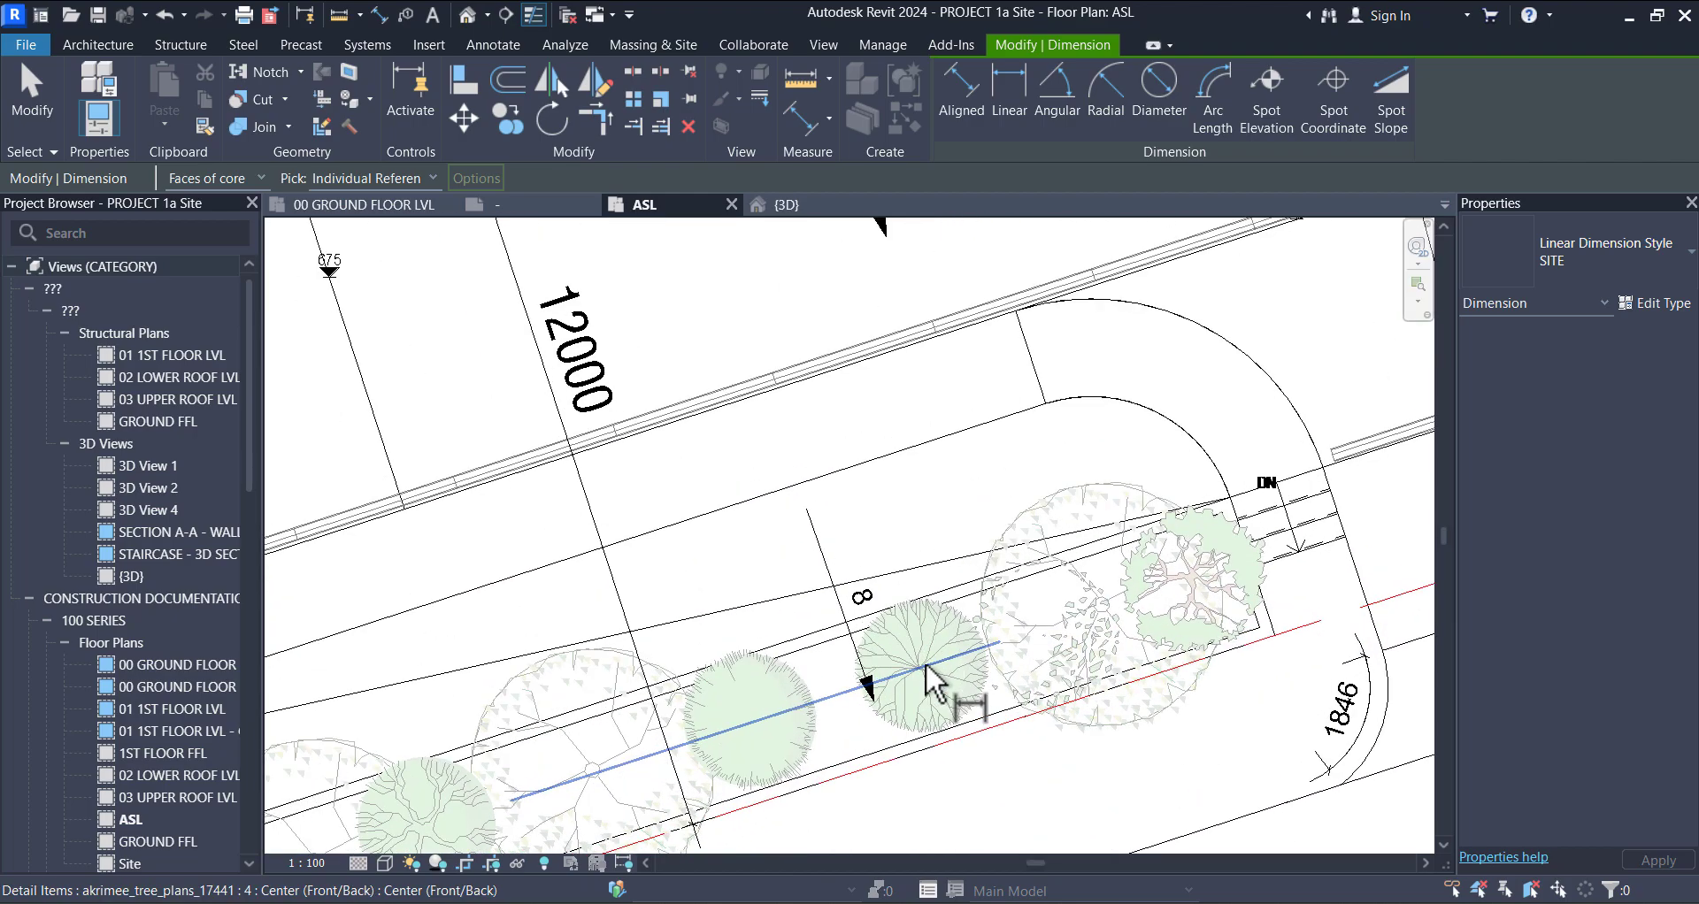
scroll(909, 761, up, 4)
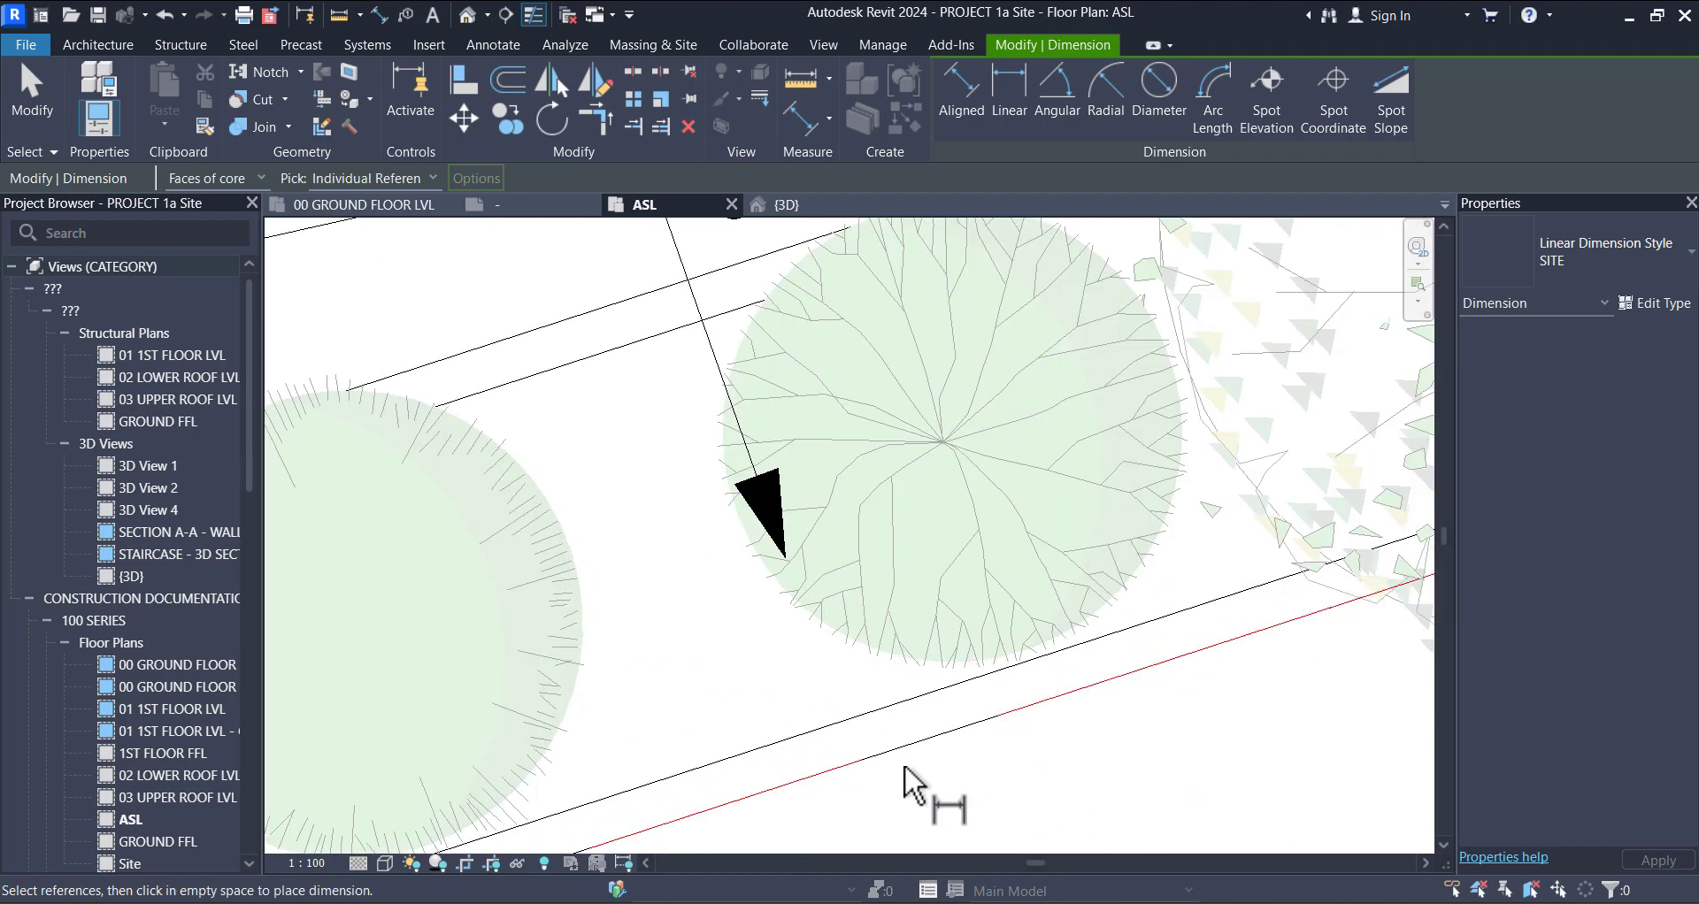
click(859, 762)
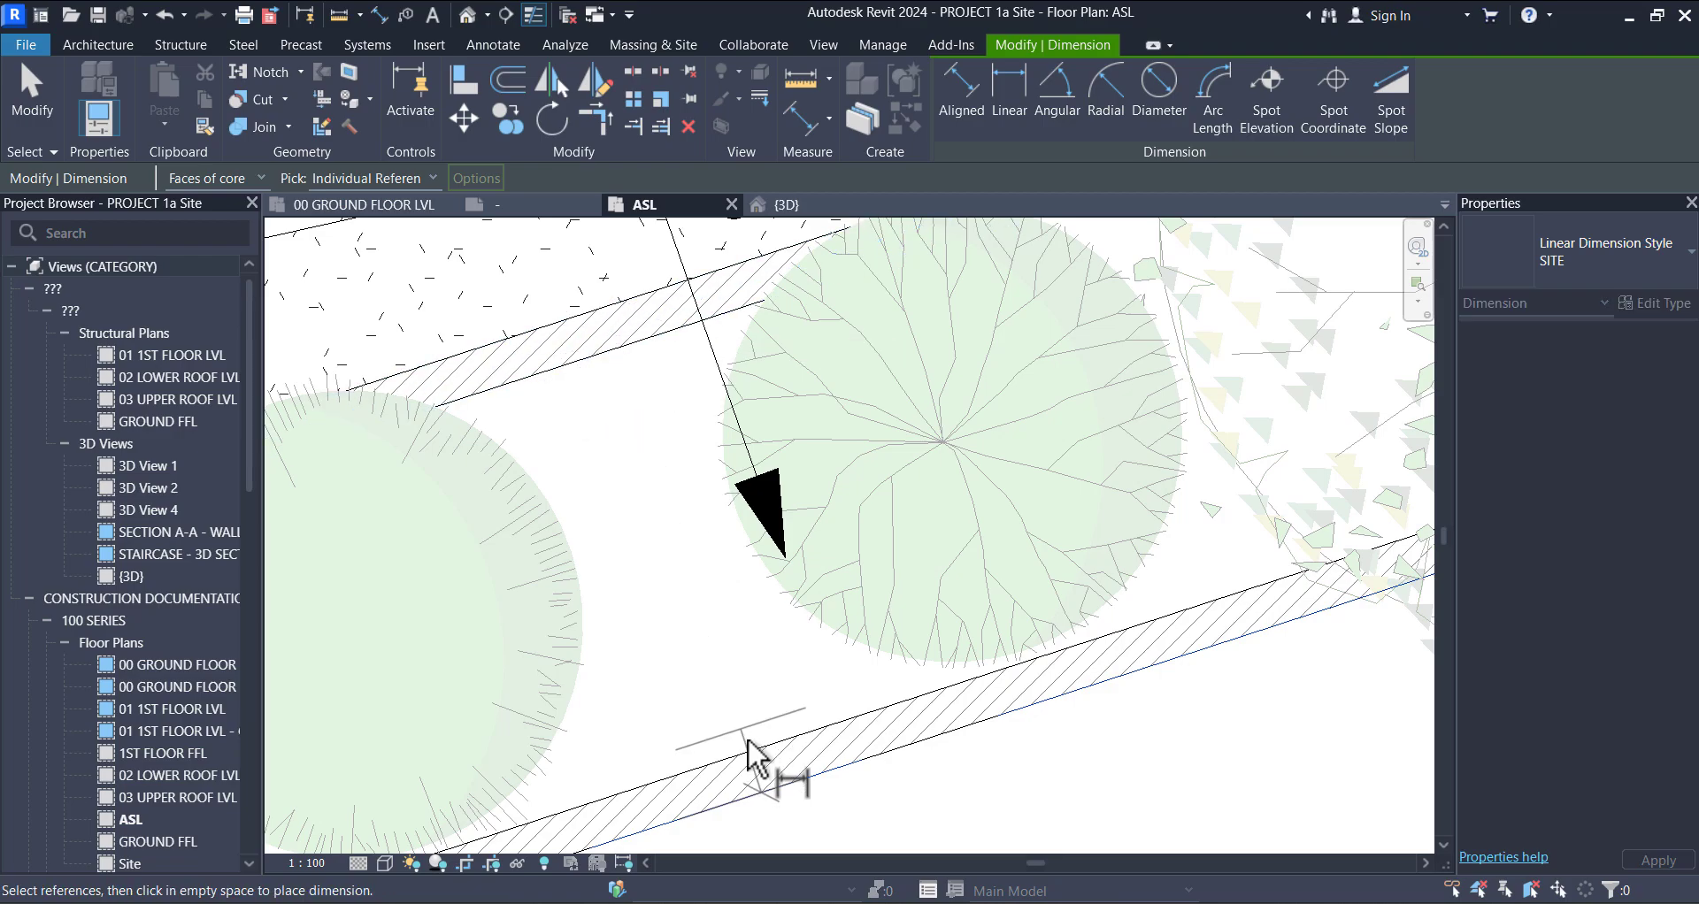
click(753, 775)
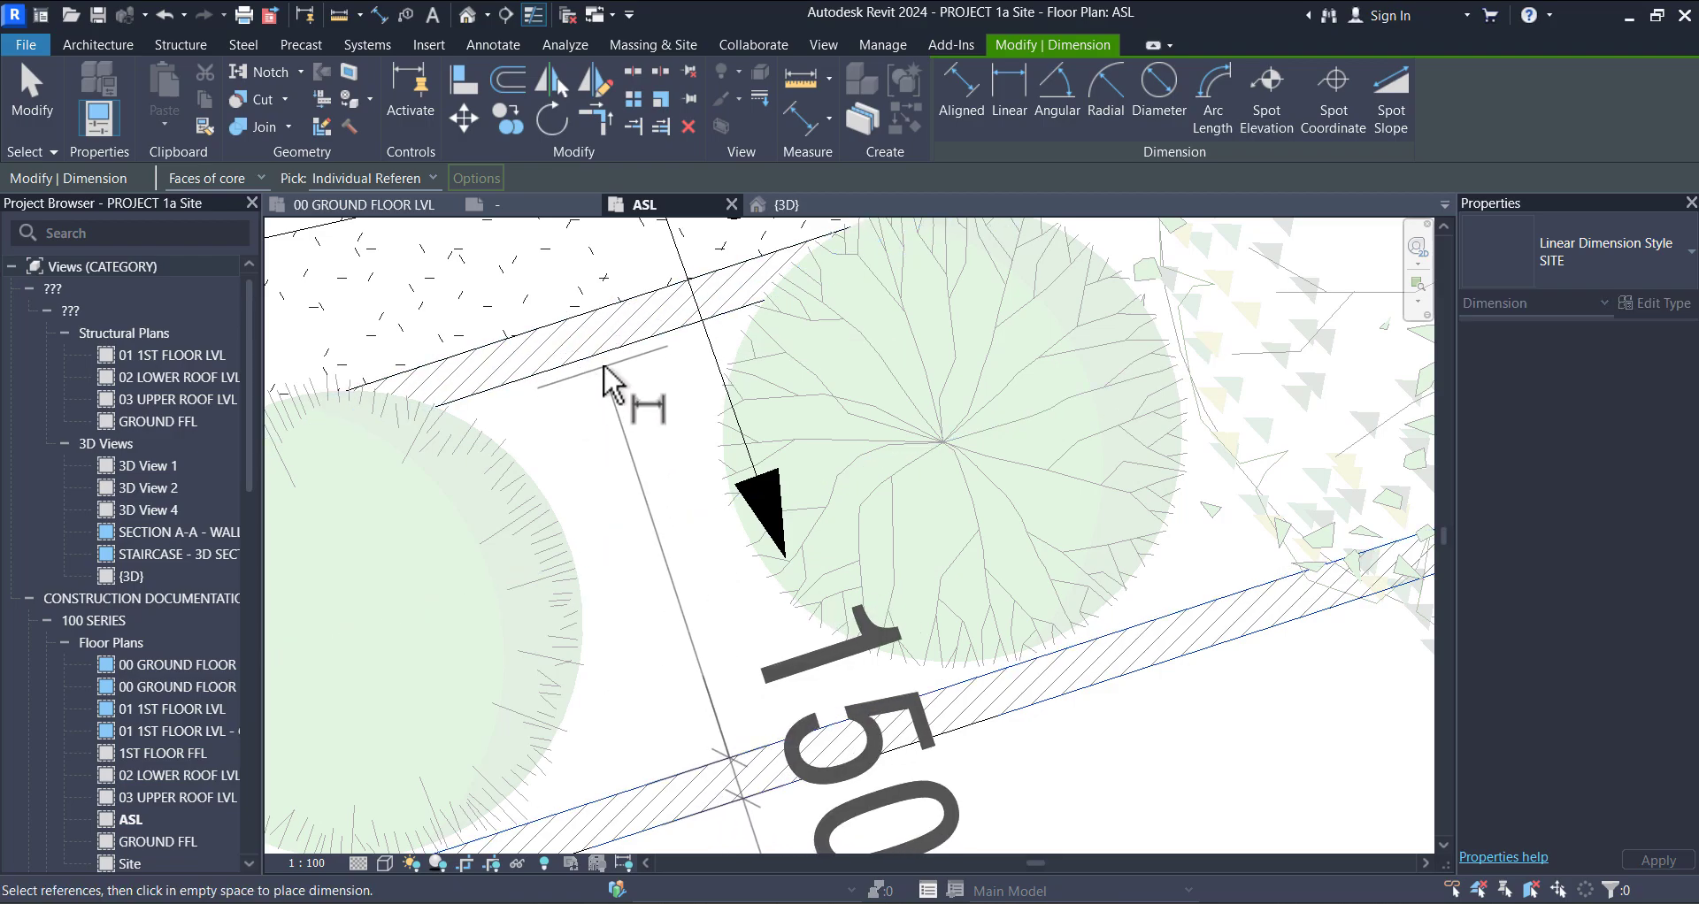
scroll(579, 334, down, 5)
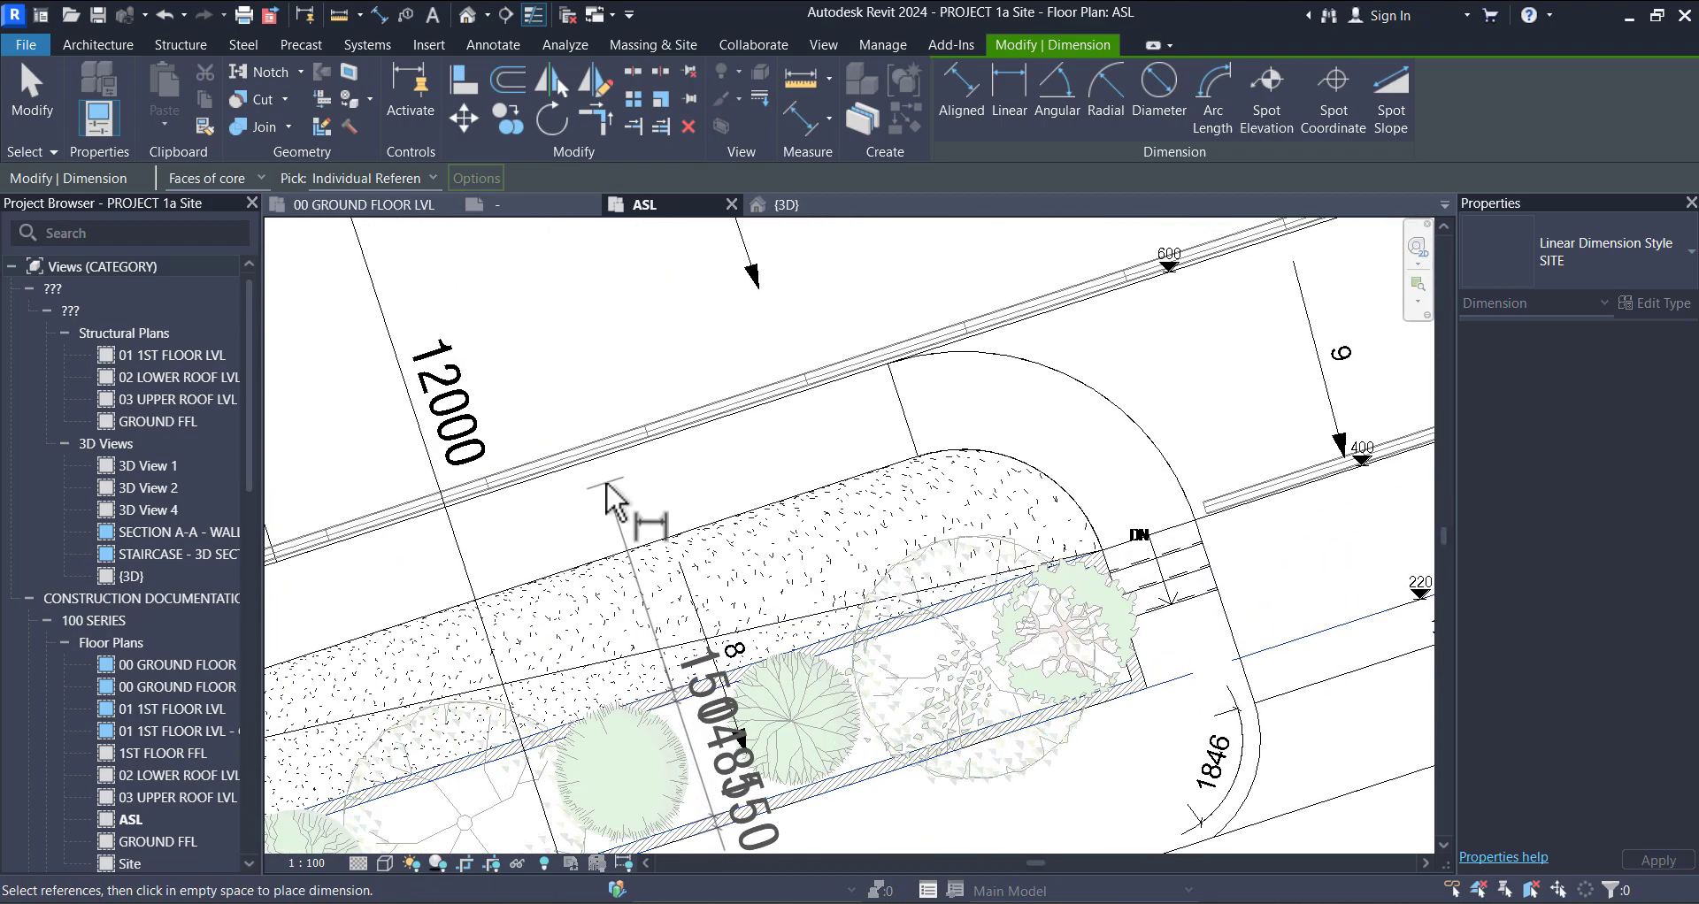
scroll(628, 567, up, 1)
scroll(596, 468, up, 1)
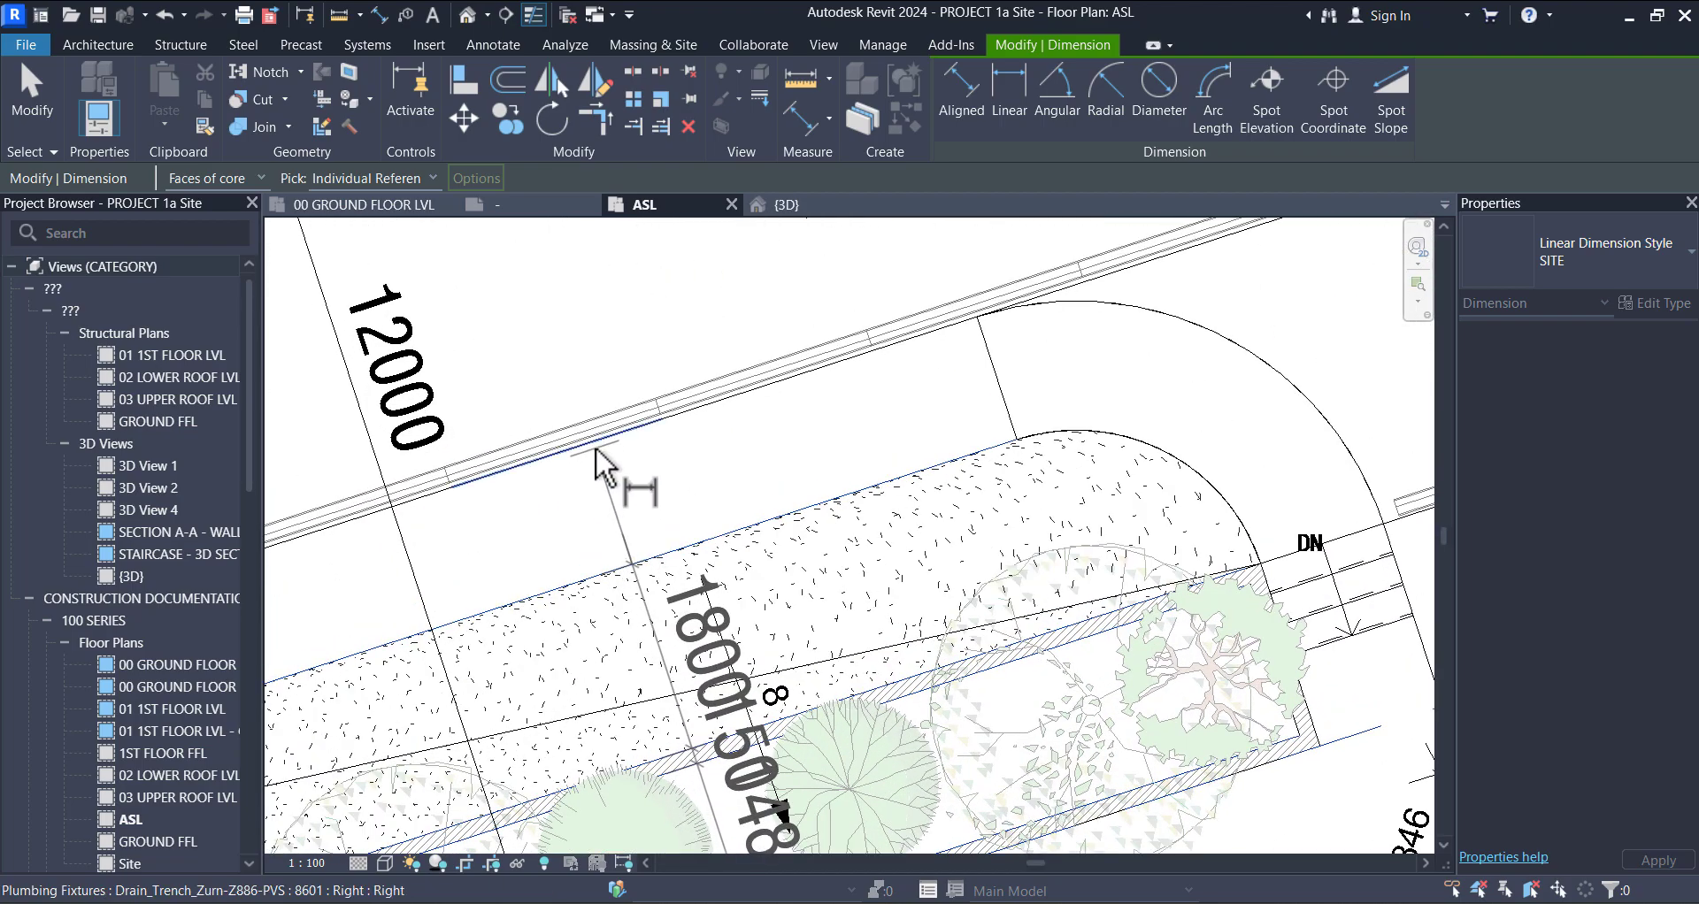
Step: Continue the dimension string across the forecourt to its upper edge and the main building's front face
scroll(599, 482, down, 5)
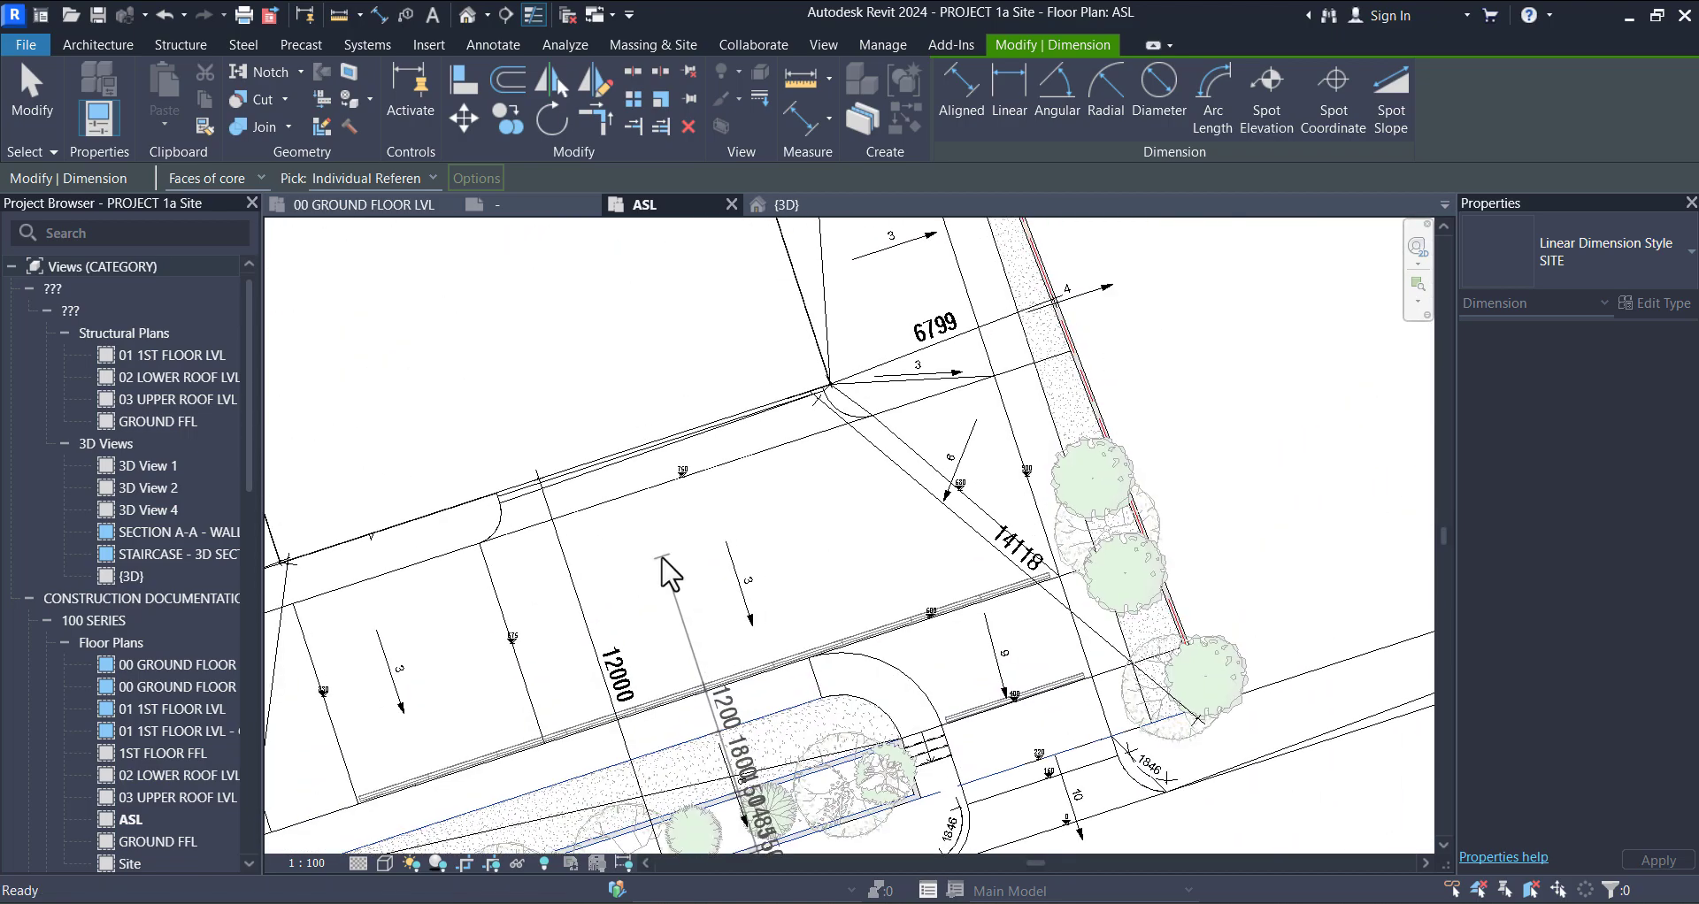
scroll(622, 513, up, 2)
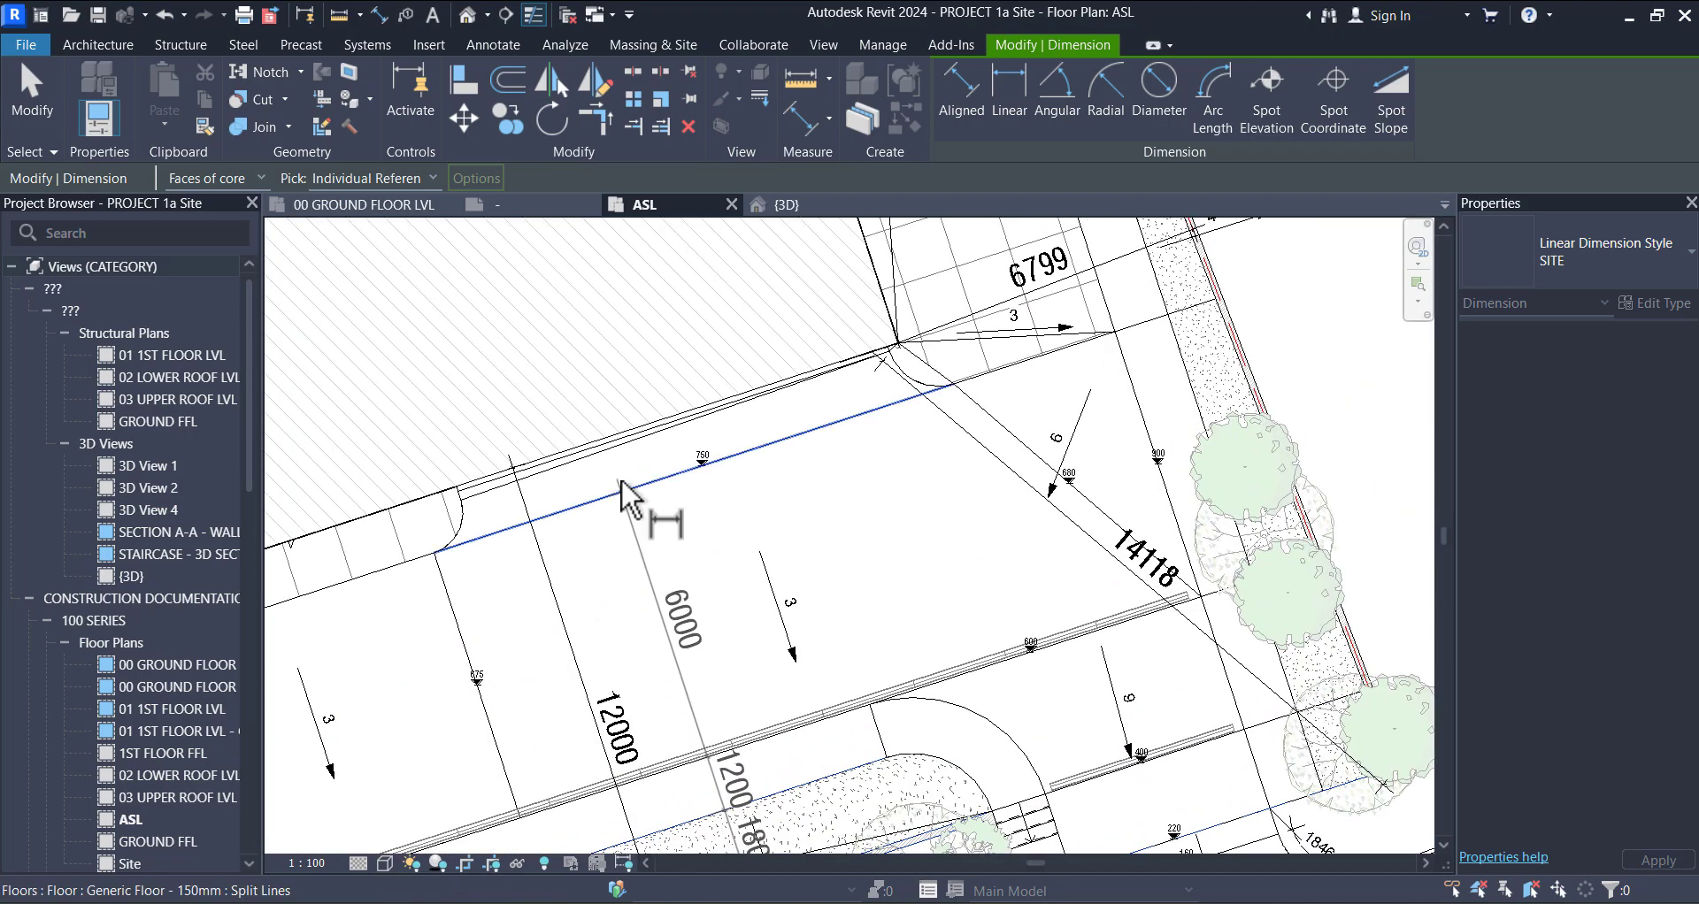
scroll(617, 443, up, 2)
scroll(616, 442, down, 4)
middle_drag(626, 464, 652, 528)
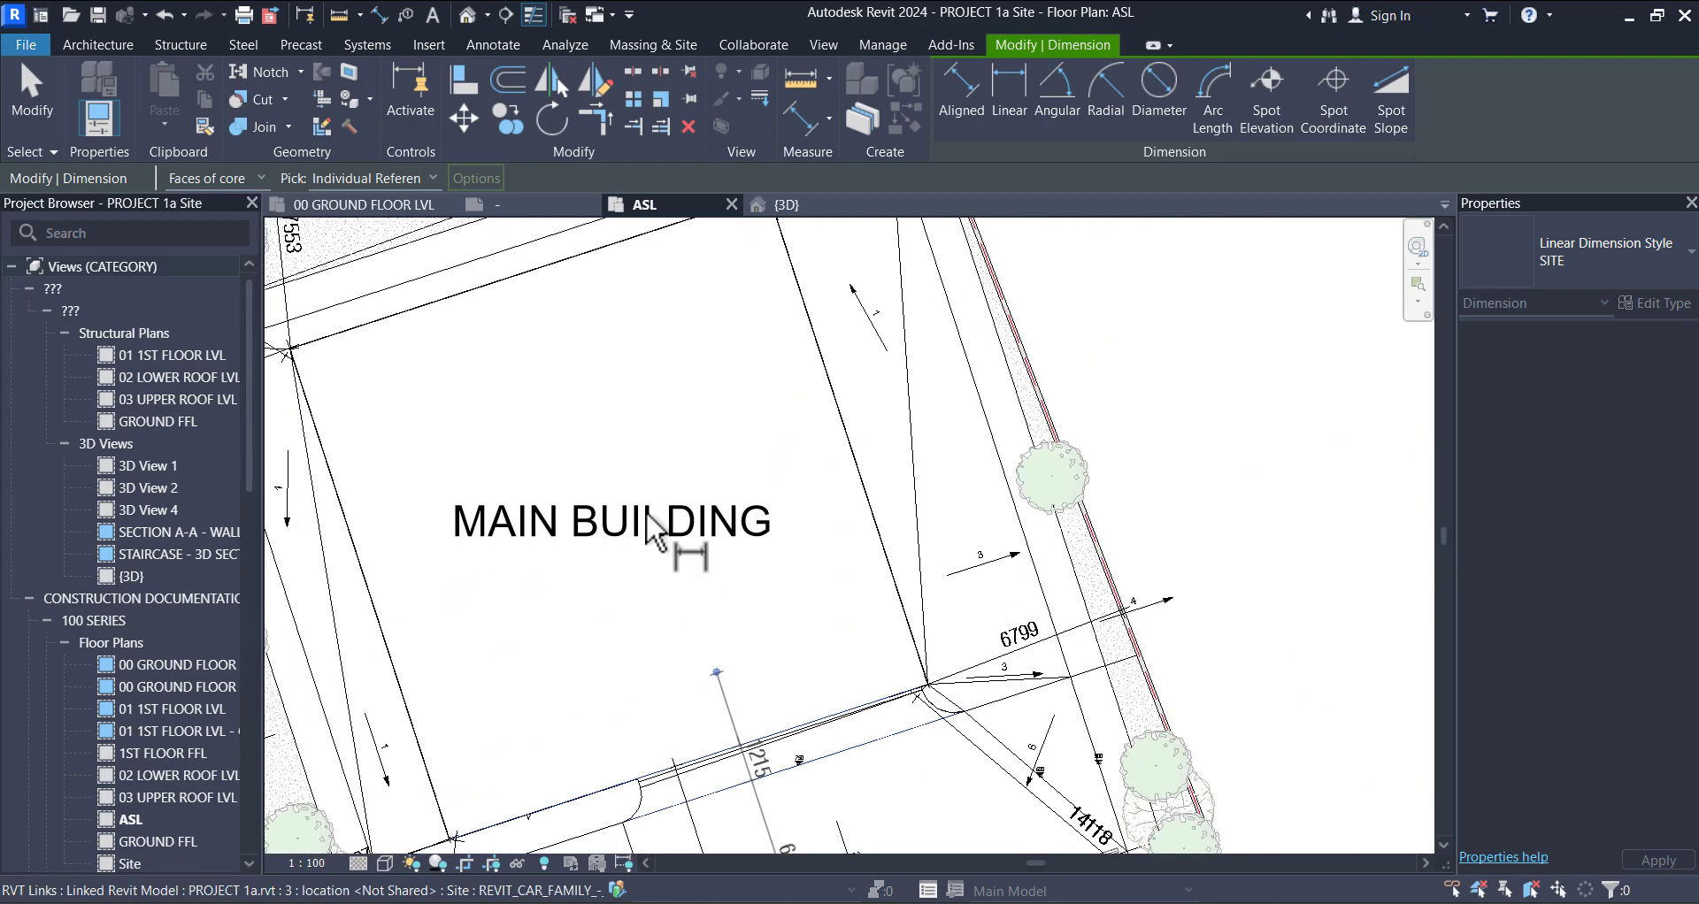
Step: Extend the dimension string through the main building to its rear face
scroll(646, 515, down, 1)
middle_drag(618, 387, 629, 425)
scroll(589, 357, up, 4)
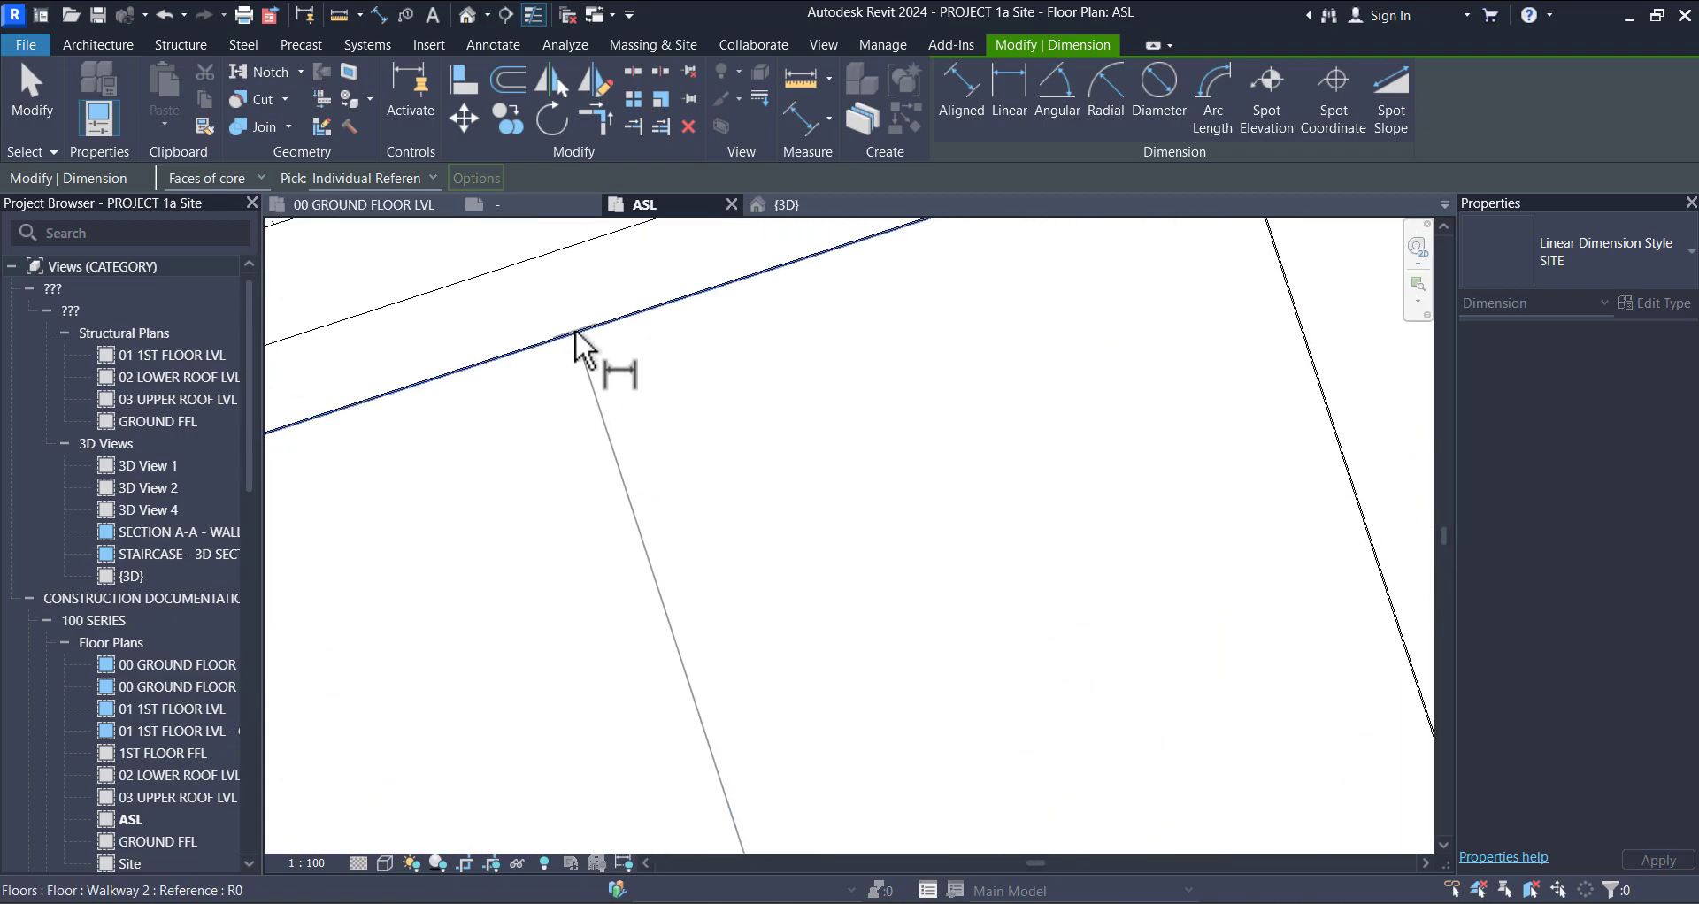
middle_drag(575, 334, 574, 357)
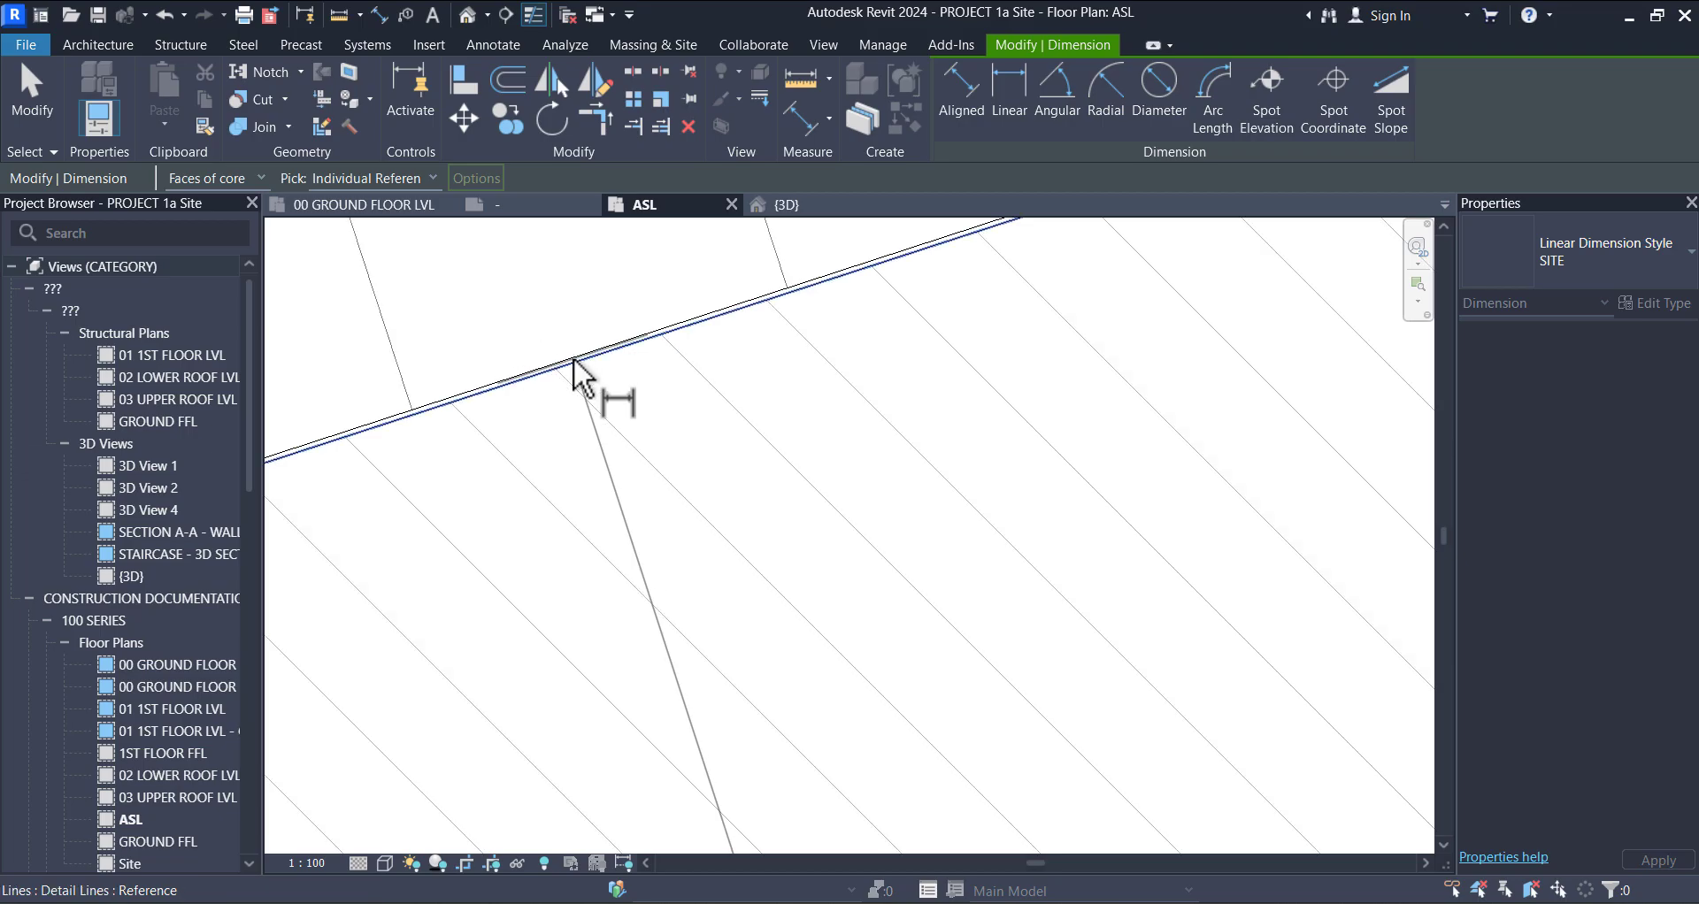
scroll(577, 433, down, 2)
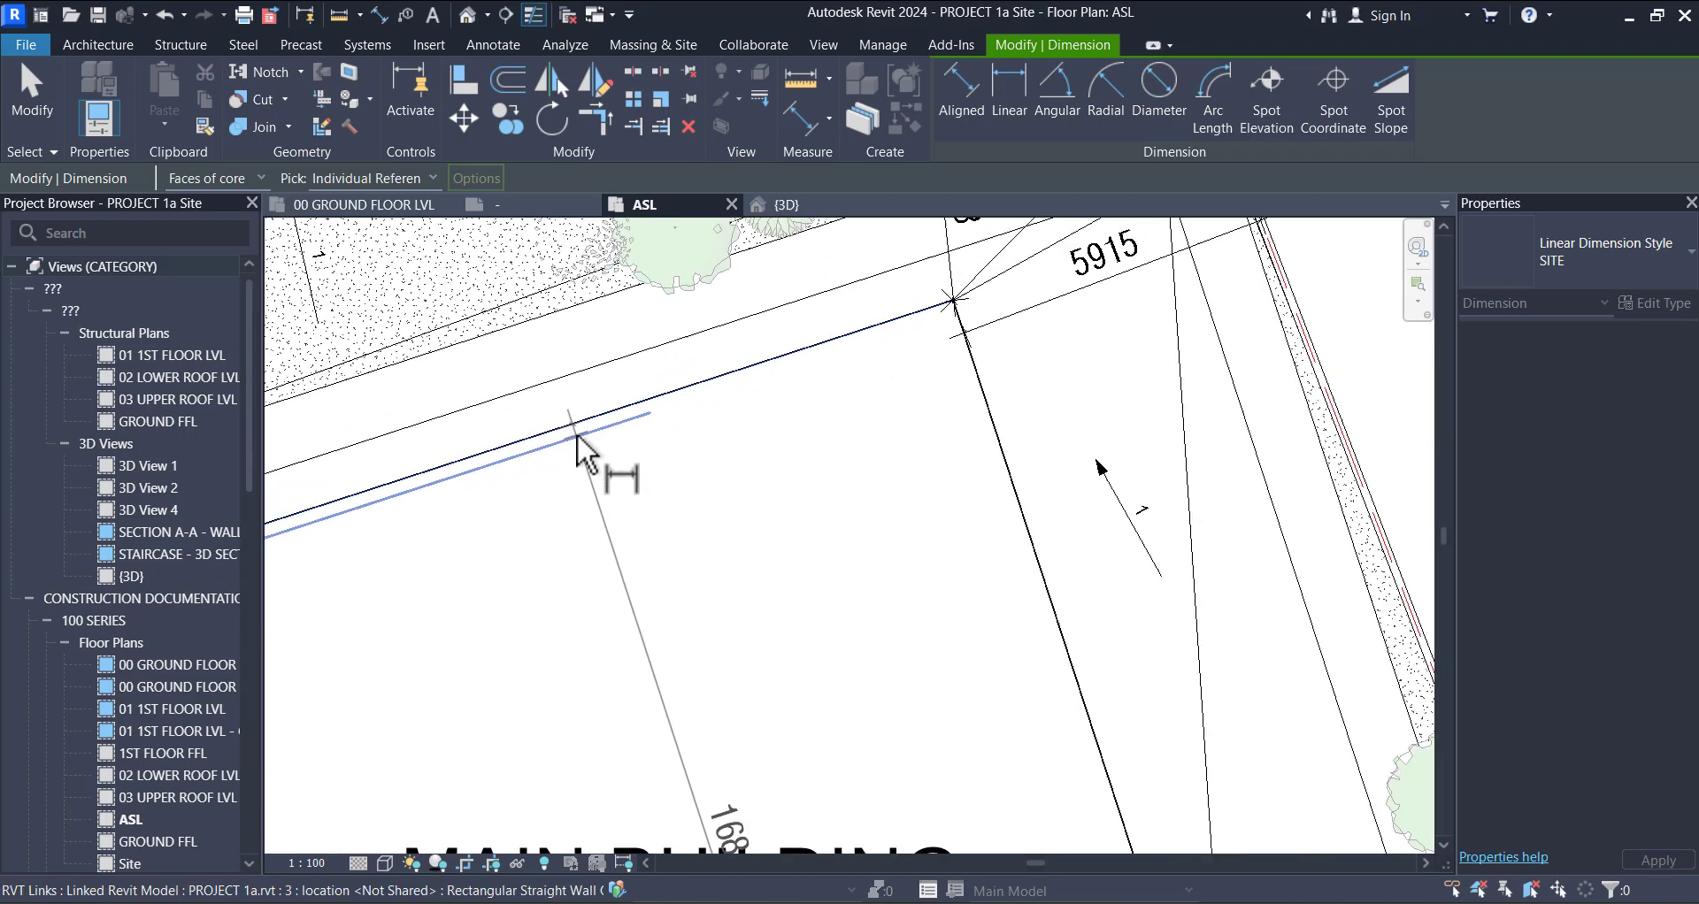
scroll(577, 434, down, 3)
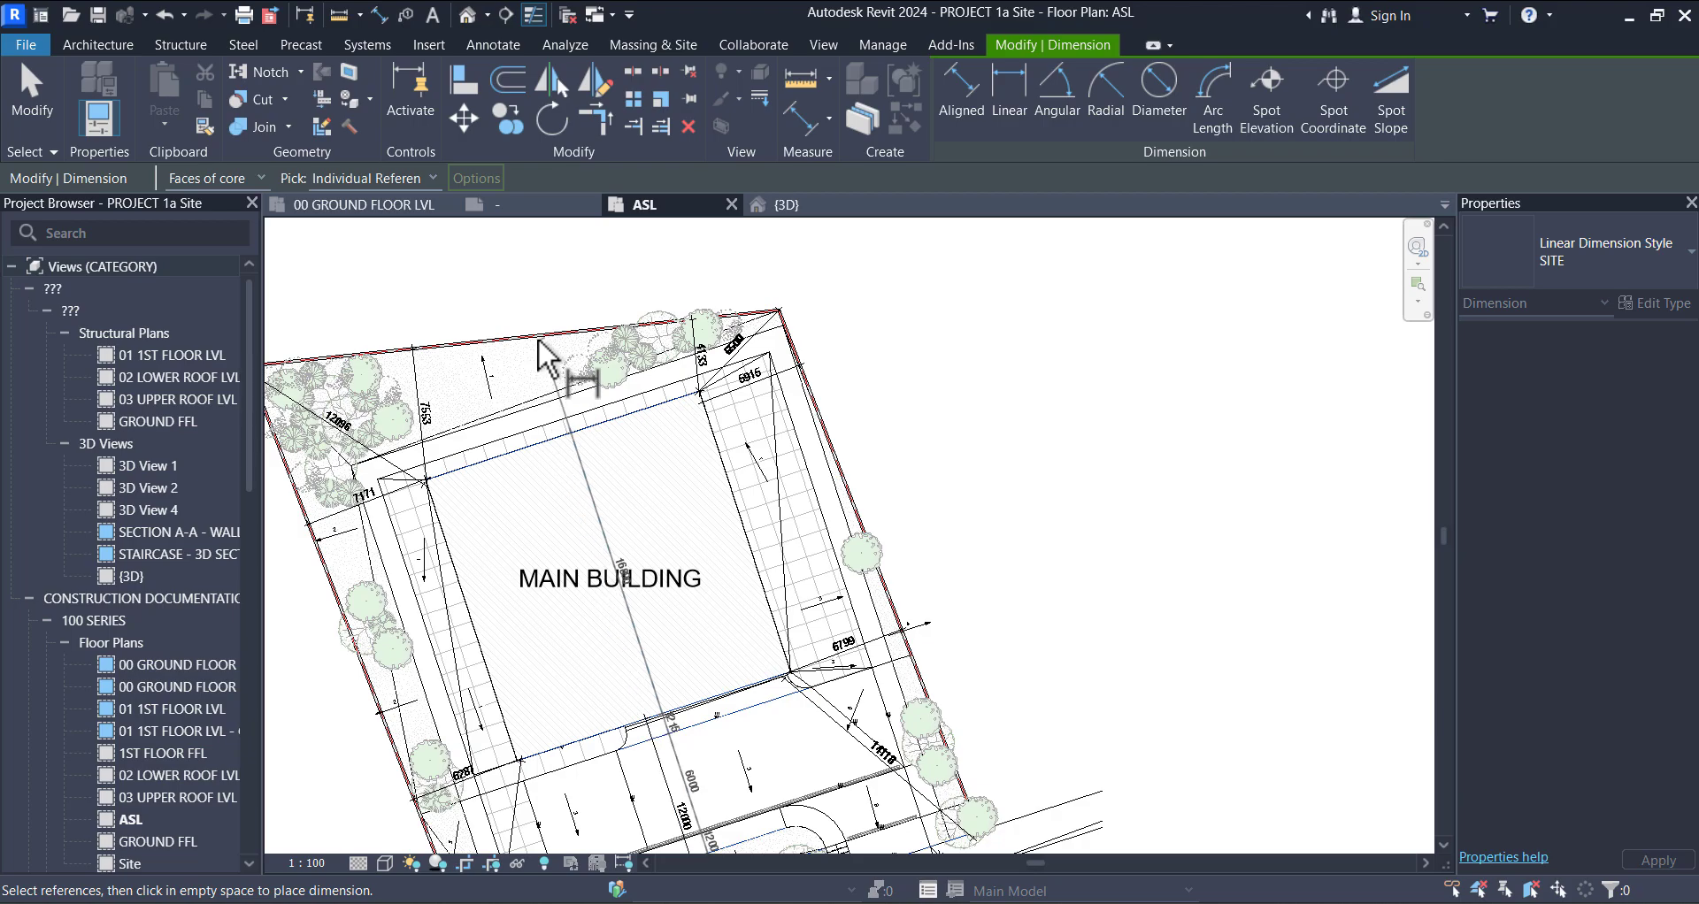
Step: Extend the dimension string to the rear-right and rear-left property corners and place it through the middle of the main building
scroll(539, 336, up, 3)
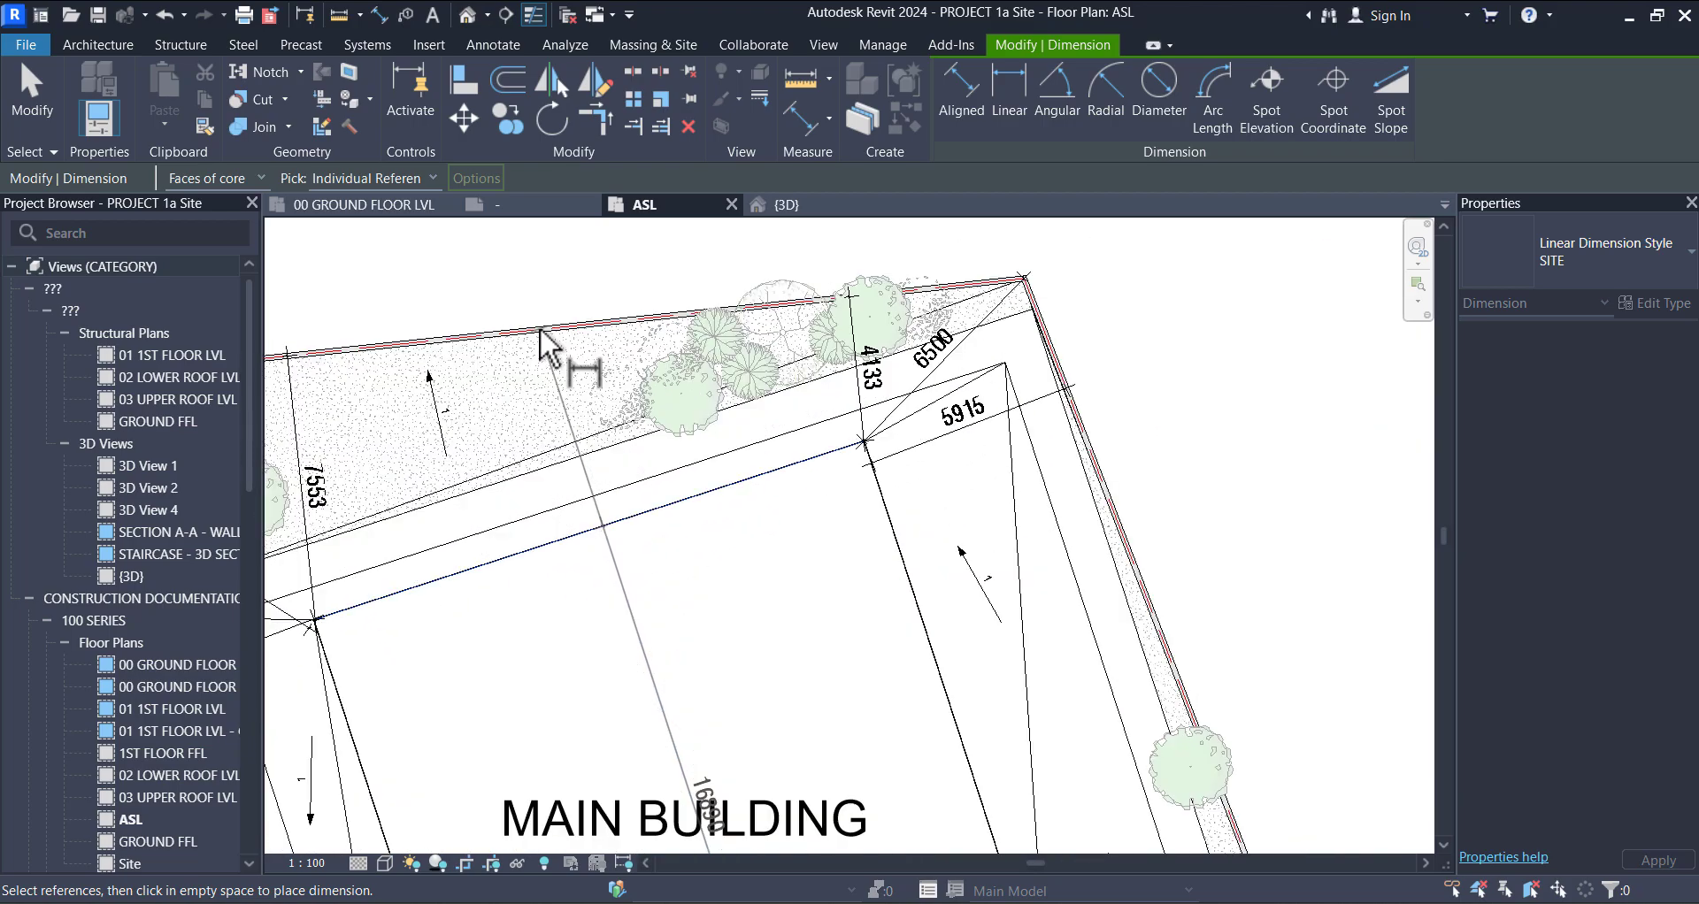
scroll(542, 337, down, 1)
scroll(544, 341, down, 2)
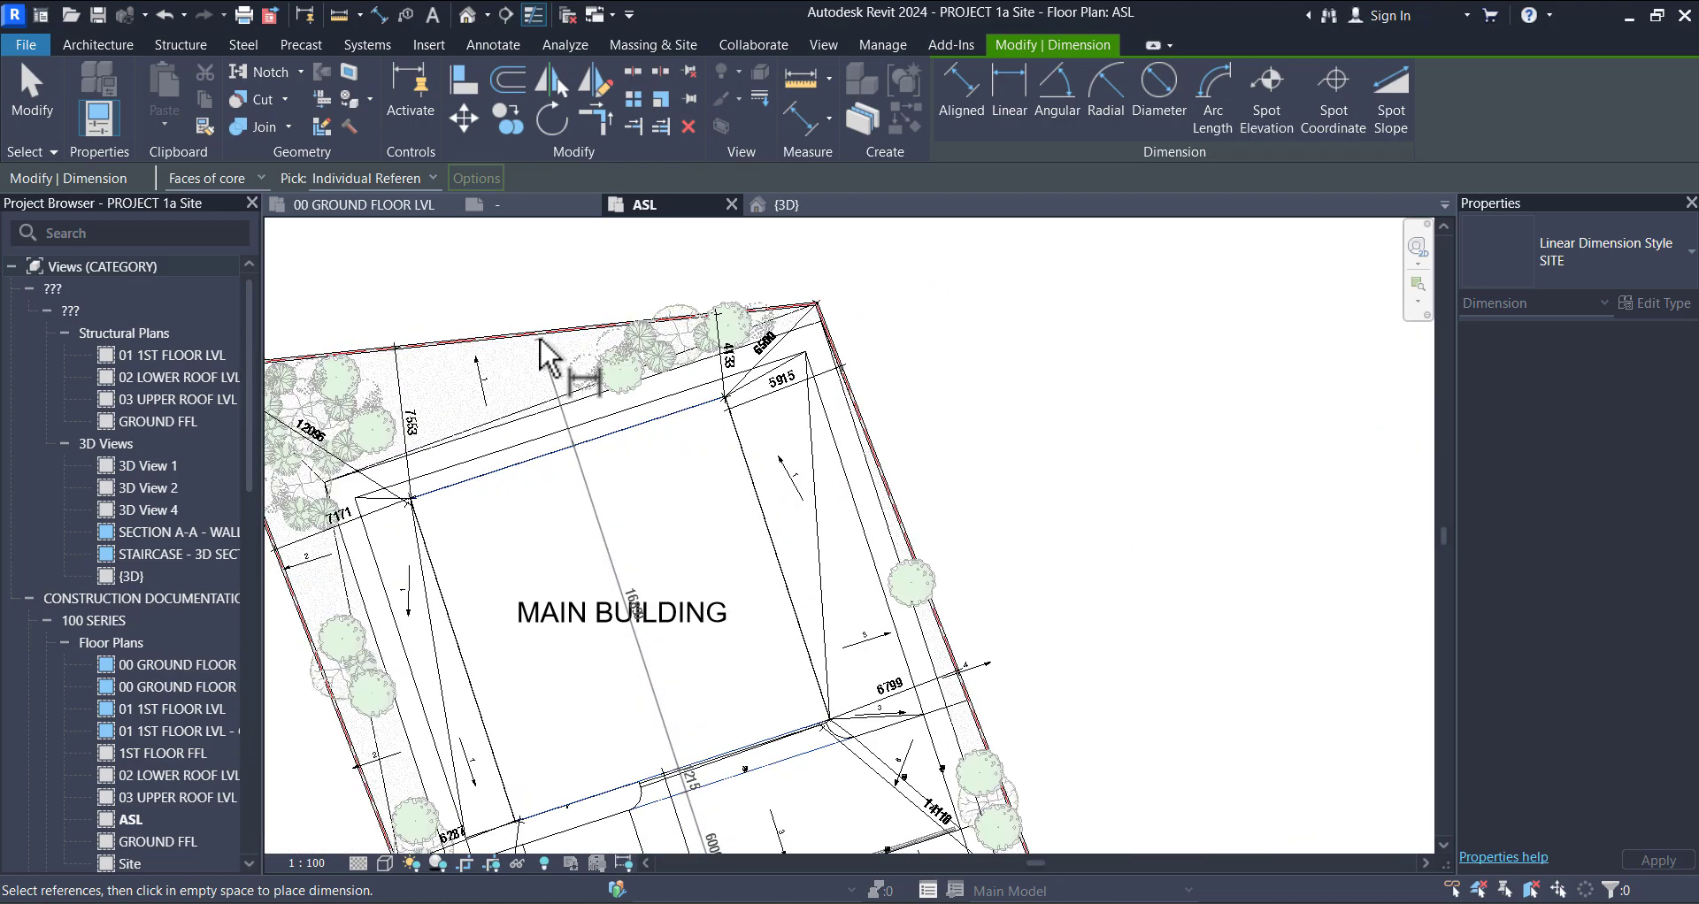
scroll(567, 354, up, 2)
scroll(577, 363, down, 3)
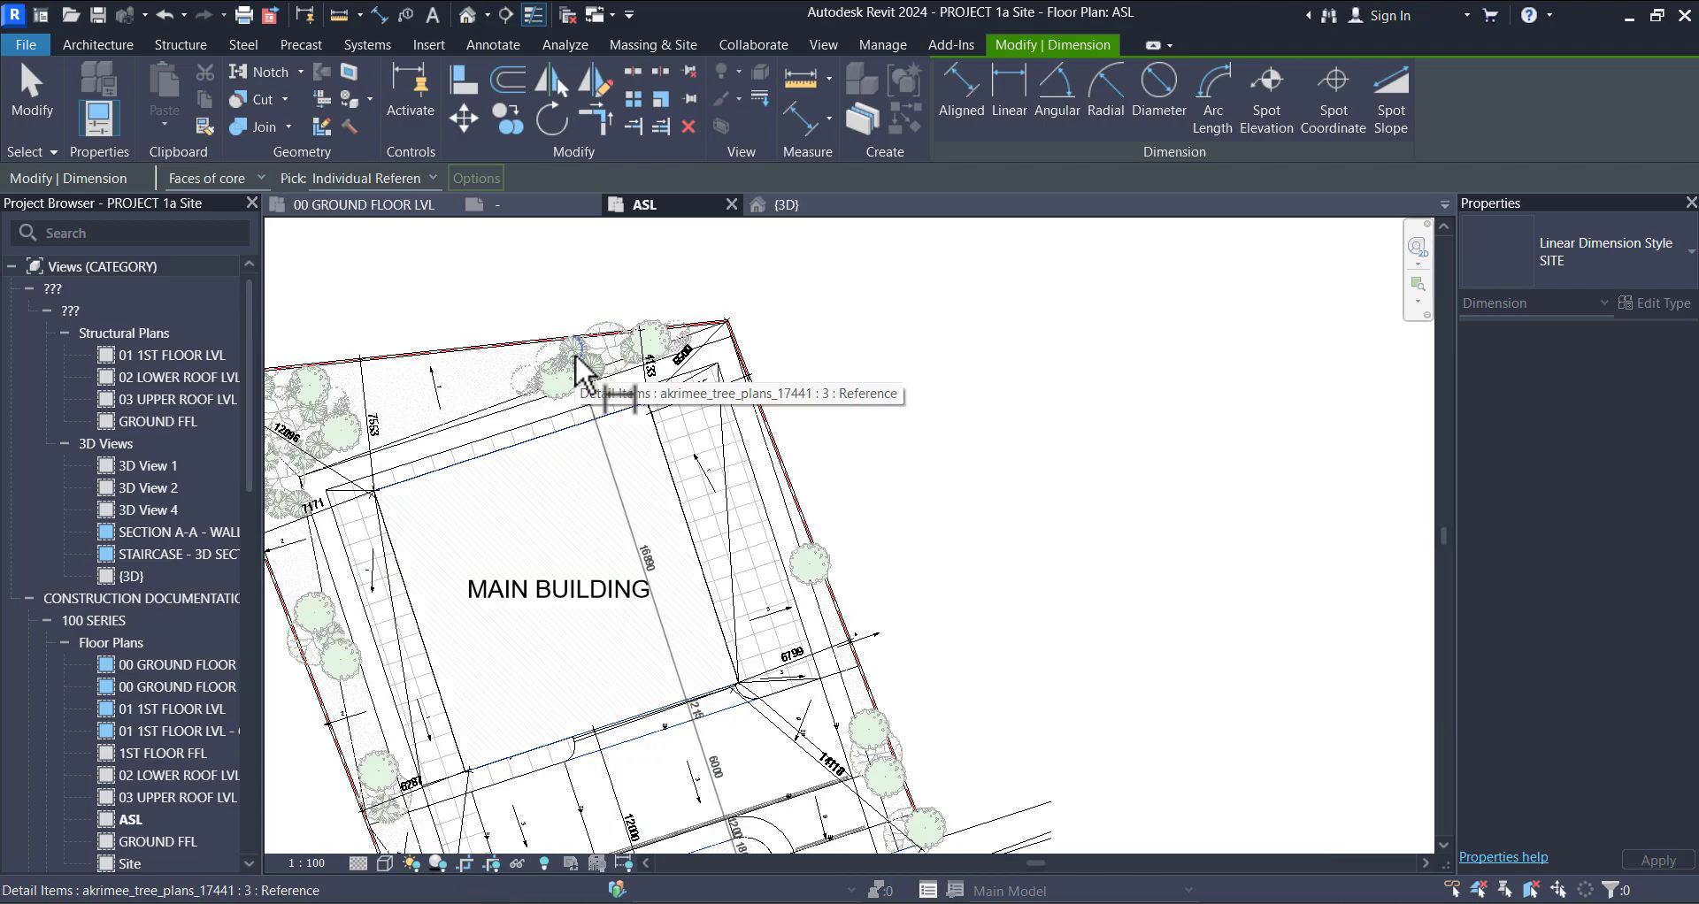
scroll(719, 329, up, 4)
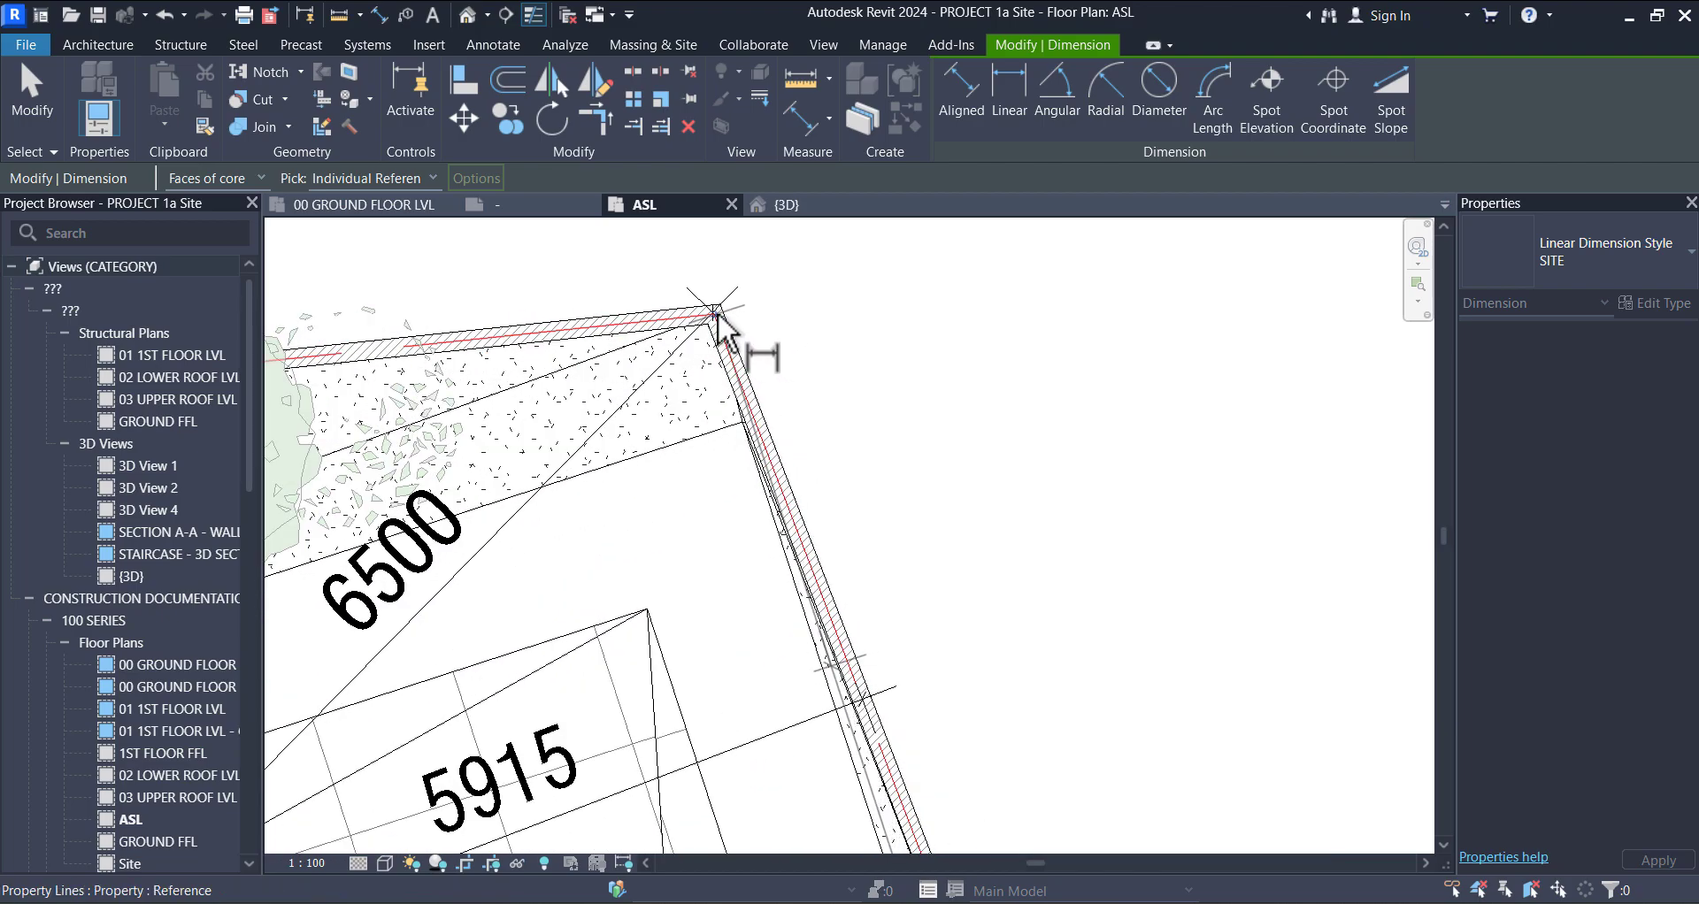
scroll(718, 316, down, 5)
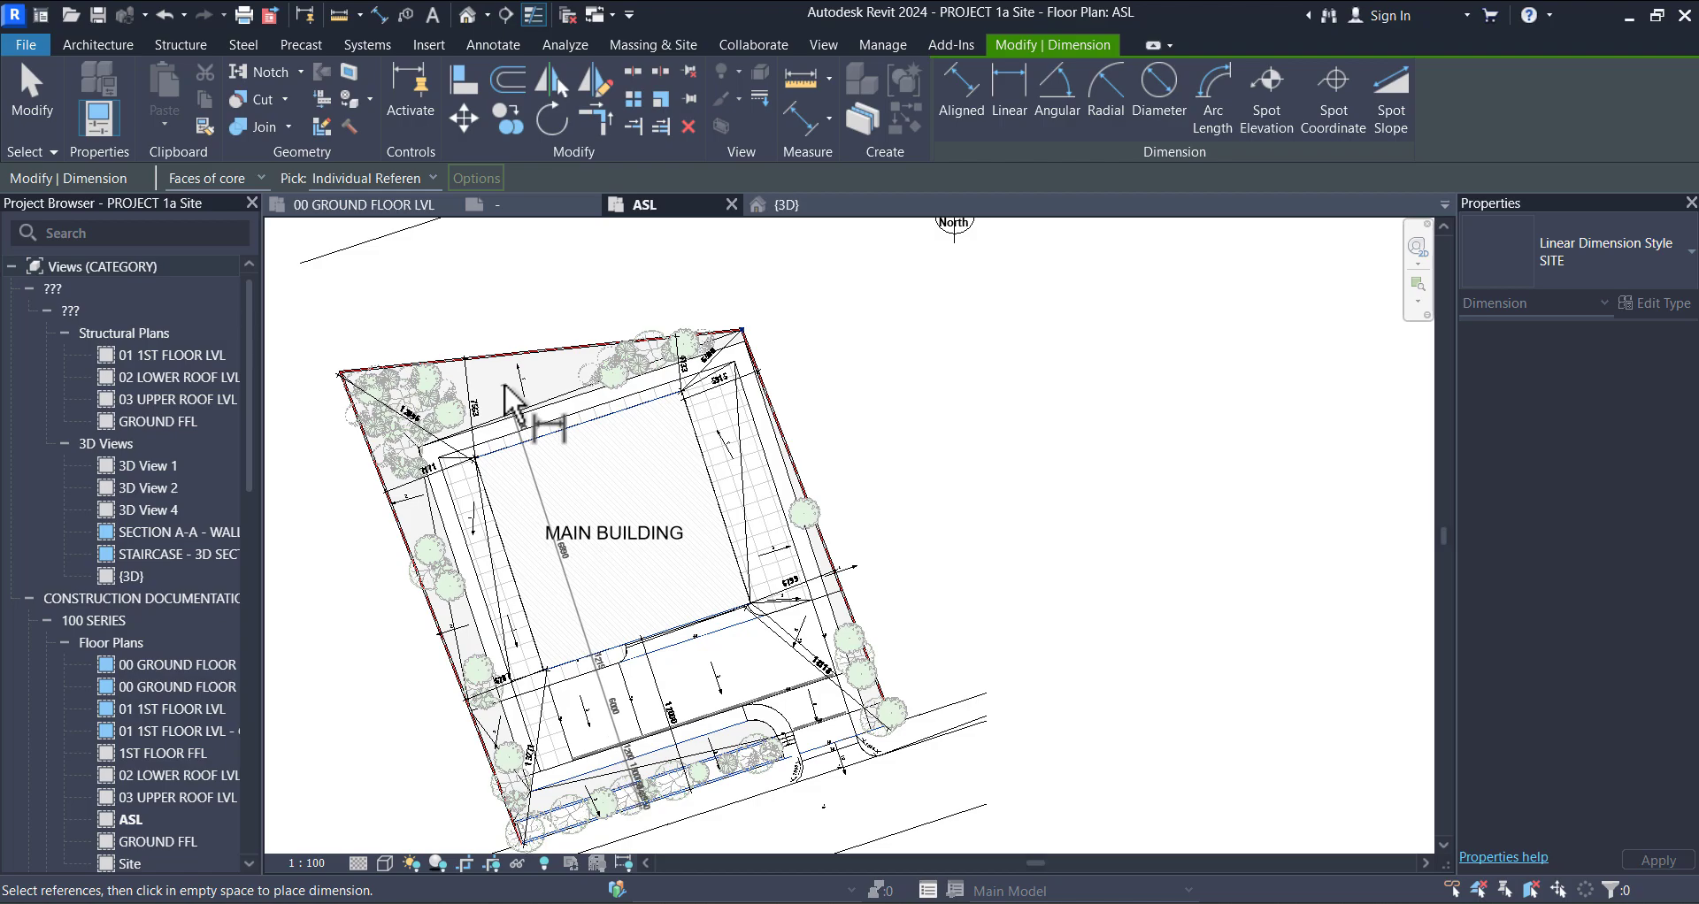
scroll(369, 380, up, 5)
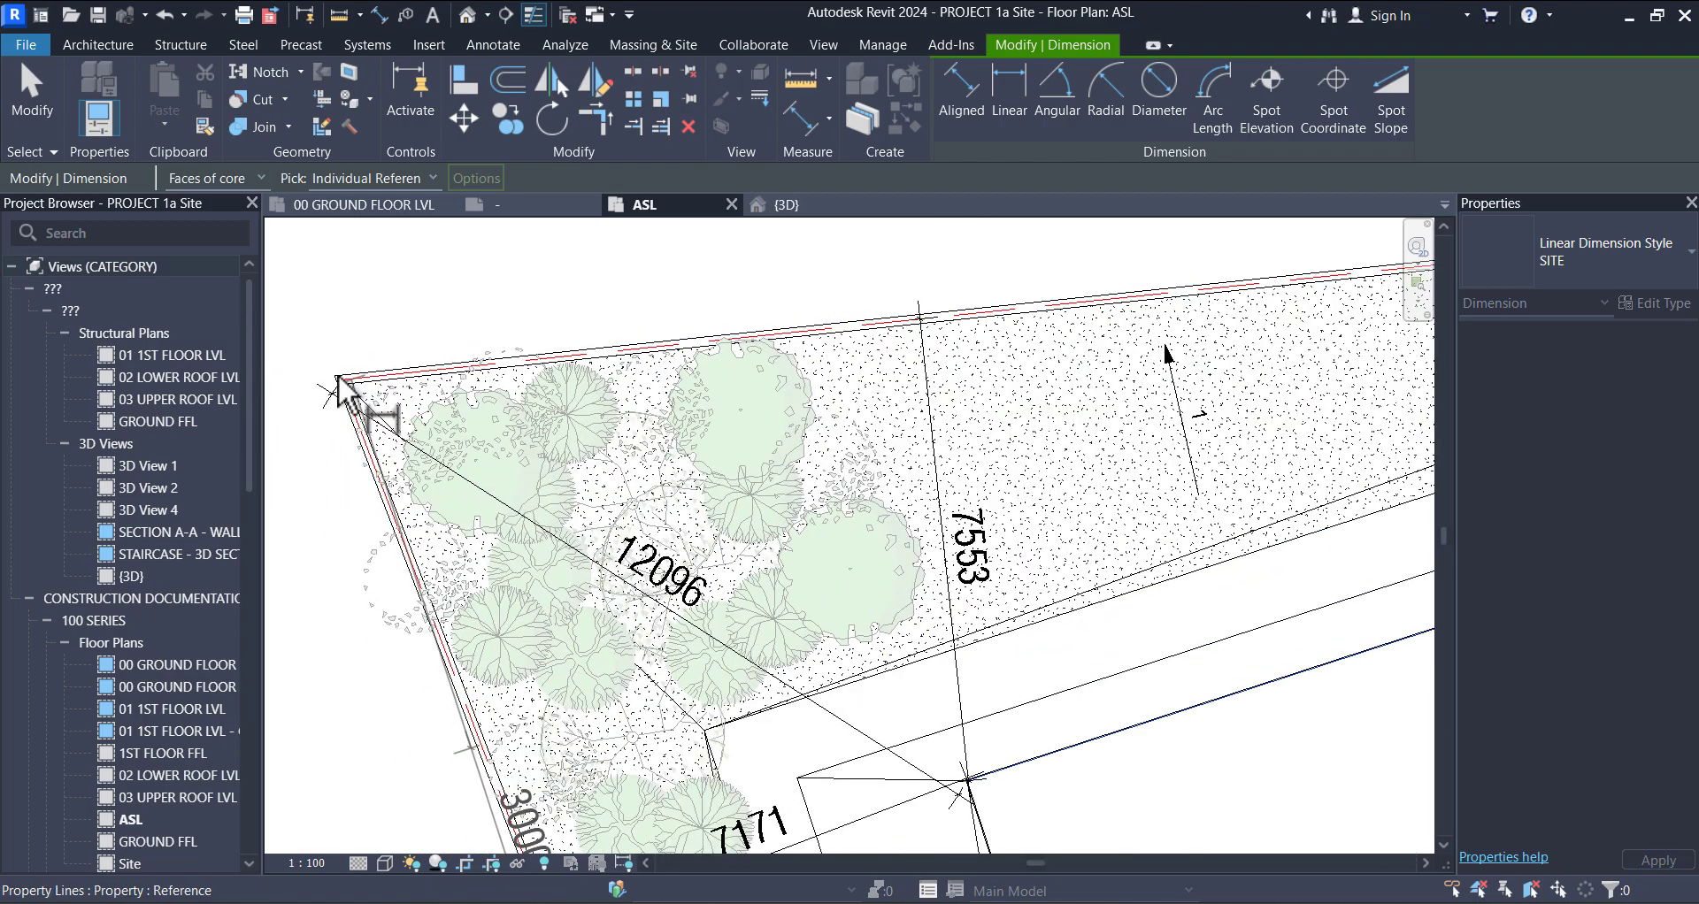
scroll(398, 380, down, 5)
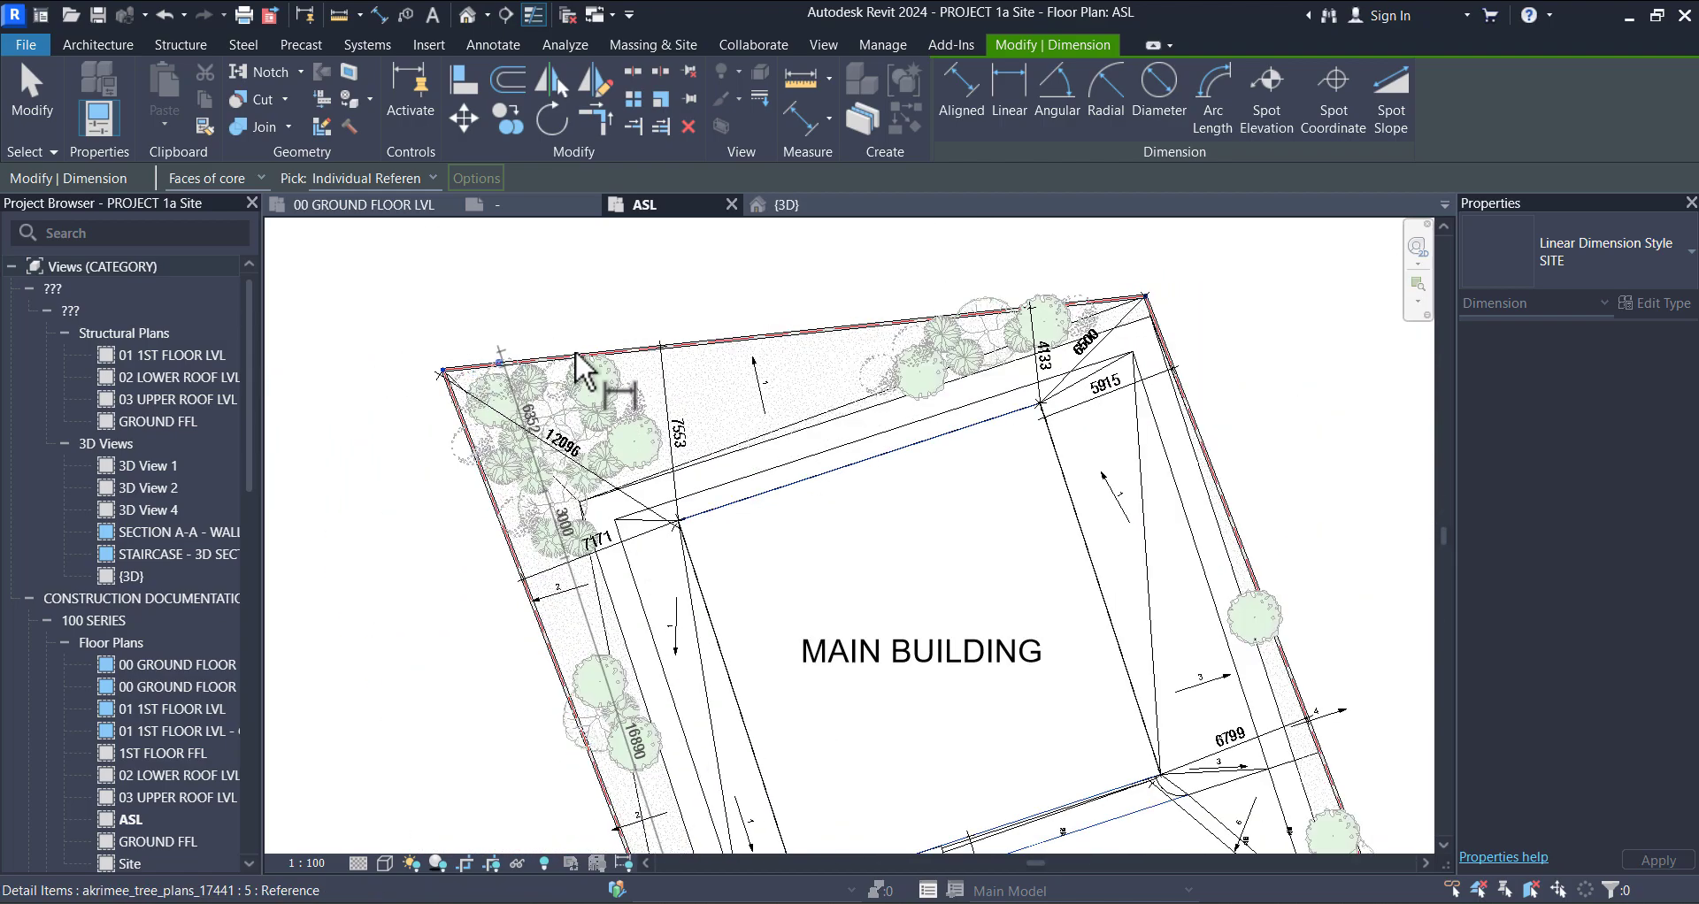
scroll(752, 319, down, 3)
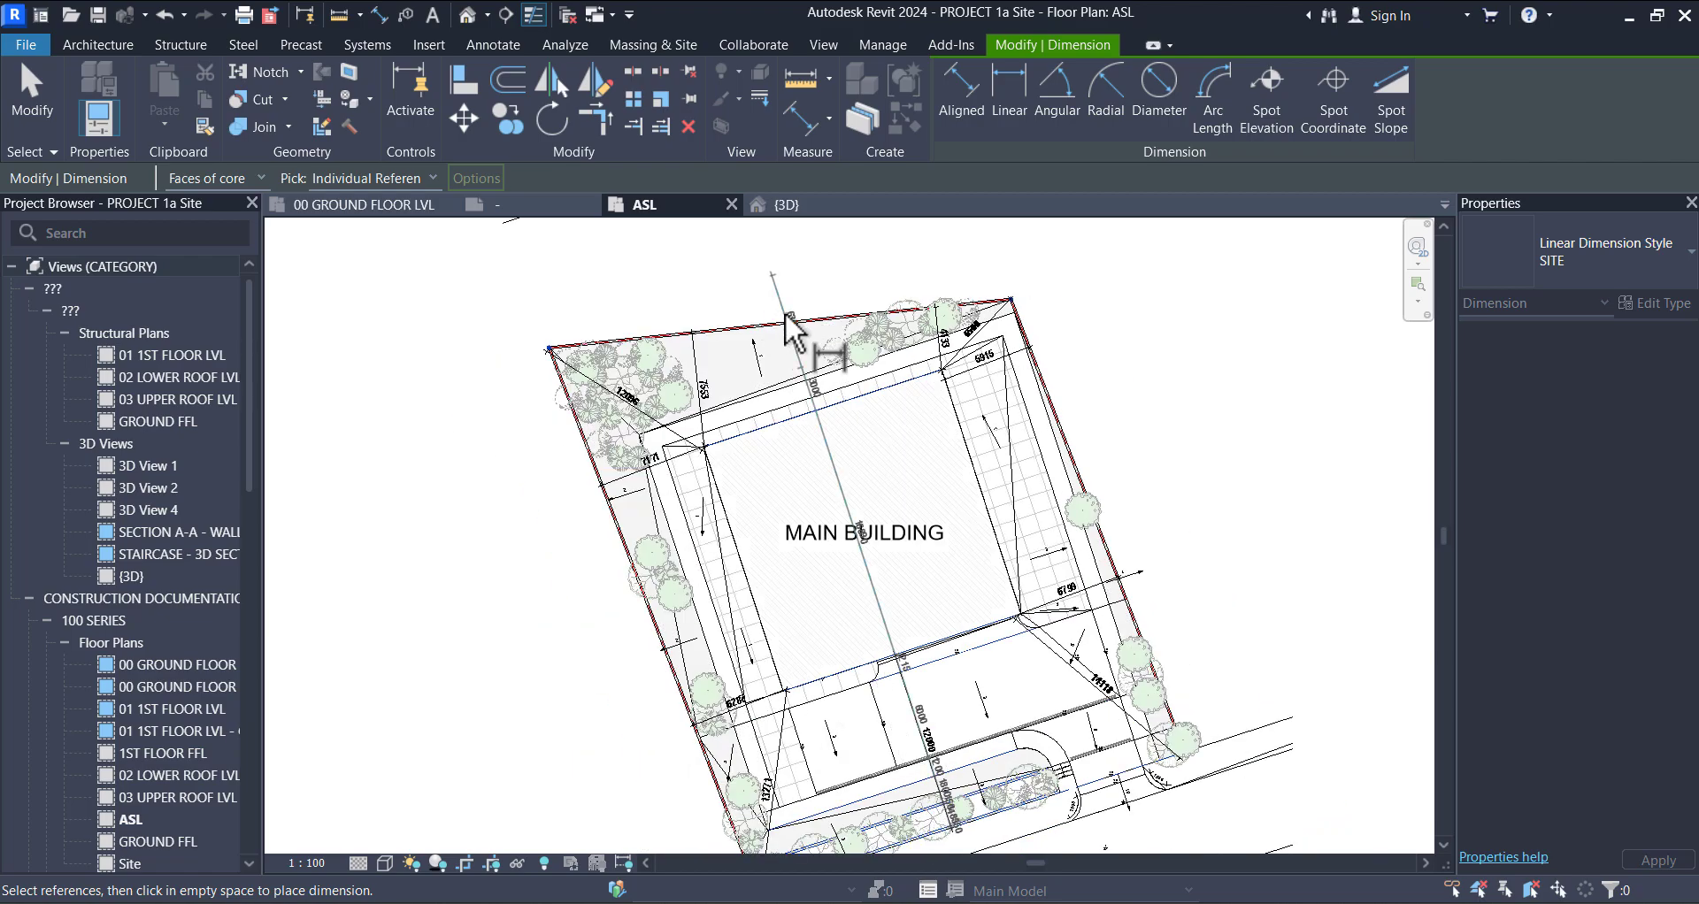
middle_drag(793, 338, 708, 334)
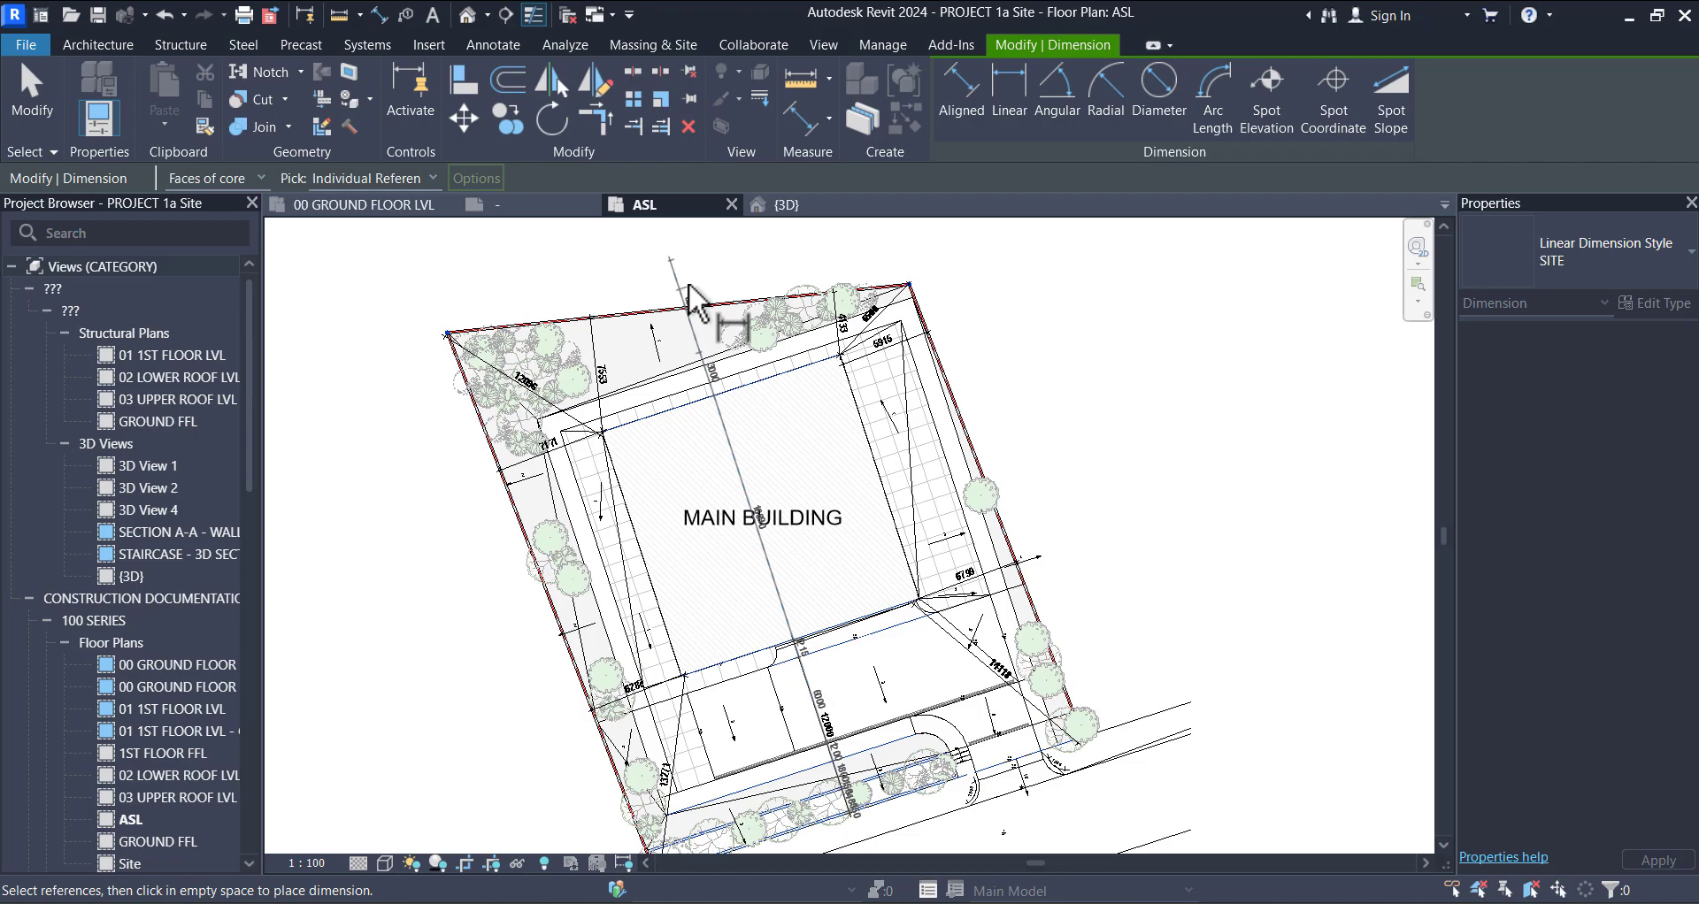
click(689, 291)
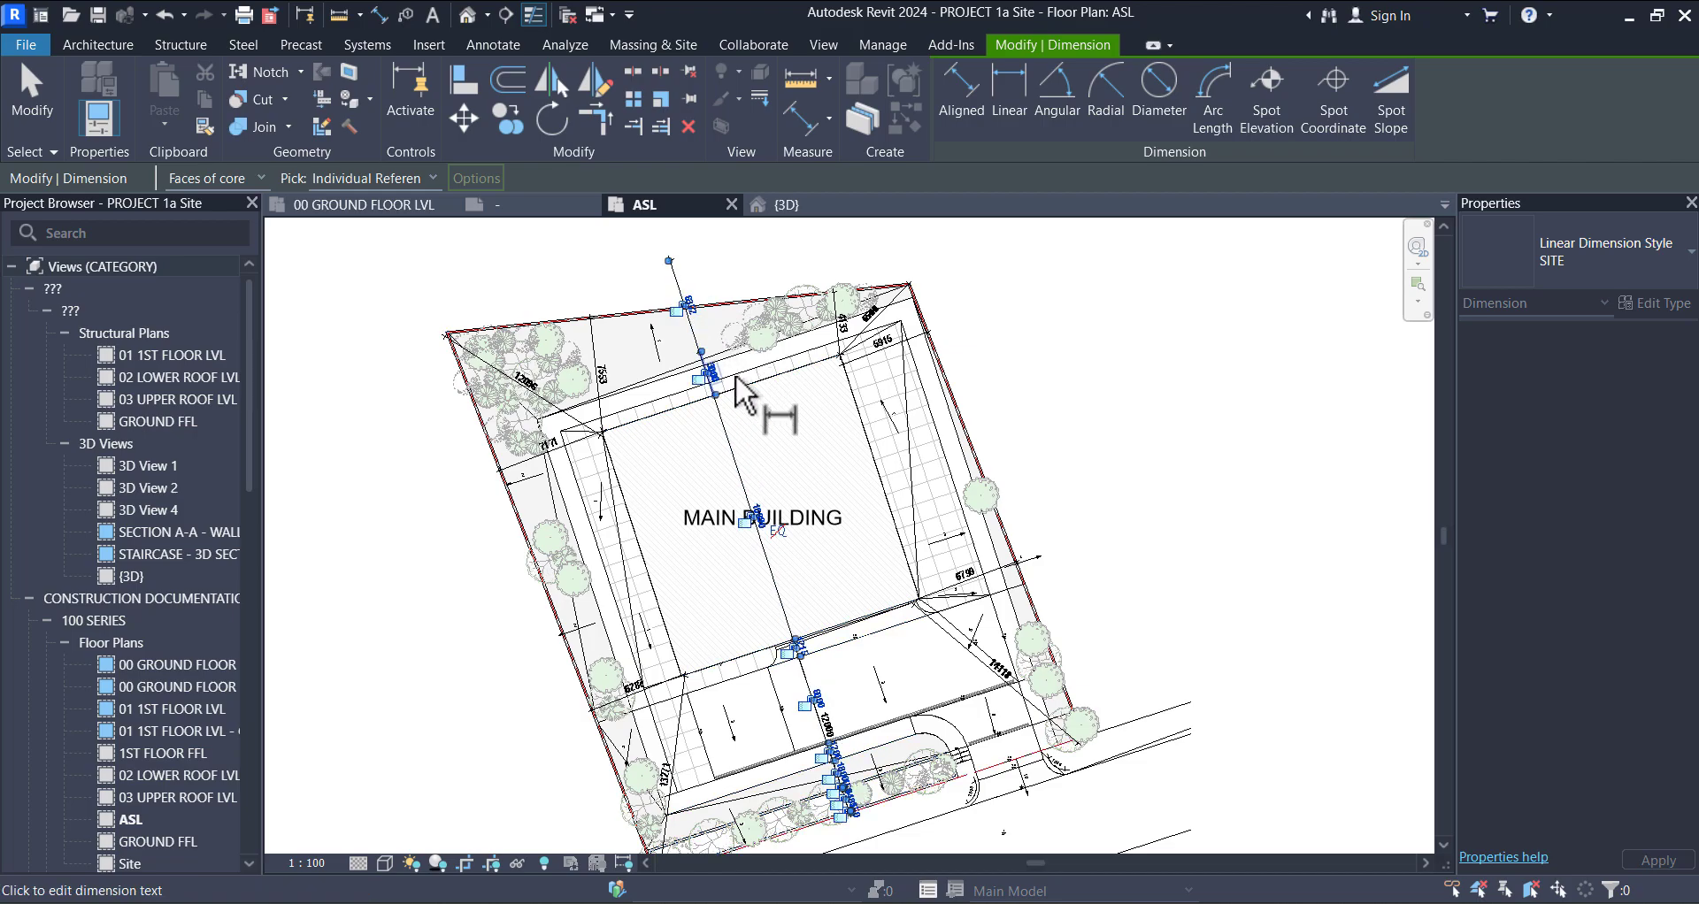
Step: Move the MAIN BUILDING label slightly down, clear of the new dimension text
key(Escape)
key(Escape)
click(799, 531)
scroll(695, 535, up, 3)
ctrl+drag(674, 478, 694, 531)
scroll(965, 544, down, 2)
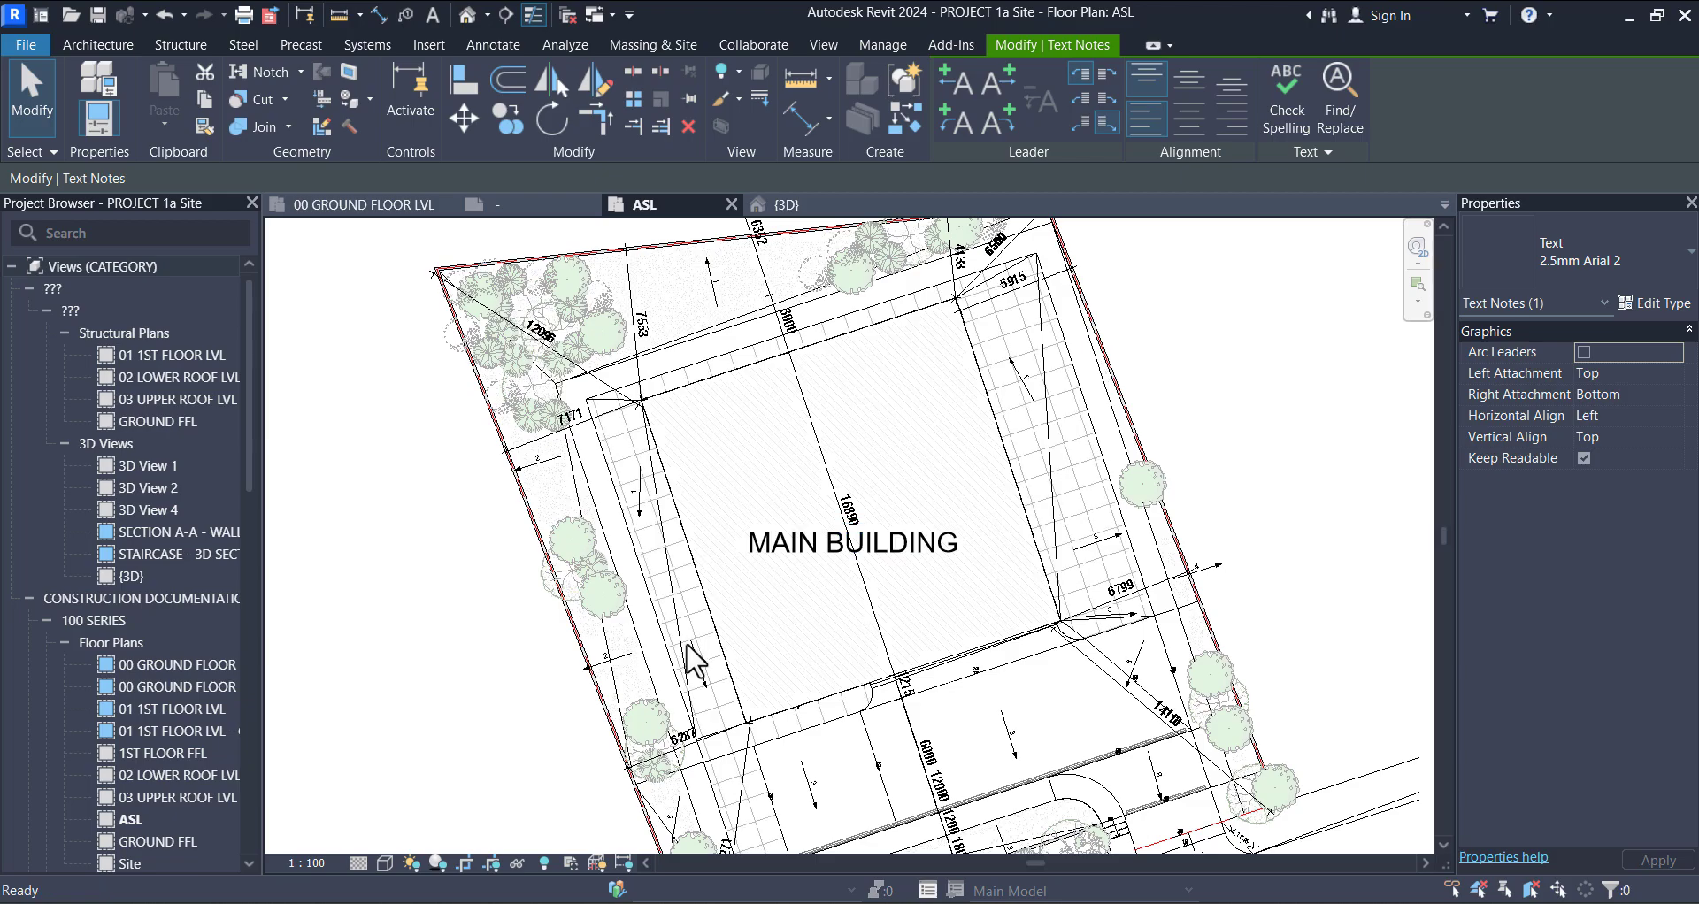
key(Escape)
Step: Start an aligned dimension string across the site from the main building's left face, picking the left walkway edge and lawn edge
key(d)
key(i)
scroll(589, 655, up, 4)
click(568, 636)
scroll(1005, 463, up, 2)
scroll(1004, 463, down, 4)
scroll(991, 486, up, 2)
scroll(885, 558, down, 5)
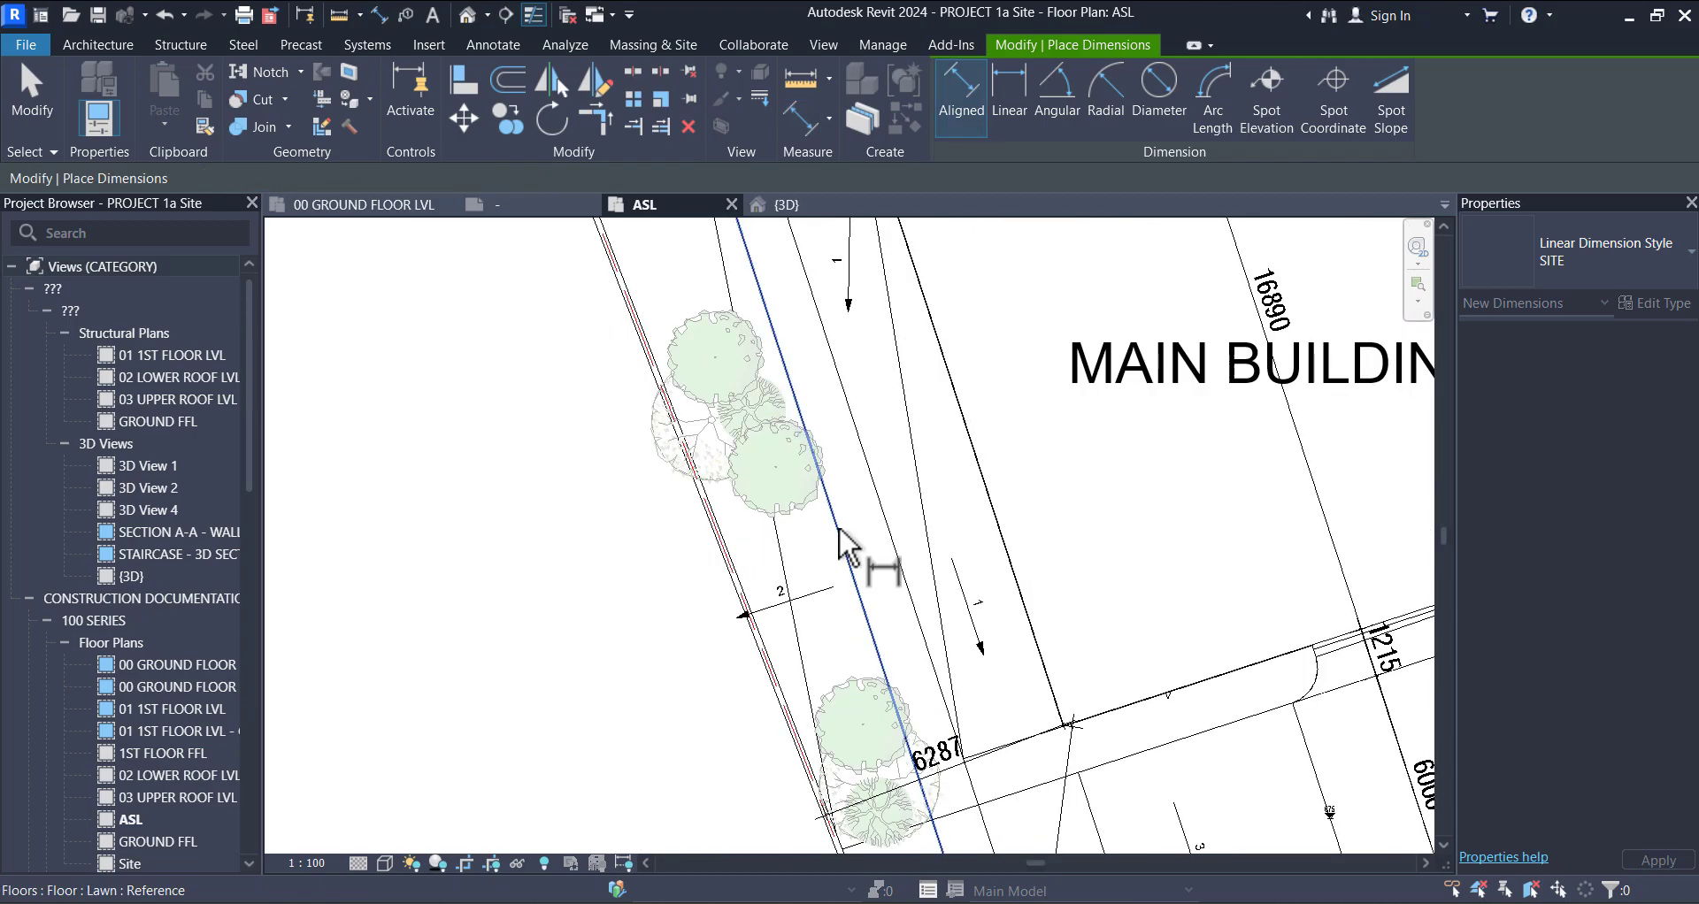
scroll(888, 566, up, 6)
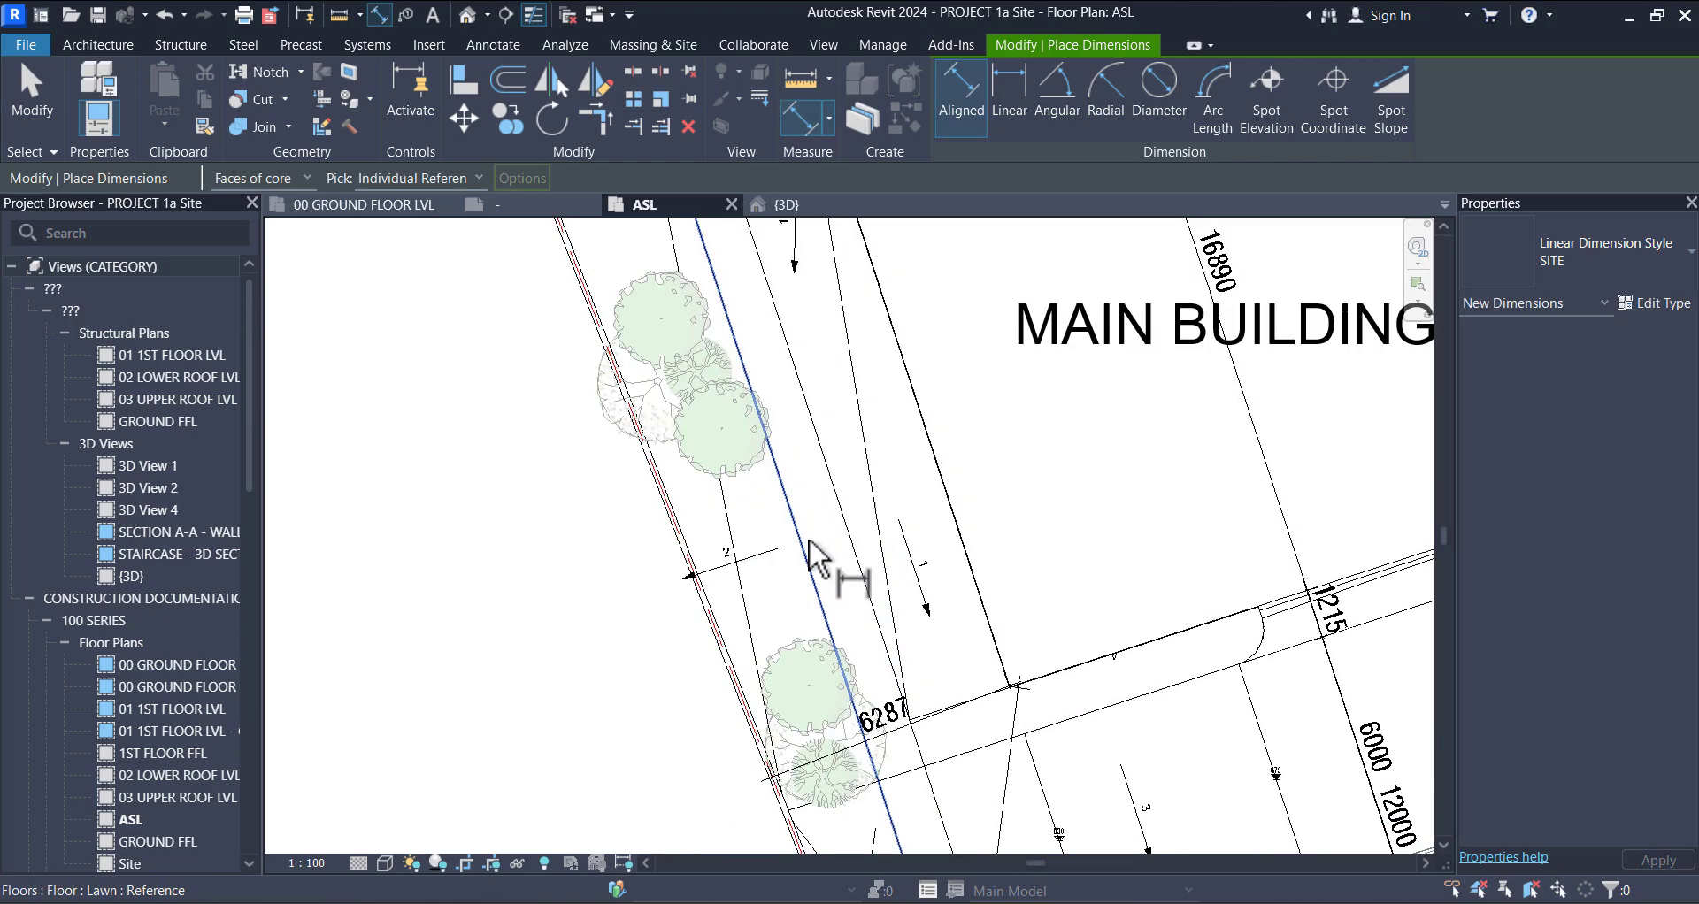
scroll(1025, 452, up, 4)
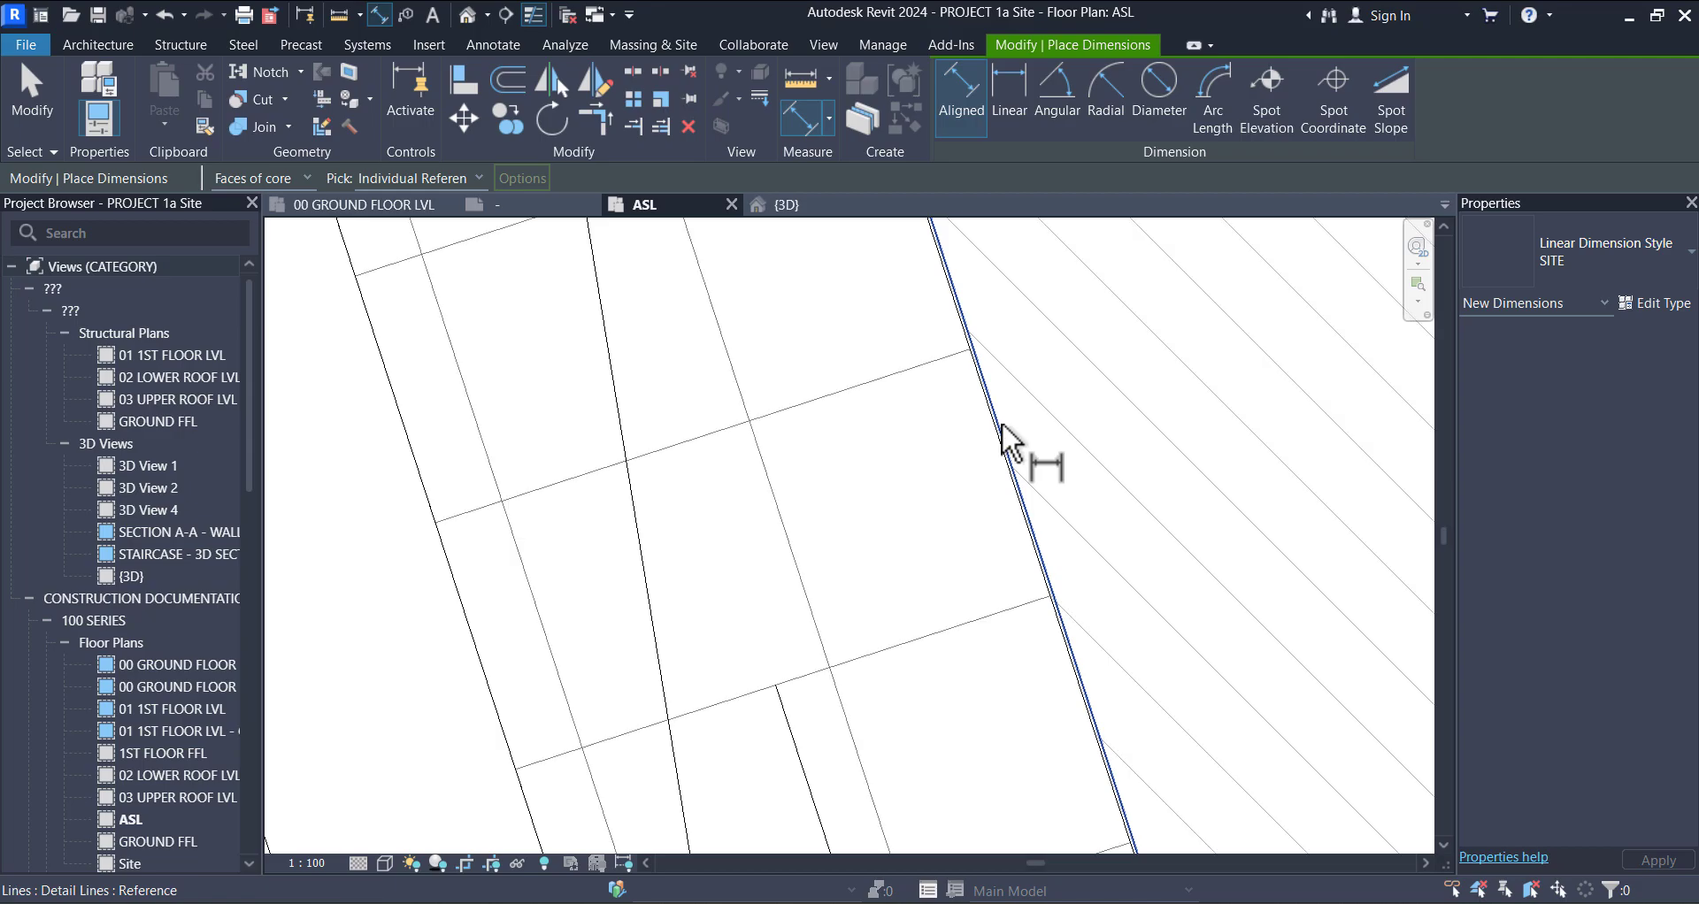
click(1008, 440)
scroll(929, 493, down, 4)
scroll(777, 549, up, 2)
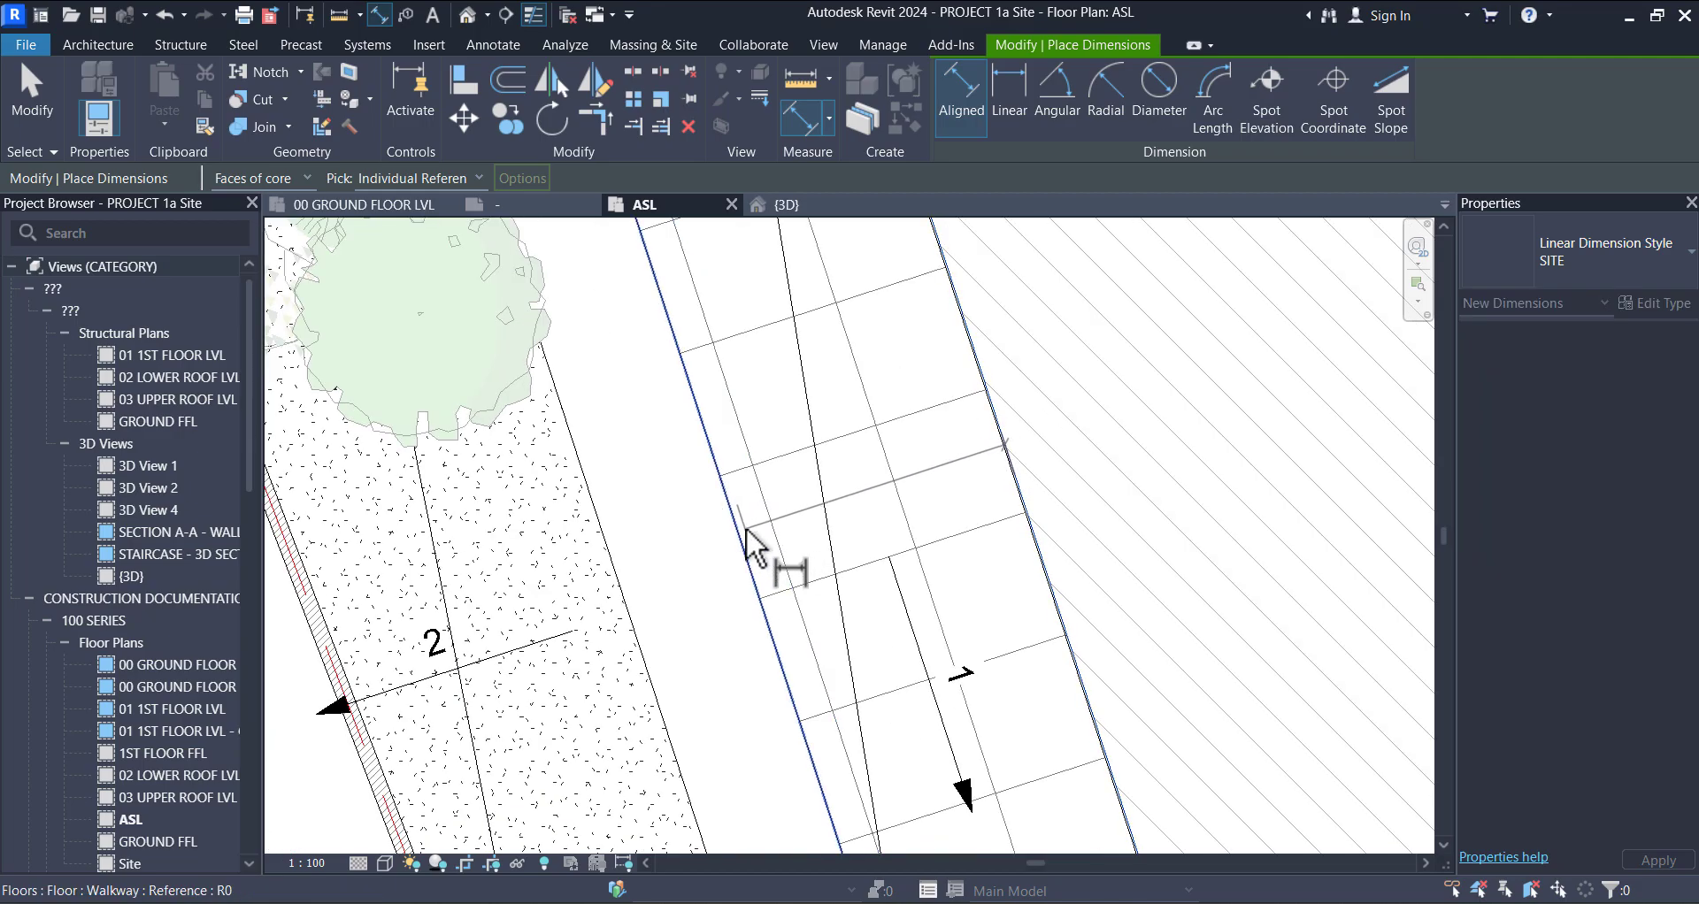
scroll(663, 557, down, 5)
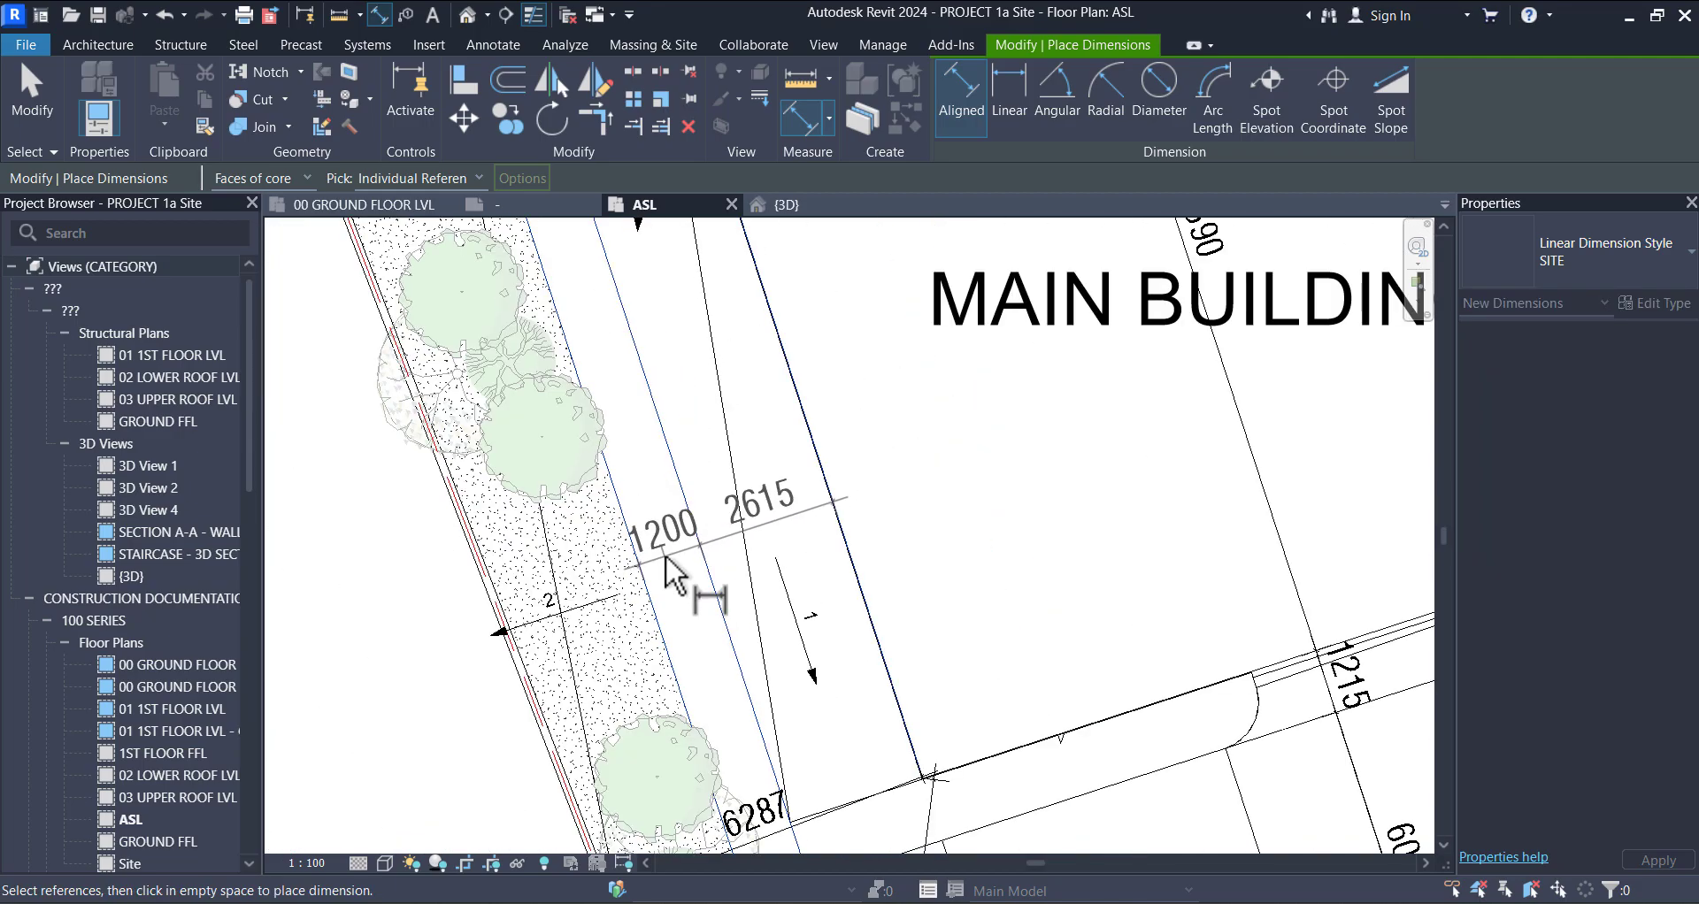
Step: Extend the cross-site dimension string through the main building's right face, right walkway edge and right lawn edge, and place it
middle_drag(1142, 408, 971, 514)
scroll(1066, 451, up, 3)
scroll(1081, 453, up, 4)
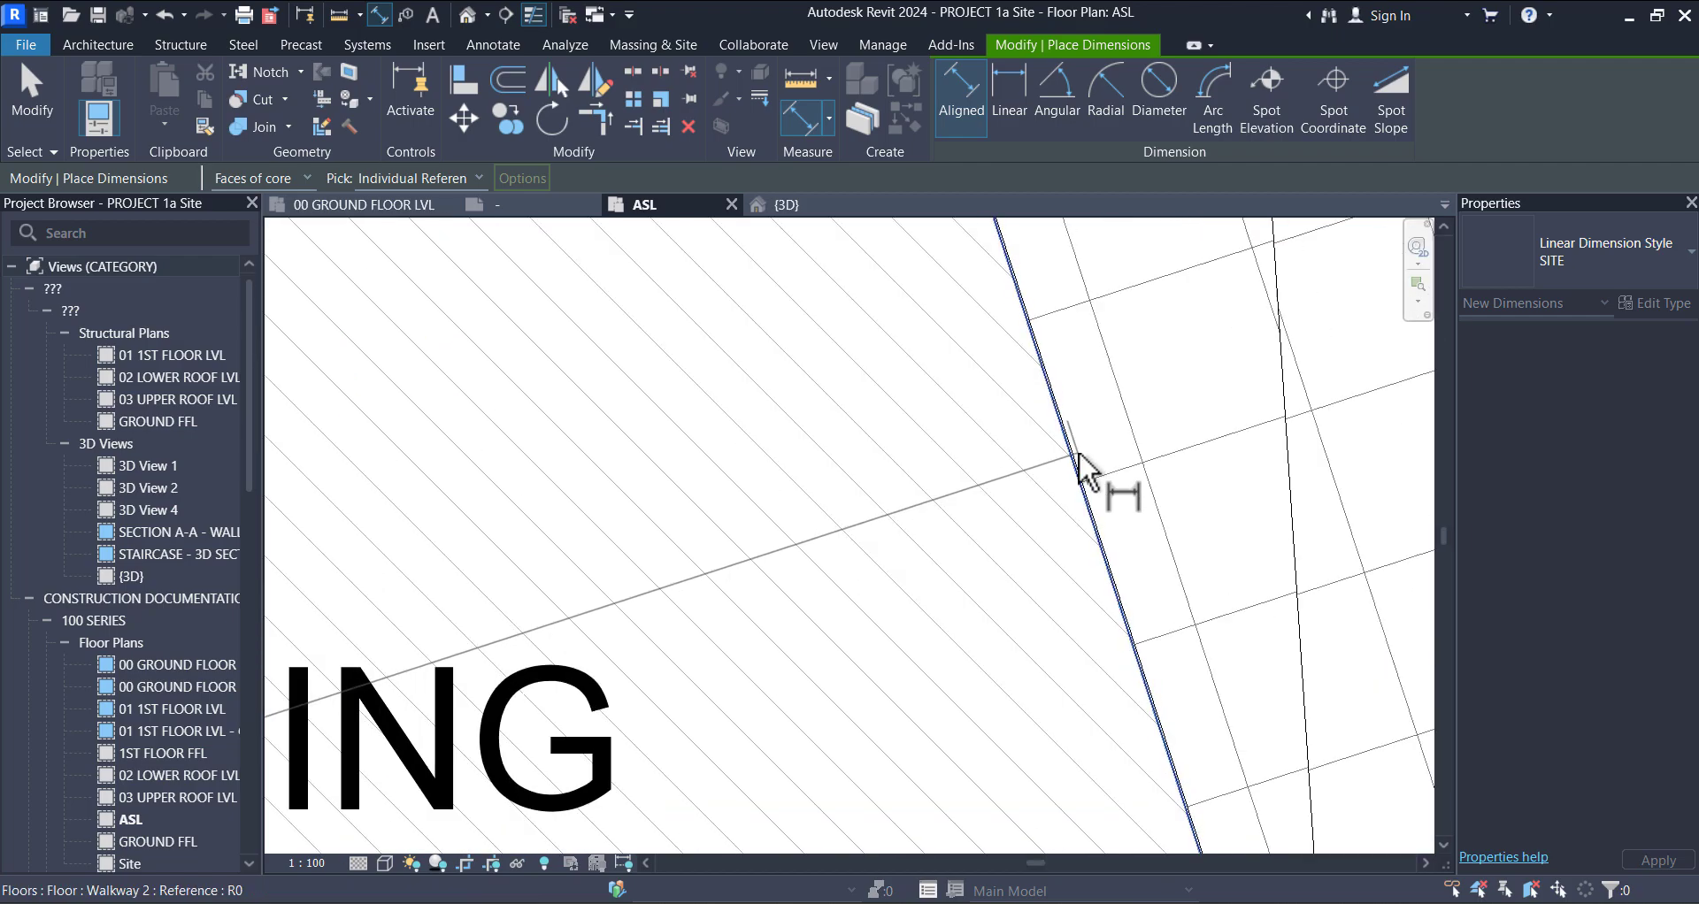
scroll(996, 455, down, 5)
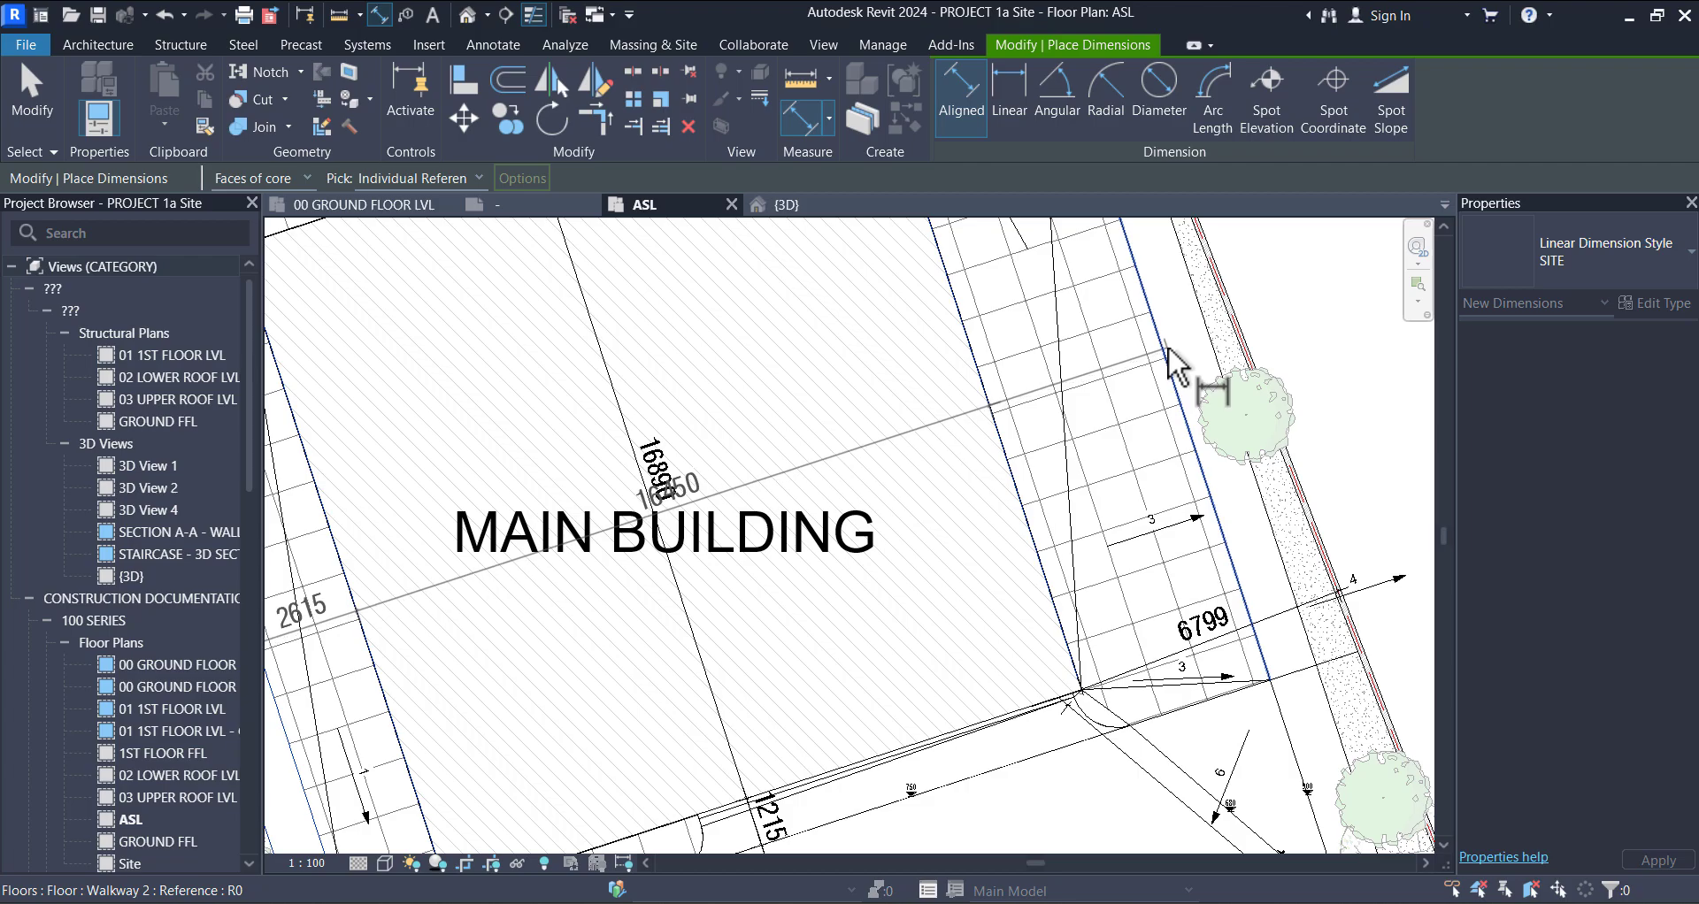
scroll(1204, 345, up, 3)
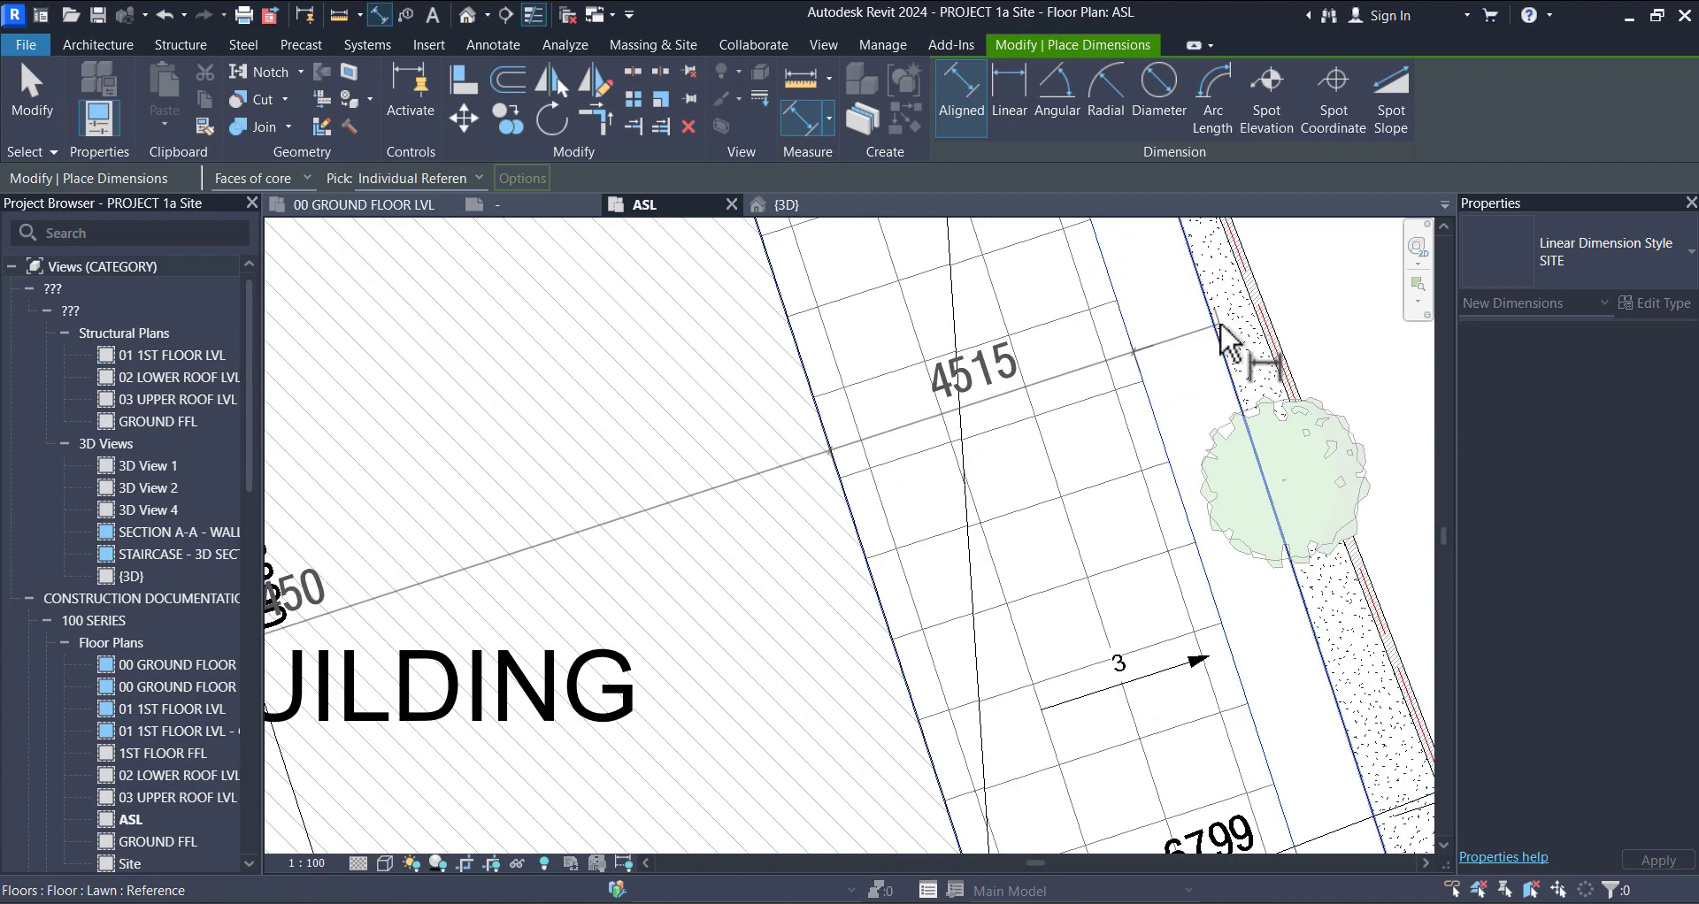
click(1220, 324)
scroll(1260, 312, up, 3)
click(1261, 312)
scroll(1264, 317, down, 2)
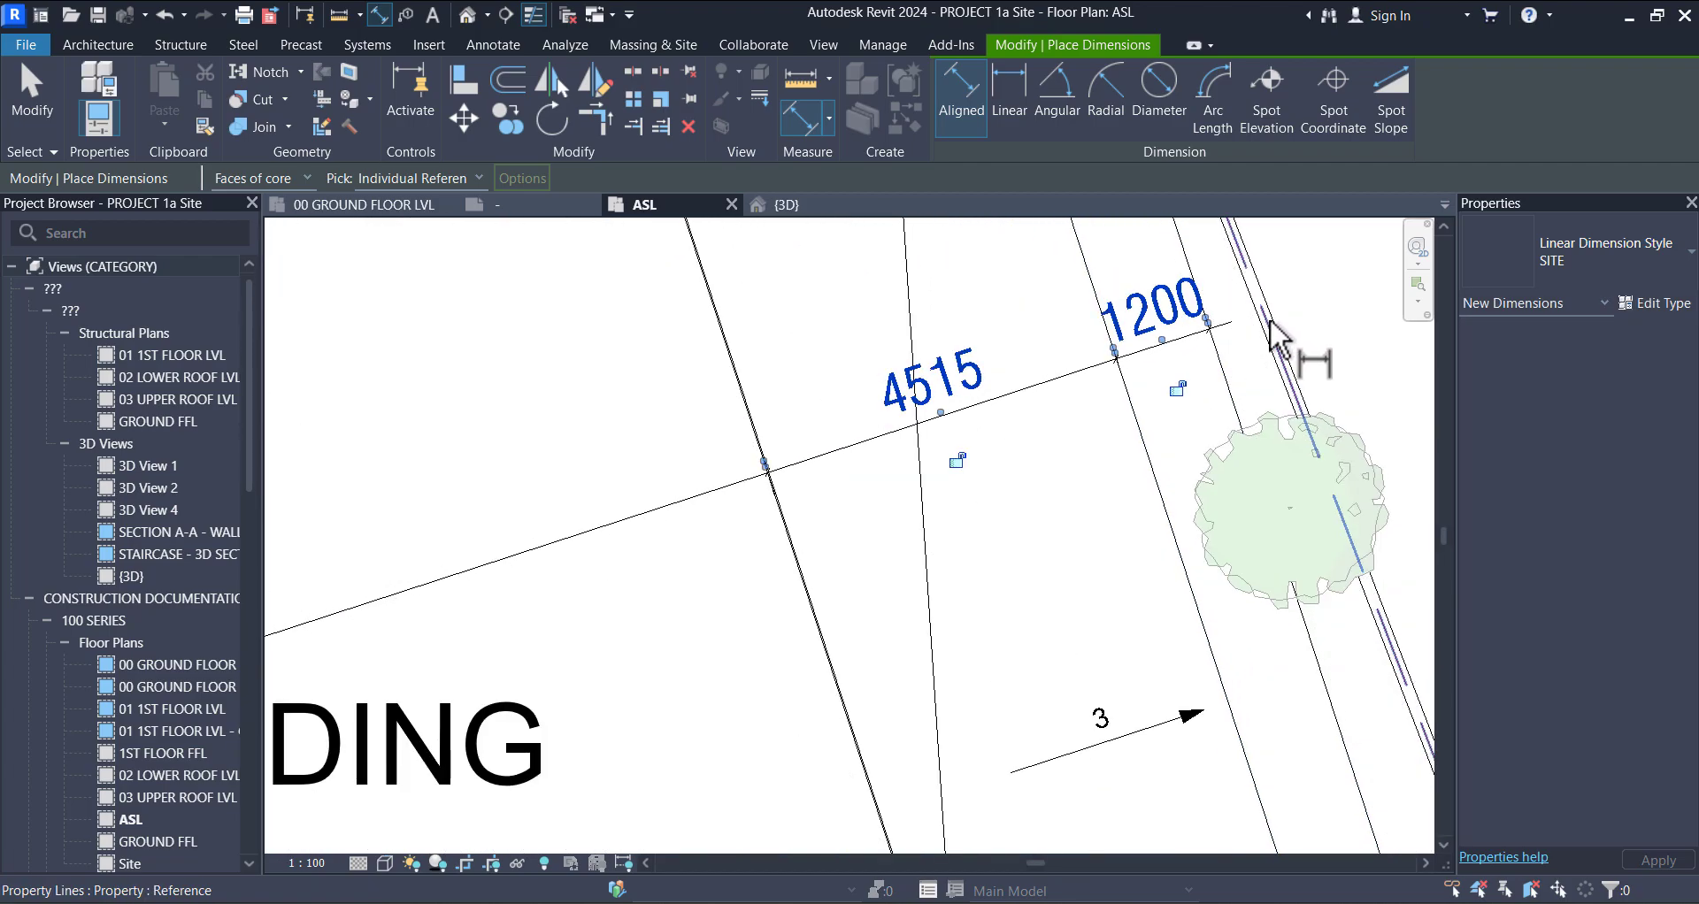
scroll(1274, 334, down, 4)
key(Escape)
Step: Move the cross-site dimension string towards the rear of the main building, clear of the MAIN BUILDING label
scroll(1147, 405, up, 4)
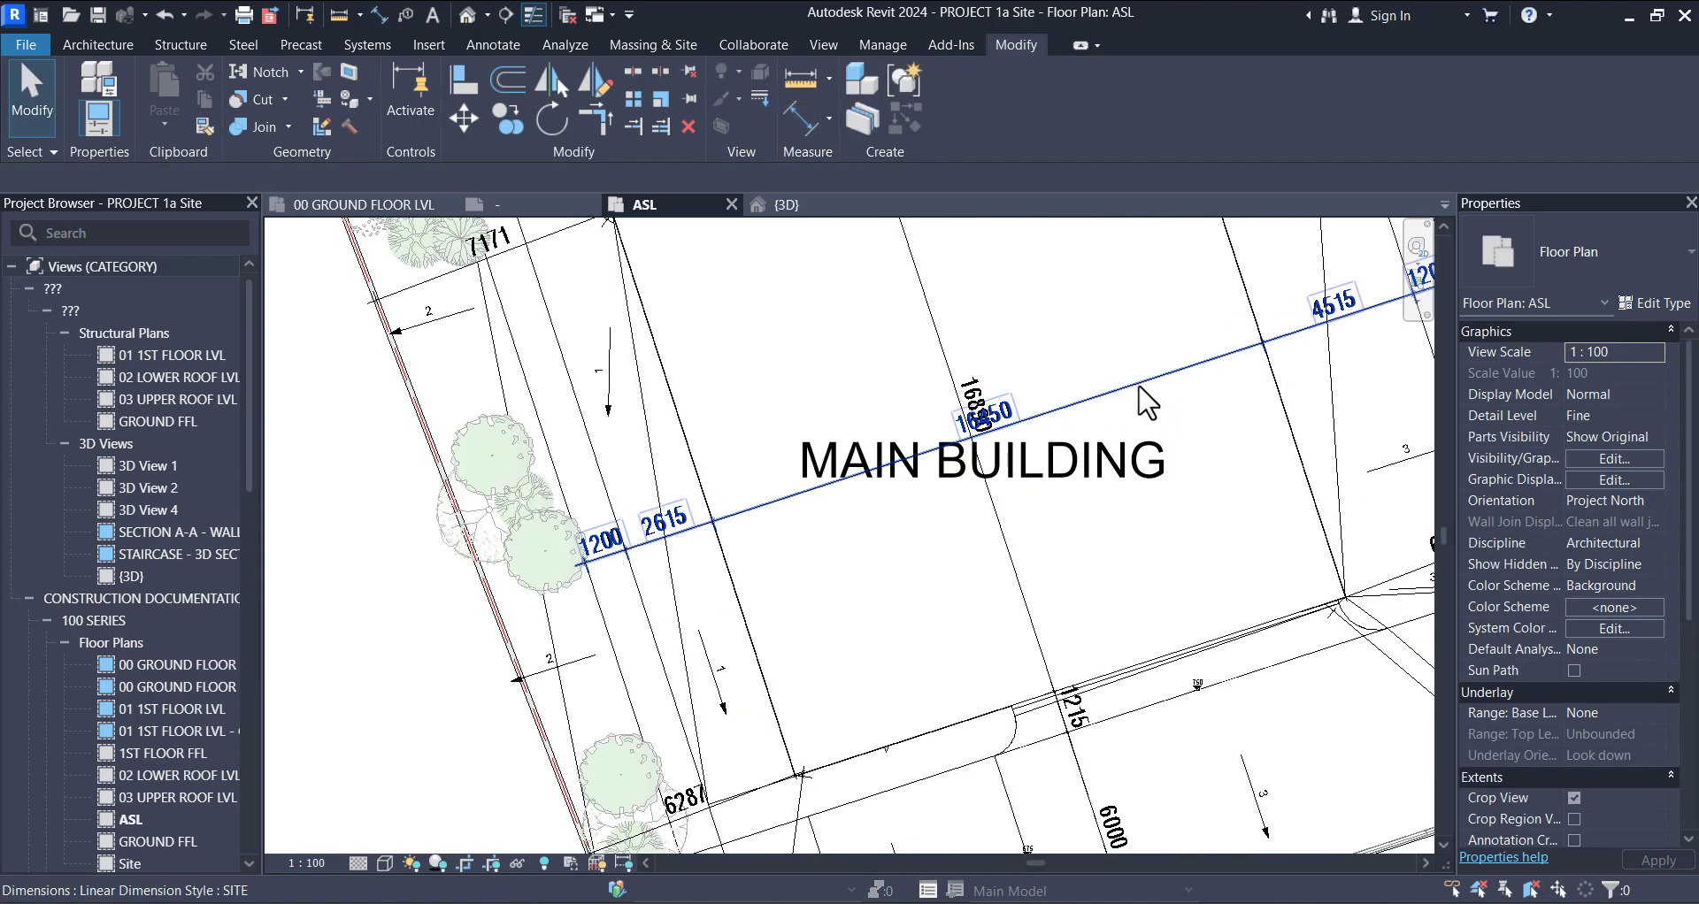
click(1141, 389)
drag(1142, 389, 1124, 306)
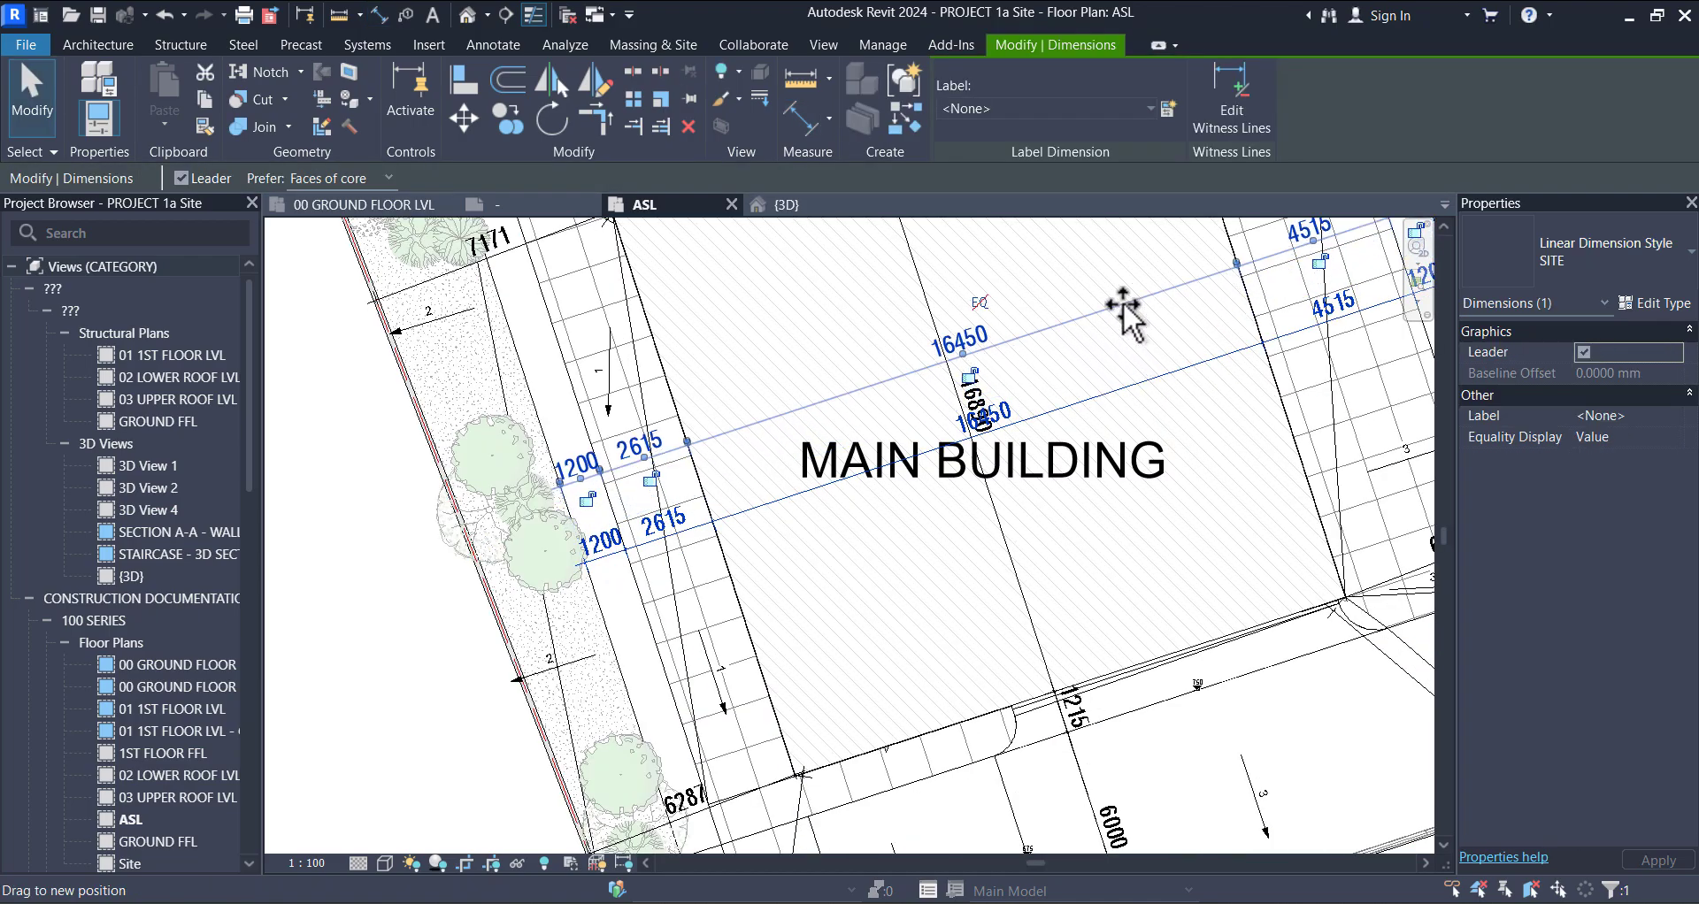
scroll(587, 549, down, 3)
key(Escape)
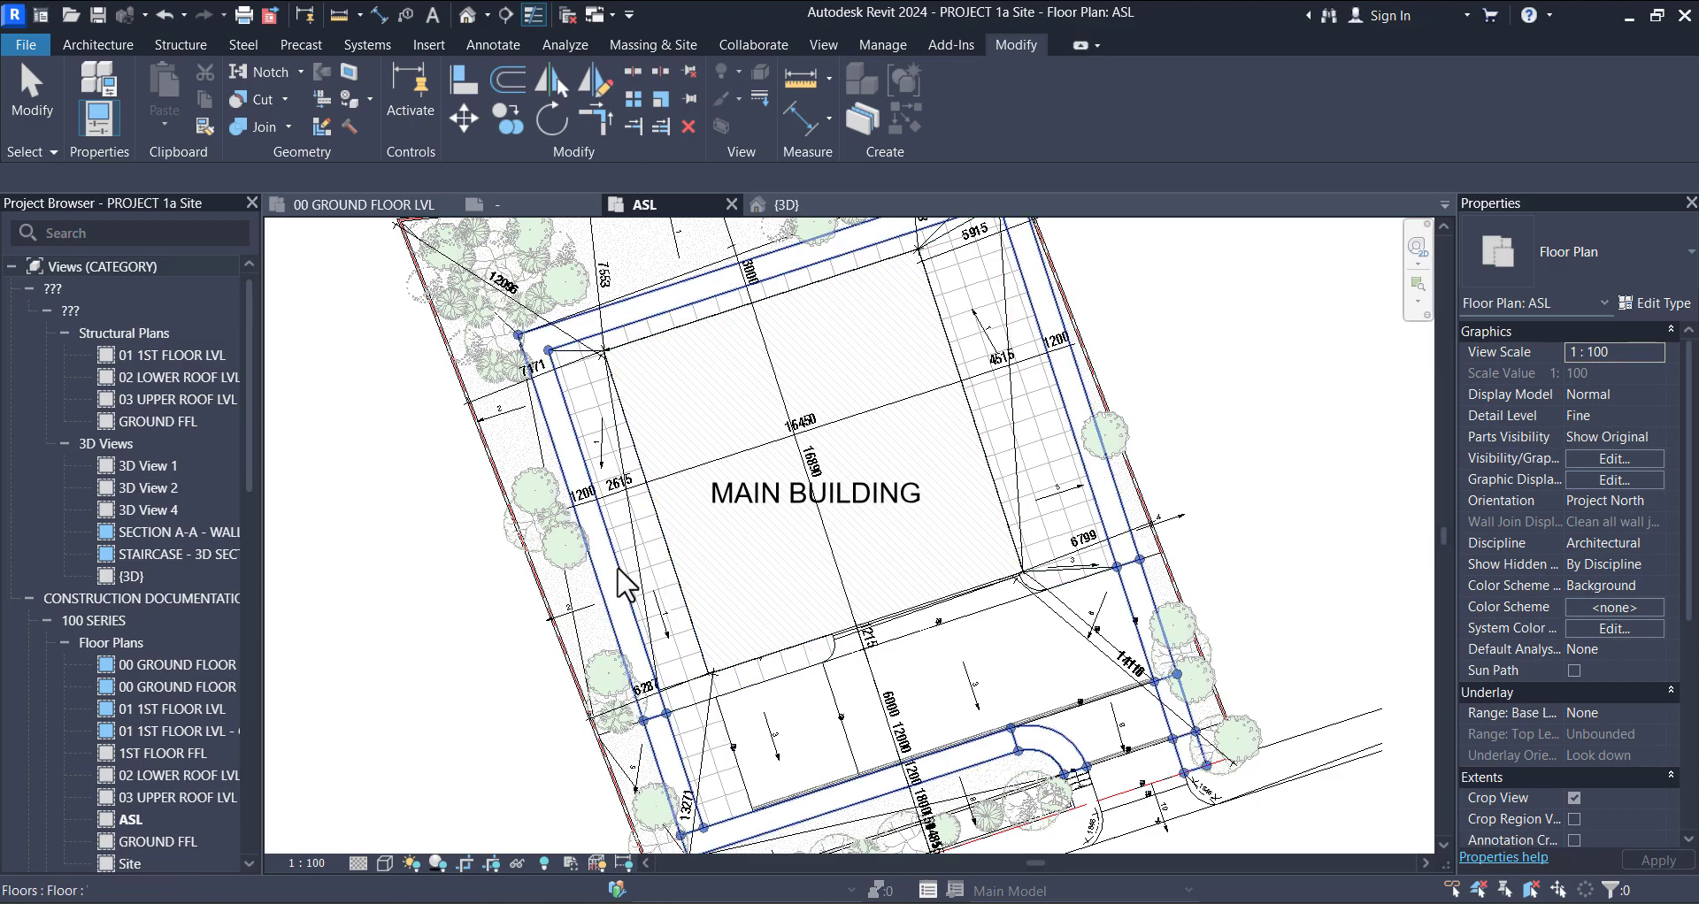
Step: Select all spot slopes visible in the view and give them the suffix %
scroll(889, 399, up, 2)
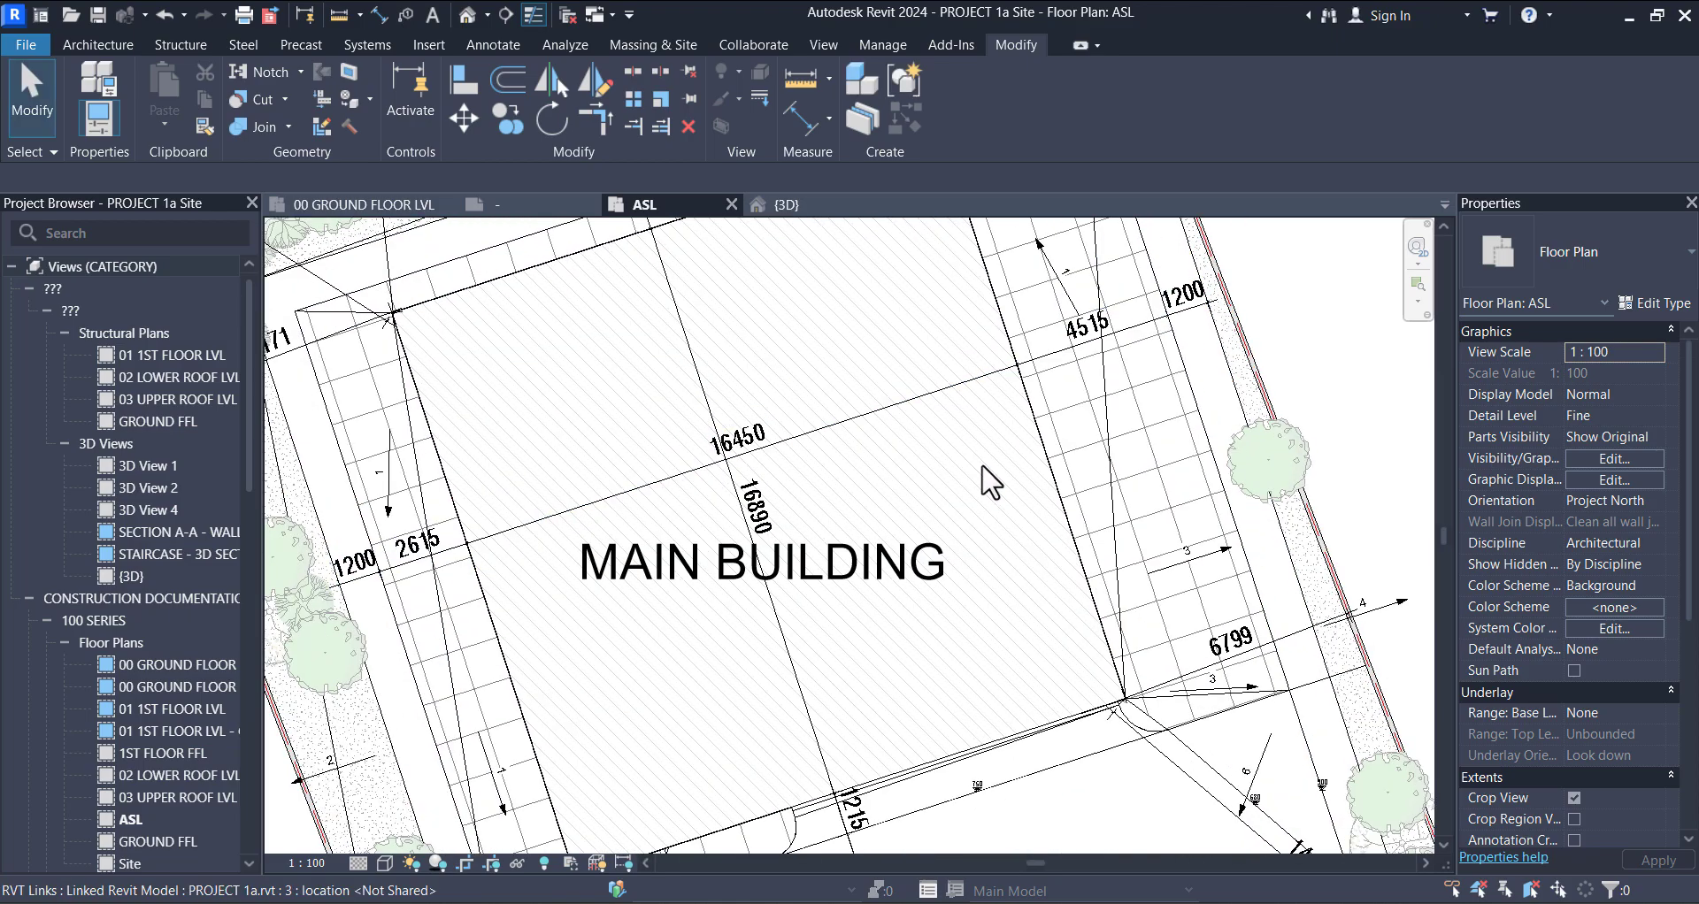
scroll(1061, 531, down, 3)
scroll(1093, 496, up, 3)
right_click(1102, 499)
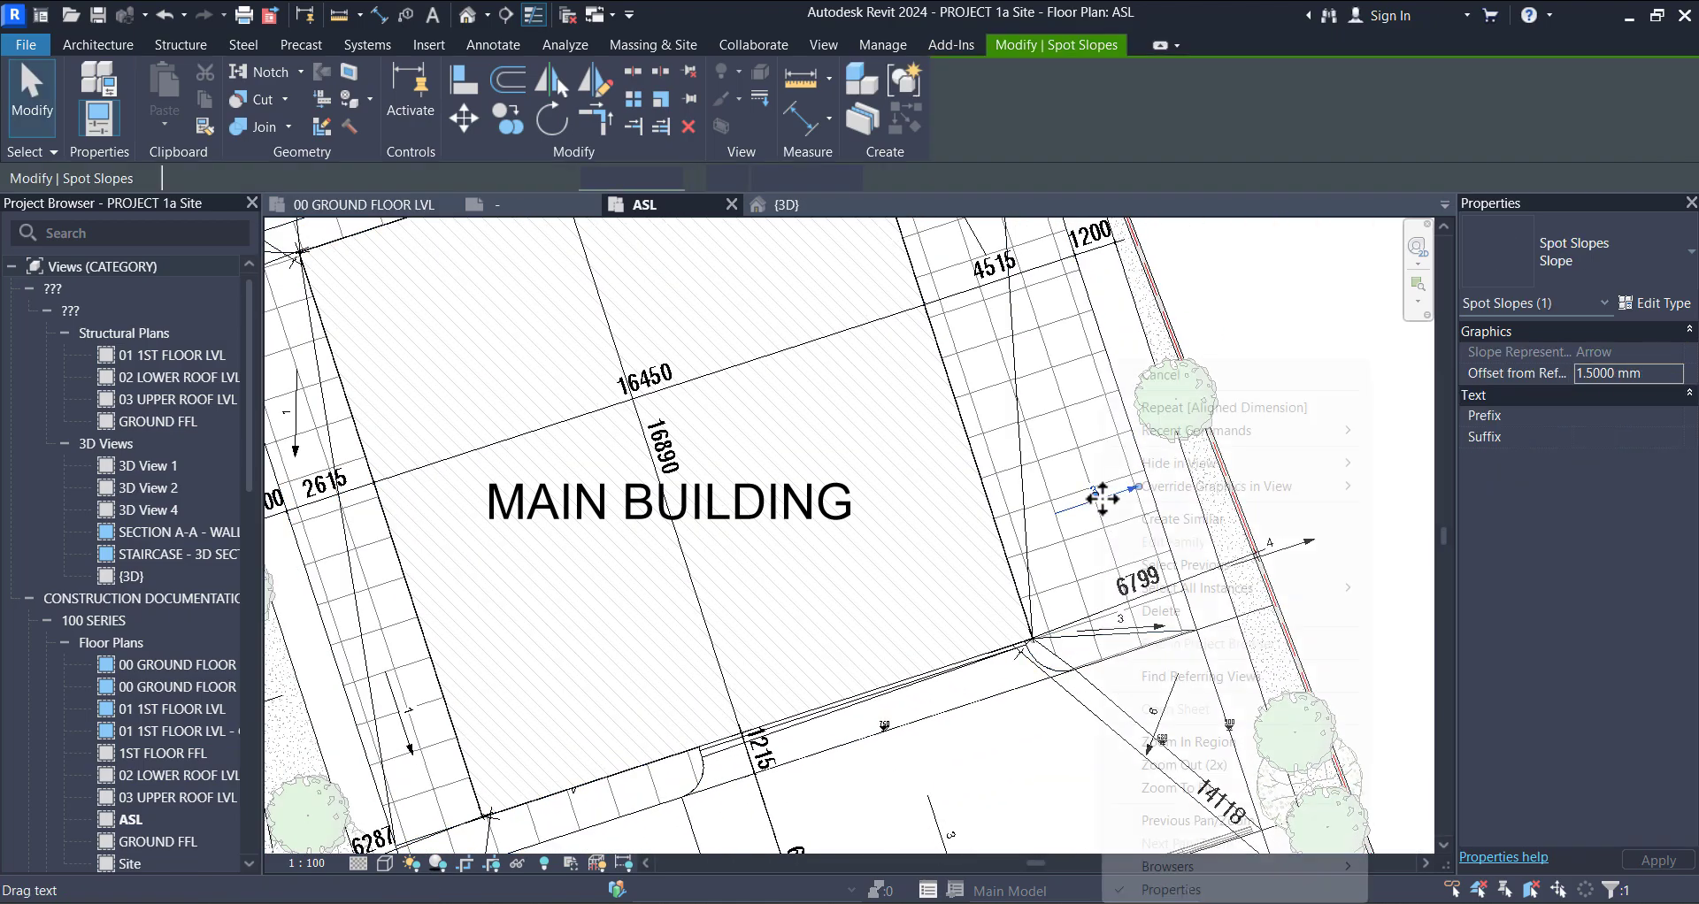
mouse_move(1204, 591)
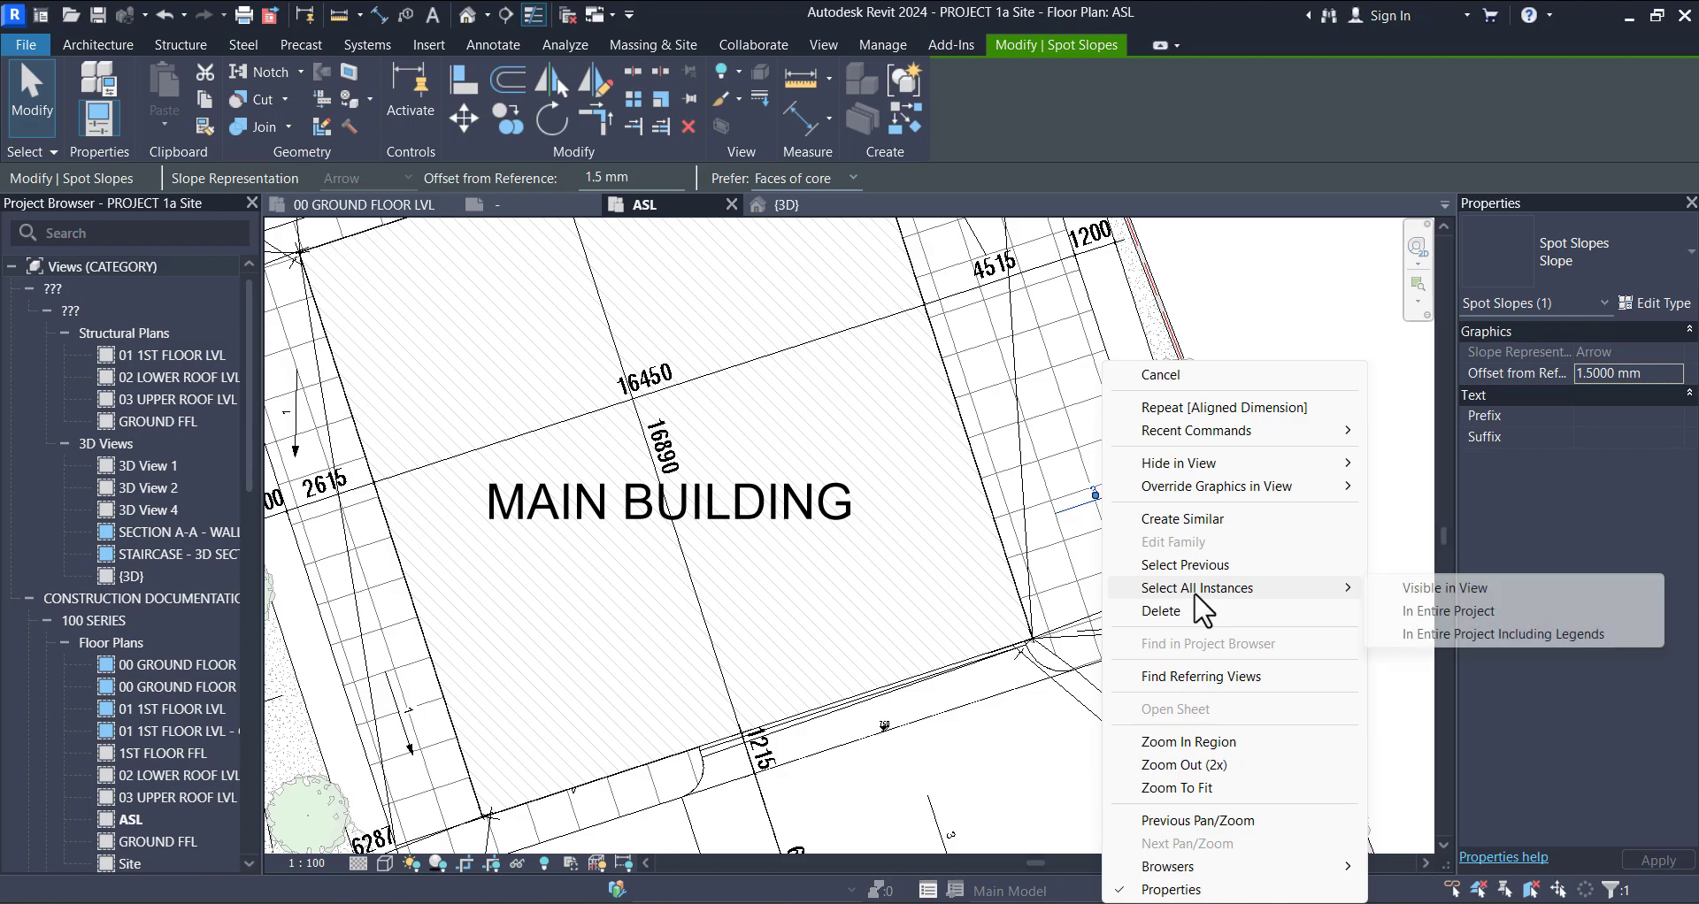
click(1398, 588)
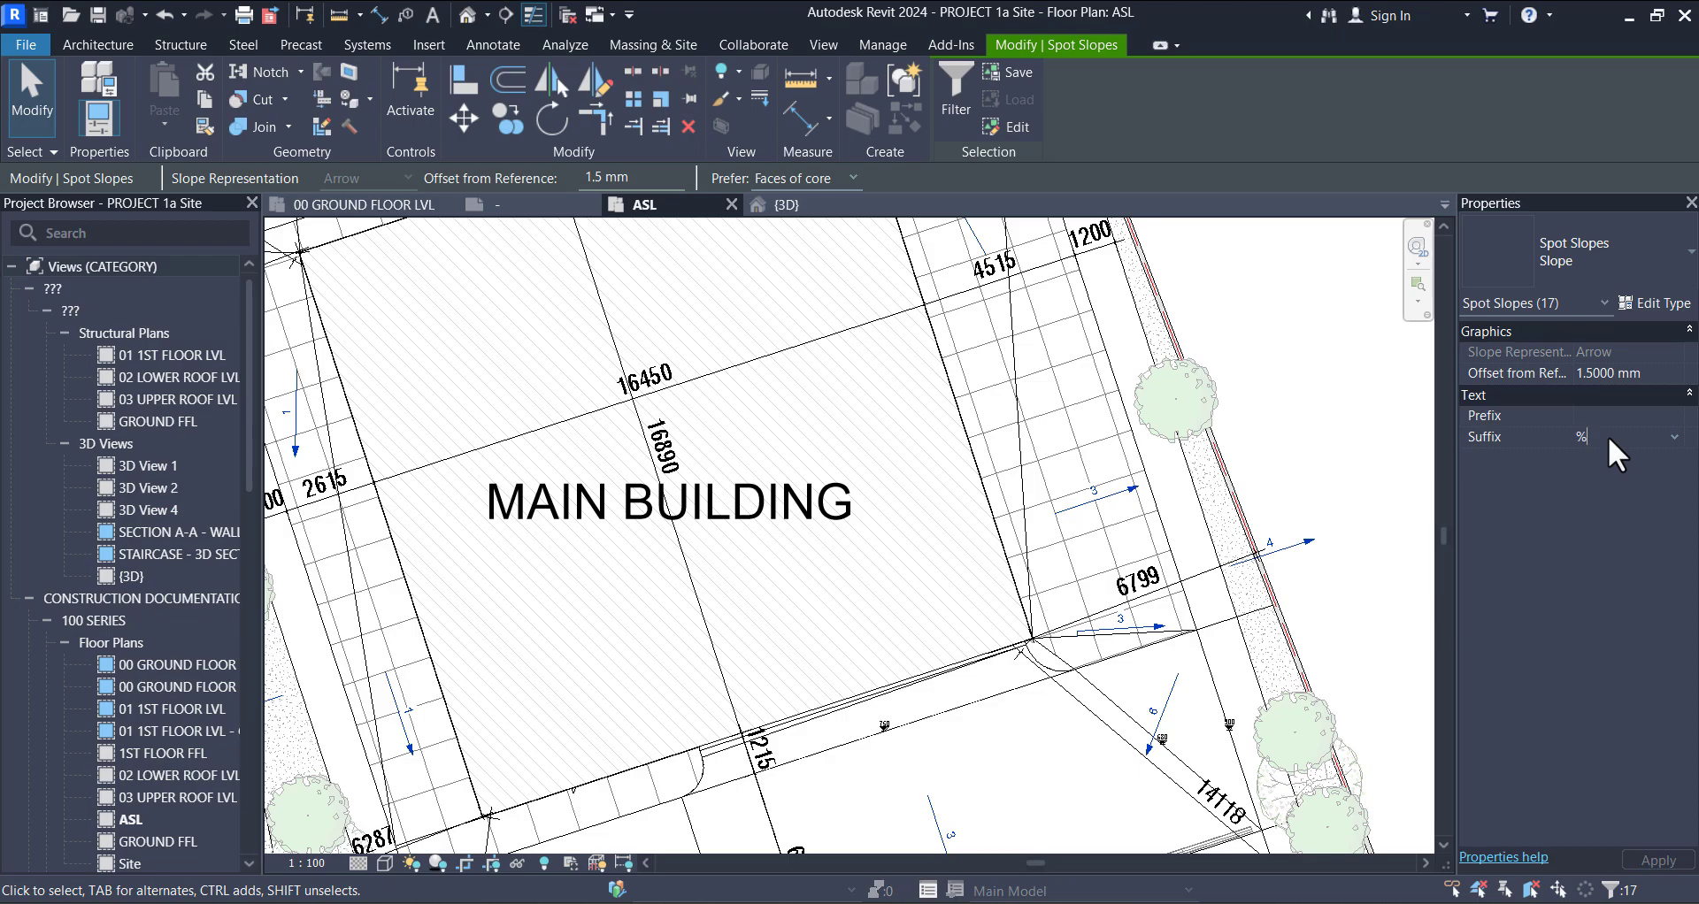
key(Return)
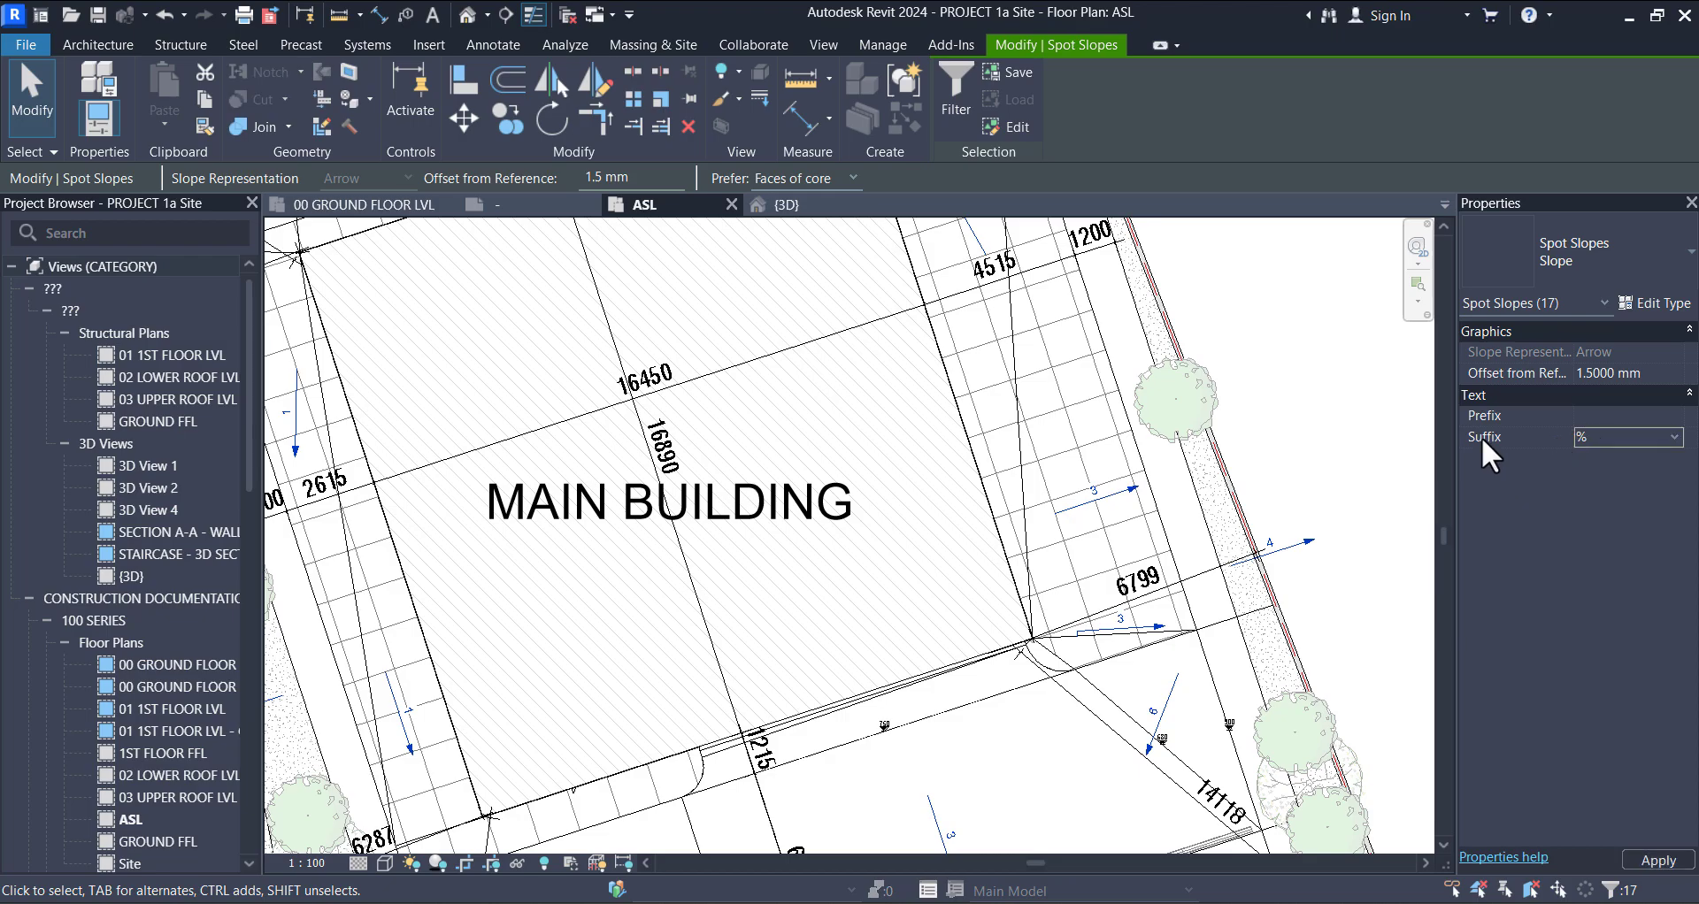
click(1368, 447)
scroll(1283, 540, up, 4)
scroll(1282, 464, down, 6)
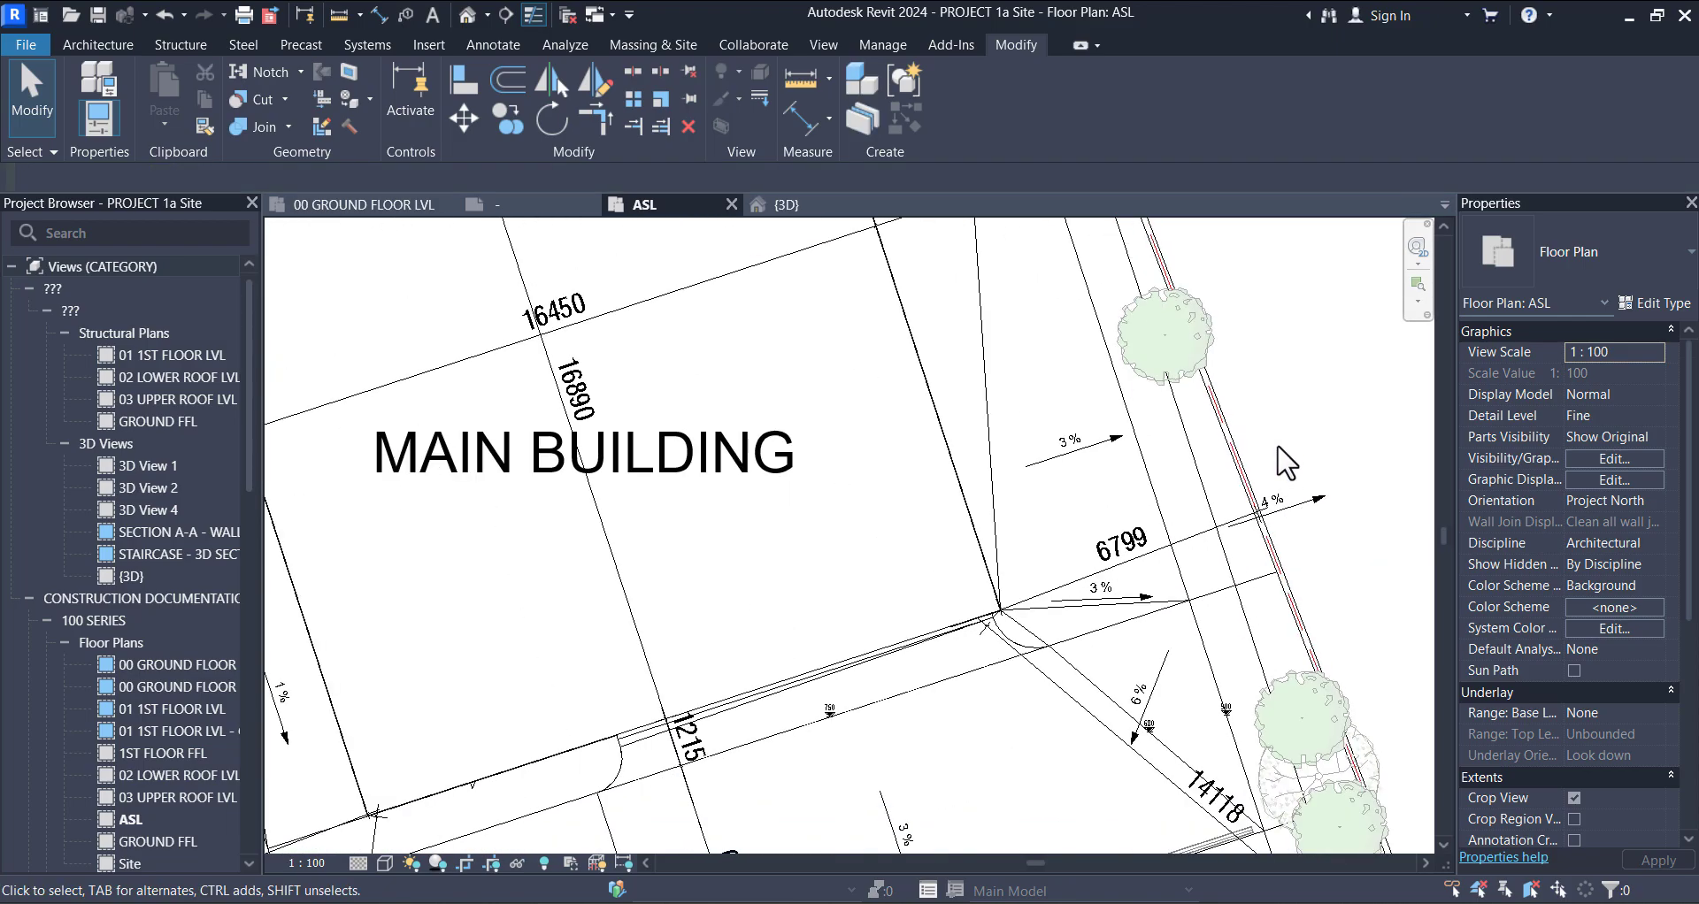
Step: Select all Target (Project) 2 spot elevations visible in the view and give their values the prefix +
scroll(970, 523, up, 5)
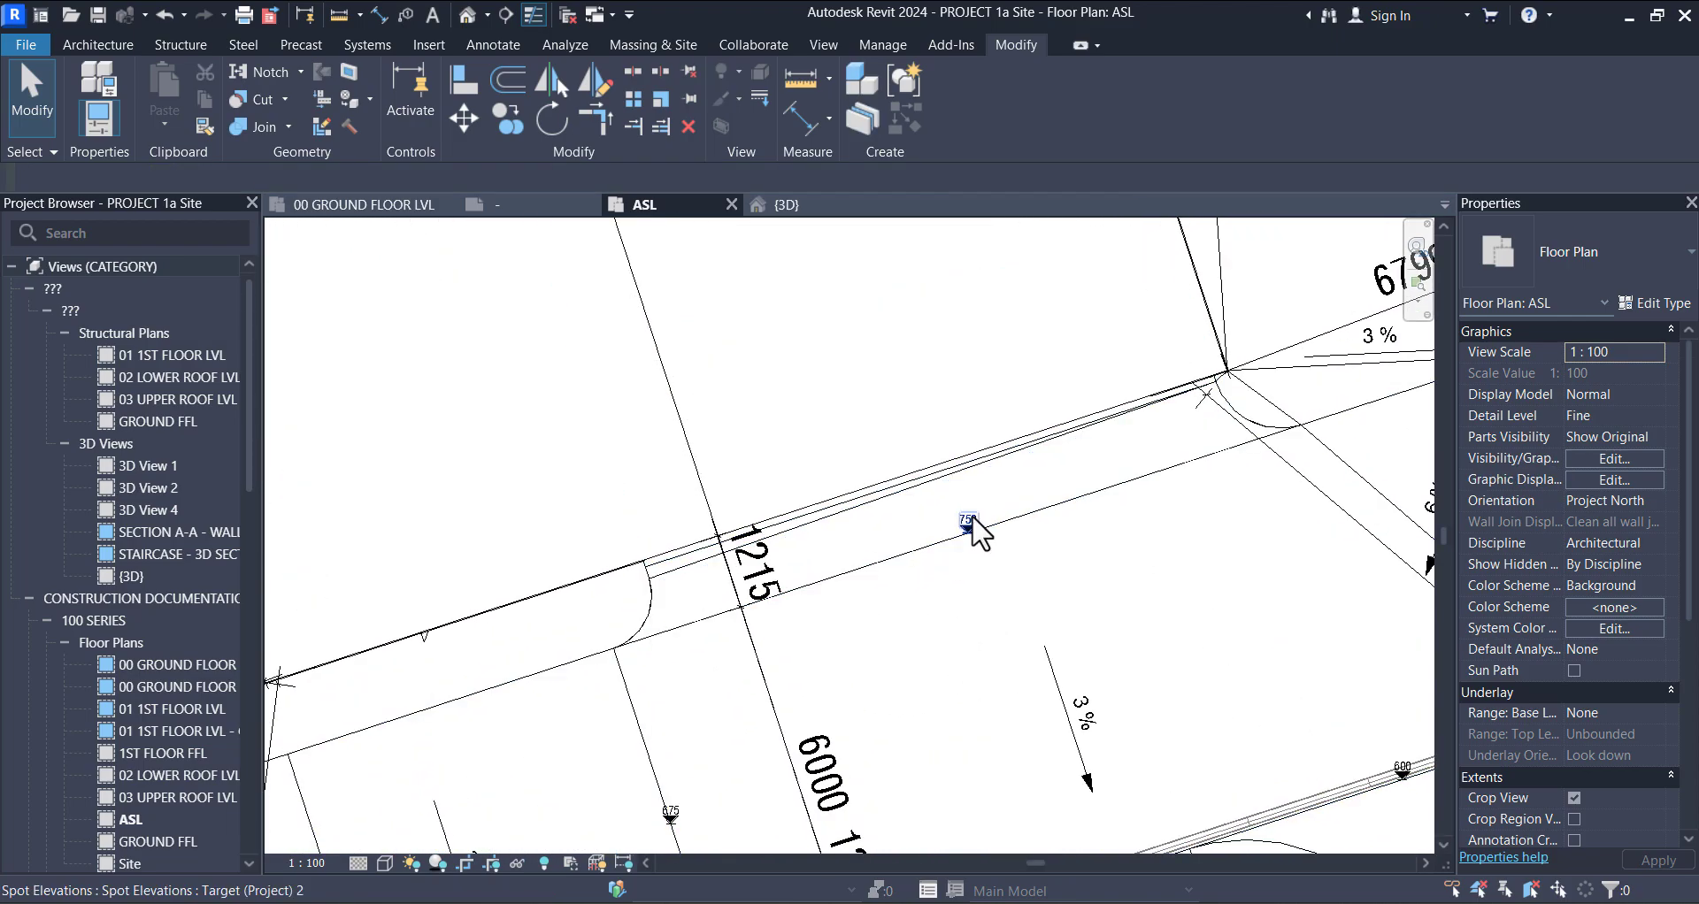
right_click(973, 526)
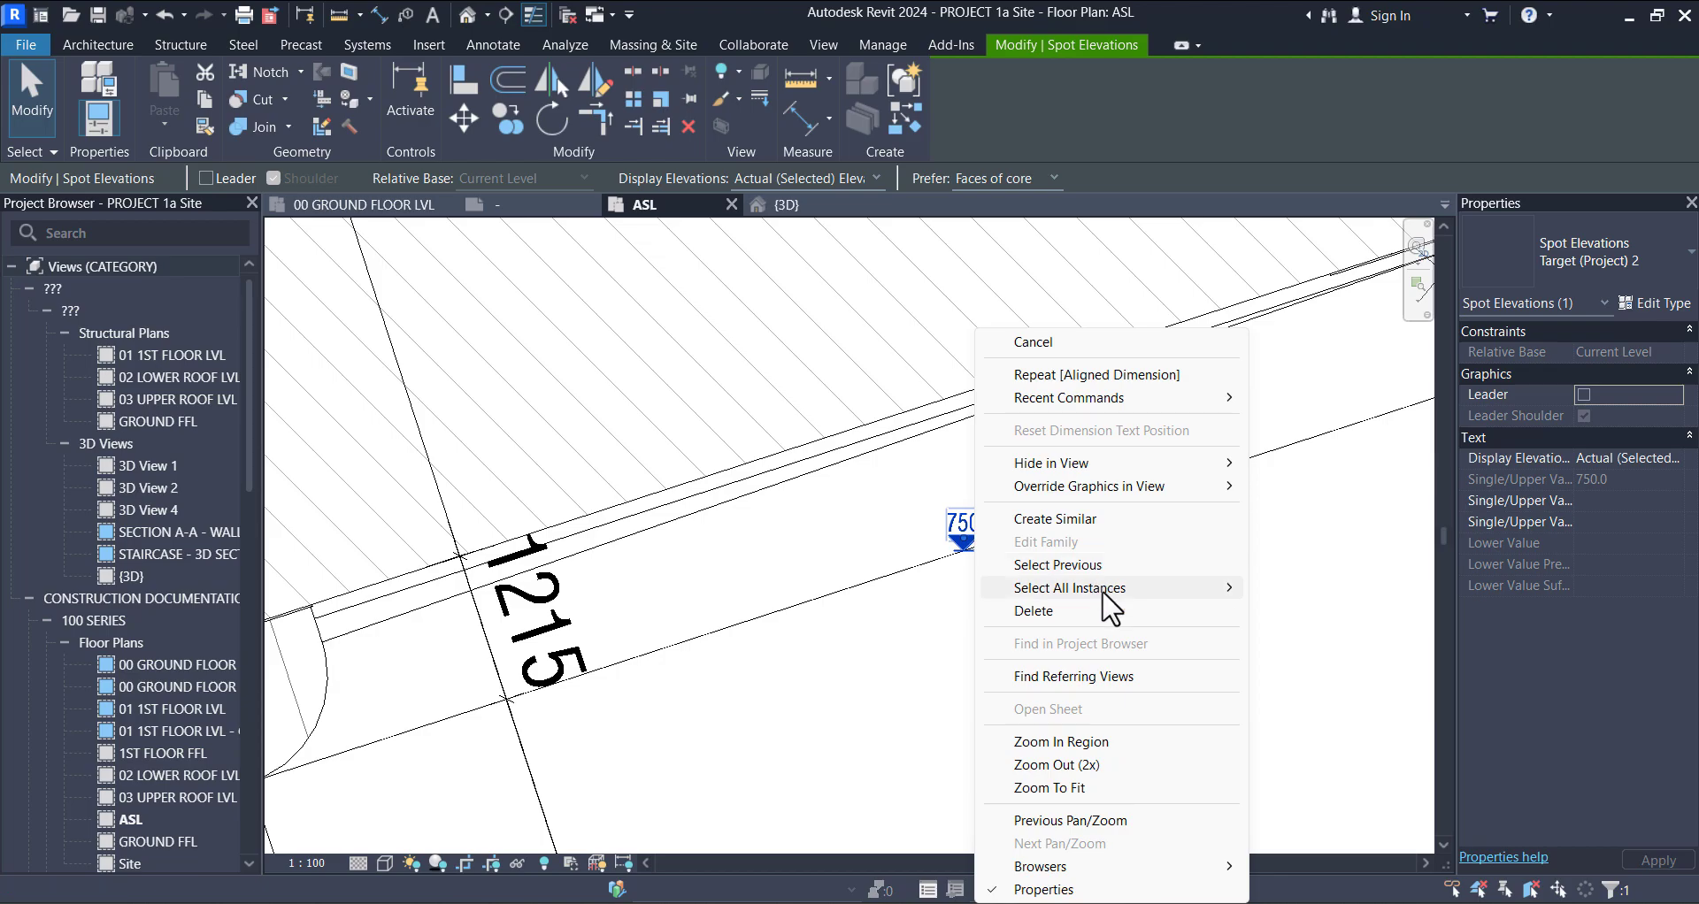
mouse_move(1124, 589)
click(1361, 588)
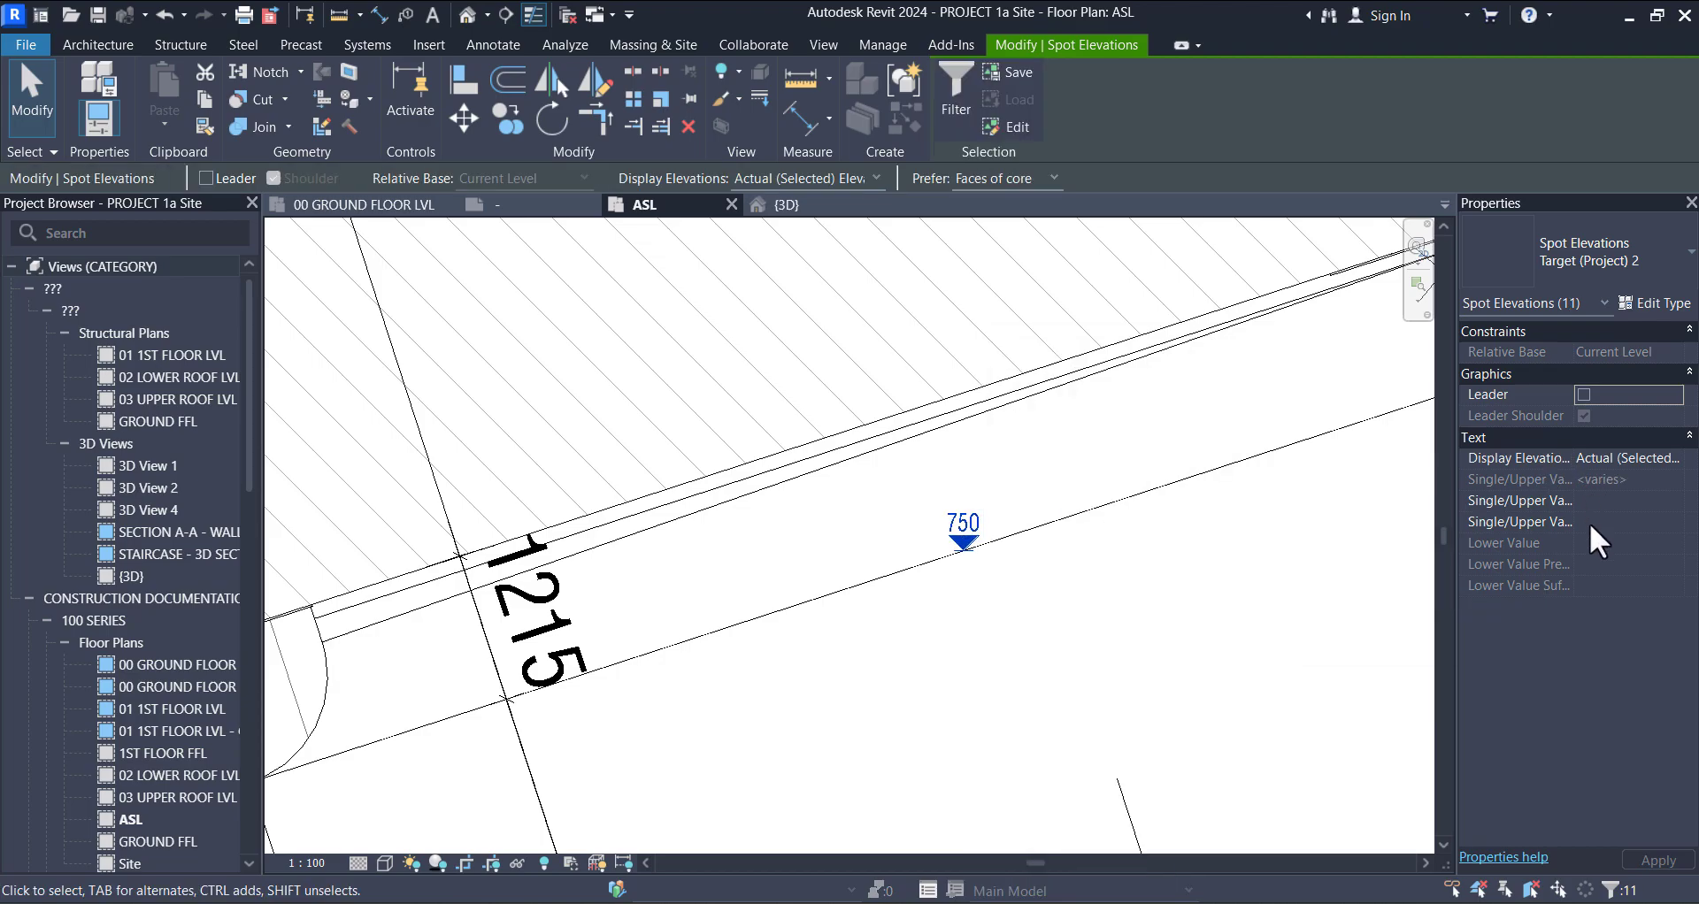
click(1601, 505)
text(+)
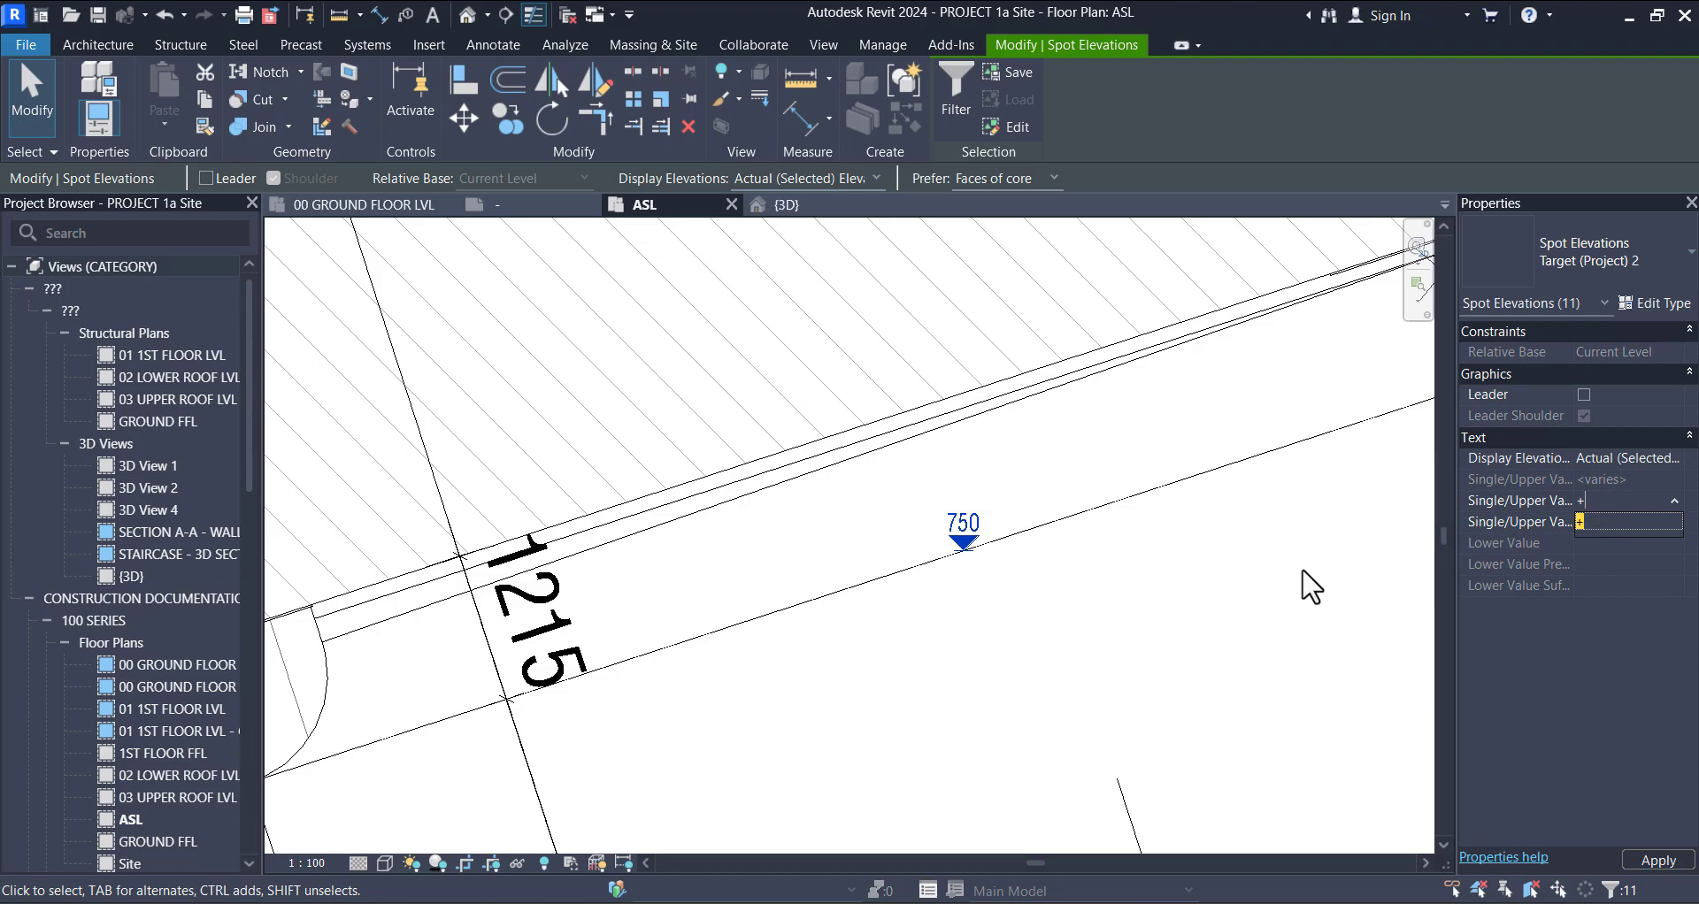
scroll(938, 515, up, 3)
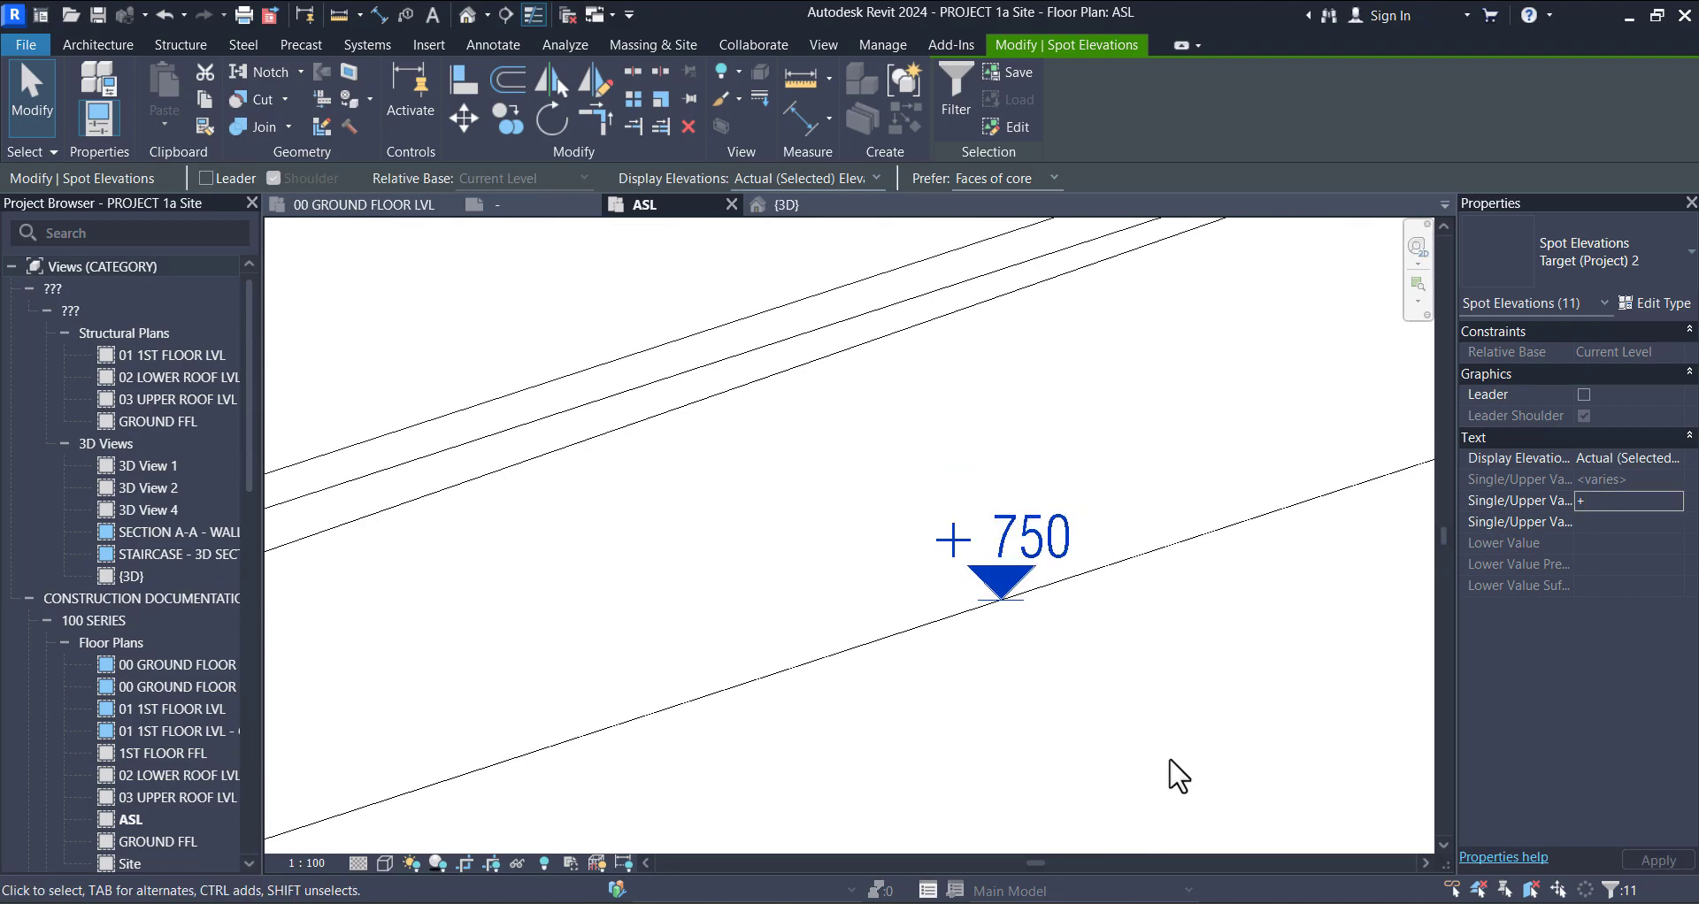
click(1172, 760)
scroll(951, 543, down, 1)
Step: Examine the annotated site plan as a whole, including the rear-left planting and the dimensions around the main building
scroll(953, 553, down, 6)
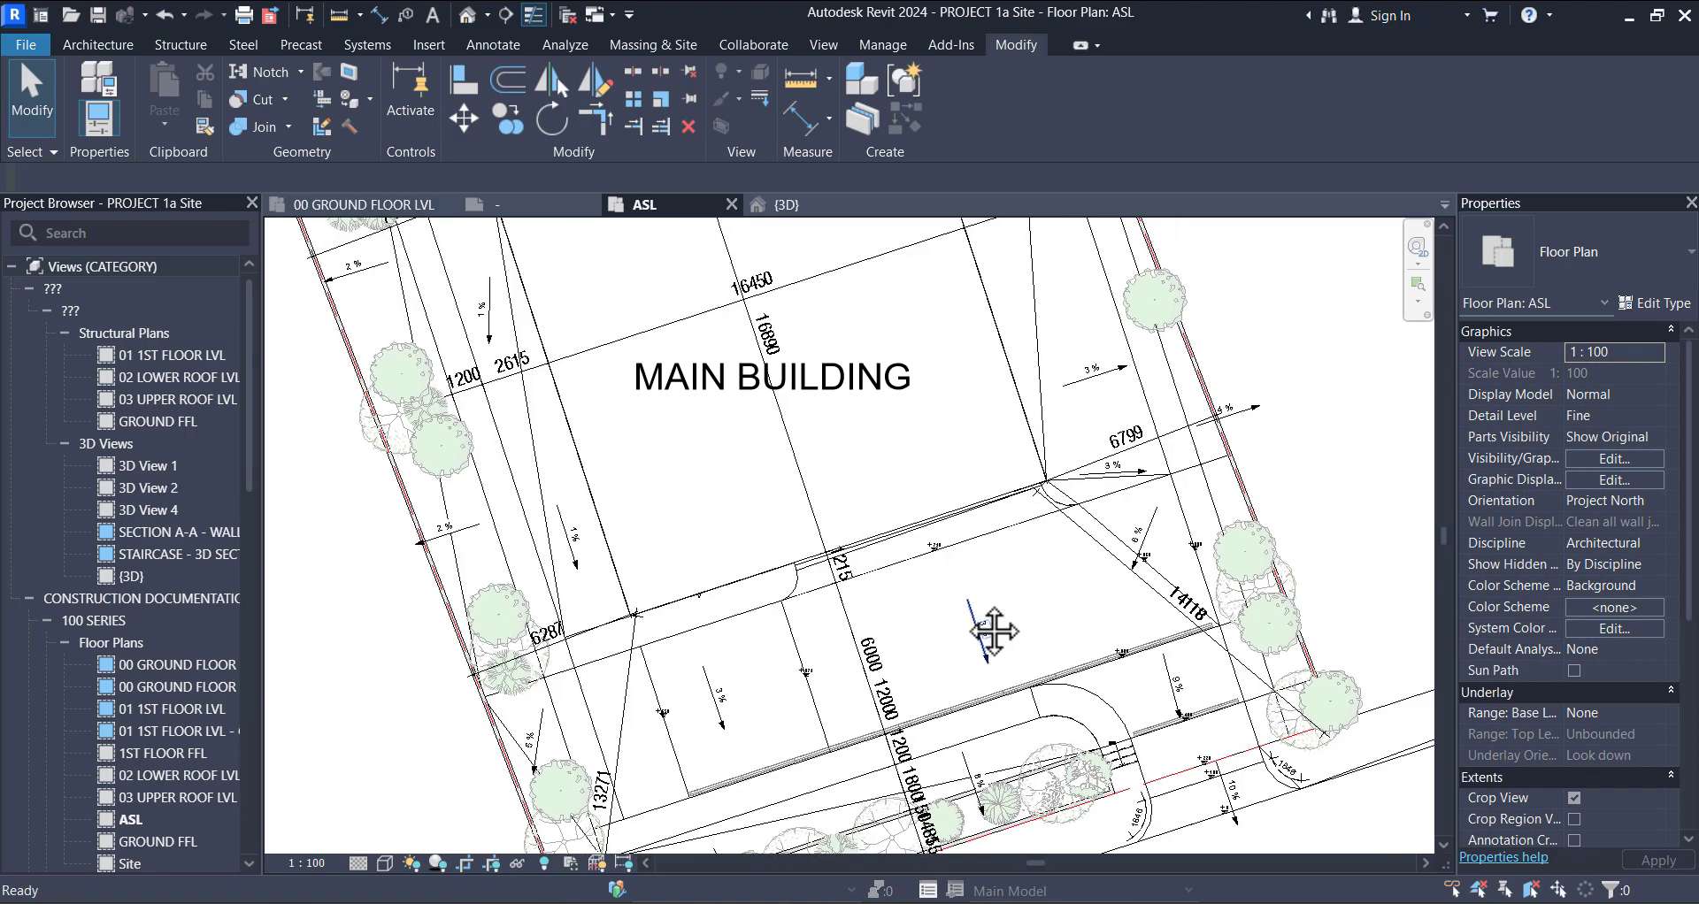
scroll(973, 610, down, 3)
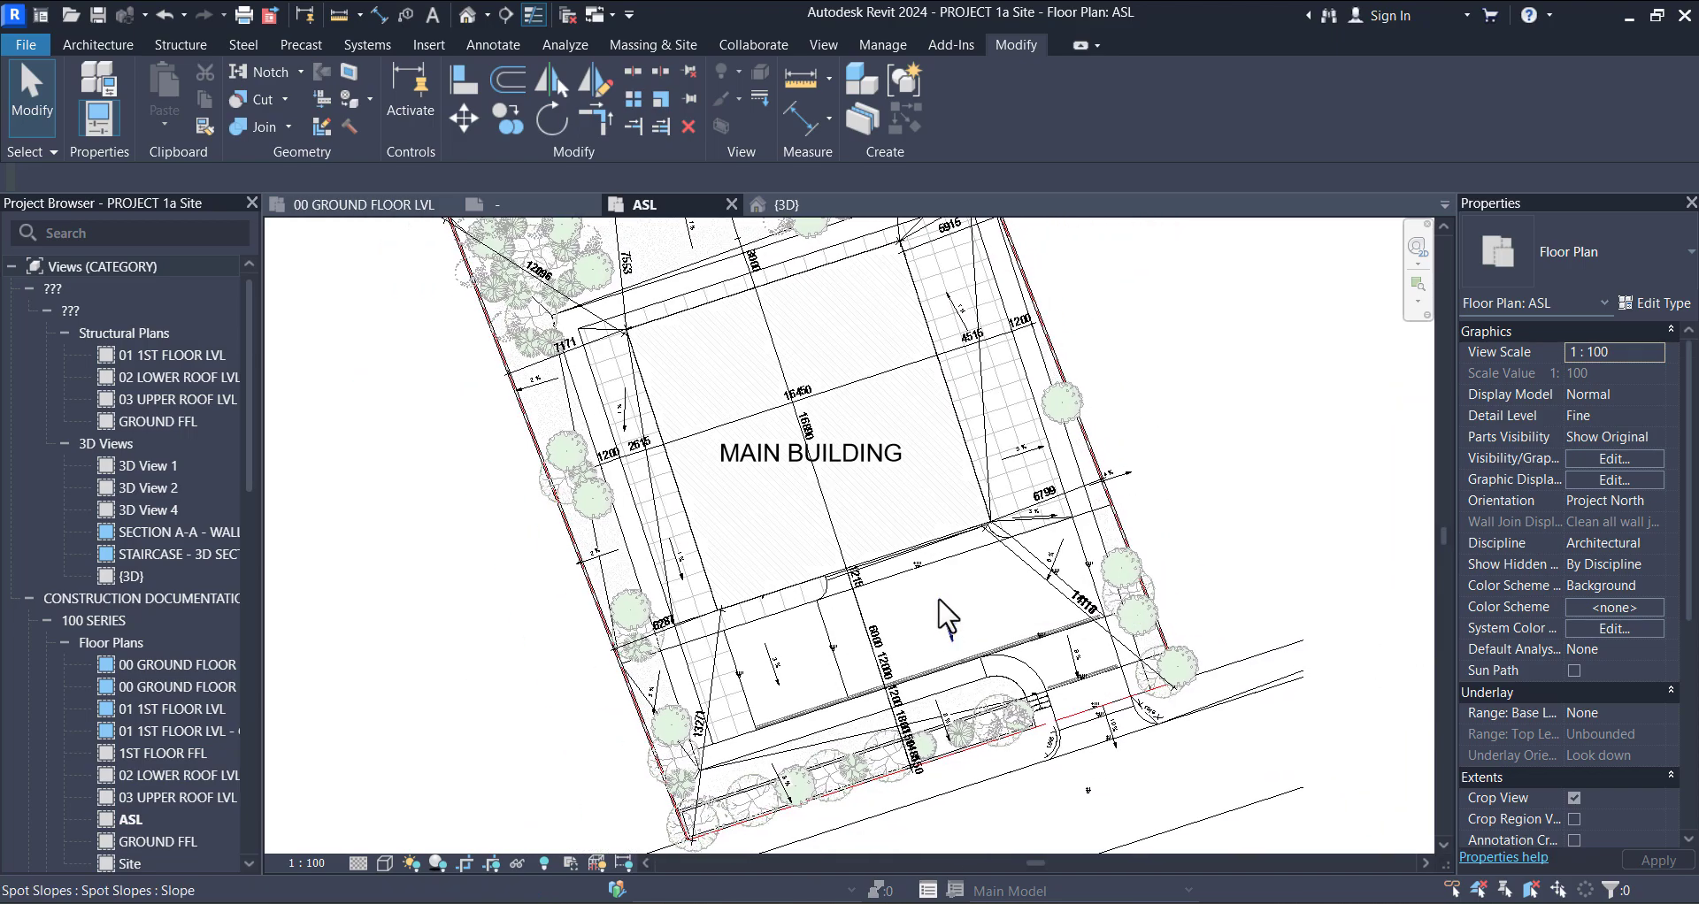
mouse_move(911, 617)
middle_down()
mouse_move(946, 649)
mouse_move(894, 645)
middle_up()
scroll(898, 618, down, 1)
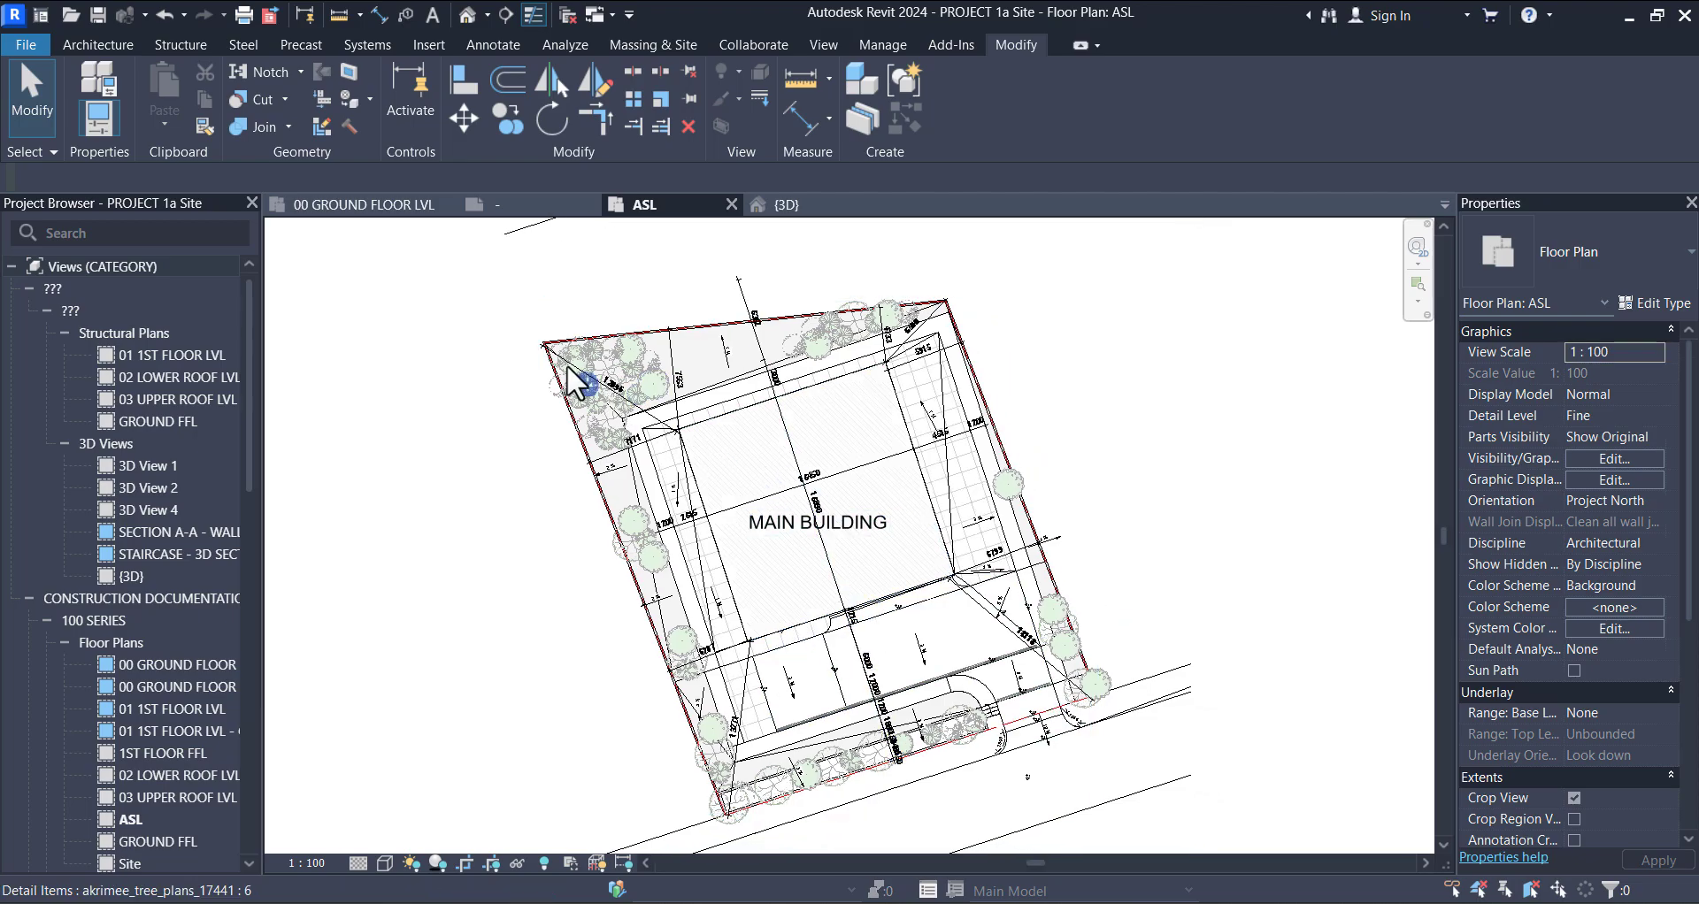
scroll(546, 349, up, 2)
scroll(528, 336, up, 1)
scroll(682, 380, down, 4)
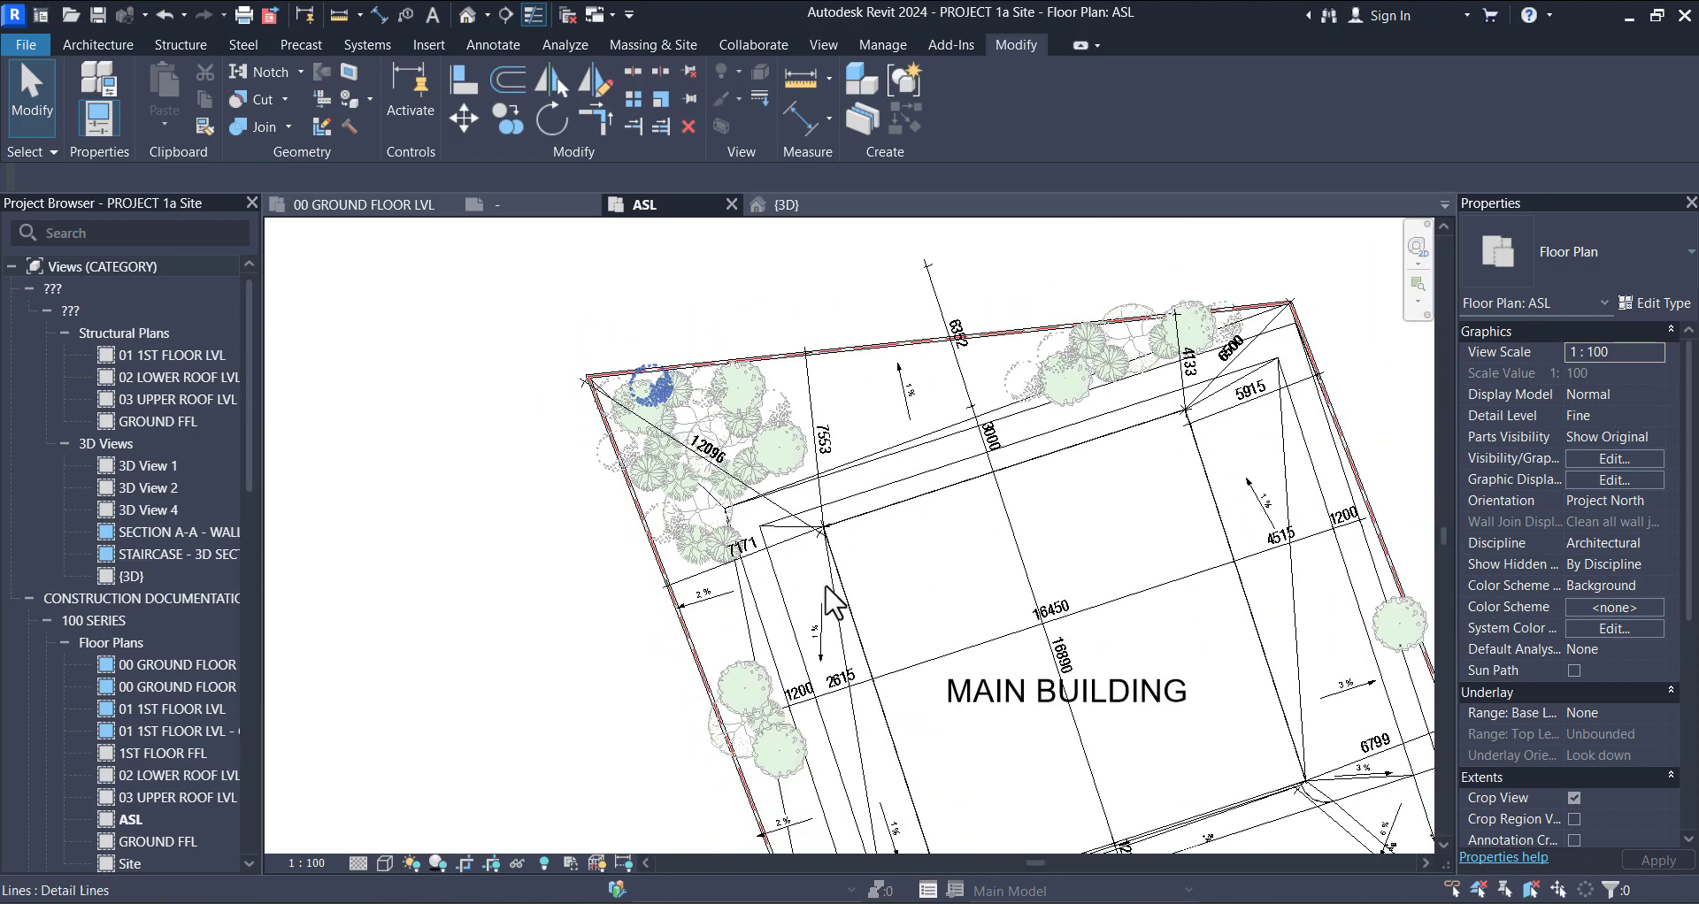
scroll(900, 633, down, 1)
middle_drag(909, 650, 827, 576)
middle_drag(843, 630, 755, 546)
scroll(796, 611, down, 1)
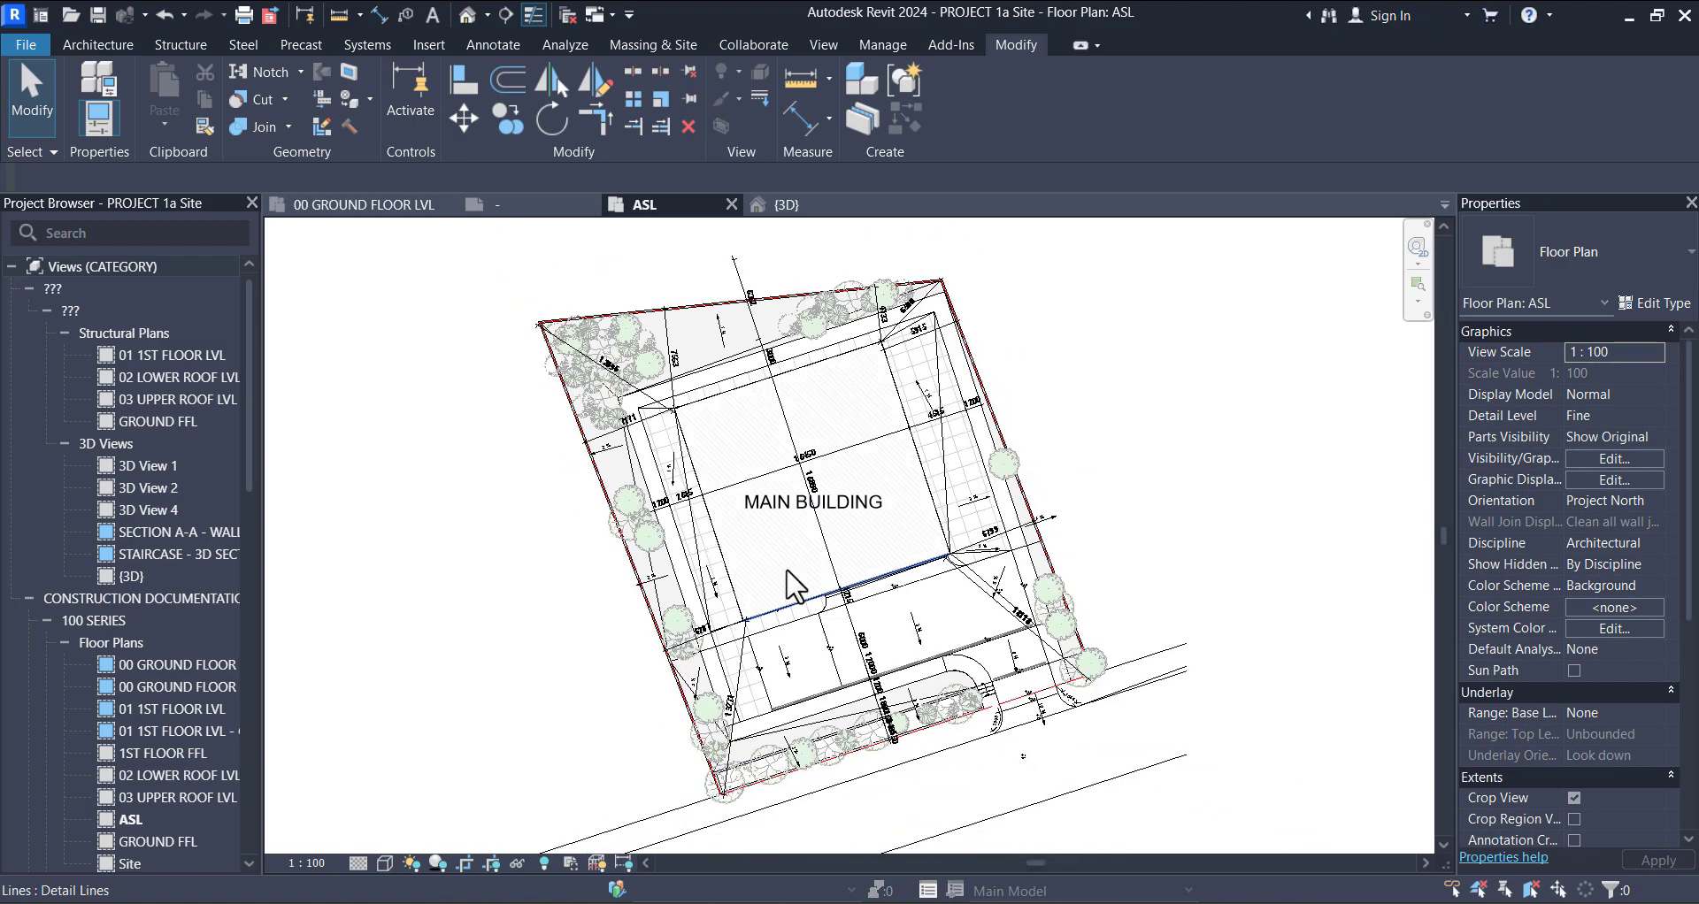
Step: Add a text note reading CALVARY STREET on the road in front of the site, in the MAIN BUILDING label's style
click(763, 512)
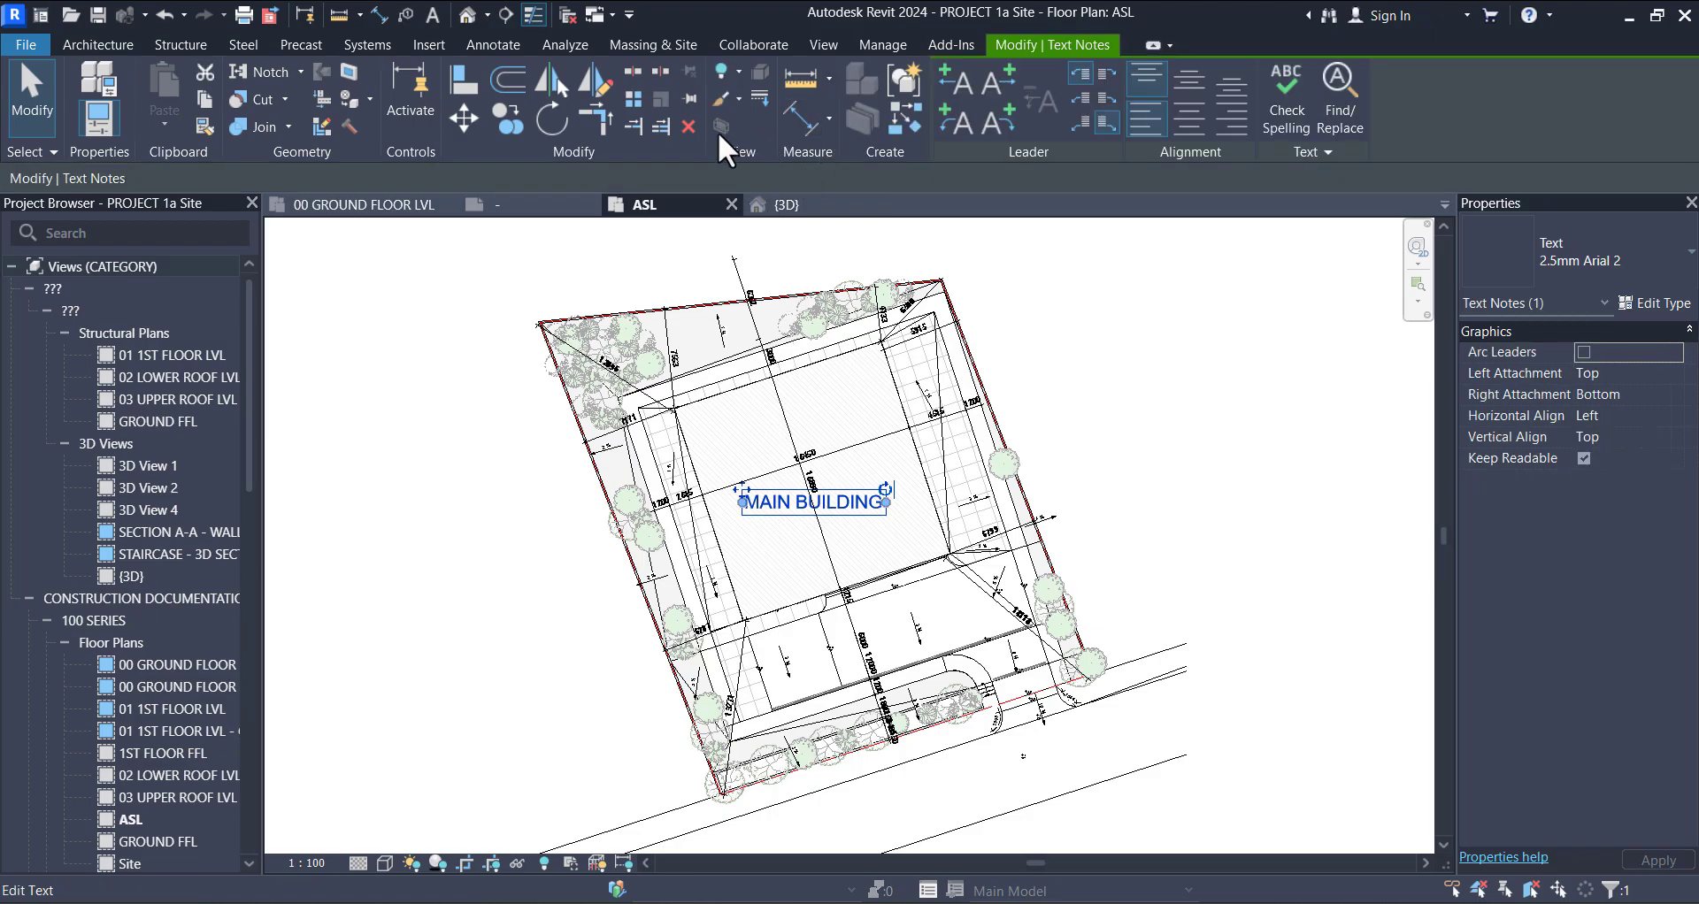
click(905, 116)
middle_drag(913, 791, 920, 567)
scroll(920, 567, up, 2)
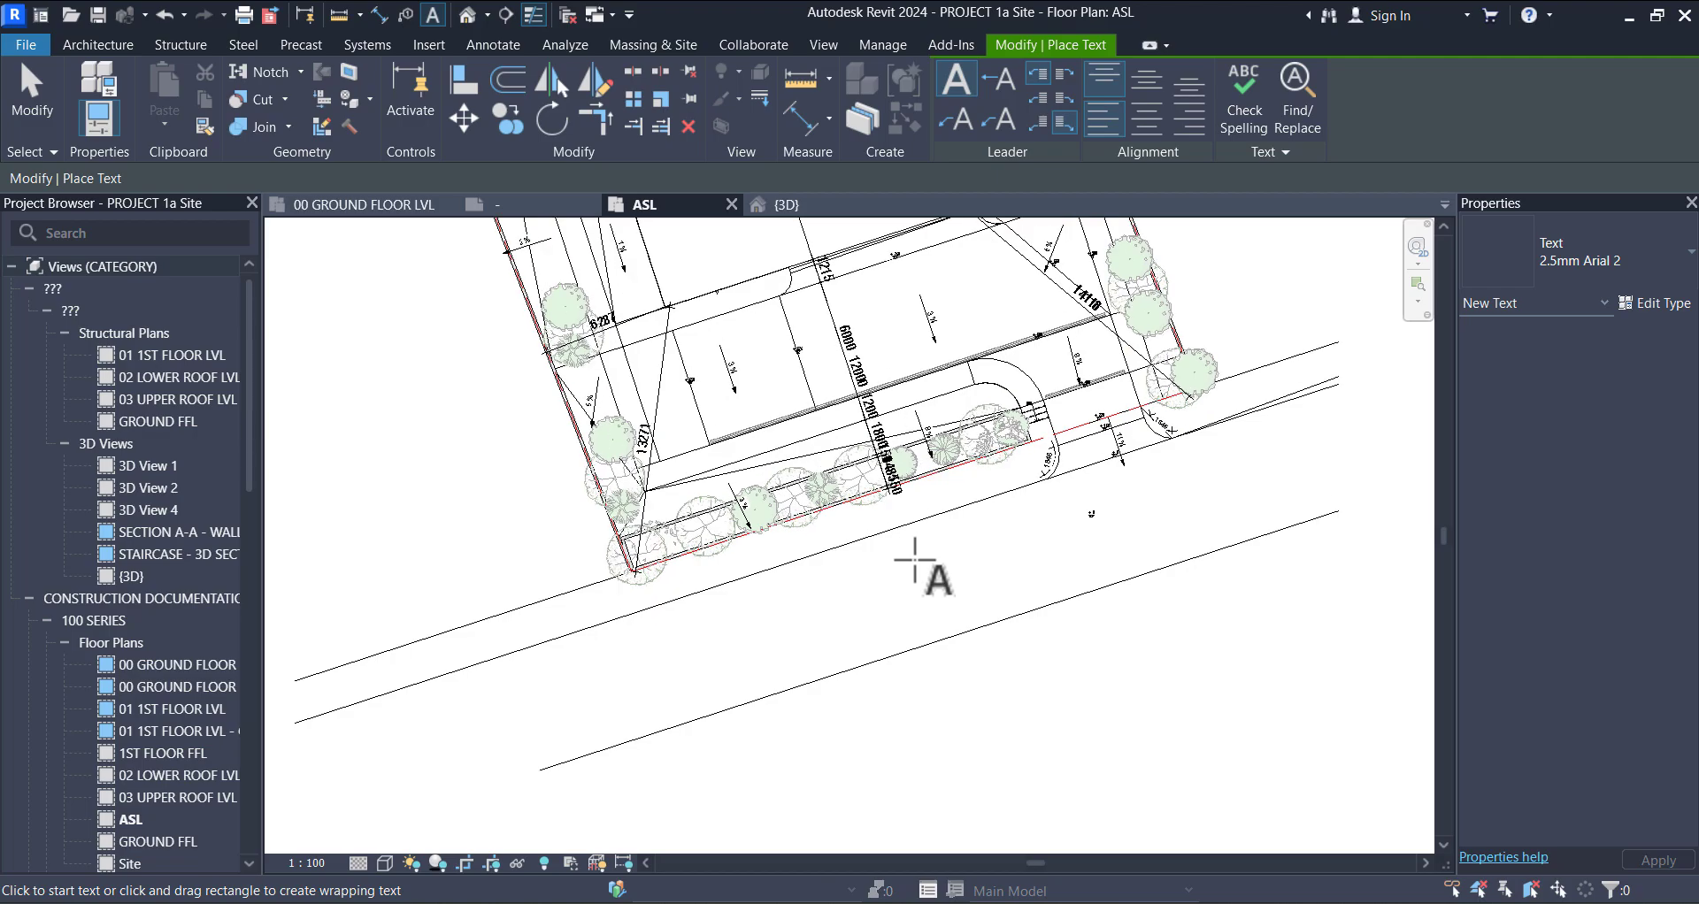
click(839, 591)
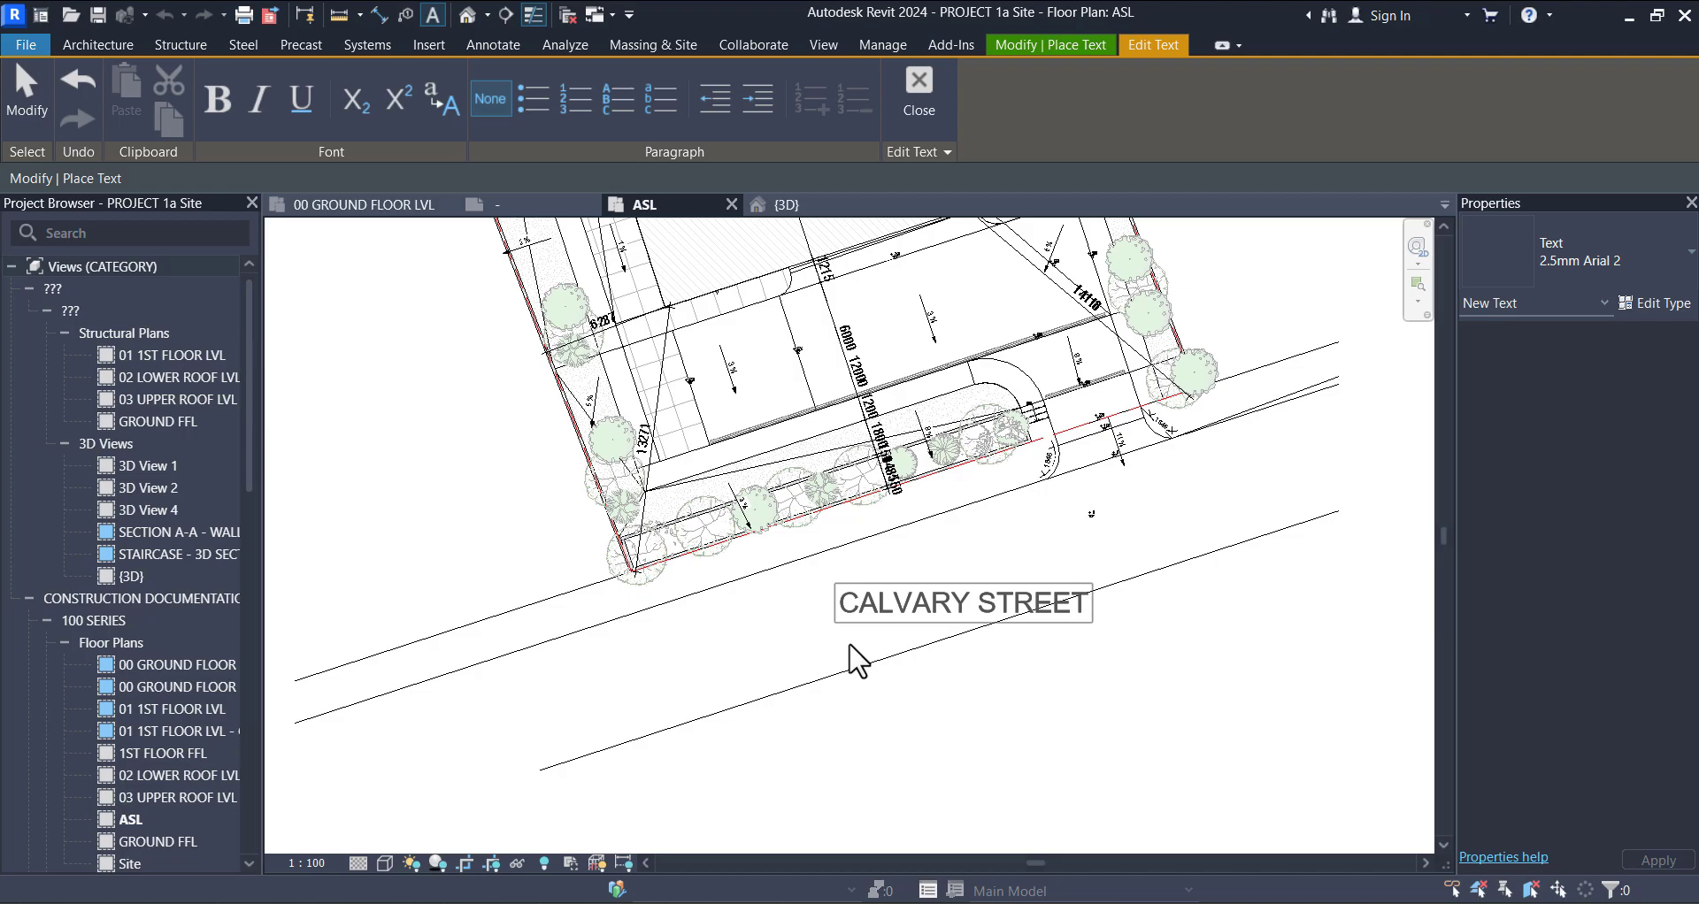
click(918, 692)
key(Escape)
Step: Rotate the CALVARY STREET note parallel to the road and shift it to the left between the road lines
click(1073, 607)
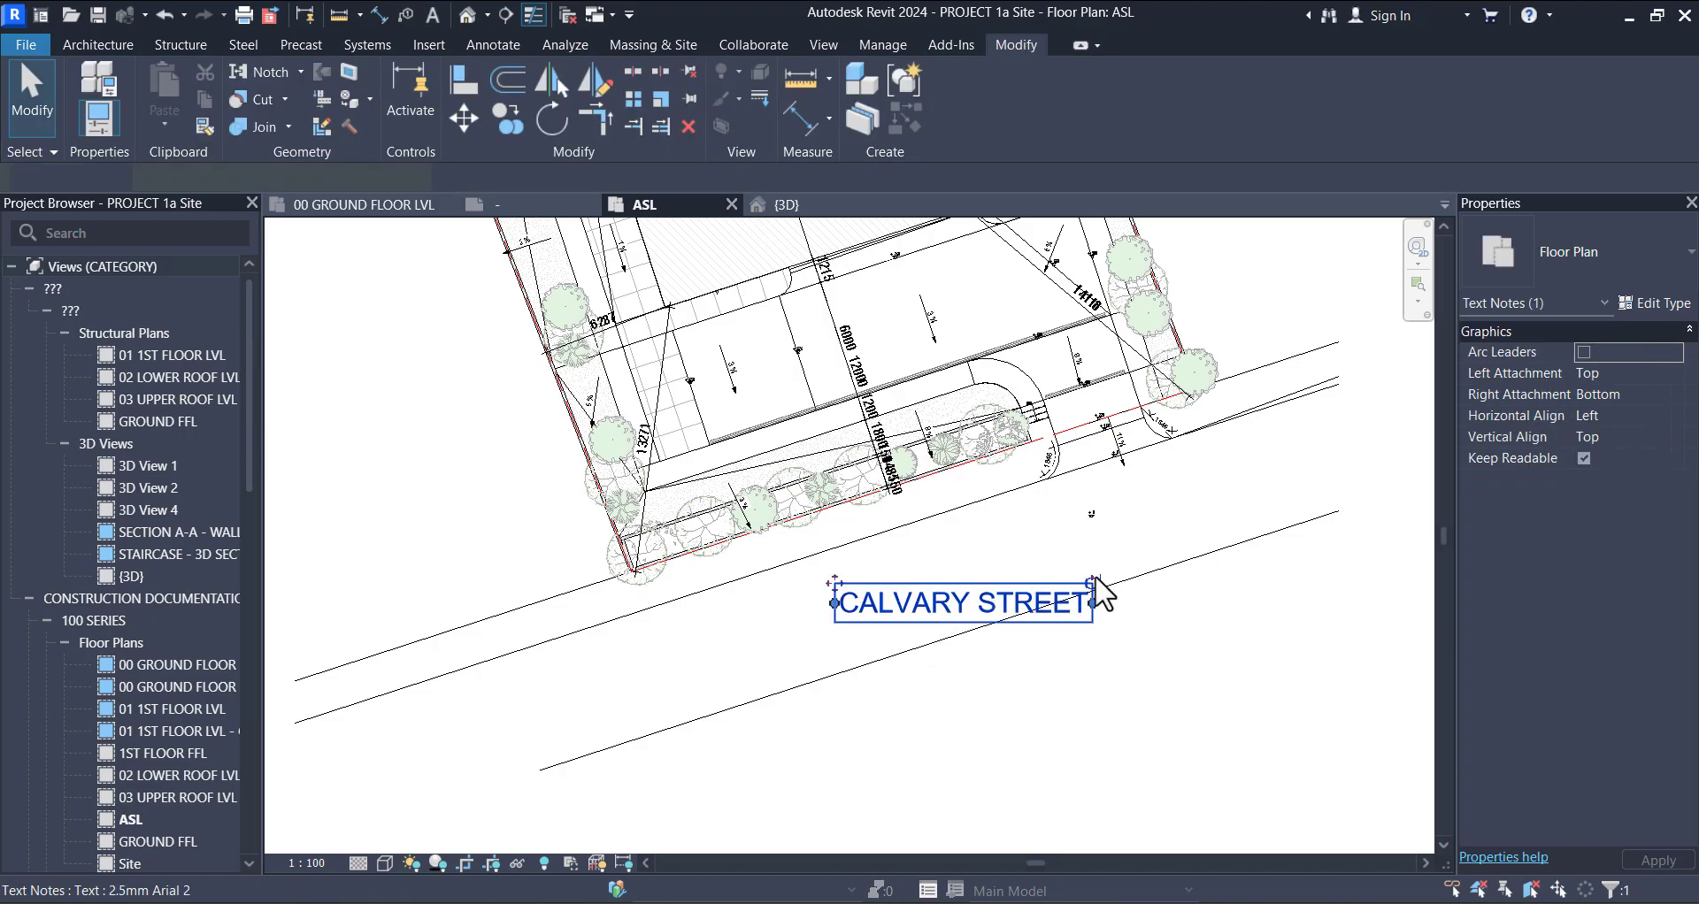
mouse_move(1098, 582)
mouse_down()
mouse_move(1086, 538)
mouse_move(1090, 563)
mouse_up()
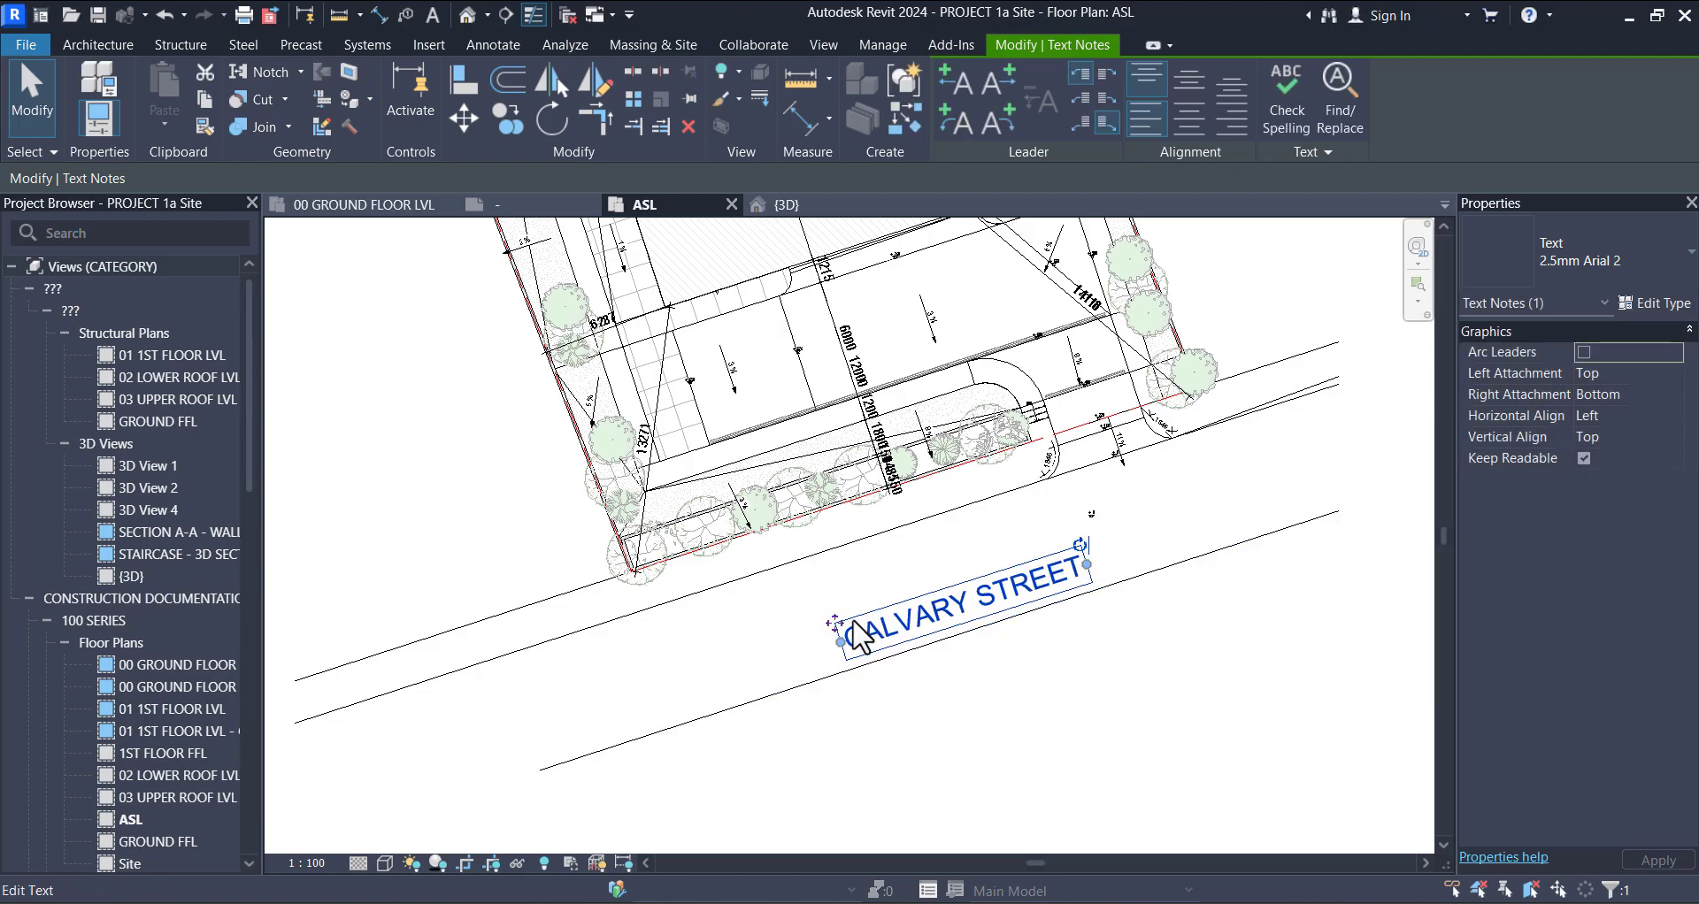
drag(843, 620, 731, 625)
scroll(757, 649, up, 4)
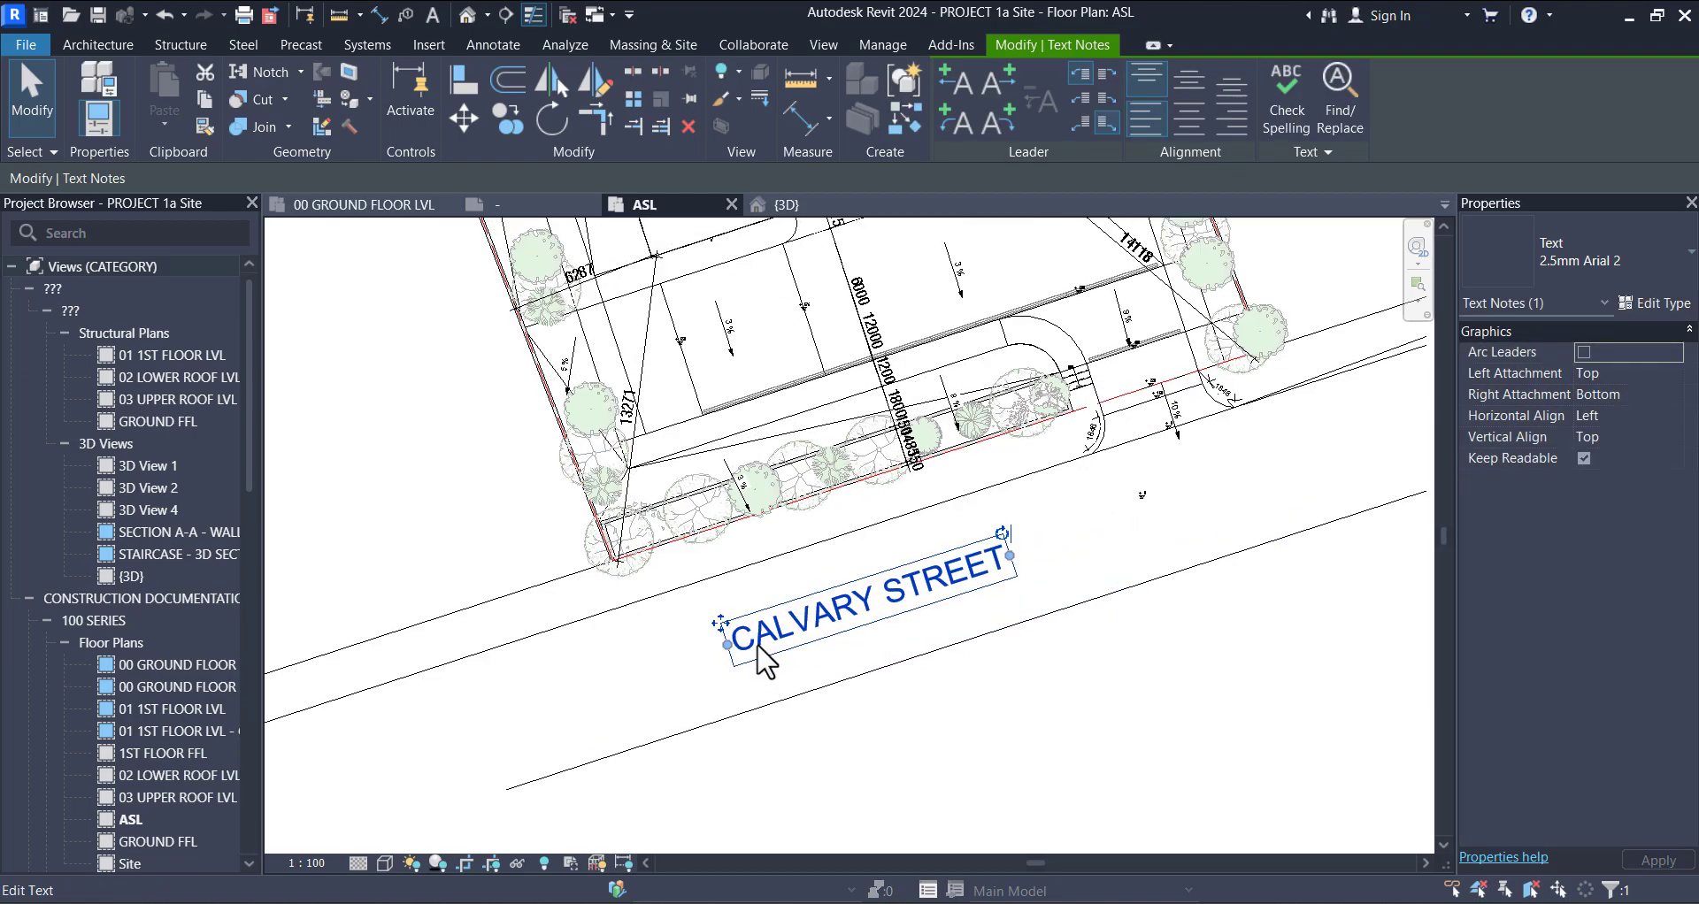
Step: Space out the letters of the street note so it reads C A L V A R Y S T R E E T along the road
double_click(762, 643)
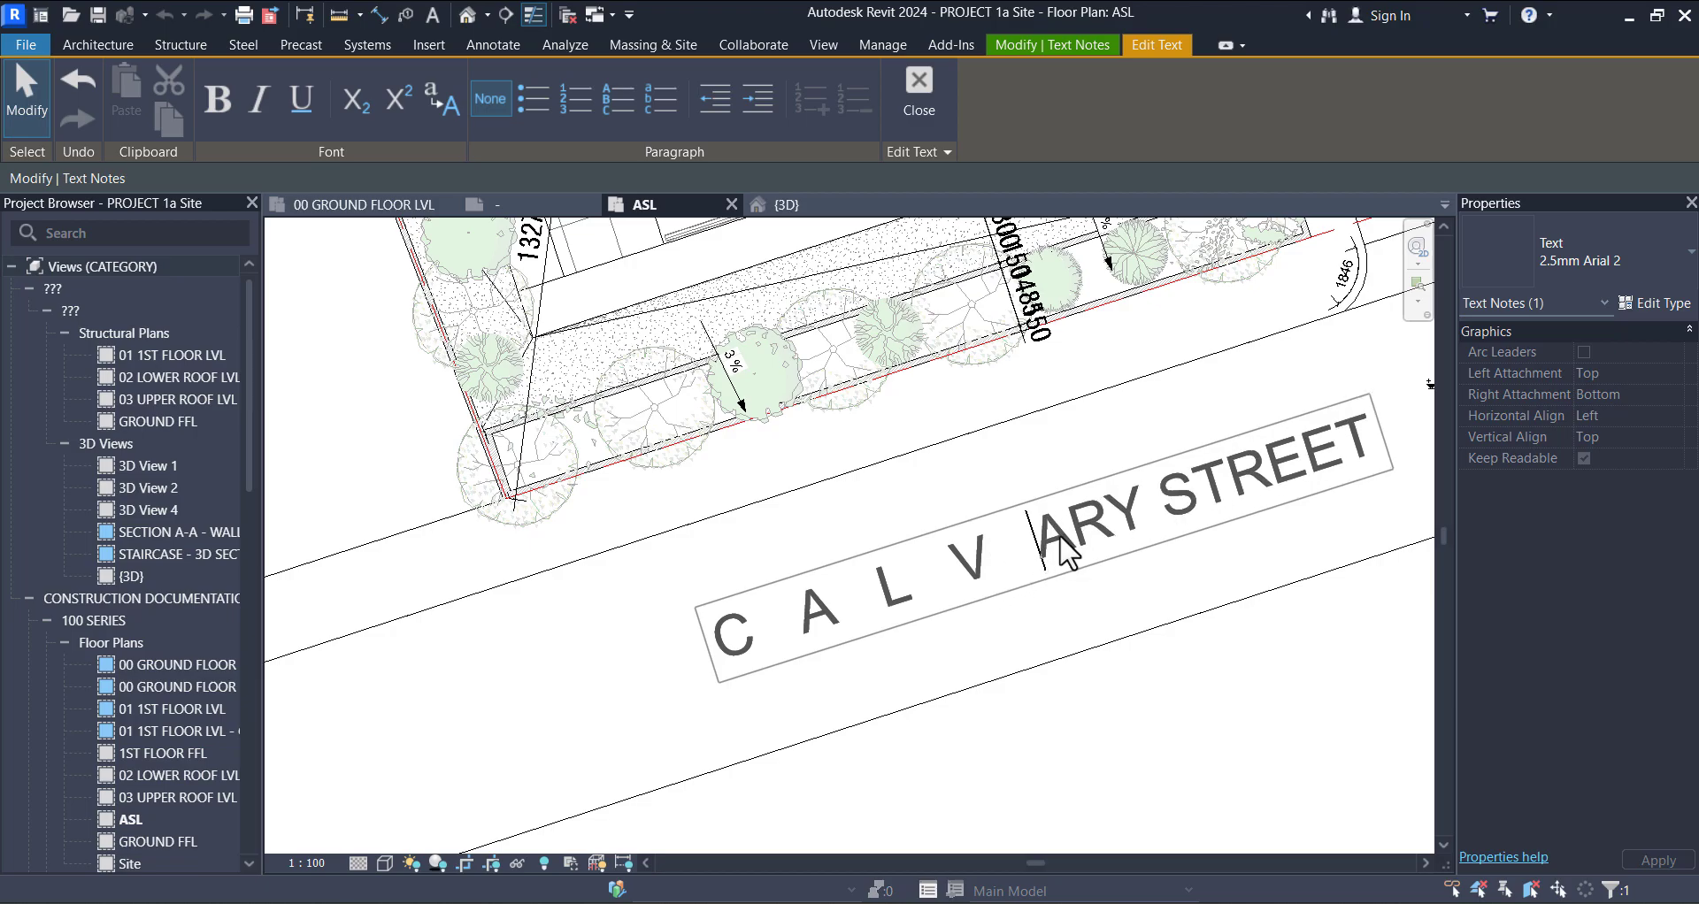
click(1157, 518)
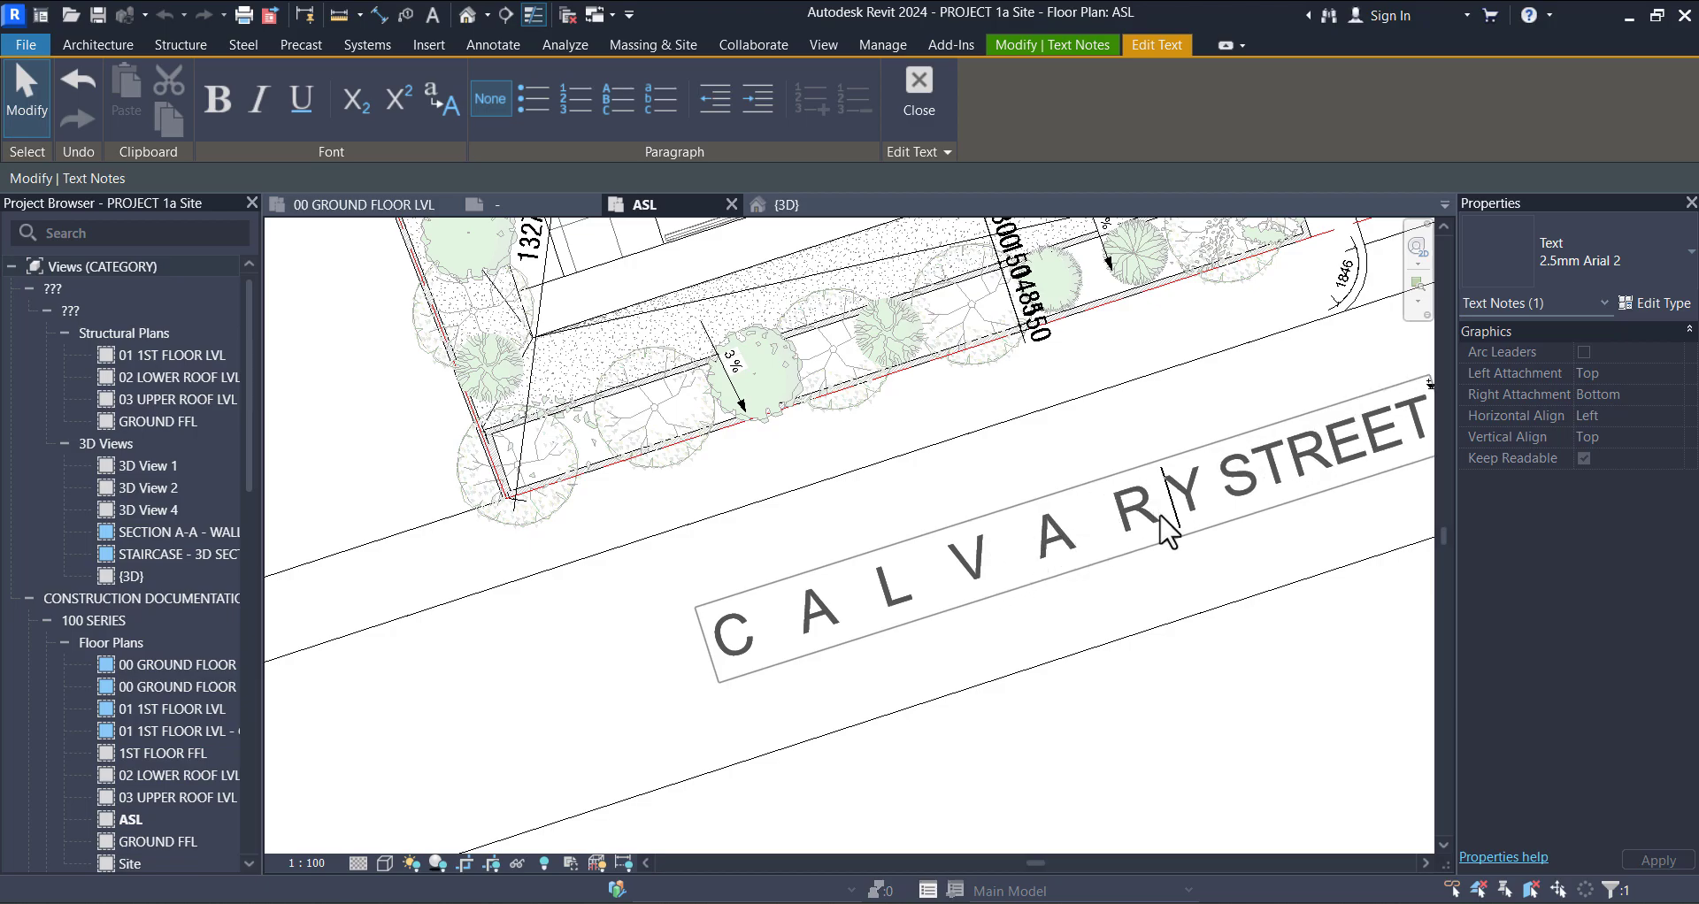
click(1237, 483)
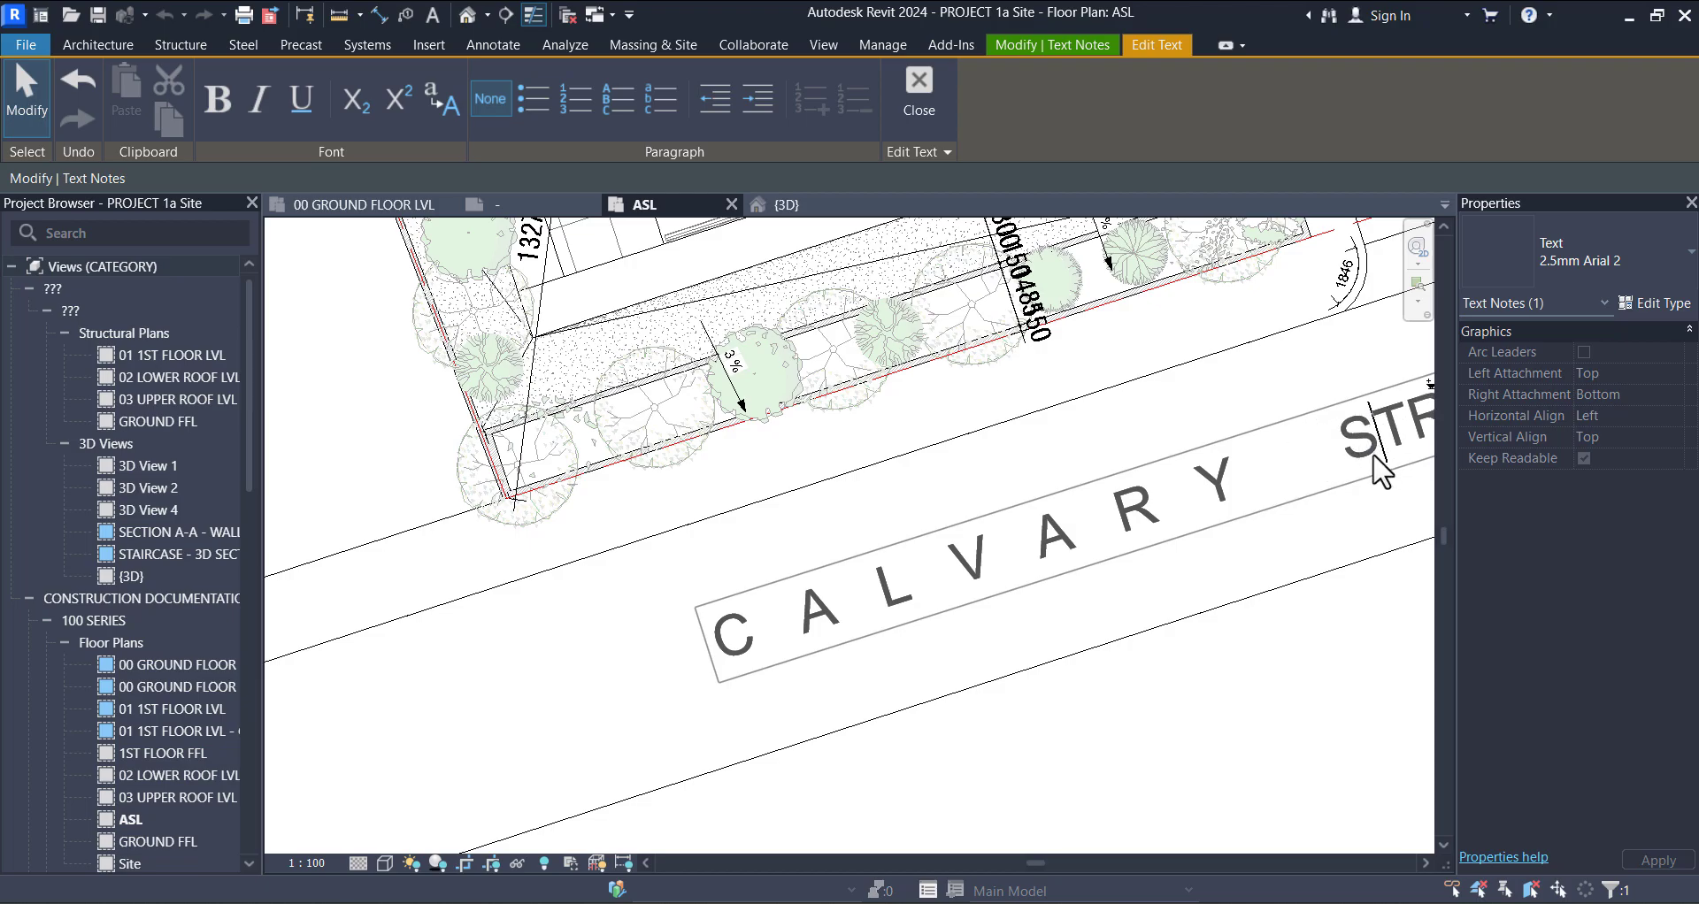
drag(1037, 860, 1120, 861)
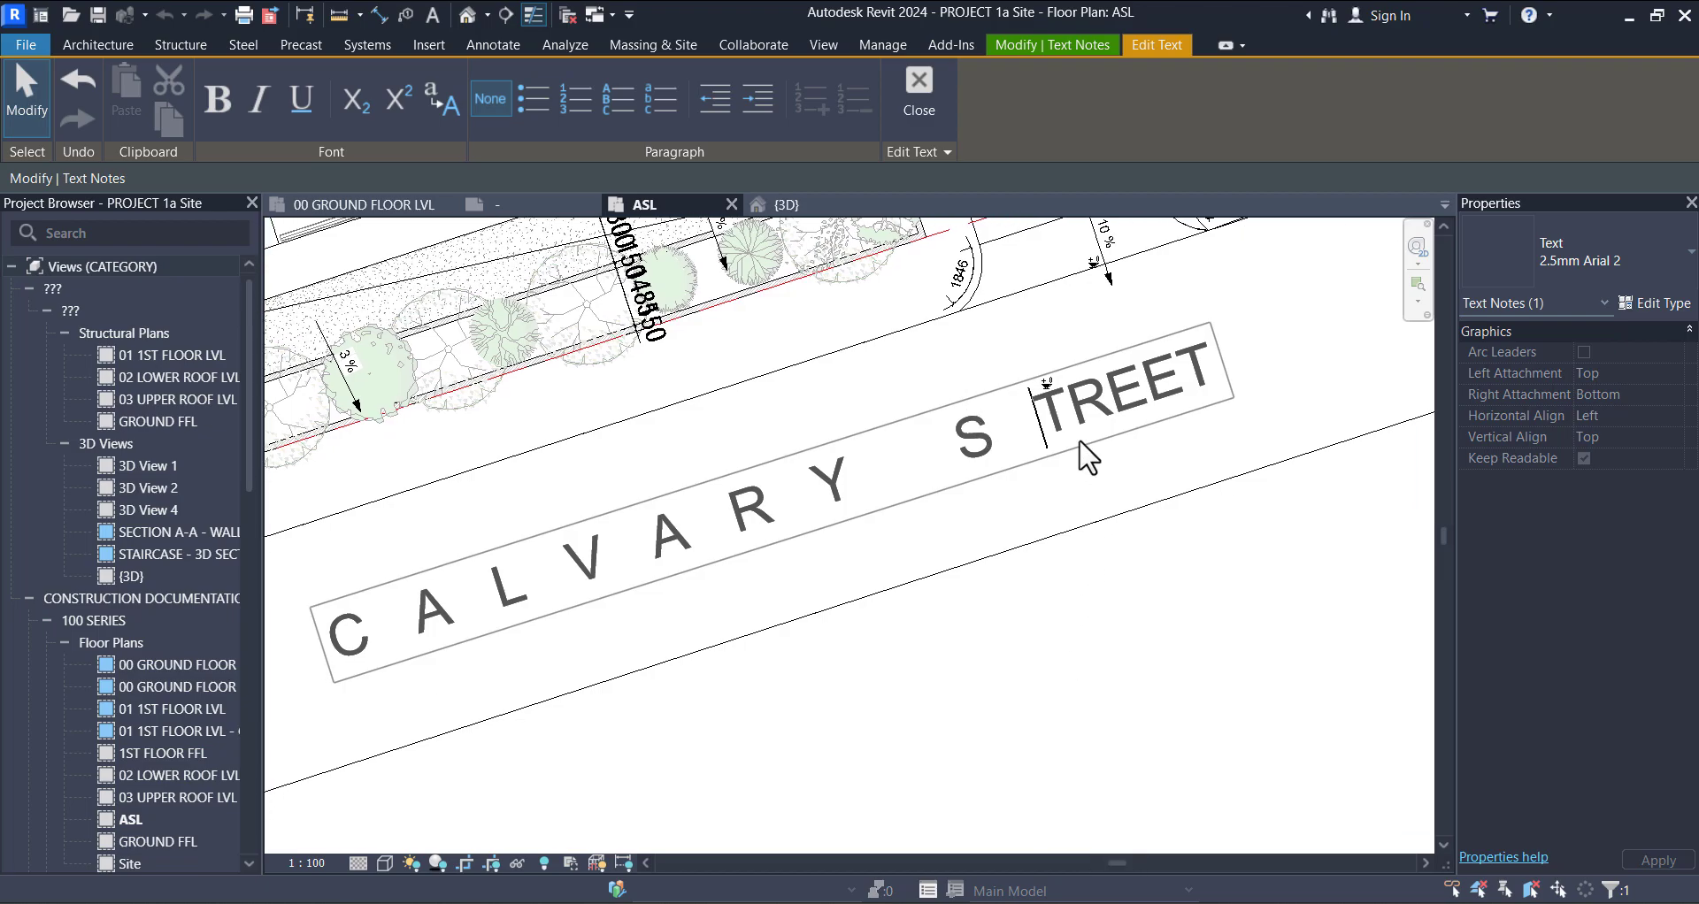
click(1159, 383)
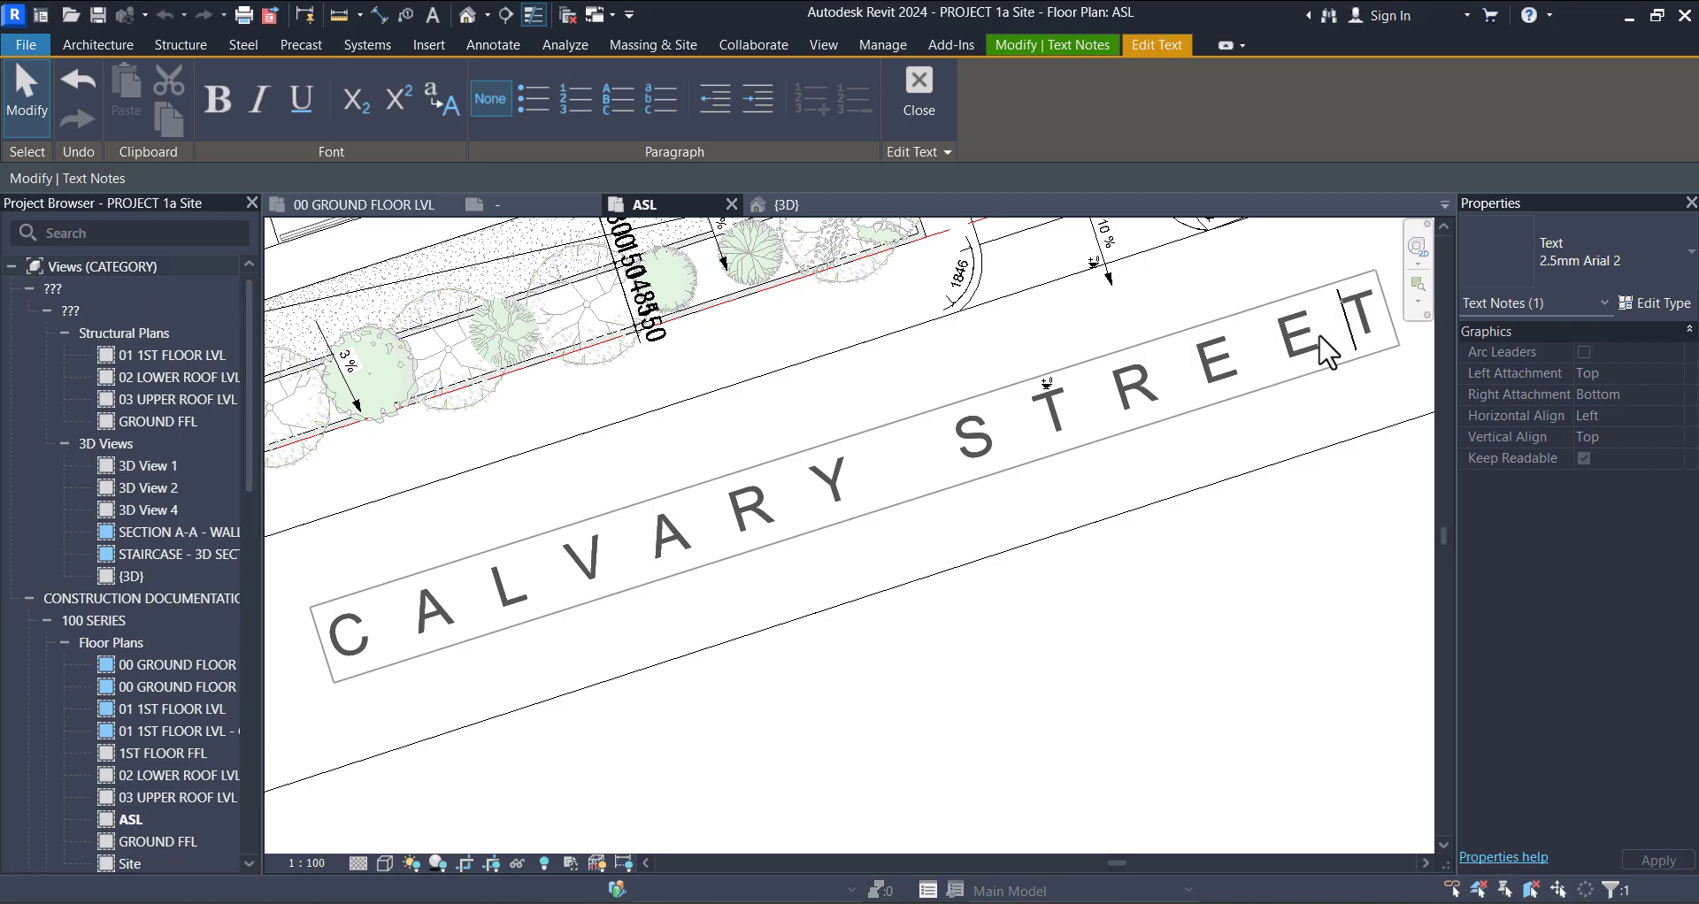
click(997, 652)
scroll(967, 646, down, 4)
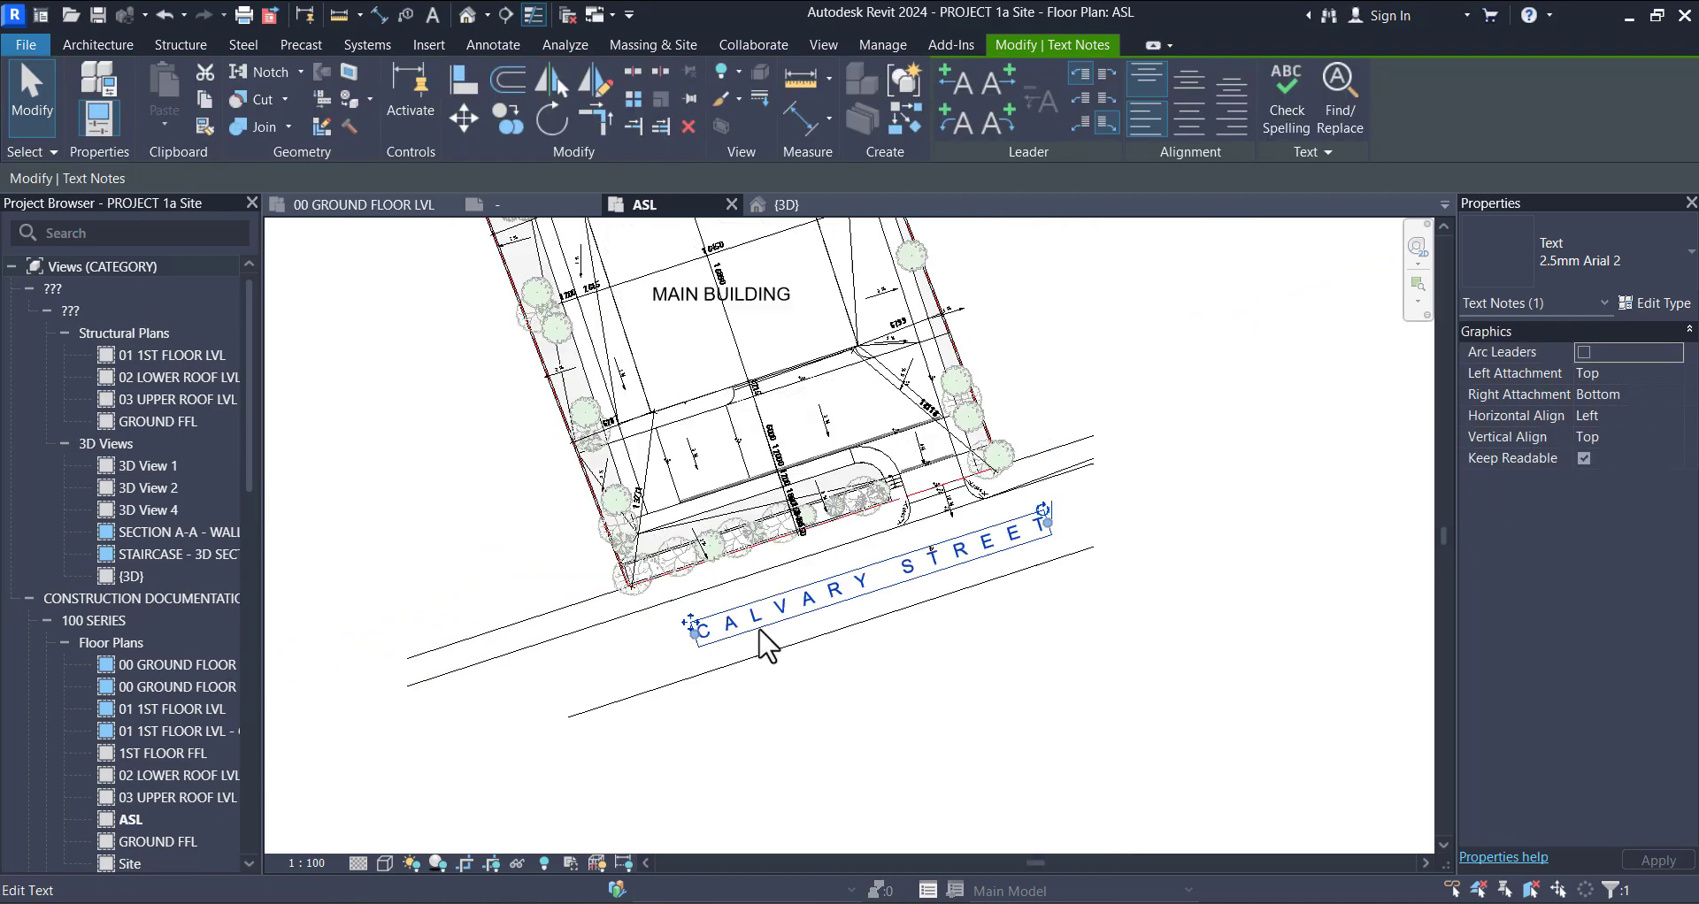
Step: Finish the street note and shift the value text of the spot elevation at the letter T up from its marker
mouse_move(699, 633)
mouse_down()
mouse_move(664, 699)
mouse_move(614, 664)
mouse_move(571, 686)
mouse_move(688, 632)
mouse_up()
scroll(930, 553, up, 5)
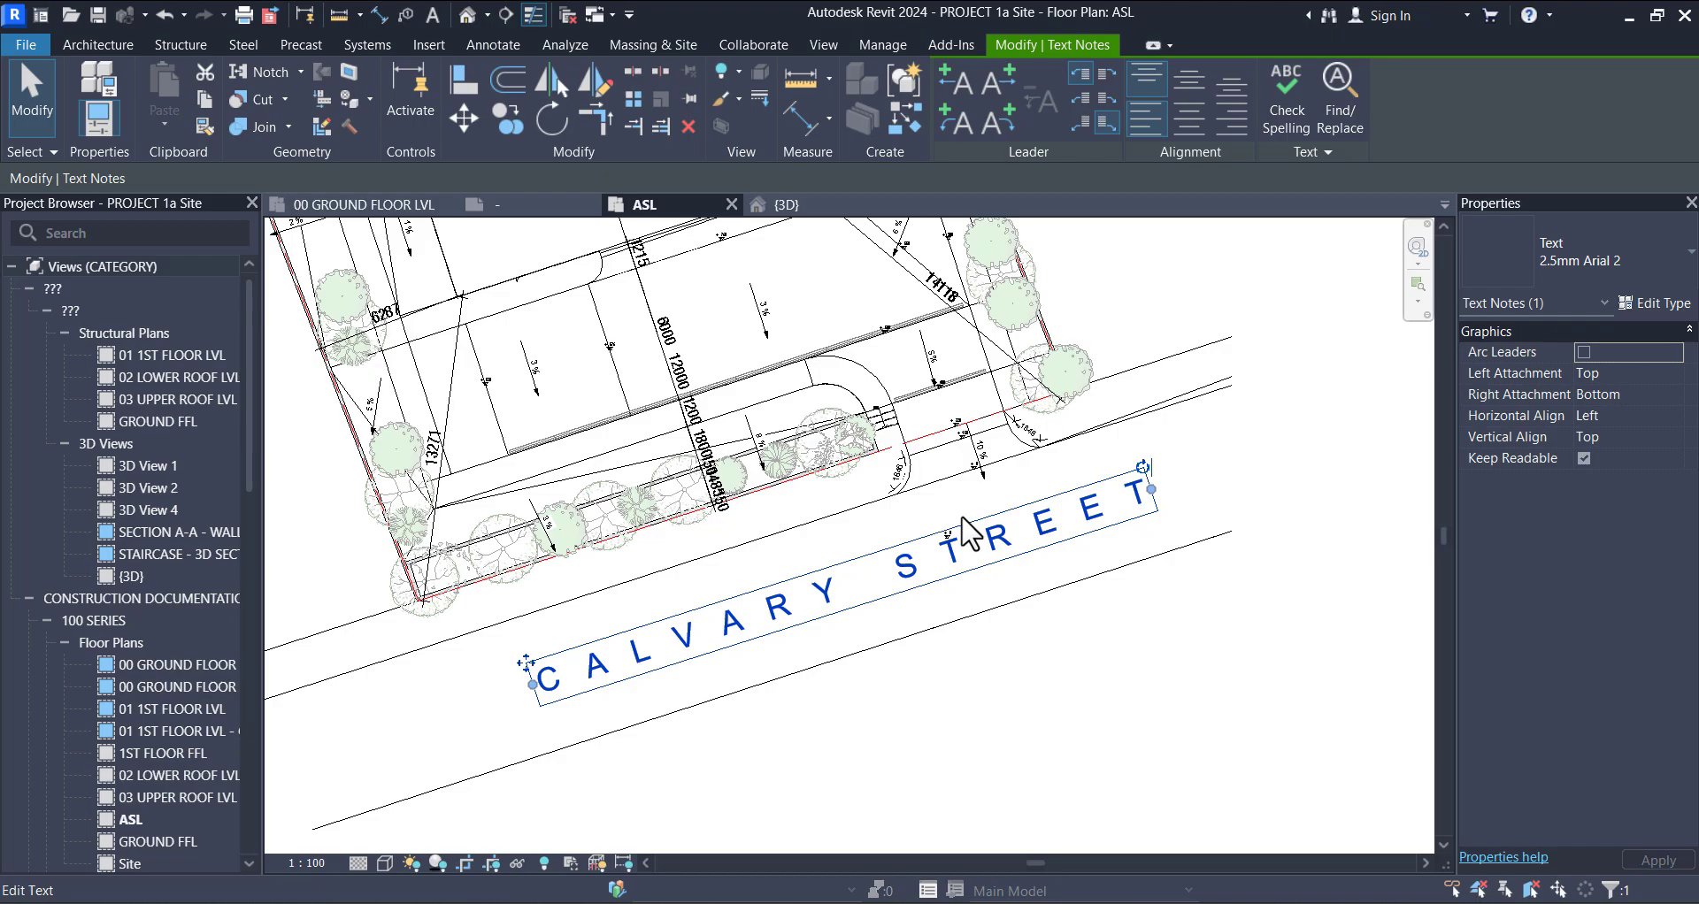
key(Escape)
click(921, 571)
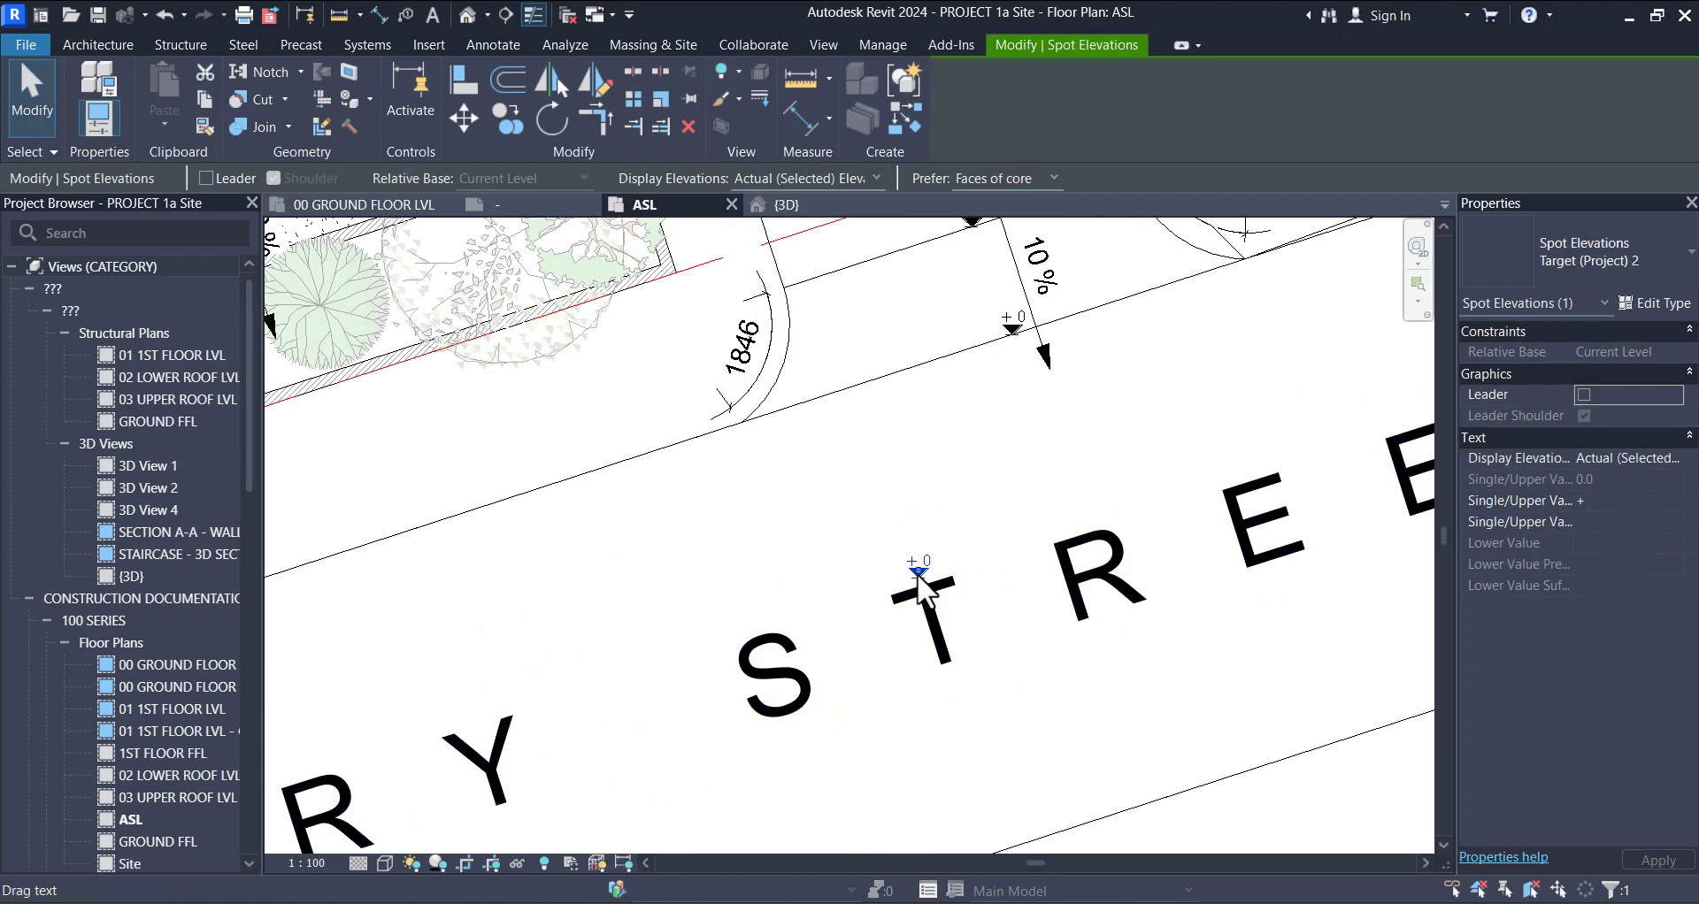
drag(891, 513, 911, 459)
scroll(948, 540, down, 4)
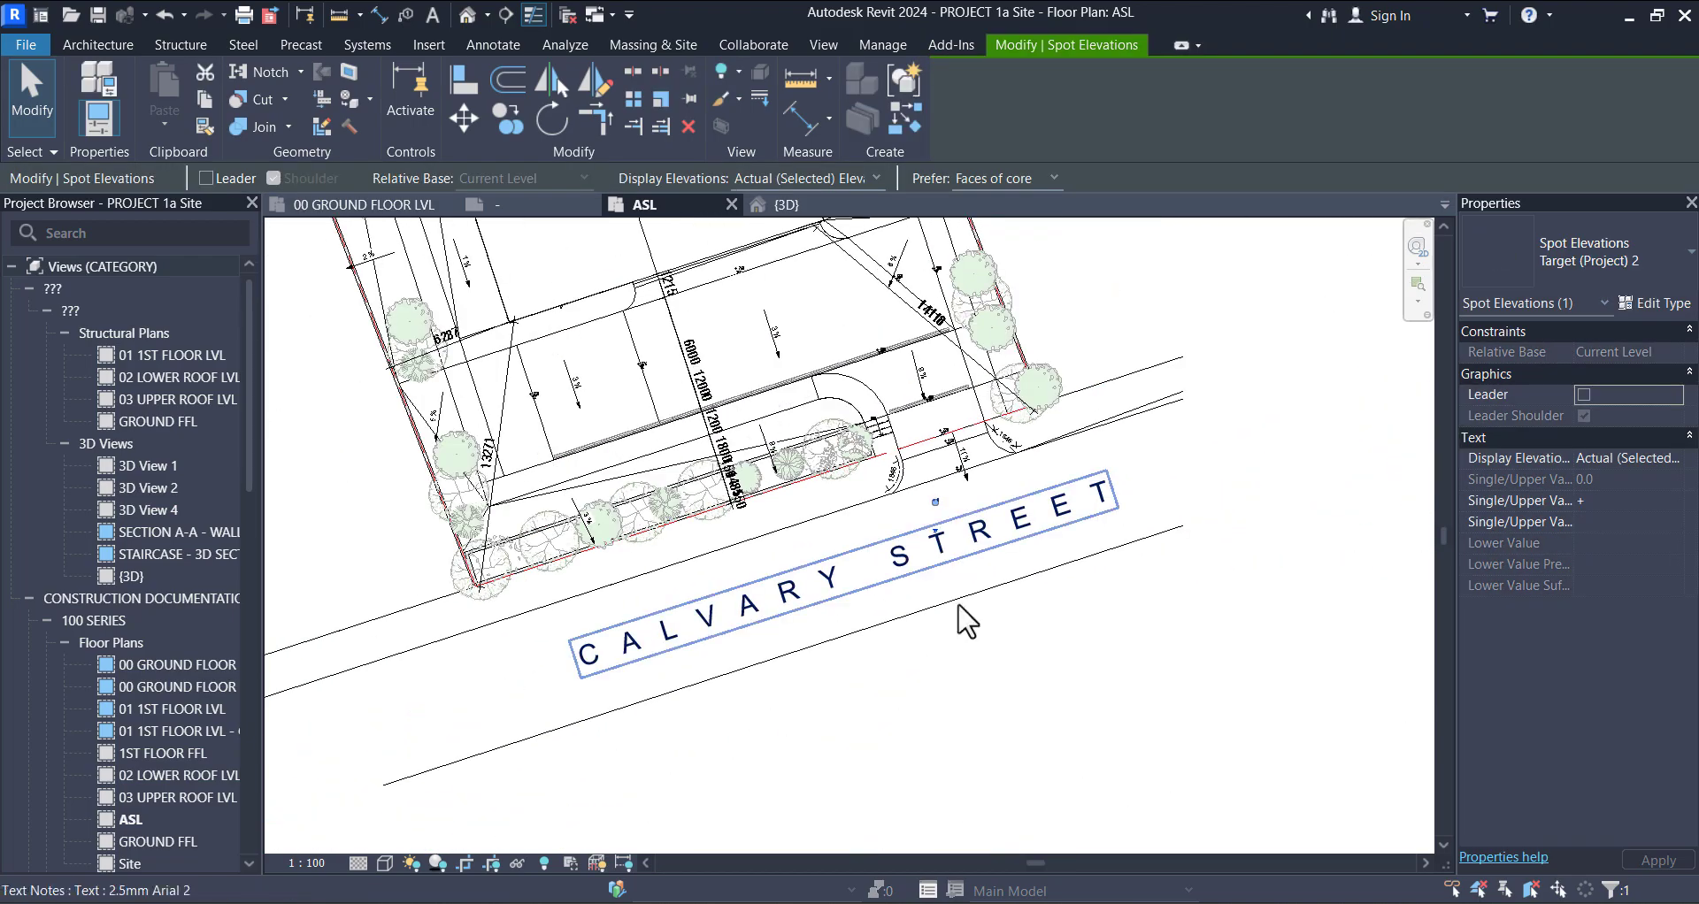
click(963, 637)
scroll(965, 641, down, 1)
scroll(978, 638, up, 2)
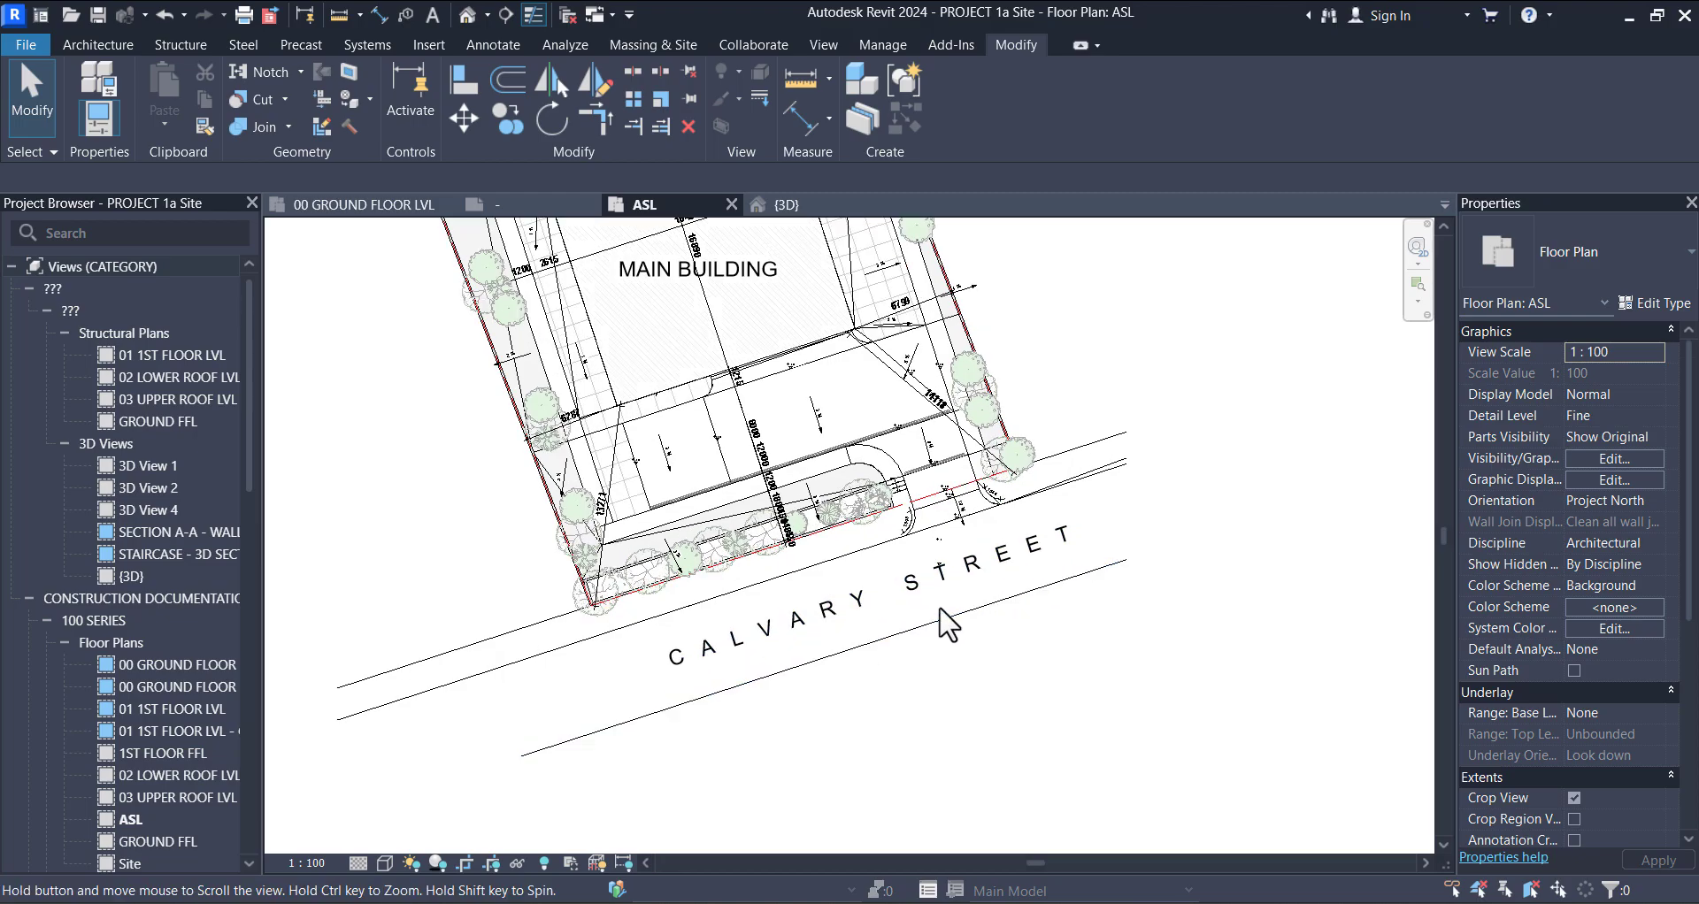
Step: Move the road's spot elevation marker up beneath its value, clear of the letter T in the CALVARY STREET note
scroll(978, 639, up, 4)
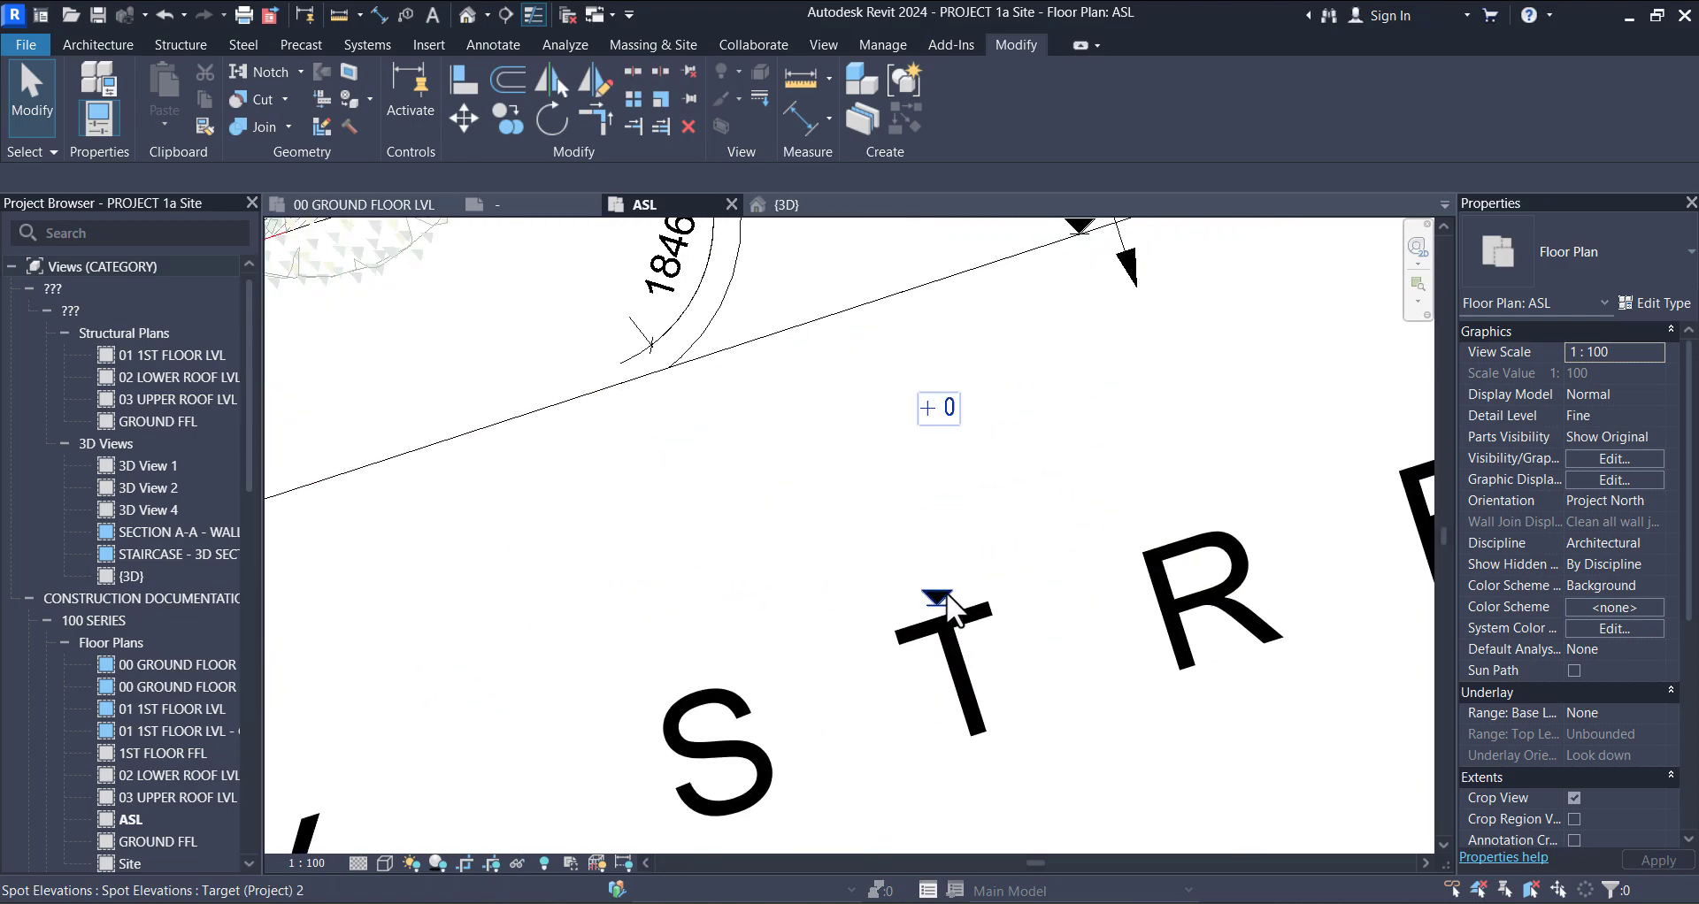
click(938, 602)
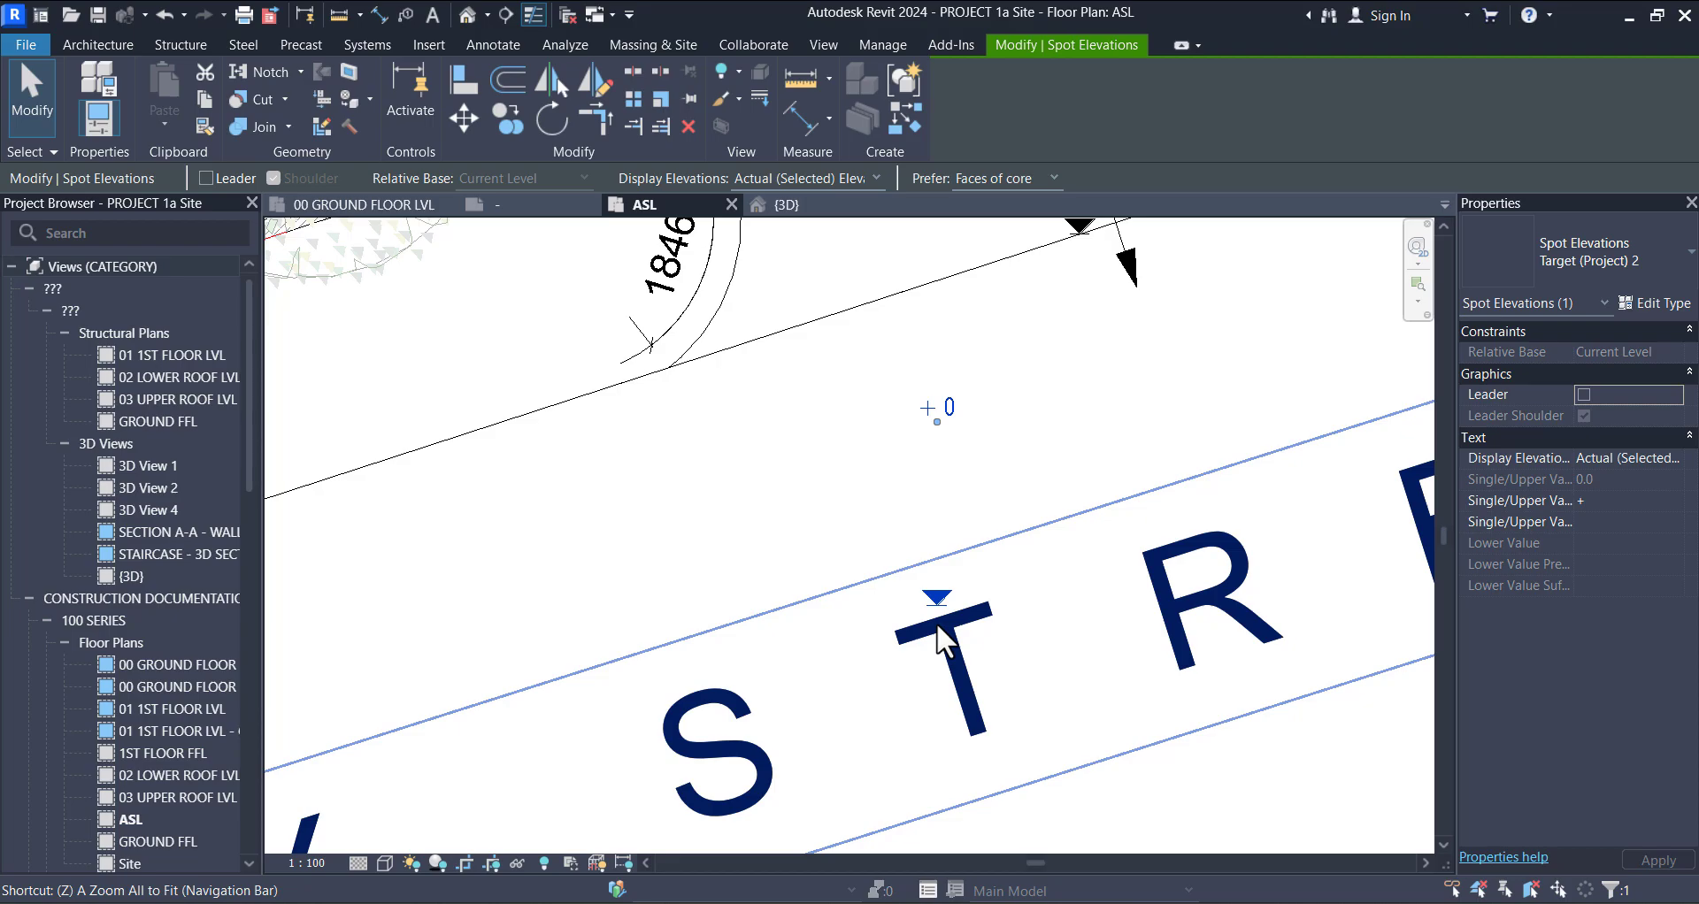
drag(937, 423, 931, 591)
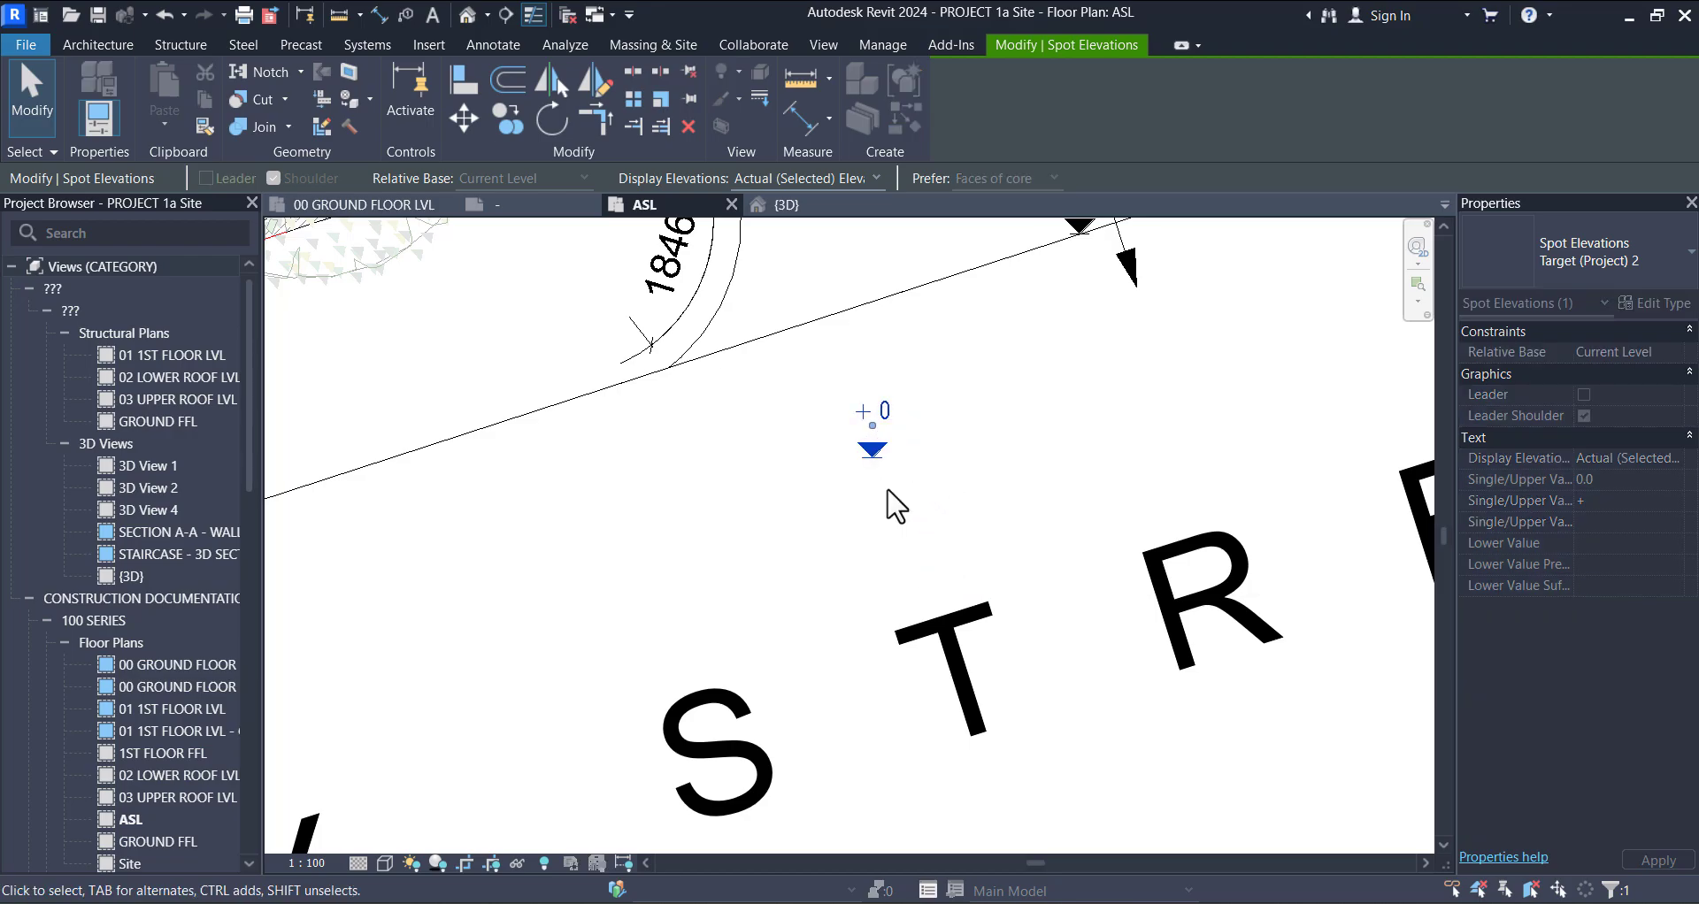
scroll(884, 473, down, 5)
click(986, 591)
Step: Review the layer structure of the Lawn floor type used behind the main building
scroll(991, 593, down, 4)
middle_drag(1003, 663, 1024, 736)
scroll(963, 627, down, 1)
scroll(962, 626, down, 1)
middle_drag(923, 533, 952, 642)
scroll(704, 441, up, 5)
scroll(734, 398, up, 2)
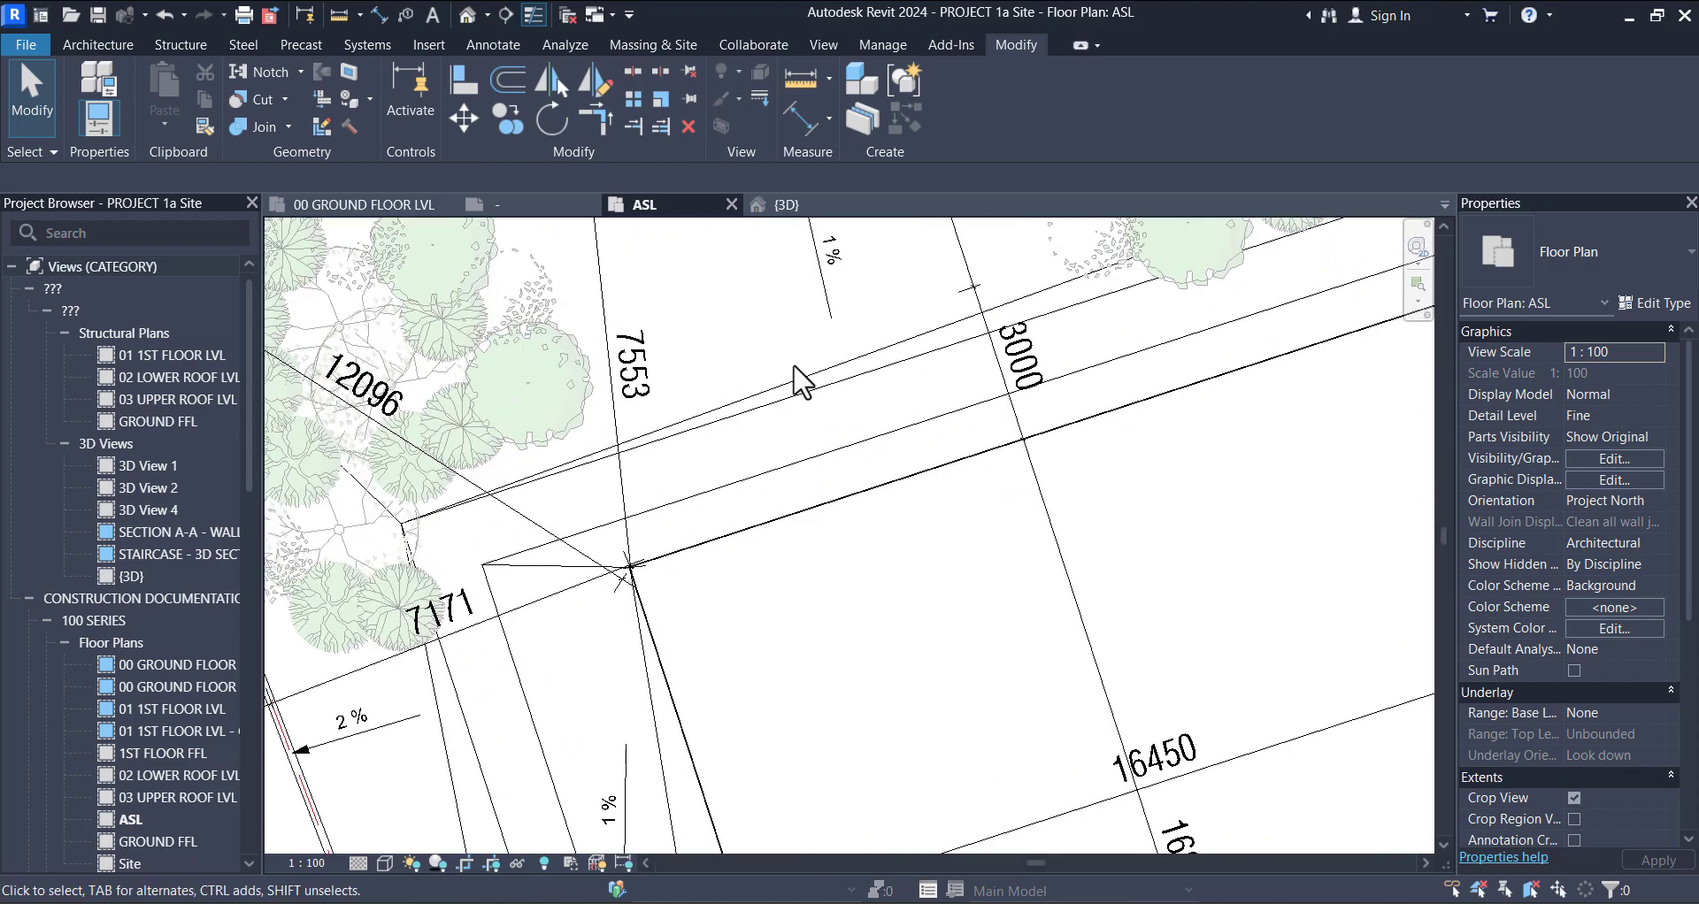
click(796, 379)
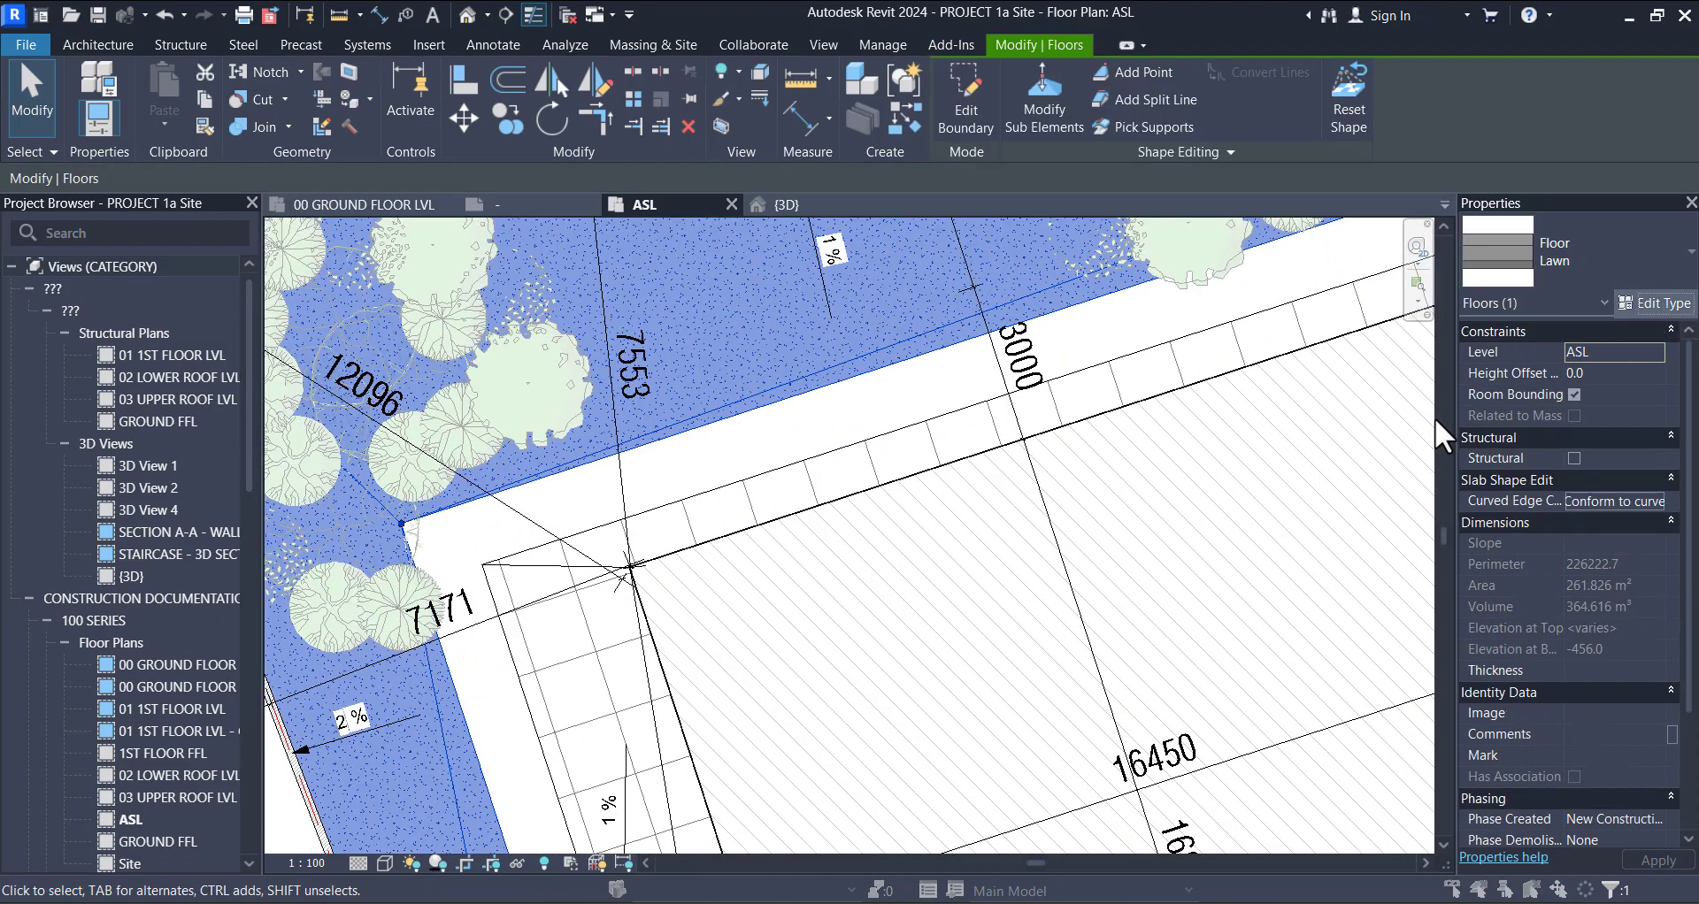
click(1655, 302)
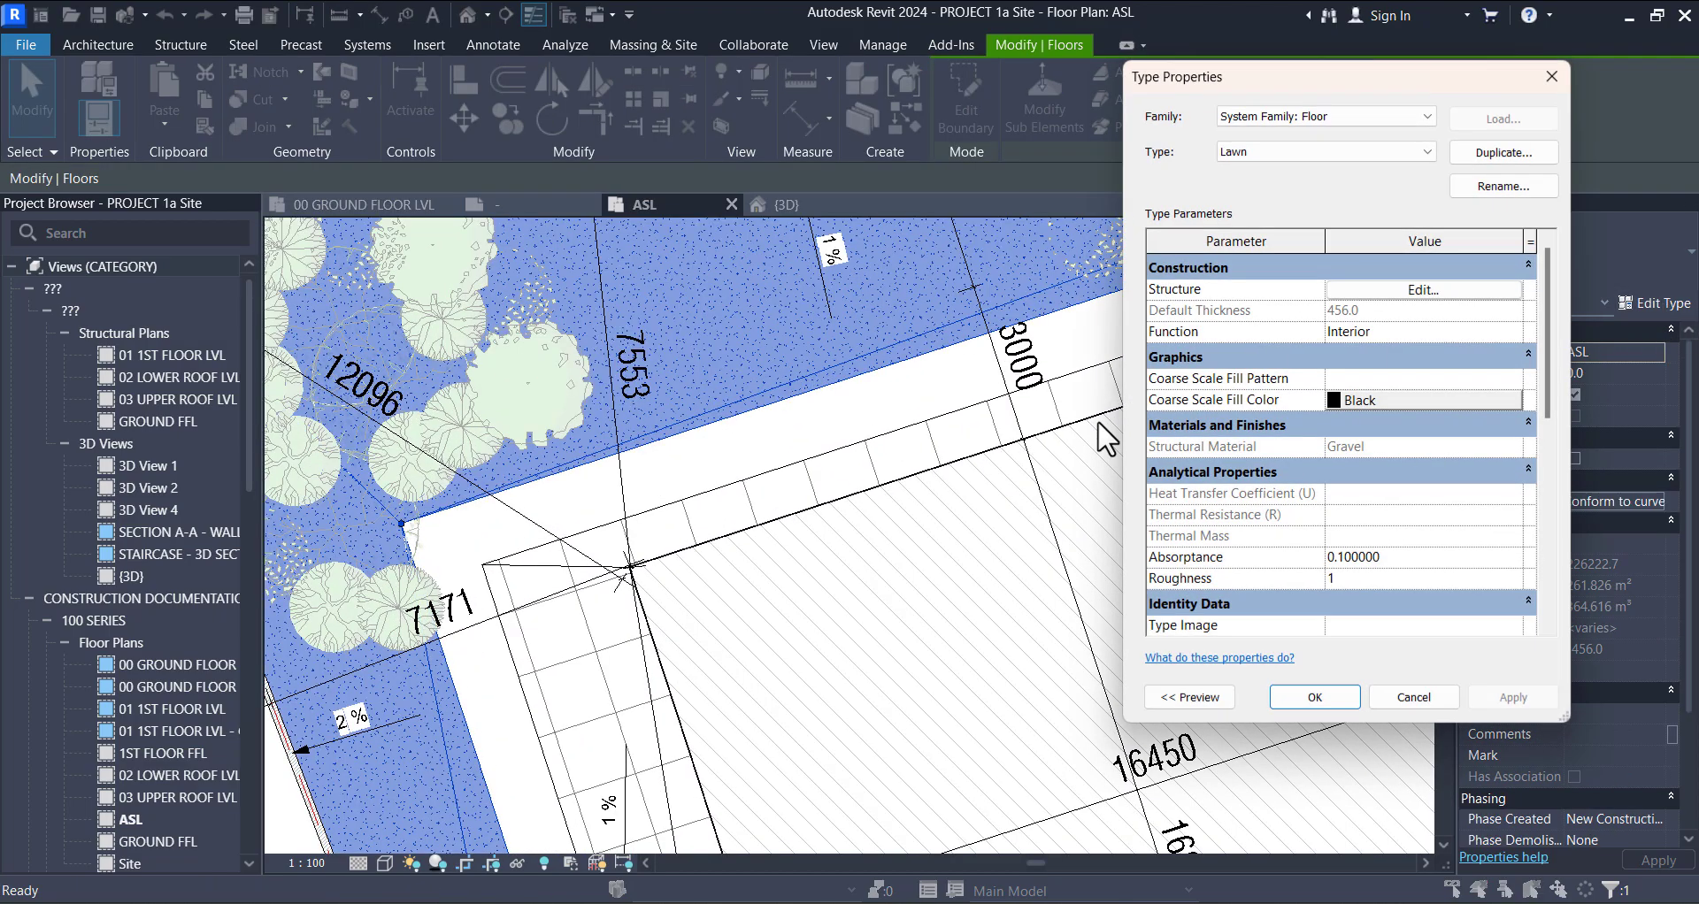
click(1470, 293)
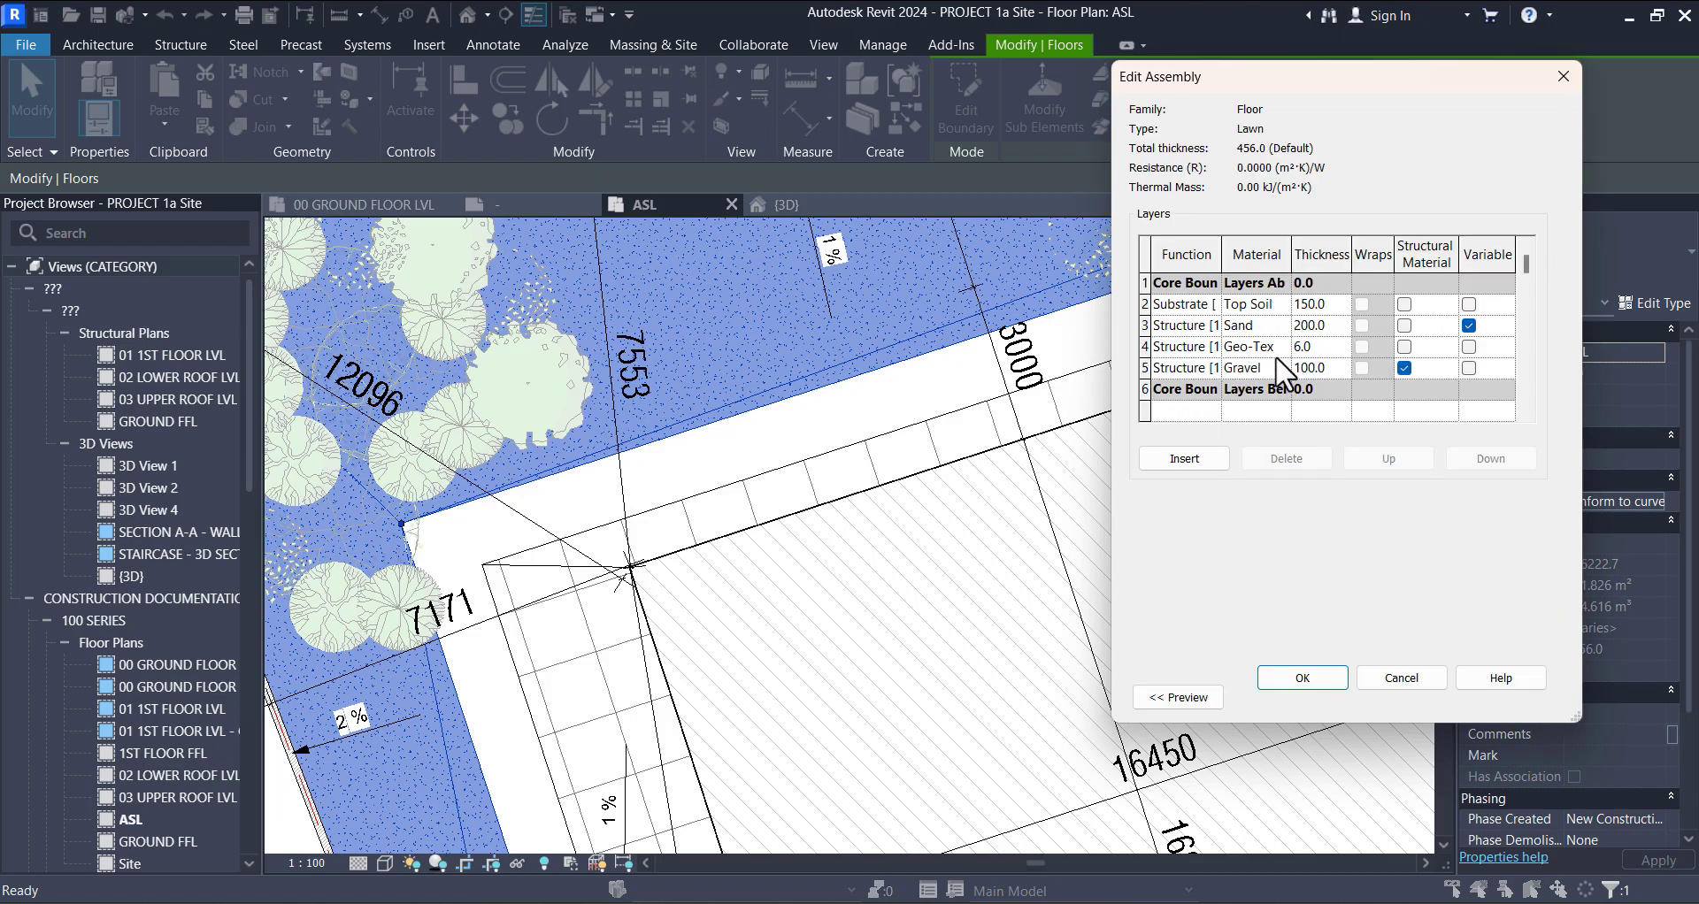
click(1562, 76)
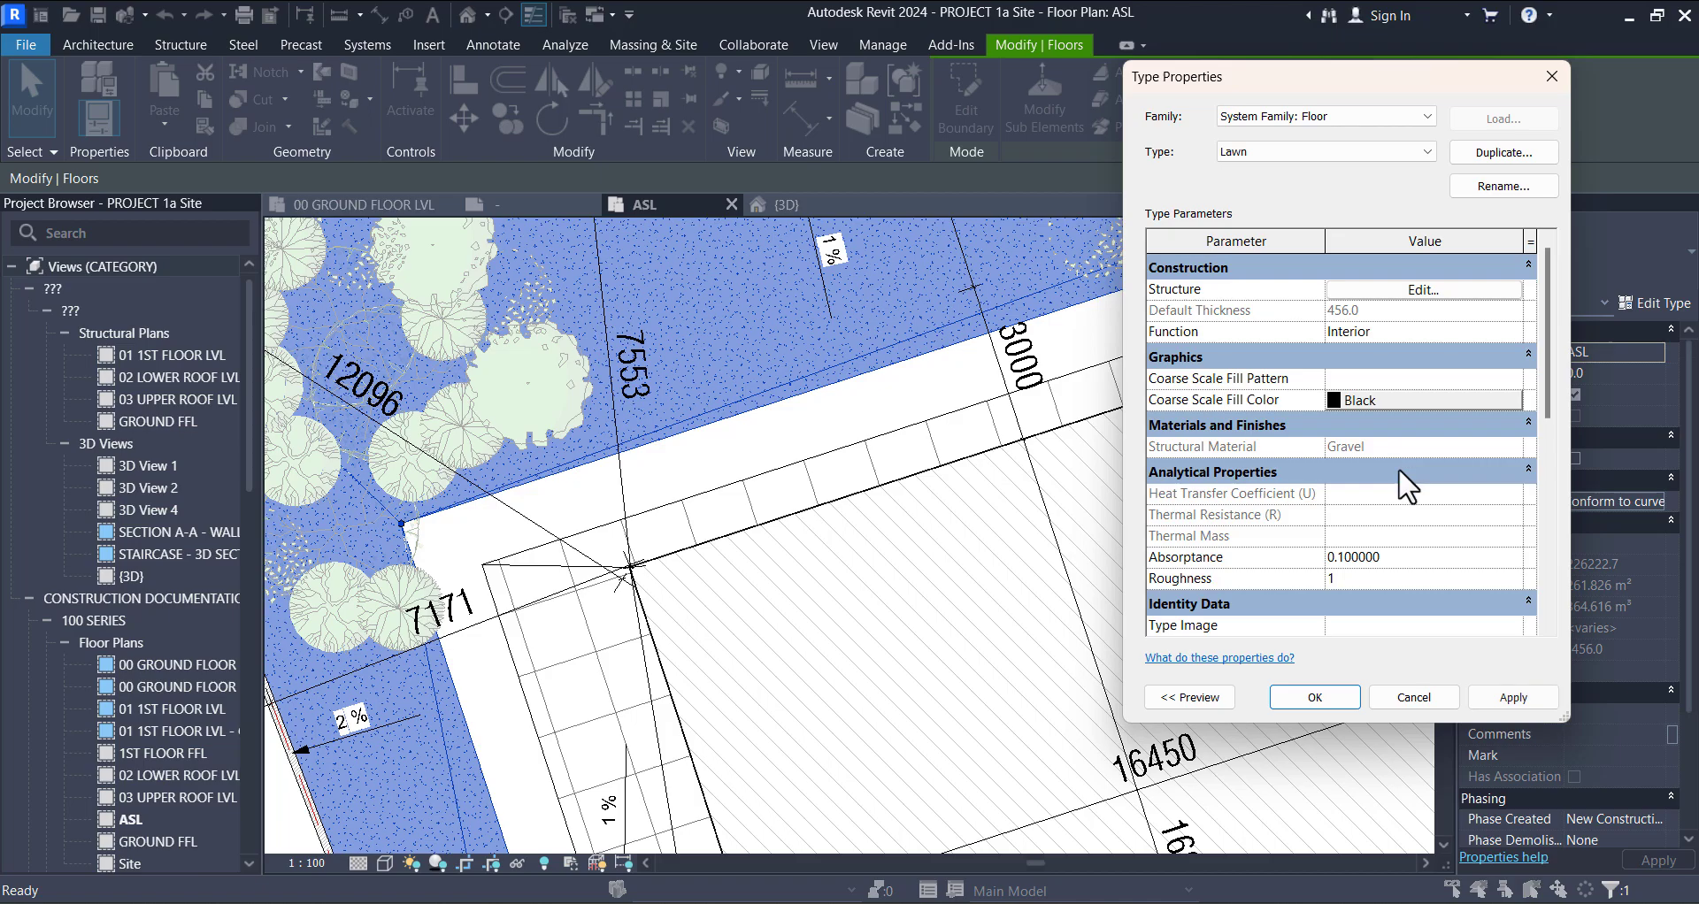
click(1332, 697)
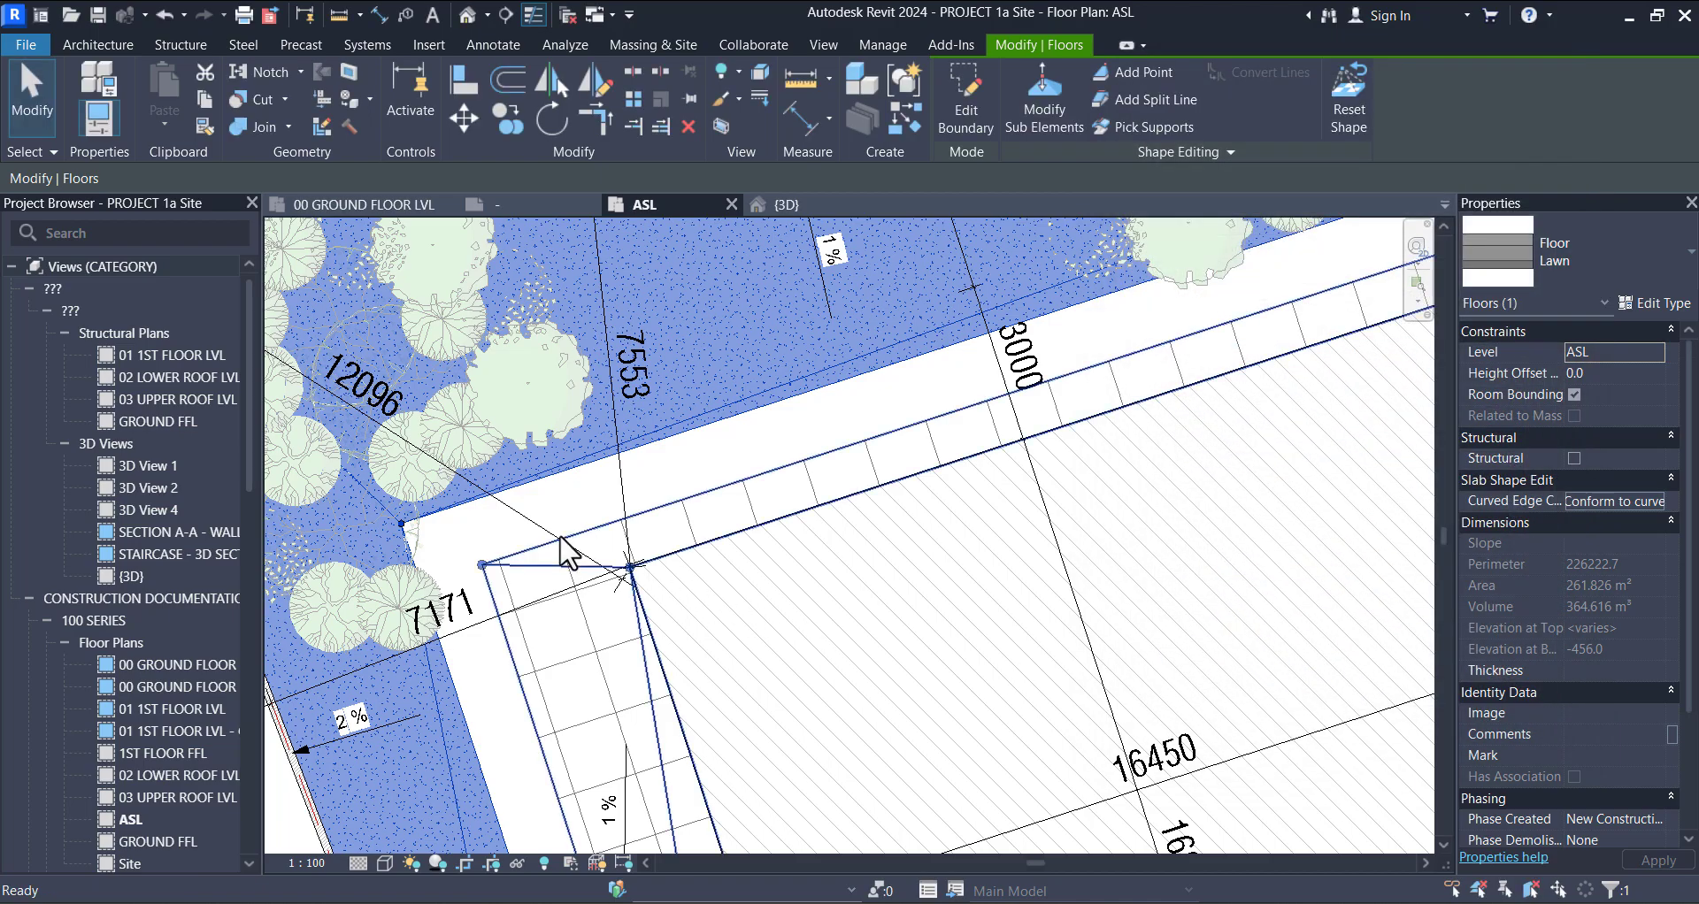
key(Escape)
Step: Review the layer structure of the Walkway 2 floor type around the main building
click(576, 553)
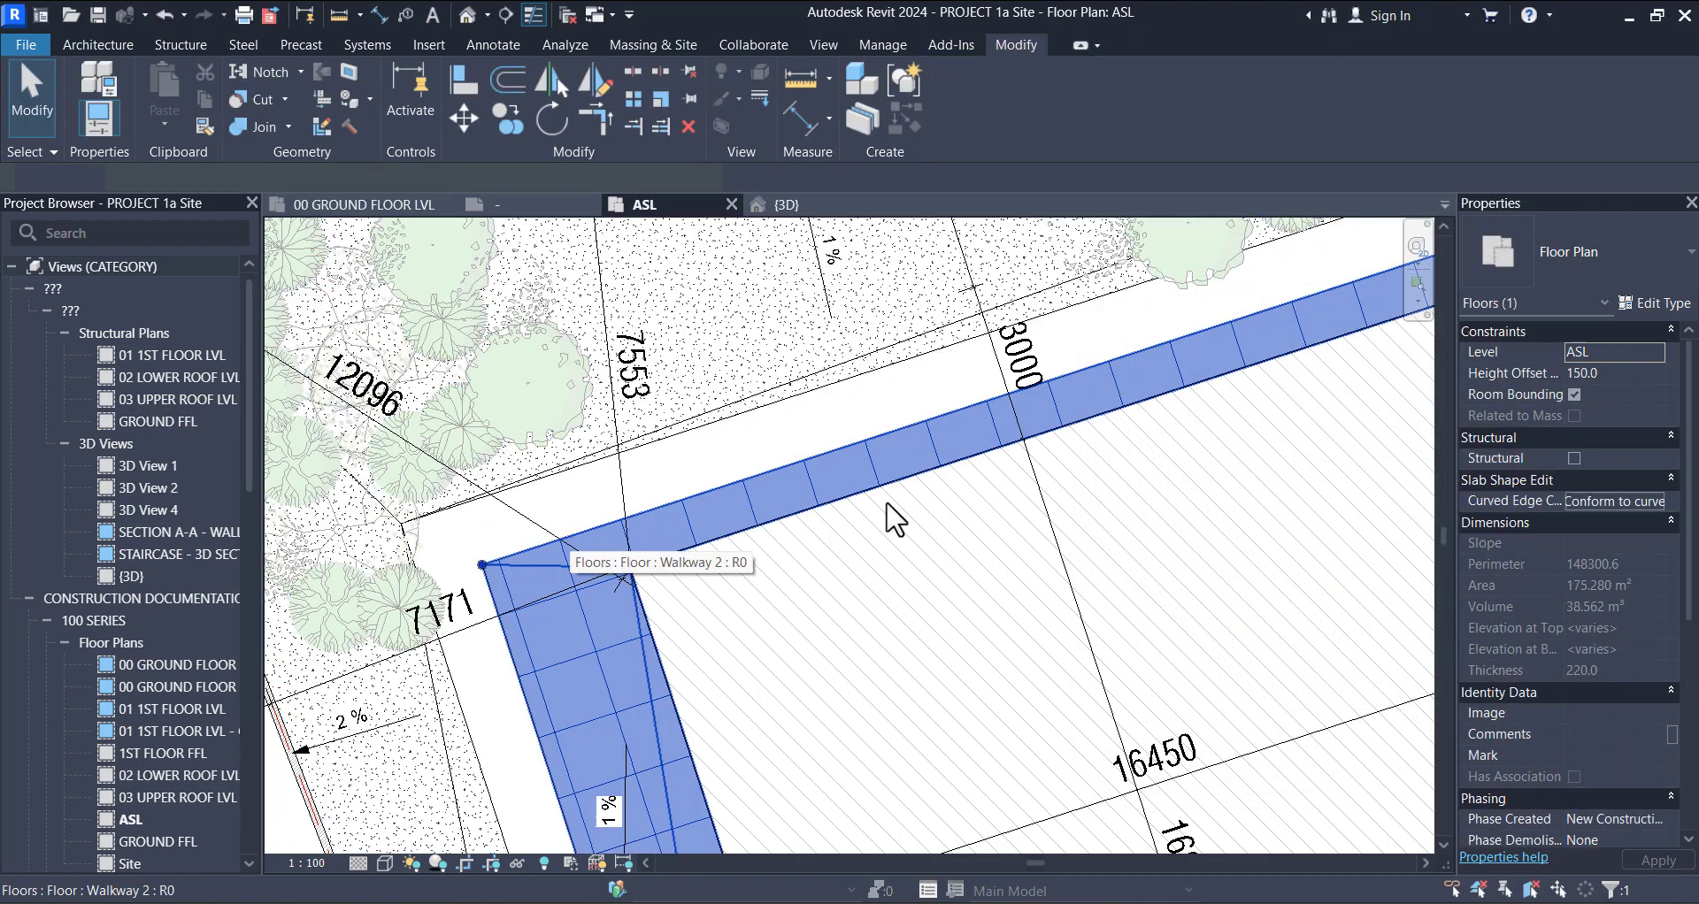
click(1655, 302)
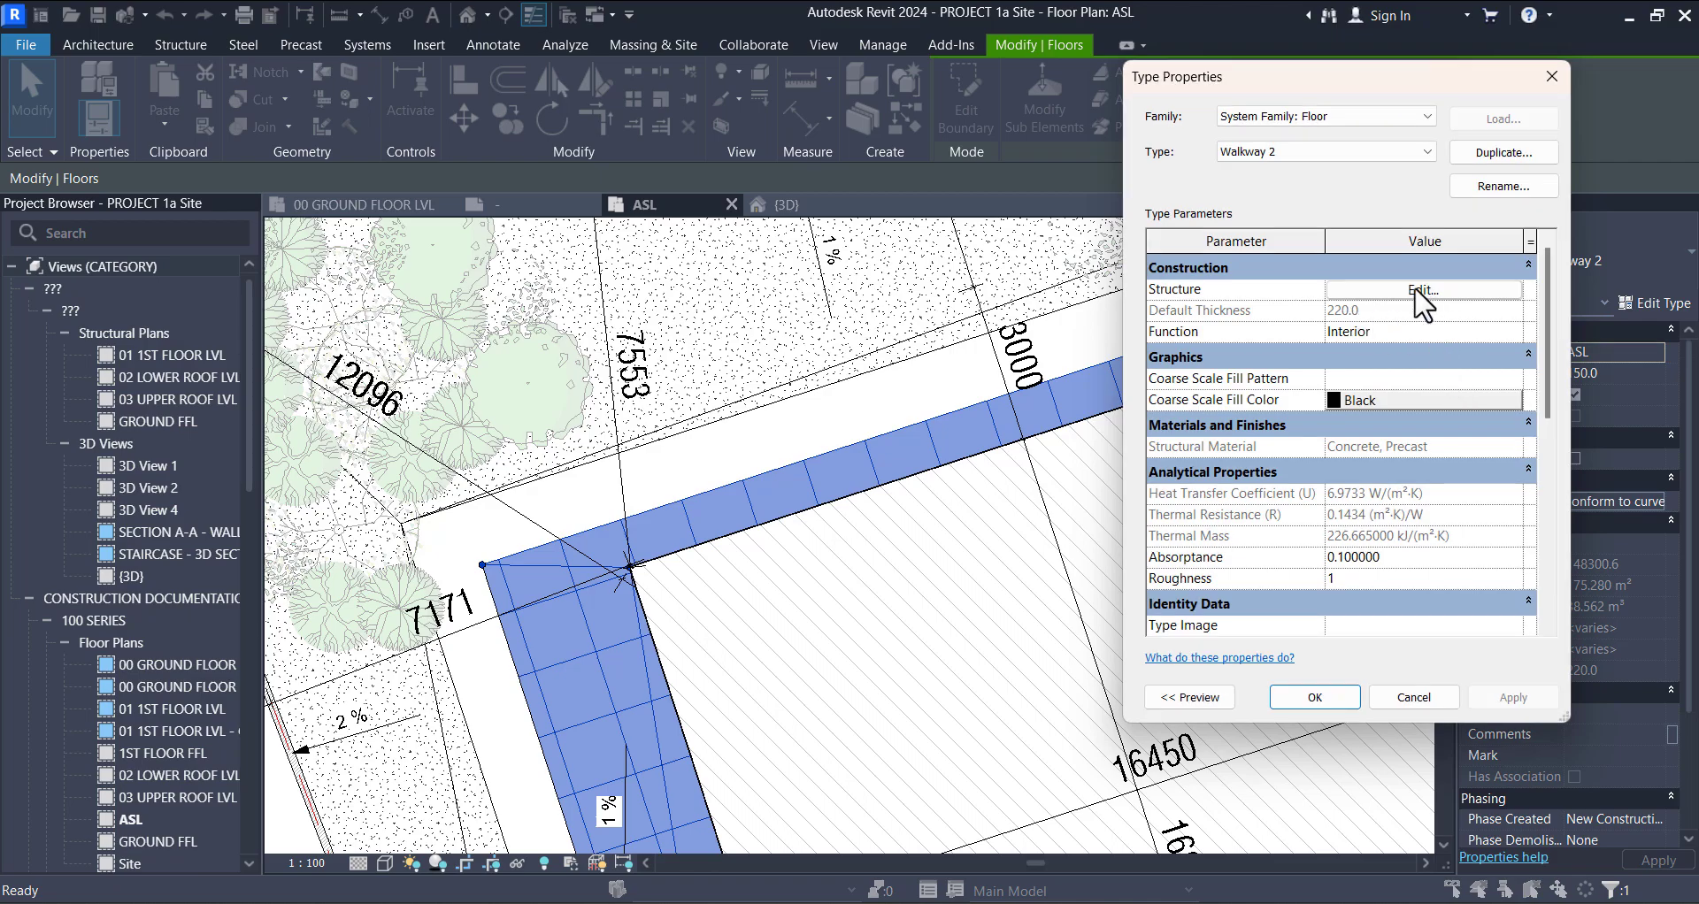
key(Return)
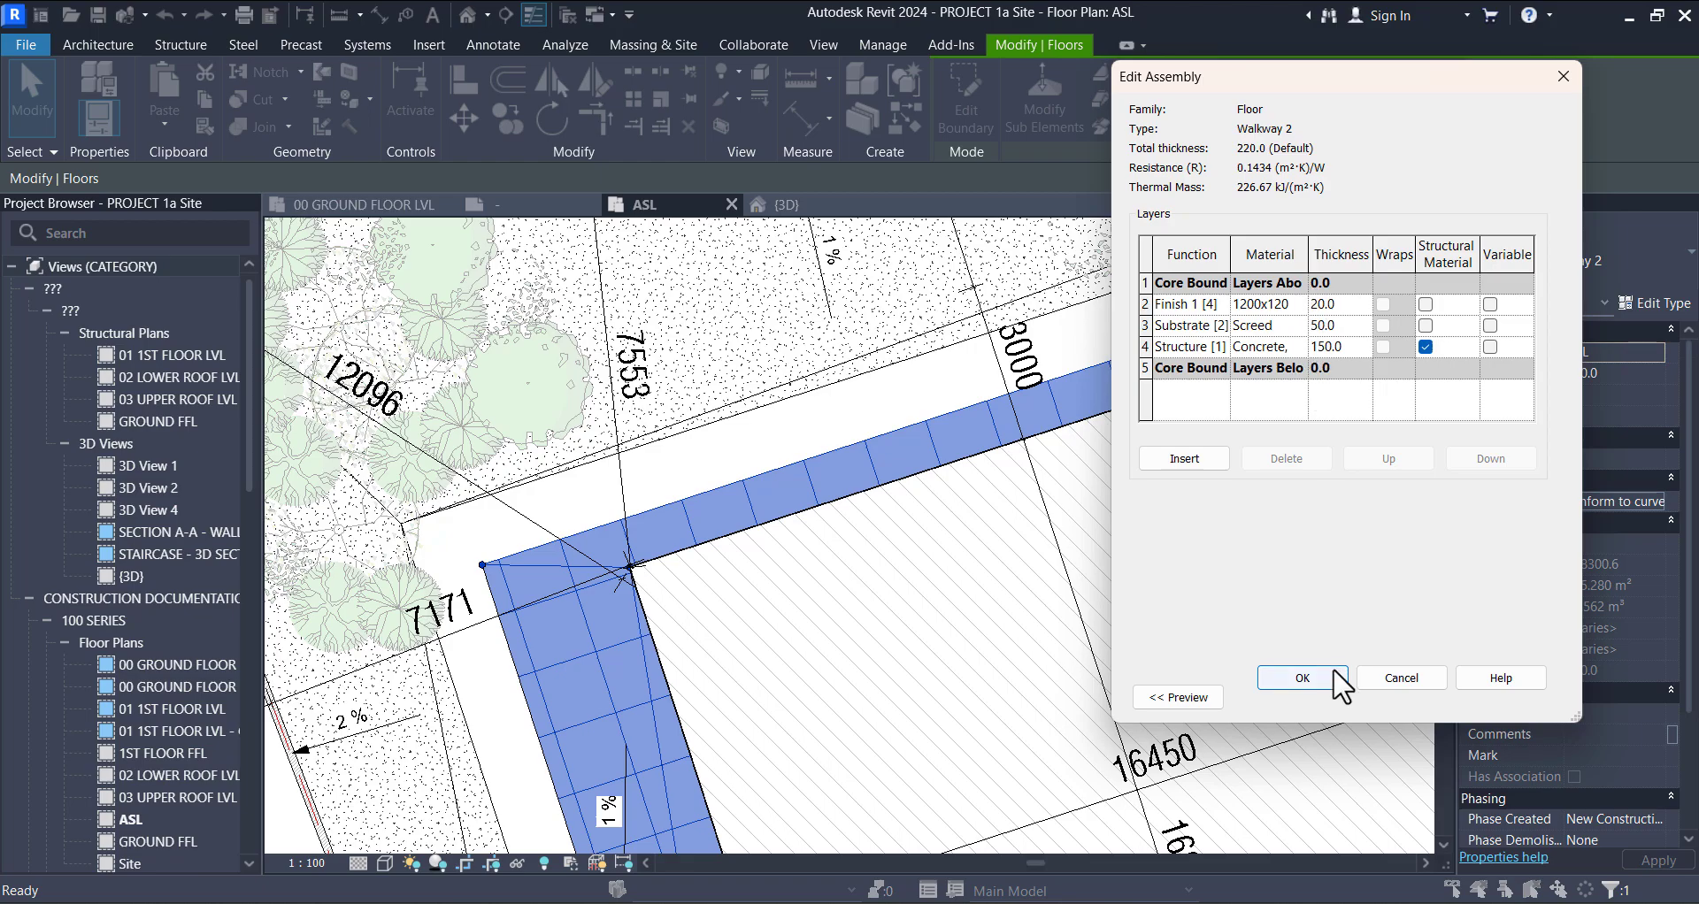
click(1302, 678)
click(1315, 698)
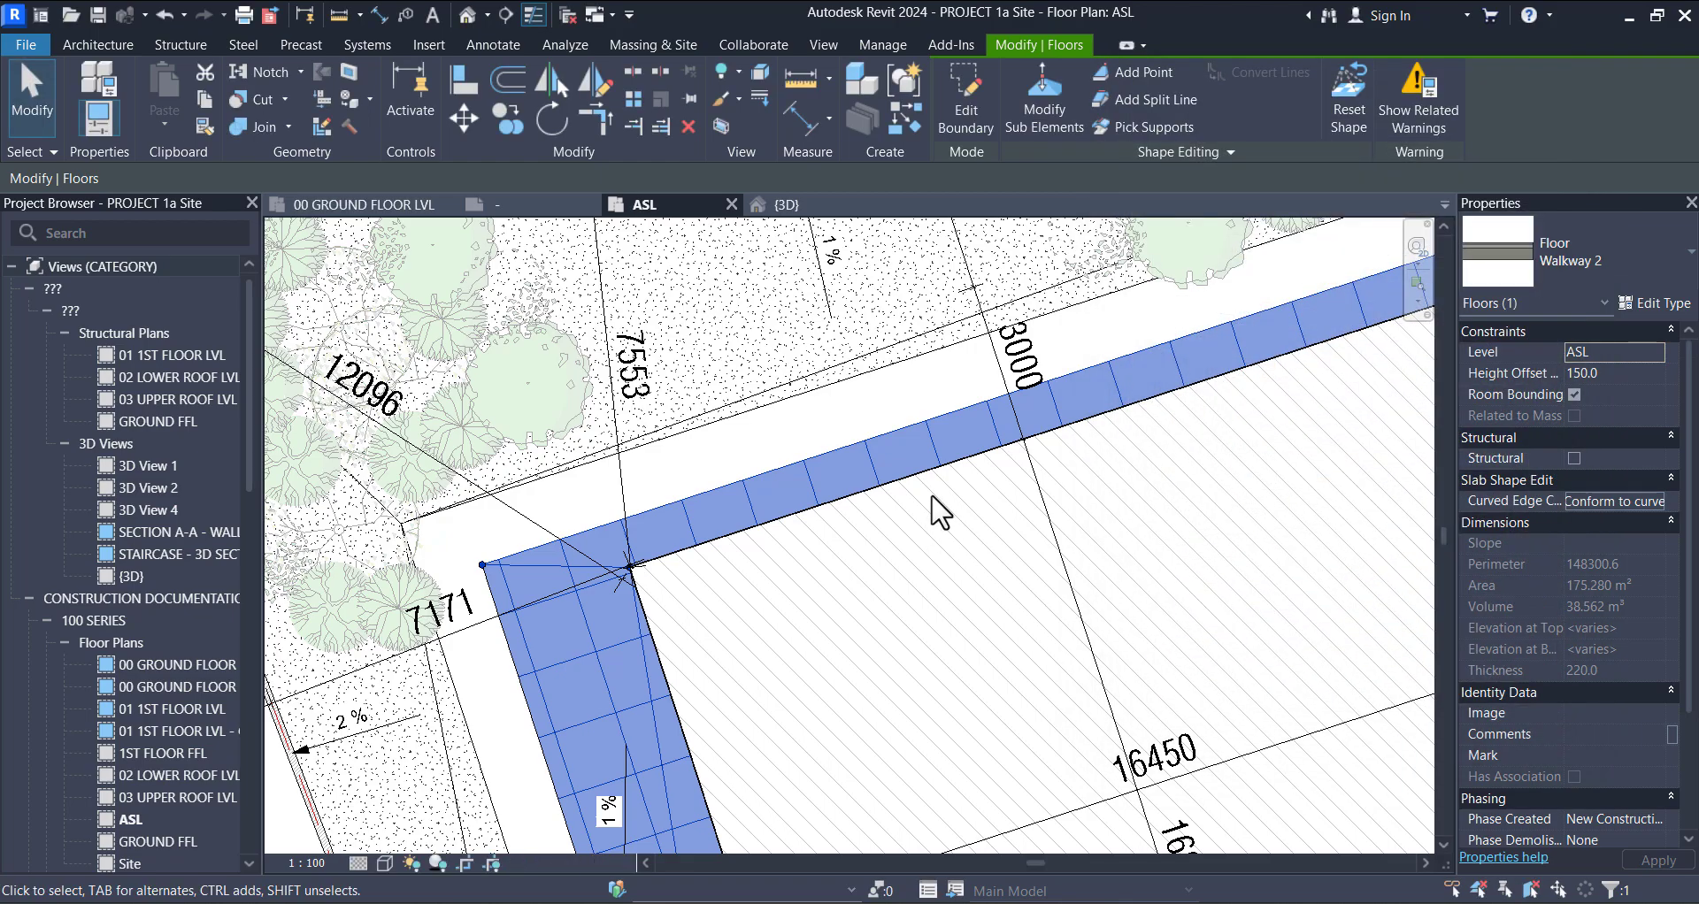
Step: Examine the extent of the Walkway 2 floor and the levels and slopes across the parking area and entrance
scroll(936, 481, down, 5)
scroll(940, 501, up, 1)
middle_drag(941, 501, 727, 325)
scroll(704, 329, up, 4)
scroll(765, 350, down, 3)
scroll(699, 298, down, 1)
scroll(700, 293, down, 2)
middle_drag(902, 603, 841, 559)
scroll(929, 624, up, 6)
middle_drag(960, 618, 874, 543)
scroll(929, 578, down, 2)
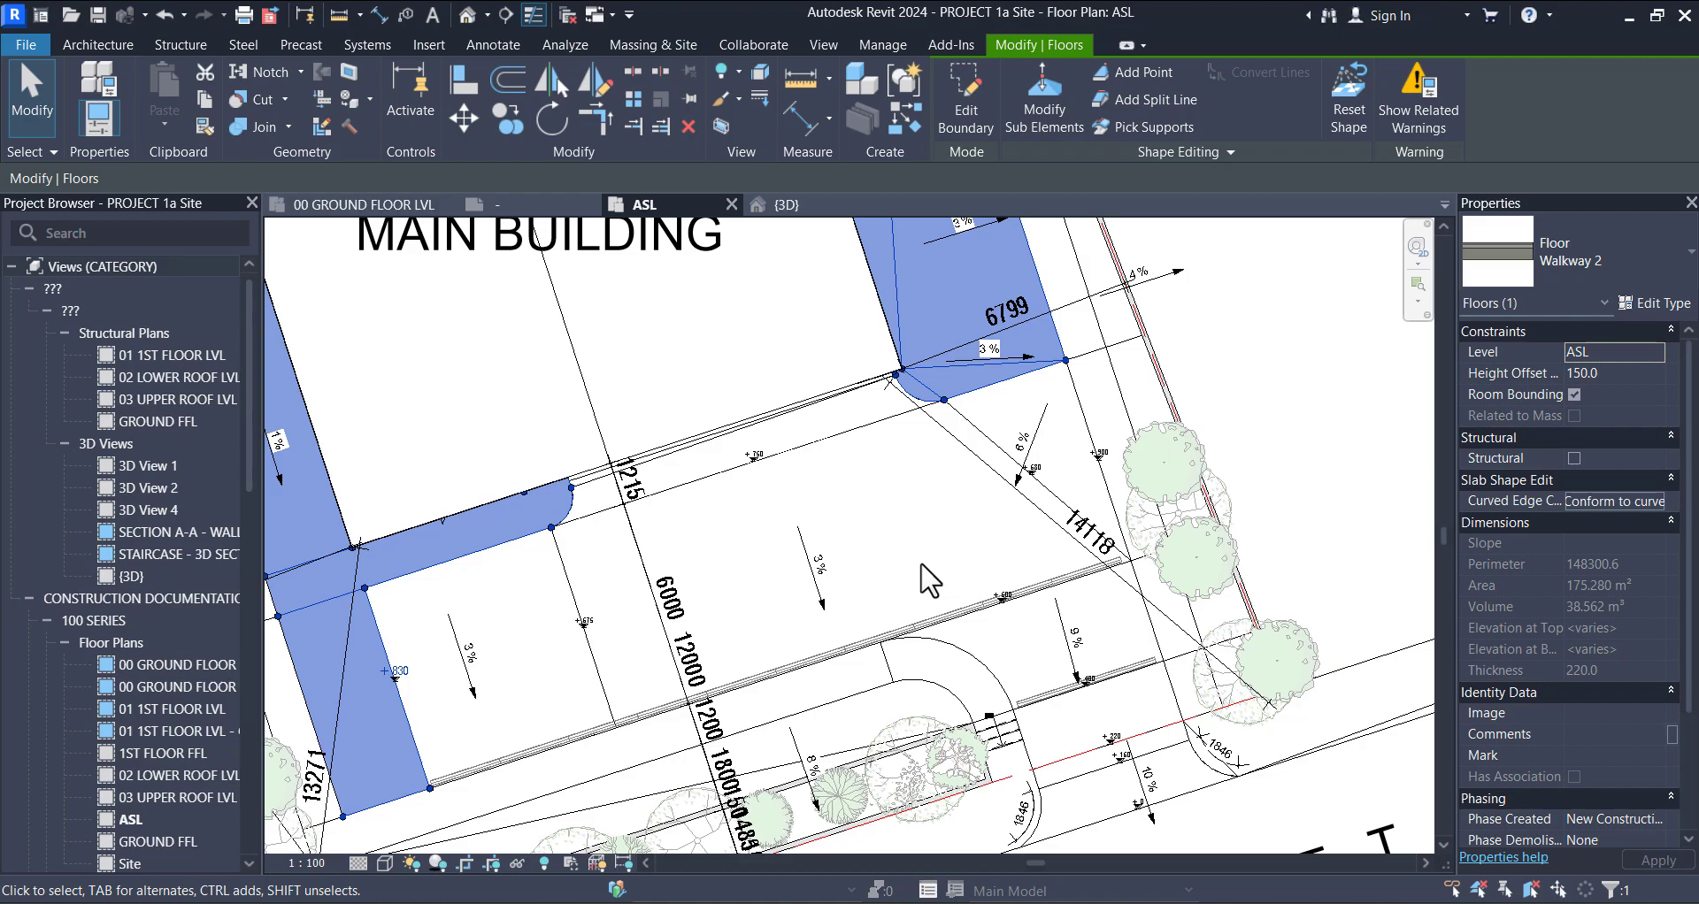
scroll(1062, 660, down, 1)
middle_drag(993, 522, 991, 645)
scroll(941, 569, down, 1)
key(Escape)
Step: Turn off Thin Lines so the building outline and site boundary display with their line weights
scroll(947, 505, down, 1)
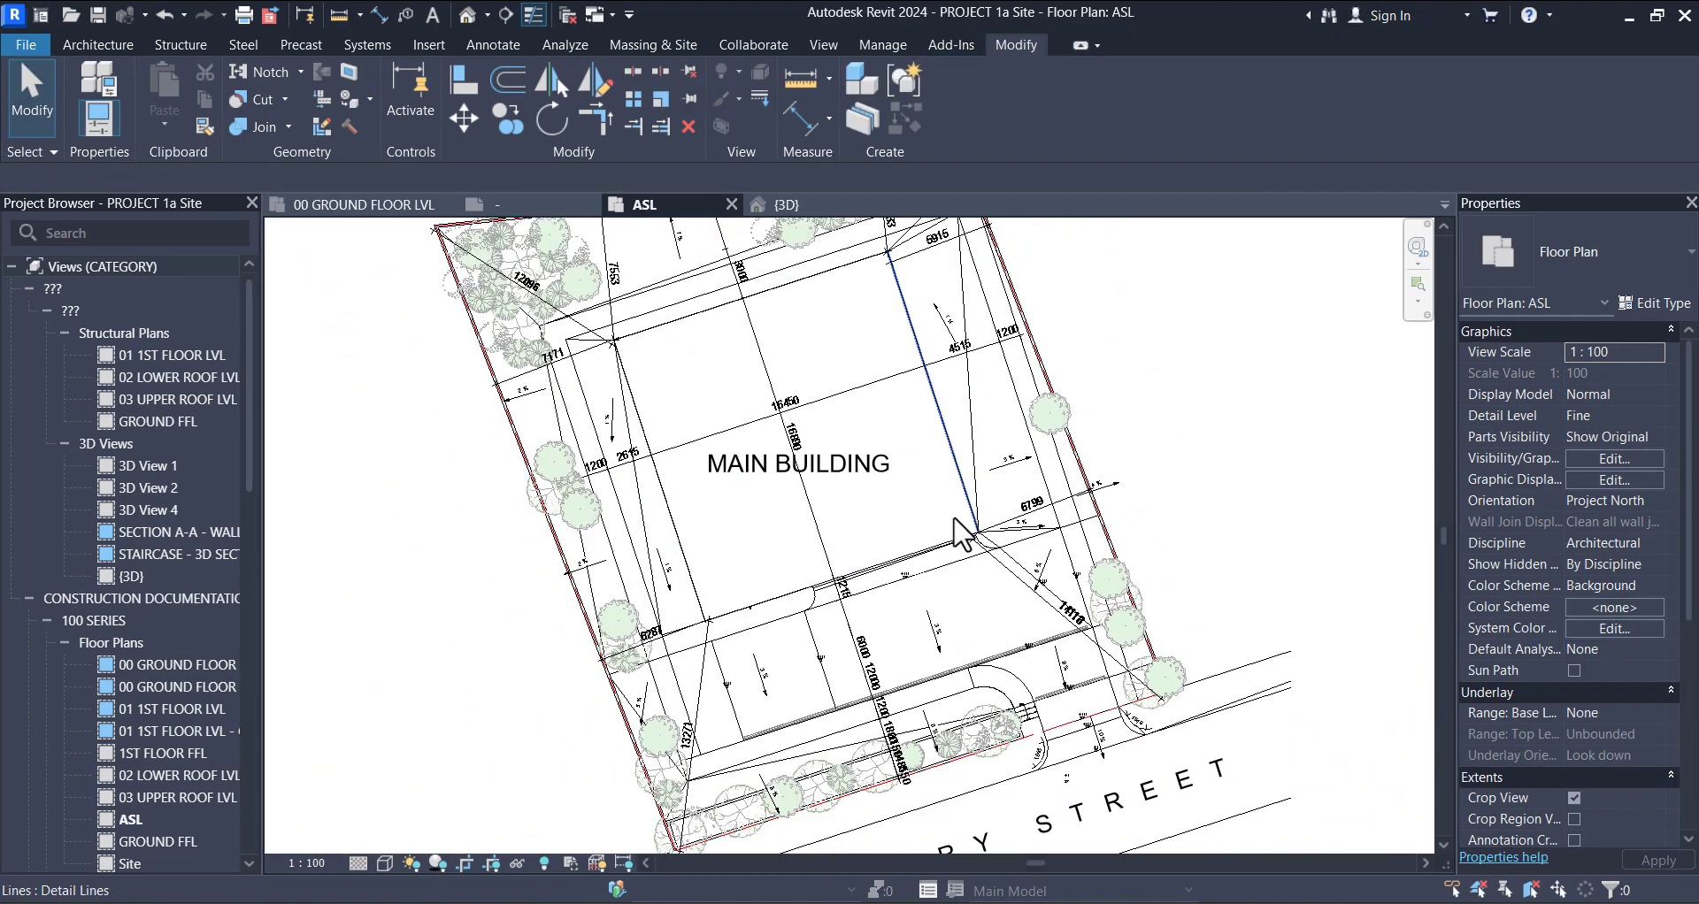
click(538, 14)
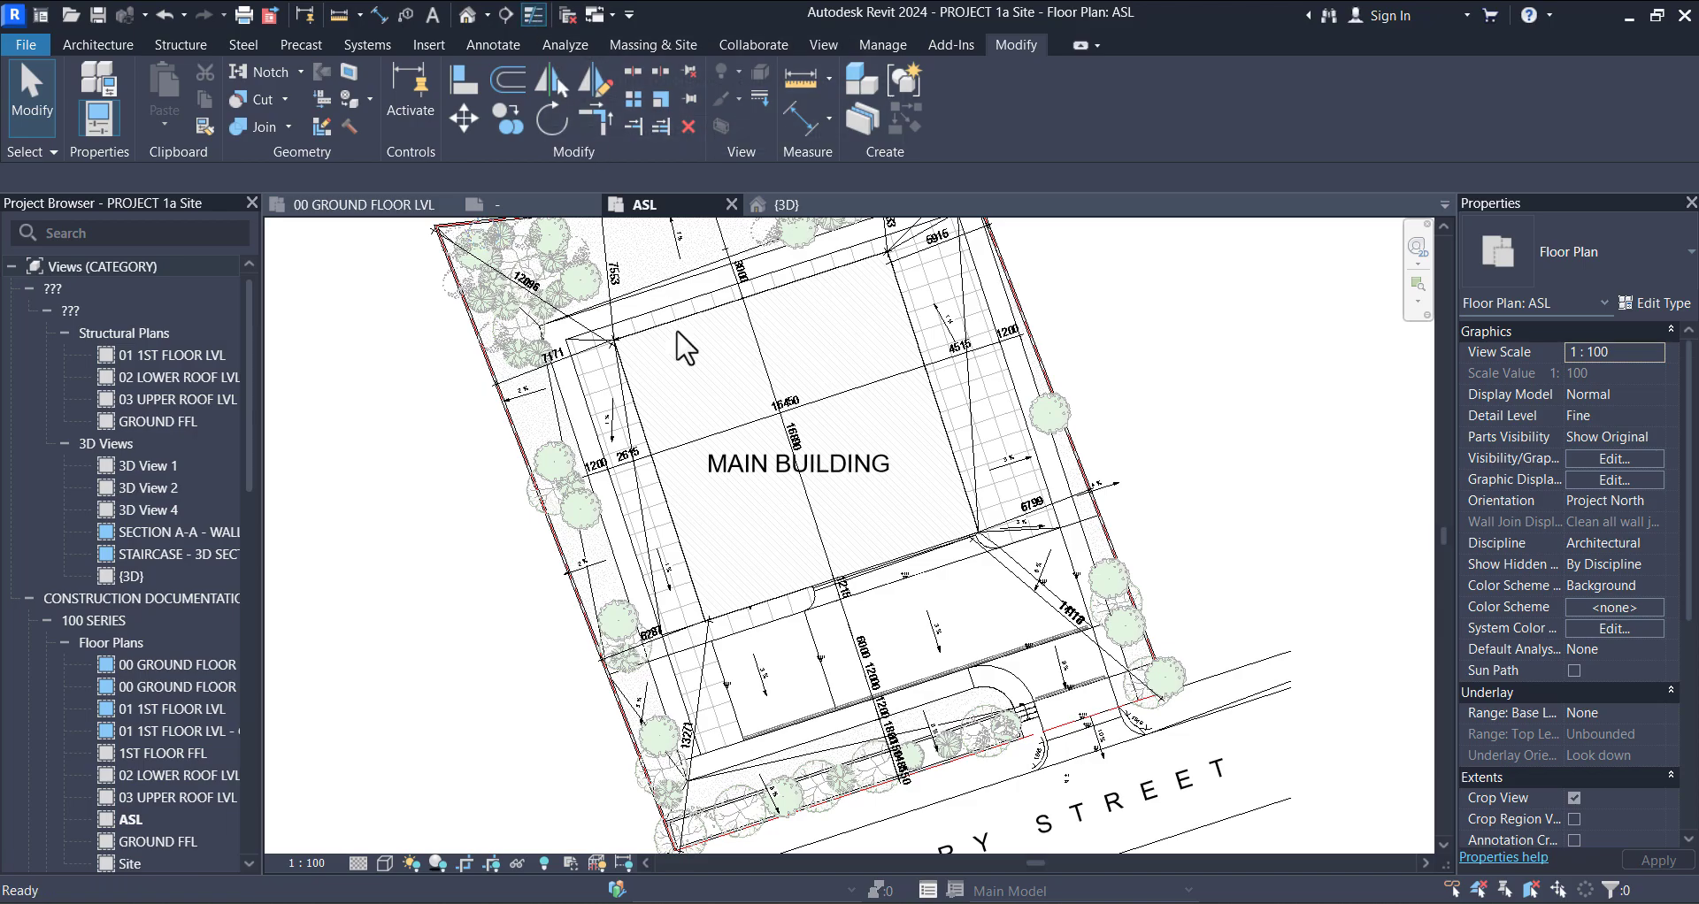
scroll(932, 518, down, 1)
middle_drag(954, 531, 969, 576)
scroll(910, 380, up, 2)
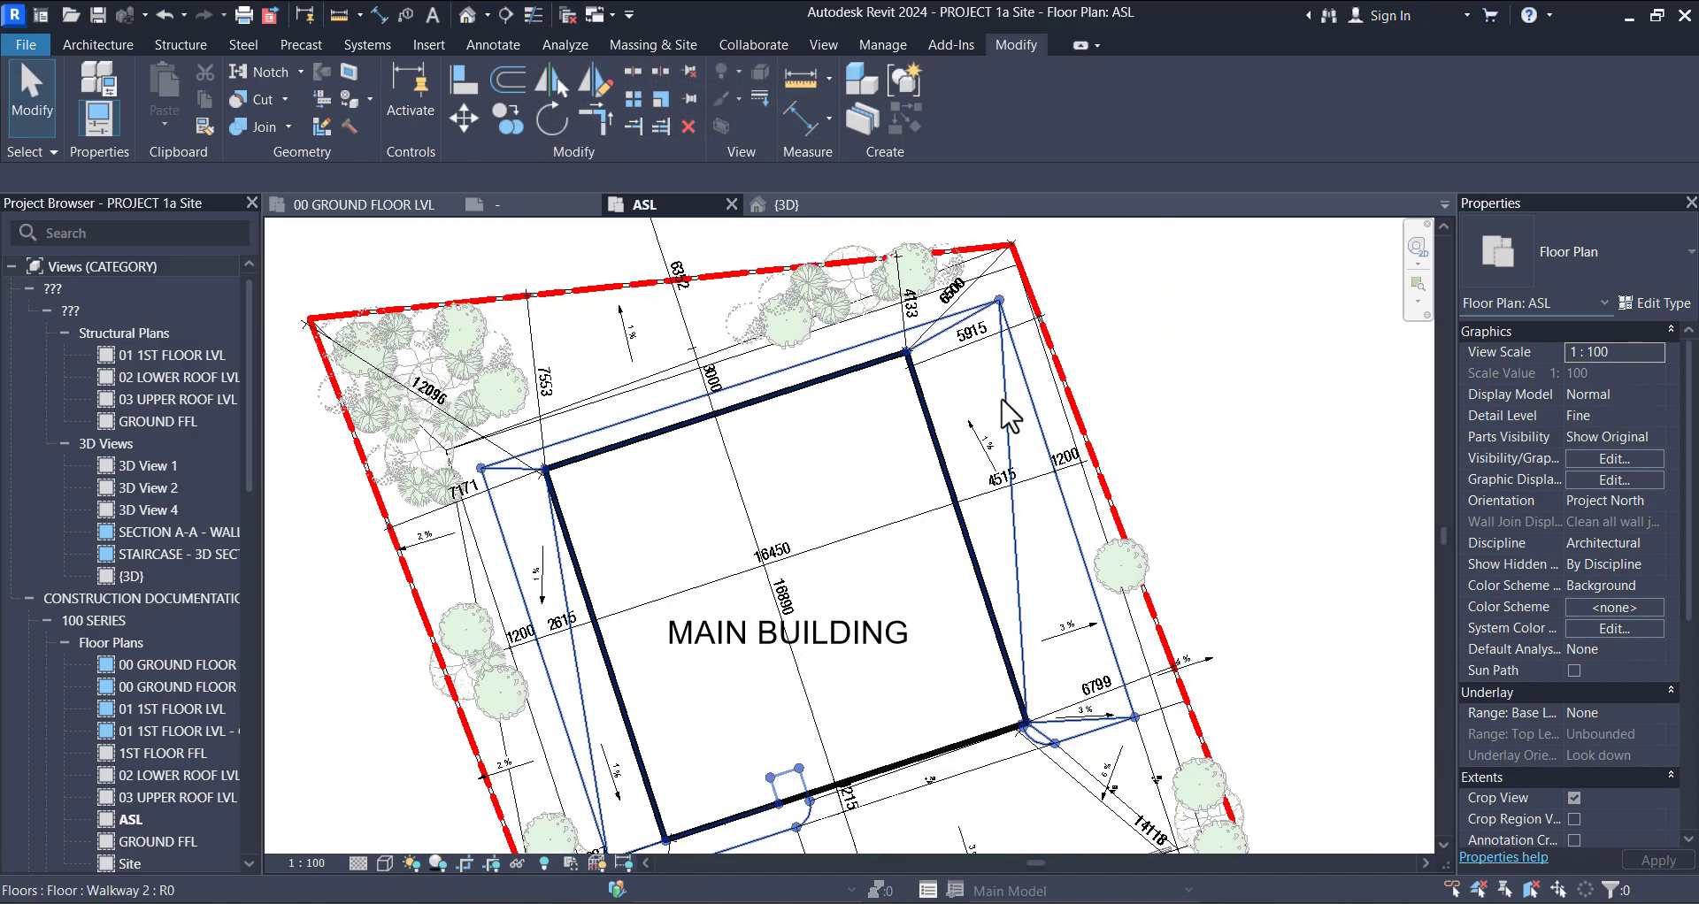
Step: Examine the site plan with line weights shown, from the rear boundary corner down to the frontage and street label
middle_drag(1044, 456, 1057, 510)
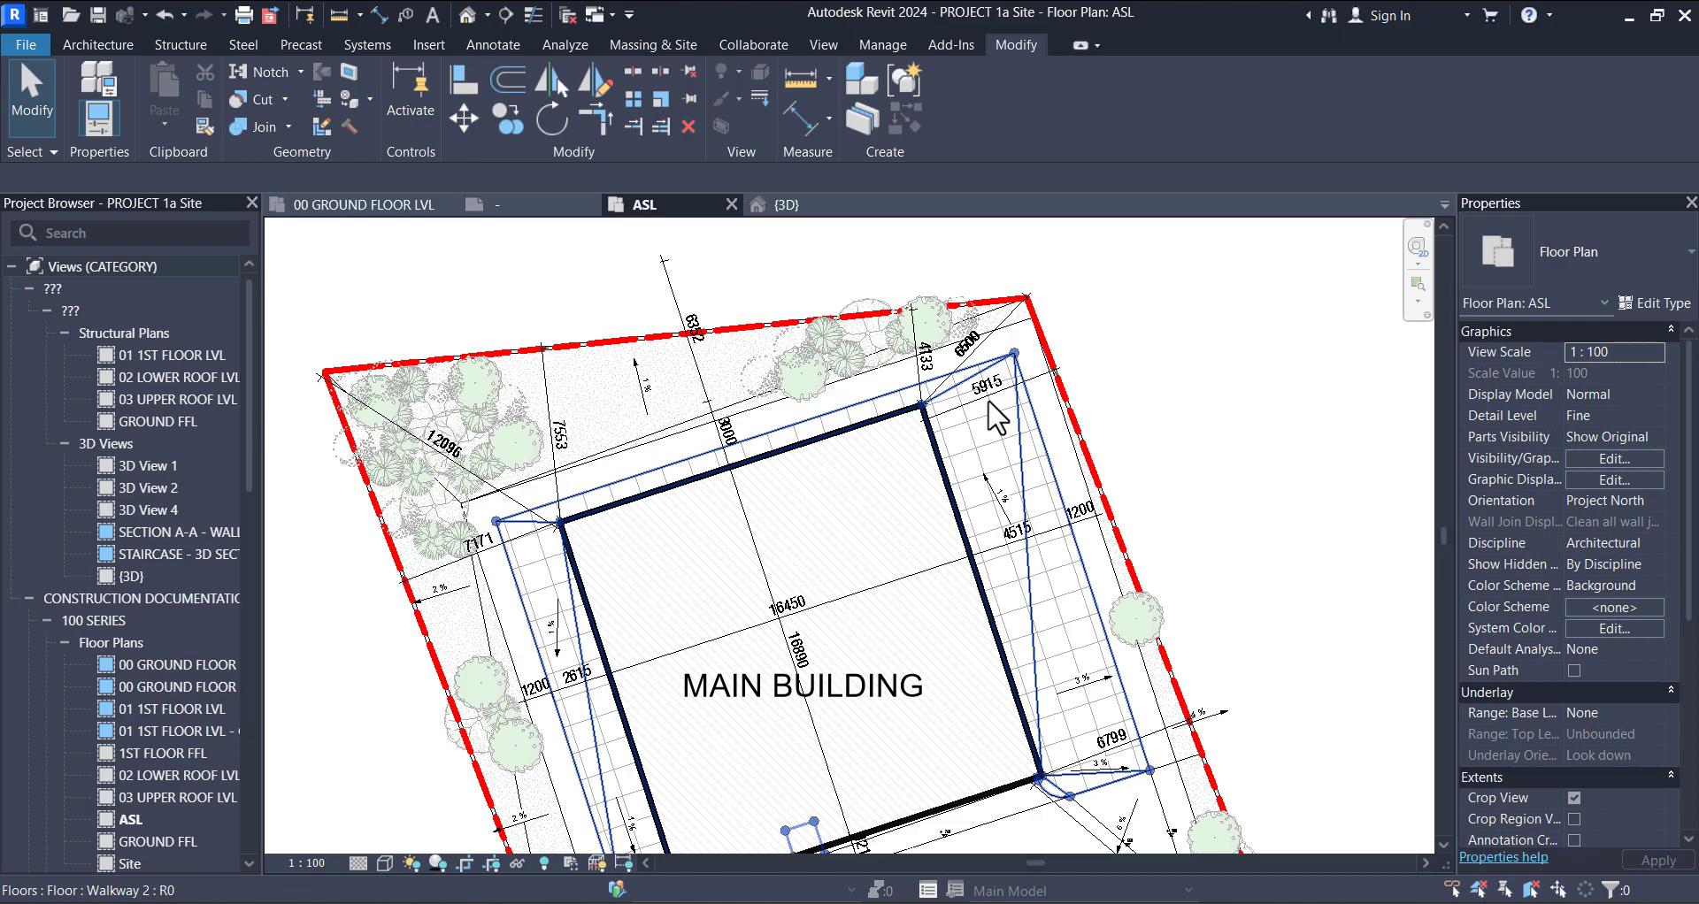
scroll(943, 403, up, 1)
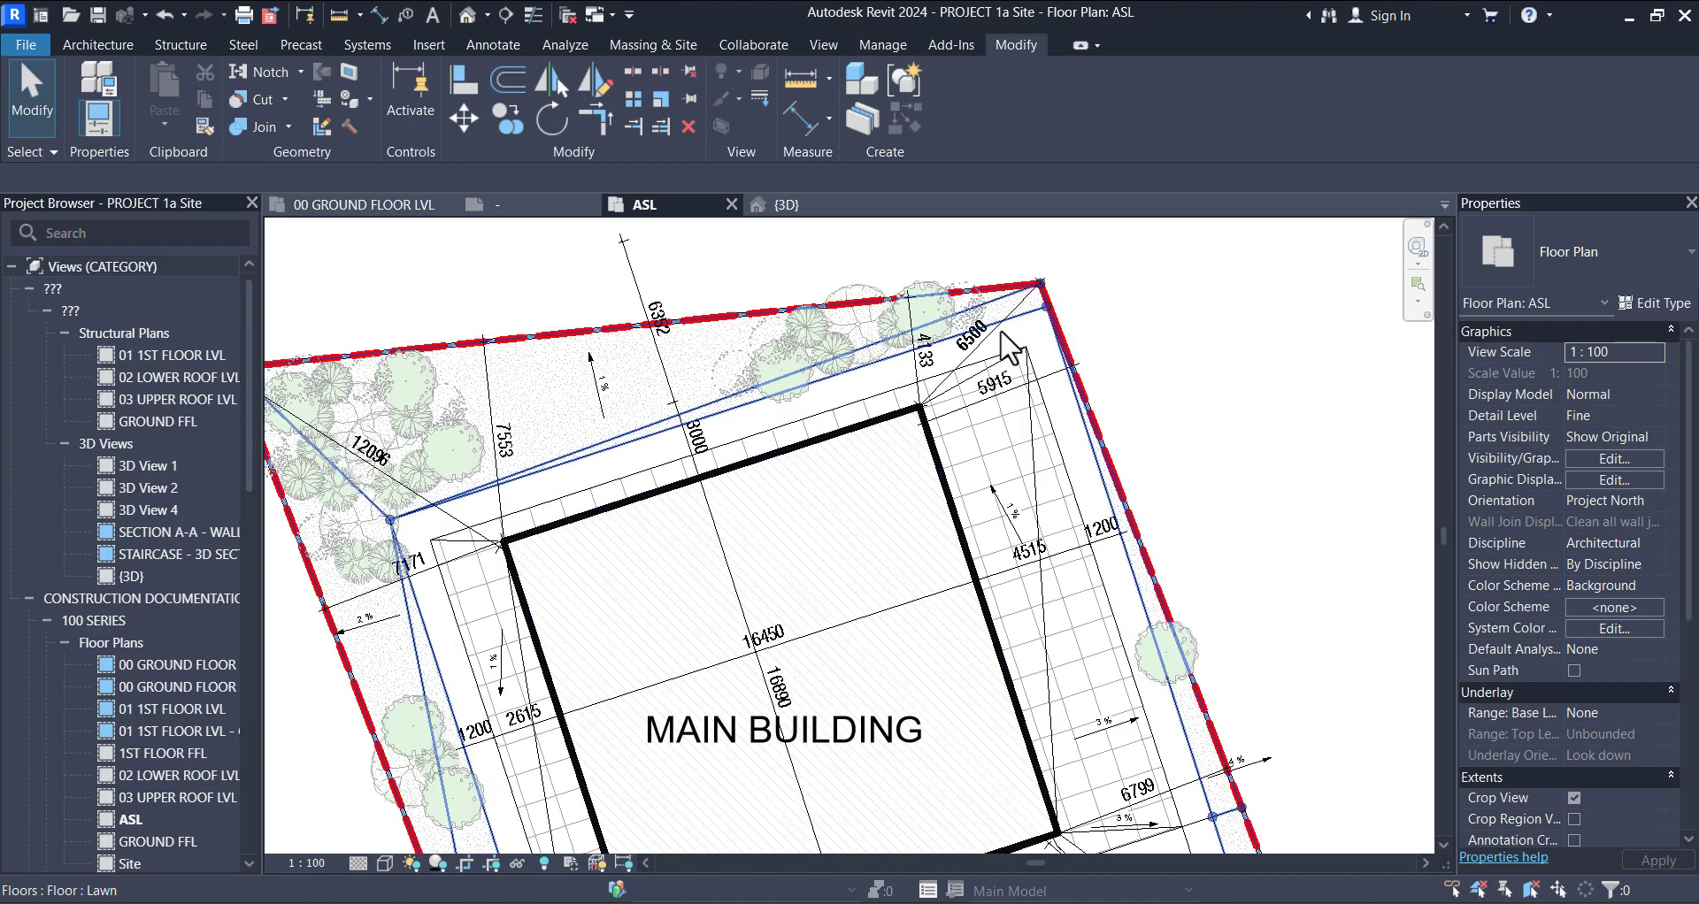
scroll(724, 400, down, 1)
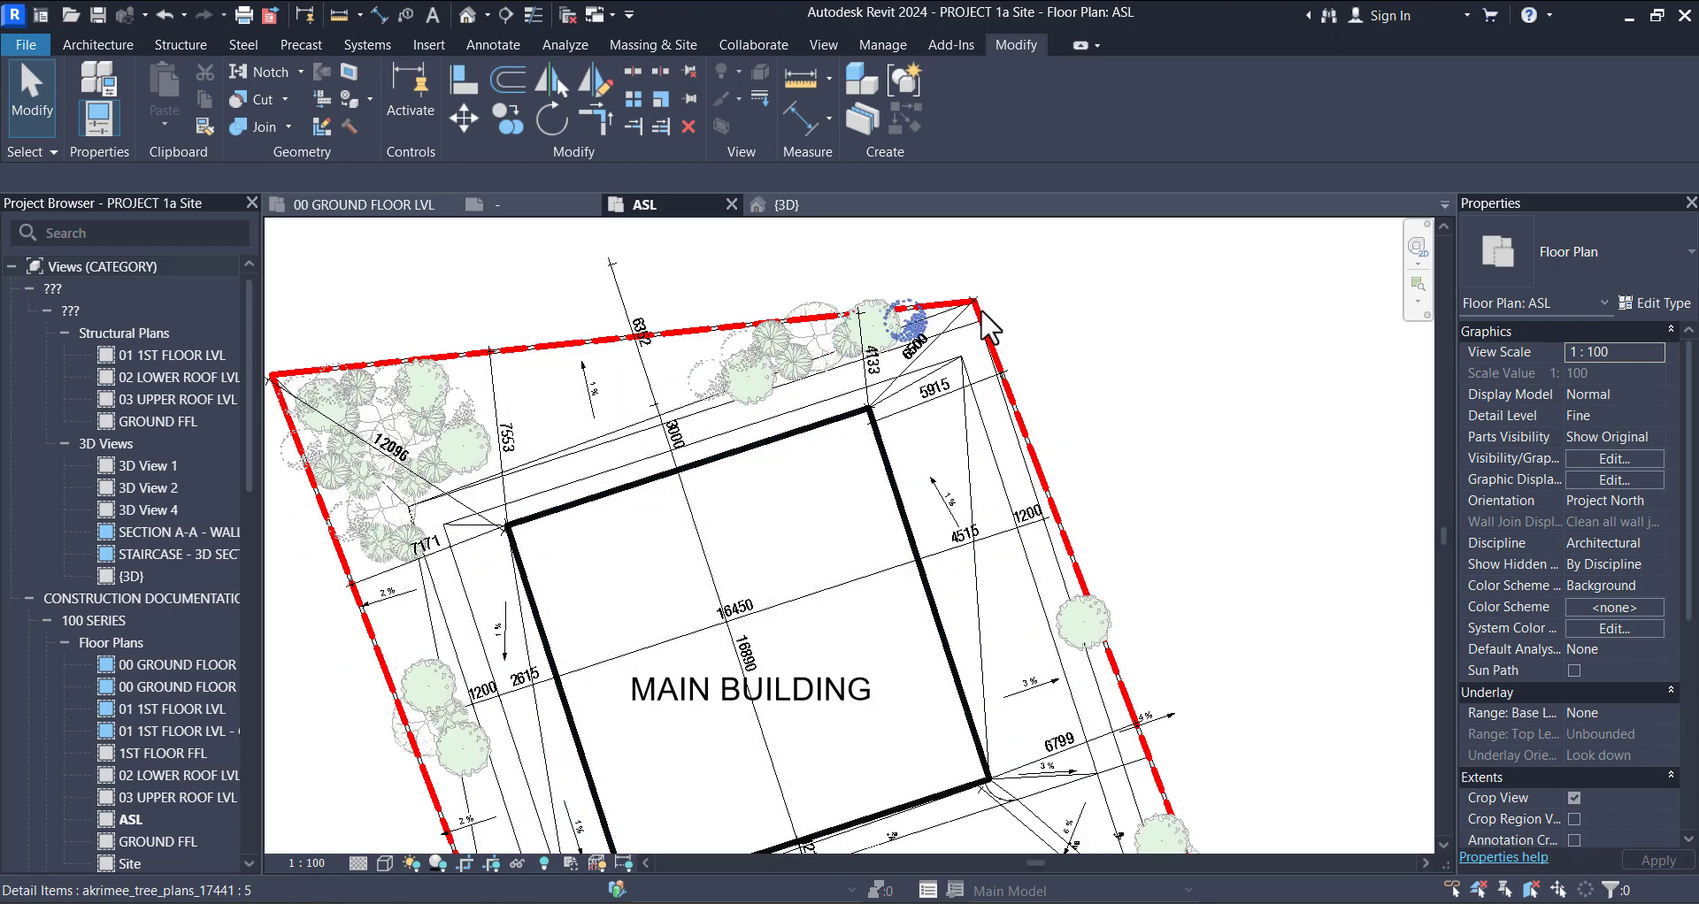
scroll(890, 388, down, 2)
middle_drag(952, 489, 878, 310)
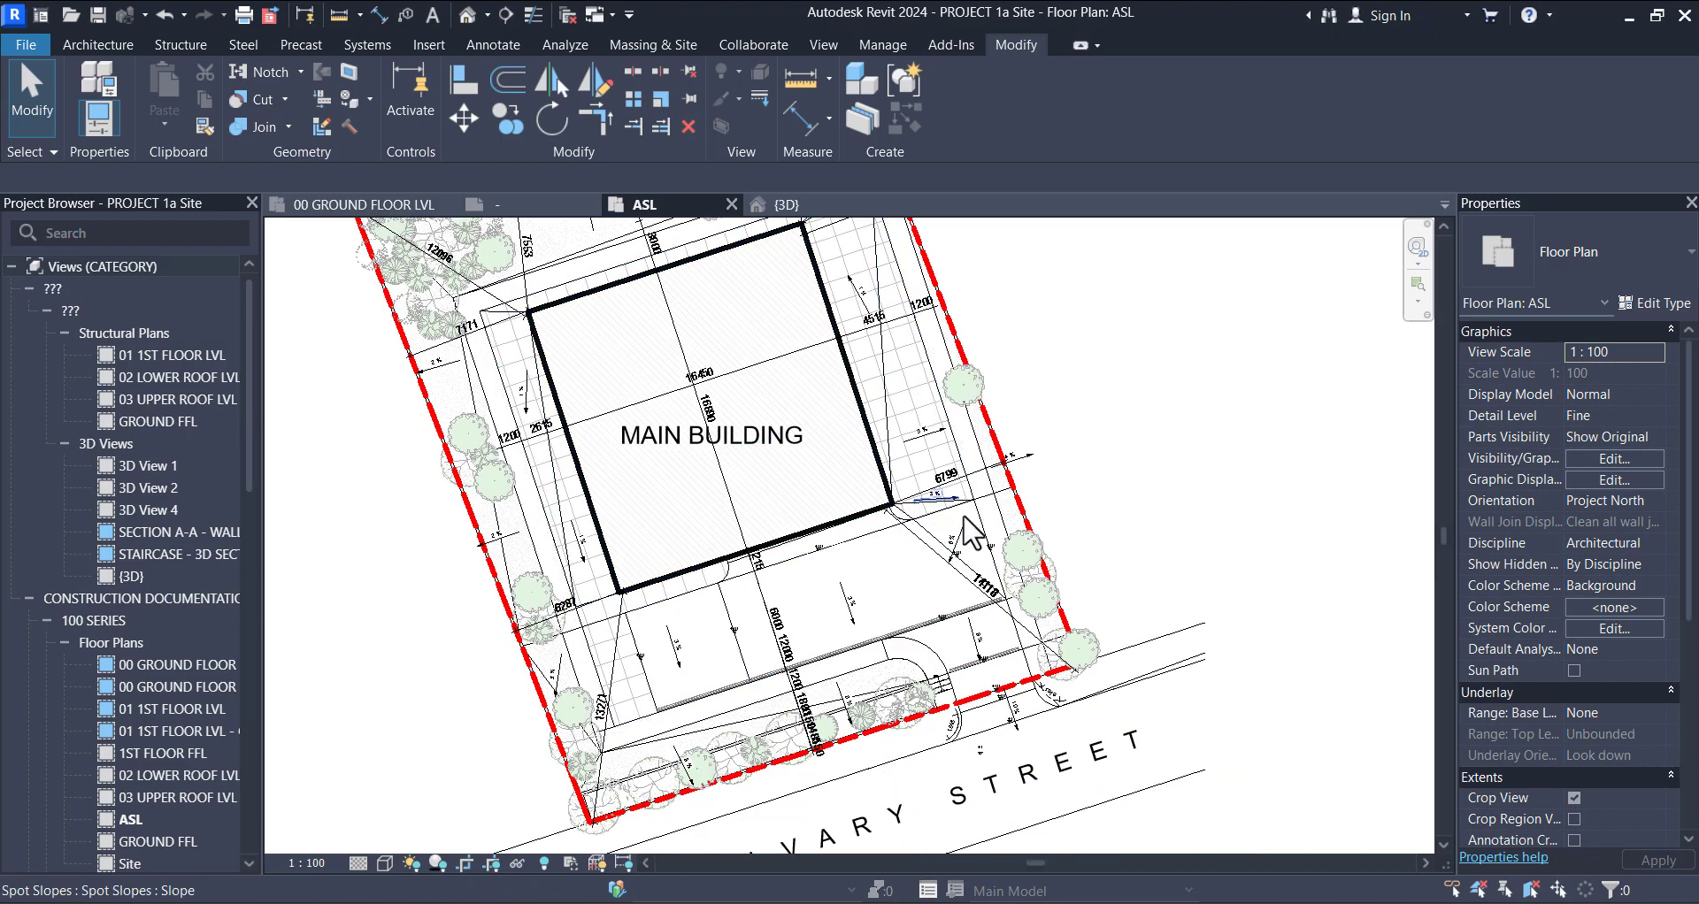
middle_drag(954, 553, 972, 493)
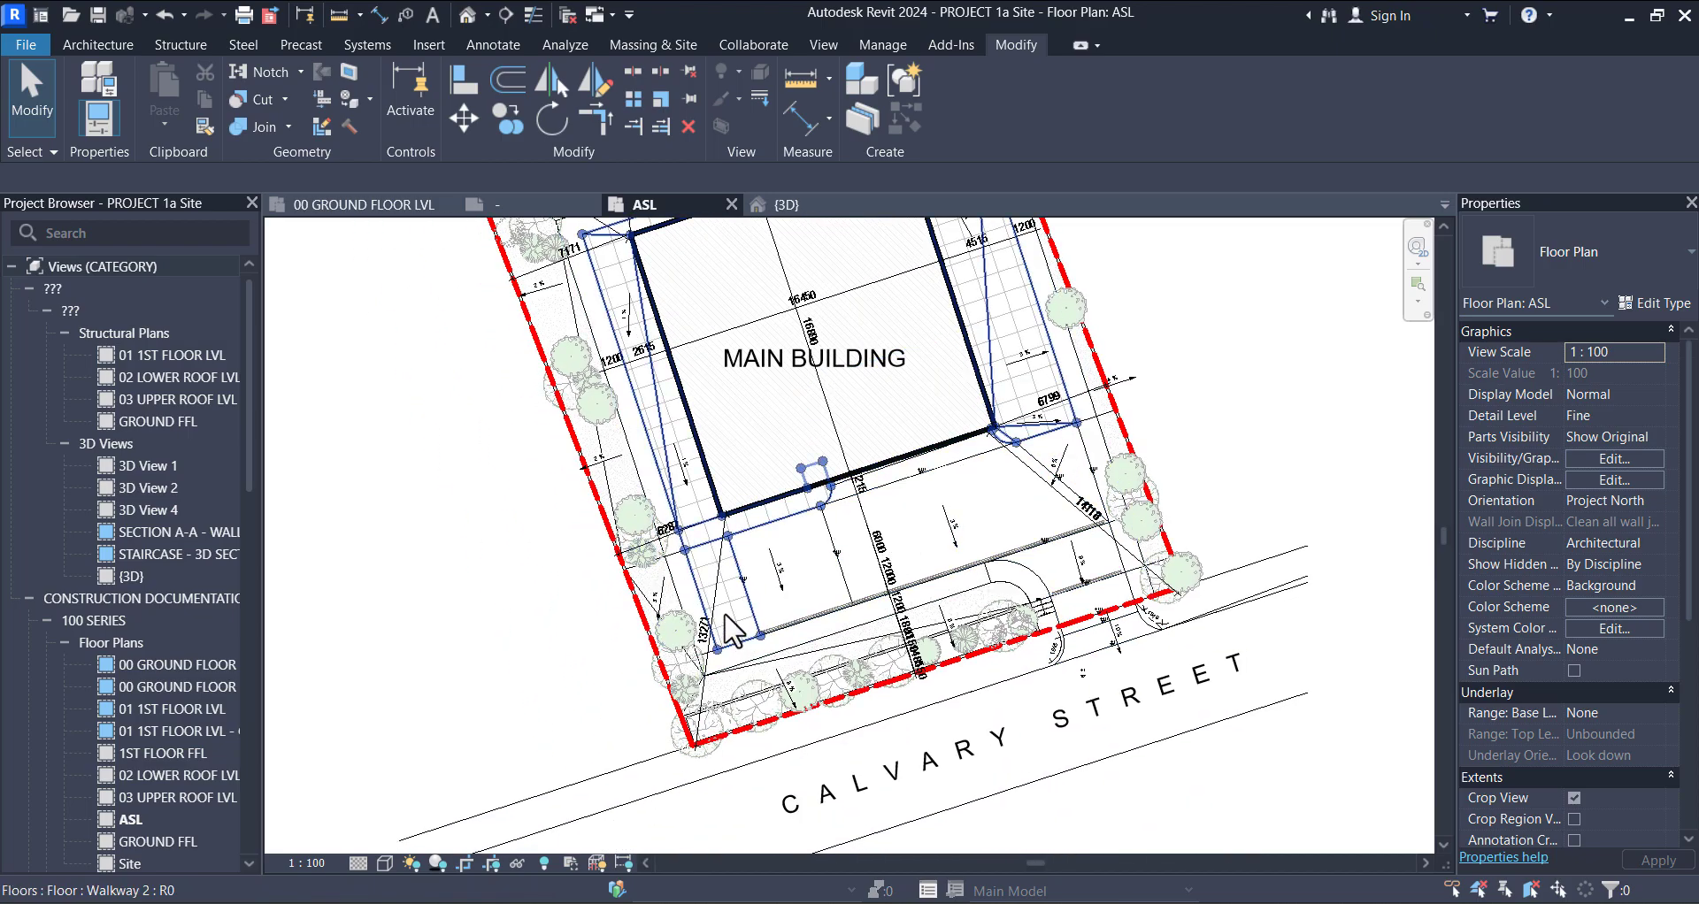
scroll(728, 601, up, 4)
scroll(738, 526, down, 2)
scroll(734, 536, down, 3)
scroll(705, 551, up, 3)
scroll(705, 550, down, 3)
scroll(1154, 630, up, 5)
scroll(1147, 617, down, 1)
middle_drag(1154, 496, 1198, 591)
scroll(1144, 501, down, 1)
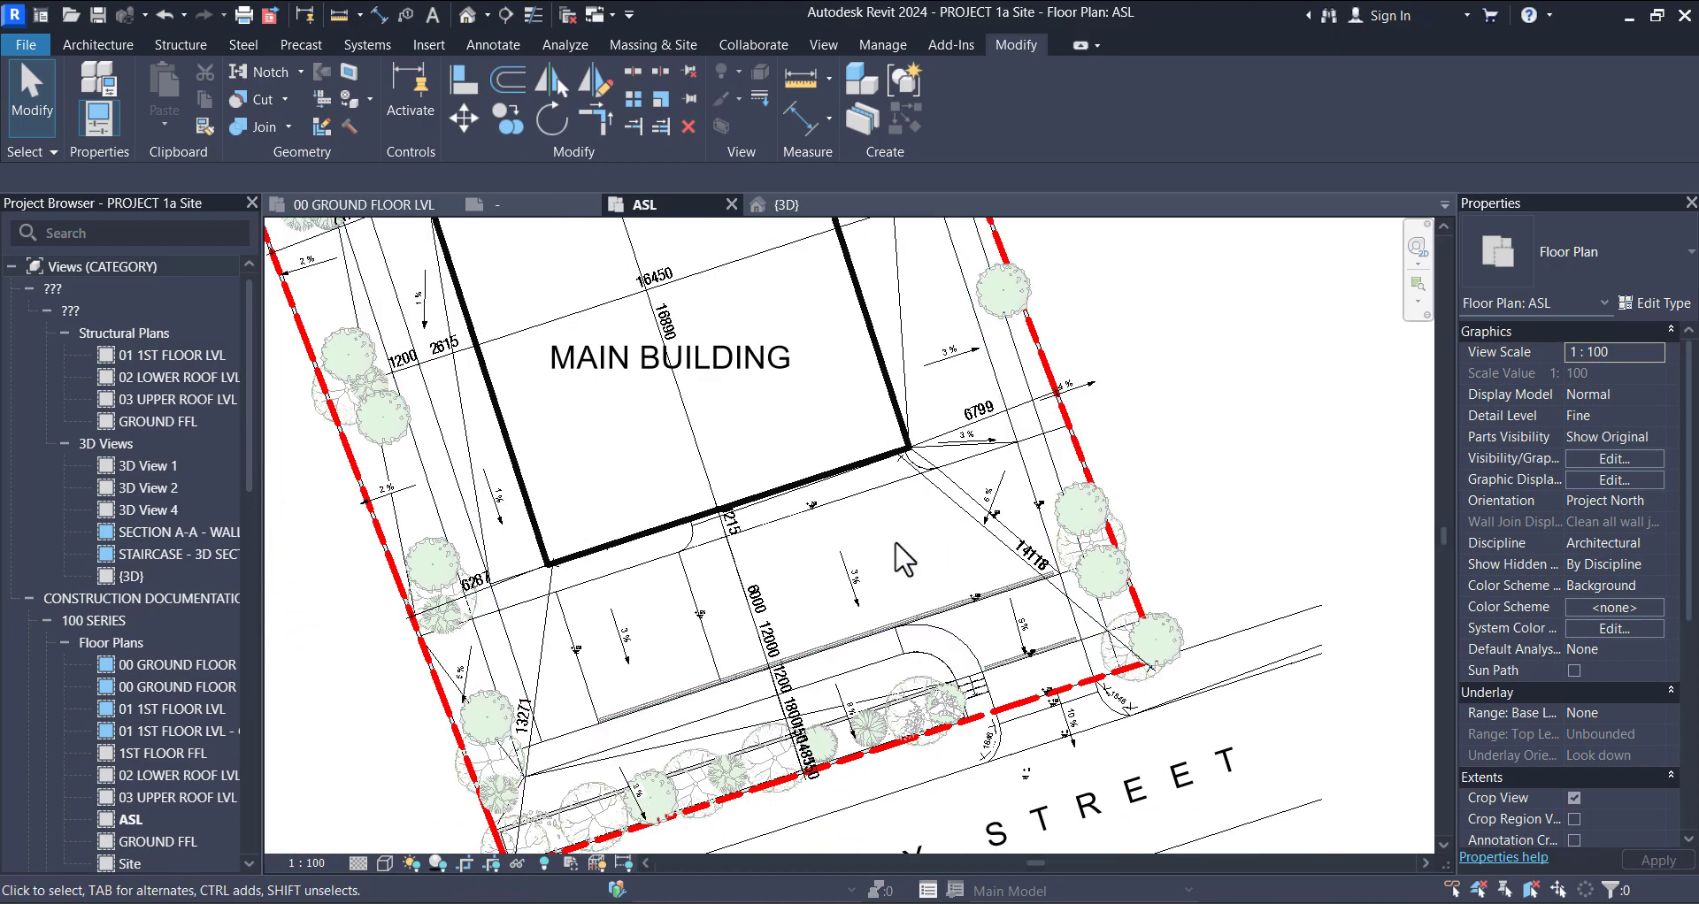
Step: Examine the levels and slopes at the site entrance, the side walkway dimensions, and the overall plan
scroll(1018, 677, up, 5)
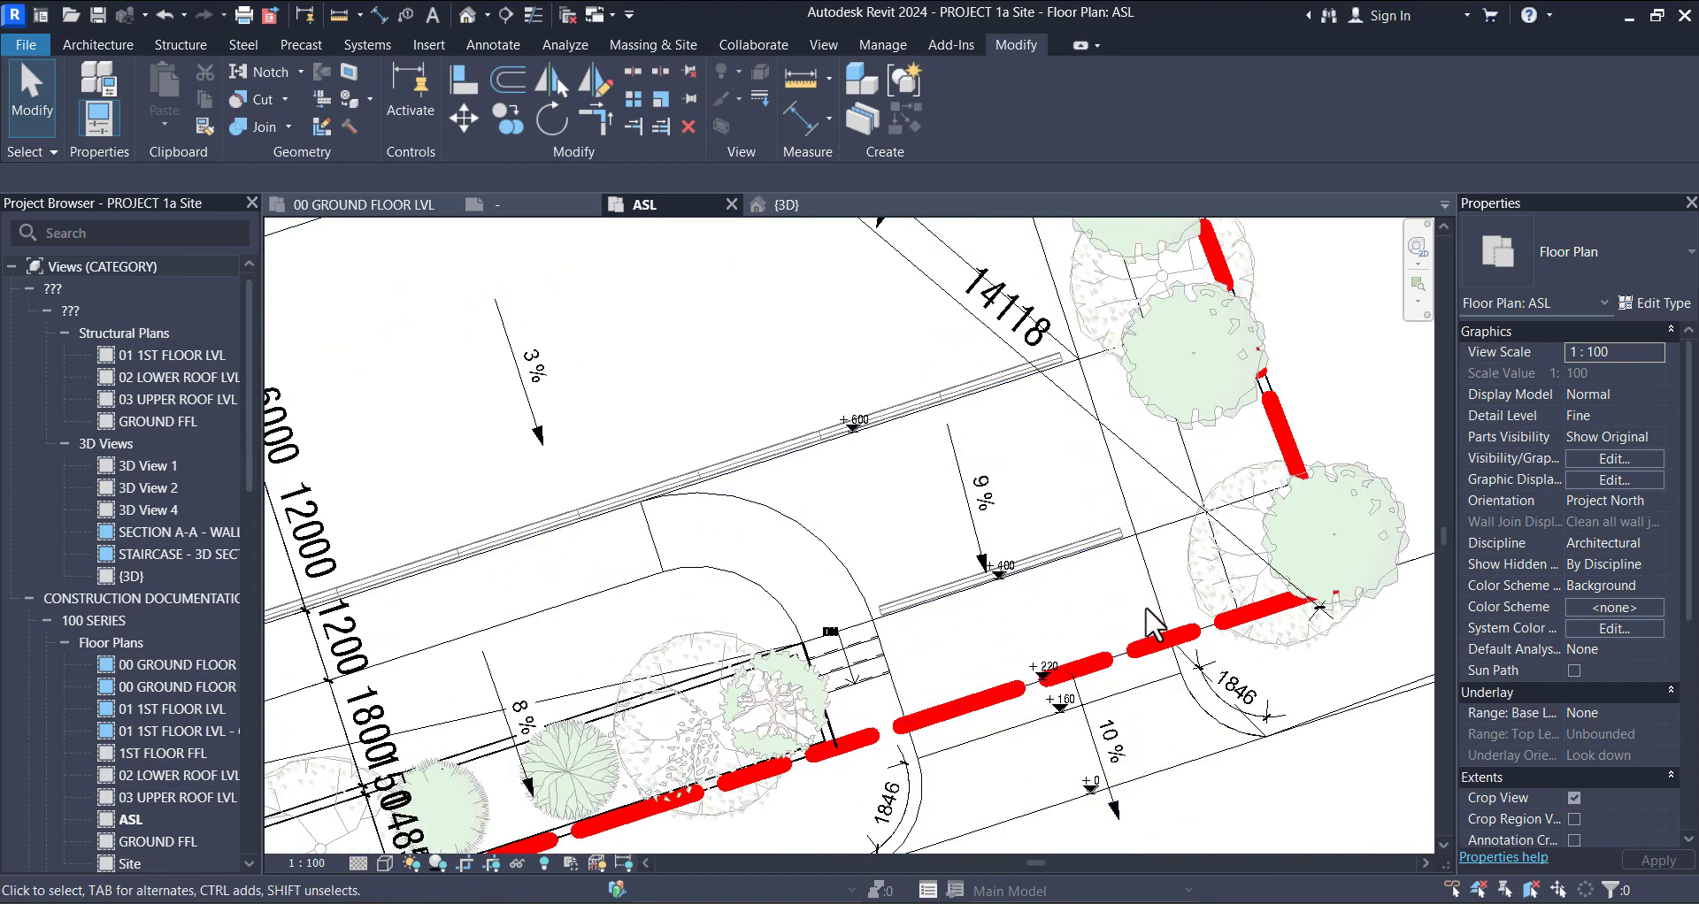
scroll(890, 646, down, 3)
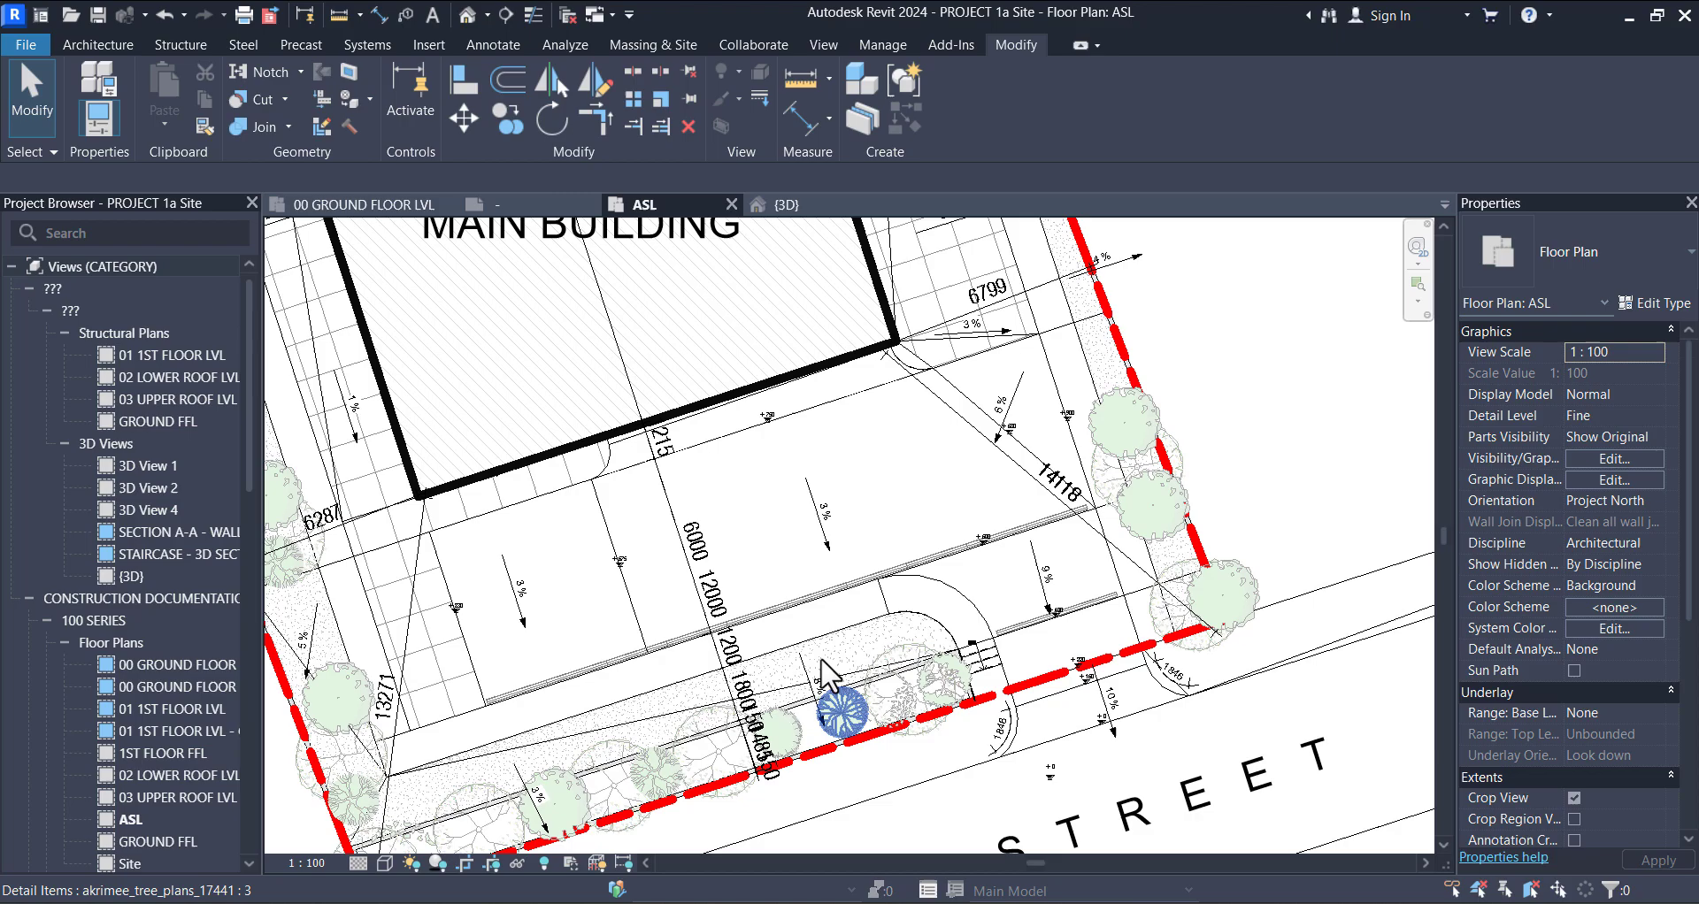
scroll(892, 682, down, 2)
middle_drag(573, 607, 673, 743)
scroll(615, 576, up, 3)
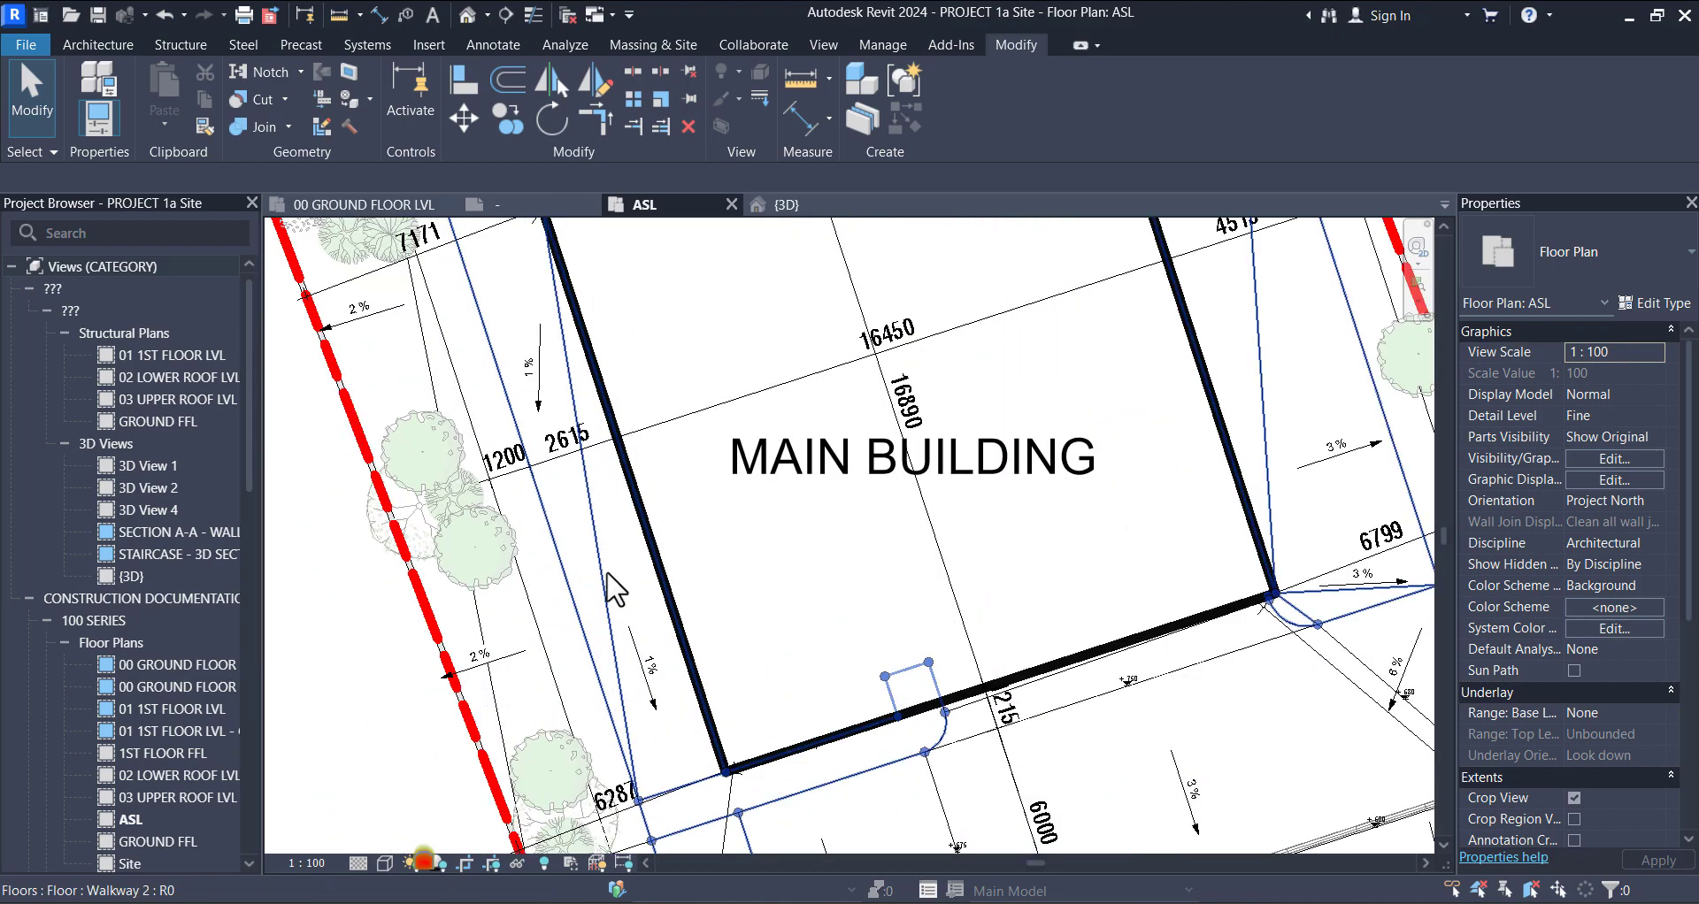
scroll(608, 548, down, 2)
scroll(620, 513, down, 2)
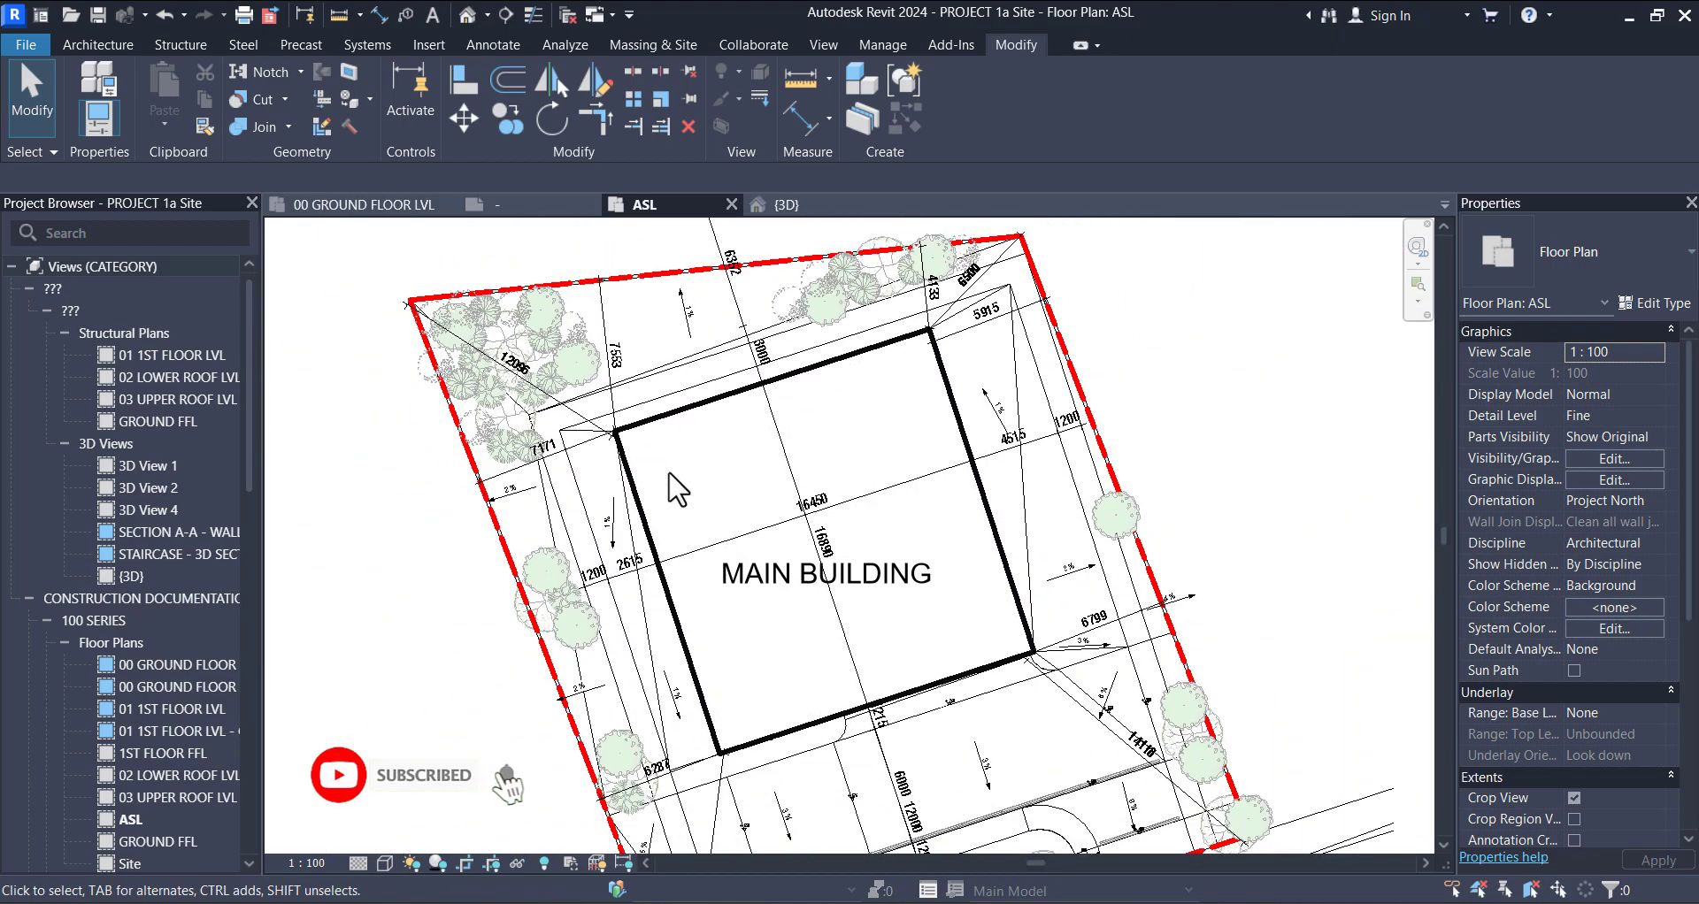
scroll(885, 434, down, 1)
middle_drag(942, 531, 884, 393)
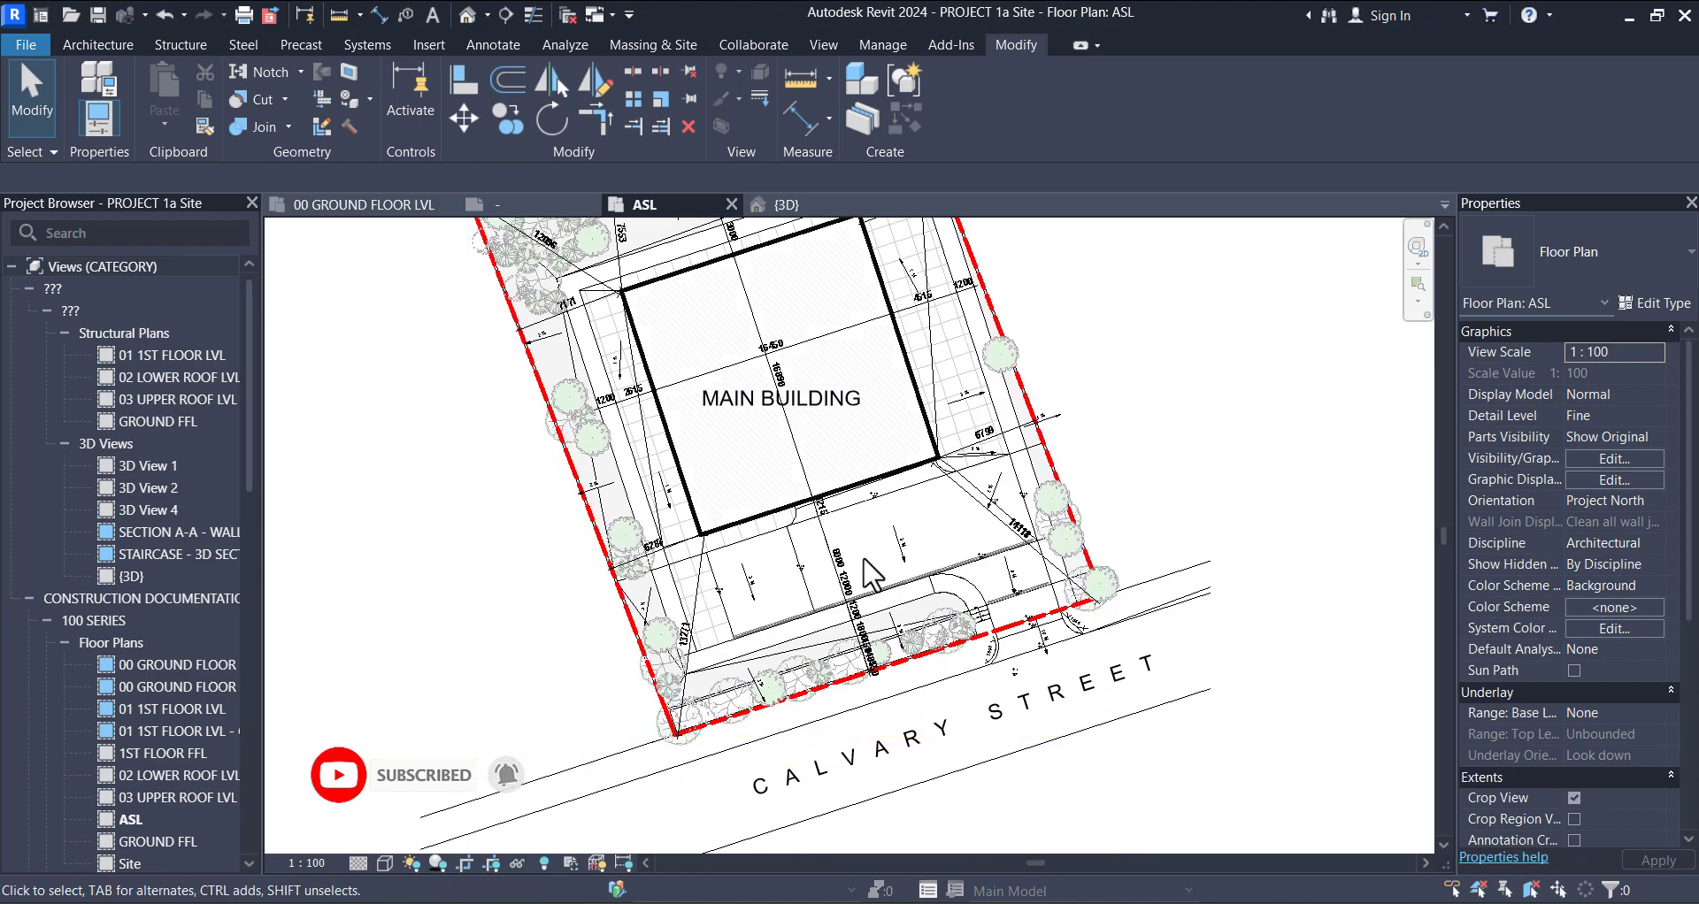